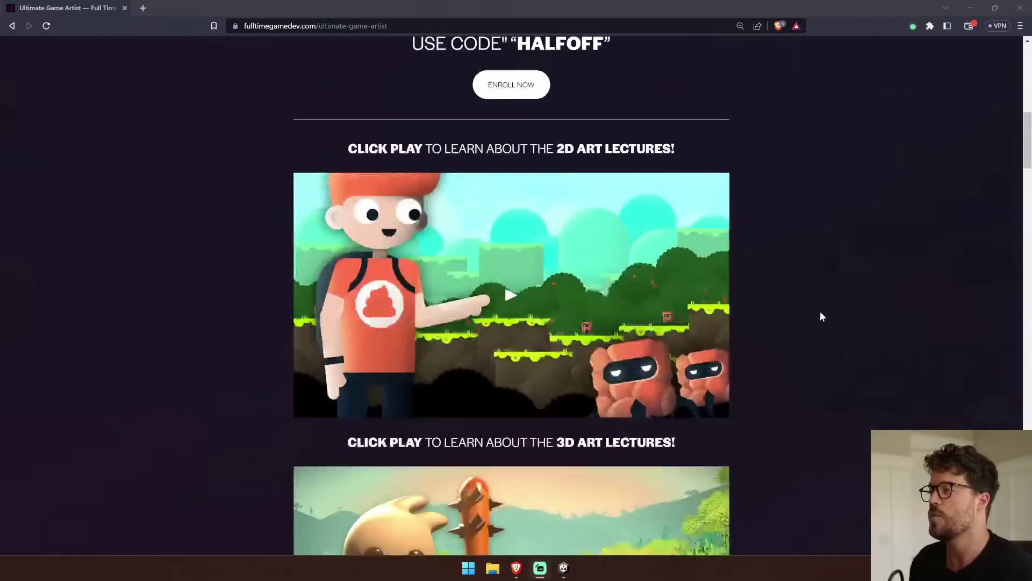
Look through the Ultimate Game Artist course page, covering its 2D and 3D lectures, Pixel Art mini course, downloadable files and Discord server.
scroll(602, 315, down, 3)
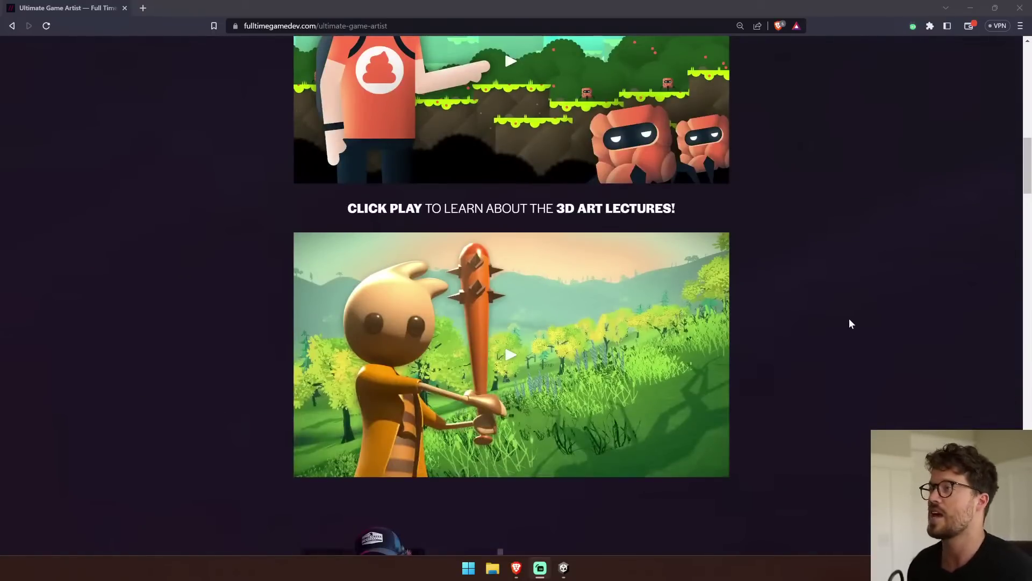
scroll(855, 315, up, 2)
scroll(860, 312, down, 4)
scroll(860, 306, down, 9)
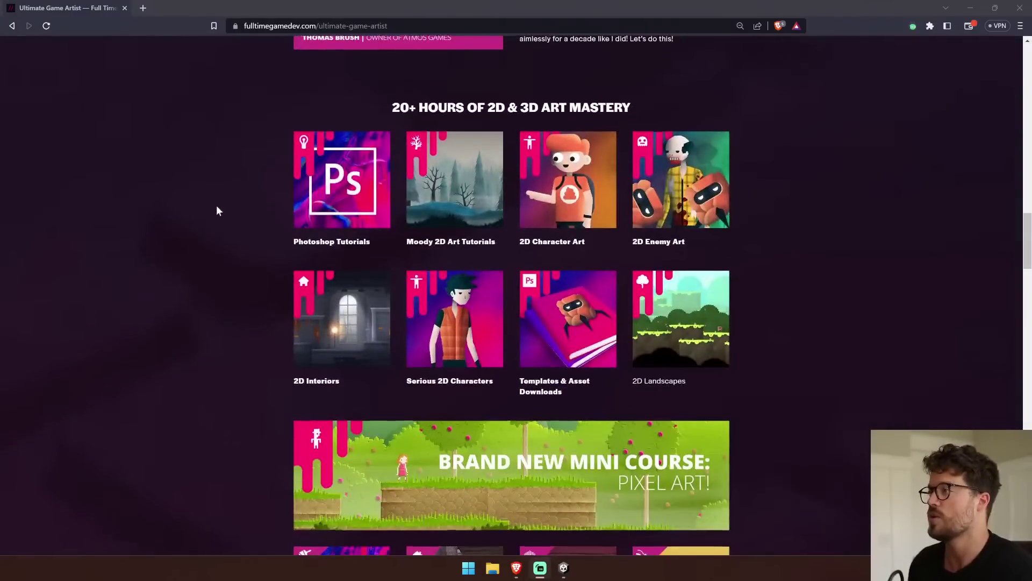
scroll(214, 211, down, 2)
scroll(226, 269, down, 2)
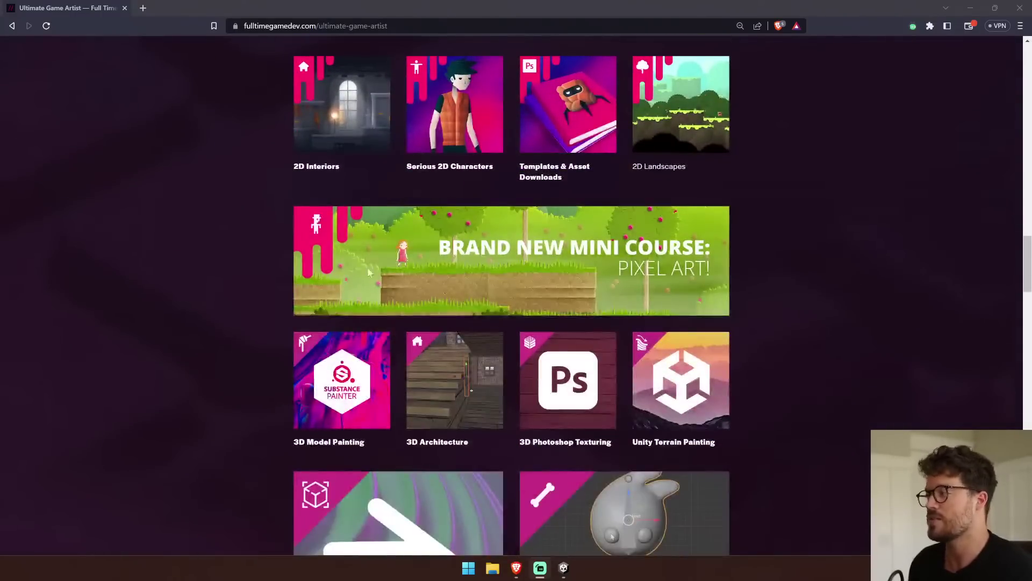
scroll(235, 253, up, 6)
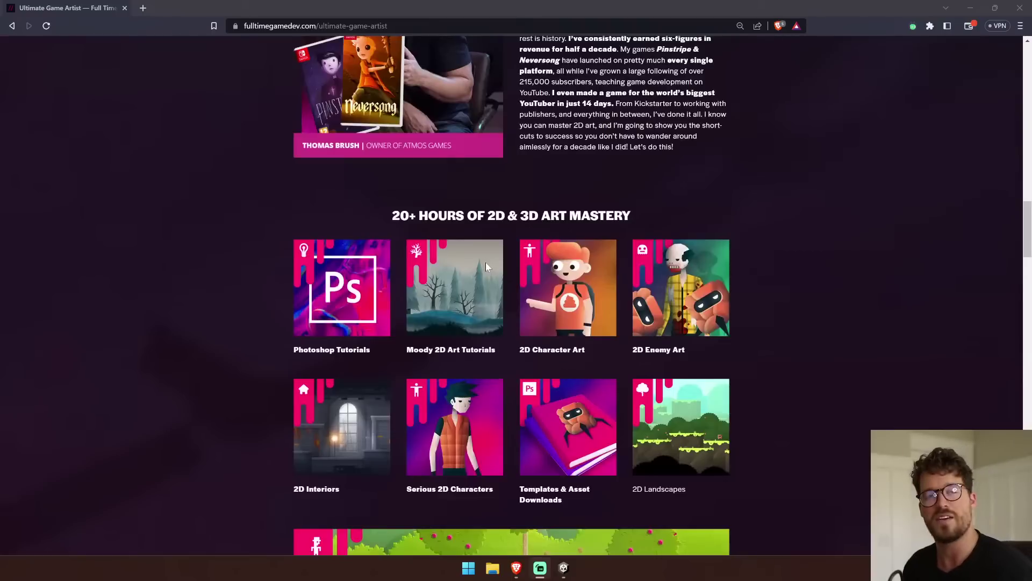
scroll(191, 266, down, 2)
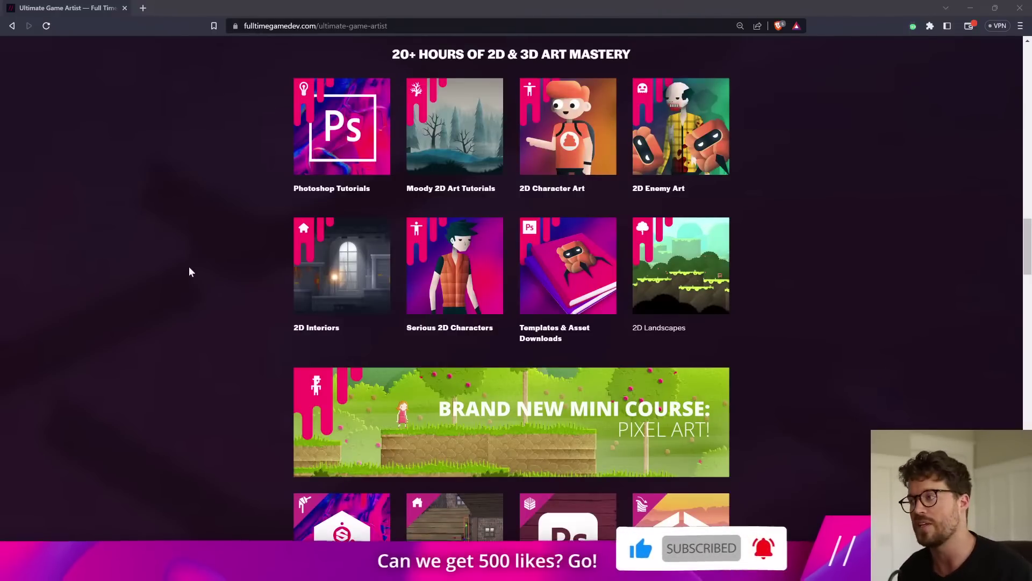
scroll(134, 254, down, 1)
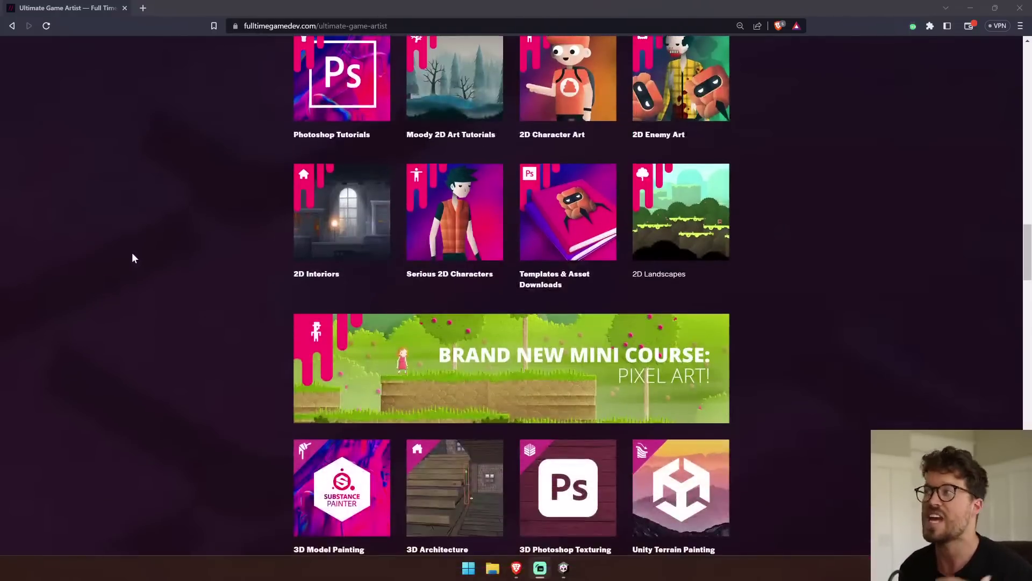
scroll(195, 235, down, 5)
scroll(194, 231, down, 4)
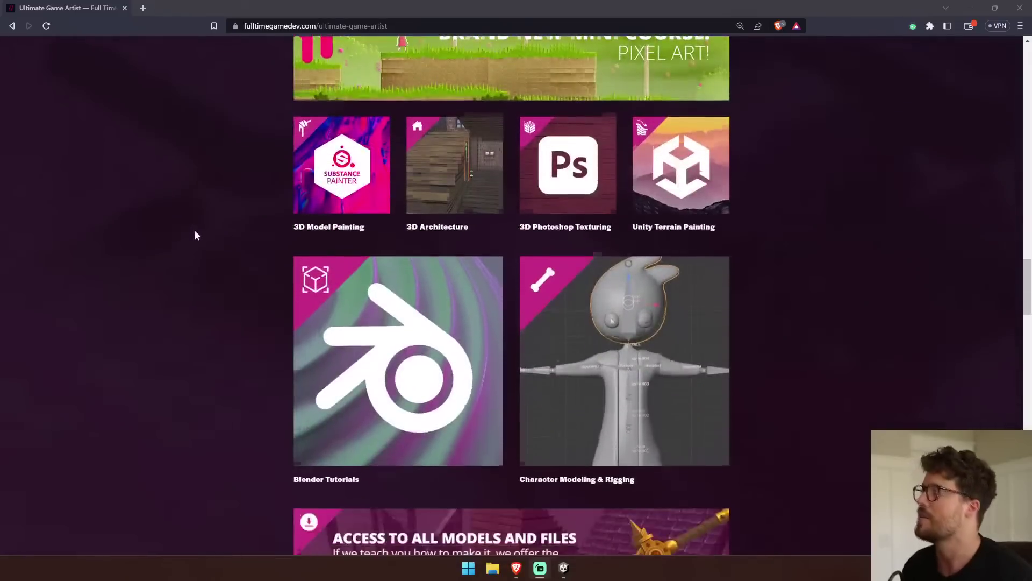
scroll(195, 231, down, 5)
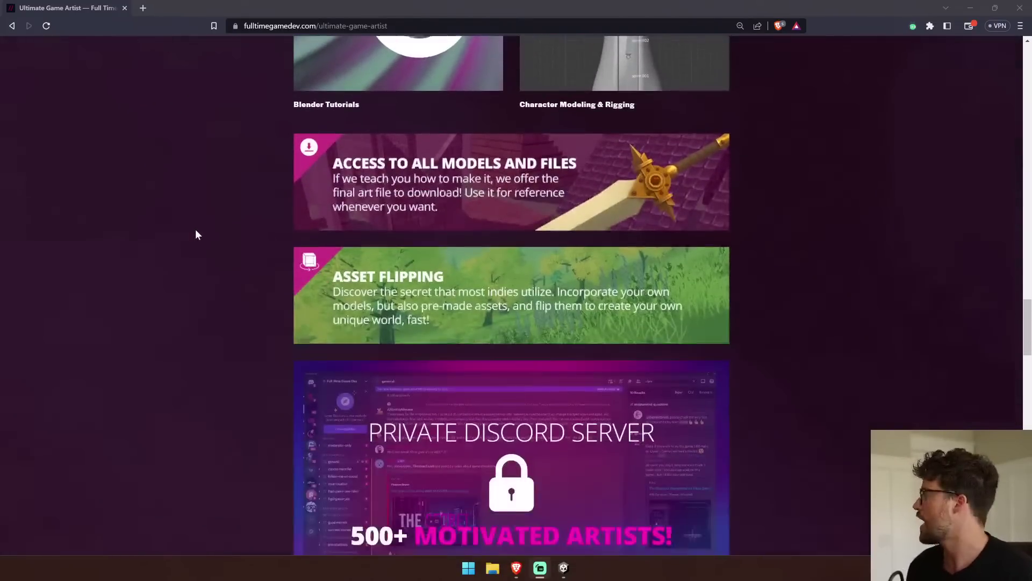
scroll(391, 266, up, 3)
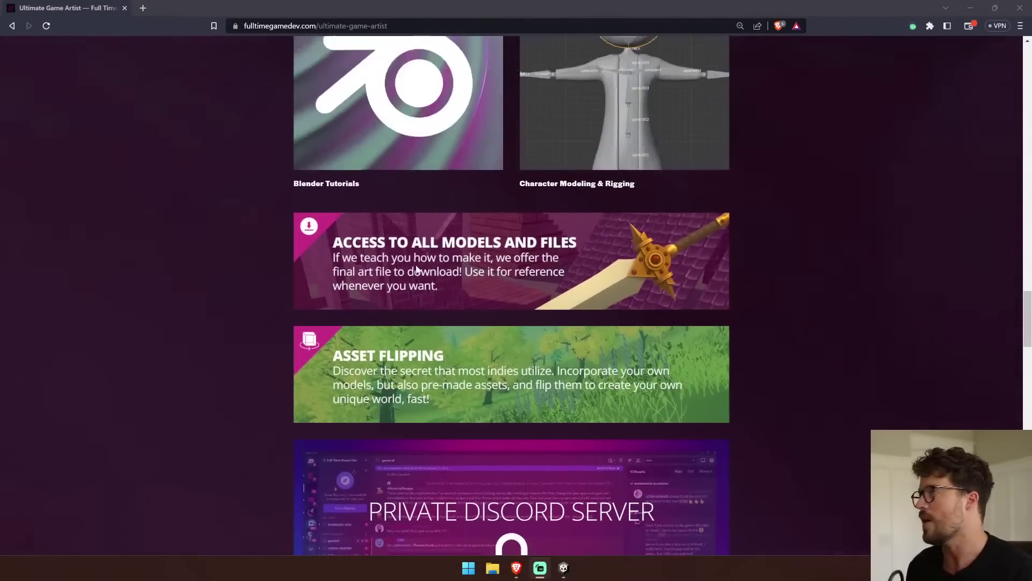
scroll(763, 369, up, 15)
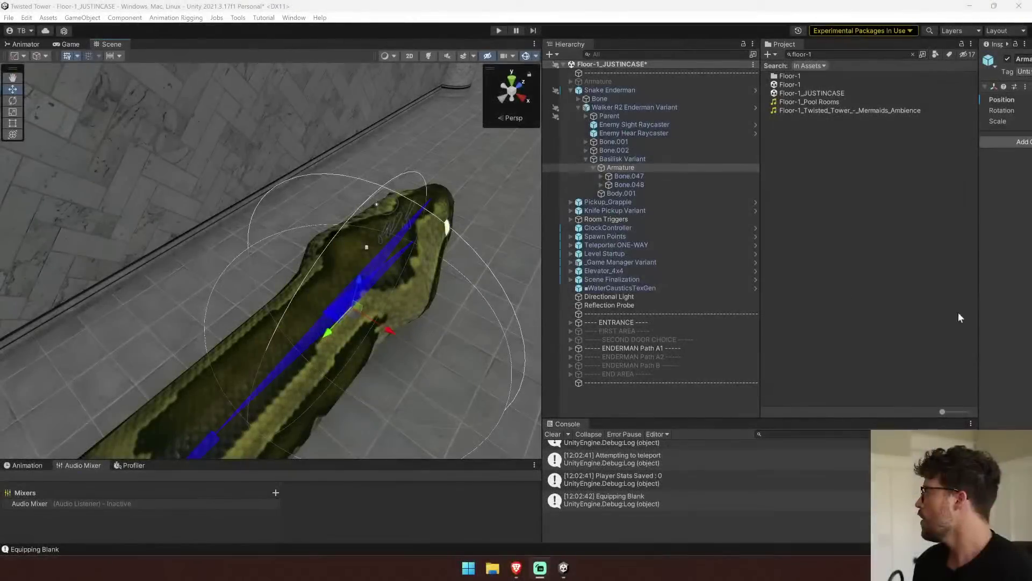
Run the Floor-1_JUSTINCASE scene in play mode in Unity and widen the game view.
right_drag(377, 285, 268, 258)
right_drag(160, 233, 169, 188)
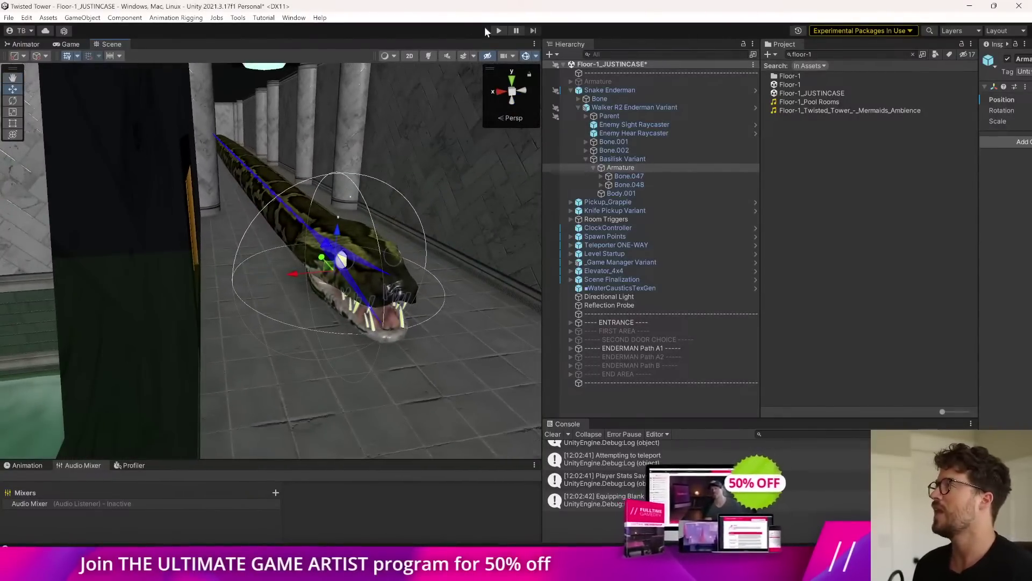
click(497, 31)
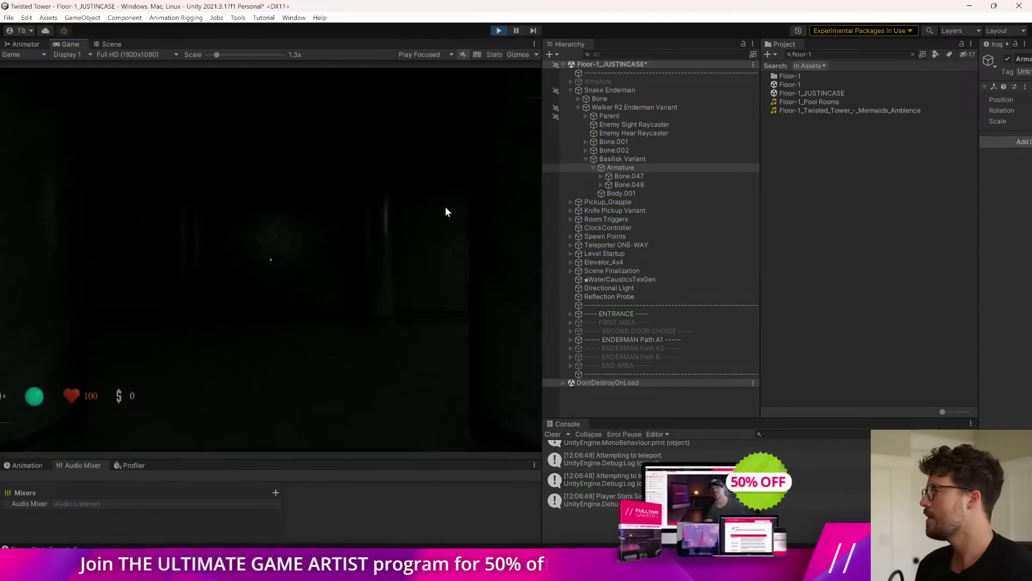
drag(541, 210, 676, 207)
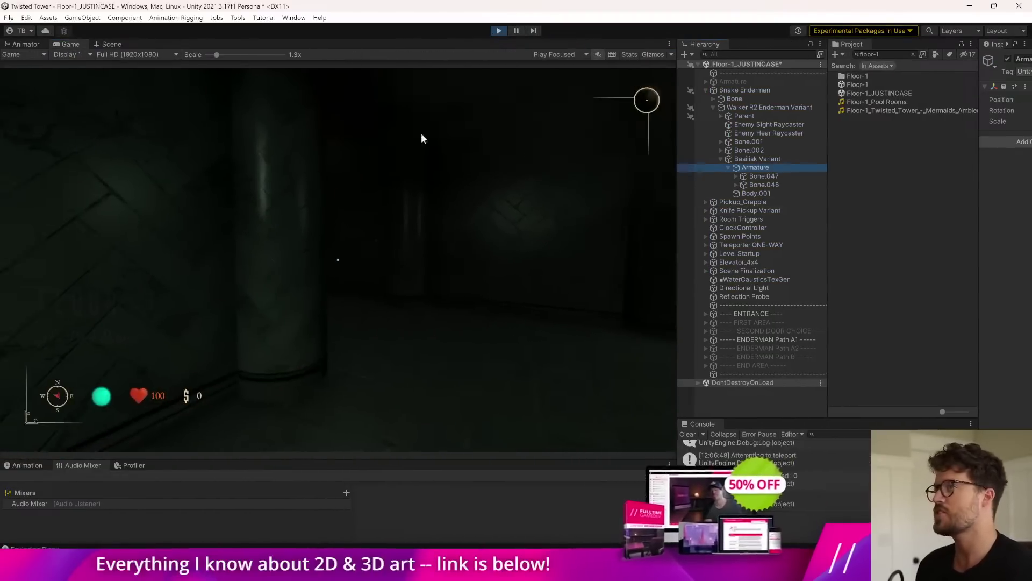
Inspect the snake in the scene view while the game runs, select its body mesh, and stop play mode.
click(111, 44)
right_drag(437, 189, 456, 281)
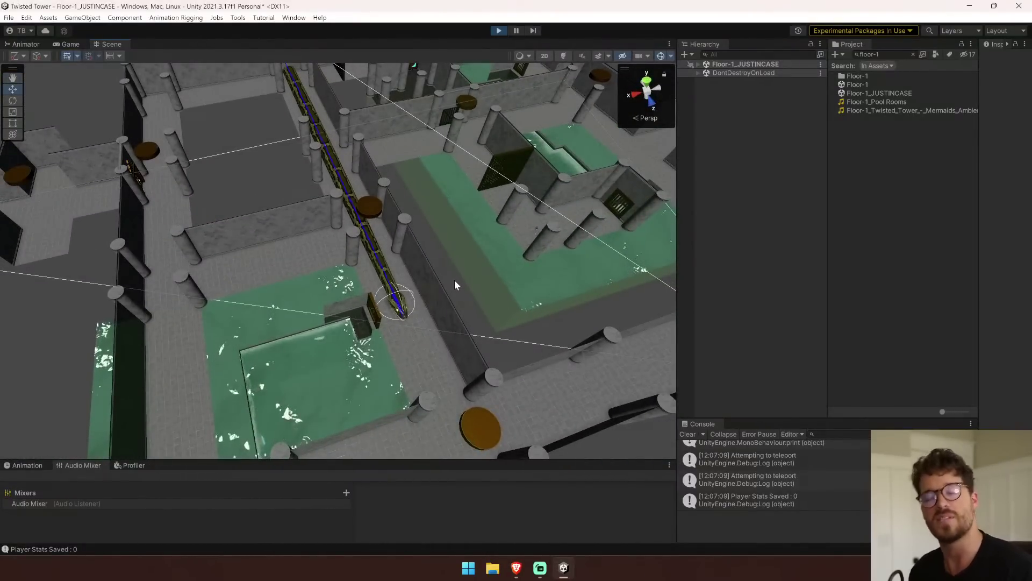
right_drag(469, 230, 451, 301)
click(451, 305)
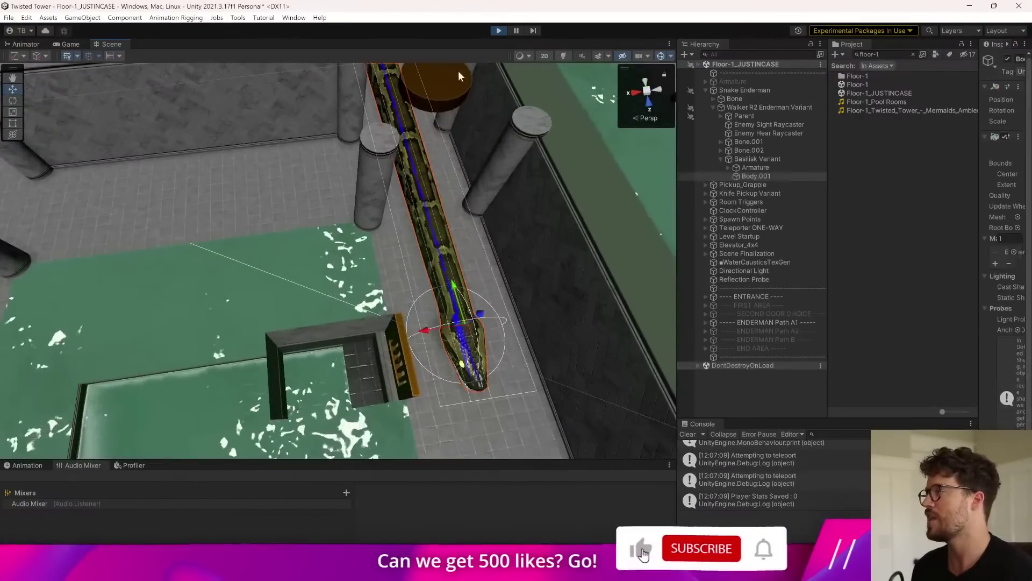
key(ctrl+p)
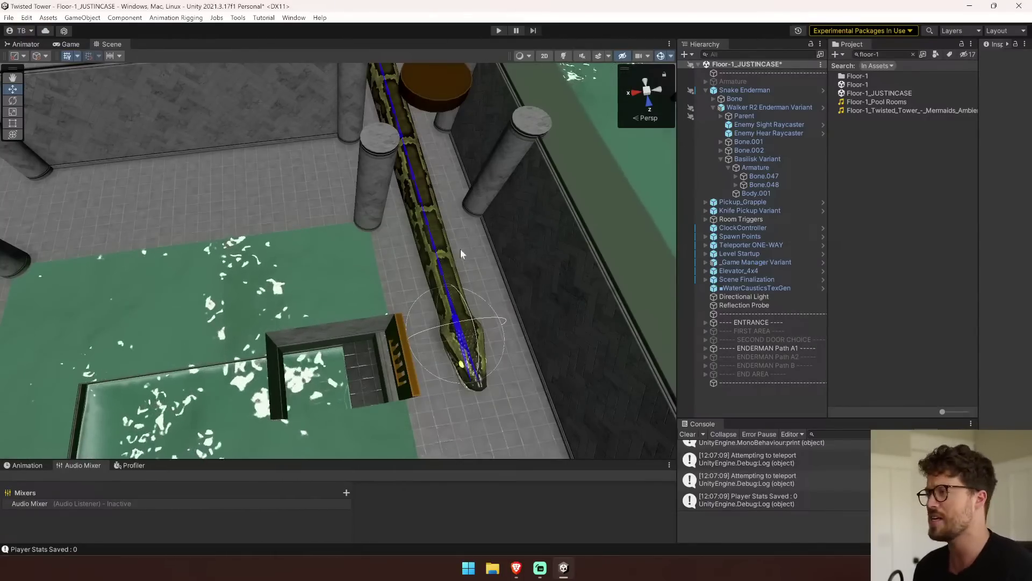
Select the snake's Bone.001 and resize the editor panels to make its Inspector properties fully readable.
double_click(441, 271)
right_drag(529, 277, 601, 237)
key(w)
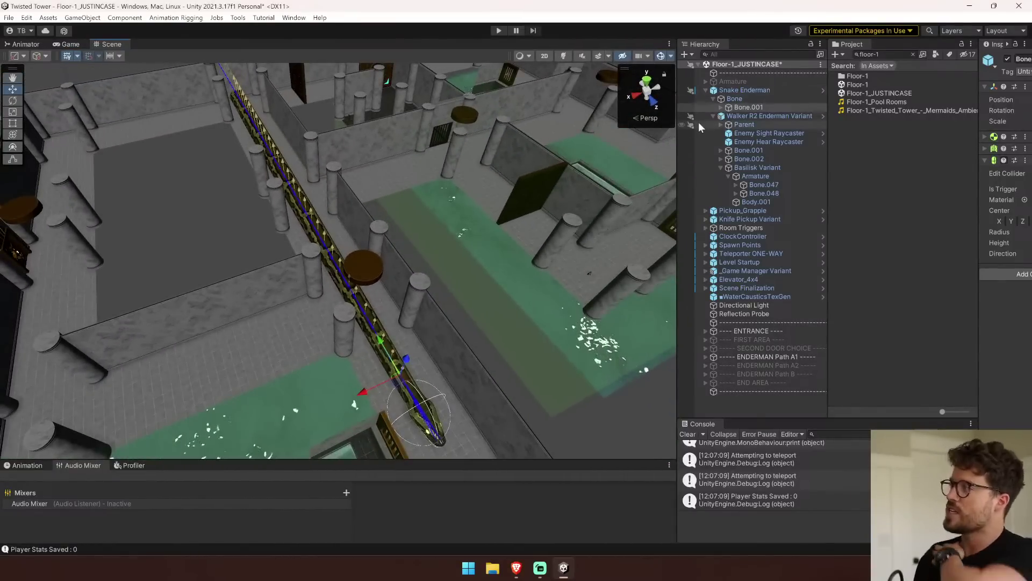
drag(678, 123, 376, 116)
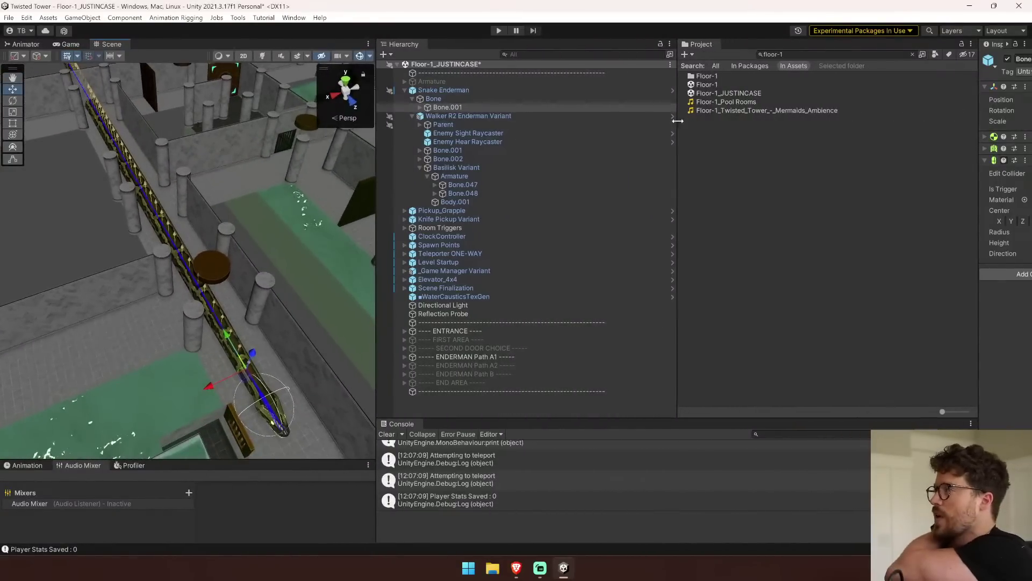
drag(677, 121, 643, 121)
drag(979, 124, 649, 80)
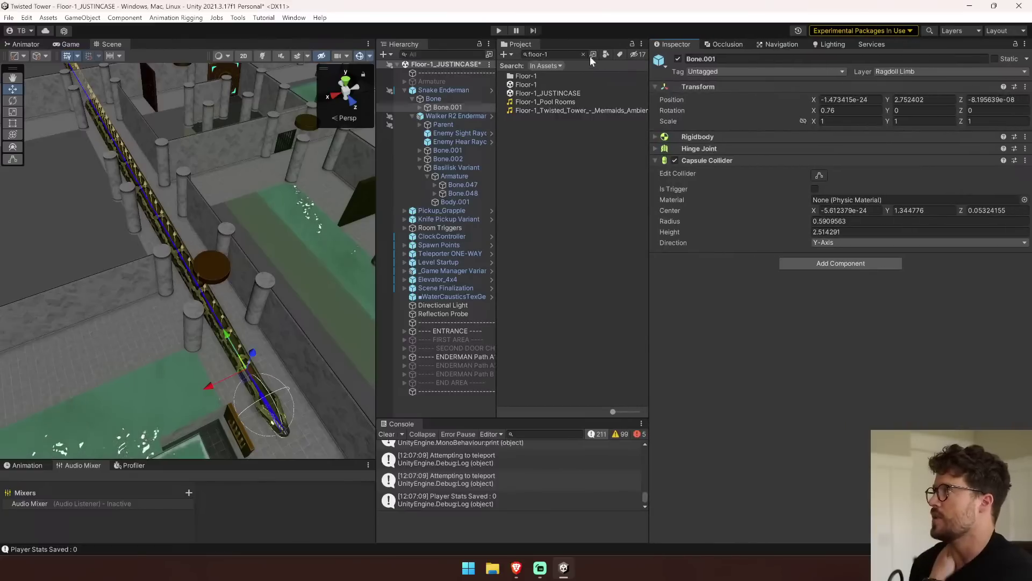
drag(649, 140, 756, 162)
Browse the project's asset folders, collapsing Art and Prefabs and selecting Reference Images under Other.
scroll(656, 241, down, 10)
scroll(657, 239, down, 15)
drag(751, 374, 638, 63)
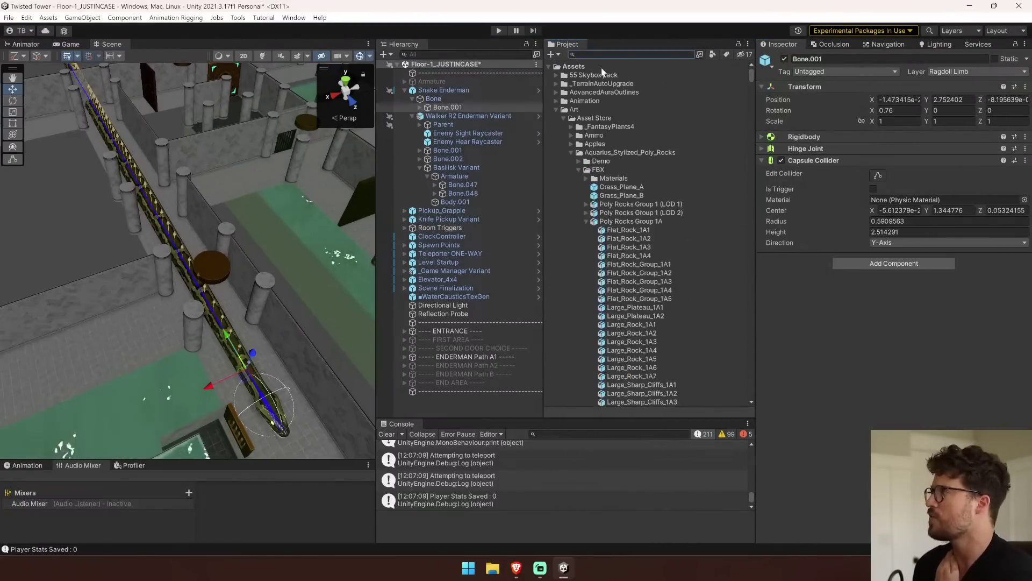
click(552, 109)
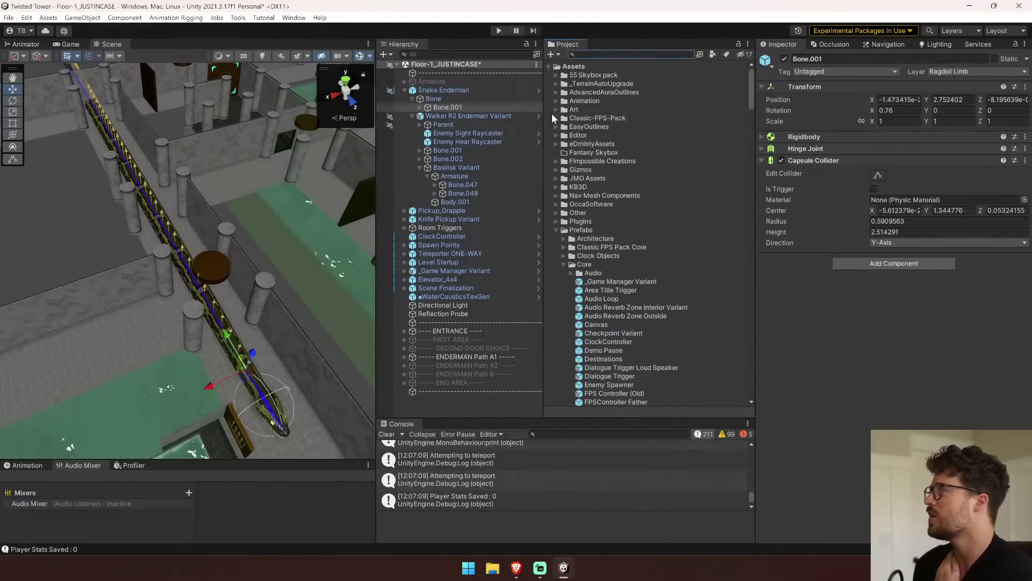
click(557, 231)
click(556, 213)
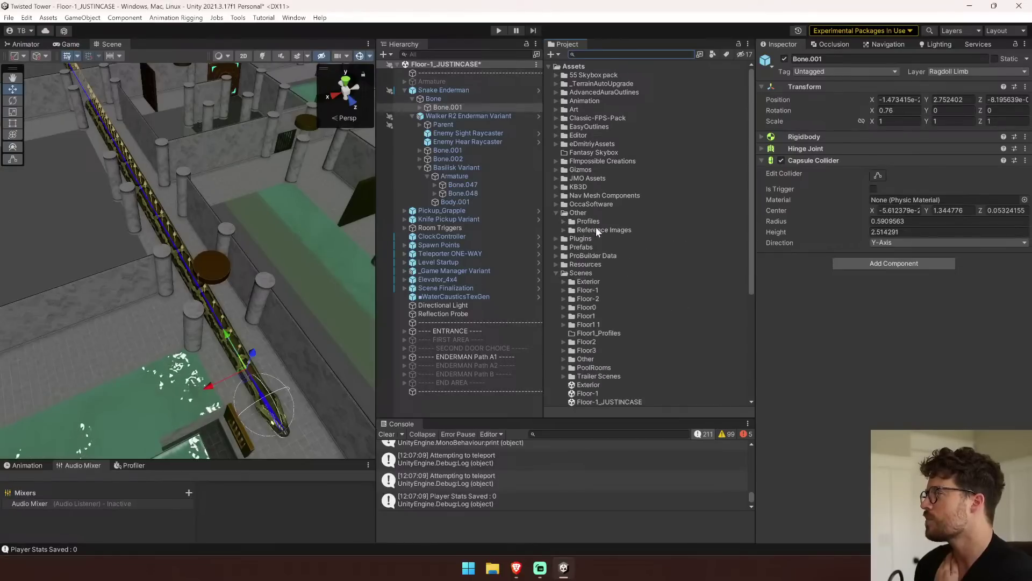
click(597, 231)
click(554, 55)
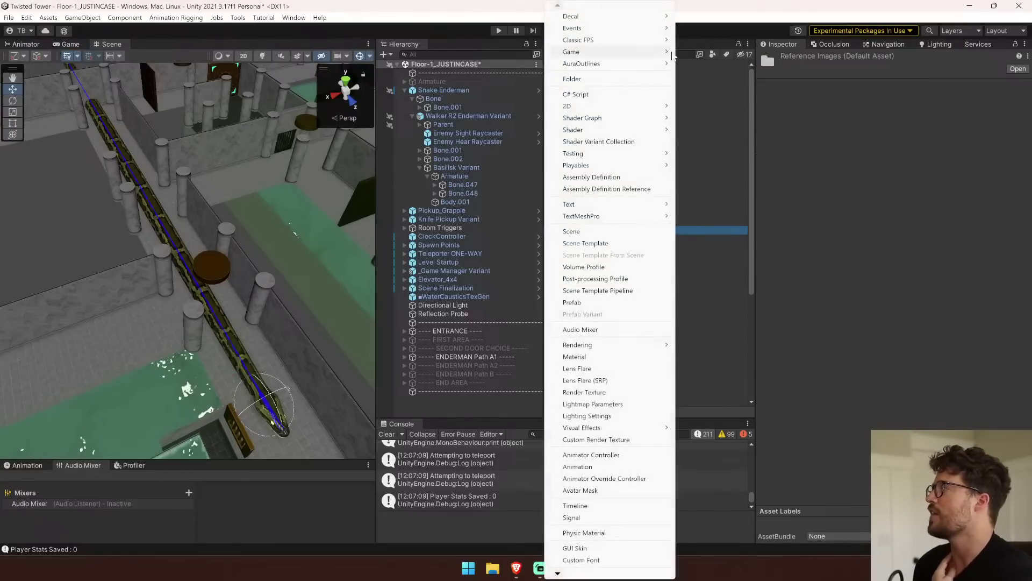
Search the project for the PhysicsMaterials folder, expand it and select defaultPhysicMat.
click(675, 54)
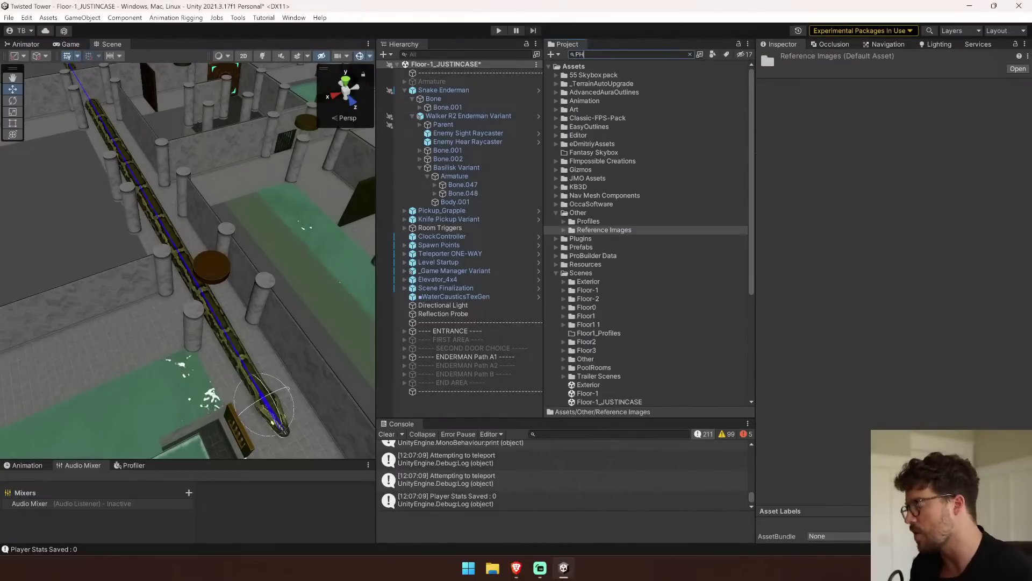
click(665, 78)
click(690, 54)
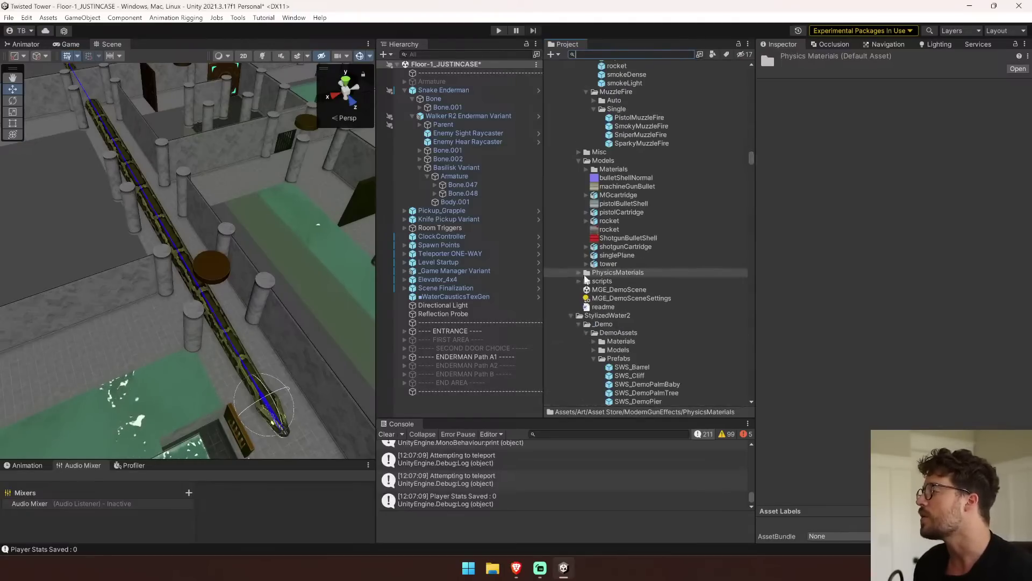
click(579, 273)
click(591, 281)
Duplicate the defaultPhysicMat physic material and name the copy noFriction.
click(559, 54)
key(Escape)
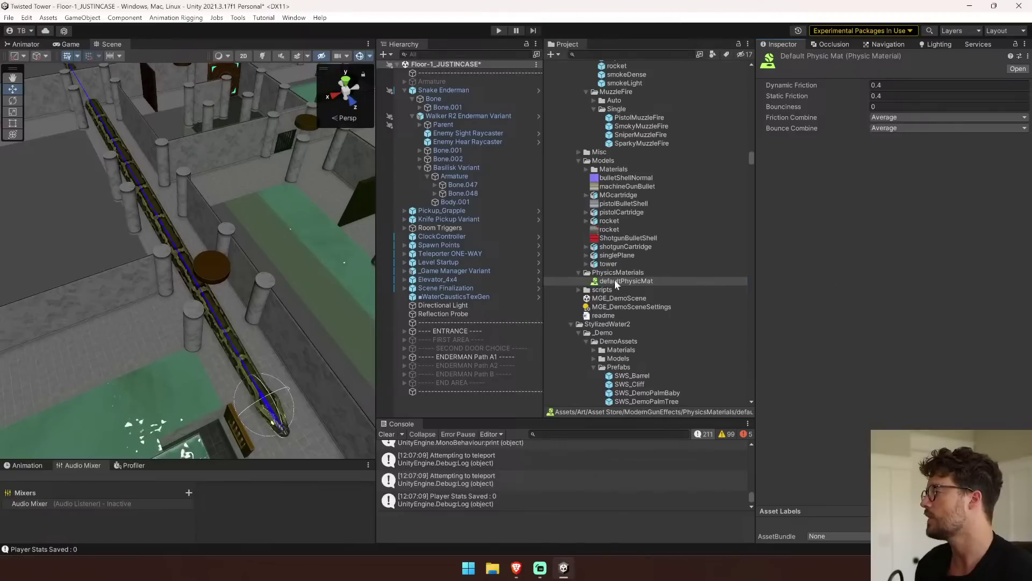
key(ctrl+d)
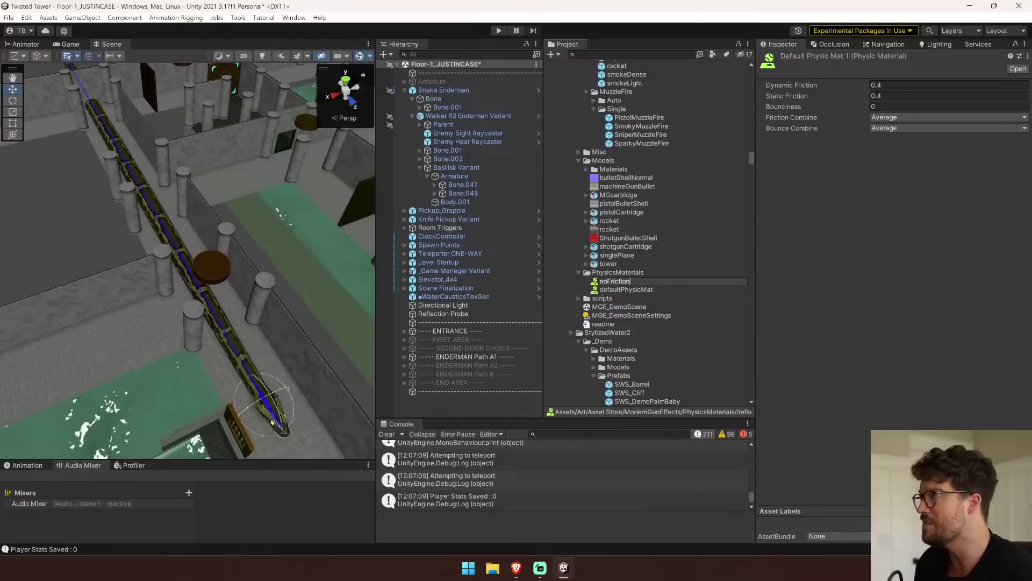
key(Return)
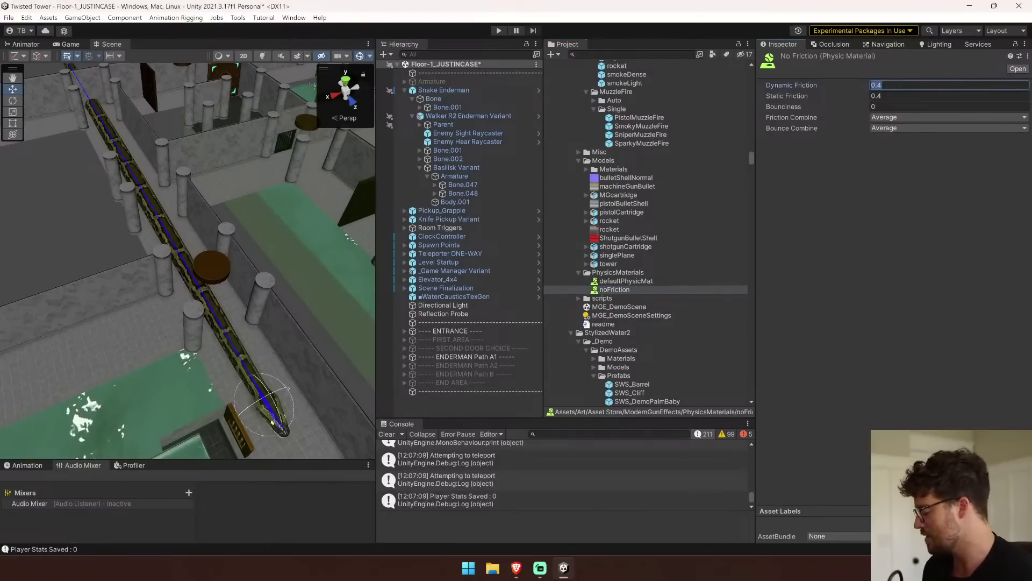
Set the noFriction material's dynamic and static friction to 0 and fix its object name to match the file.
text(0)
key(Tab)
text(0)
key(Tab)
key(Tab)
click(992, 91)
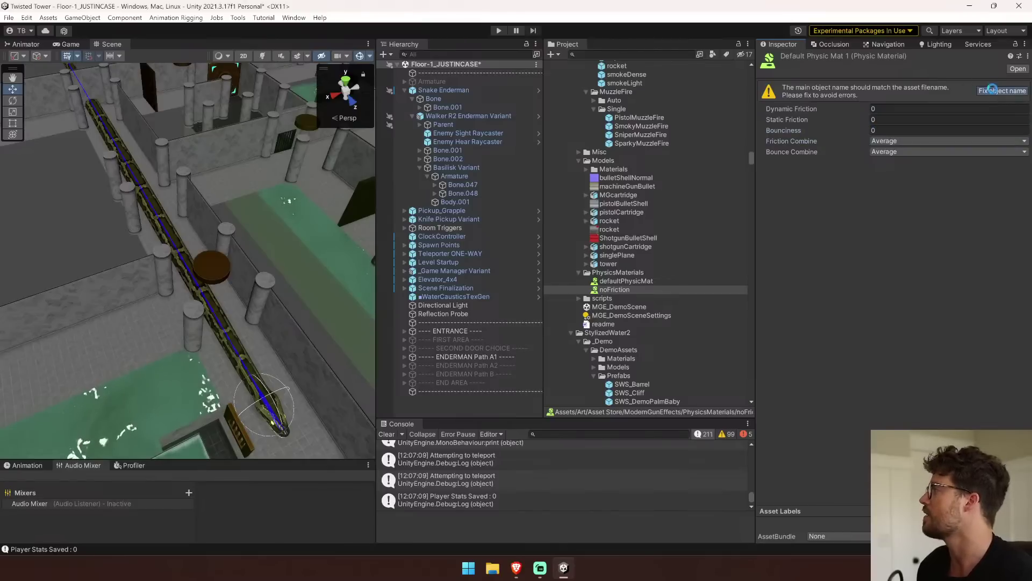
Compare noFriction with defaultPhysicMat, review its Friction Combine options and keep Average.
click(637, 290)
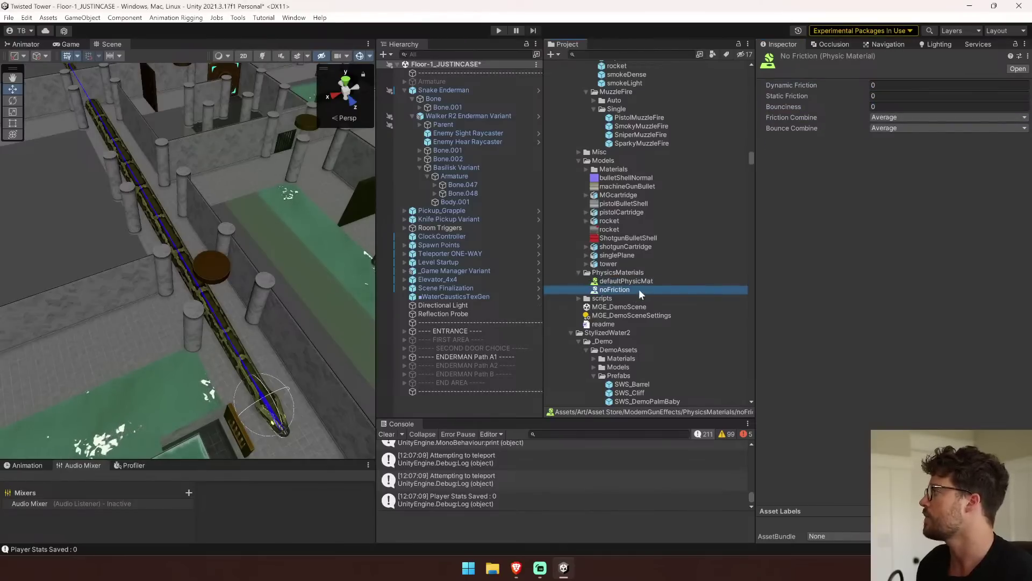
click(643, 281)
click(645, 289)
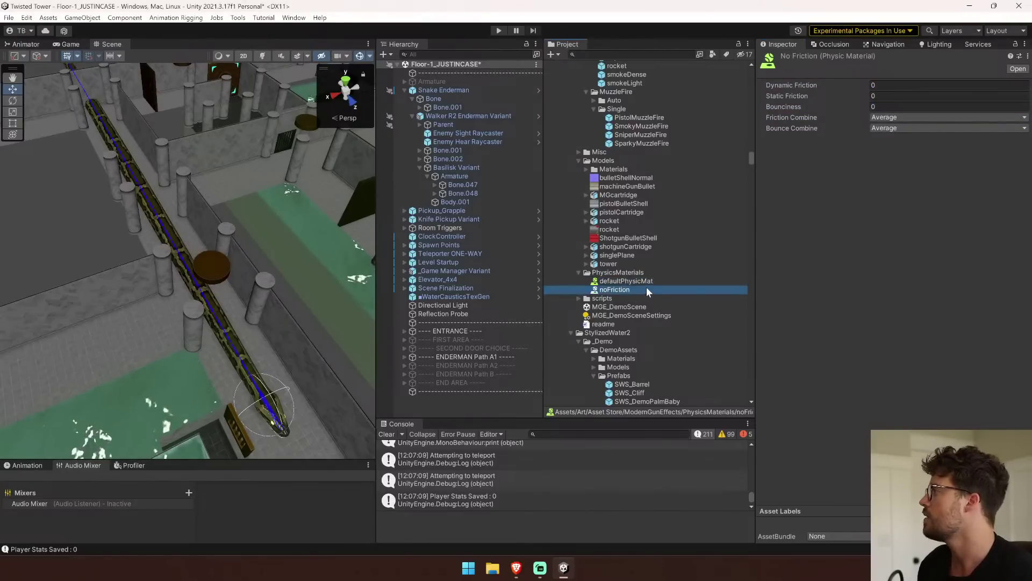
click(926, 107)
click(927, 117)
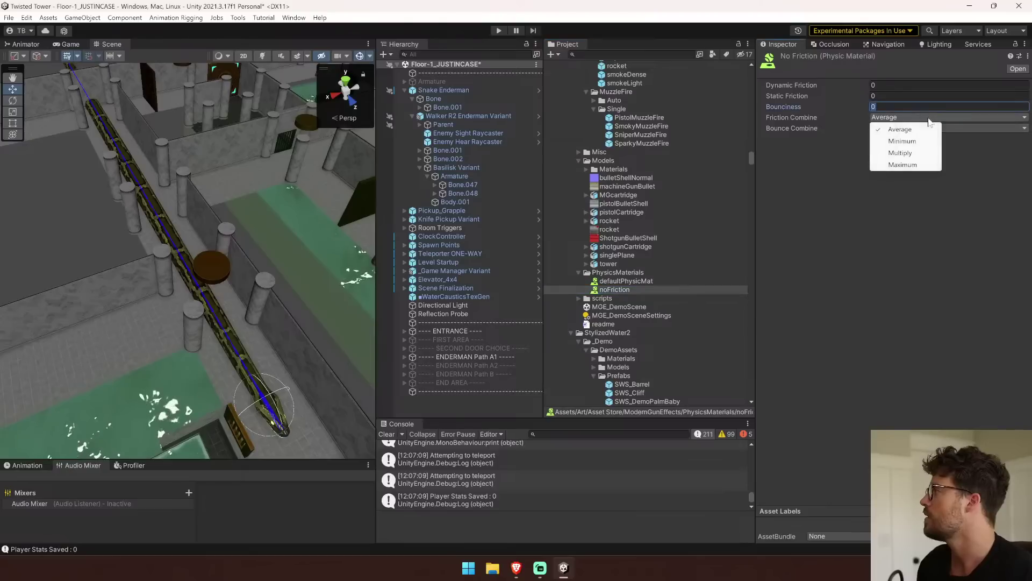
click(892, 130)
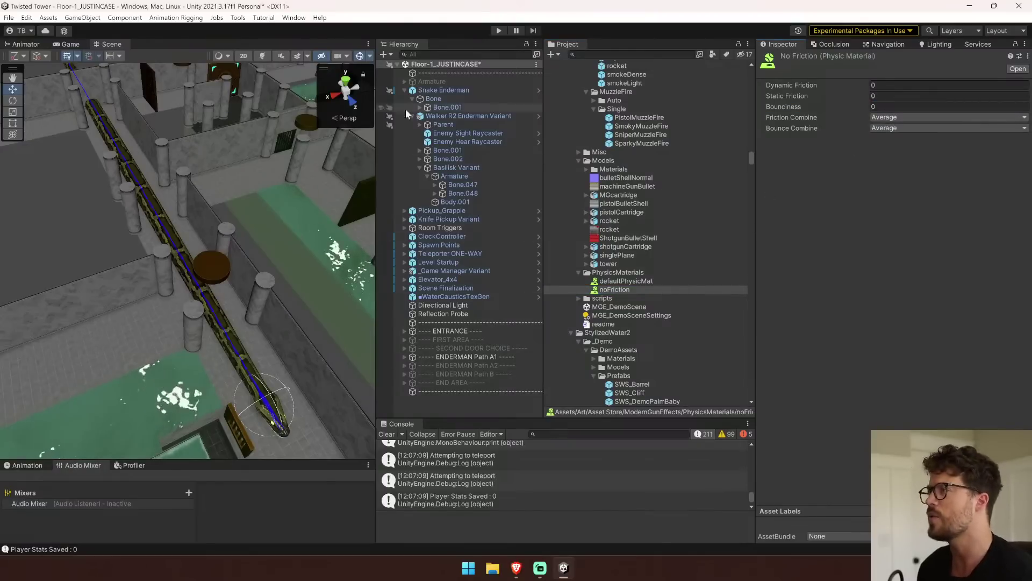
Select a snake body bone in the scene, fully expand its nested bone chain and widen the Hierarchy to show it.
click(223, 328)
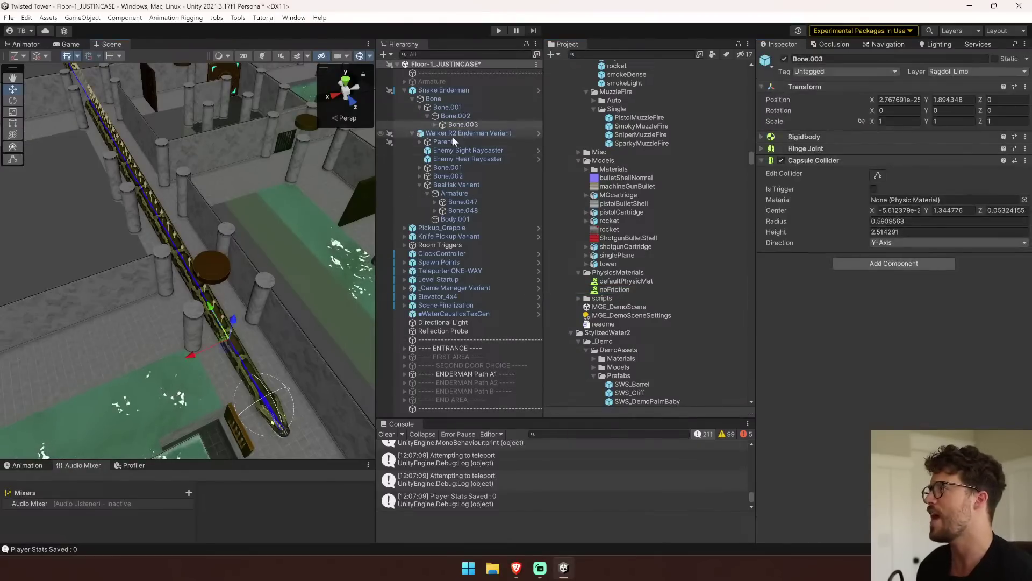
click(435, 124)
click(443, 132)
click(451, 141)
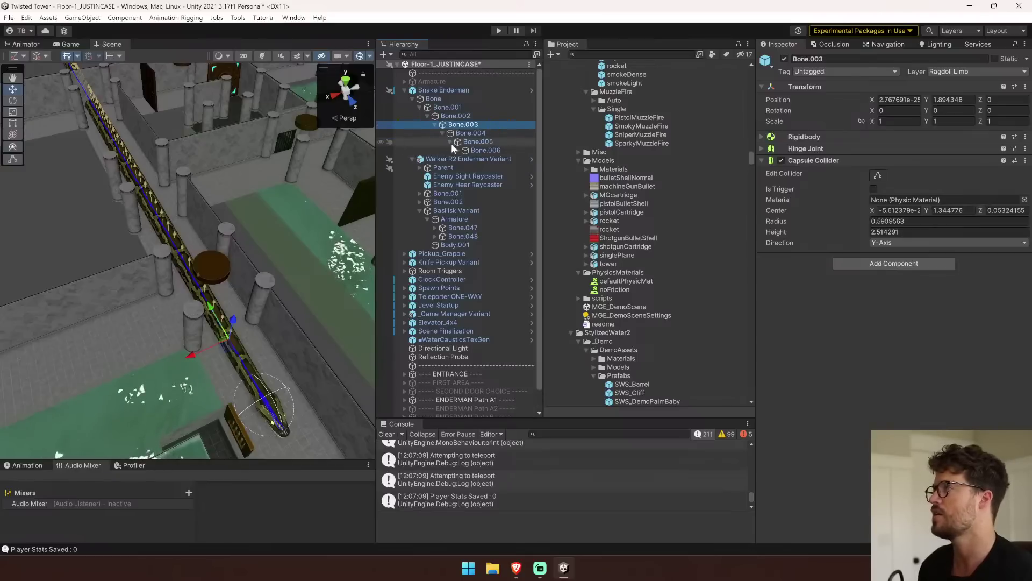
click(458, 151)
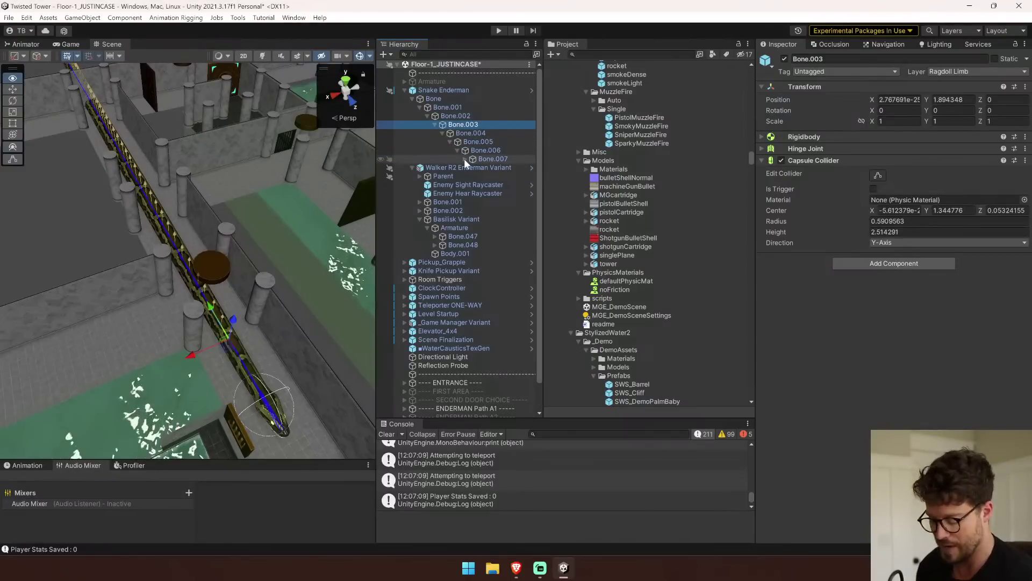
alt+click(465, 159)
drag(375, 179, 207, 179)
drag(442, 203, 647, 202)
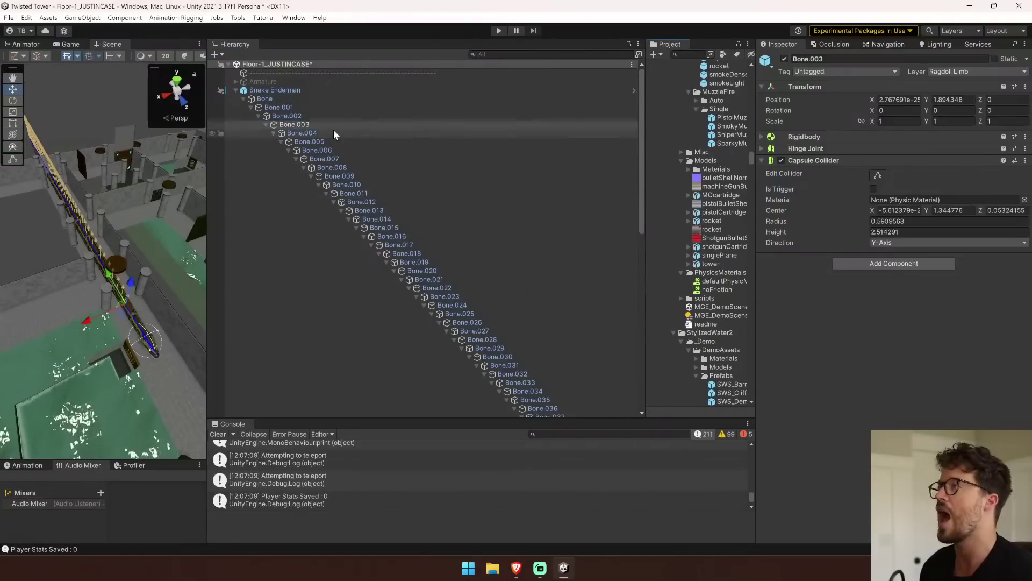
Select all snake bones from Bone through Bone.051_end and assign noFriction as their Capsule Collider material.
click(288, 100)
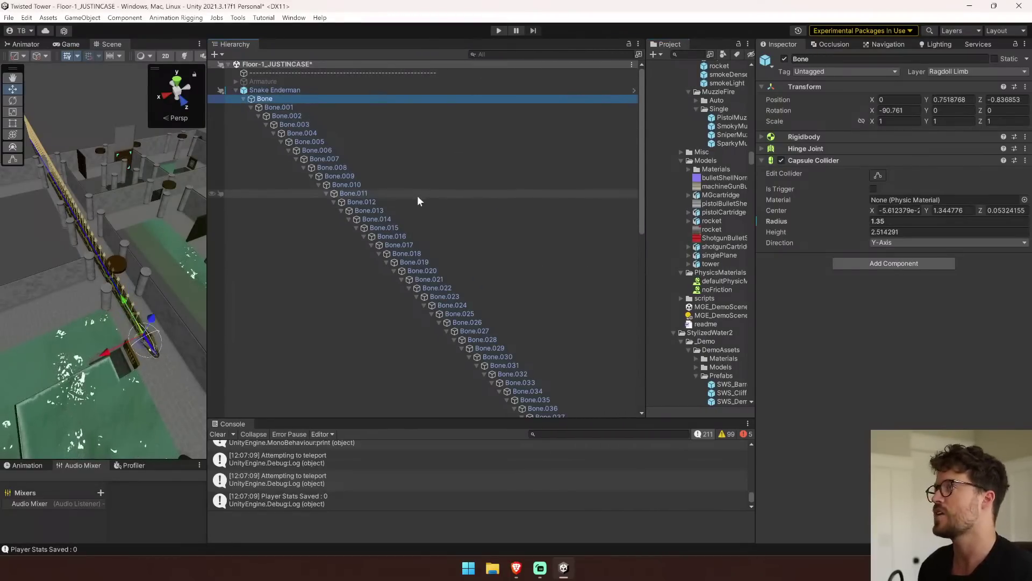
click(292, 92)
click(293, 98)
scroll(454, 263, down, 10)
scroll(455, 264, up, 3)
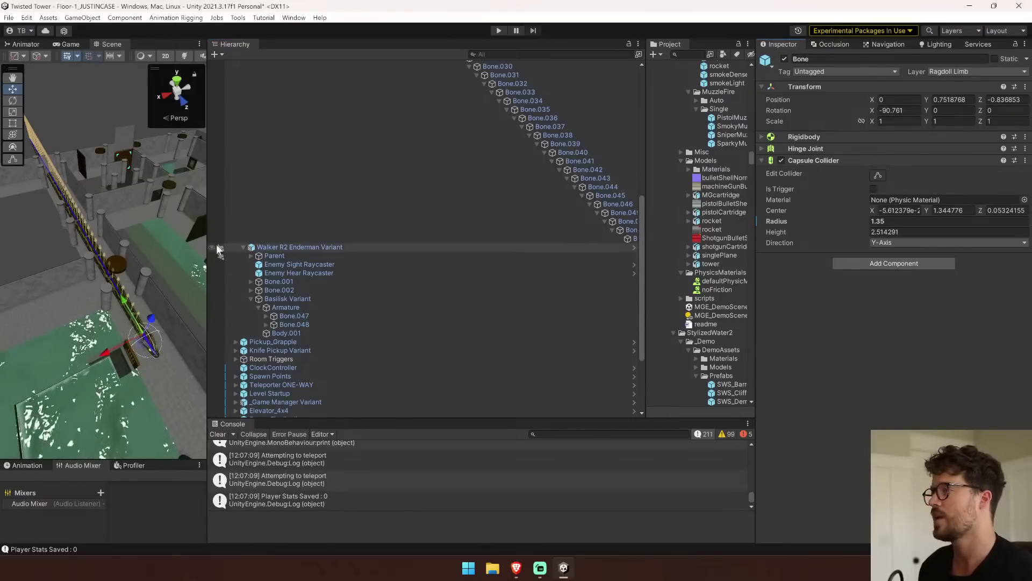
drag(207, 241, 54, 241)
shift+click(496, 240)
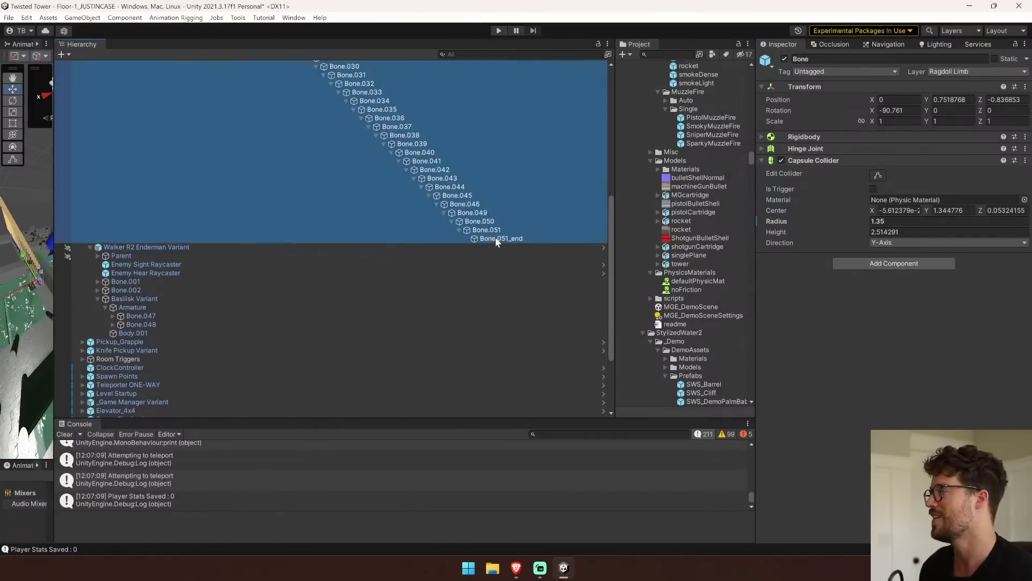
click(844, 137)
click(844, 137)
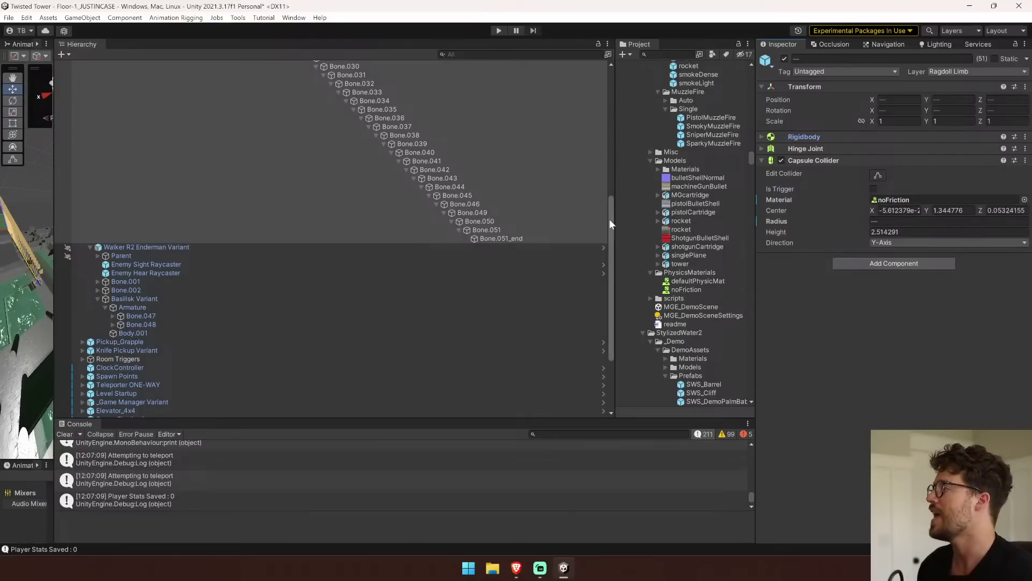
Enlarge the scene view, clear the console, and run the game with the Scene view framed on the snake.
drag(609, 221, 582, 66)
drag(54, 182, 466, 182)
click(479, 434)
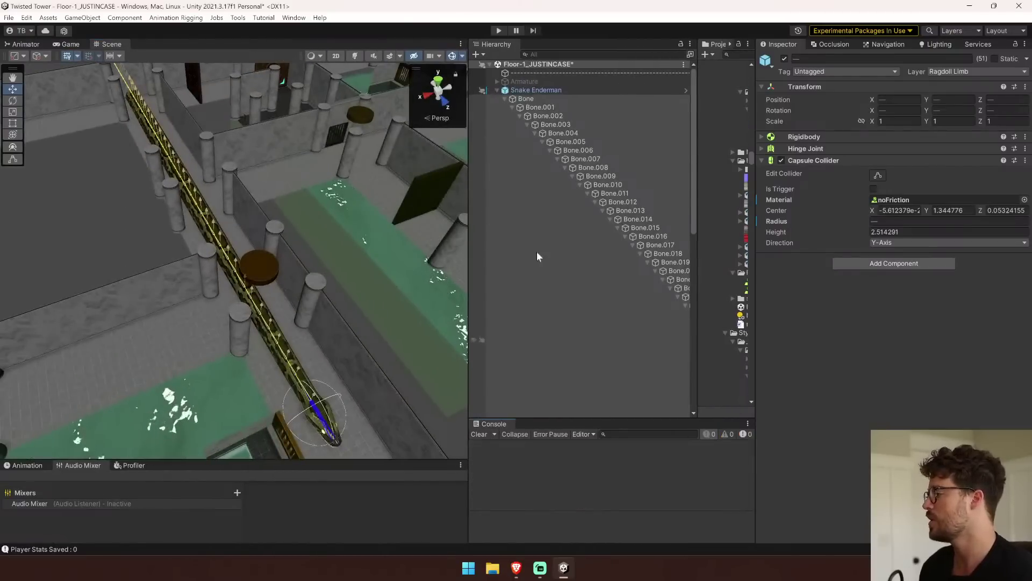
click(502, 31)
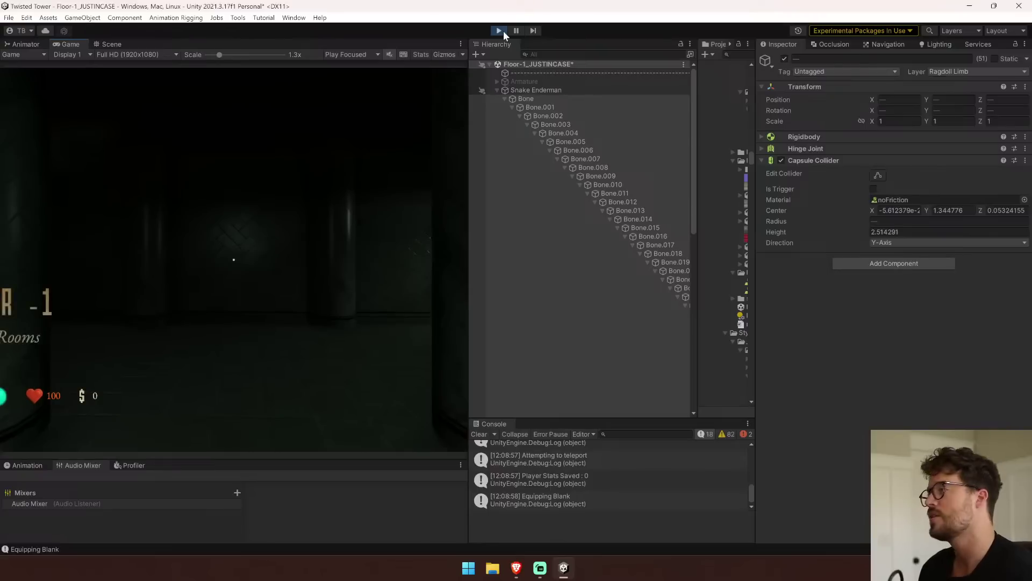
click(110, 44)
right_drag(410, 222, 506, 366)
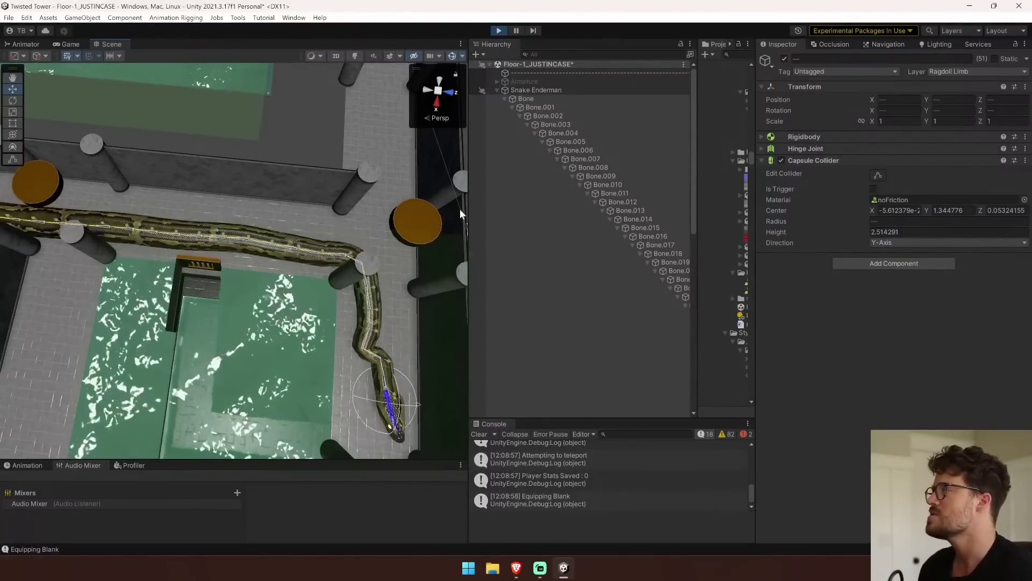
Follow the running snake around the level's corners and pillars to examine how its frictionless body slides.
drag(467, 211, 512, 161)
click(543, 90)
right_drag(415, 241, 569, 235)
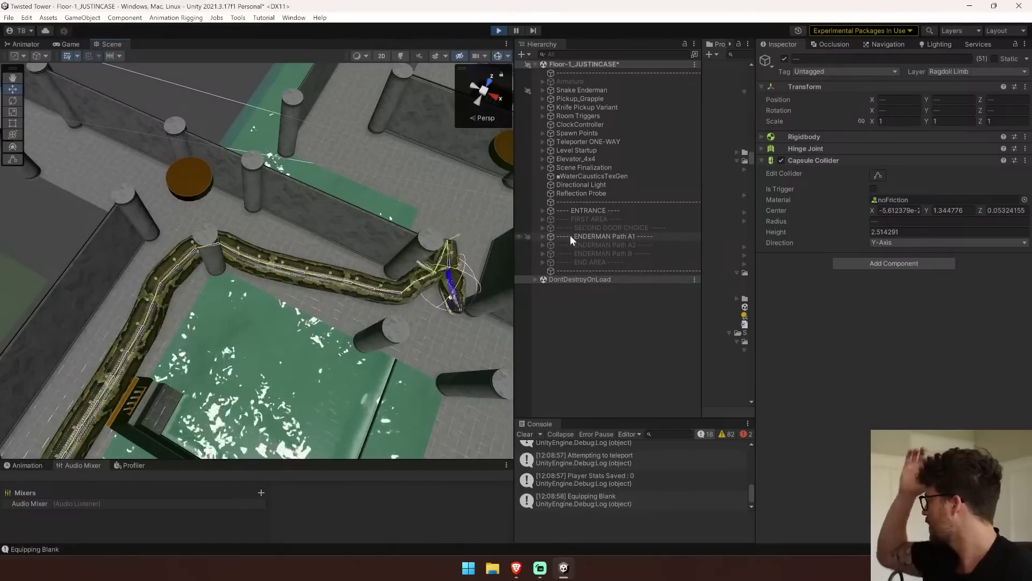
alt+drag(238, 242, 425, 233)
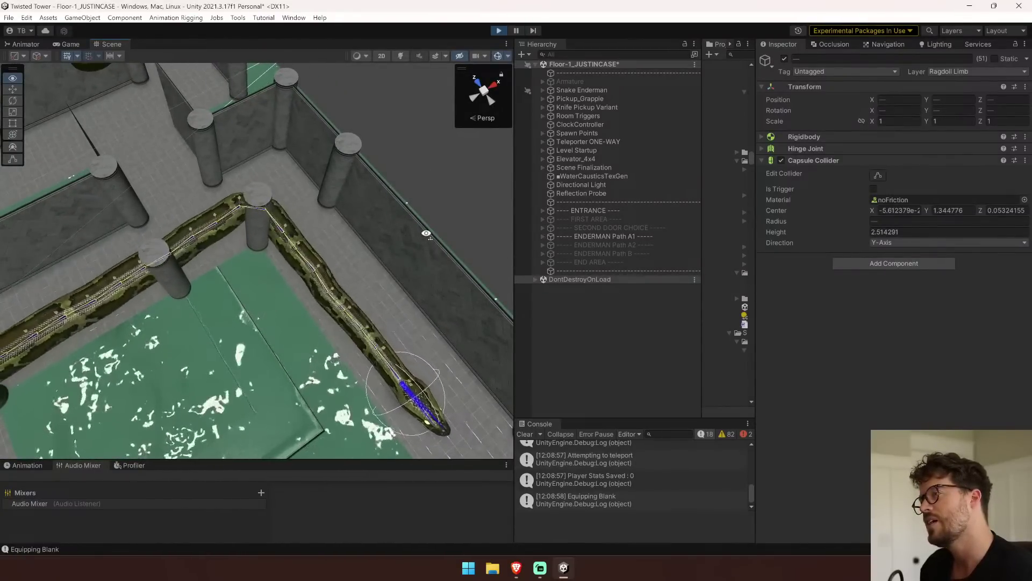
alt+drag(426, 233, 701, 240)
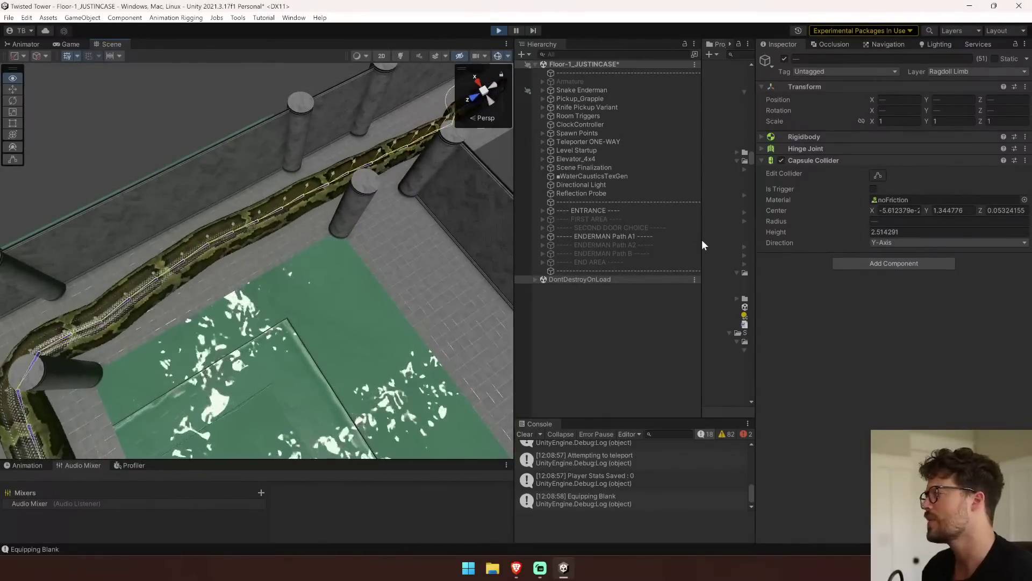
alt+drag(701, 240, 701, 264)
scroll(343, 239, down, 5)
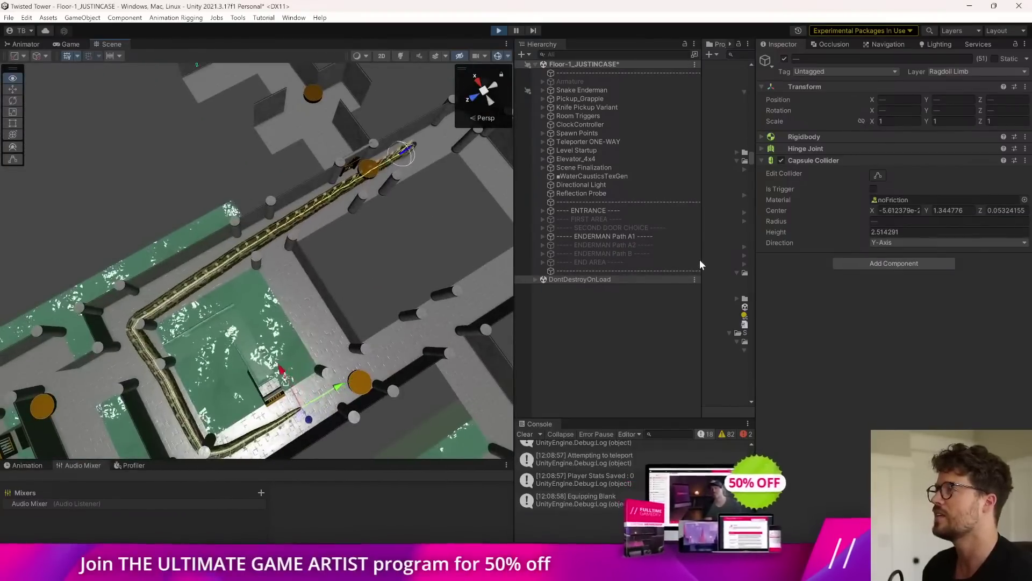
key(w)
right_drag(698, 260, 546, 168)
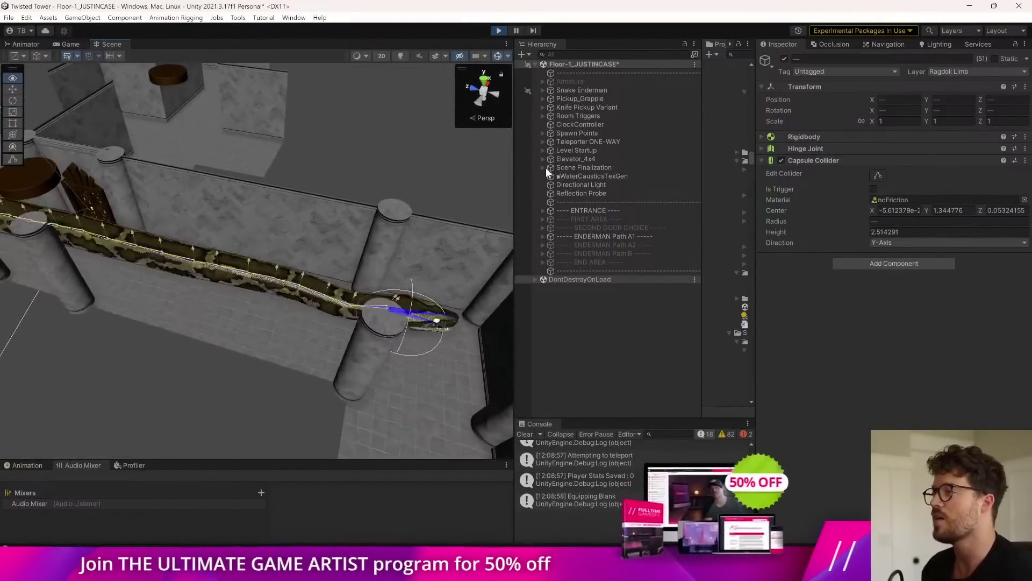
While the game runs, select the snake's whole bone chain starting at Bone and set the Rigidbody mass to 0.
click(391, 290)
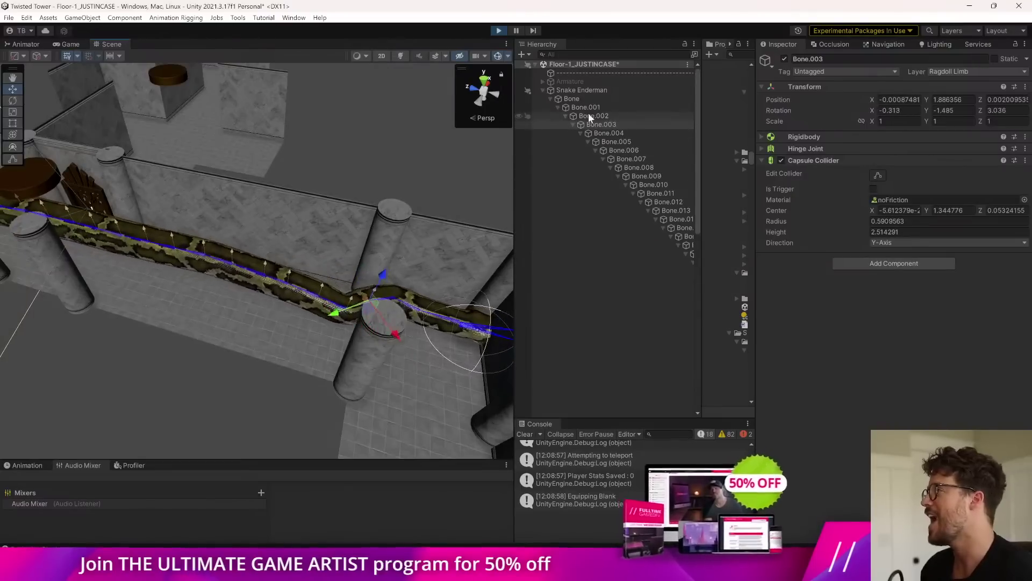
drag(512, 133, 349, 135)
click(440, 98)
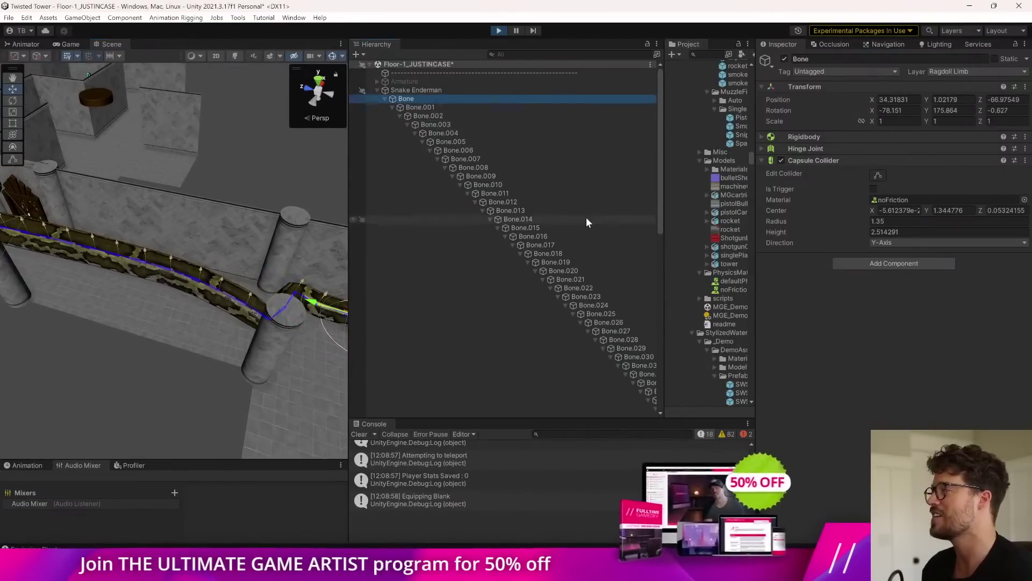
scroll(586, 217, down, 6)
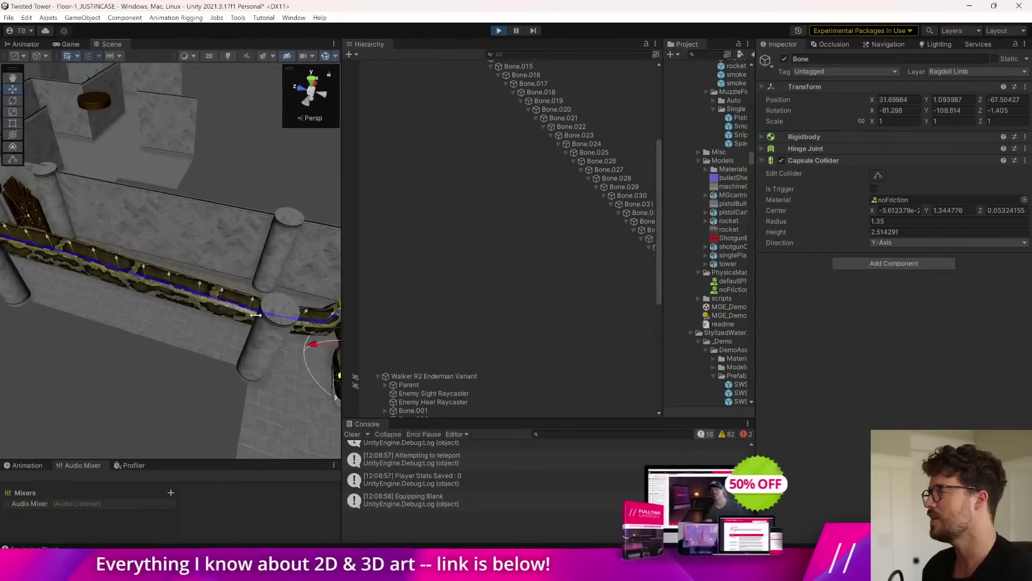
drag(347, 316, 189, 323)
scroll(507, 341, down, 2)
shift+click(612, 337)
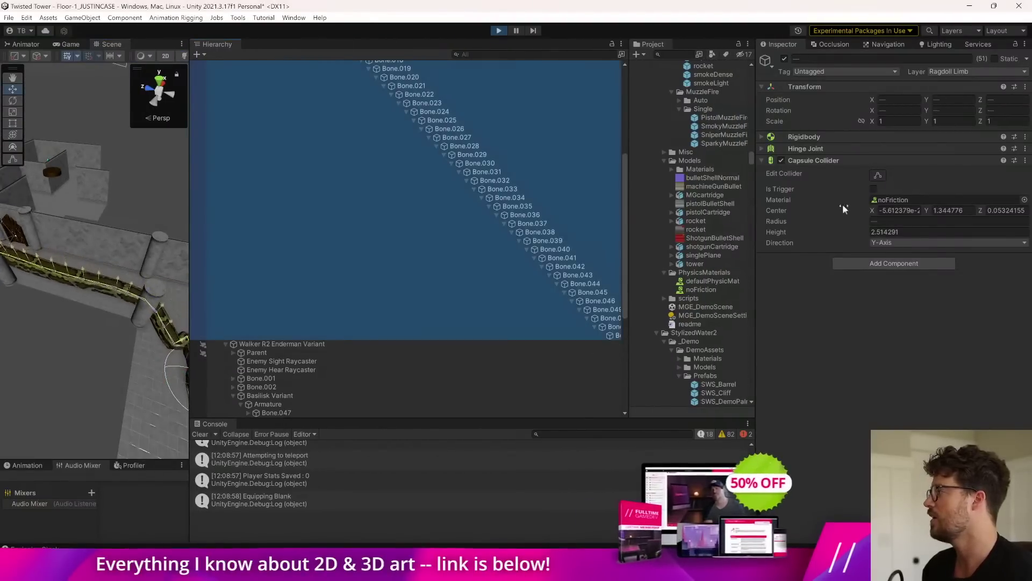
click(832, 138)
click(833, 139)
click(836, 136)
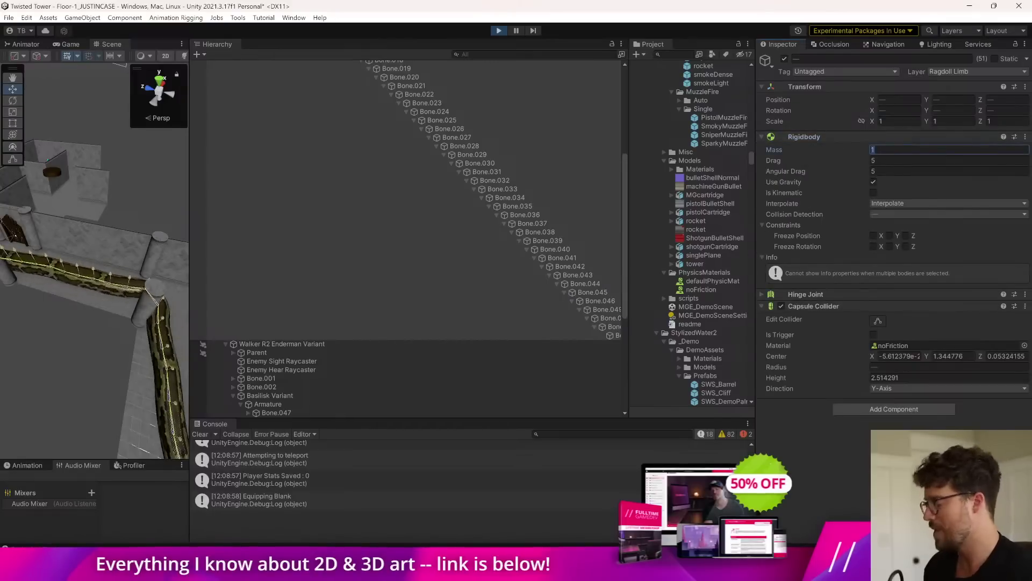
text(0)
key(Tab)
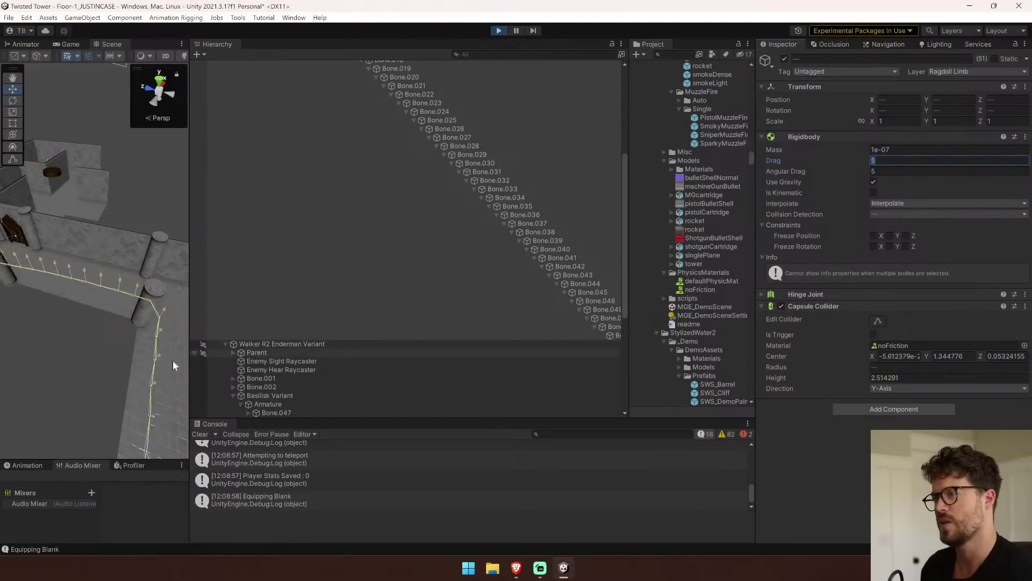
Check how the lightweight snake moves in an enlarged scene view, and set the bones' drag and angular drag to 25.
drag(189, 359, 519, 359)
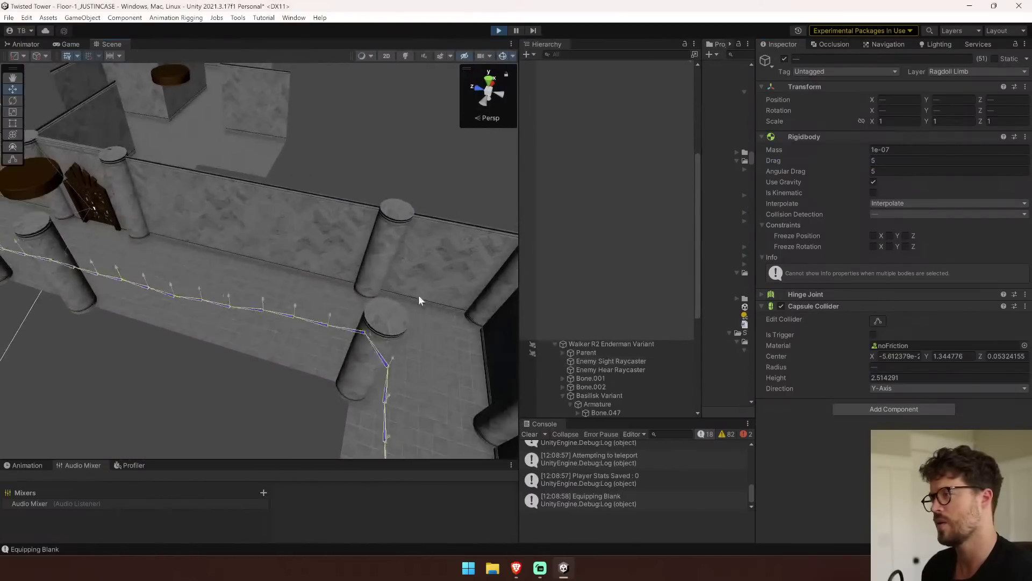
scroll(380, 363, up, 5)
scroll(377, 358, down, 10)
scroll(359, 360, up, 10)
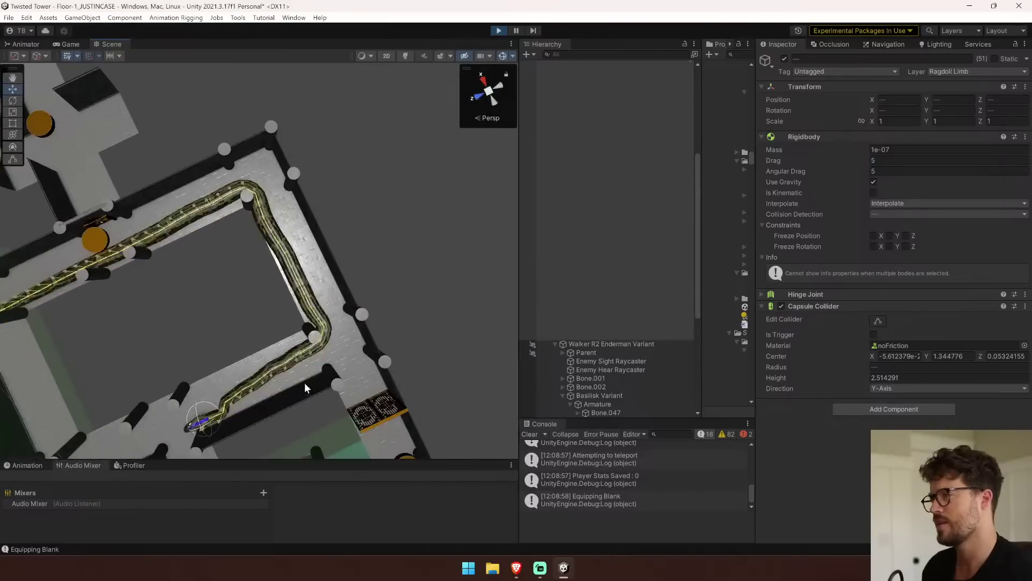
middle_drag(314, 344, 318, 324)
scroll(325, 319, down, 3)
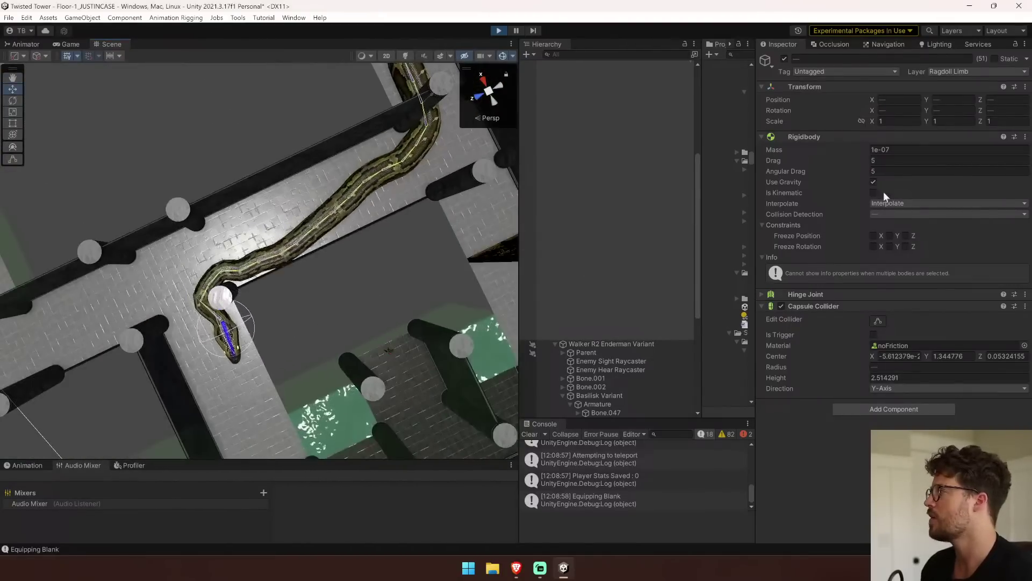
key(Tab)
text(25)
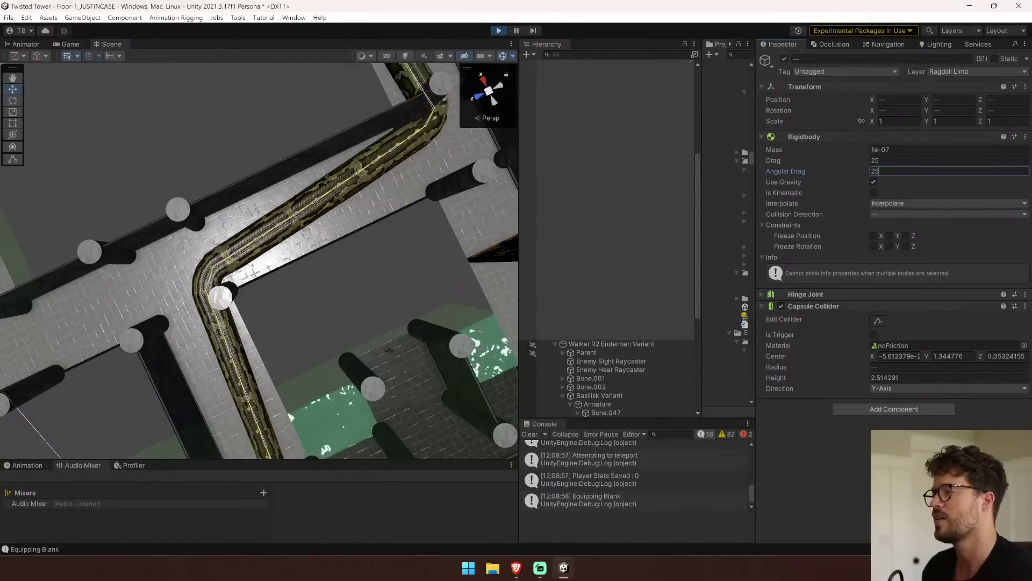
Set both the drag and angular drag of the selected bones' Rigidbodies to 100.
click(882, 160)
text(100)
key(Tab)
text(100)
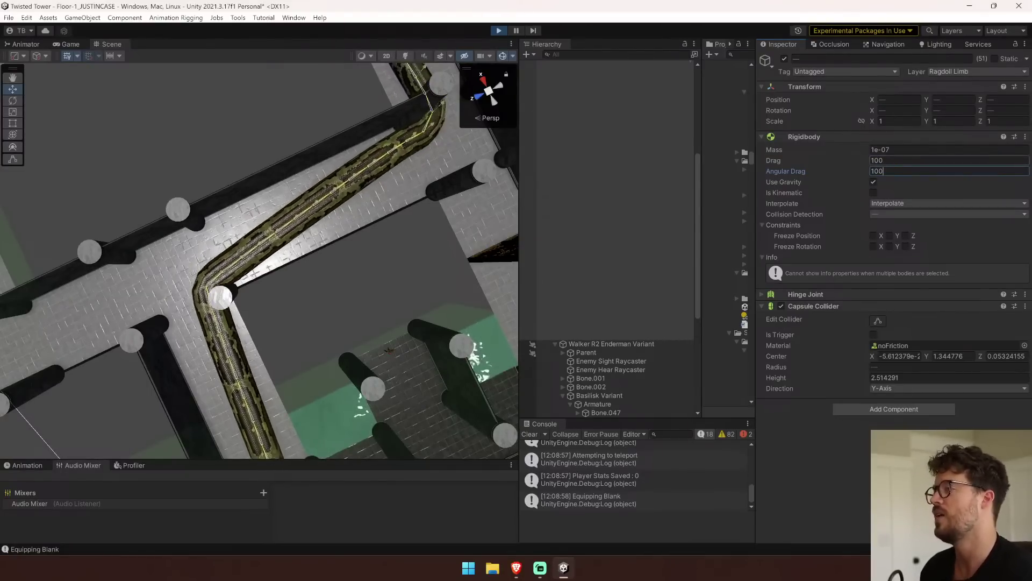
Follow the snake through the corridors to examine how its body and tail trail behind the head with high drag.
right_drag(55, 215, 334, 107)
scroll(360, 194, down, 5)
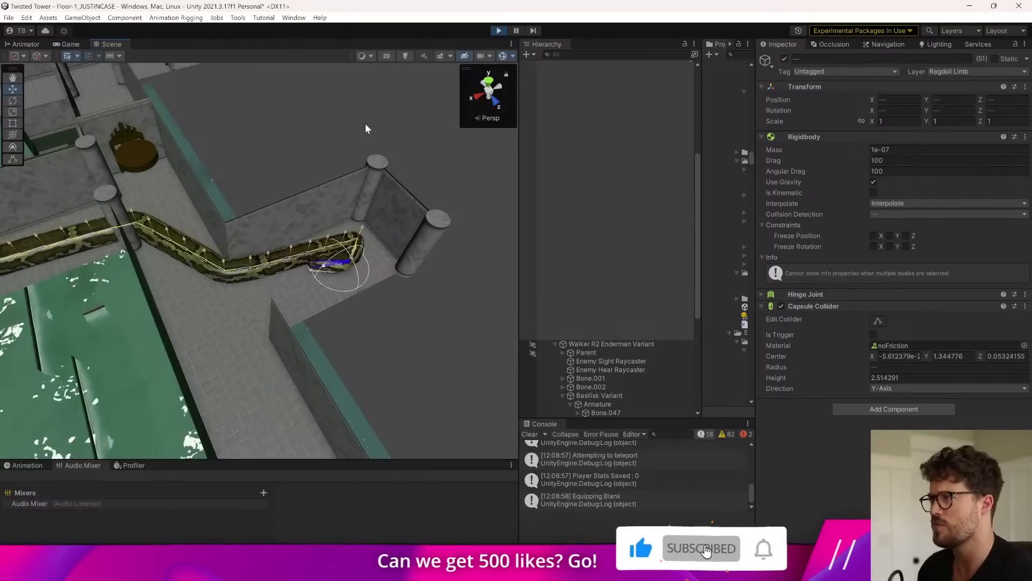
right_drag(353, 142, 279, 147)
key(w)
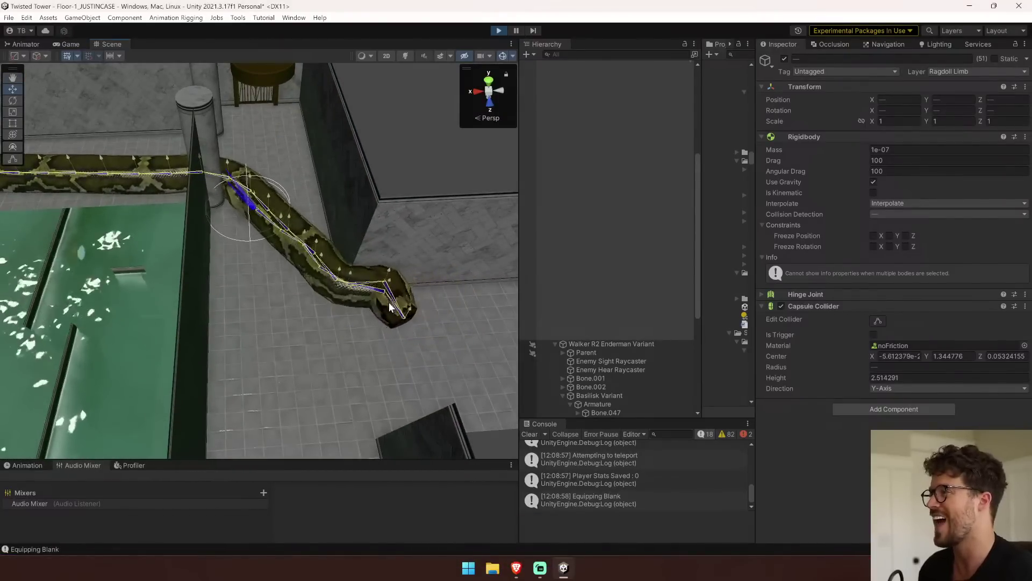
right_drag(368, 297, 1027, 310)
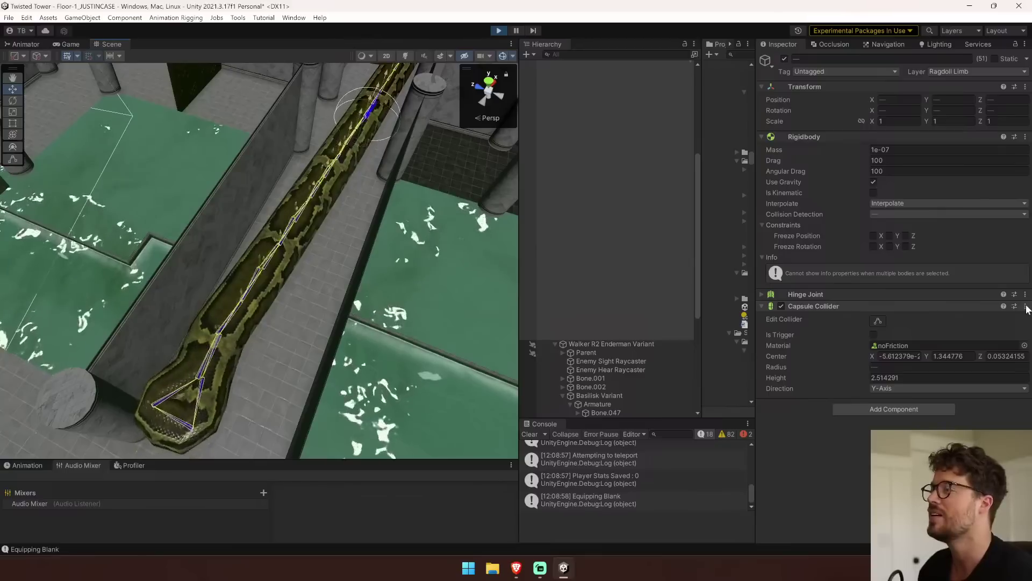
right_drag(453, 248, 862, 263)
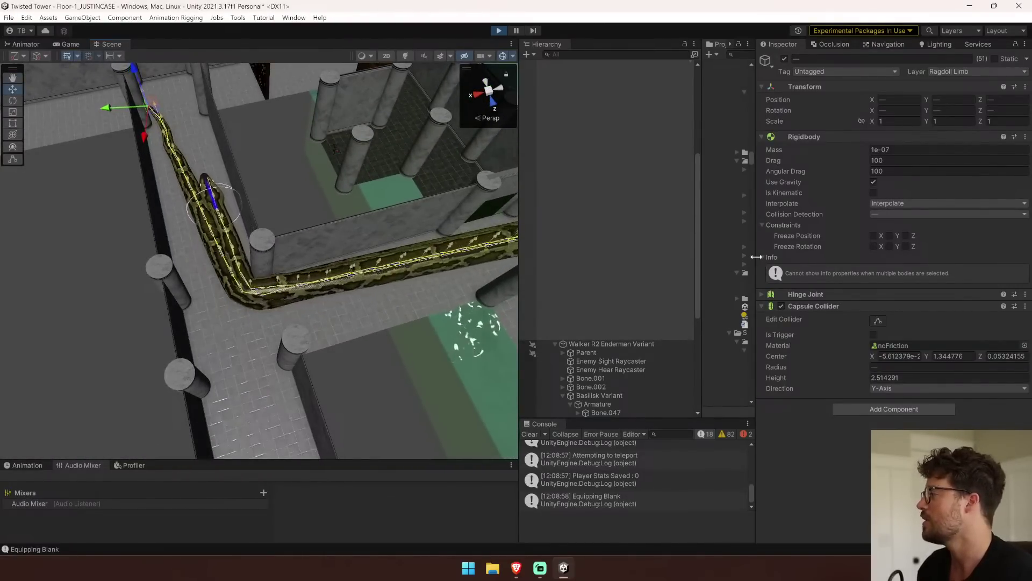
Change the selected bones and all their children to the Default layer and watch how the overlapping body sections interact.
click(965, 72)
click(966, 85)
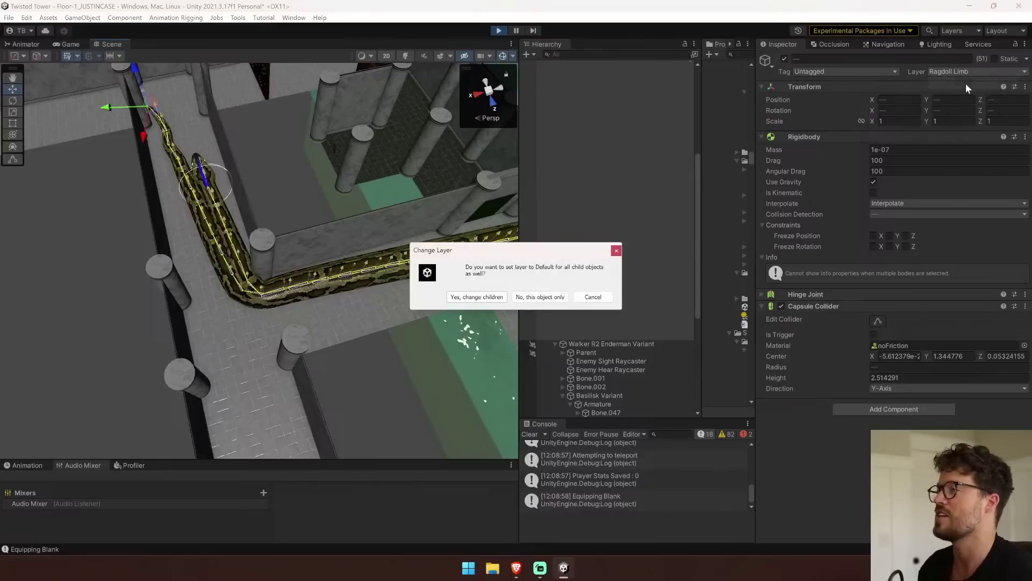
click(485, 295)
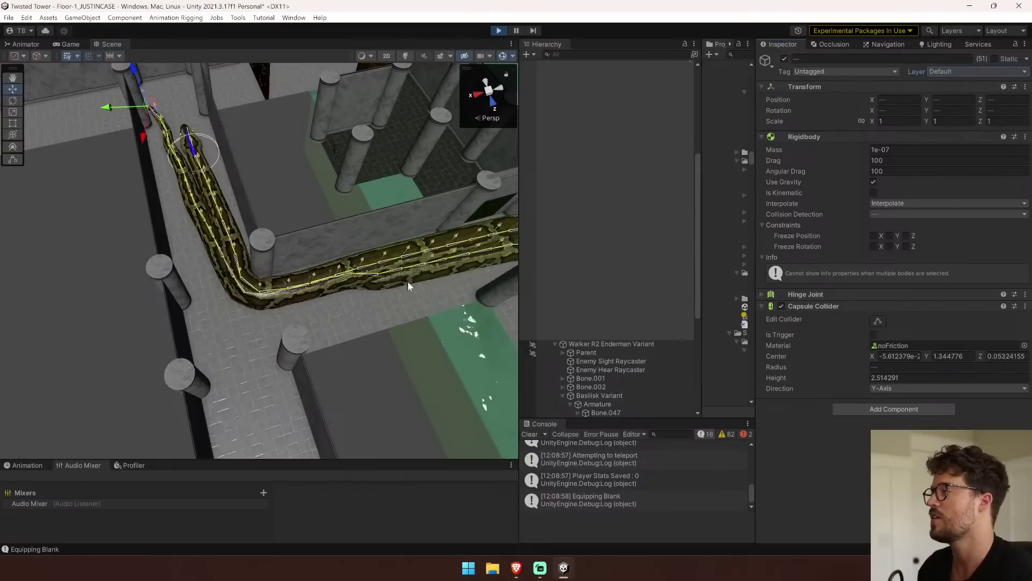
right_drag(373, 290, 434, 284)
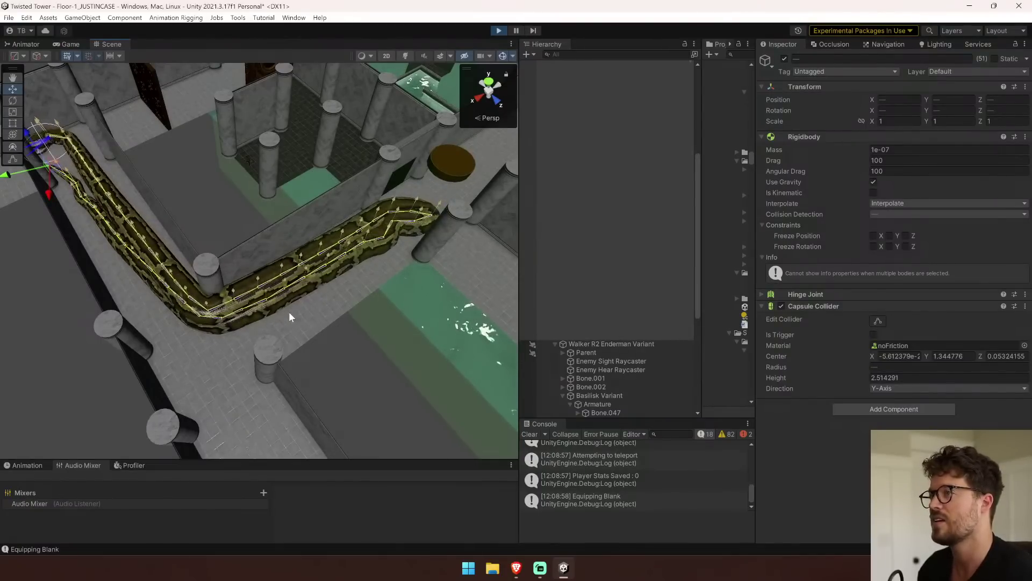
right_drag(247, 307, 198, 294)
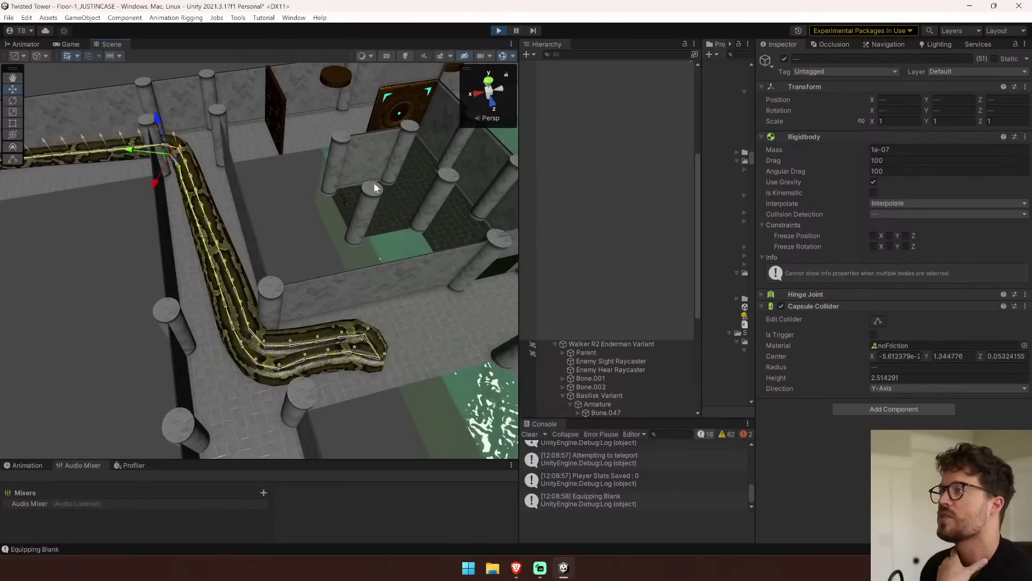
Stop the play test, then set the bones' drag and angular drag to 100 and their layer, including children, to Default.
right_drag(375, 189, 322, 180)
click(499, 30)
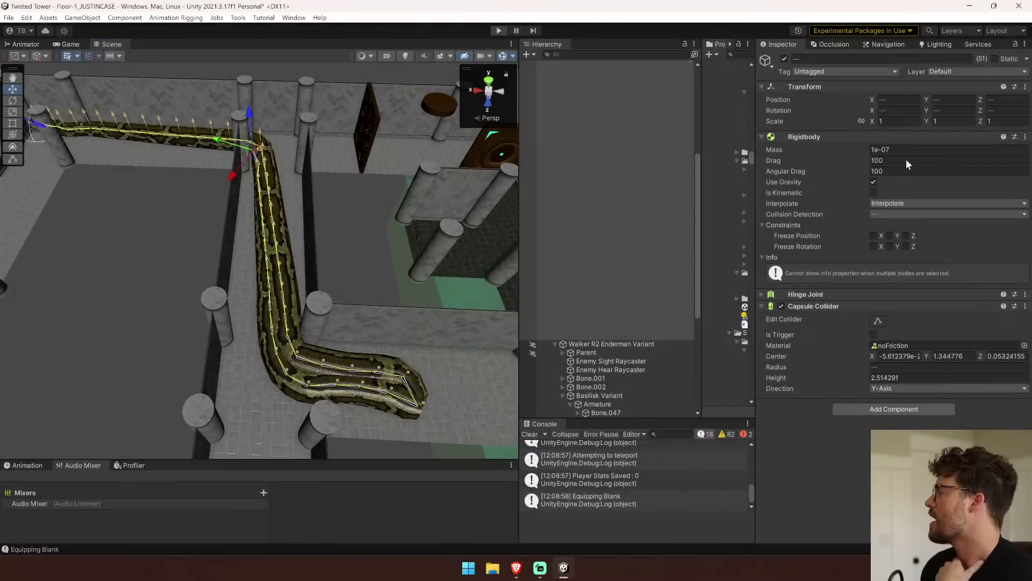
click(904, 160)
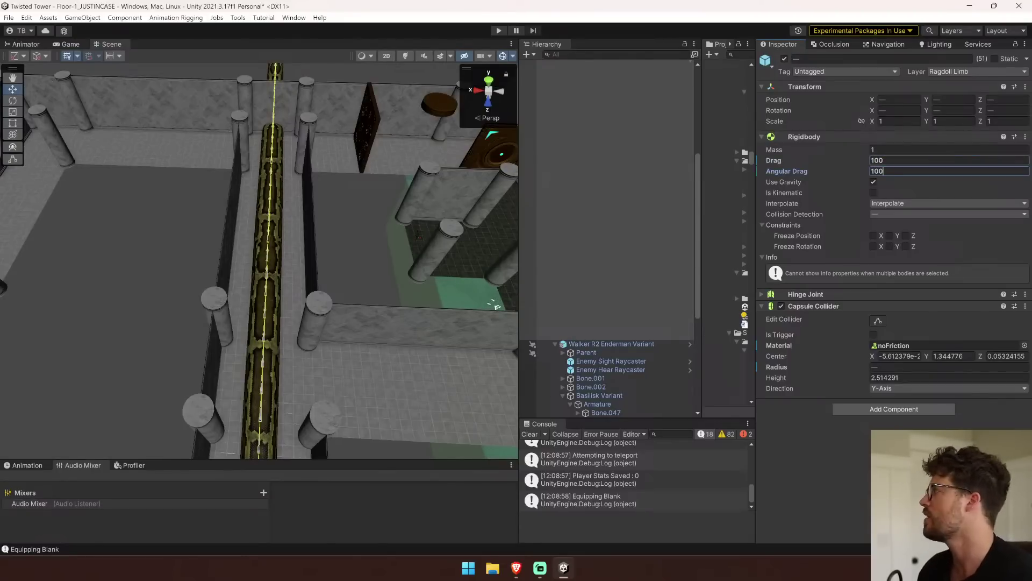
click(950, 75)
click(957, 85)
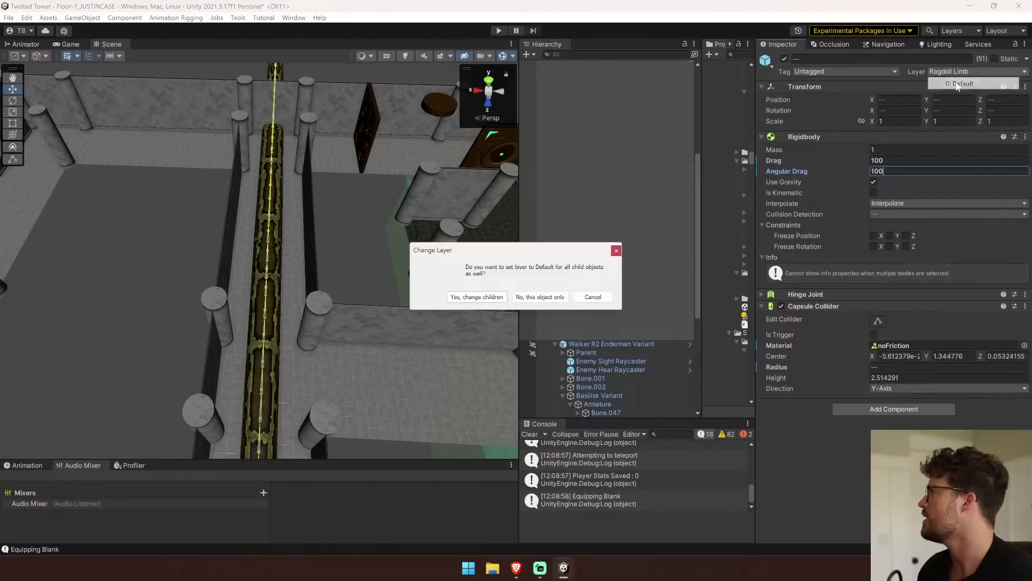
click(487, 298)
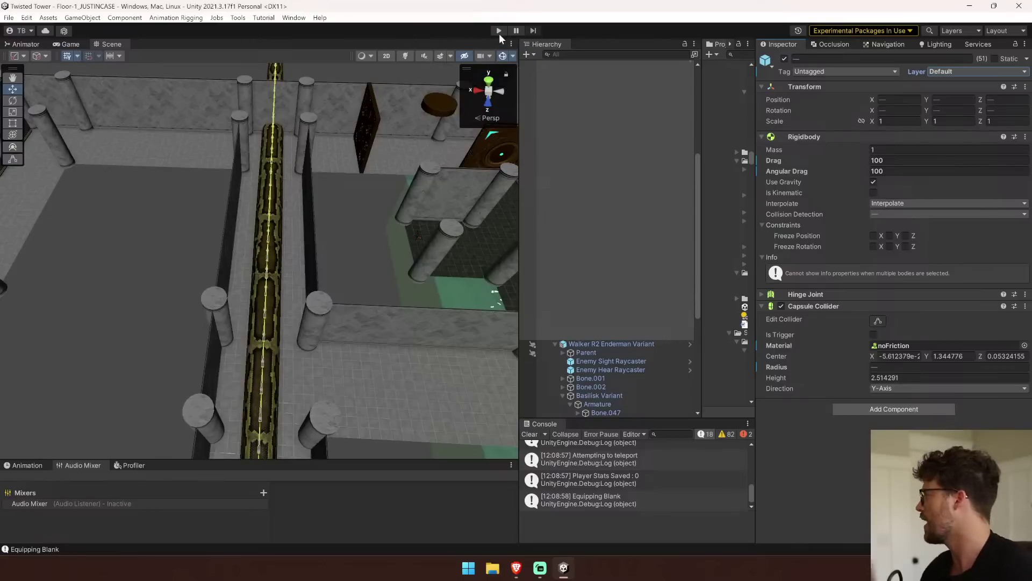
Run the game again and follow the snake through the corridors in the scene view to examine how its body slides and bunches up.
click(499, 31)
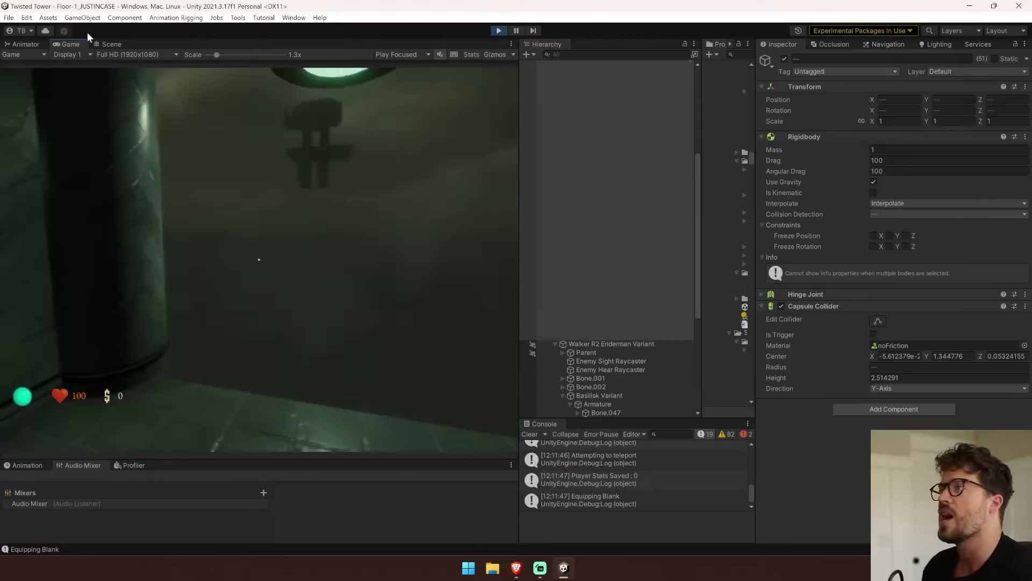
click(110, 44)
right_drag(335, 299, 662, 310)
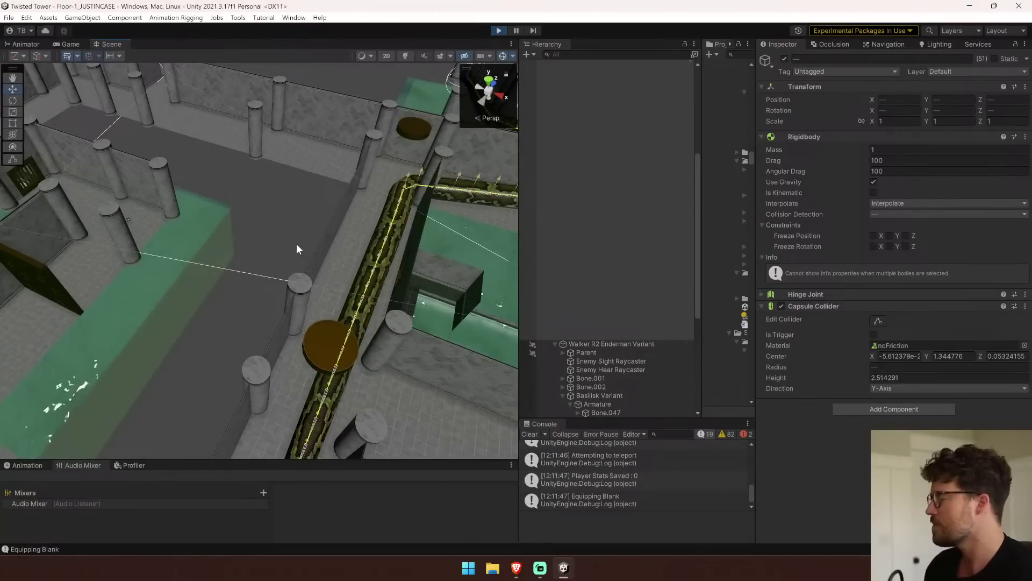
scroll(291, 244, down, 6)
scroll(291, 245, up, 5)
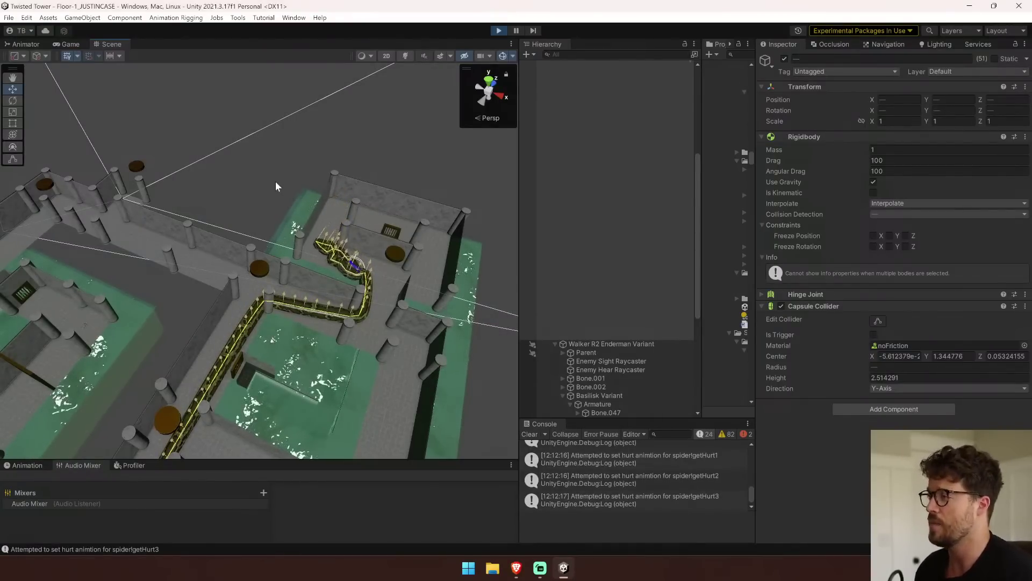
right_drag(286, 182, 141, 304)
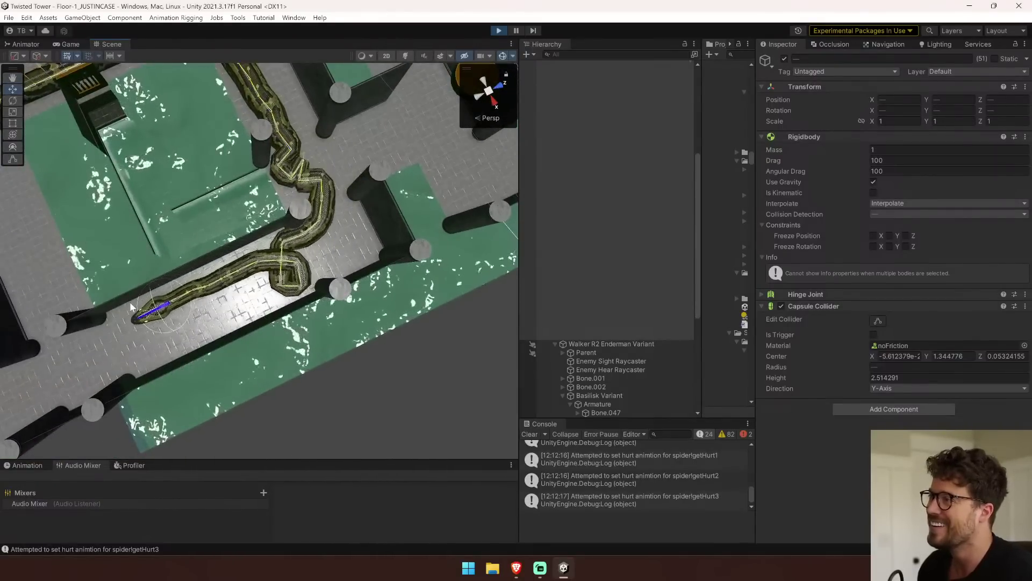
right_drag(130, 302, 261, 318)
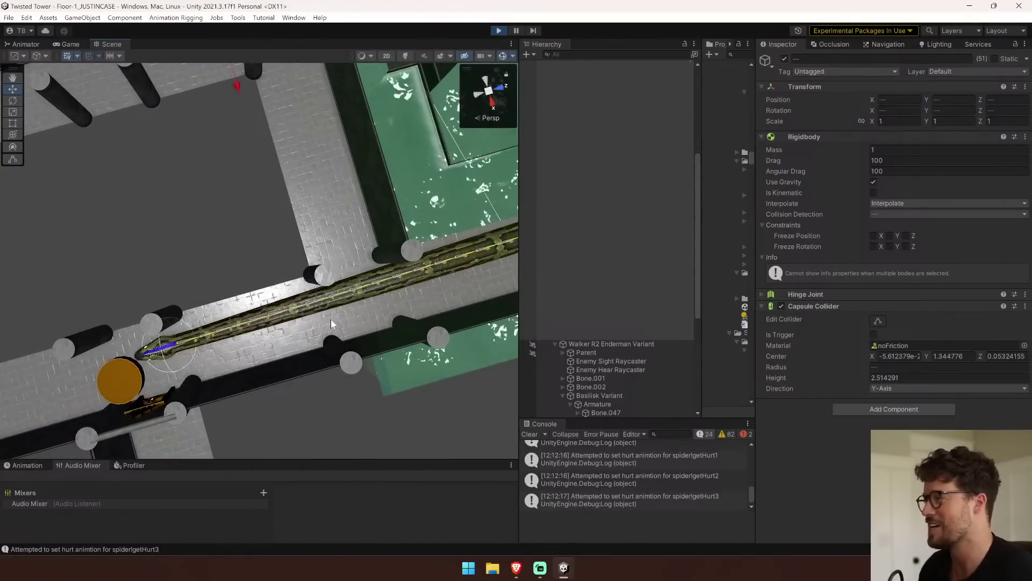
mouse_move(327, 318)
right_down()
mouse_move(265, 311)
mouse_move(339, 319)
right_up()
key(s)
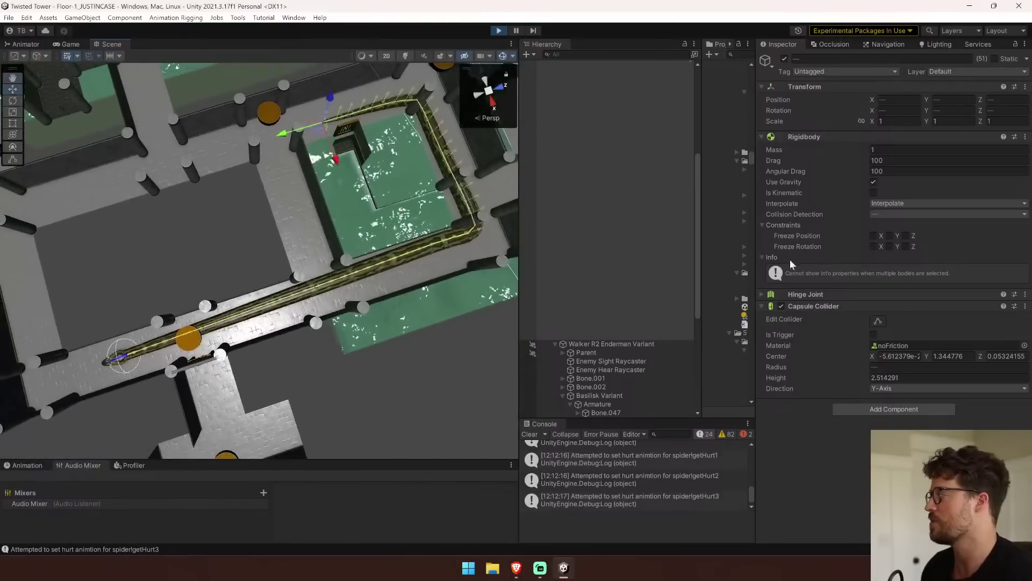
Try Continuous Dynamic collision detection on the selected bones and inspect the snake's body along the corridor walls.
click(896, 215)
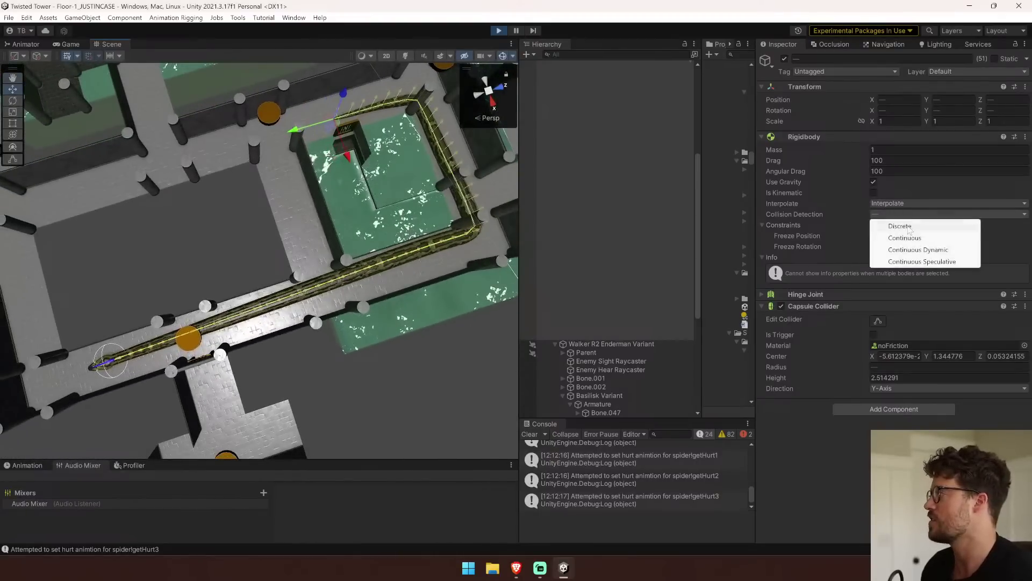
click(943, 250)
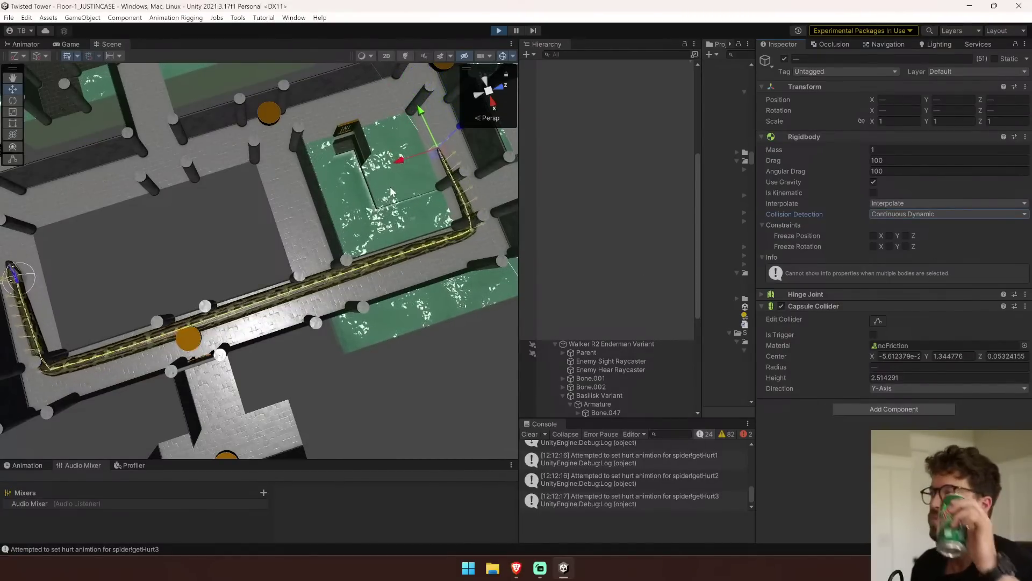
right_drag(399, 176, 274, 57)
key(w)
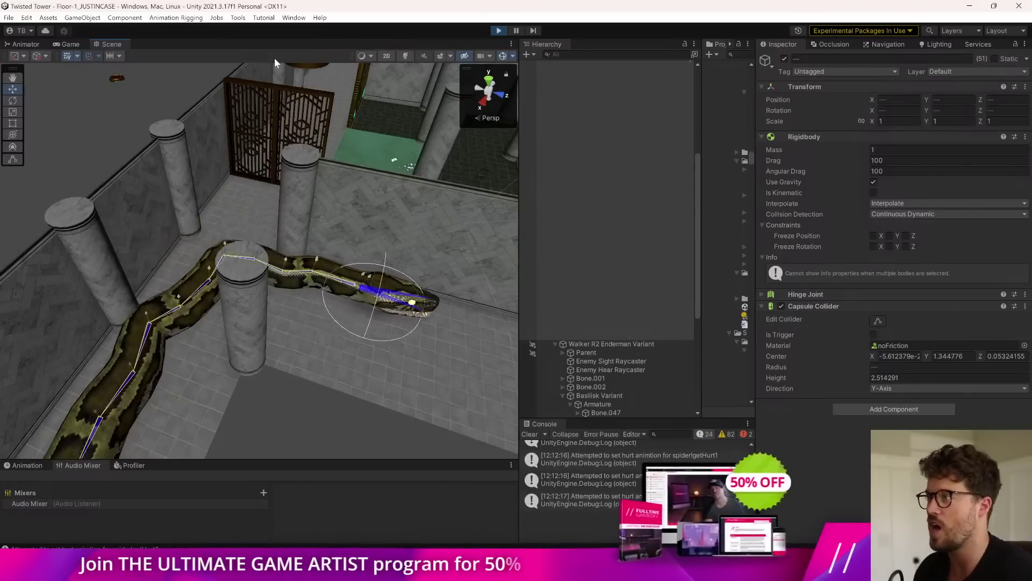
right_drag(250, 236, 315, 232)
scroll(231, 272, down, 10)
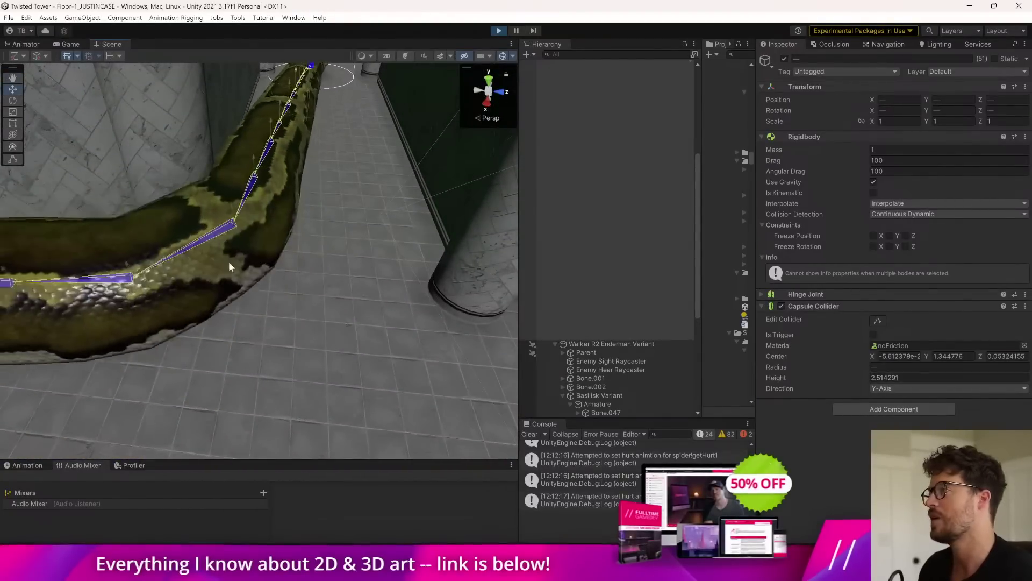
Try a Capsule Collider height of 1 on the selected bones and examine the snake's bends up close.
click(924, 379)
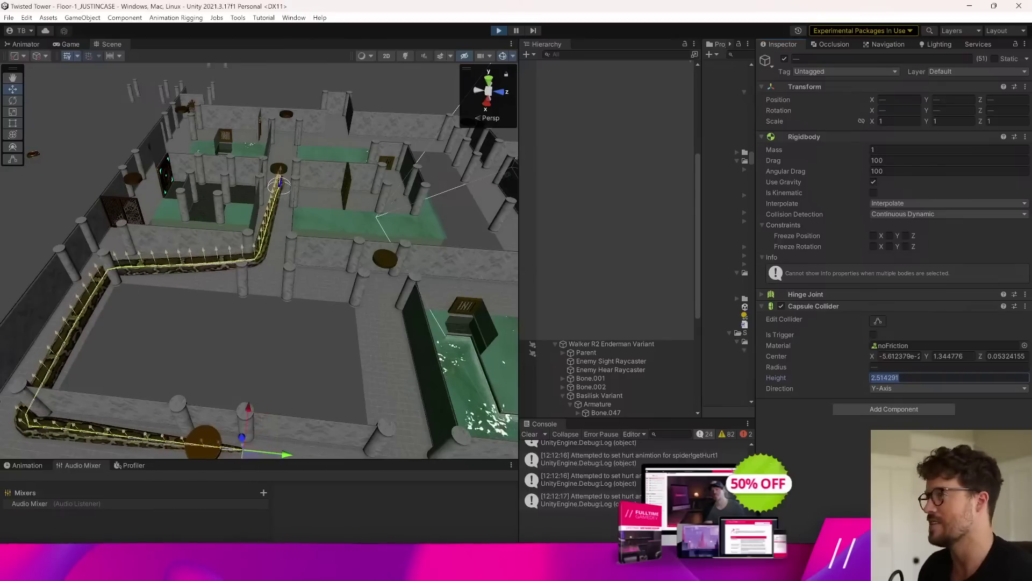
text(1)
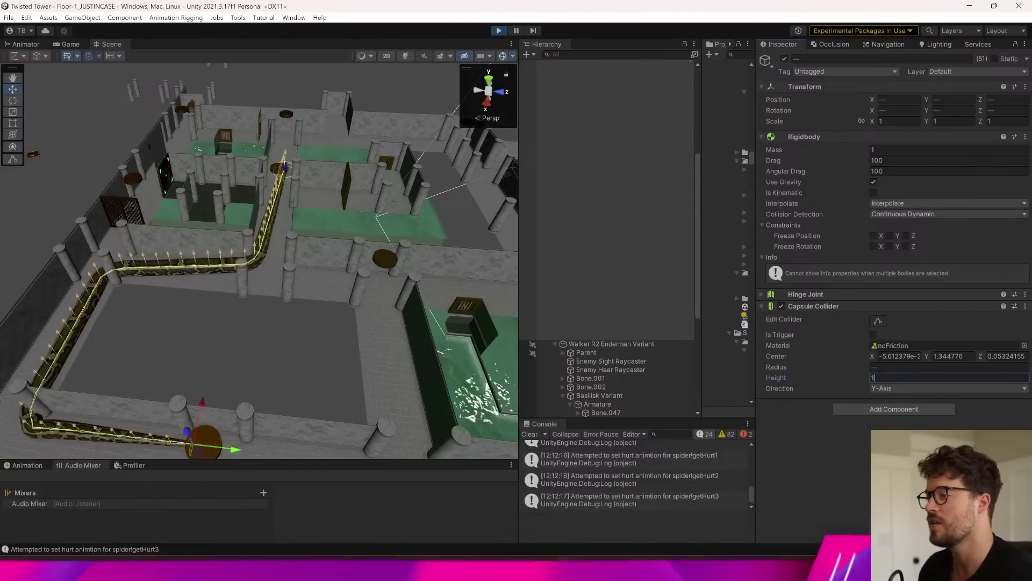
right_drag(357, 179, 254, 226)
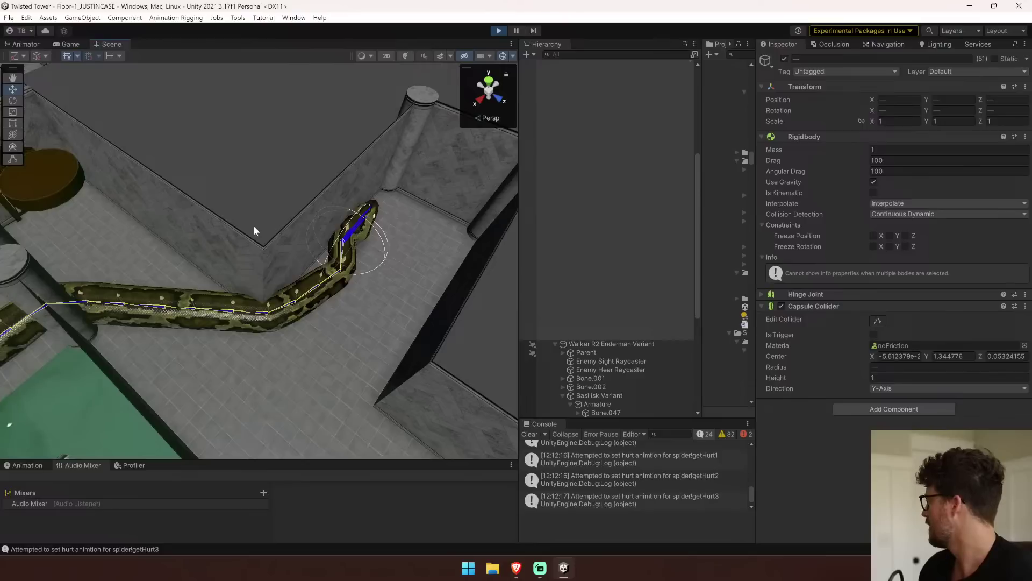
scroll(254, 226, down, 6)
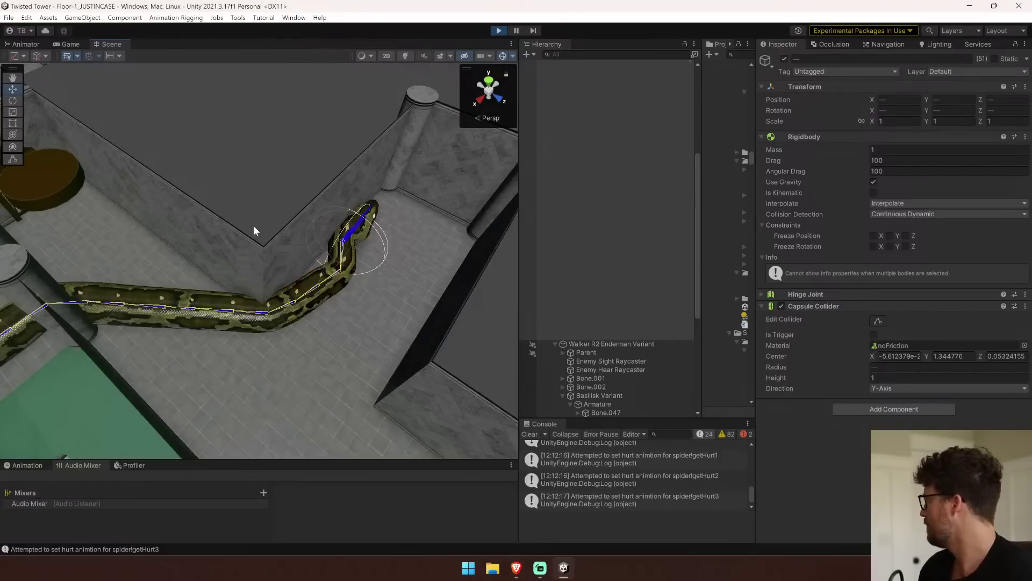
right_drag(276, 226, 424, 145)
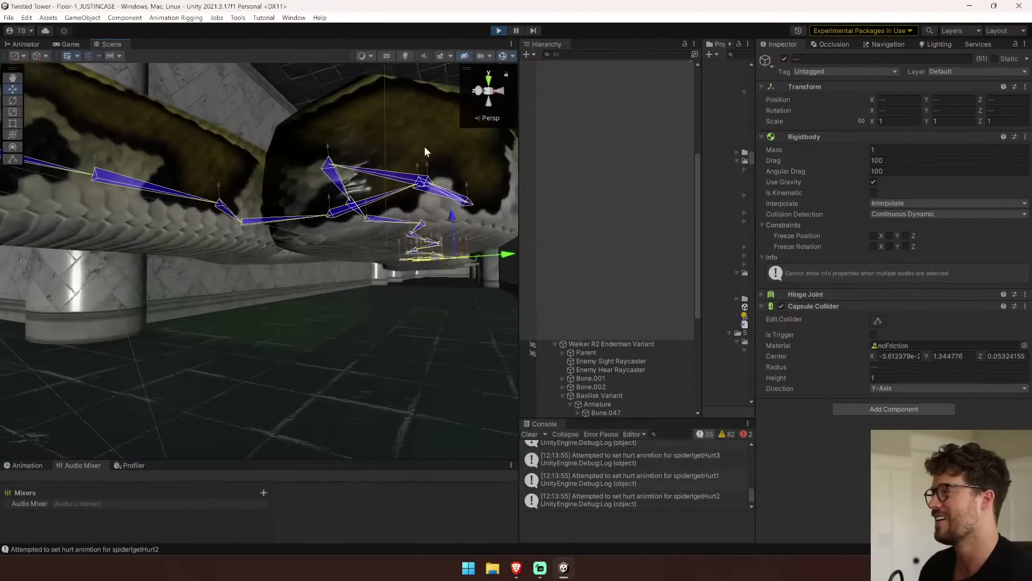
Try the Ragdoll Limb layer on the selected bones and all their children while the game runs.
click(982, 72)
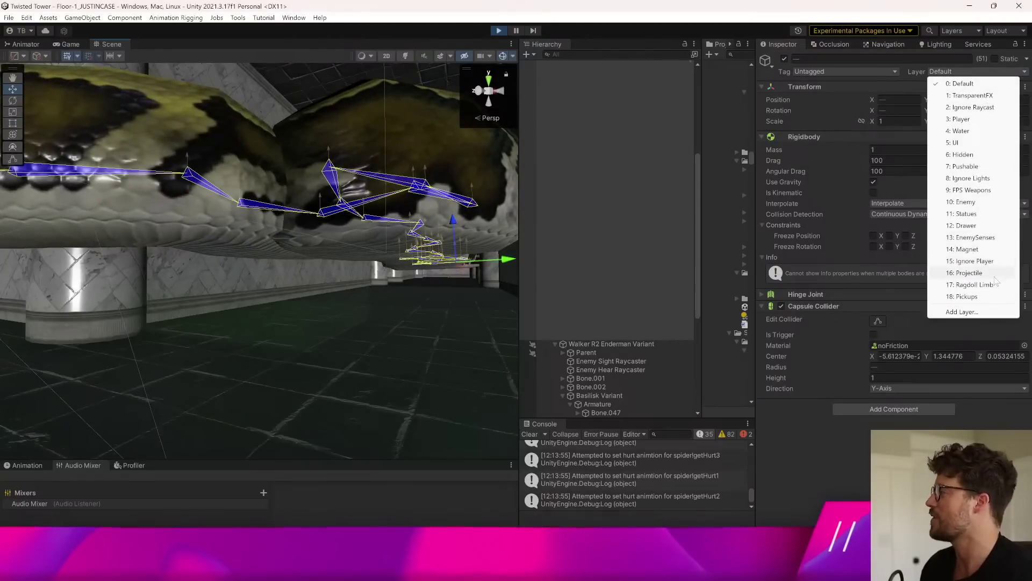
click(974, 284)
click(496, 297)
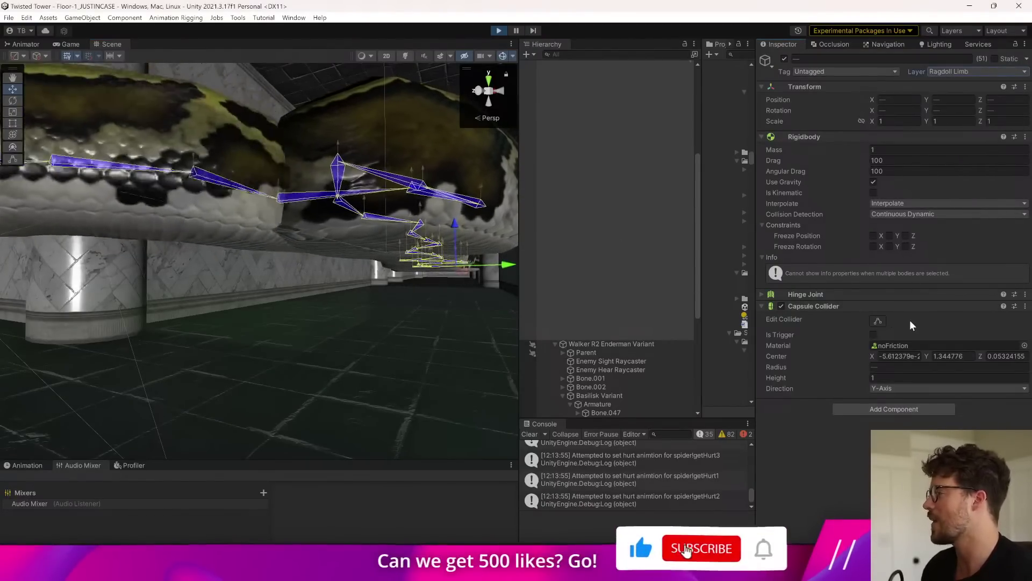
Try zero drag on the bones with an angular drag of 0 and then 200, and look over the level.
click(893, 160)
text(0)
key(Tab)
text(0)
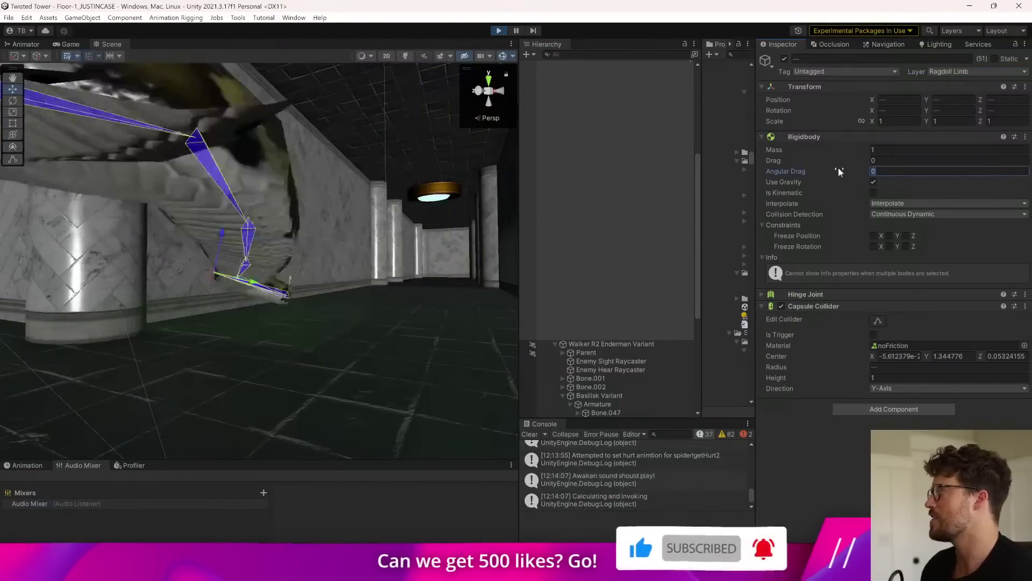
text(200)
right_drag(309, 224, 341, 390)
key(s)
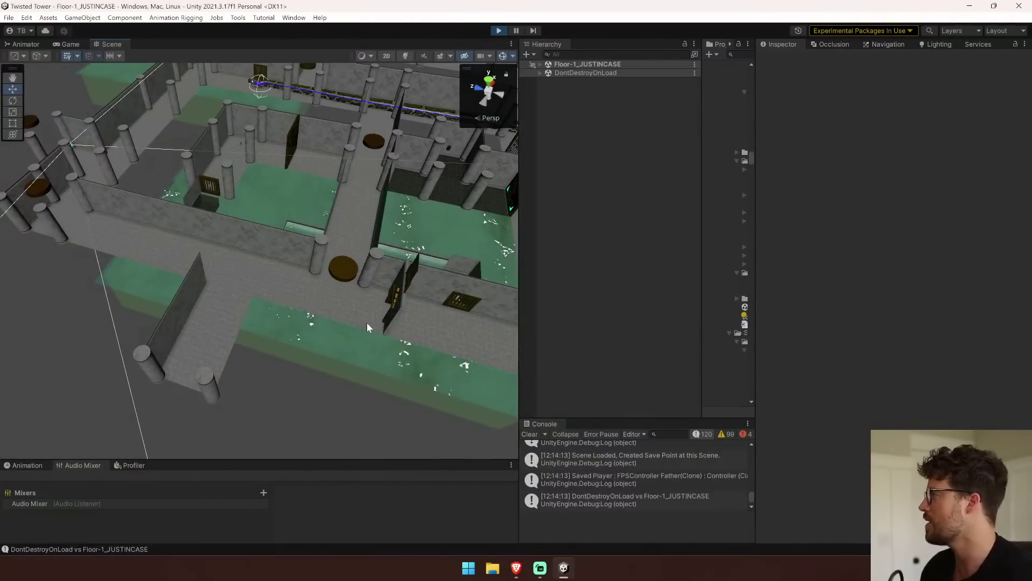
scroll(367, 322, down, 5)
Stop the play test, select the snake's bones from Bone to Bone.051_end, and set their drag to 0 and angular drag to 100.
click(498, 31)
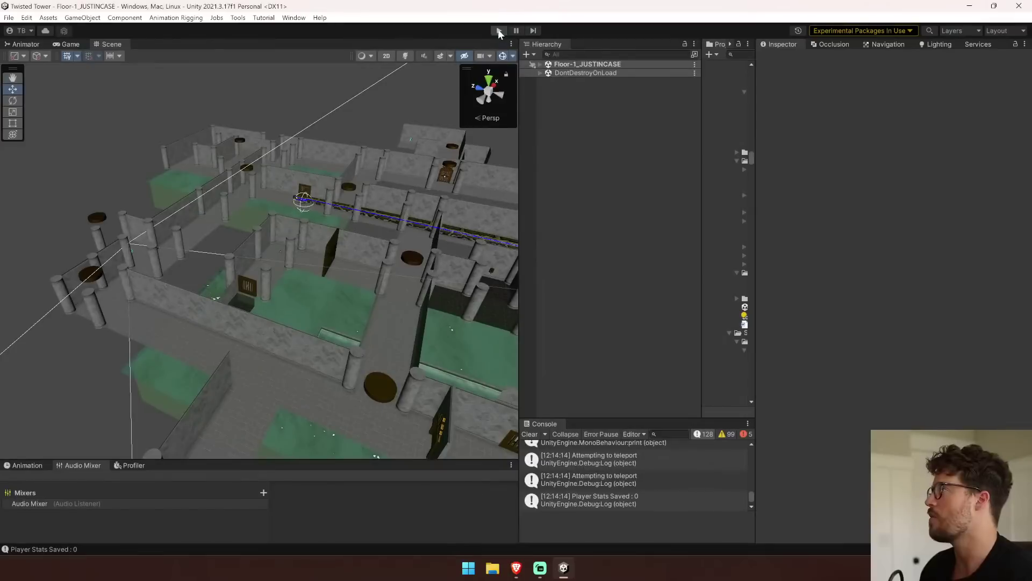
click(577, 99)
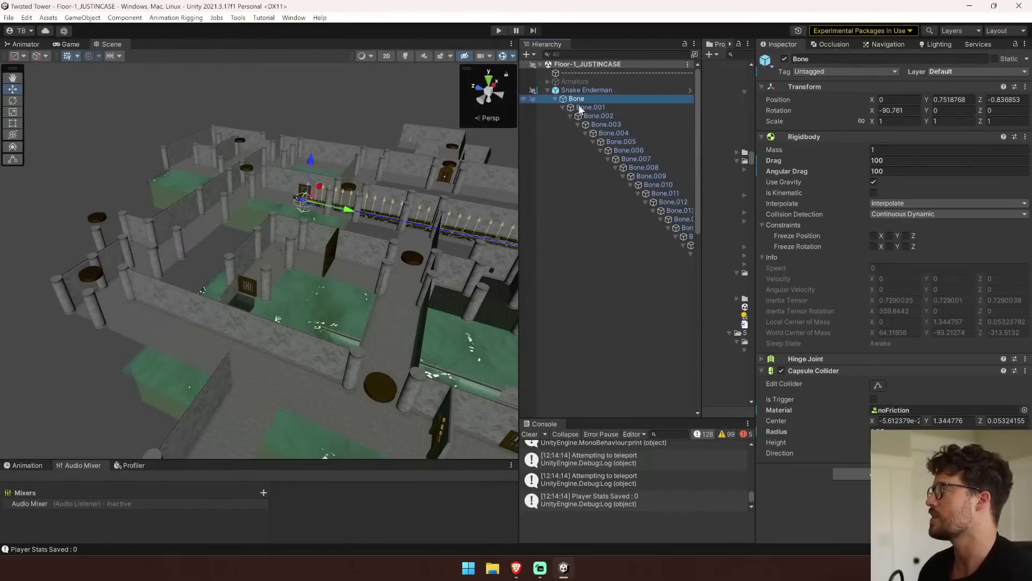
drag(515, 136, 275, 139)
scroll(557, 266, down, 5)
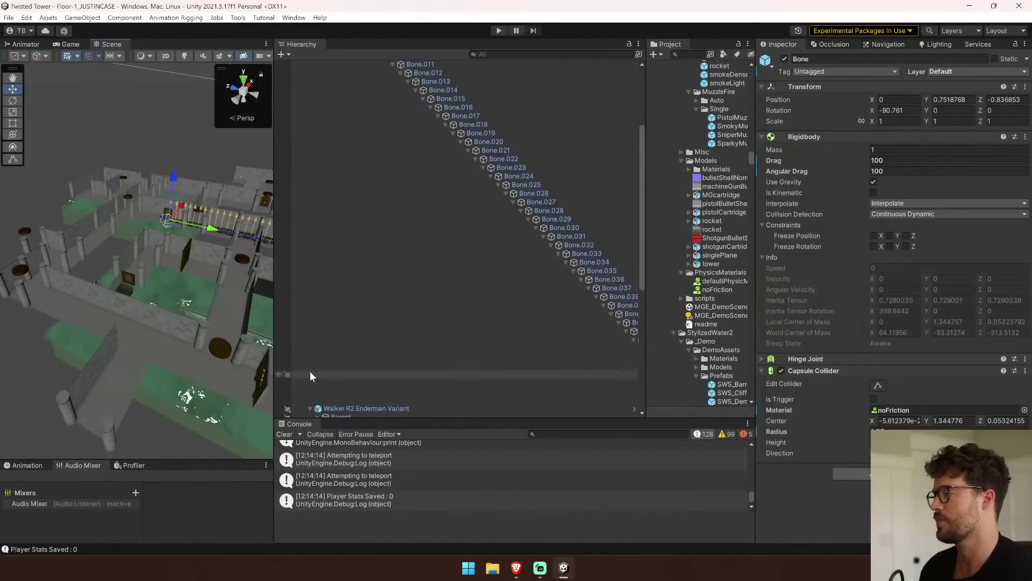
drag(275, 373, 119, 373)
scroll(459, 323, down, 3)
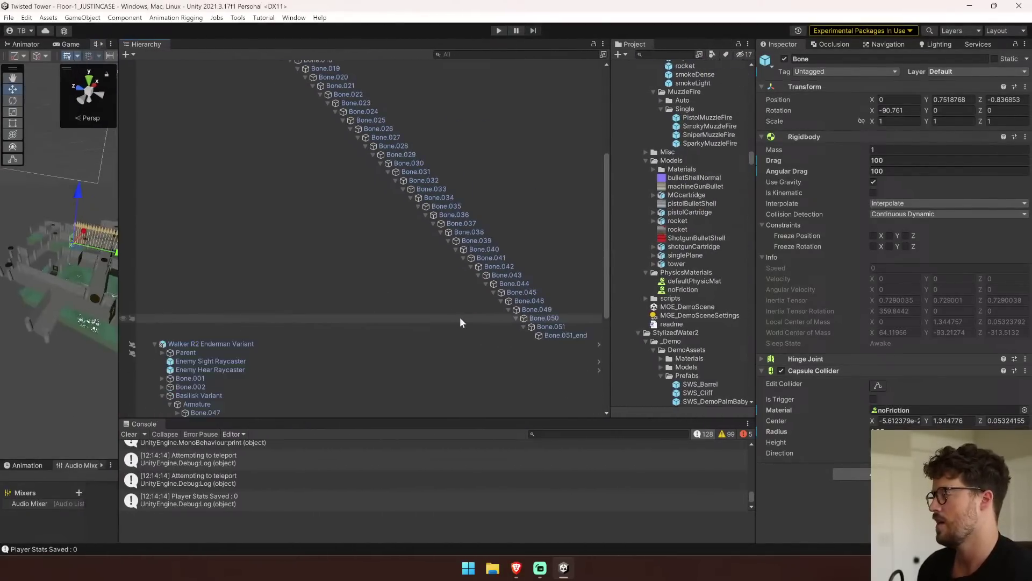
shift+click(592, 334)
click(917, 162)
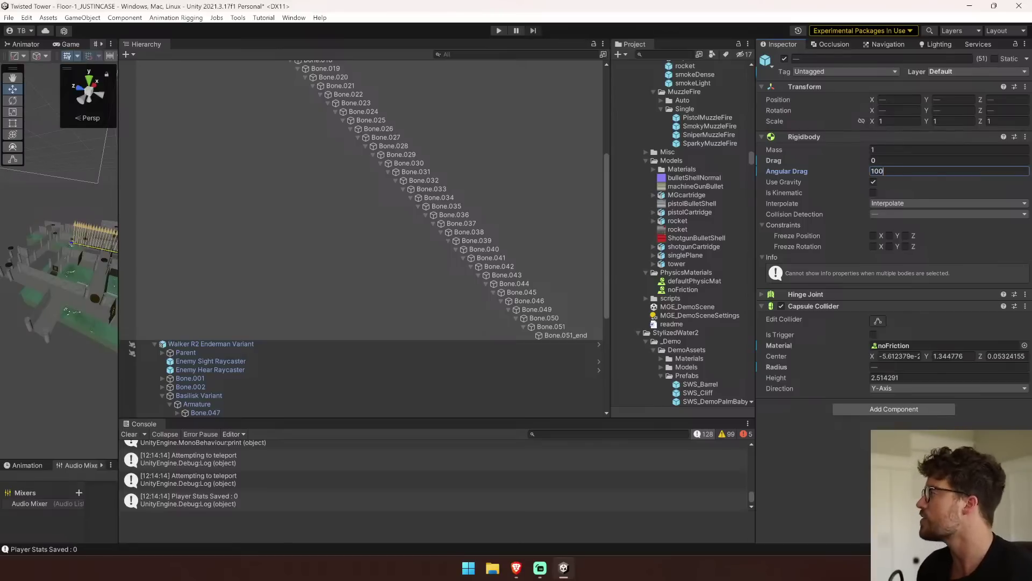
Run the game and watch the snake's body in an enlarged scene view with zero drag and high angular drag.
click(498, 31)
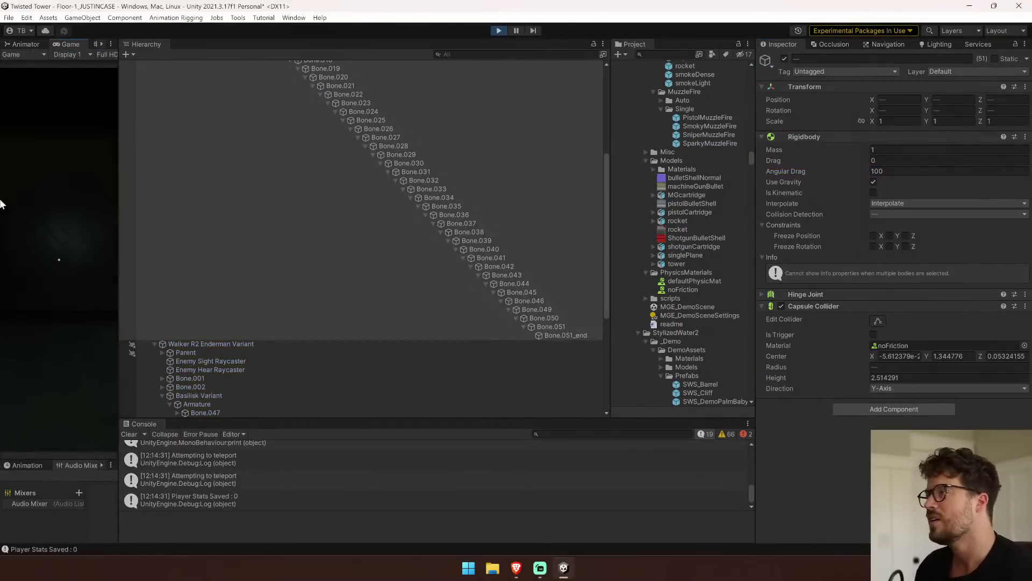
drag(117, 191, 645, 274)
click(112, 44)
scroll(497, 206, up, 5)
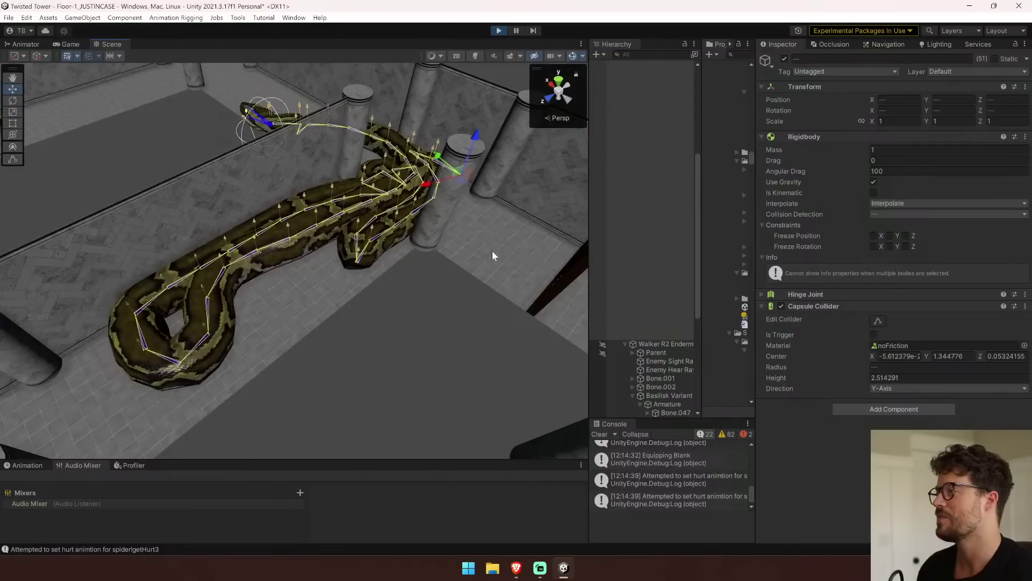
Adjust the mass scale and connected mass scale of the selected bones' Hinge Joints and check how the snake reacts.
click(818, 294)
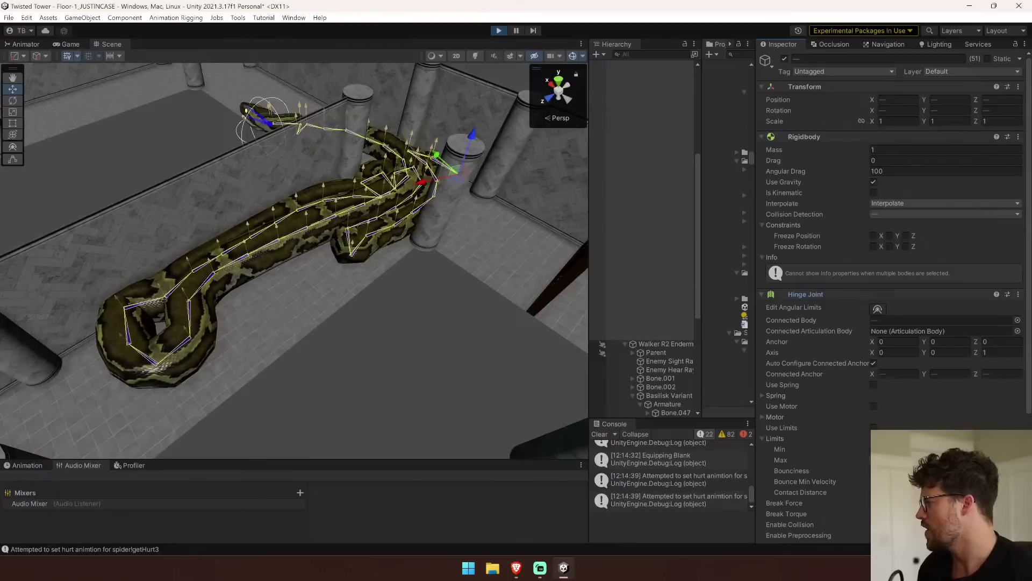
scroll(821, 434, down, 3)
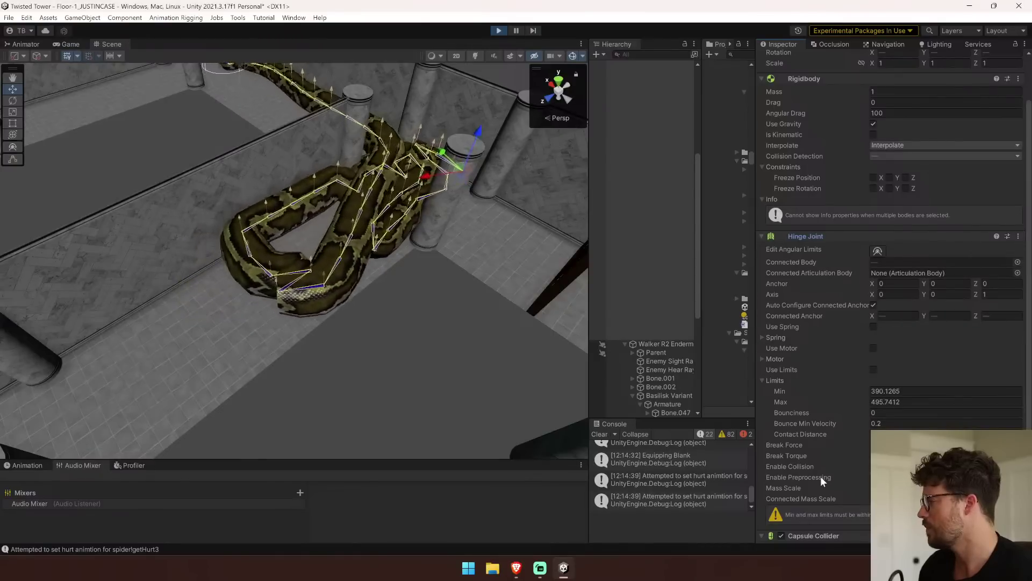
scroll(821, 476, down, 2)
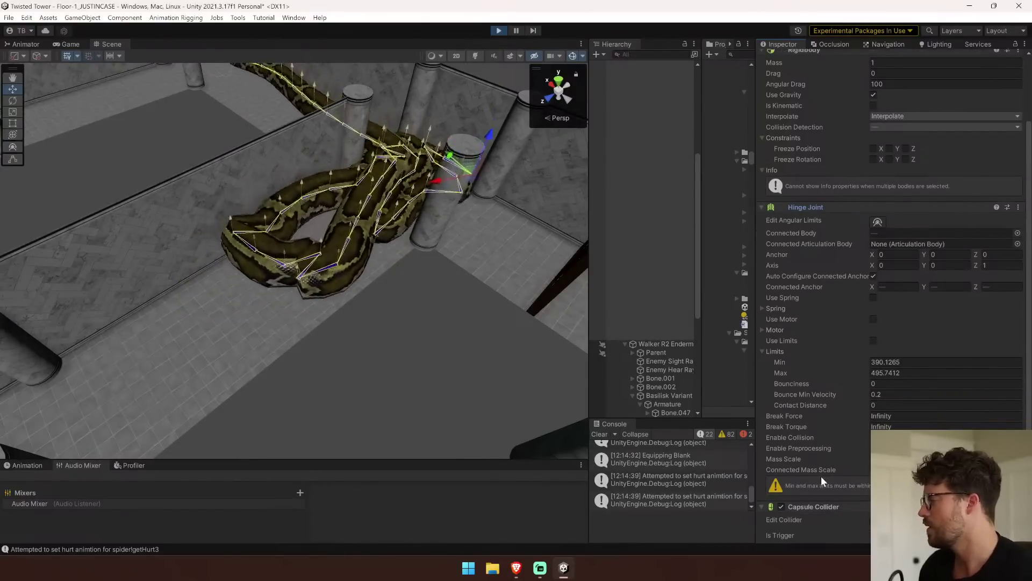
click(908, 459)
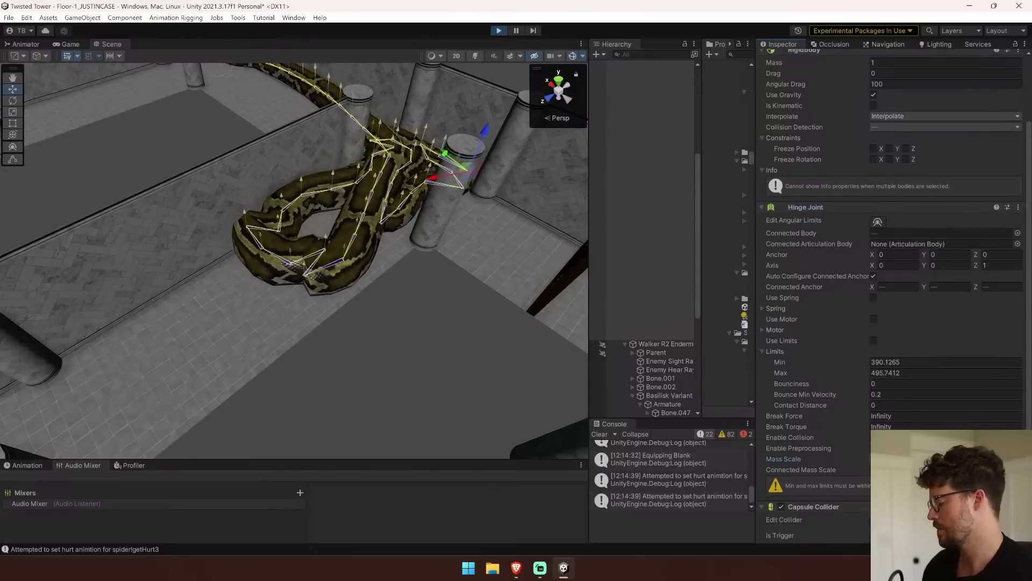
scroll(366, 267, down, 6)
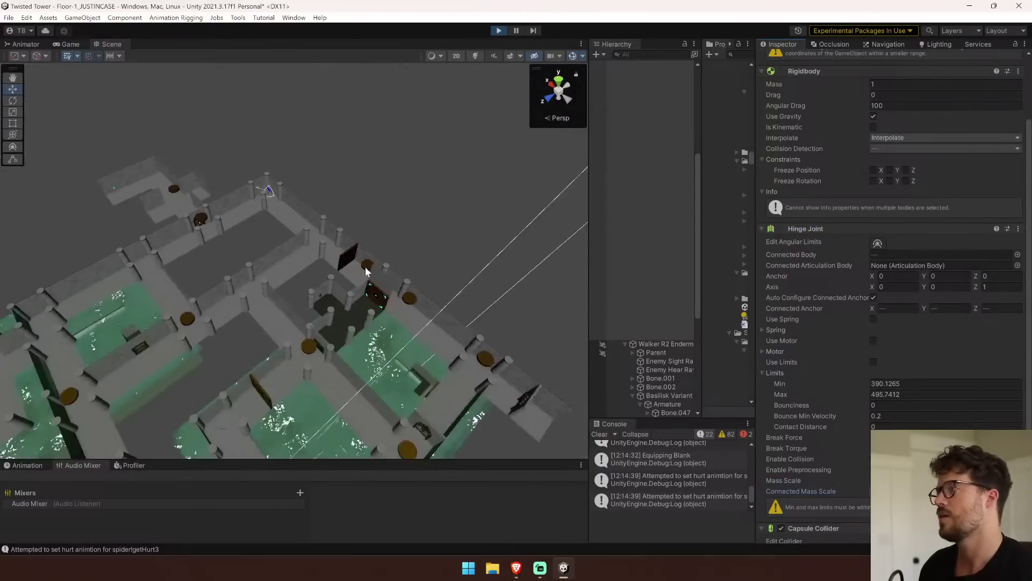
Try Continuous Dynamic collision detection on the selected snake bones while the play test is running.
scroll(365, 266, up, 2)
right_drag(365, 267, 380, 229)
key(w)
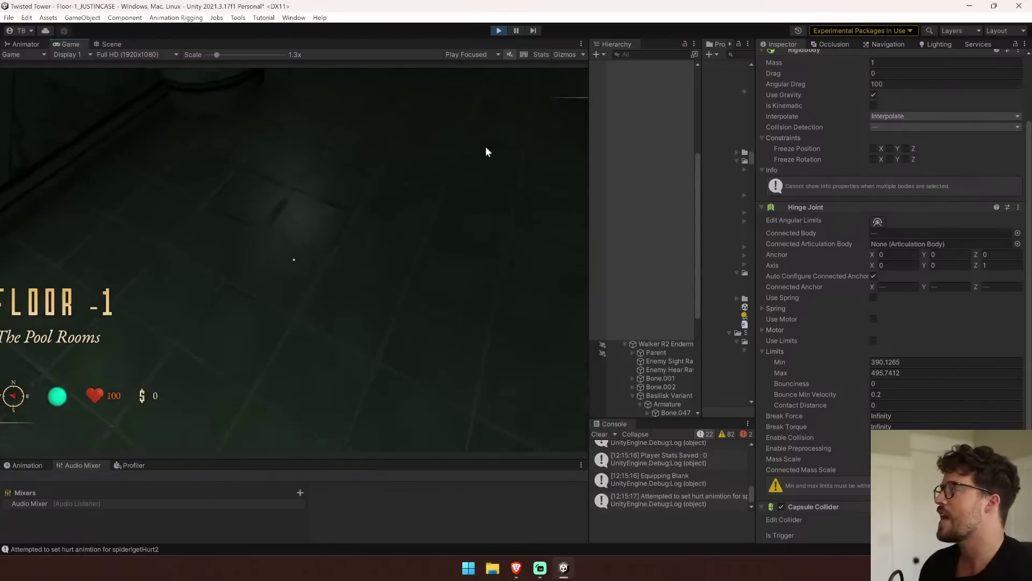
drag(589, 160, 360, 155)
click(906, 127)
click(945, 163)
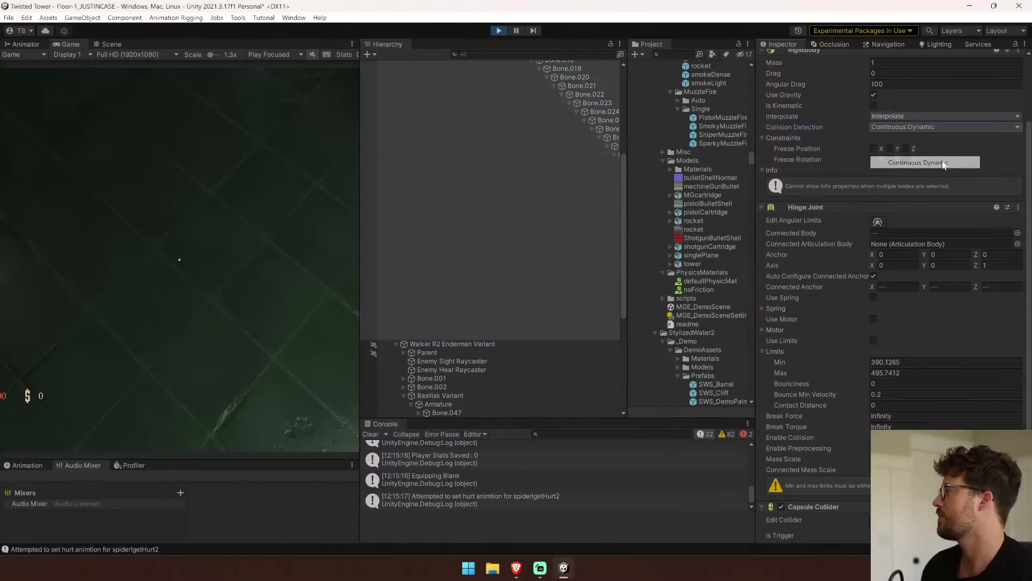
Watch the snake's whole body follow its head around the corridors in an enlarged scene view.
click(110, 44)
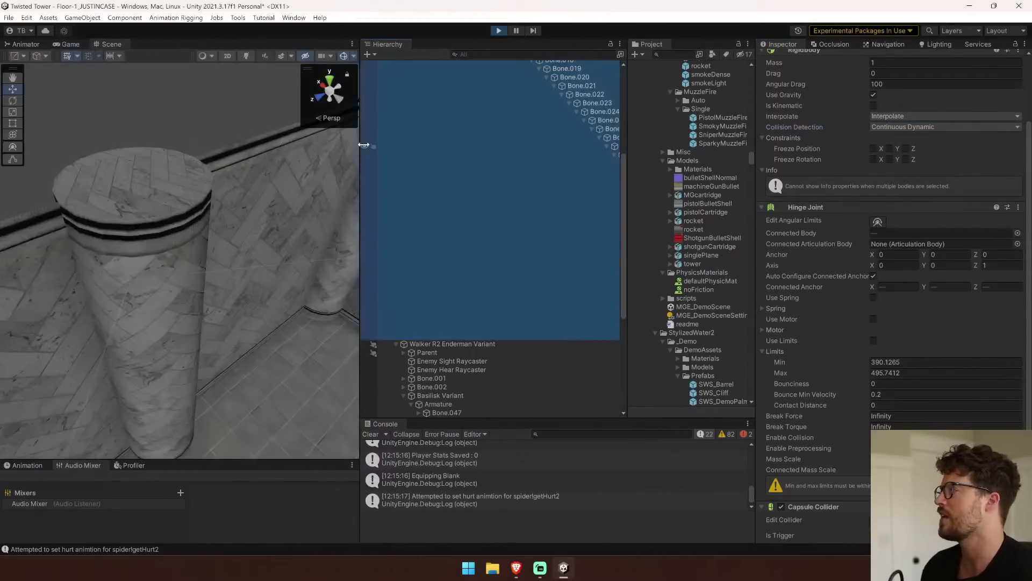
drag(360, 145, 527, 160)
scroll(368, 237, down, 20)
scroll(371, 241, up, 8)
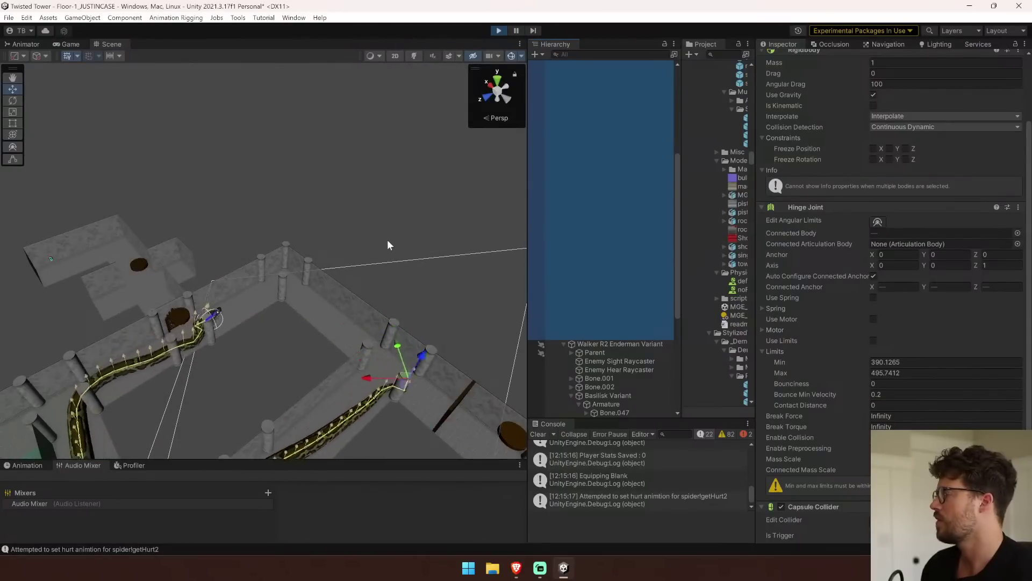
right_drag(387, 245, 413, 296)
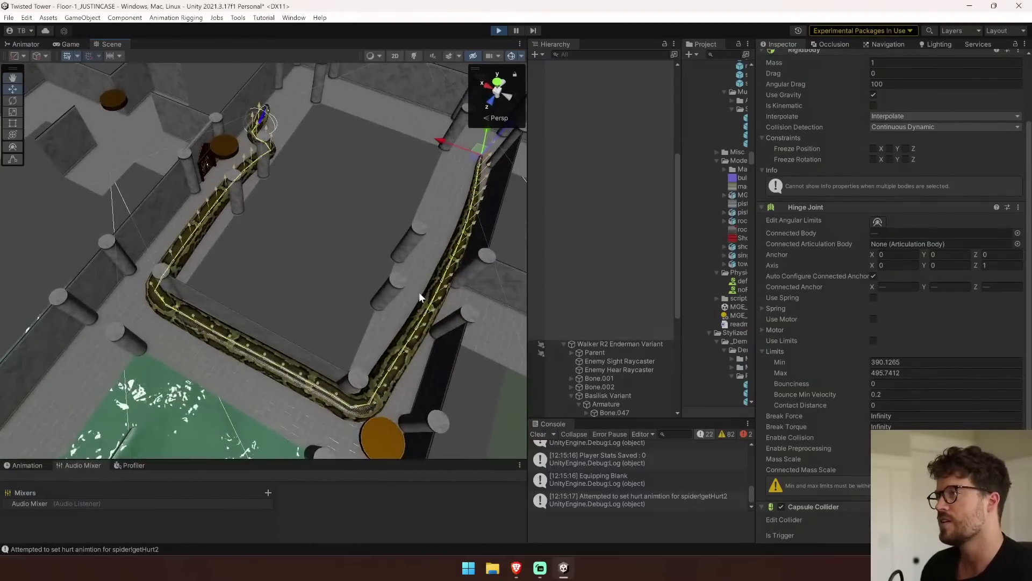
right_drag(344, 271, 400, 250)
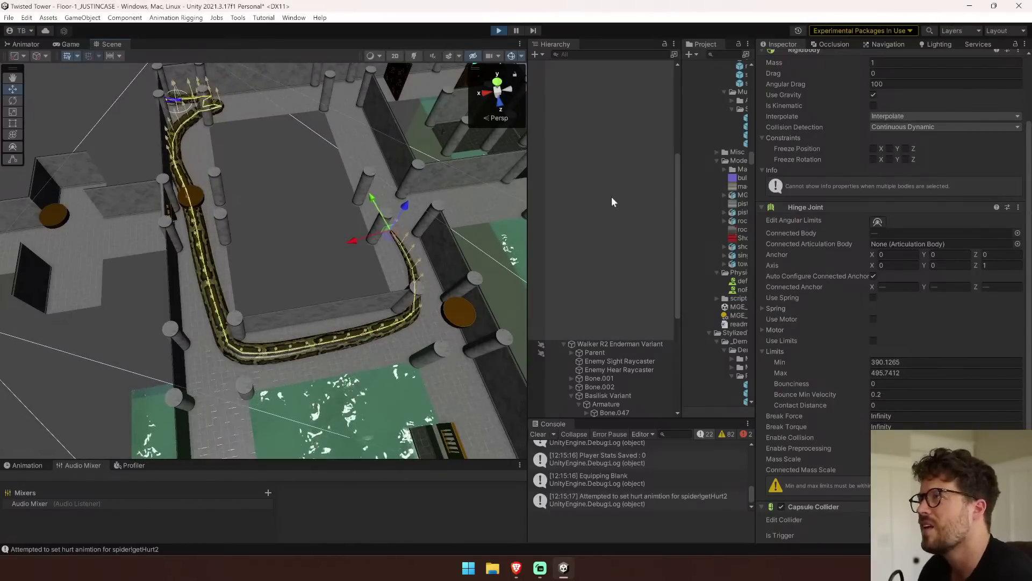
scroll(977, 85, up, 3)
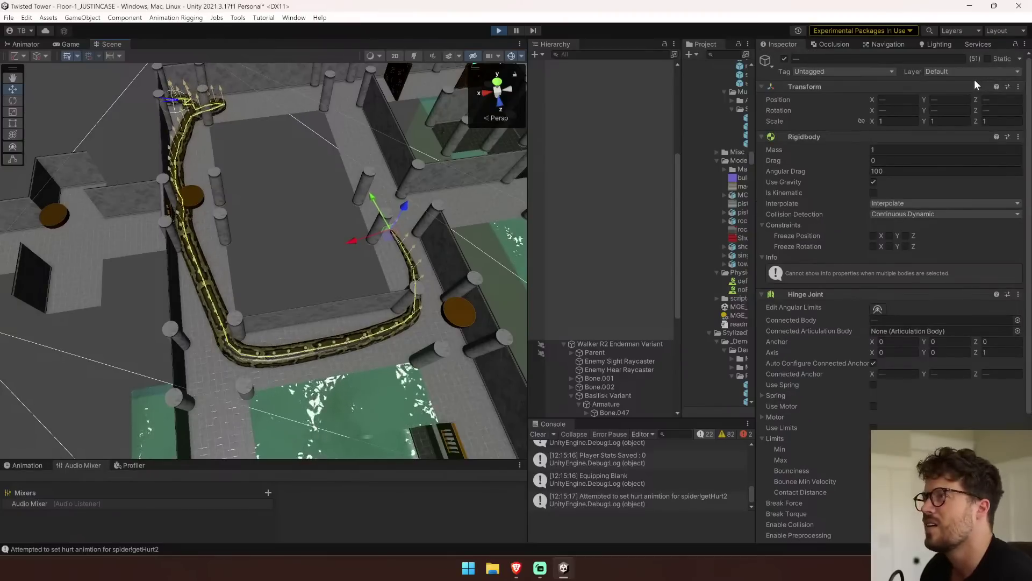
Walk through the dark corridors in the game with the flashlight on and follow the snake's body up close.
click(73, 43)
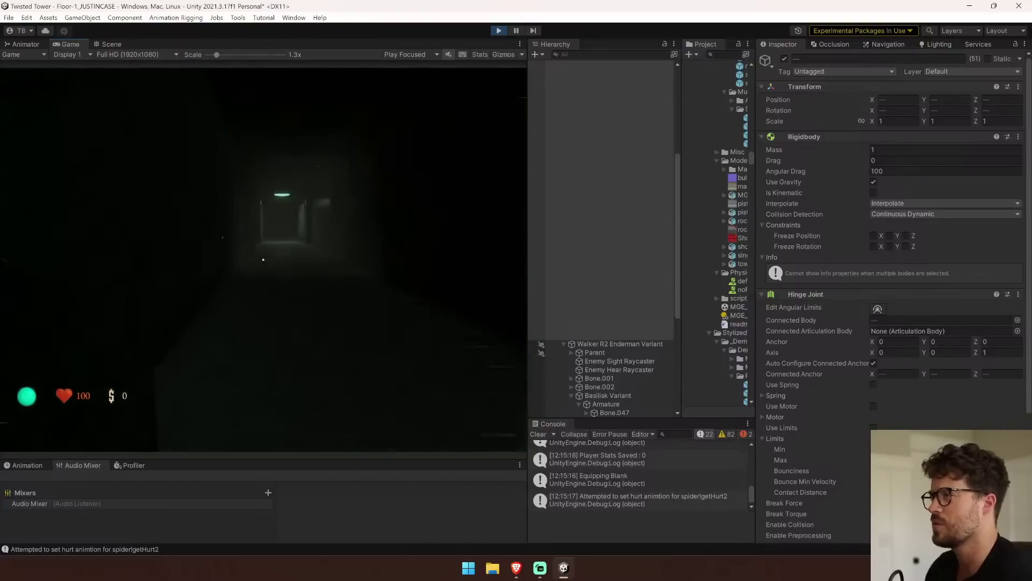
key(f)
key(shift+w)
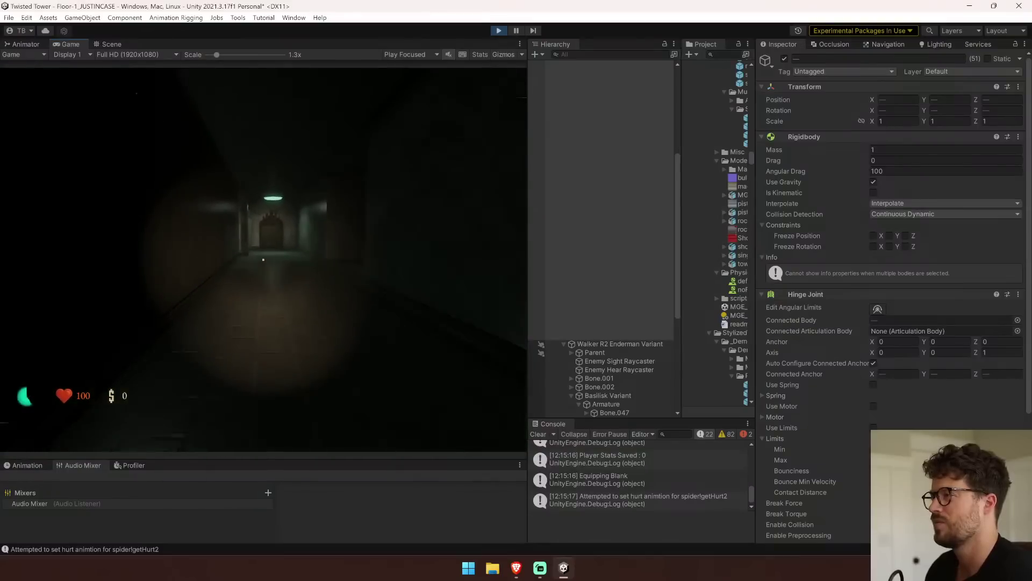
key(shift+w)
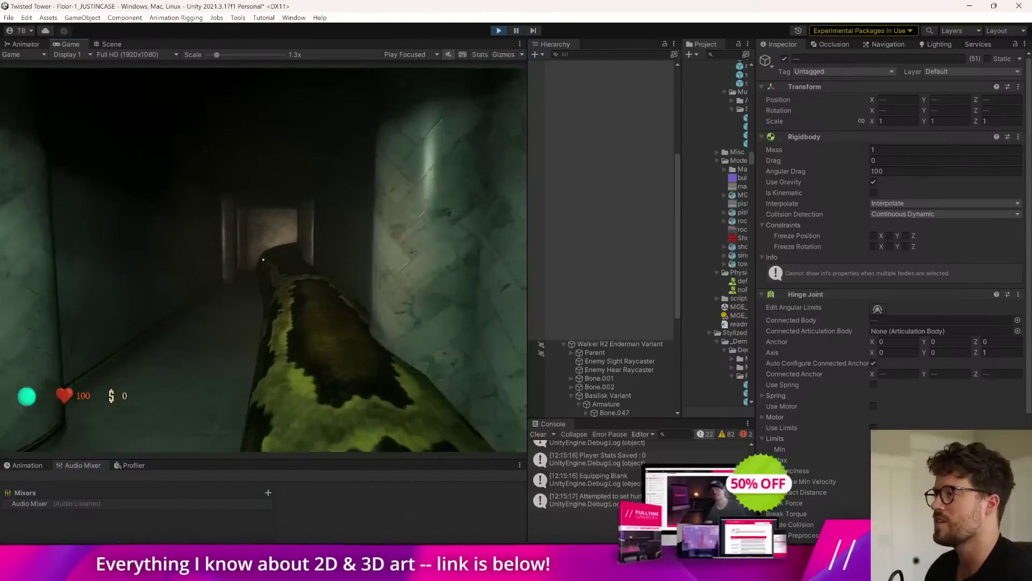
key(w)
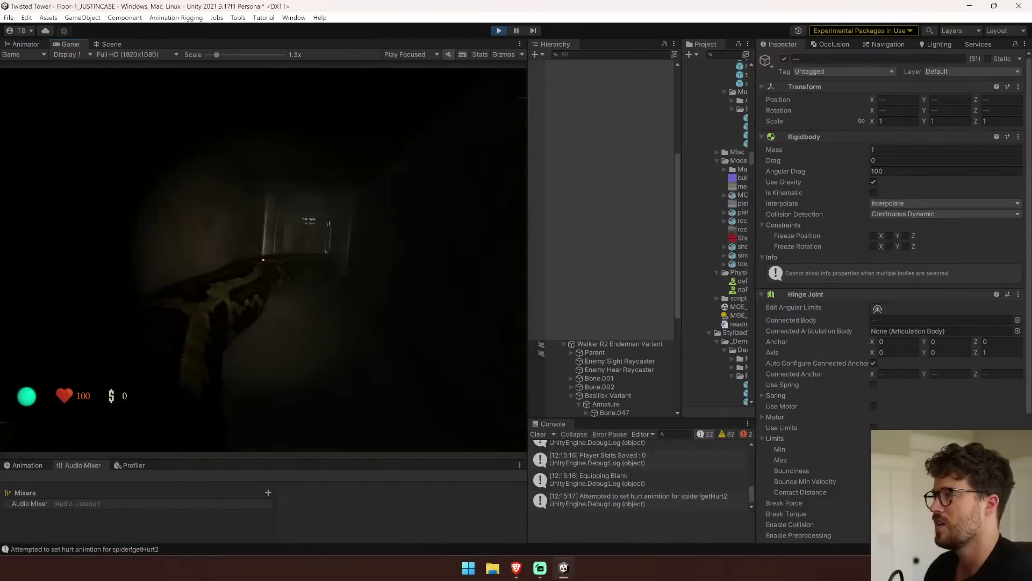
key(w)
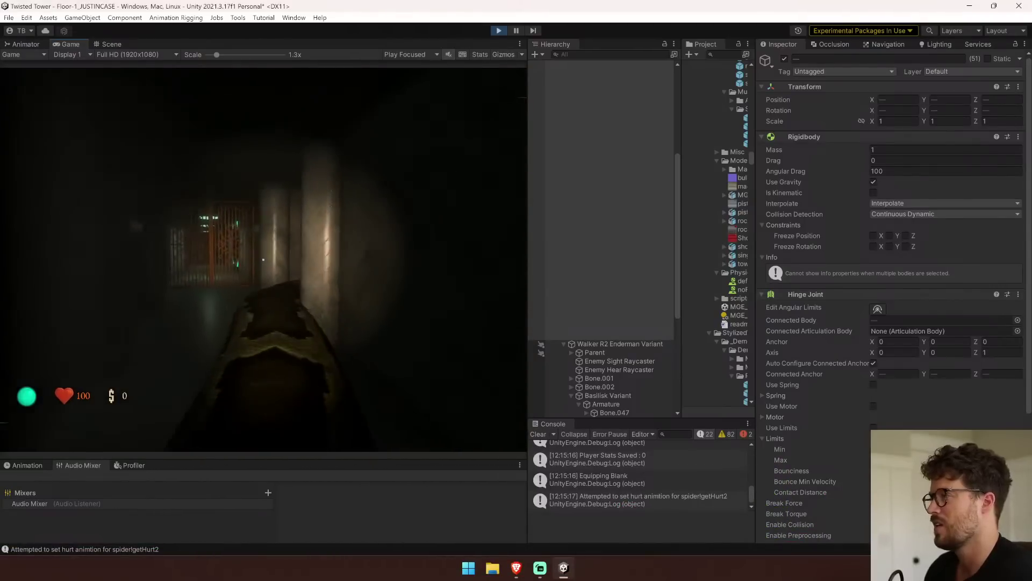
key(w)
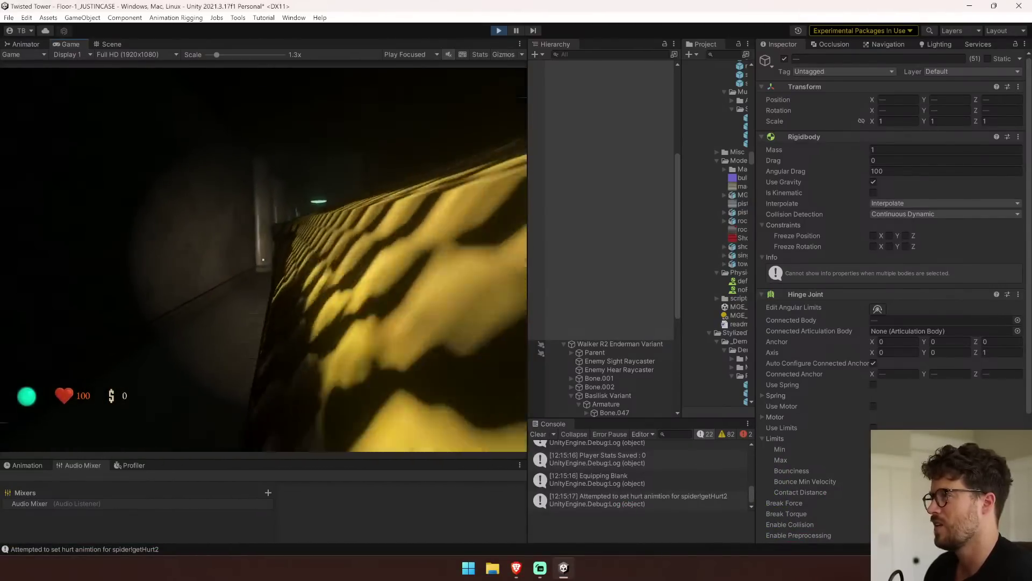
key(w)
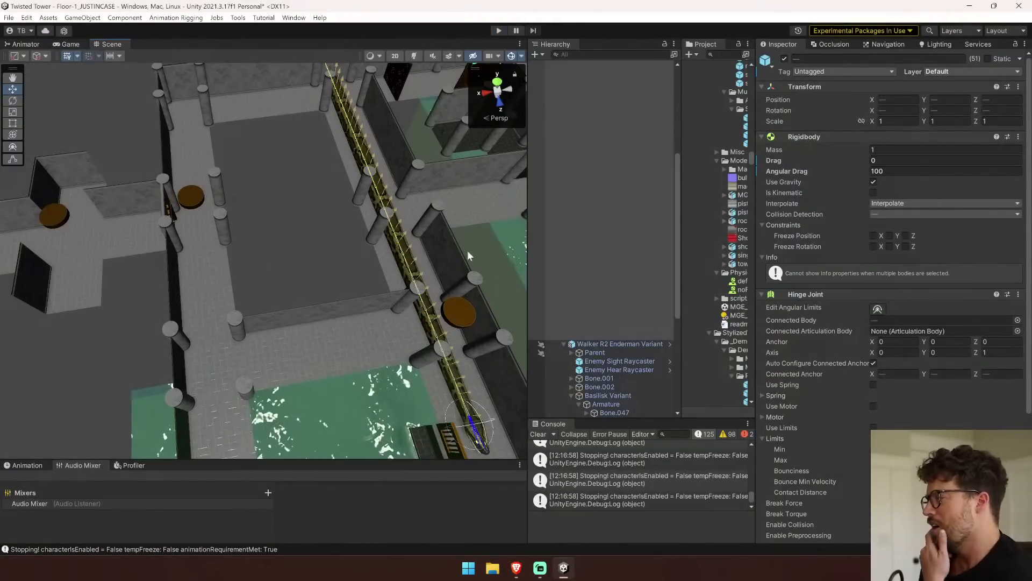
With the play test stopped, set the collision detection of the selected snake bones to Continuous Dynamic.
drag(526, 237, 442, 239)
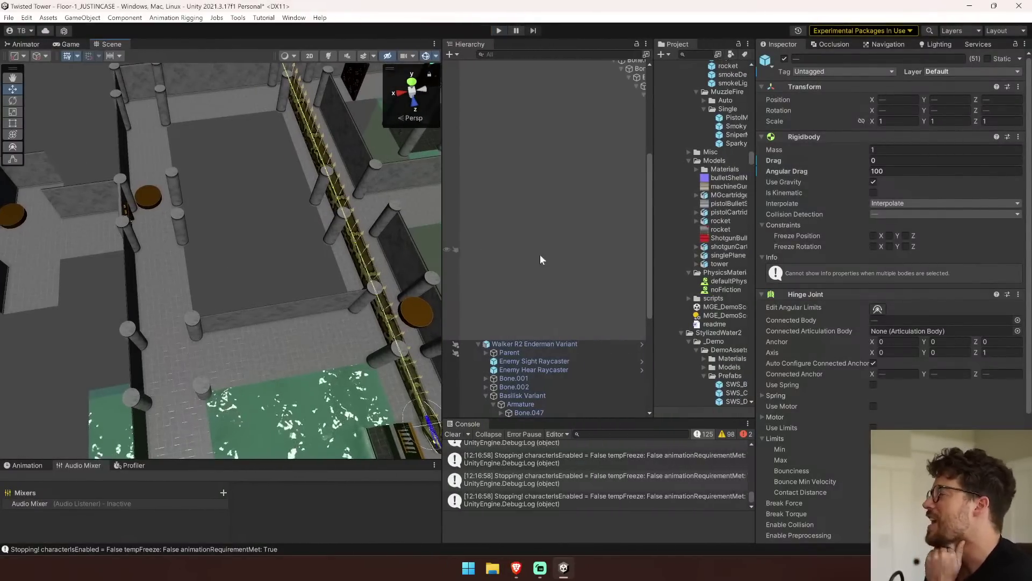
scroll(585, 255, up, 5)
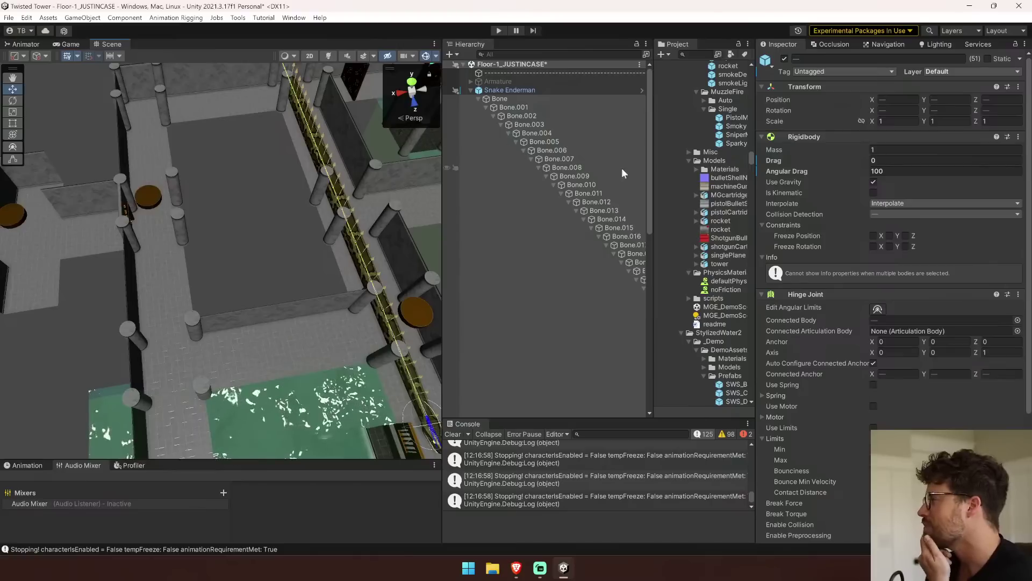
click(893, 213)
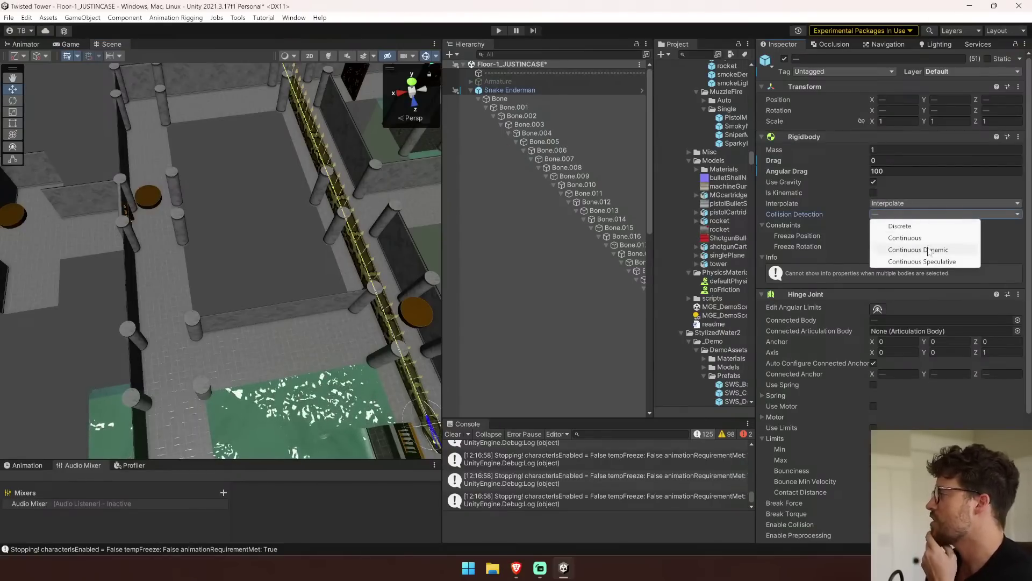
click(918, 250)
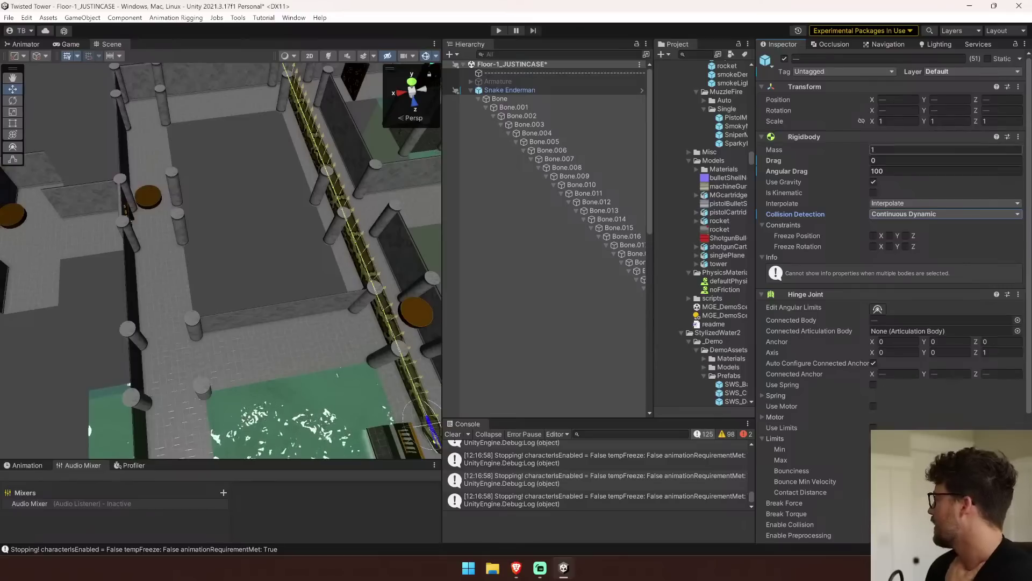
Assign the selected bones to the Ragdoll Limb layer and set their Rigidbody drag to 10.
click(954, 71)
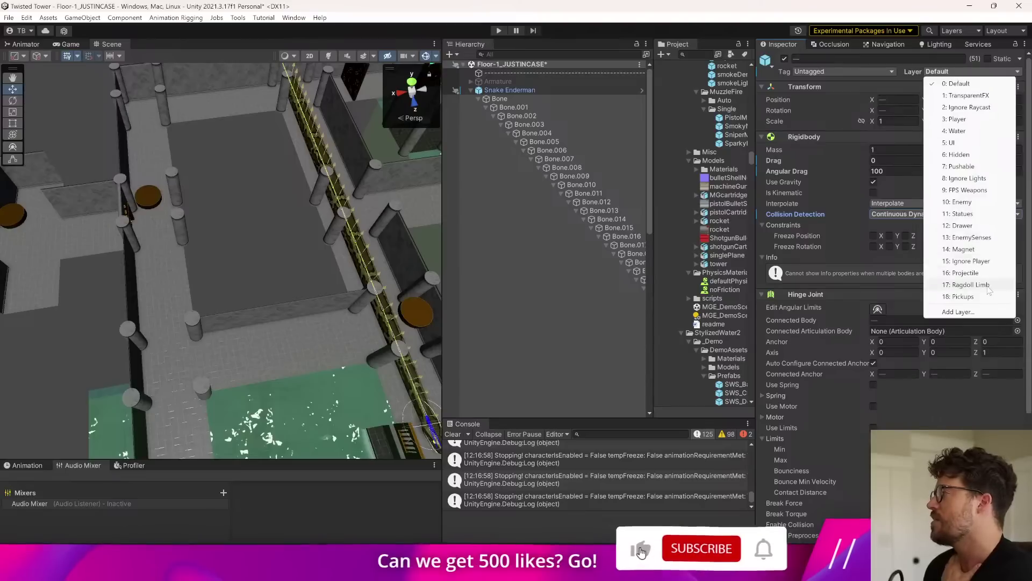
click(989, 285)
click(477, 297)
right_drag(400, 277, 442, 202)
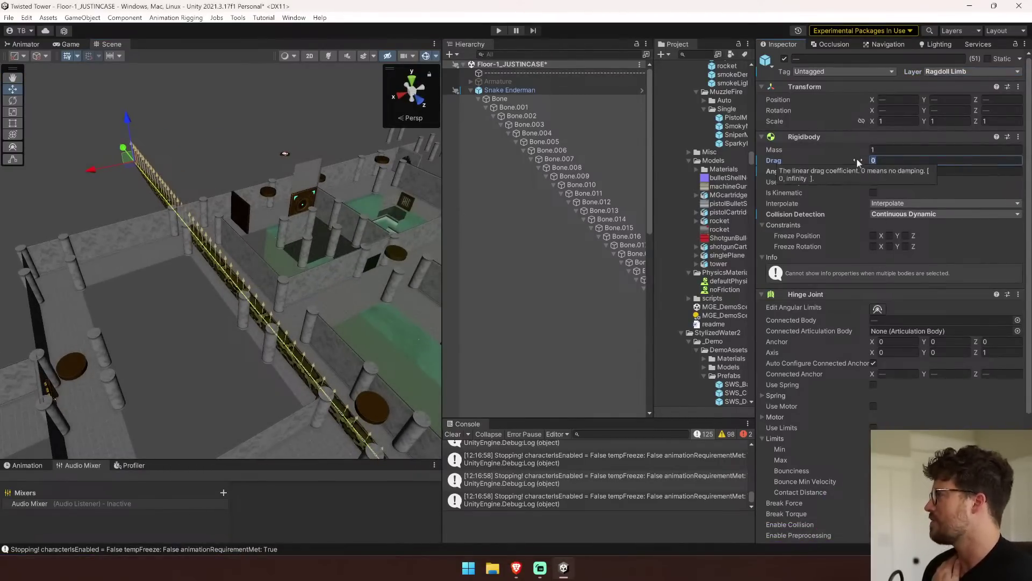
click(911, 148)
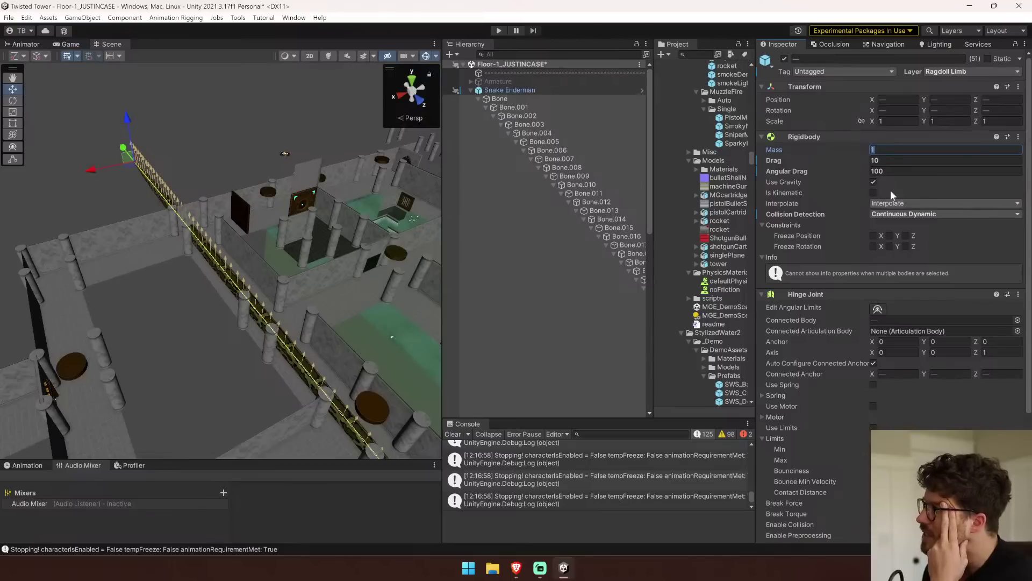
Select the Snake Enderman root object and collapse its bone hierarchy to the two direct children.
click(492, 93)
right_drag(239, 231, 316, 276)
click(509, 90)
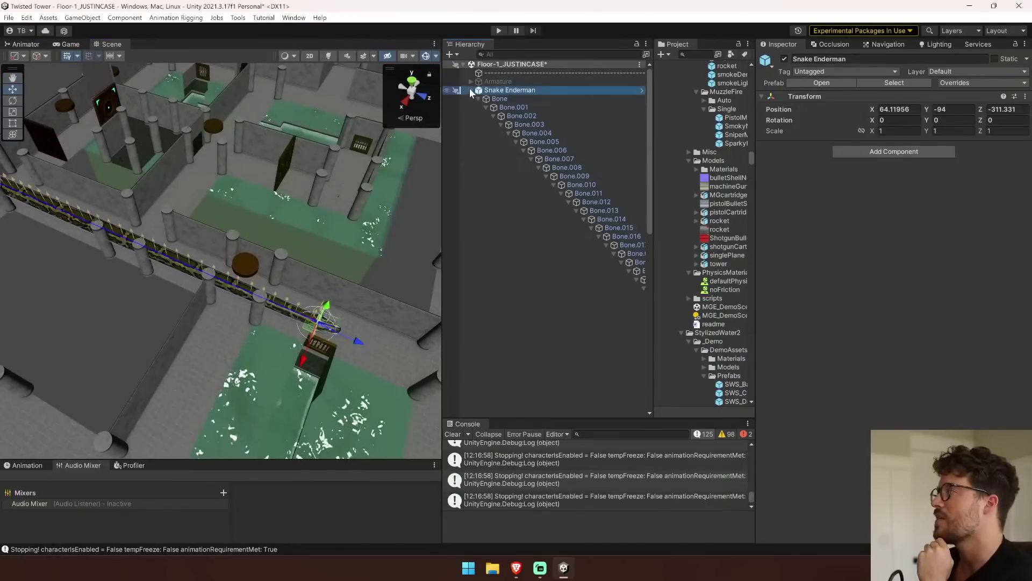
click(471, 89)
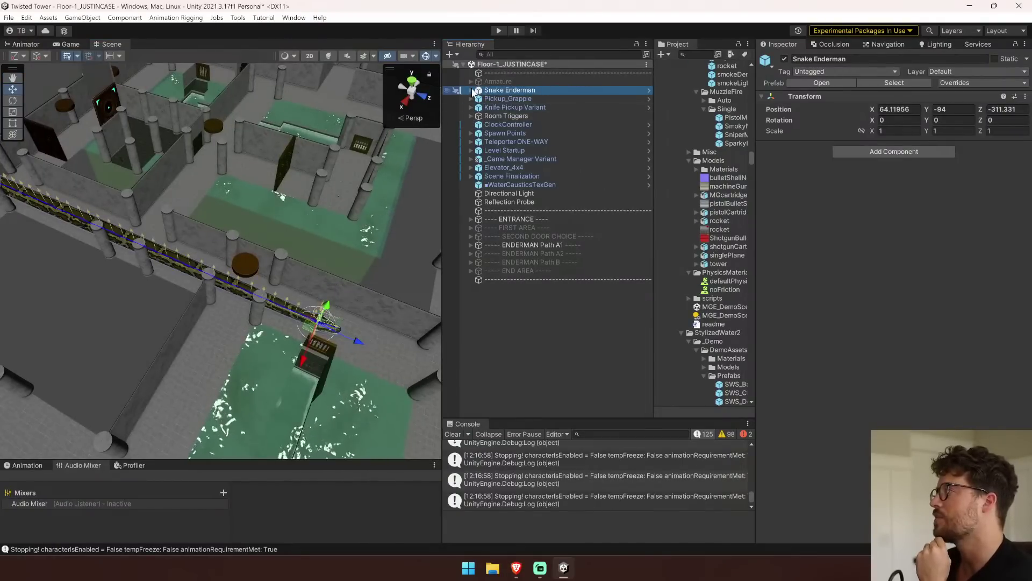
alt+click(471, 90)
click(486, 107)
click(479, 99)
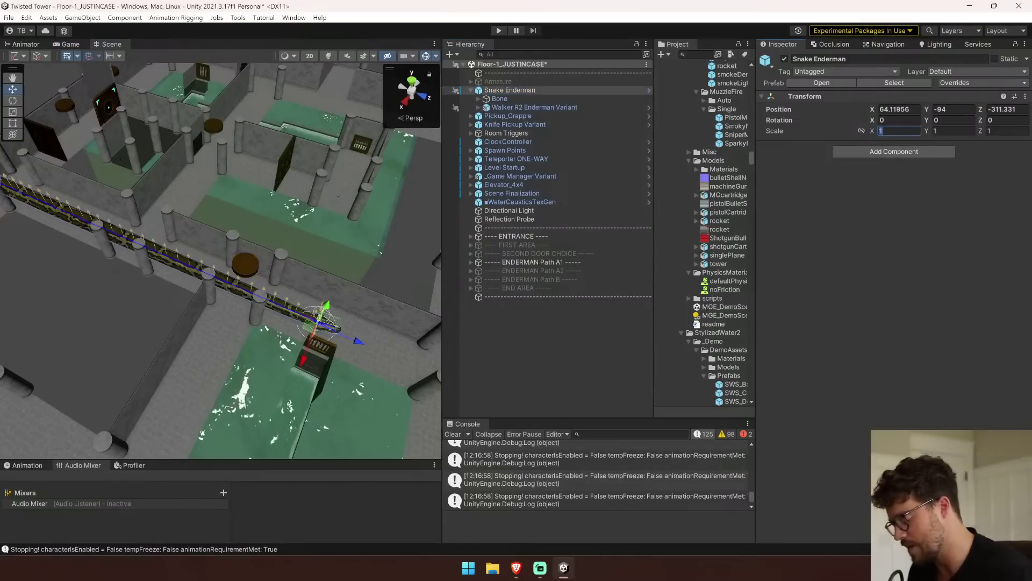
Scale the Snake Enderman to 0.5 on X, Y and Z and try shifting it along the Z axis.
text(.5)
key(Tab)
text(.5)
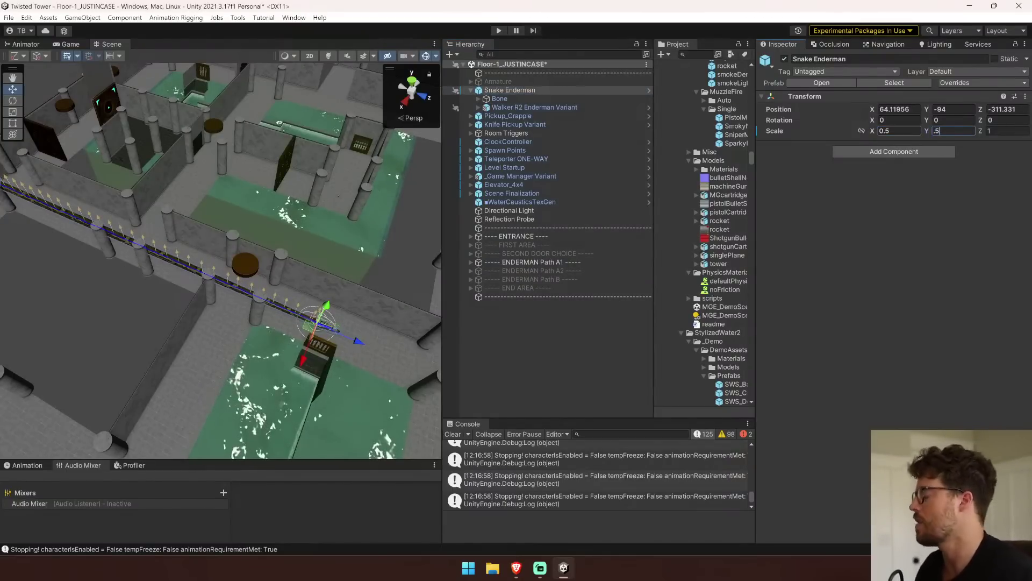
key(Tab)
text(.5)
drag(359, 340, 415, 356)
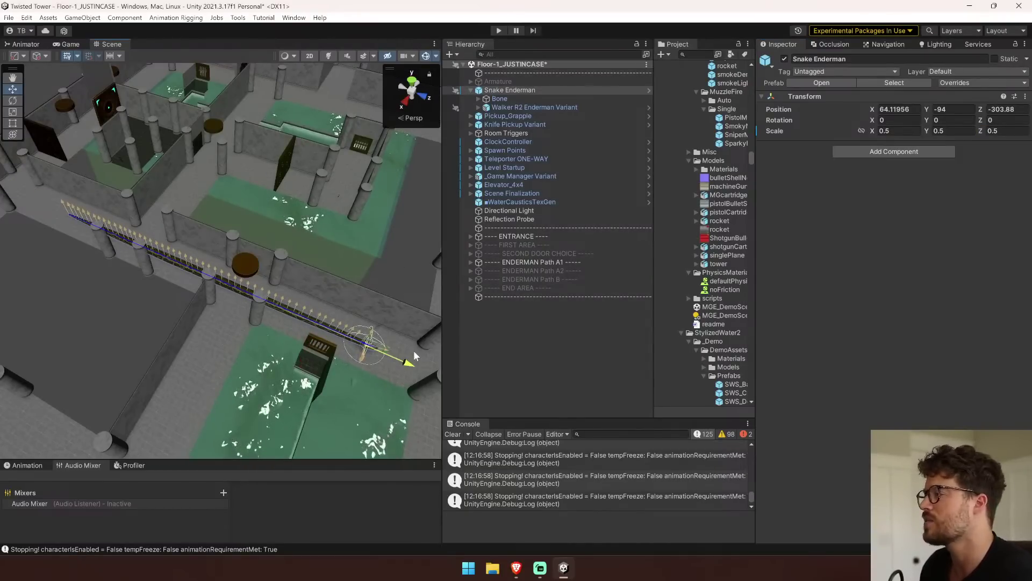
Run the game and look over the half-size snake from the scene view.
click(499, 31)
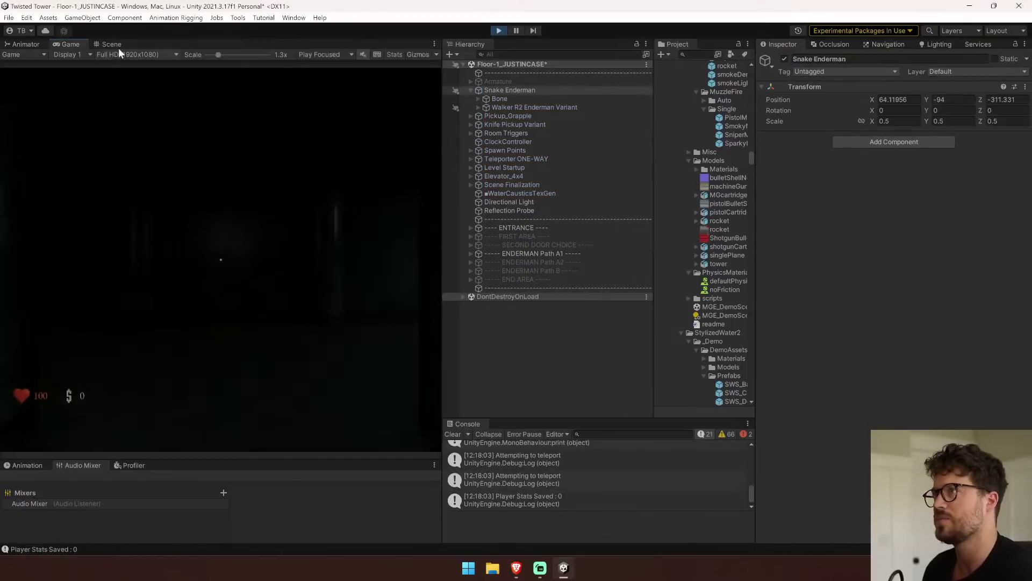
click(118, 46)
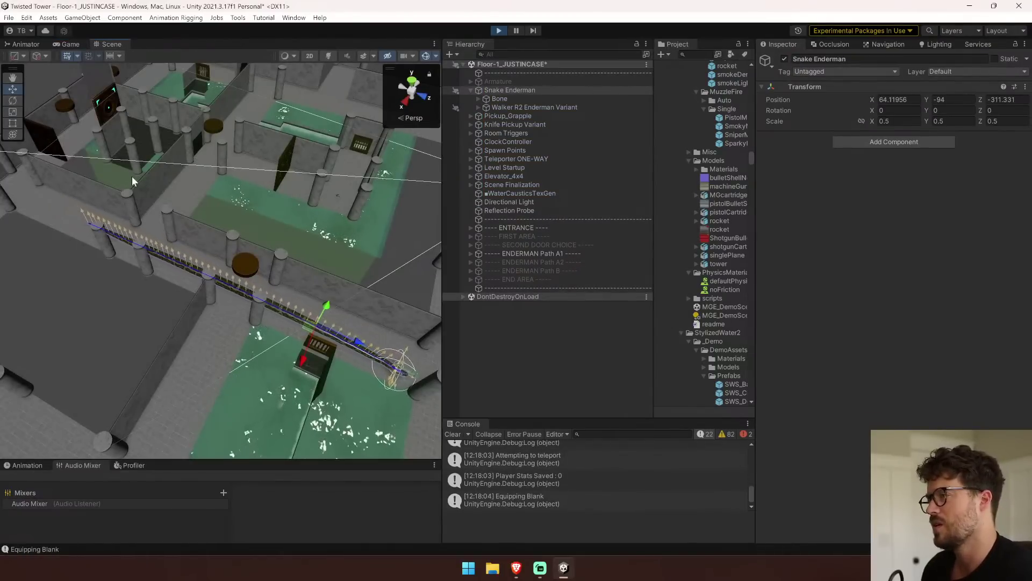
right_drag(132, 176, 7, 37)
key(d)
key(w)
key(w)
Walk through the corridors in the game to find the half-size snake and follow its body.
click(71, 45)
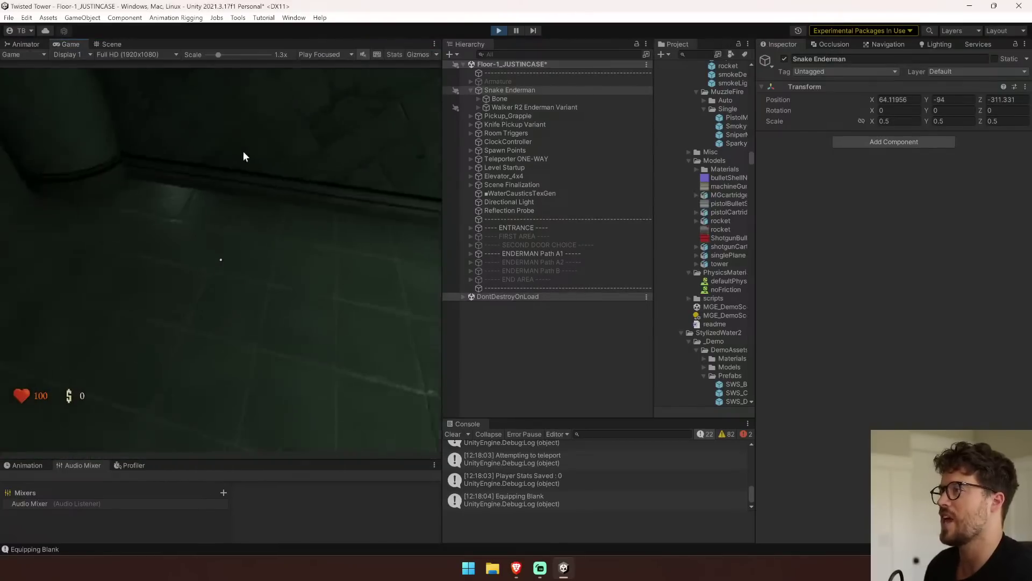
key(w)
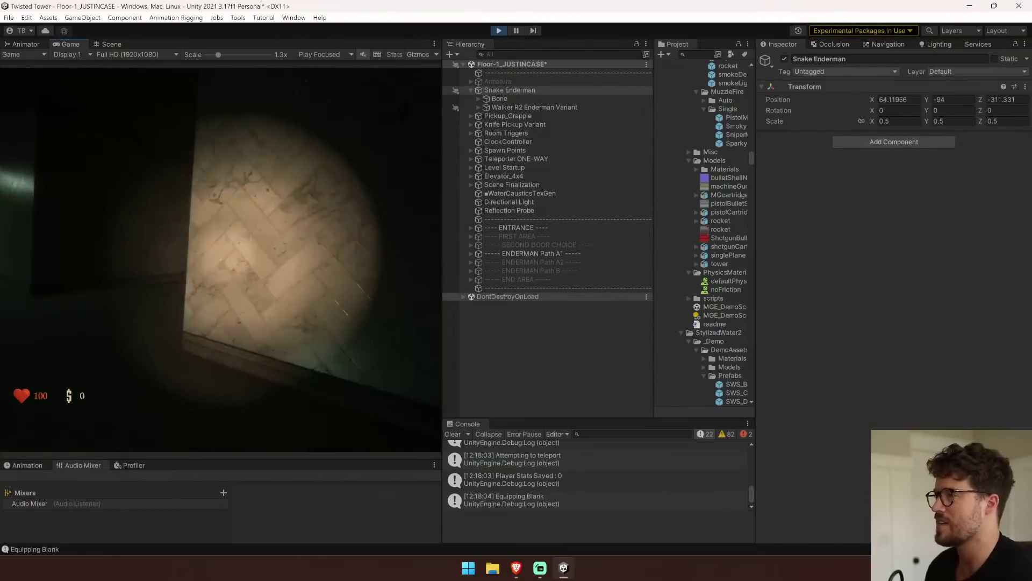
key(w)
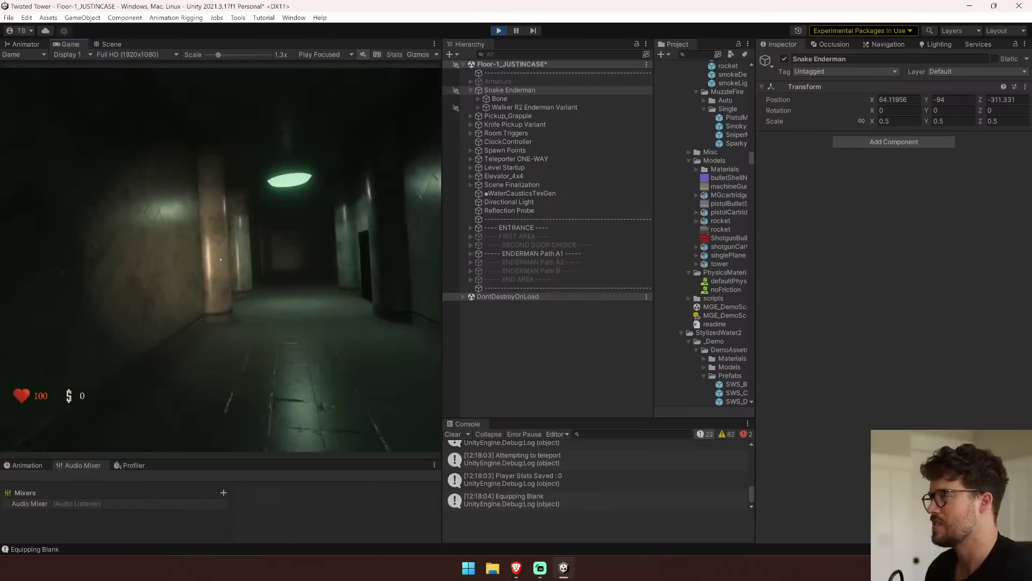
key(w)
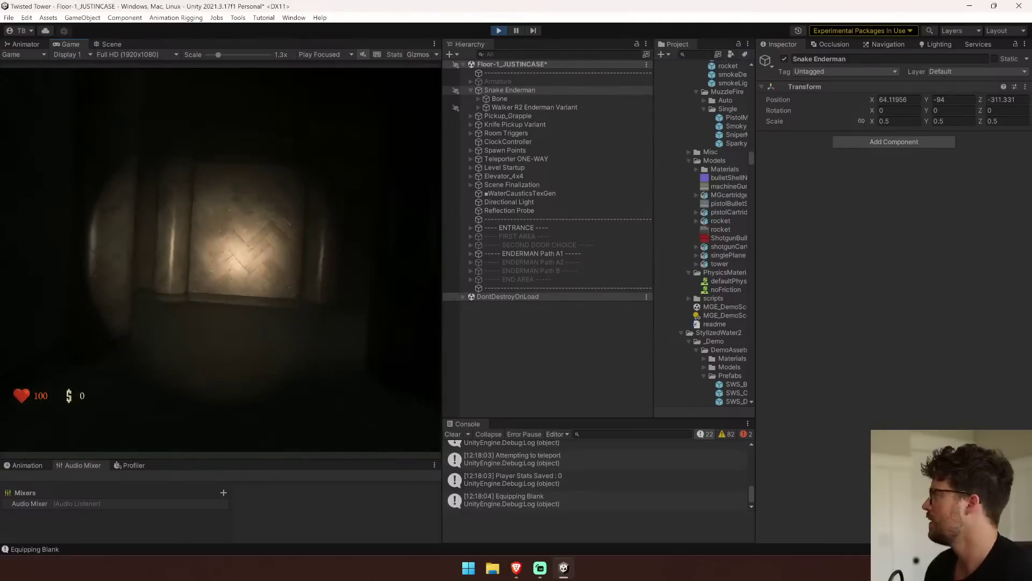
key(w)
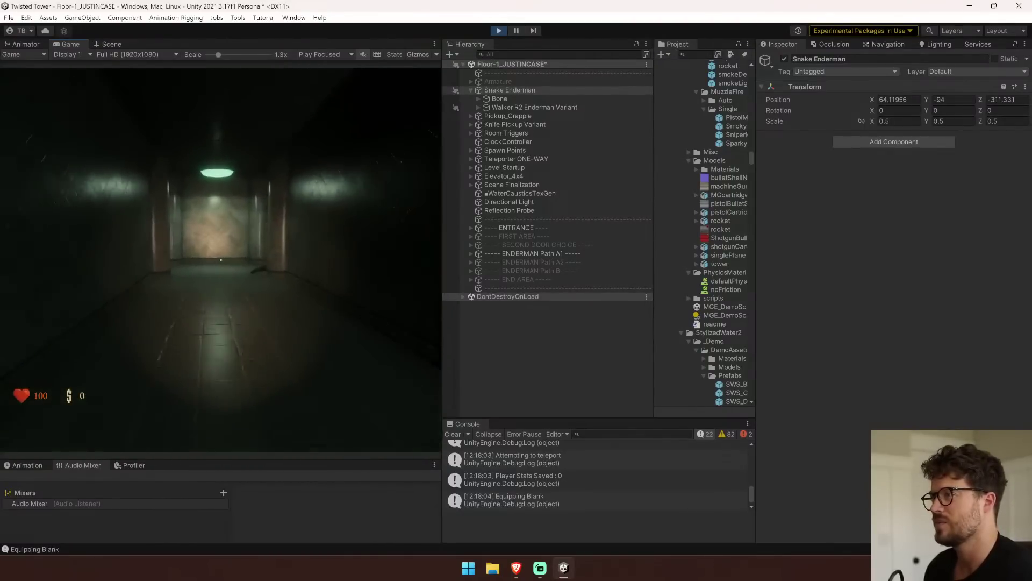
key(w)
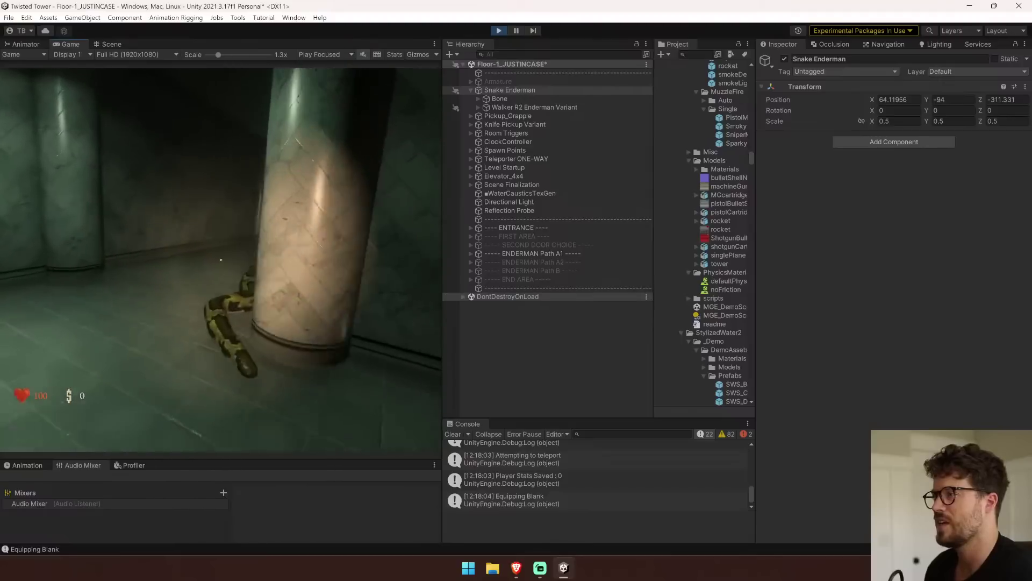
key(w)
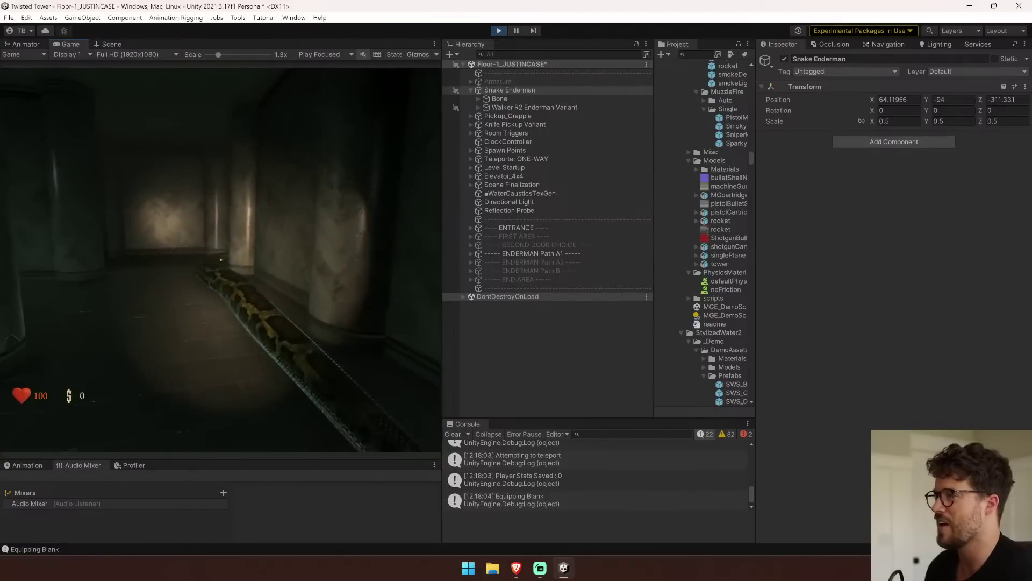
Walk through the corridor in the game to provoke the snake into attacking, and stop the game.
key(w)
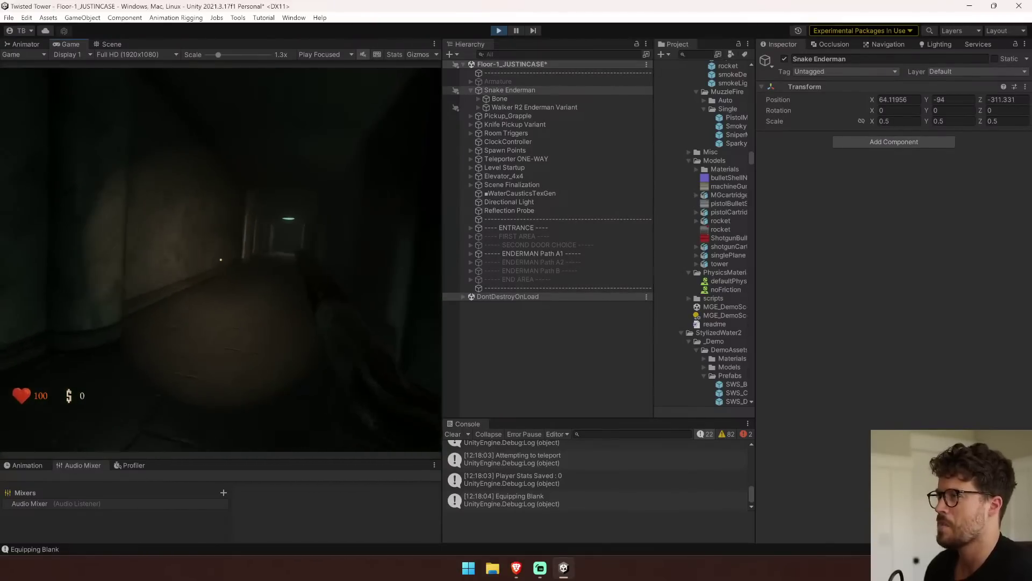
key(w)
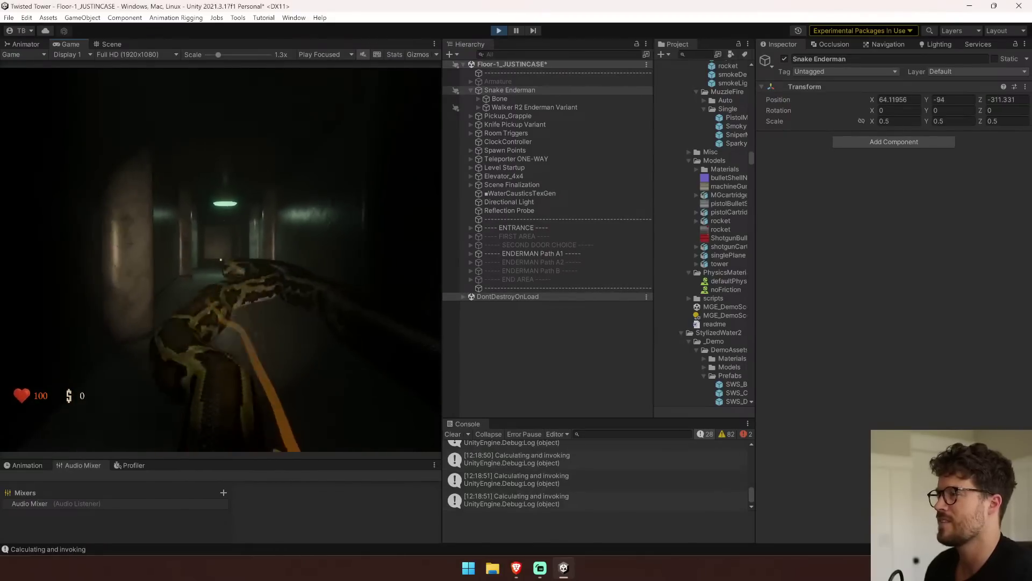
key(s)
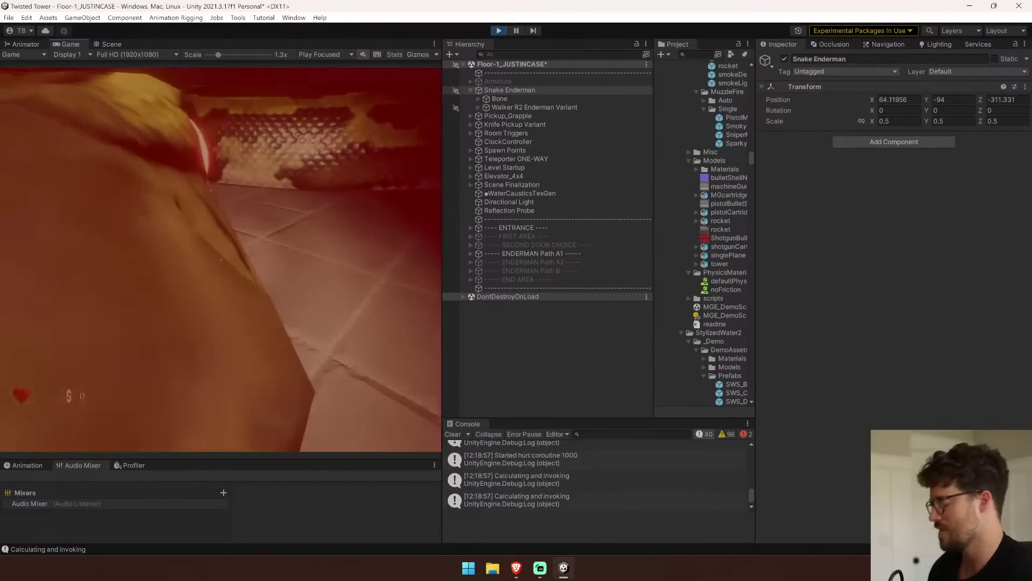
key(ctrl+p)
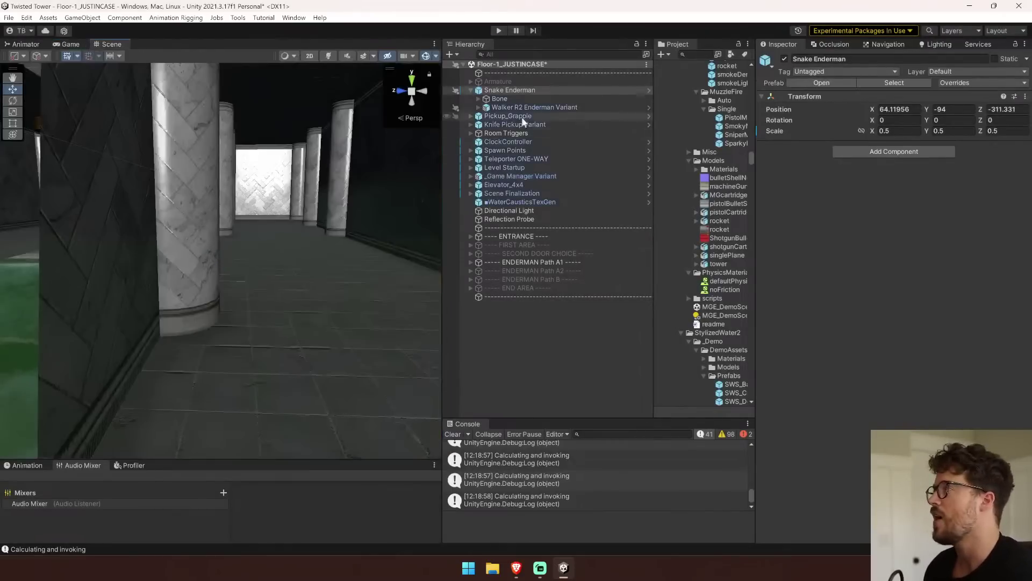
Select the Snake Enderman root object, look over its bone chain and examine the snake's head up close in the scene.
click(510, 106)
click(526, 90)
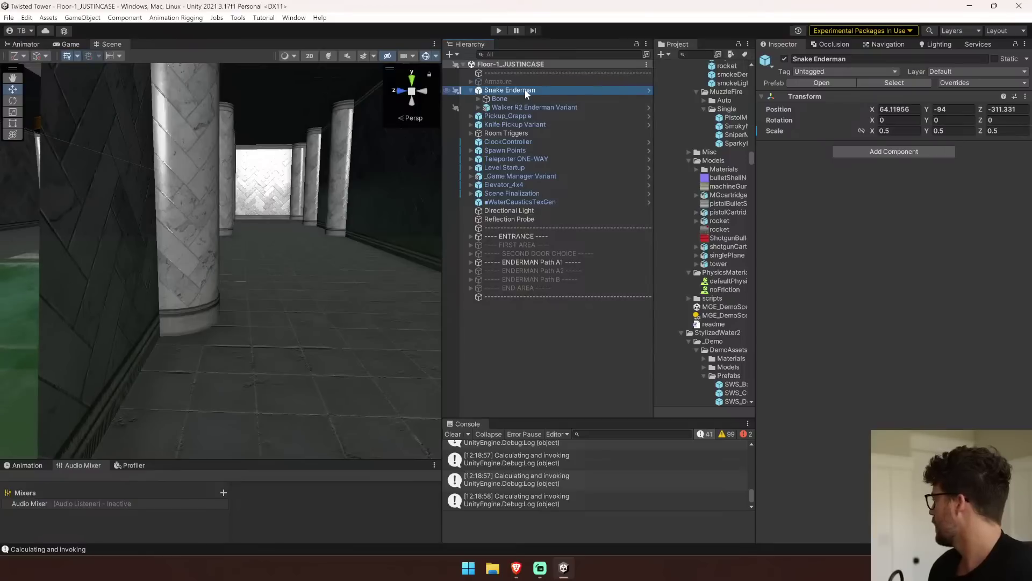
alt+click(478, 99)
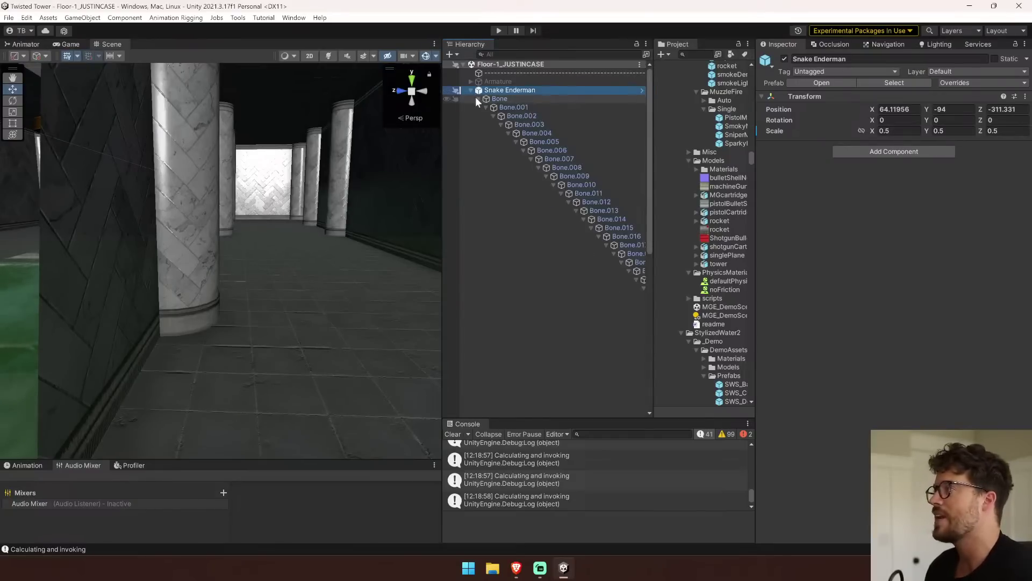
alt+click(474, 100)
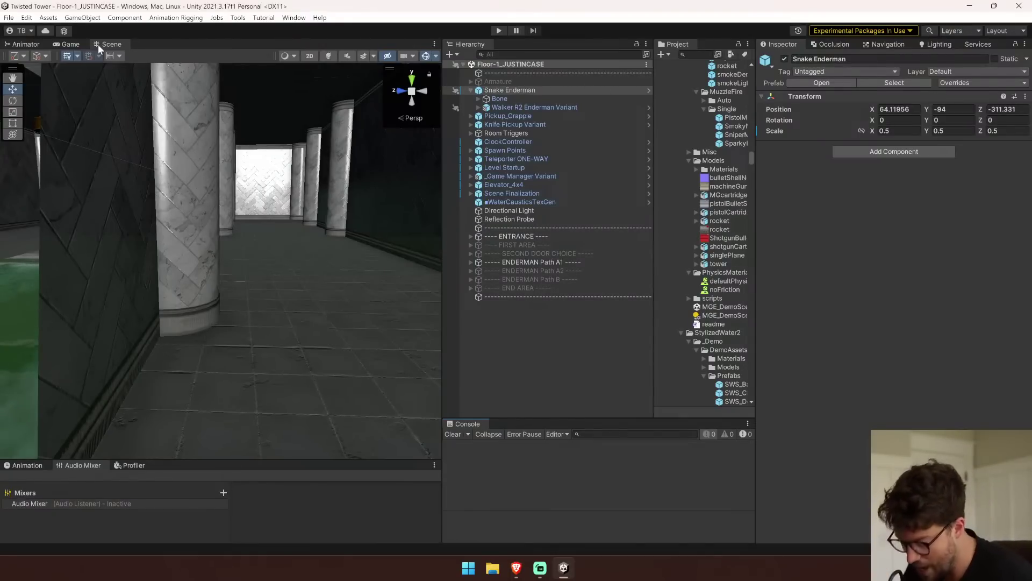
right_drag(217, 247, 639, 323)
key(s)
key(w)
key(w)
key(a)
key(s)
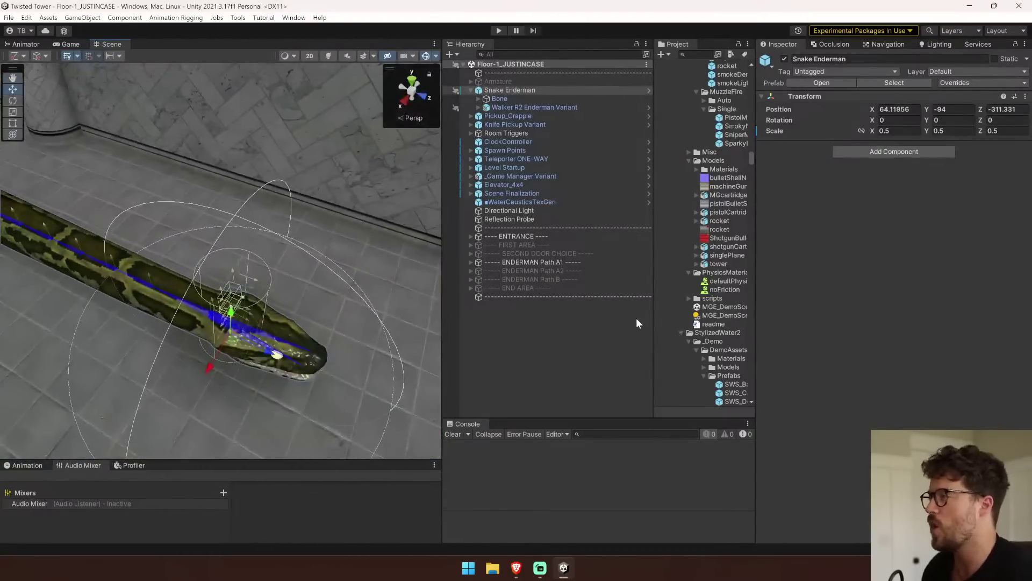
Expand the Walker R2 Enderman Variant's children and collapse its Capsule Collider and Rigidbody settings to review its components.
alt+click(480, 107)
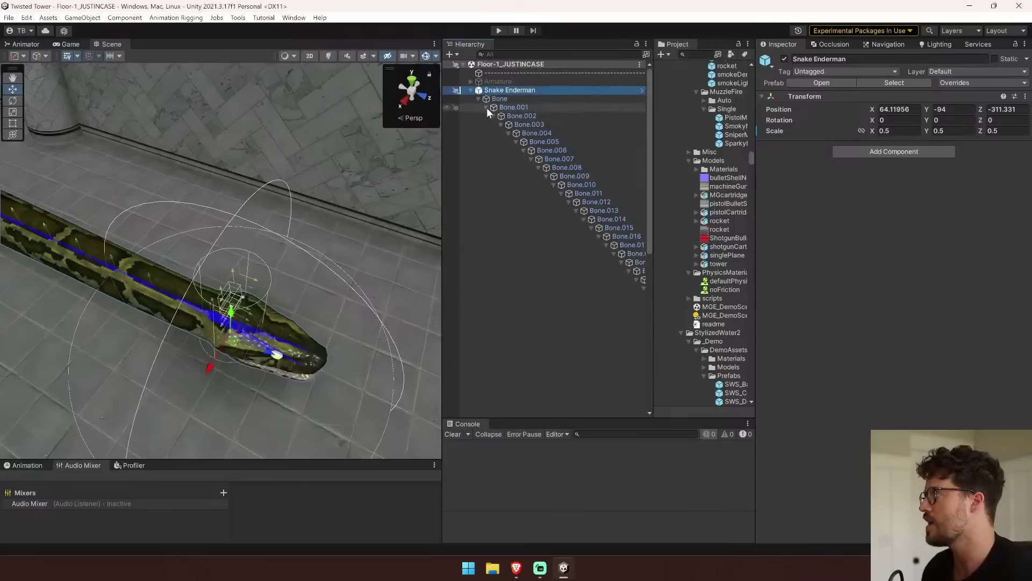
alt+click(481, 107)
click(479, 107)
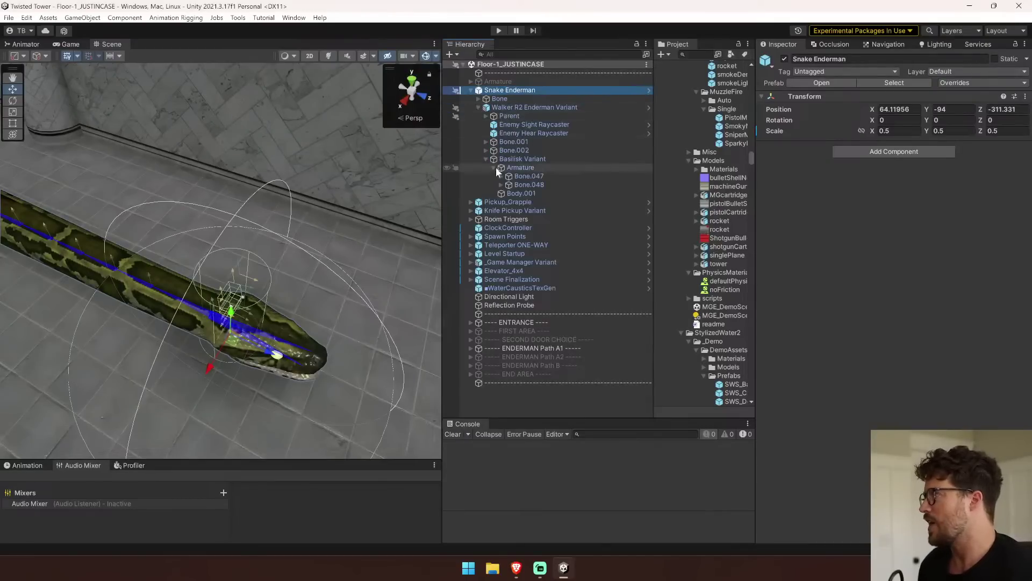
click(486, 160)
click(508, 116)
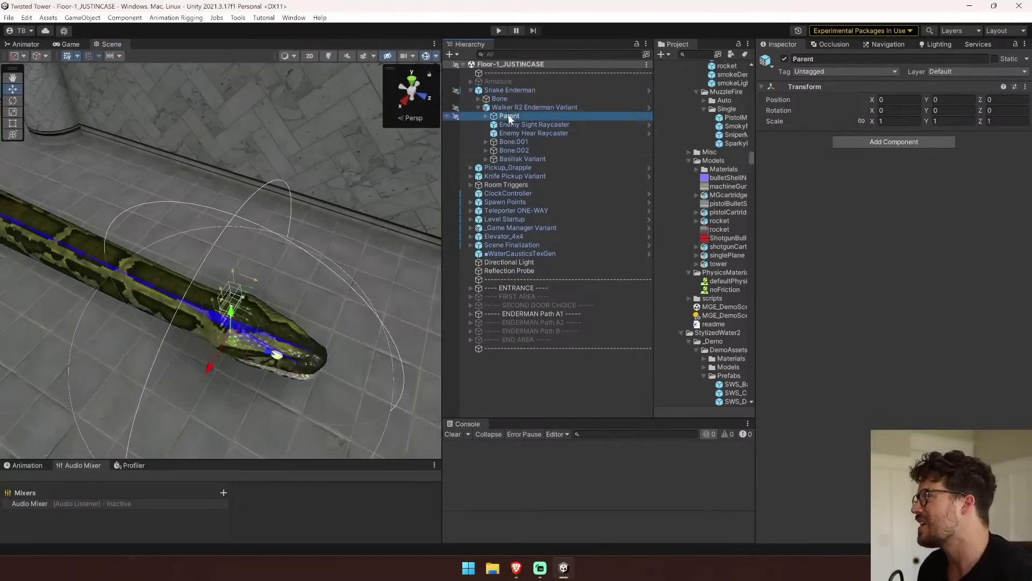
click(518, 107)
click(811, 170)
click(821, 181)
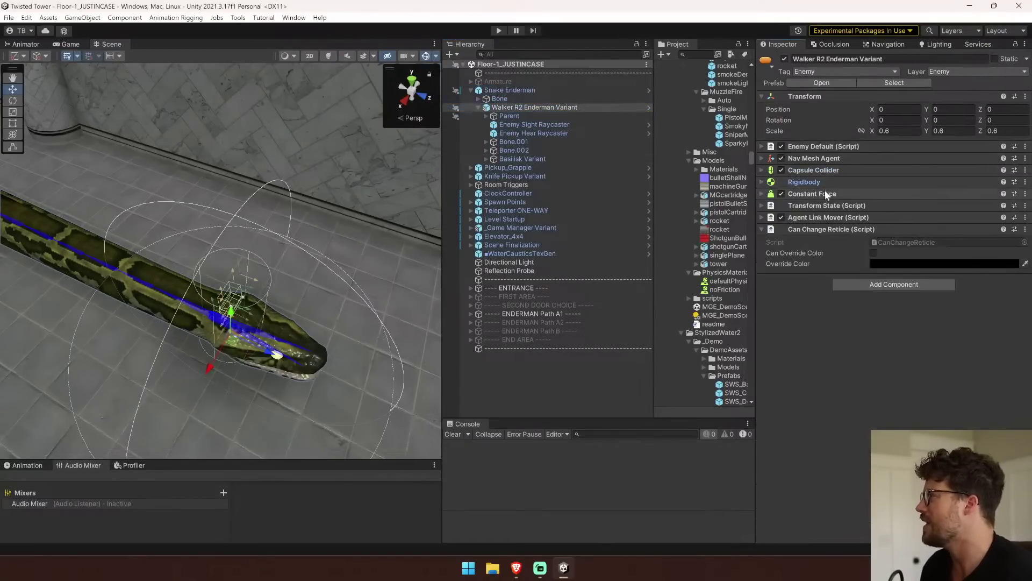
Select the Armature inside the Walker Male Short Hair Variant under Parent and check its Animator component.
click(504, 115)
click(486, 116)
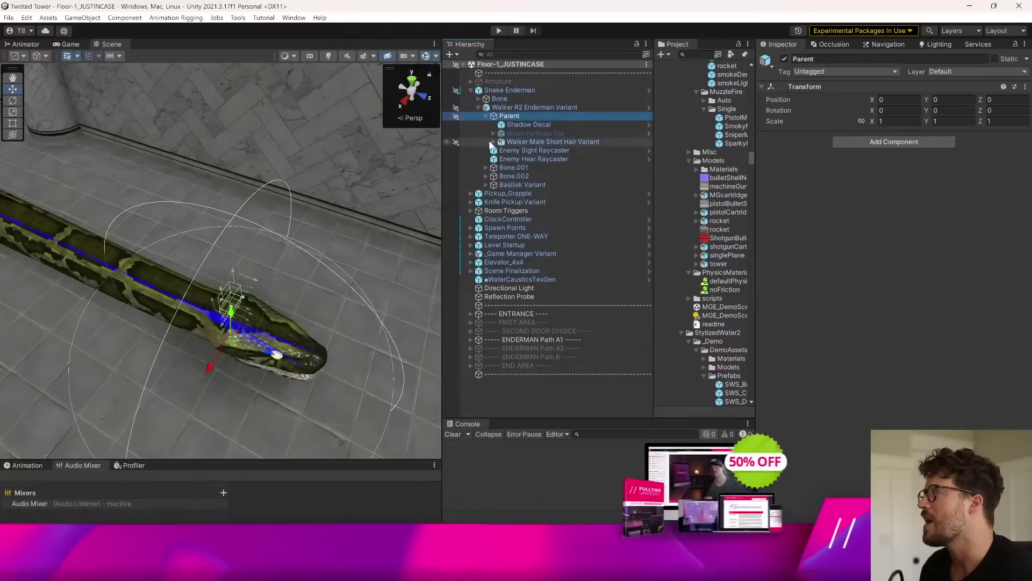
click(500, 142)
click(493, 142)
click(521, 152)
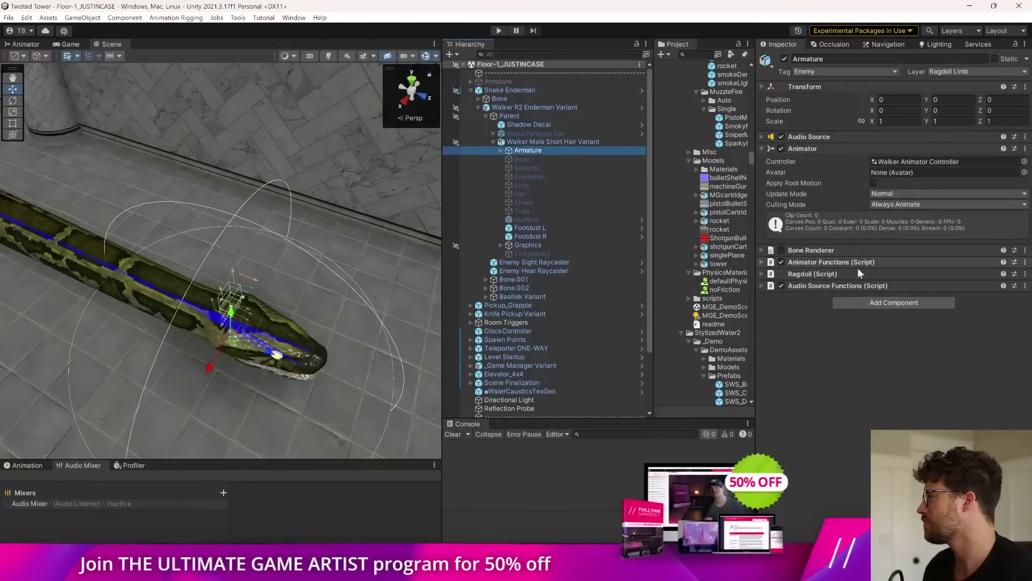
click(814, 149)
click(820, 147)
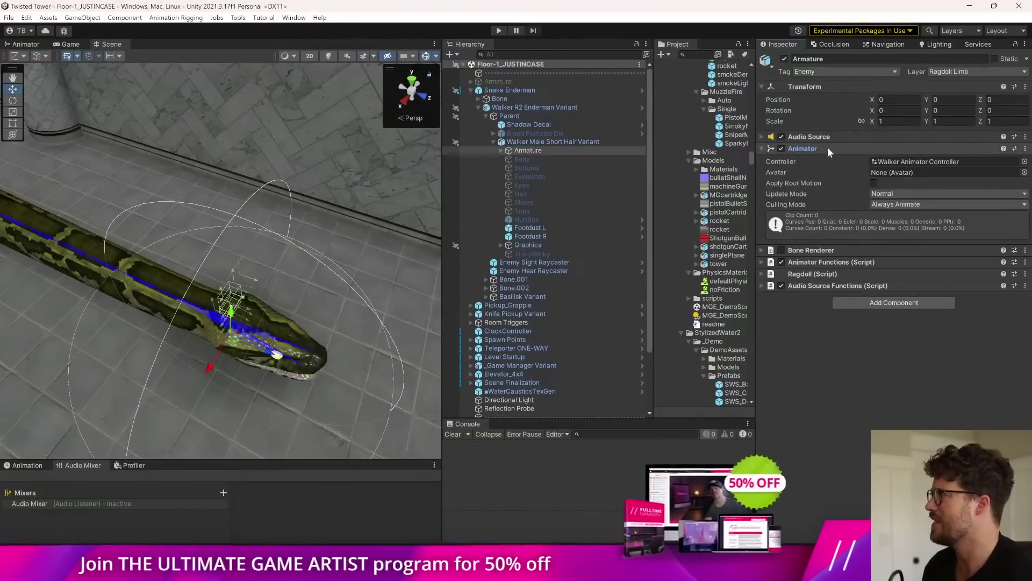
Show the Armature's animation clips in an enlarged Animation window and scrub through the Attack clip.
click(24, 465)
drag(208, 460, 244, 290)
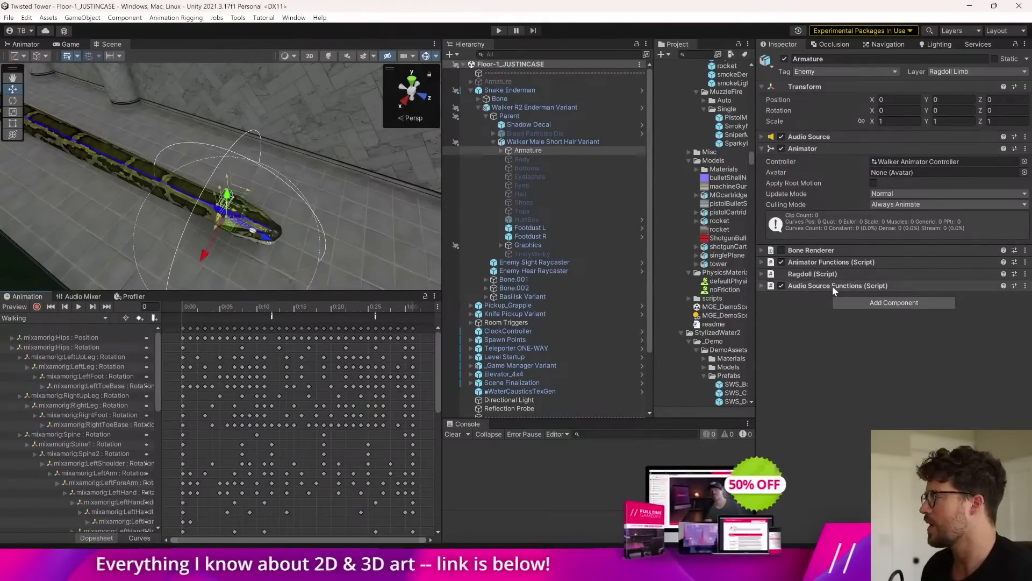
click(63, 318)
click(48, 326)
drag(226, 311, 227, 316)
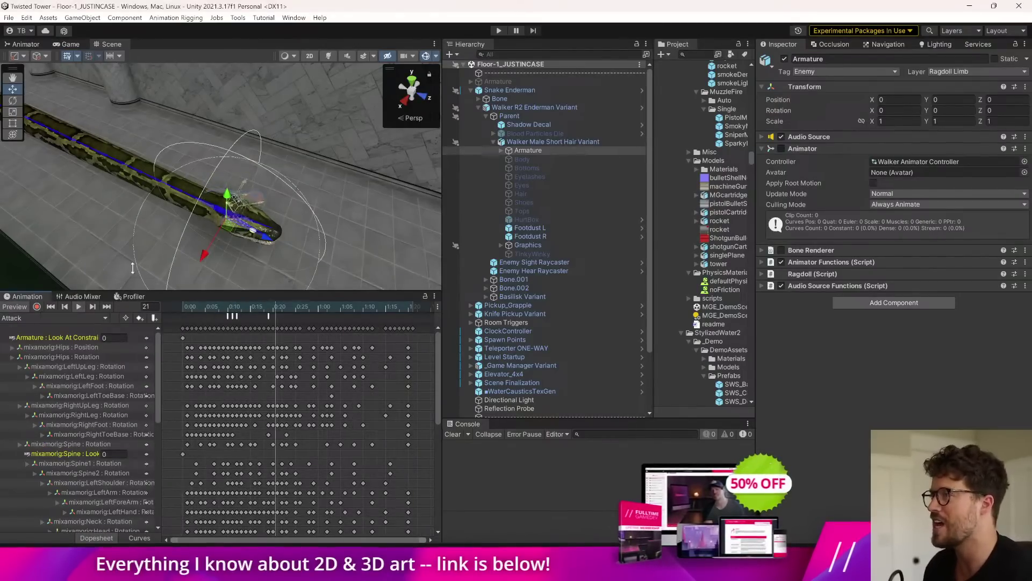
Reselect the Armature, play its Walking and Attack clips, and look through the Attack clip's keyframed properties.
click(537, 157)
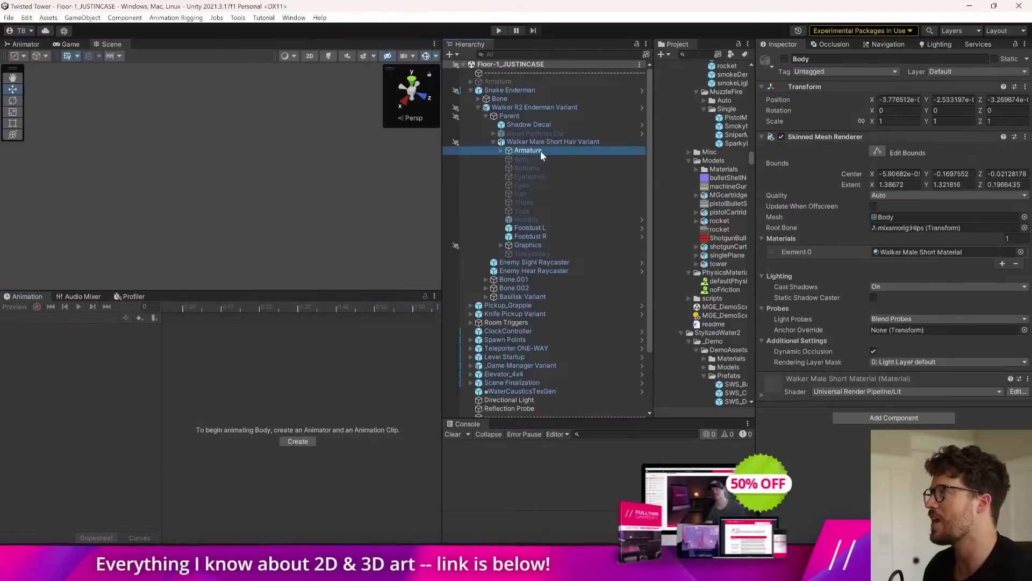
double_click(541, 151)
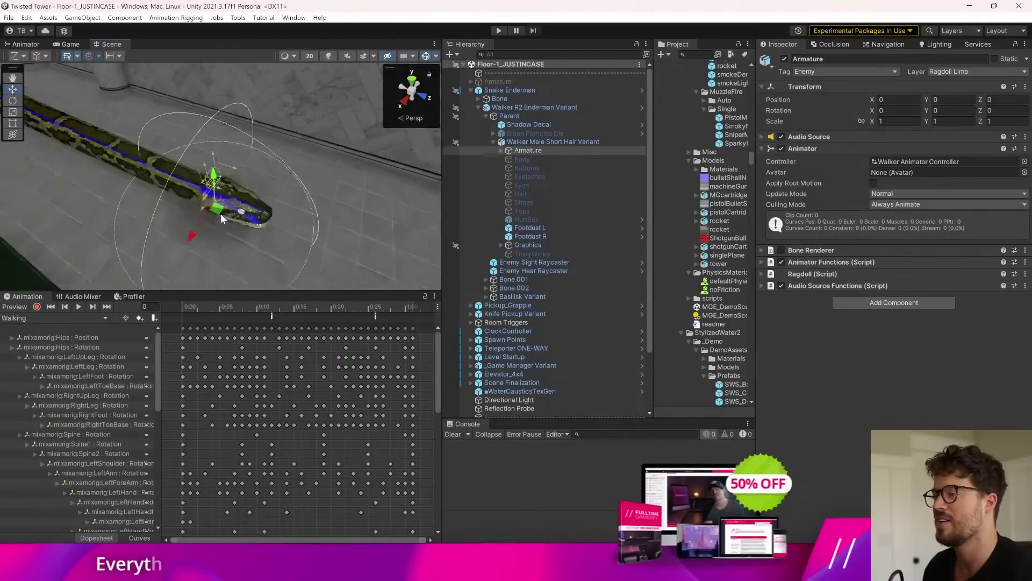
click(78, 305)
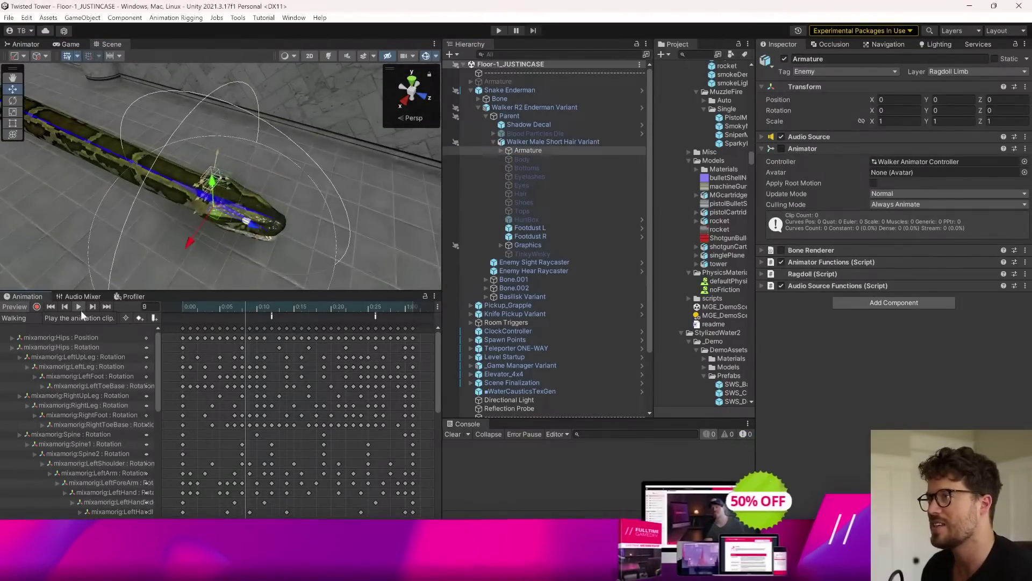
click(79, 318)
click(32, 329)
click(80, 306)
scroll(337, 385, down, 4)
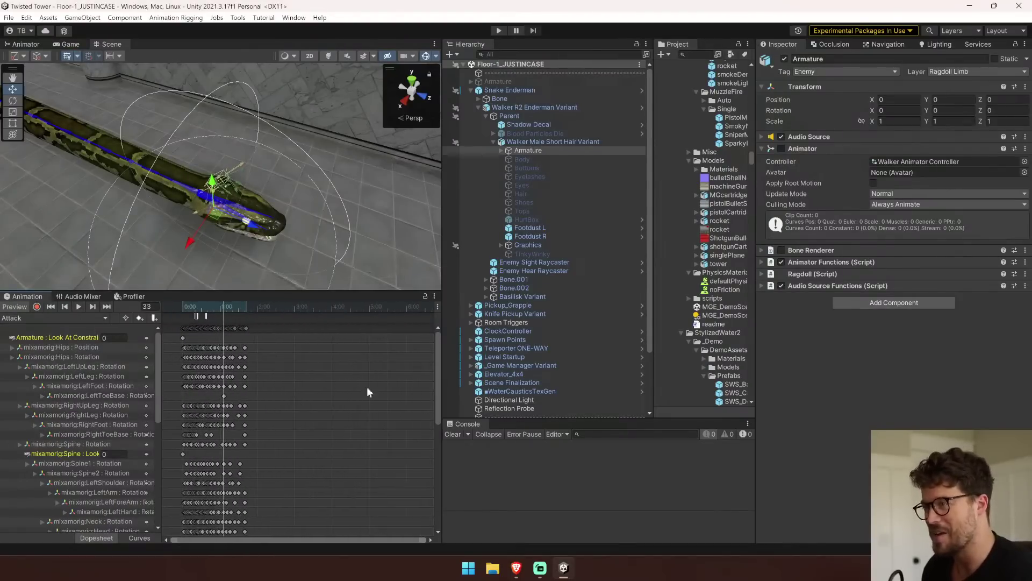
scroll(436, 379, down, 3)
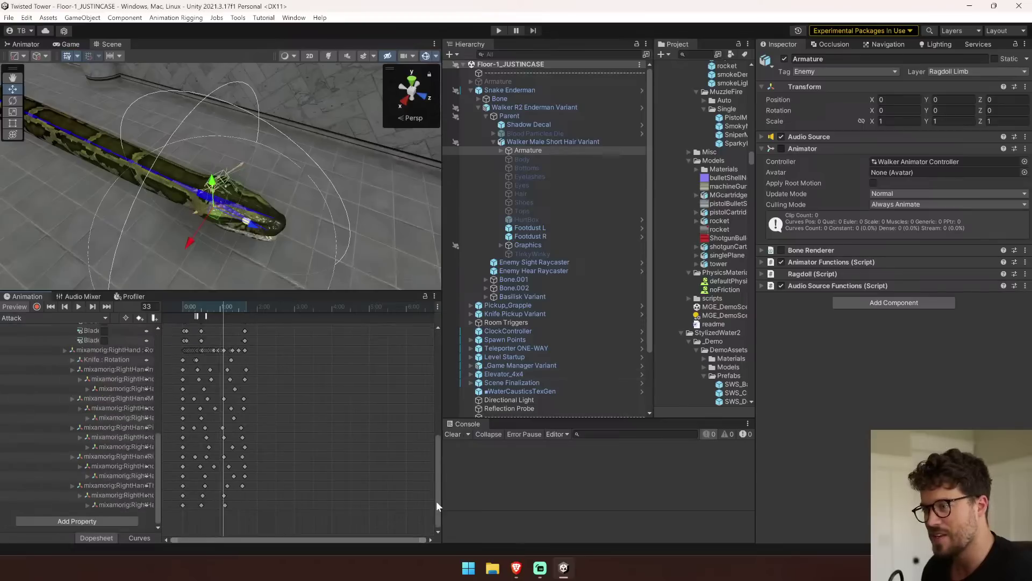
scroll(428, 414, up, 3)
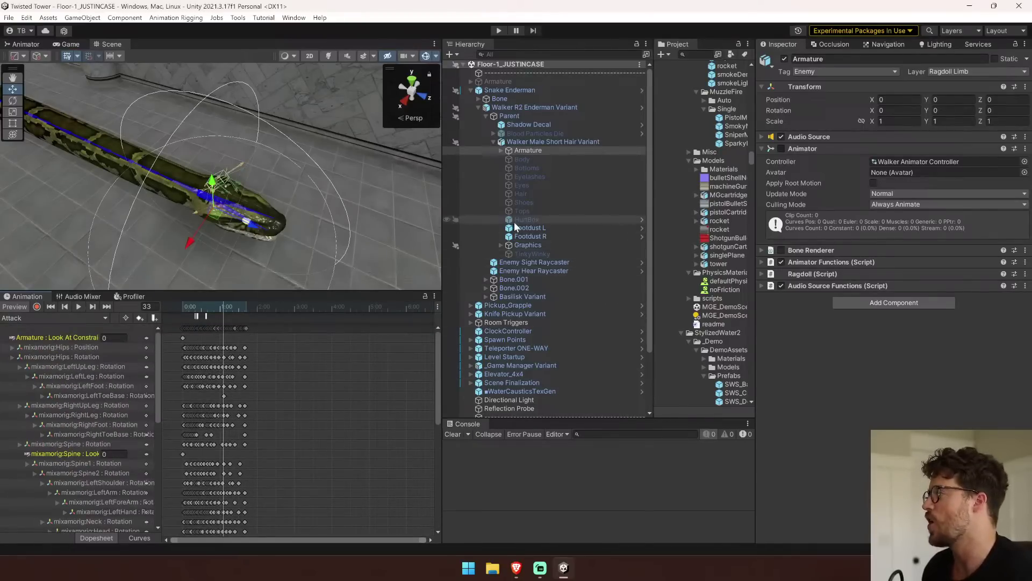
Activate the HurtBox object and expand the Armature's Animator Functions script settings.
click(562, 220)
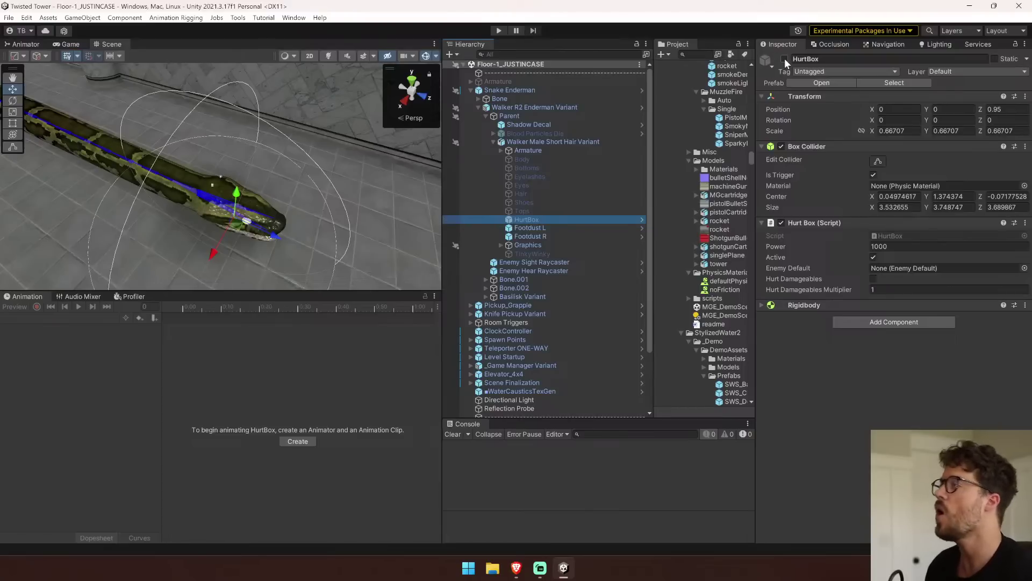
click(559, 150)
click(828, 262)
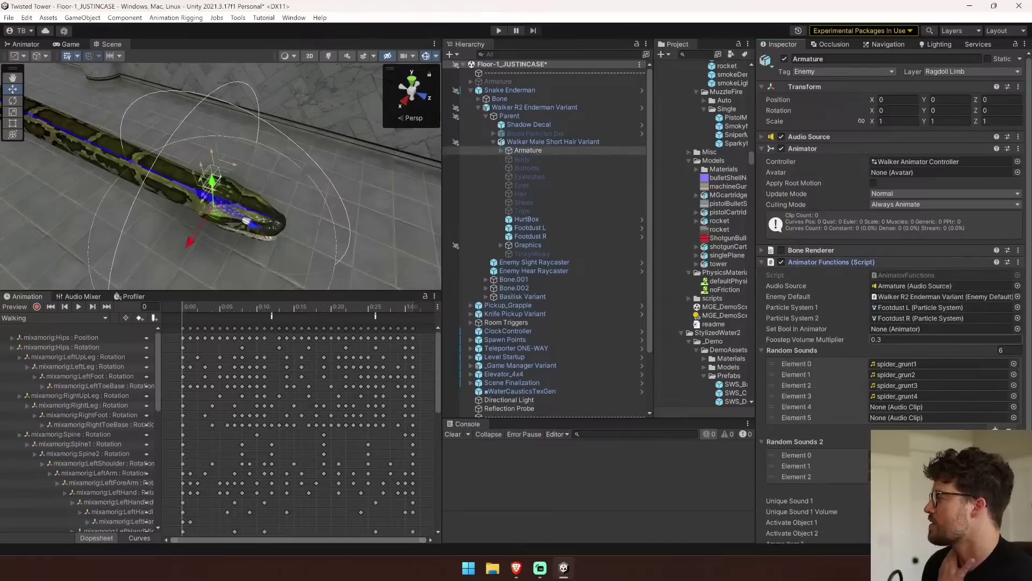
scroll(867, 432, down, 3)
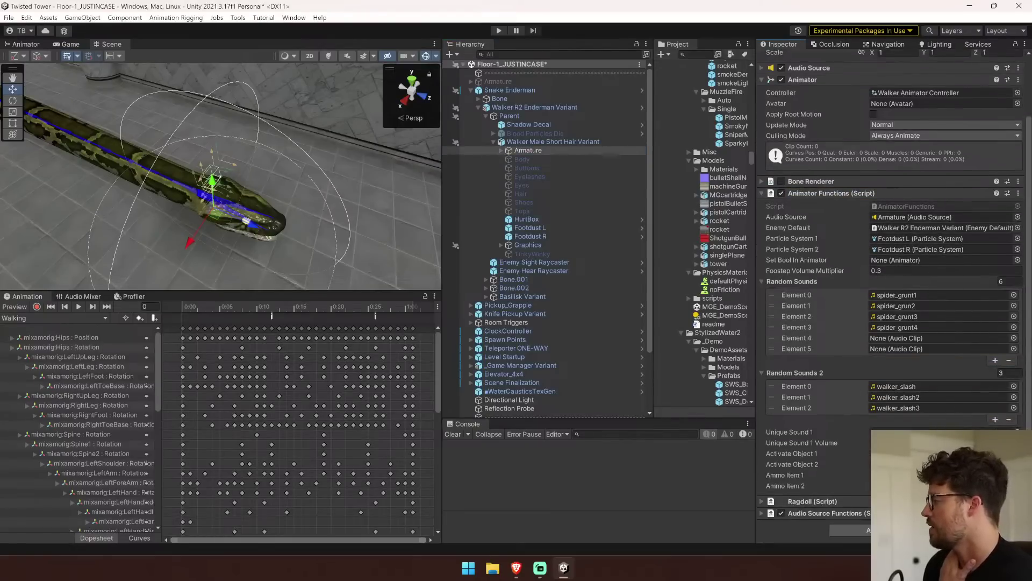
Set Activate Object 1 and Activate Object 2 to None in the Armature's Animator Functions script.
click(1017, 454)
scroll(623, 339, up, 15)
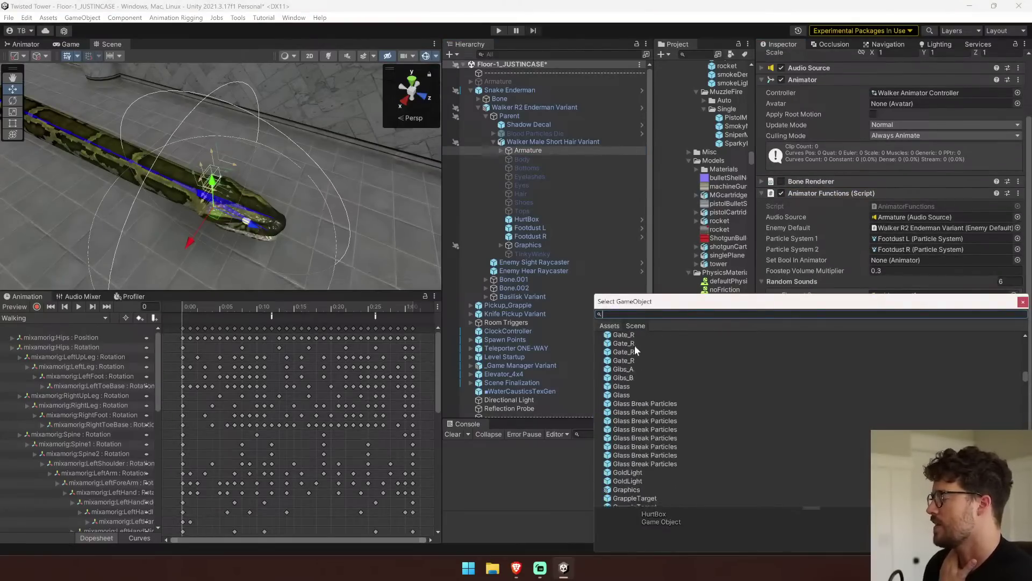
drag(1026, 373, 732, 351)
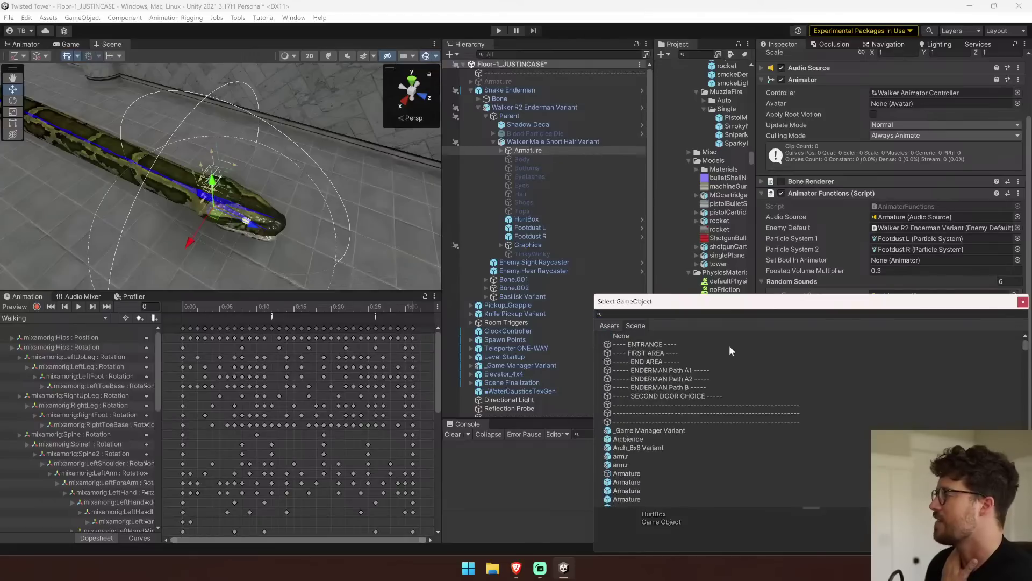
double_click(624, 336)
click(1017, 464)
scroll(910, 382, up, 15)
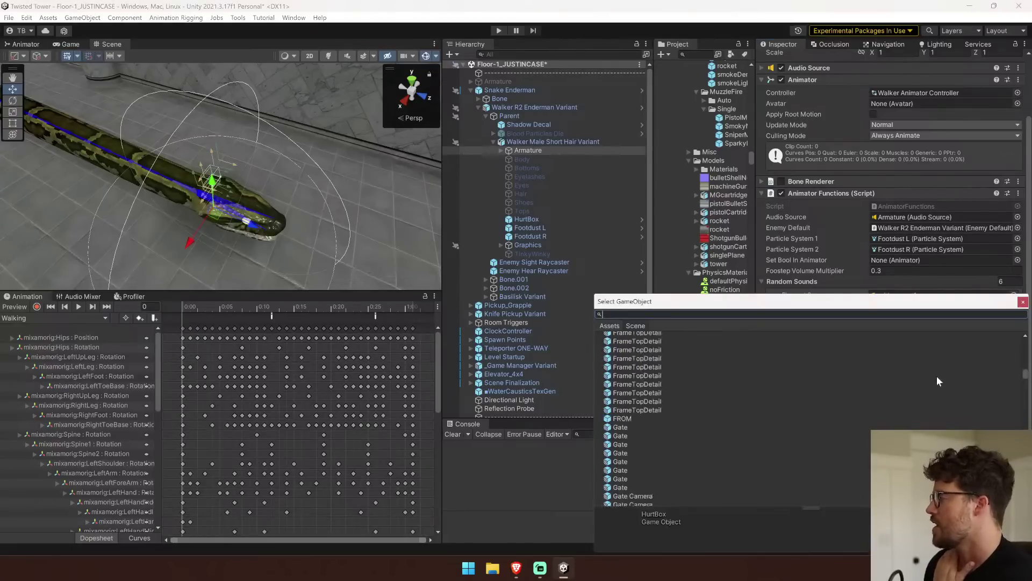
drag(1025, 375, 975, 332)
double_click(628, 344)
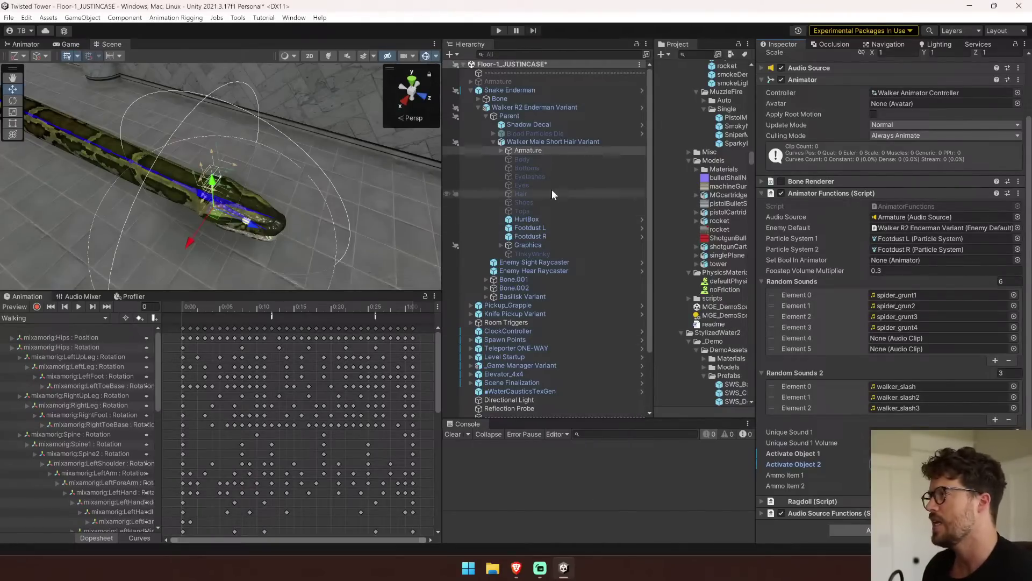
Extend the HurtBox's box collider forward past the snake's head to a Z size of about 5.02, and save the scene.
click(533, 220)
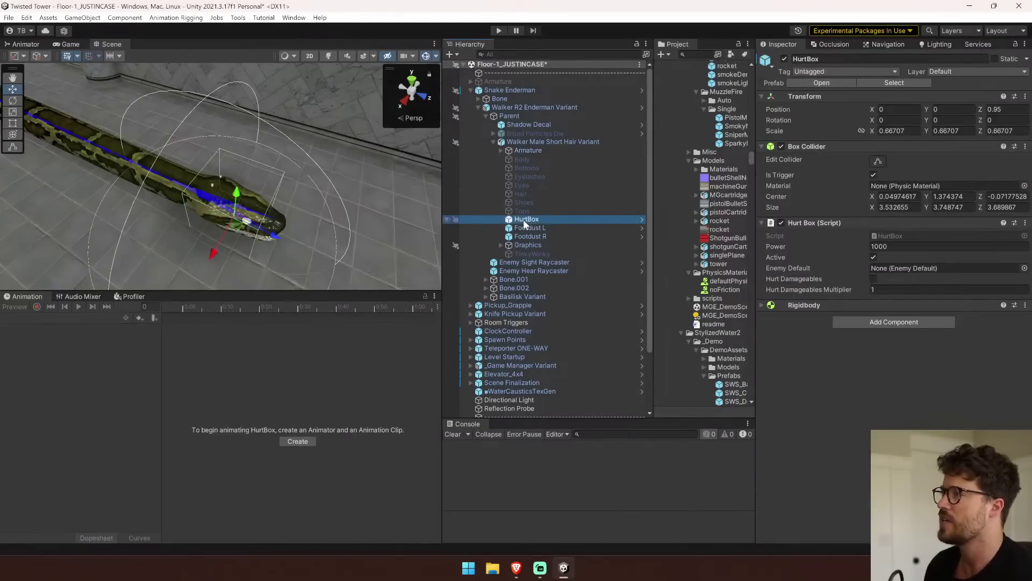
click(878, 161)
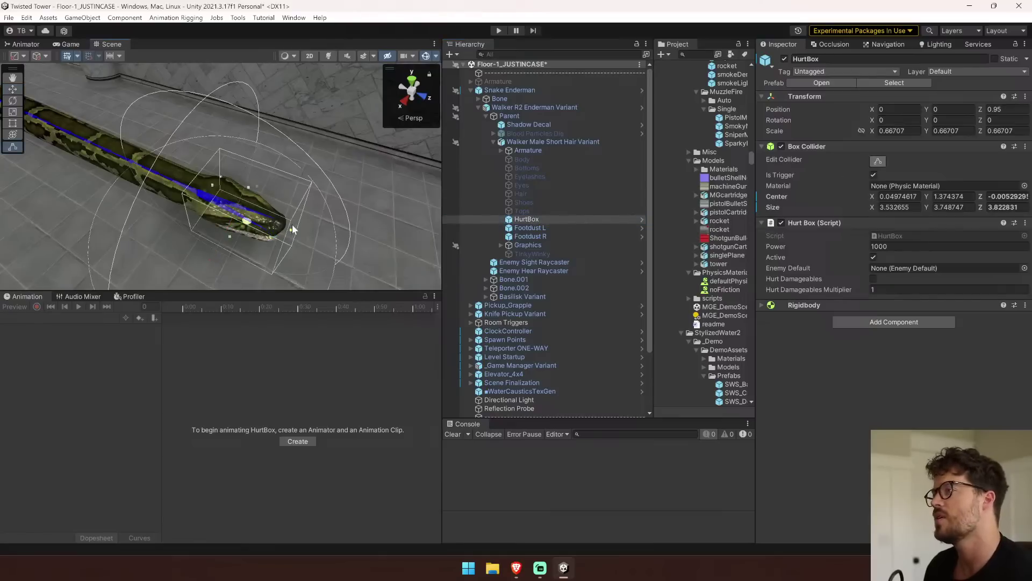
key(ctrl+s)
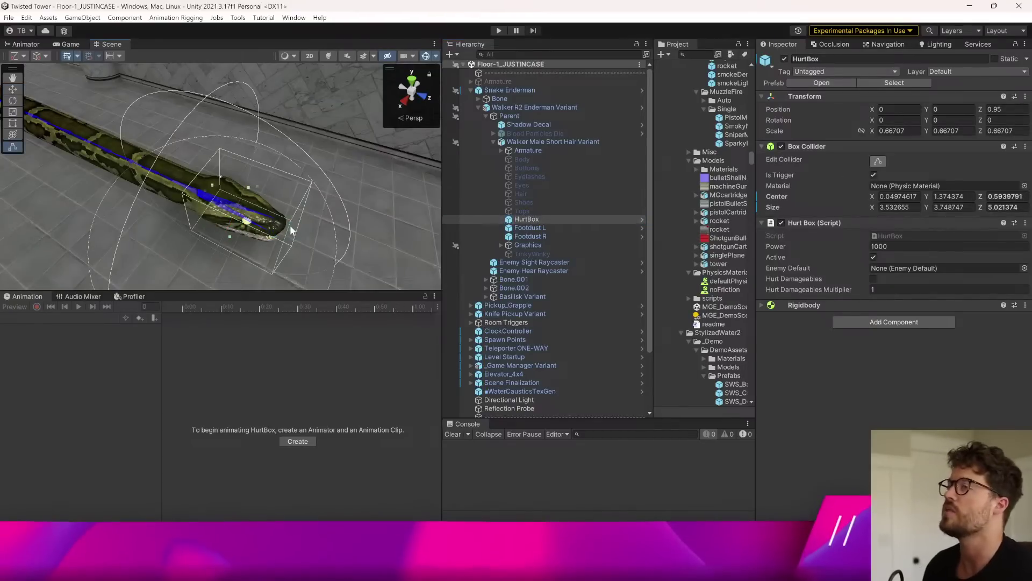
Examine the snake's body in the scene, check Bone.022's Hinge Joint settings and select the Snake Enderman root object.
double_click(531, 108)
right_drag(178, 140, 231, 62)
click(244, 179)
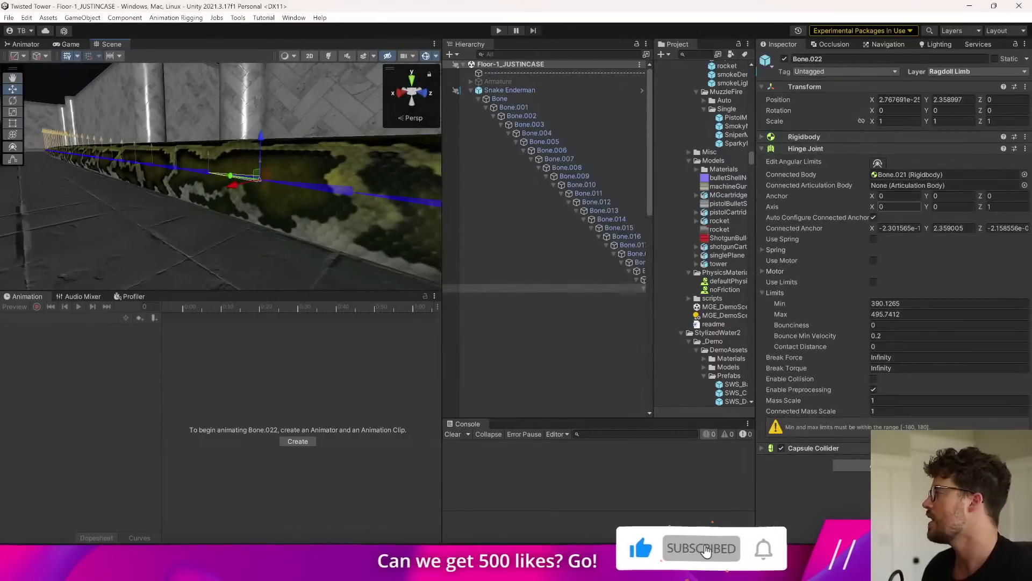
click(818, 149)
click(823, 160)
click(878, 175)
right_drag(264, 216, 355, 192)
middle_drag(359, 197, 401, 242)
click(510, 89)
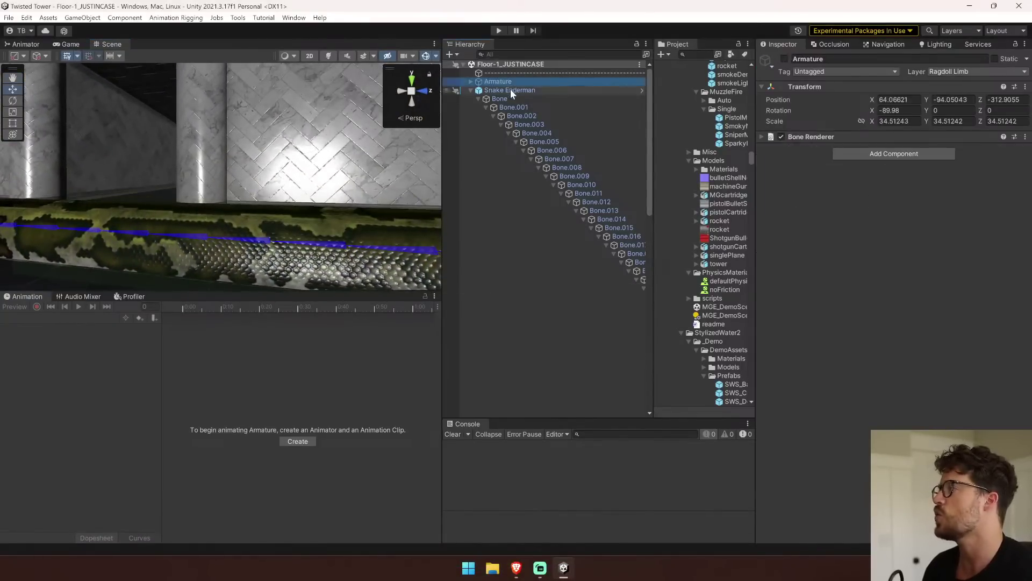
Rotate the Snake Enderman root slightly about its X axis, to about -0.415 degrees.
key(f)
key(w)
right_drag(476, 268, 805, 269)
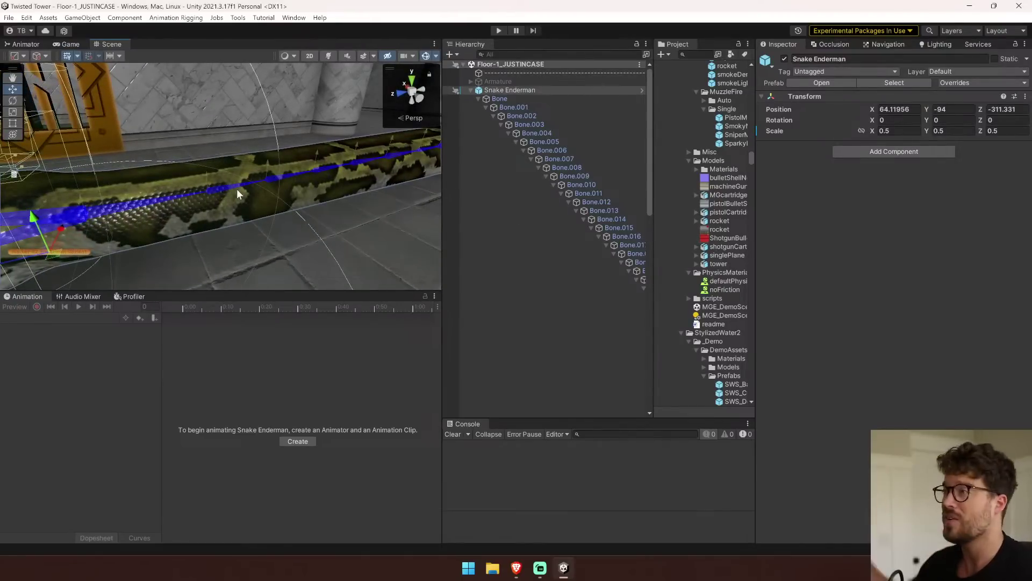
right_drag(237, 190, 410, 165)
key(s)
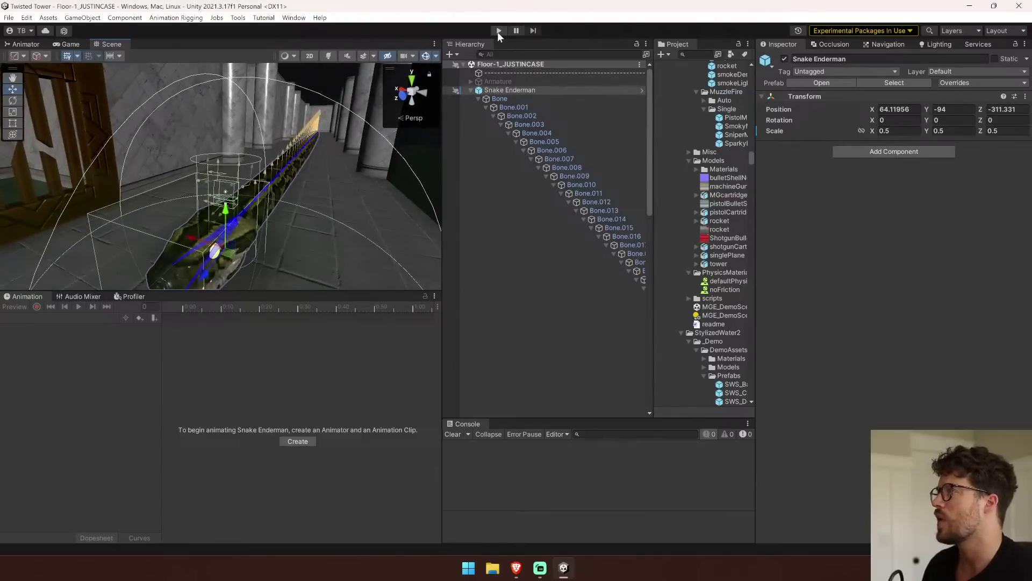
drag(218, 219, 222, 220)
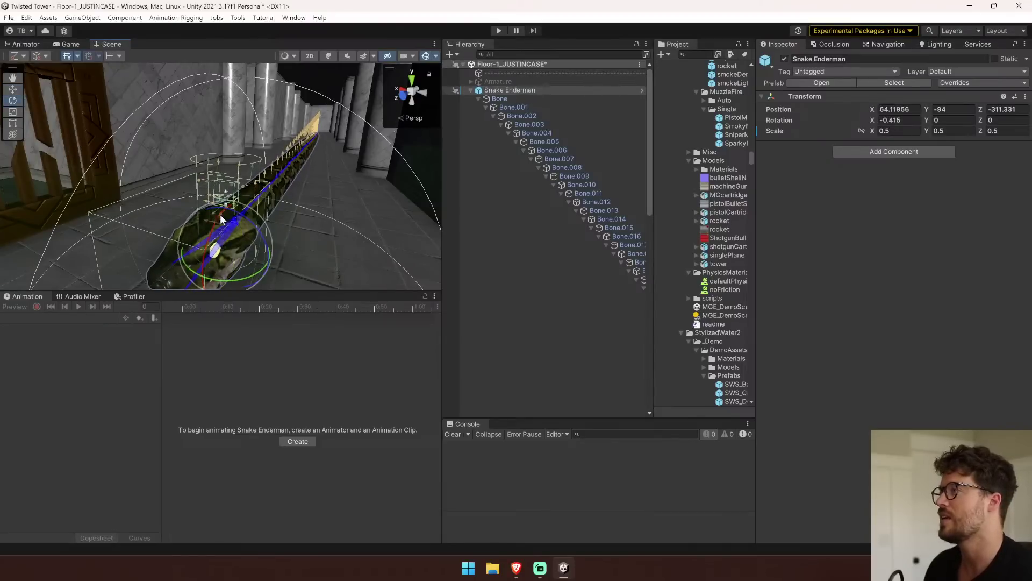
Start a play test and show the running level in an enlarged Scene view.
click(499, 31)
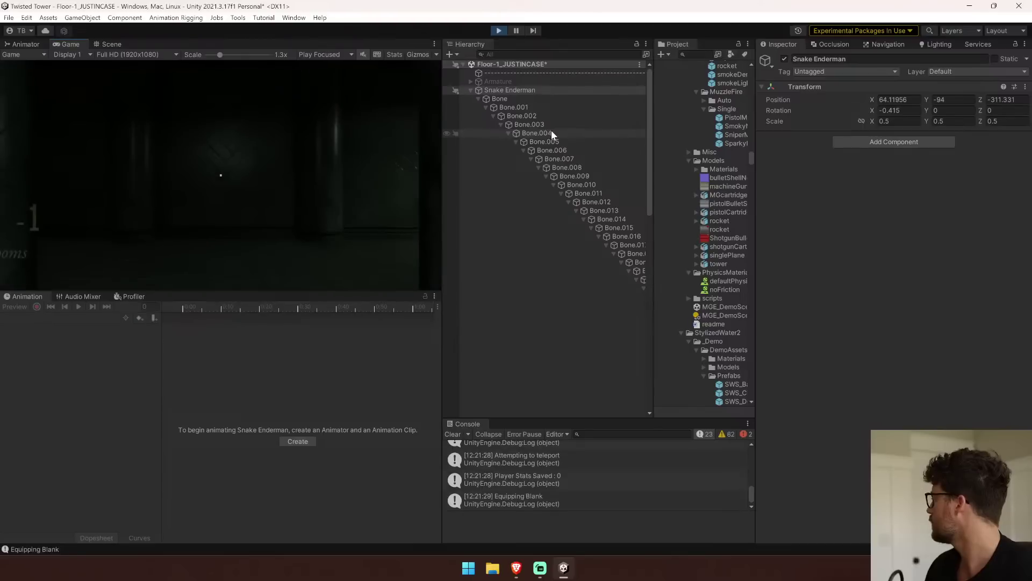
click(323, 140)
key(Escape)
drag(443, 177, 653, 183)
drag(551, 297, 558, 492)
click(114, 43)
Set the Snake Enderman root's X rotation to 0 while the play test runs.
right_drag(317, 177, 933, 140)
key(w)
click(918, 109)
drag(918, 110, 881, 110)
text(0)
Select Bone.022, check its Hinge Joint settings and examine how the snake's body follows the head in the running scene.
right_drag(529, 214, 618, 211)
click(404, 269)
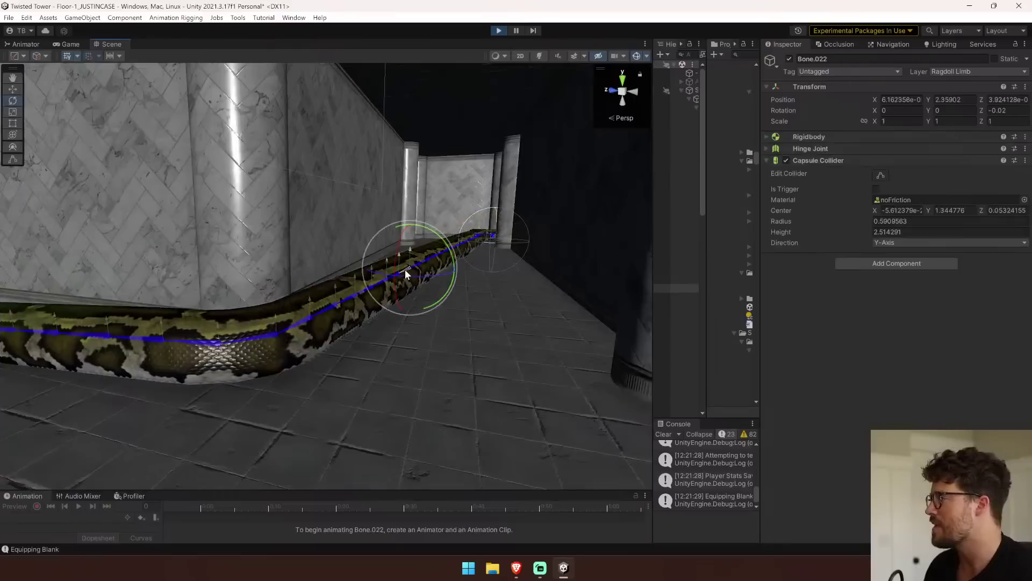
click(827, 149)
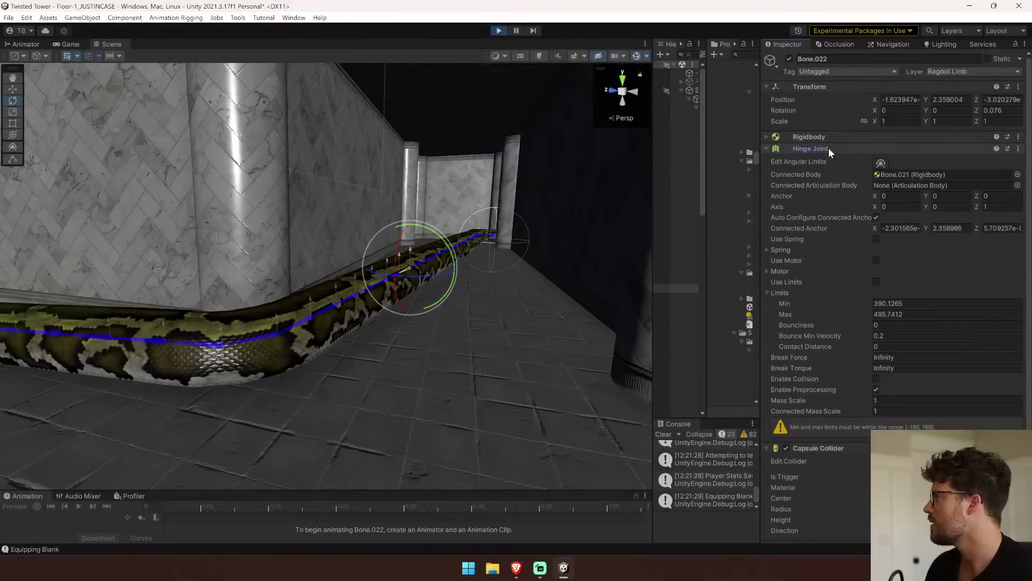
click(881, 163)
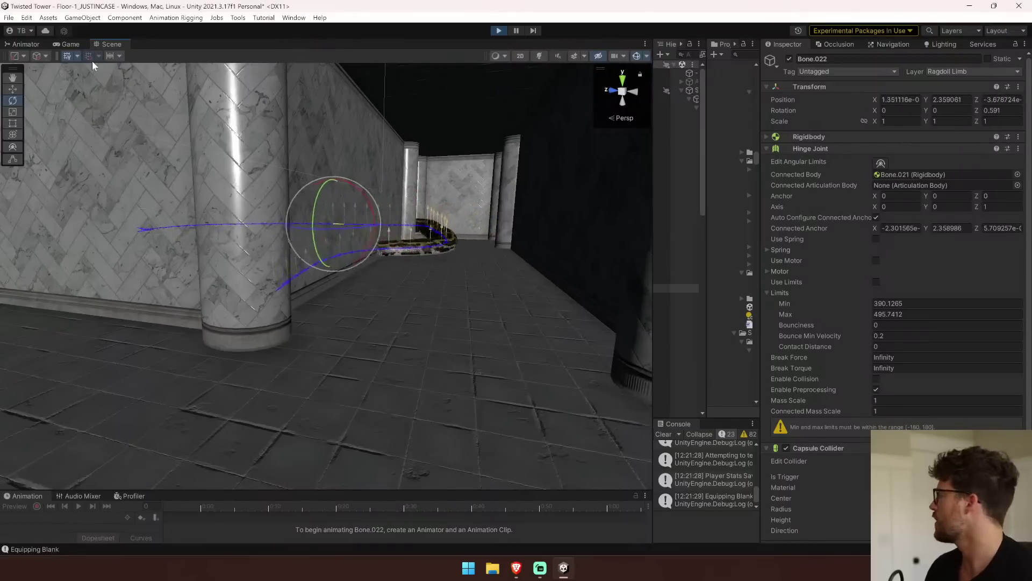
right_drag(178, 162, 841, 160)
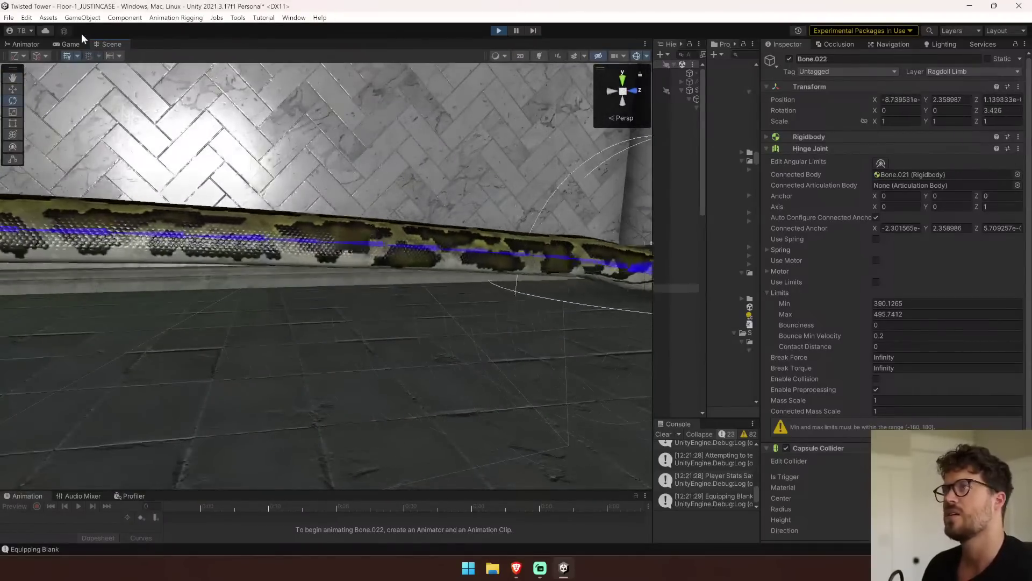
Walk the player through the dark corridors in the Game view until the snake is met, testing its attack.
click(70, 44)
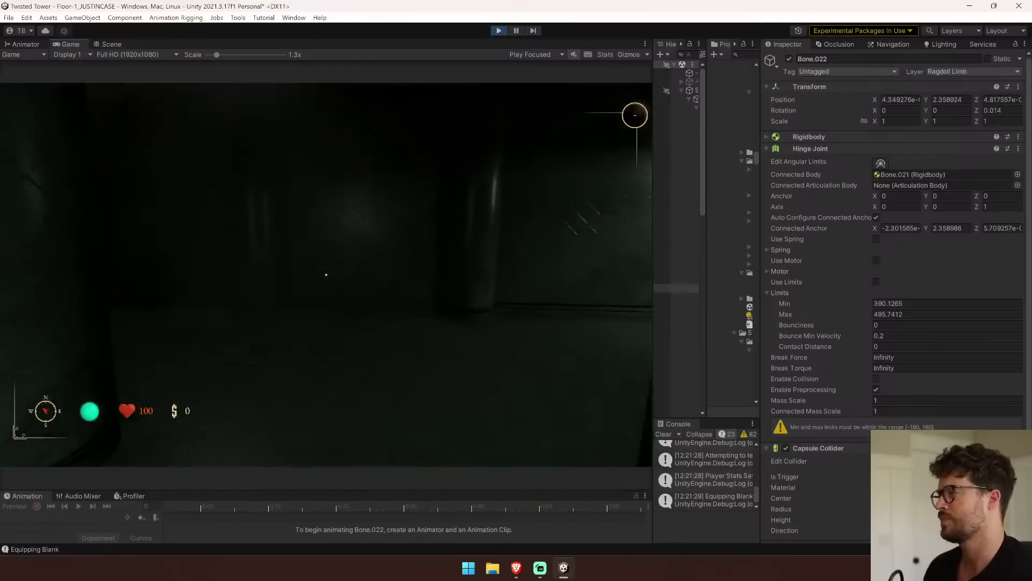
key(shift+w)
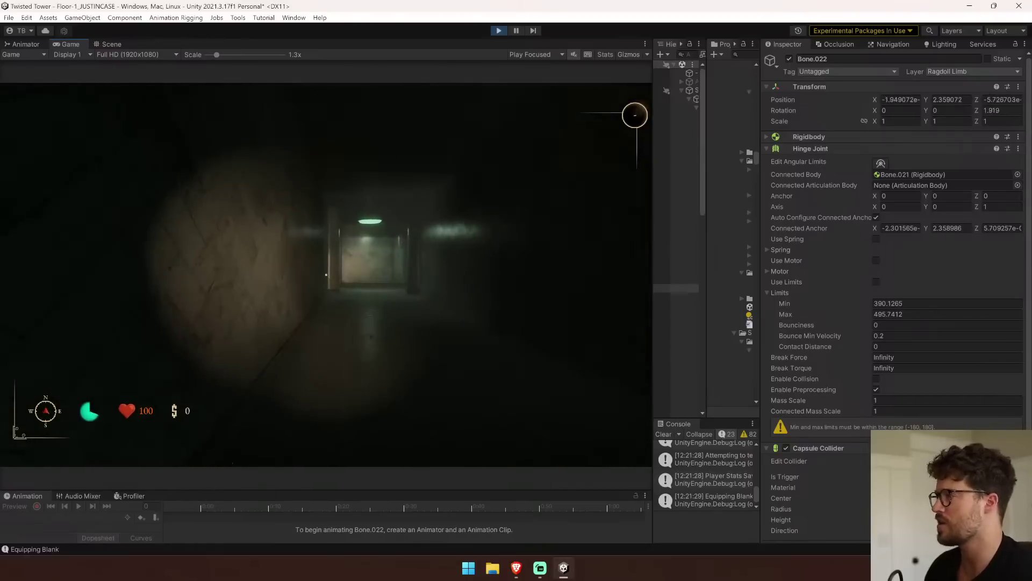
key(w)
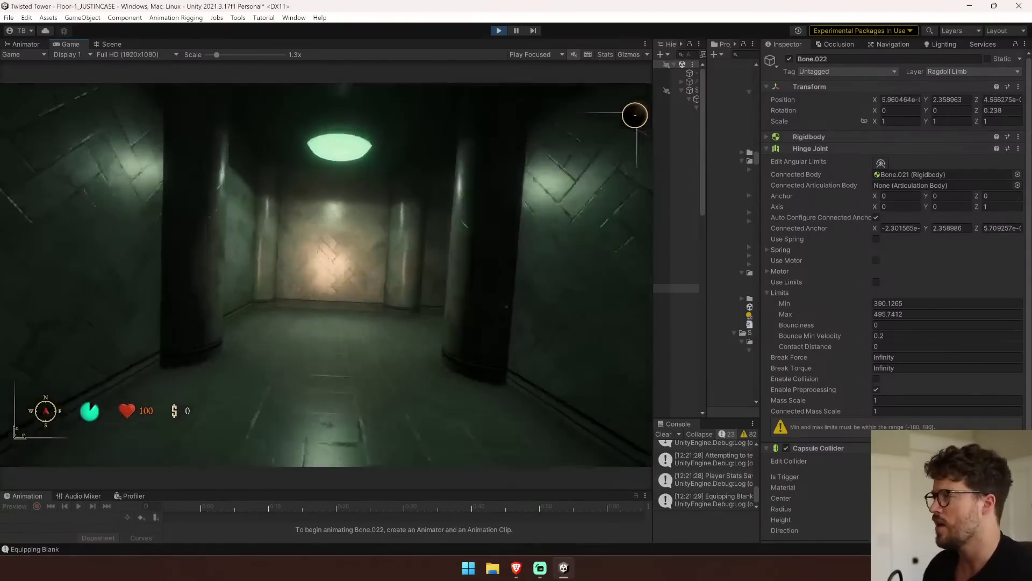
key(w)
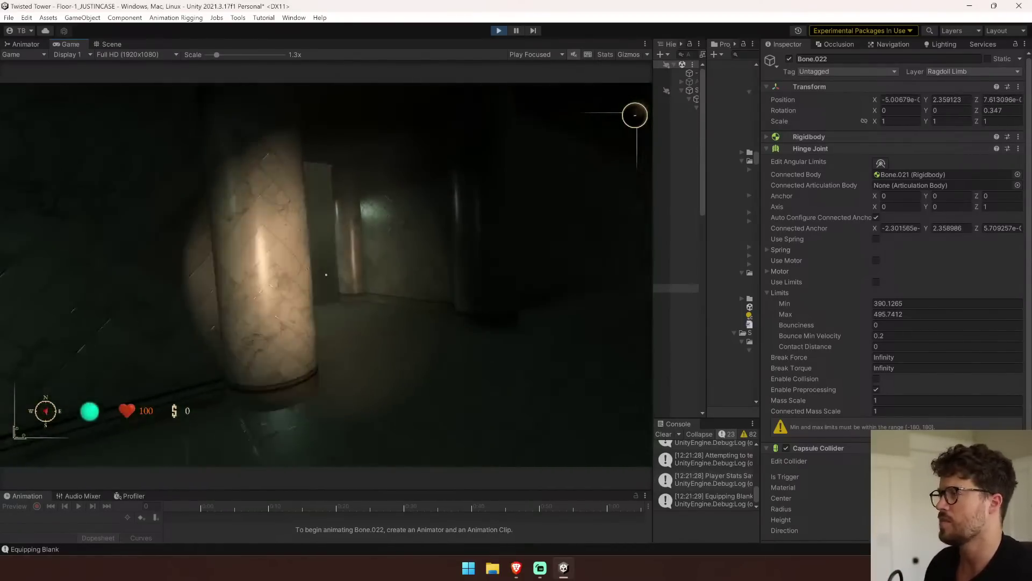
key(w)
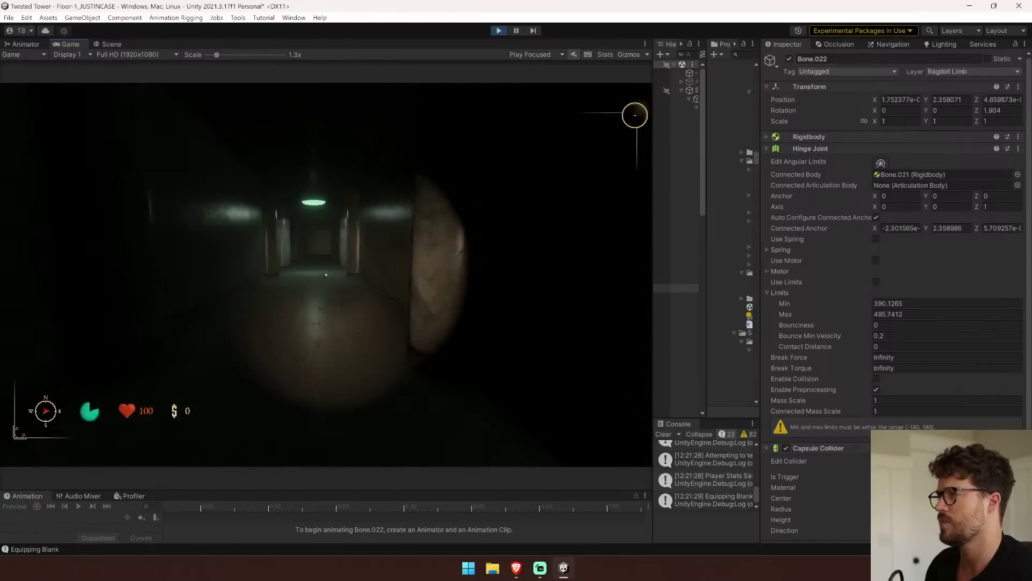
key(w)
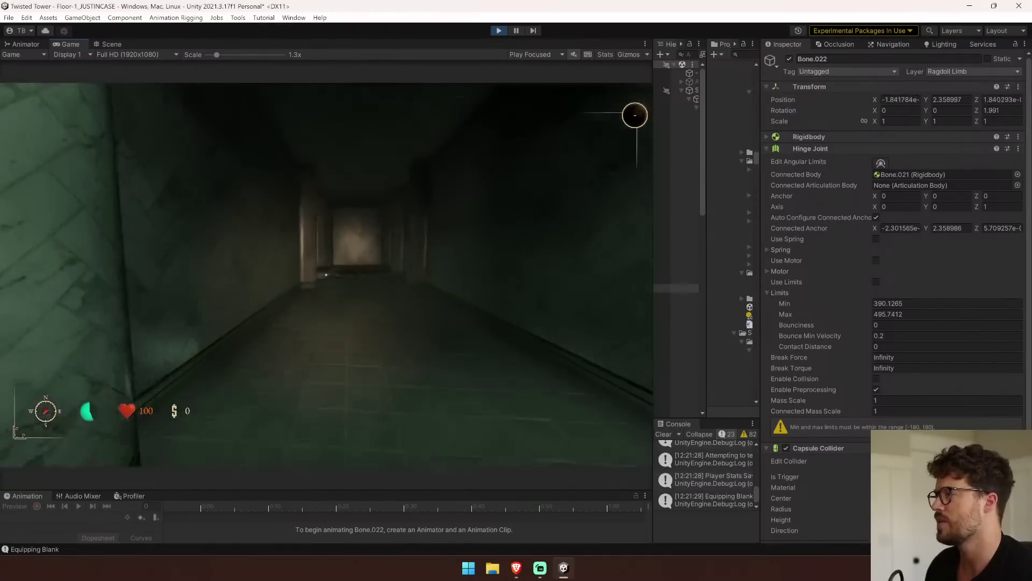
key(w)
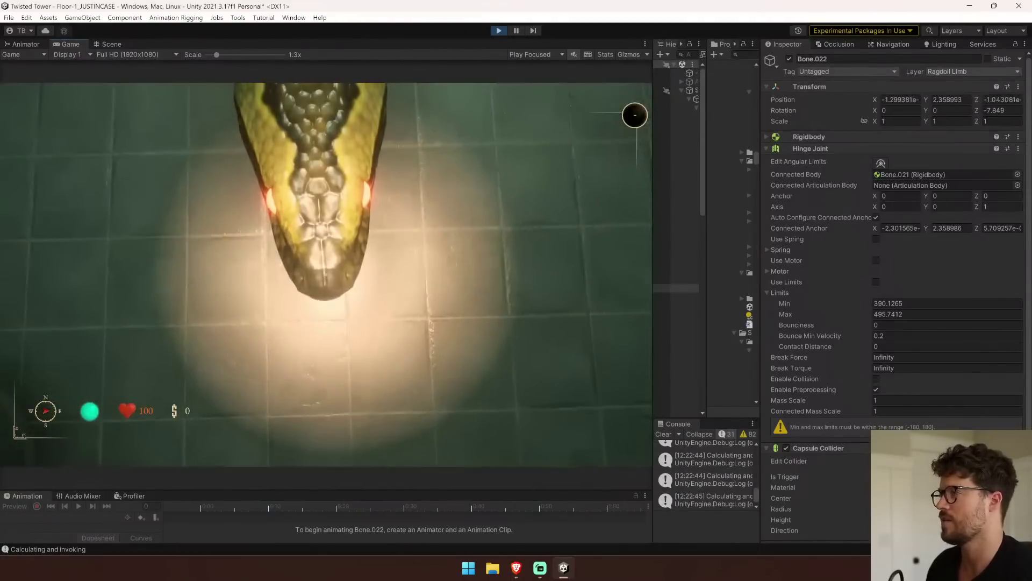
Release the game controls, search the widened object hierarchy for "hurtb" and stop the play test.
key(Escape)
drag(653, 221, 359, 202)
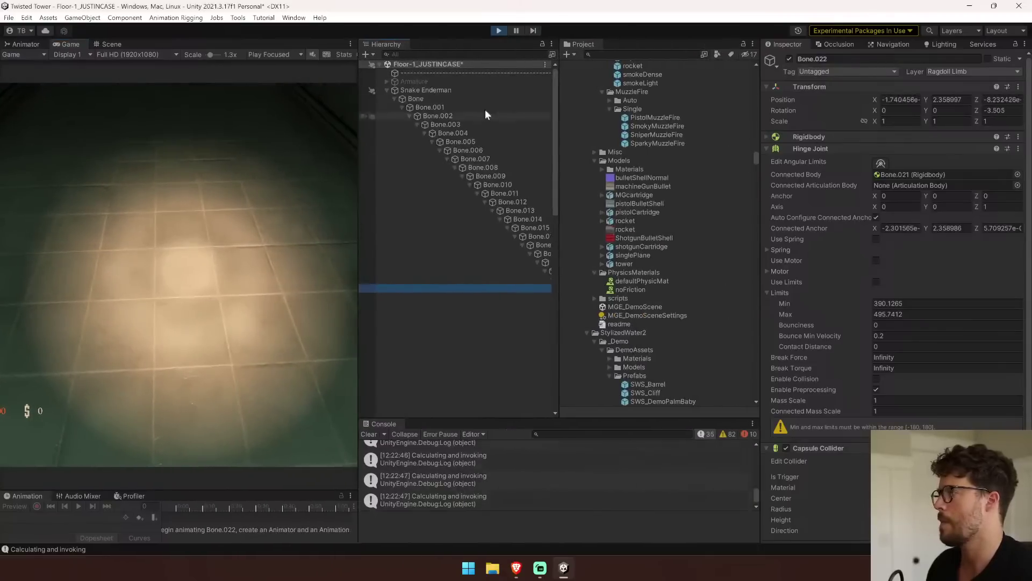
text(hurtb)
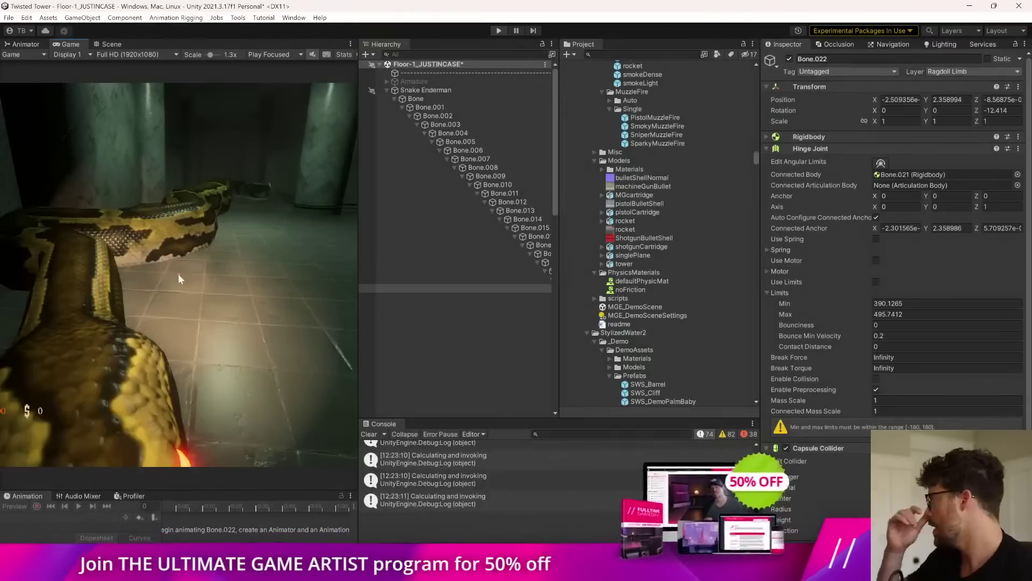
key(ctrl+p)
Collapse the Bone.001 chain and select the HurtBox under Walker Male Short Hair Variant to check its settings.
click(471, 90)
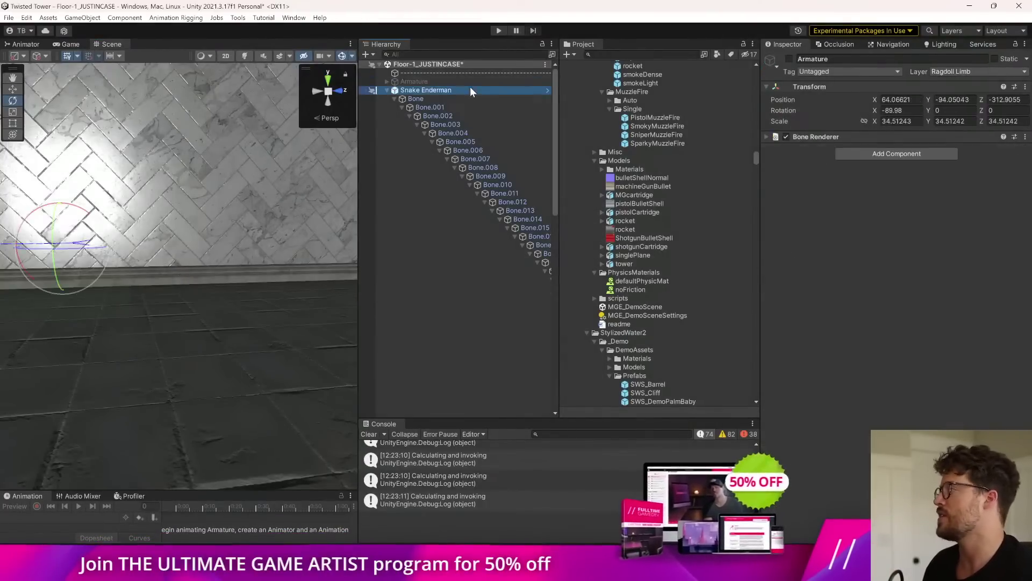
click(445, 107)
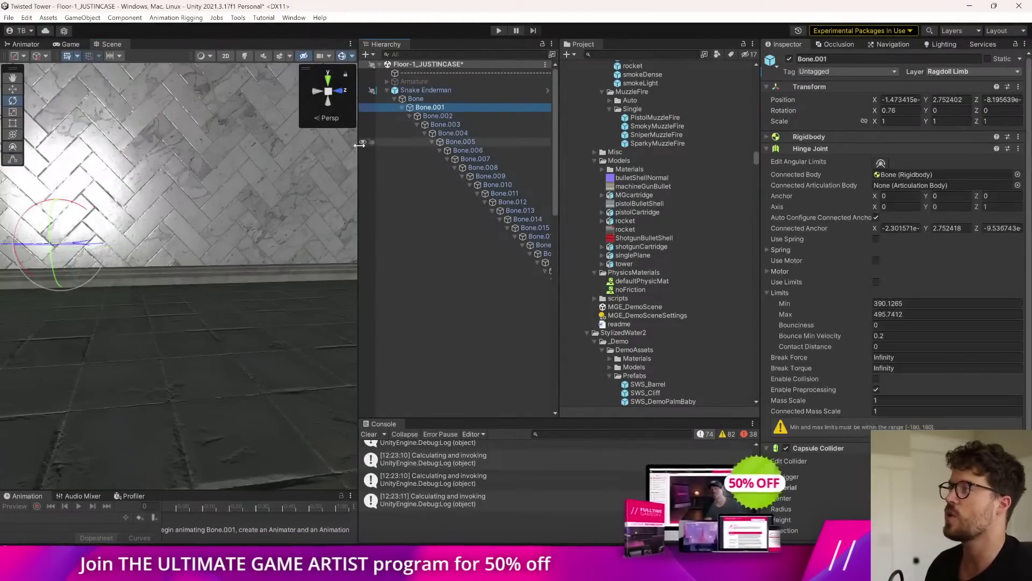
drag(359, 144, 188, 156)
click(232, 108)
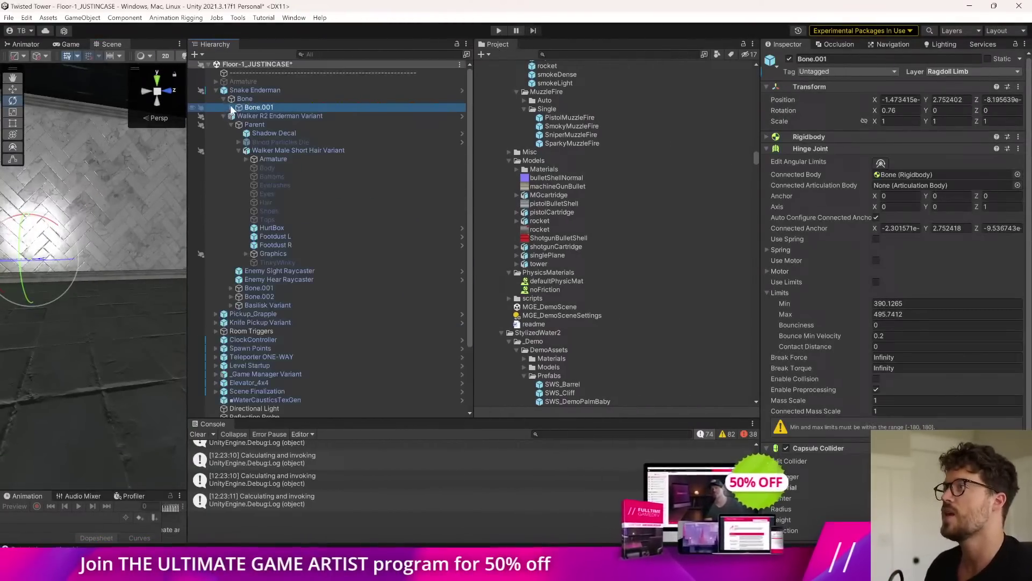
click(297, 228)
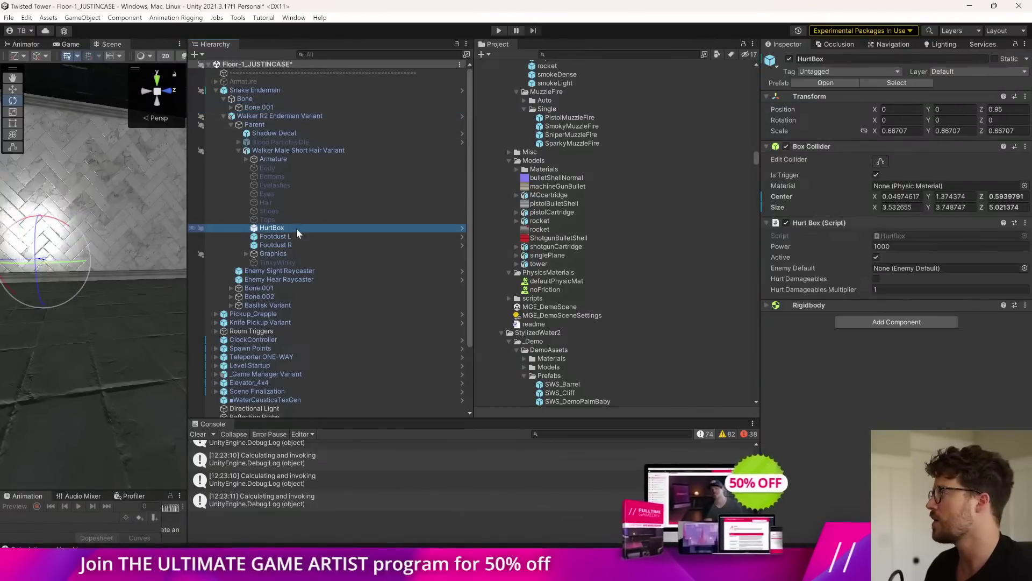
Run a short play test, check the HurtBox's active state at runtime and stop the test.
click(499, 30)
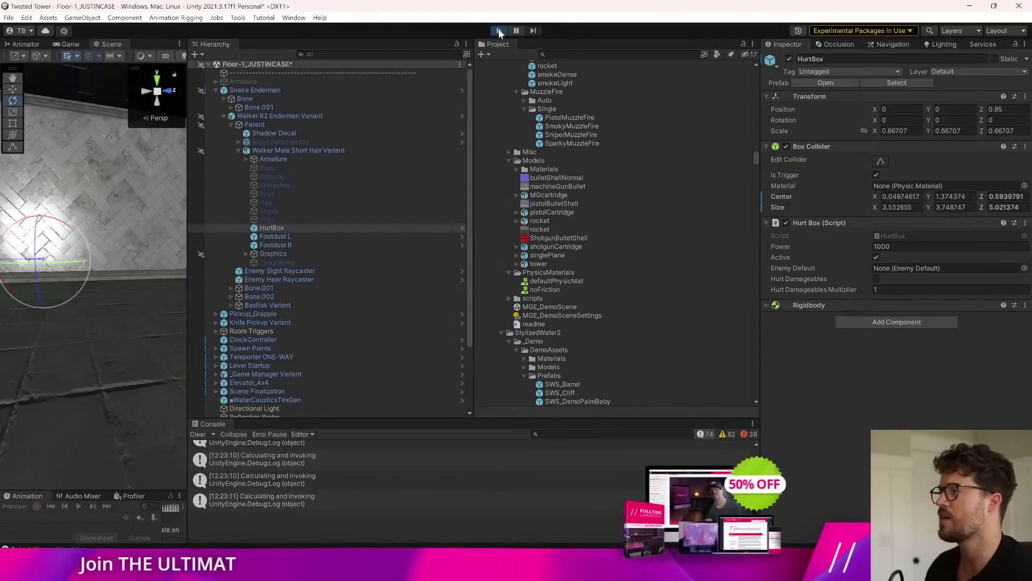
click(321, 237)
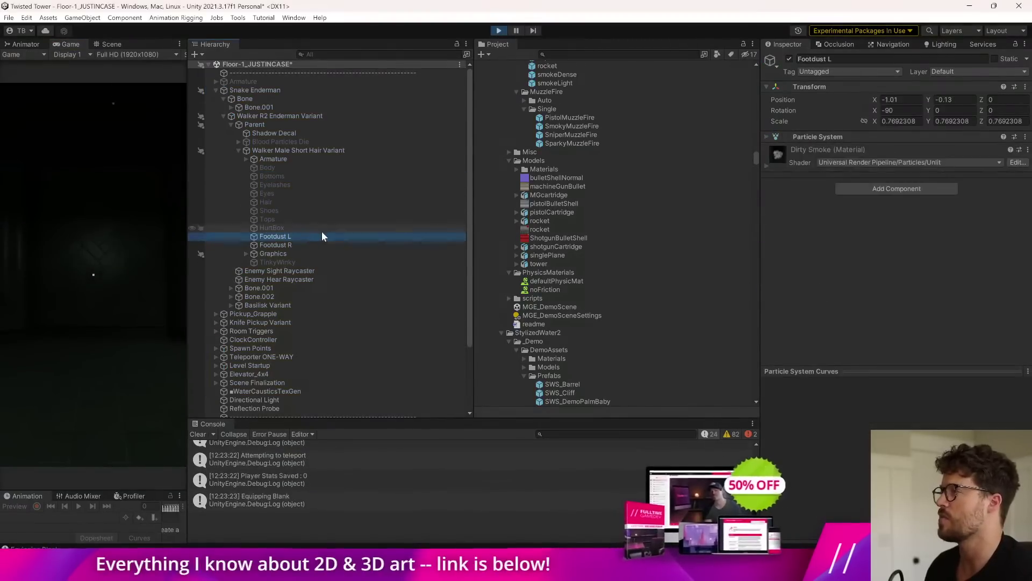
click(325, 229)
drag(185, 366, 359, 365)
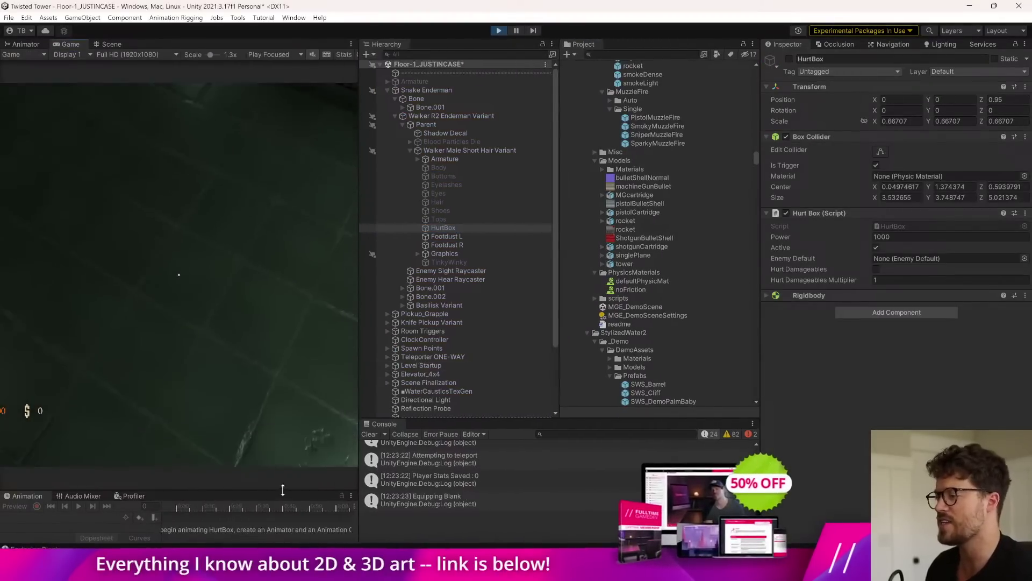
drag(283, 491, 325, 322)
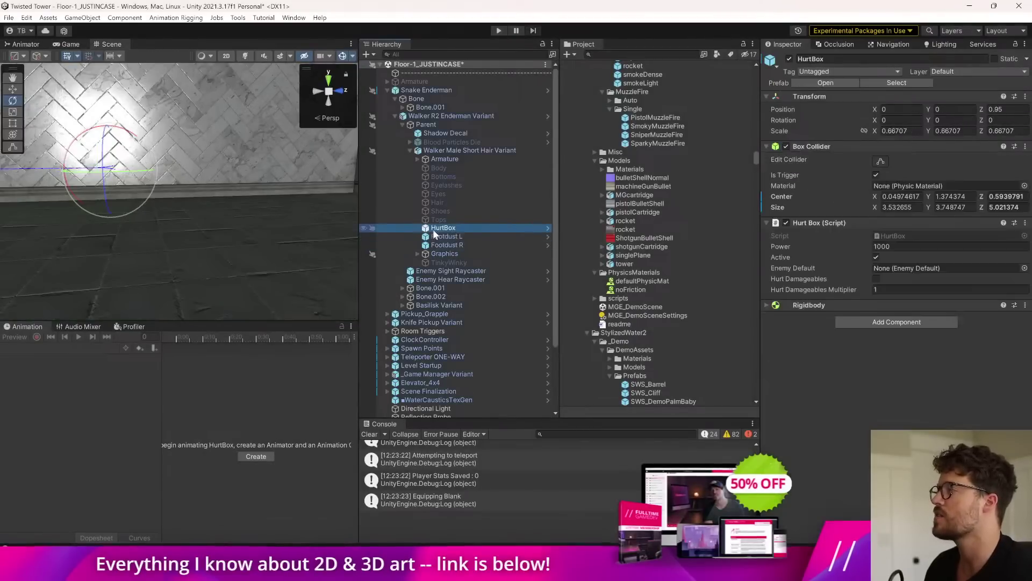
Try to move HurtBox out of its prefab, then copy it and deactivate the original.
drag(446, 111, 447, 113)
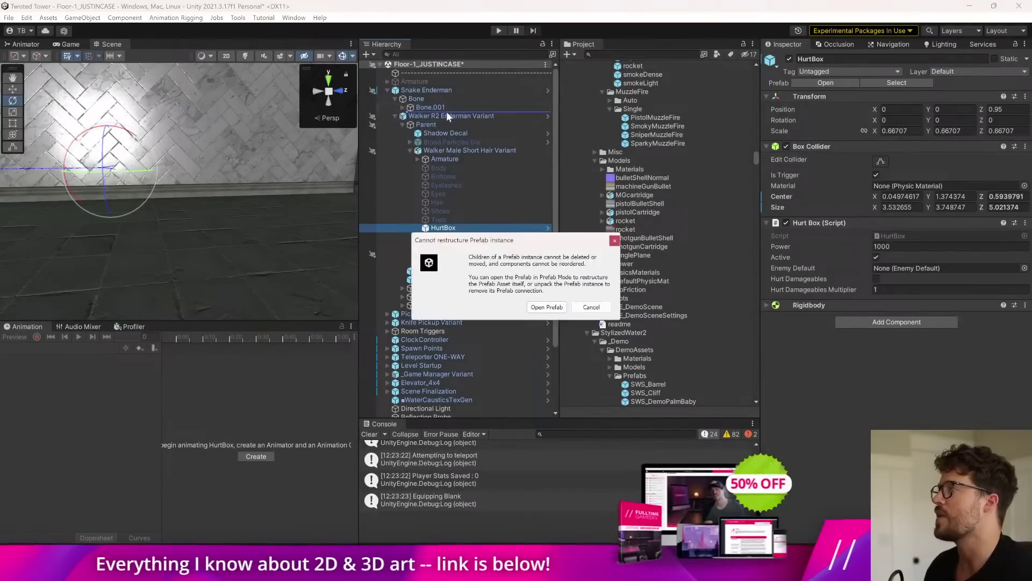
click(576, 307)
click(447, 237)
click(449, 230)
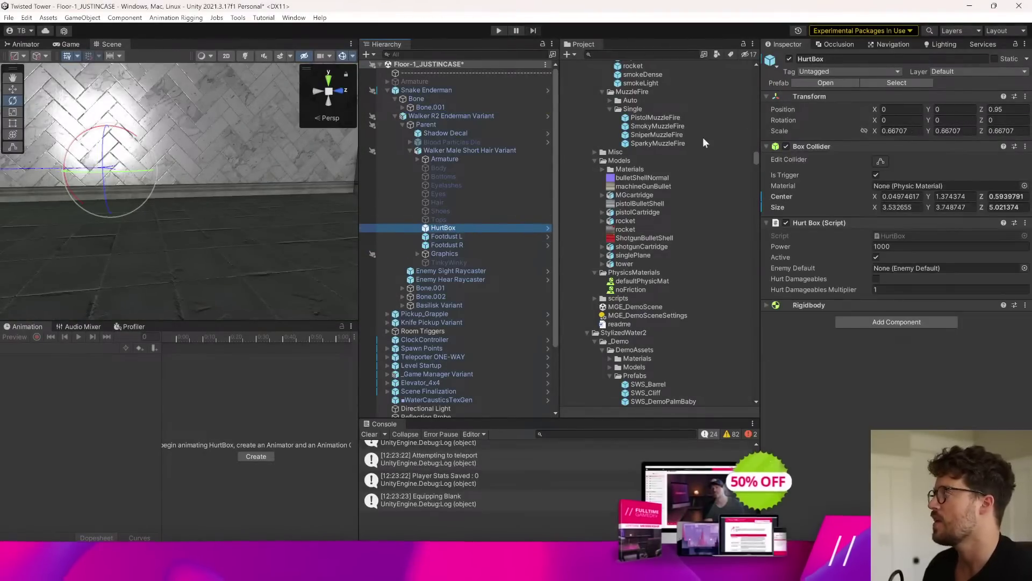
click(789, 59)
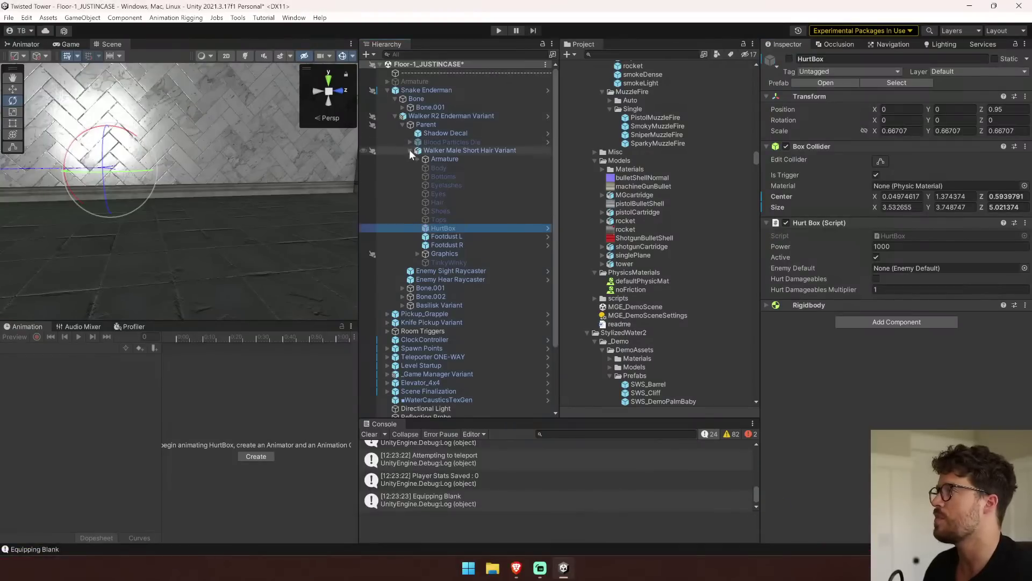
Paste the copied HurtBox directly under Snake Enderman, beside the Walker R2 Enderman Variant.
click(396, 116)
click(434, 116)
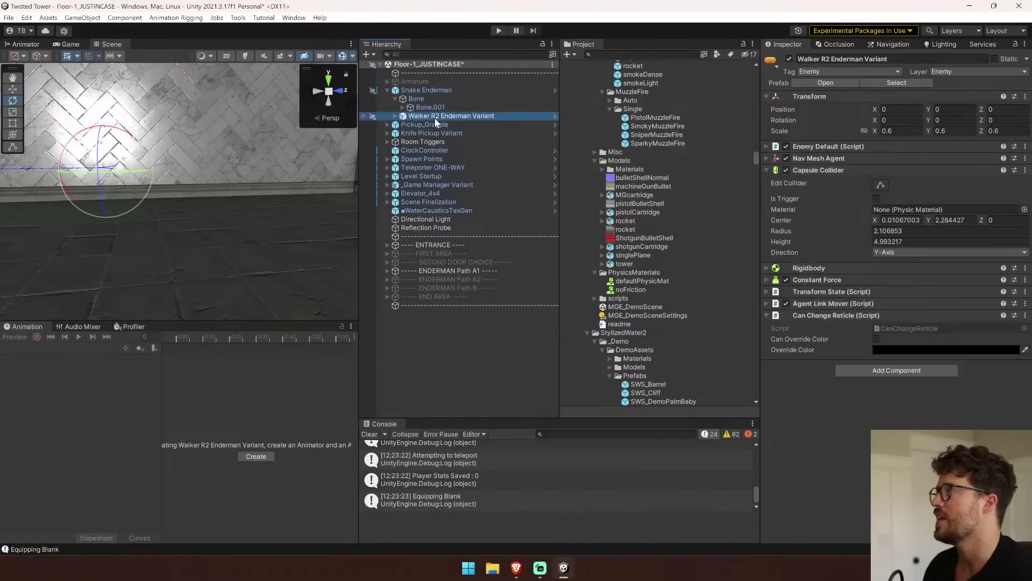
key(ctrl+v)
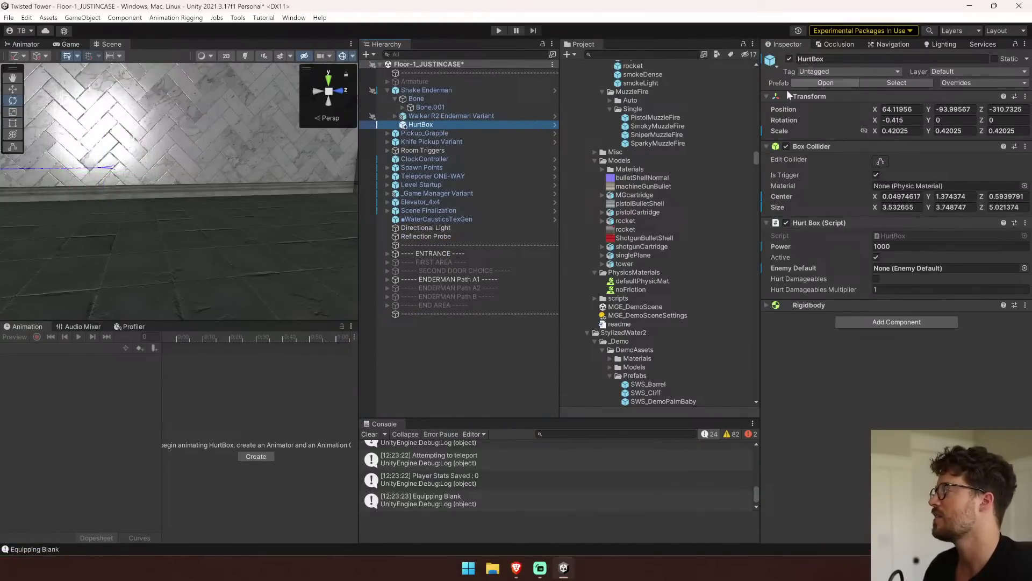
Set the pasted HurtBox's position and rotation to 0 and its scale to 1 on all axes, and save the scene.
key(f)
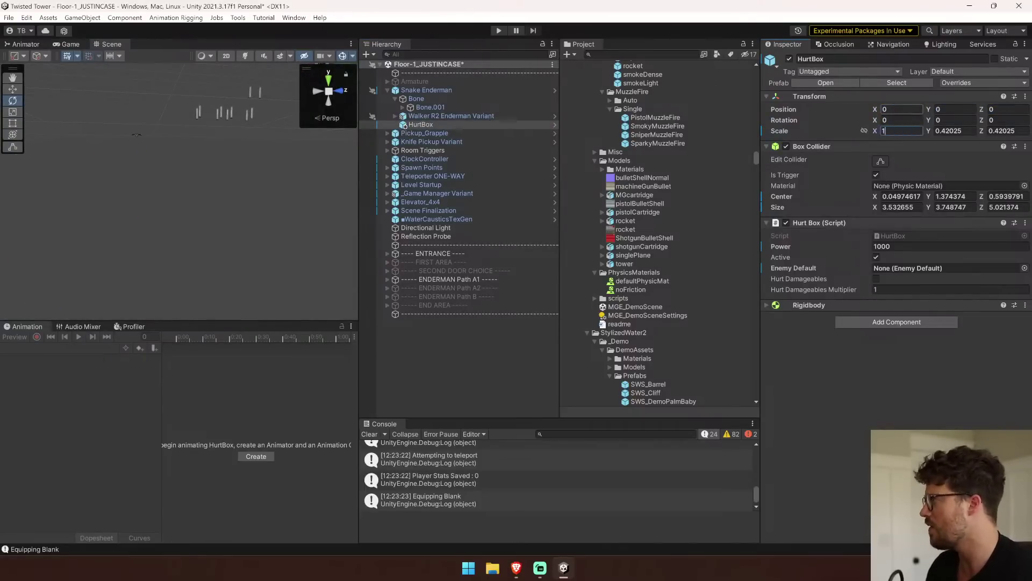
click(480, 132)
click(451, 126)
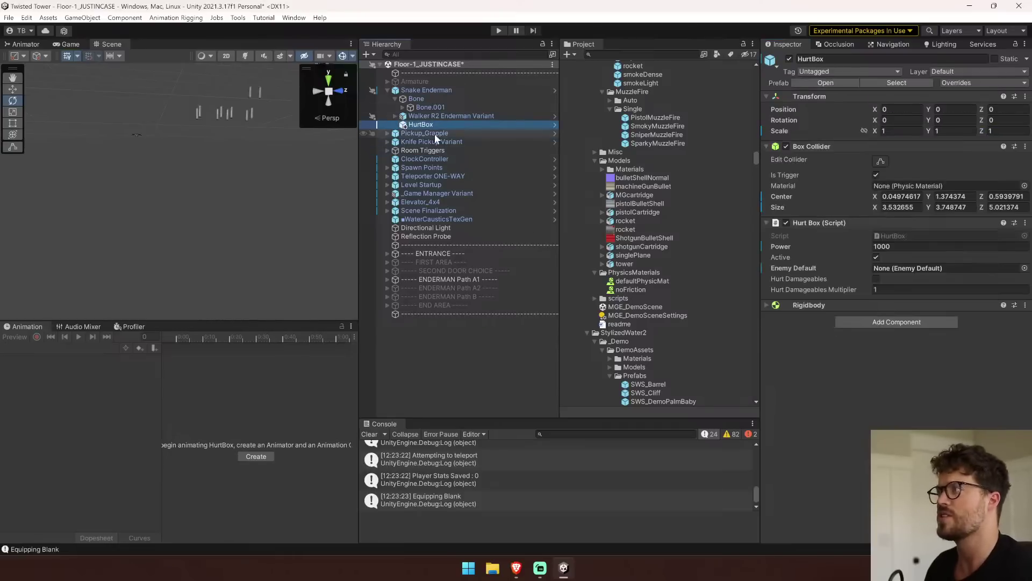
key(f)
right_drag(241, 217, 465, 106)
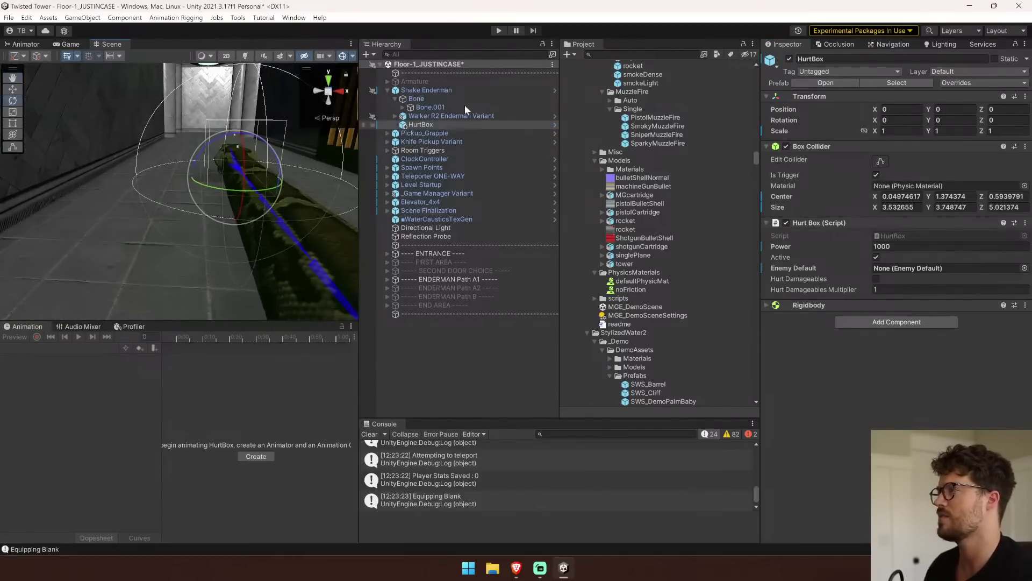
Start a play test, switch on the flashlight and widen the game view.
click(500, 31)
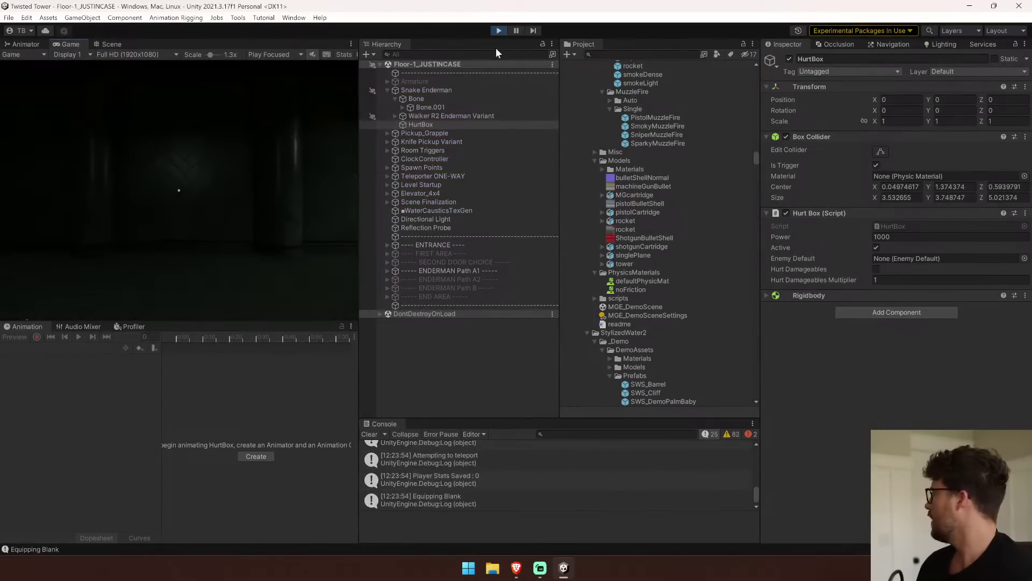
click(321, 174)
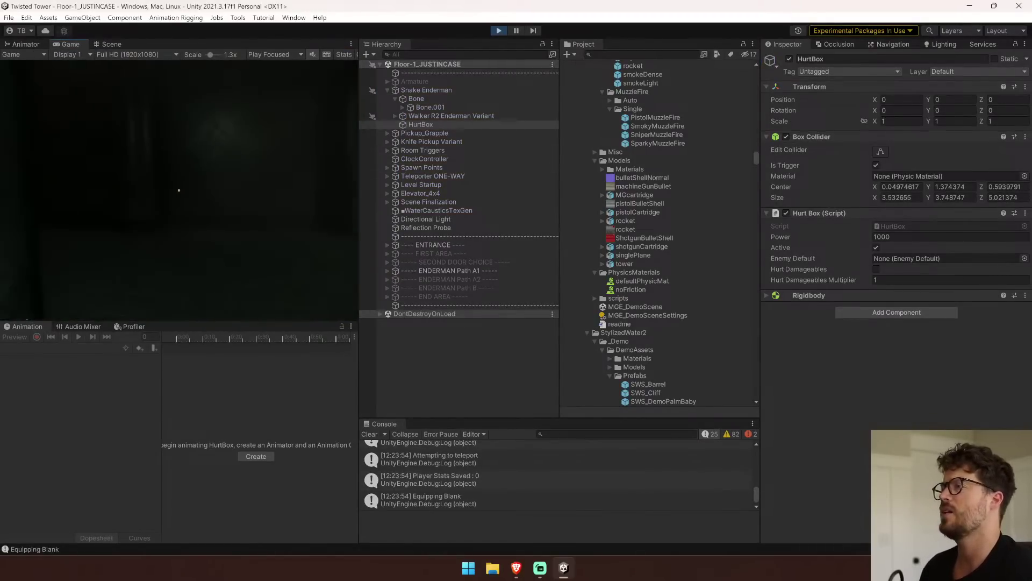
key(f)
key(w)
key(w)
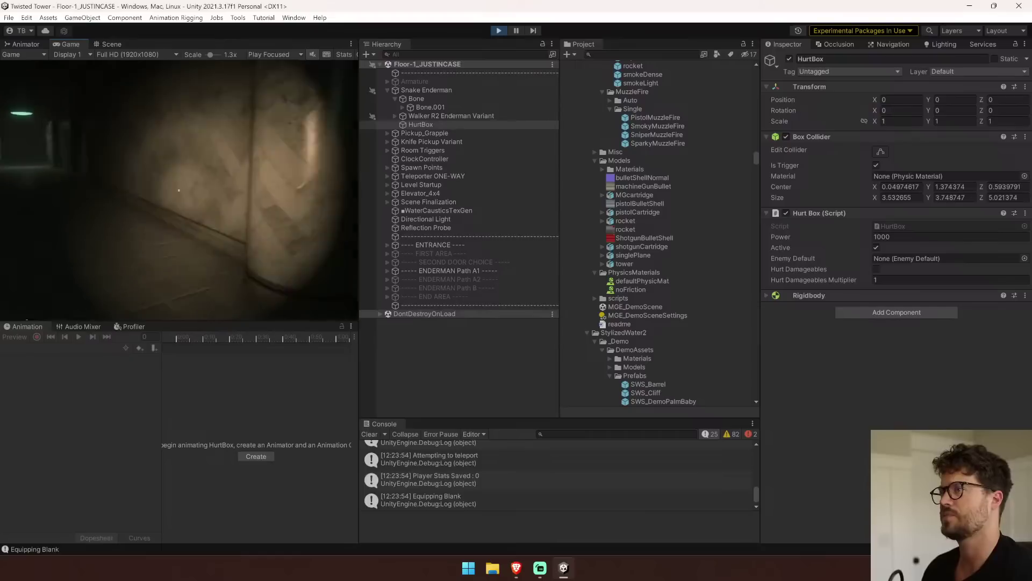
key(w)
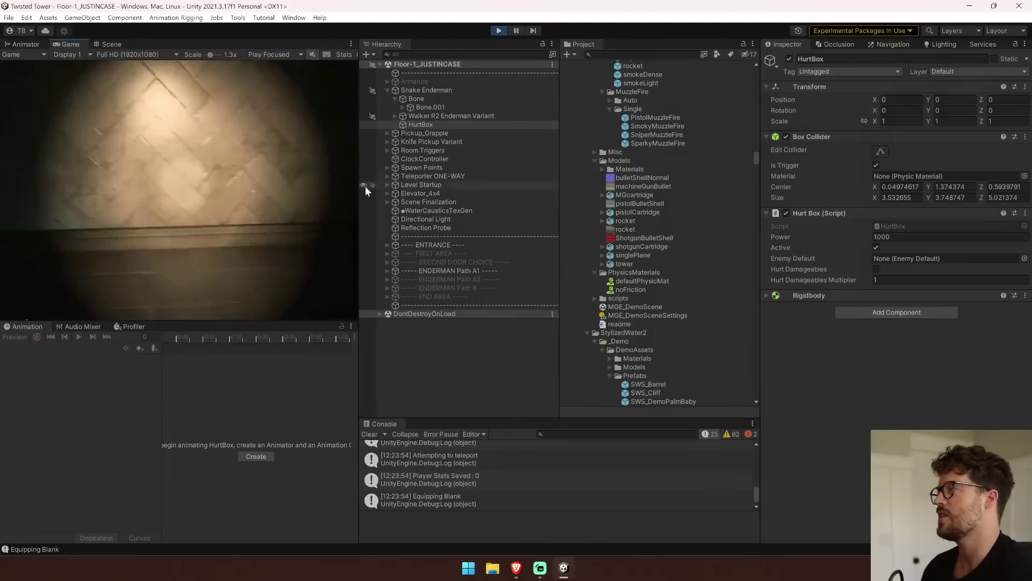
drag(357, 187, 672, 207)
click(556, 206)
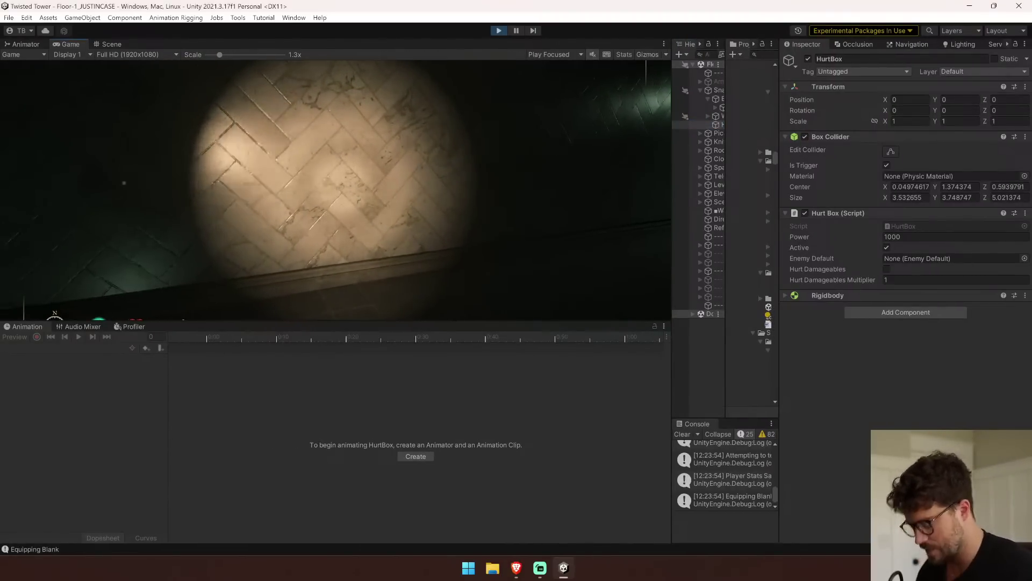
Walk down the corridor up to the snake's head, check whether the separate HurtBox damages the player, and stop the test.
key(w)
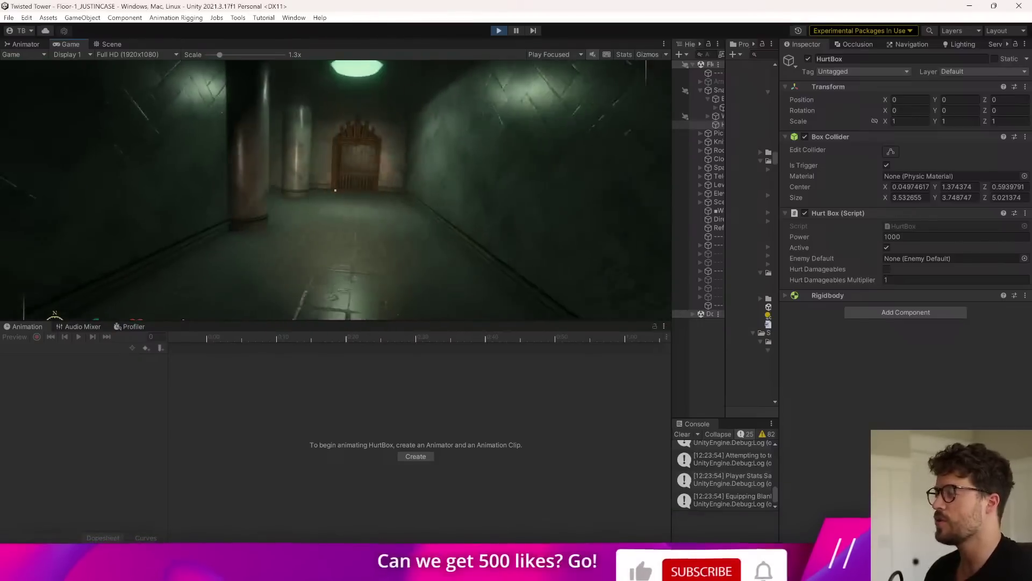
key(w)
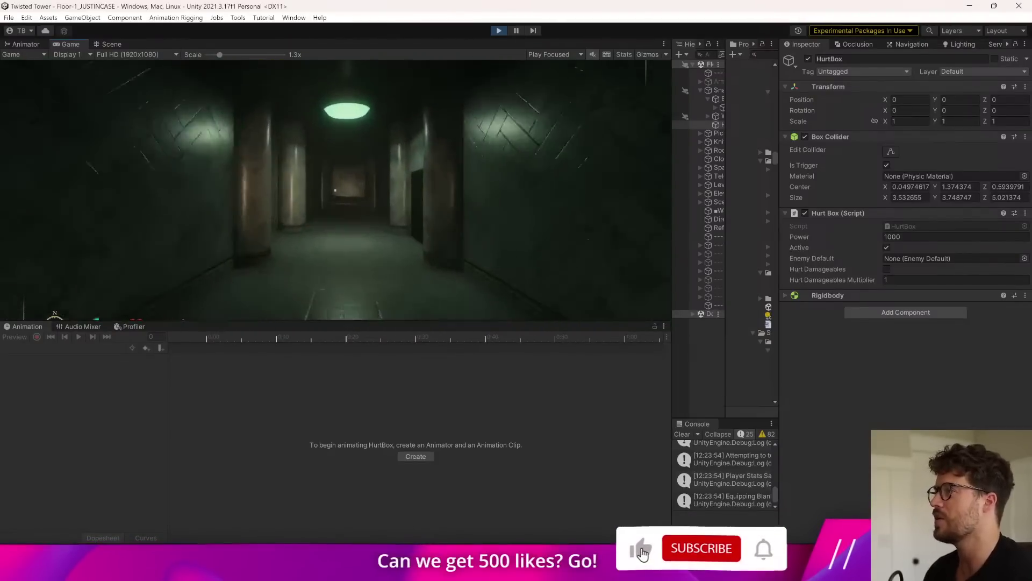
key(w)
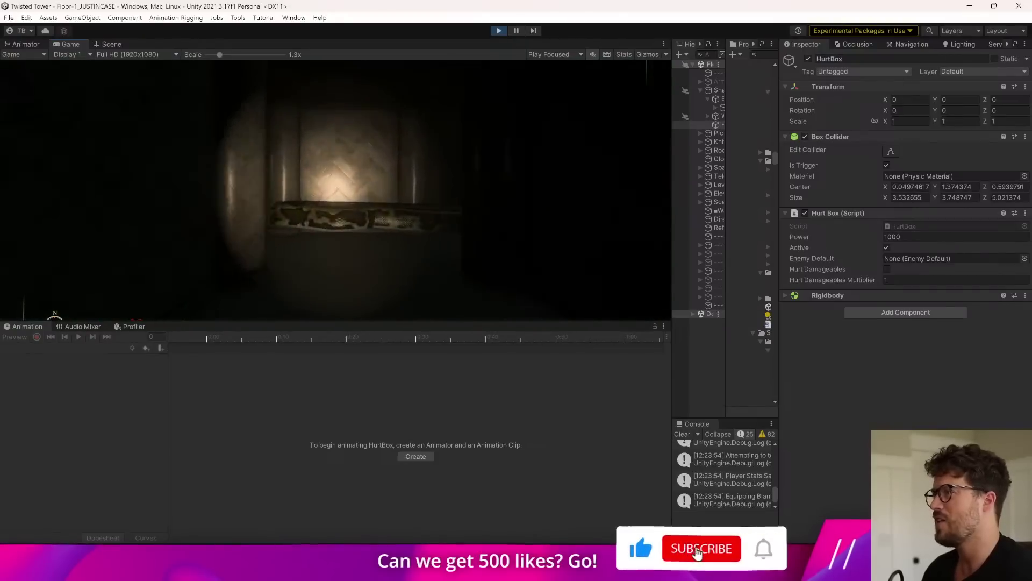
key(w)
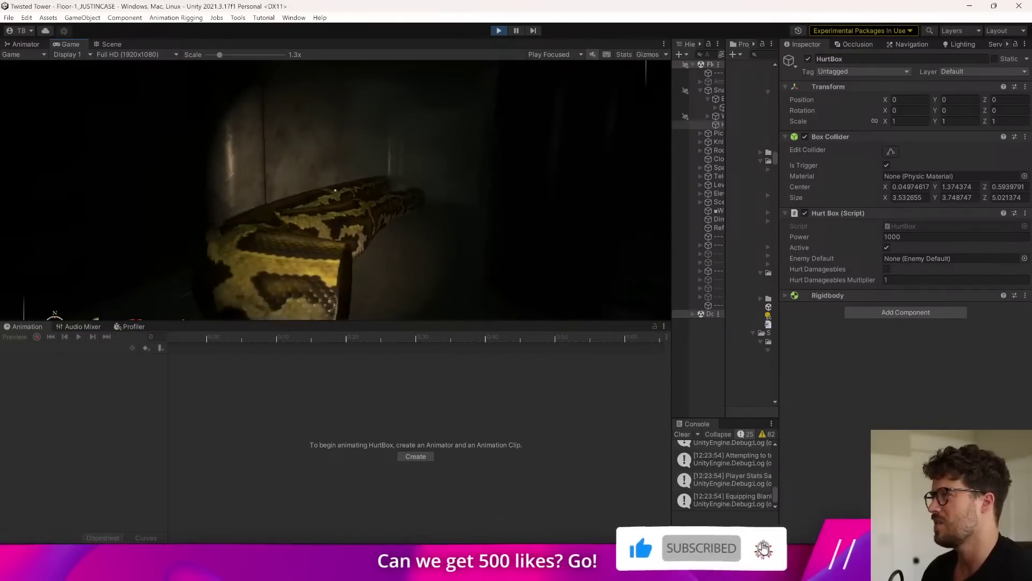
key(w)
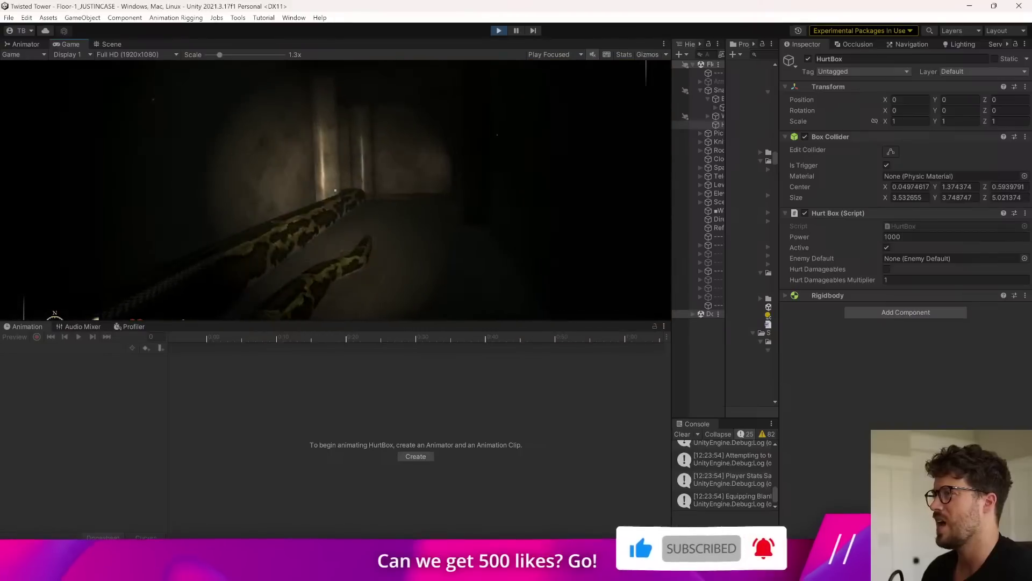
key(w)
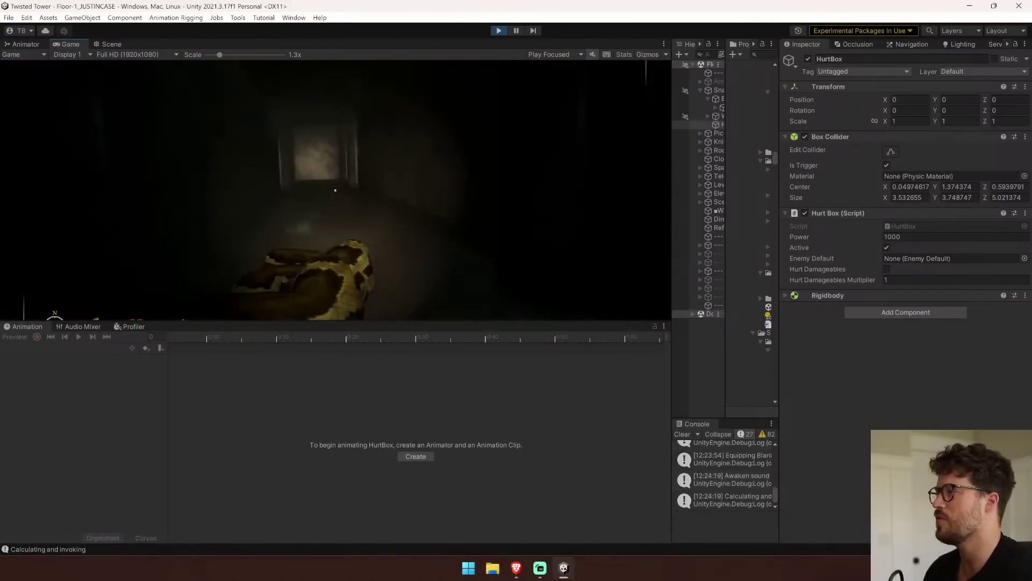
key(w)
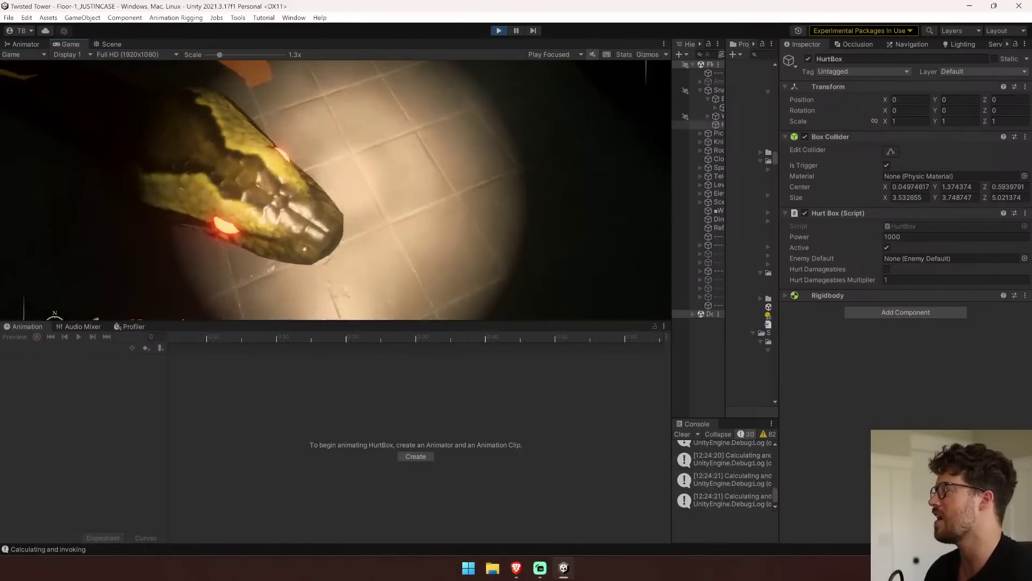
key(Escape)
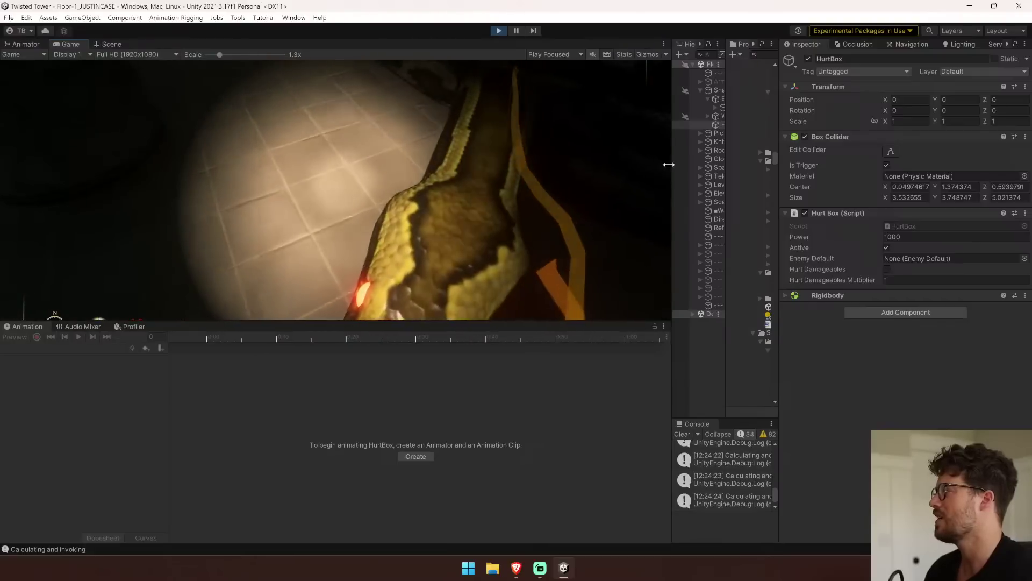
drag(671, 164, 424, 162)
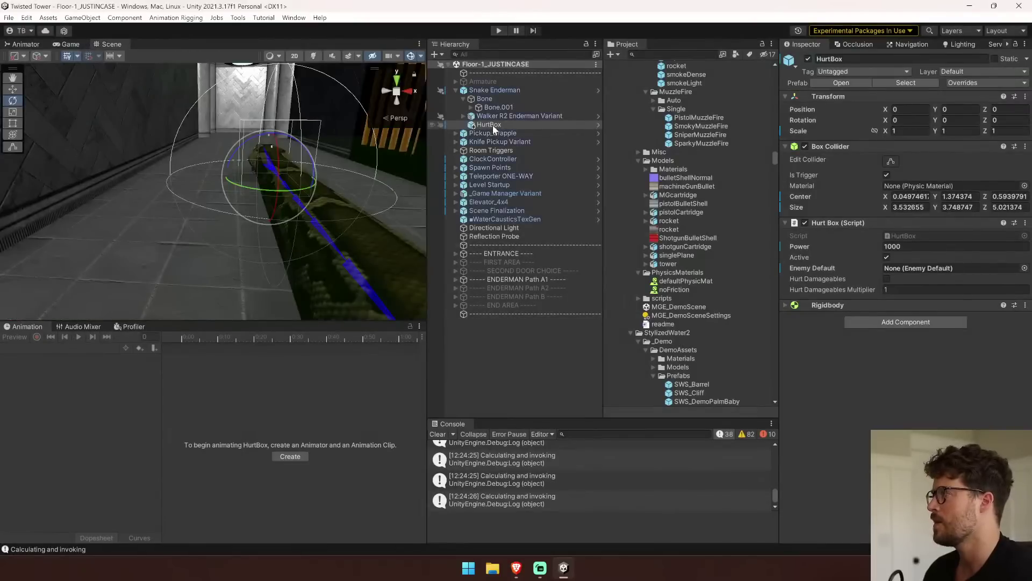
Move HurtBox inside the Walker R2 Enderman Variant and start a play test with an enlarged game view.
drag(493, 125, 511, 116)
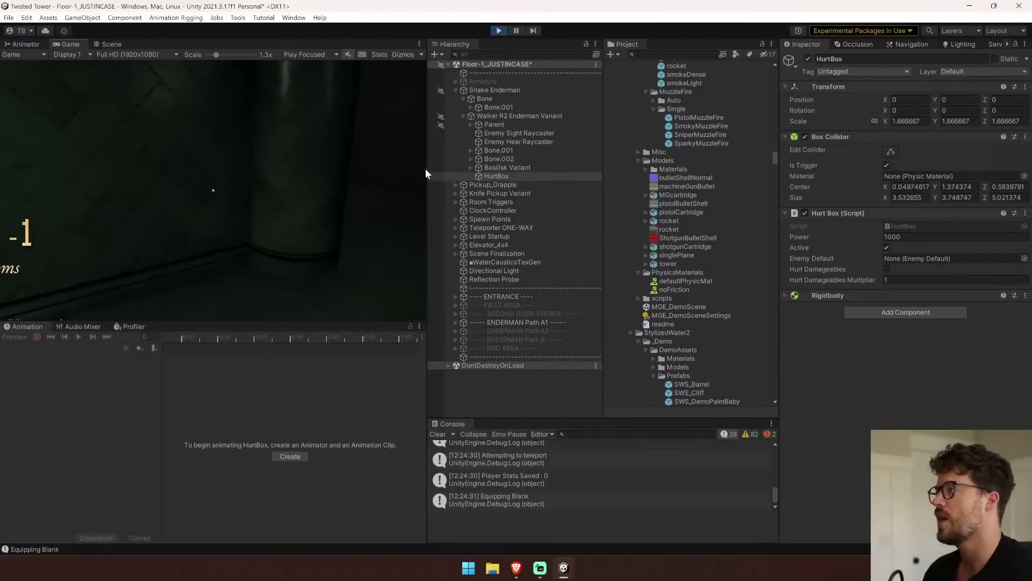
drag(425, 166, 647, 165)
drag(483, 318, 482, 432)
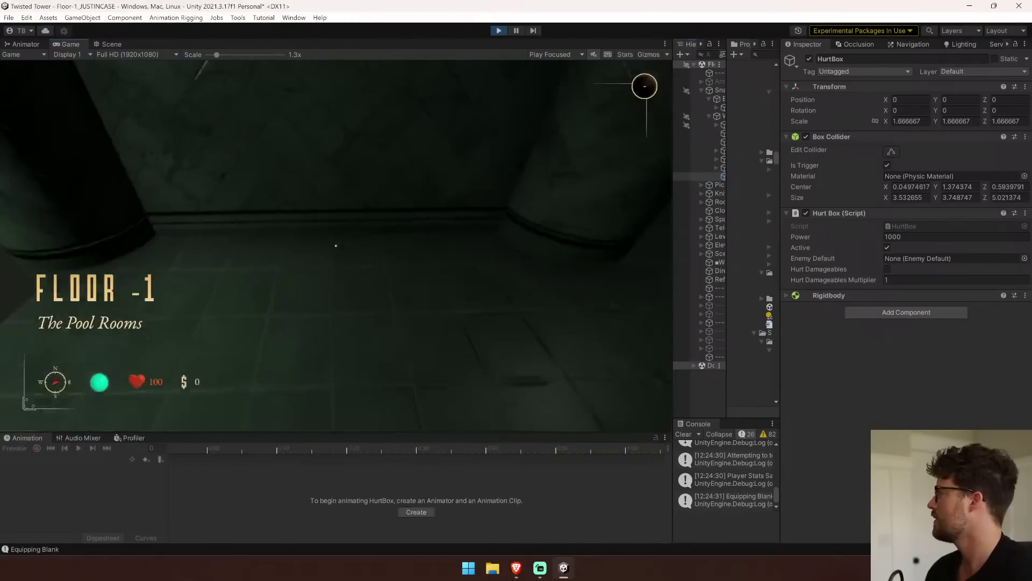
Run along the snake's body to its head, check whether the reparented HurtBox damages the player, and stop the test.
key(shift+w)
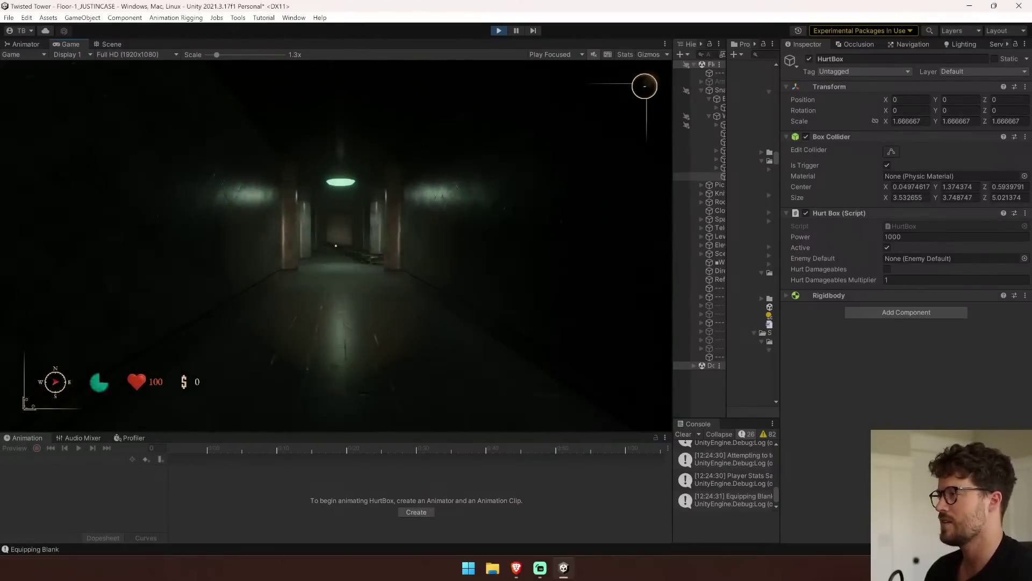
key(shift+w)
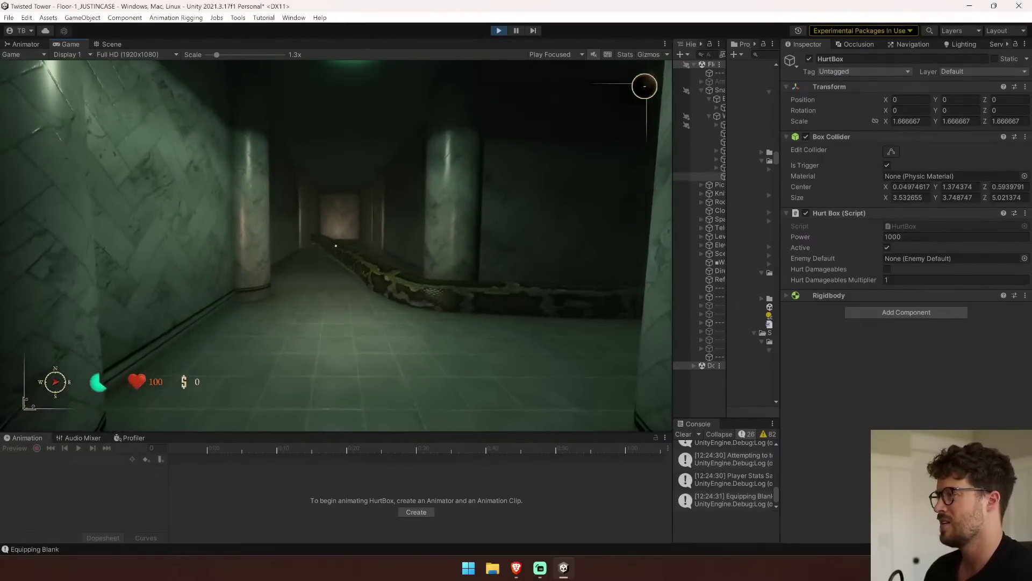
key(w)
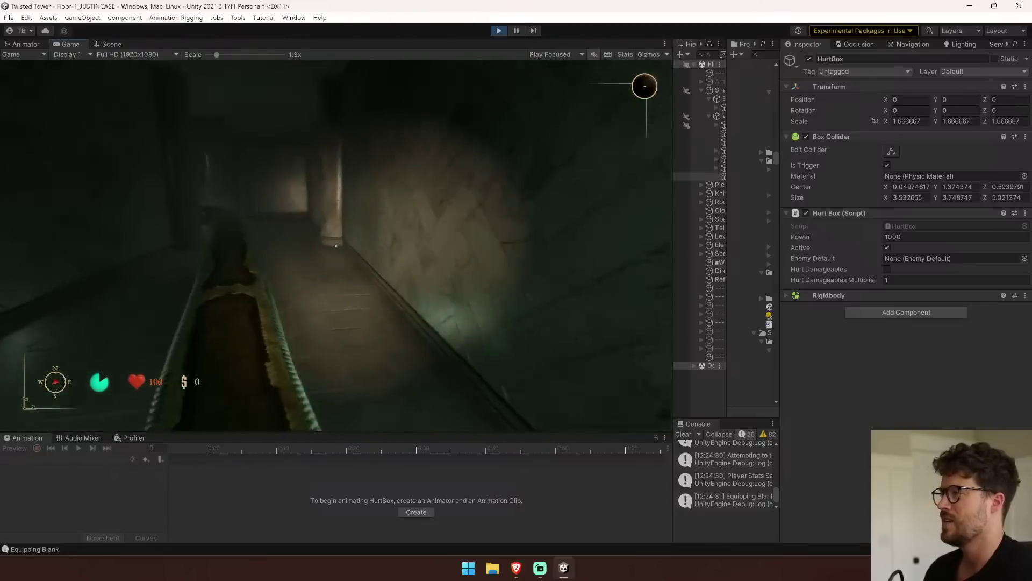
key(w)
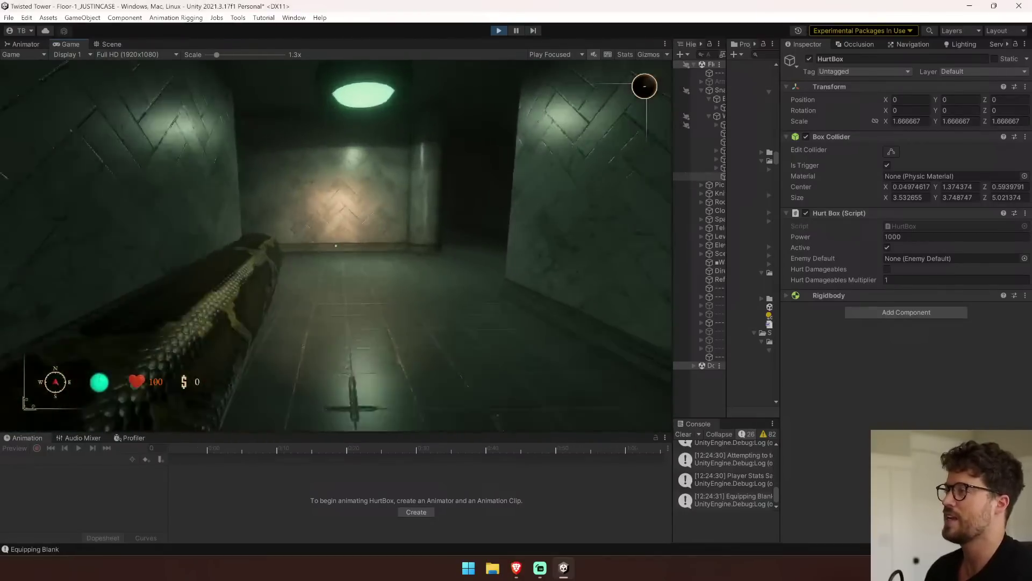
key(w)
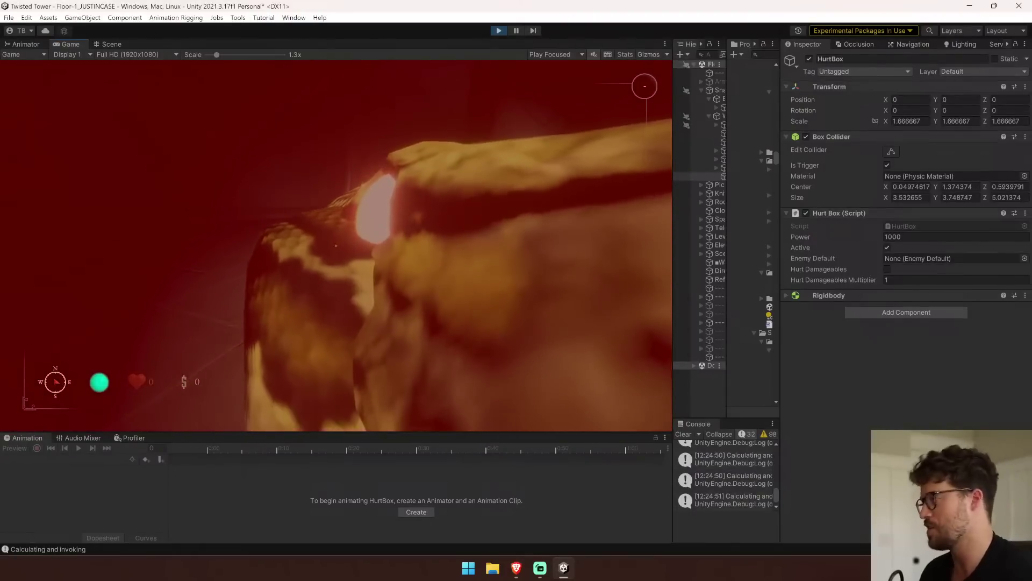
key(ctrl+p)
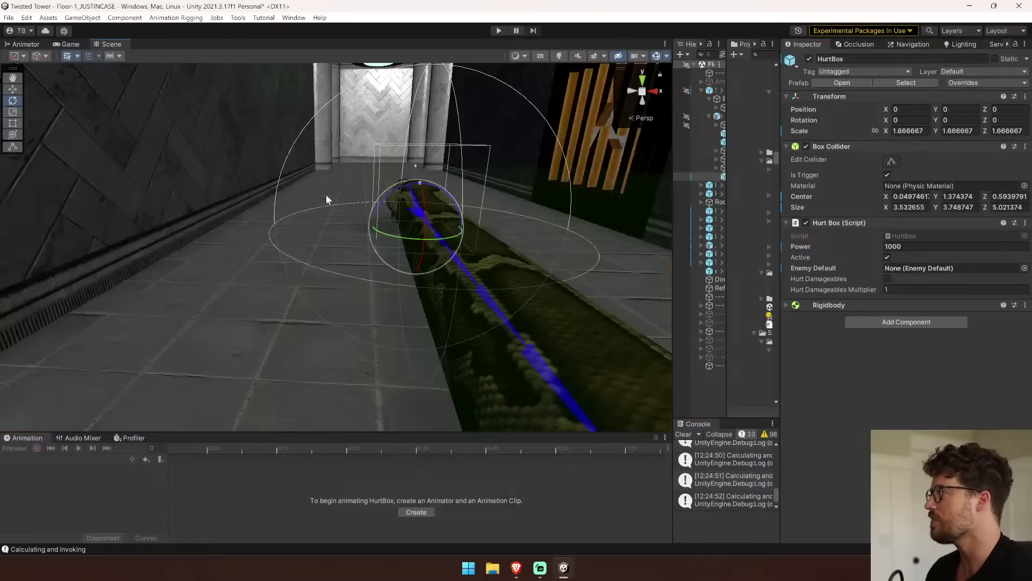
Freeze the Y position on the Rigidbodies of all snake bones, from Bone through Bone.051_end.
drag(673, 217, 449, 235)
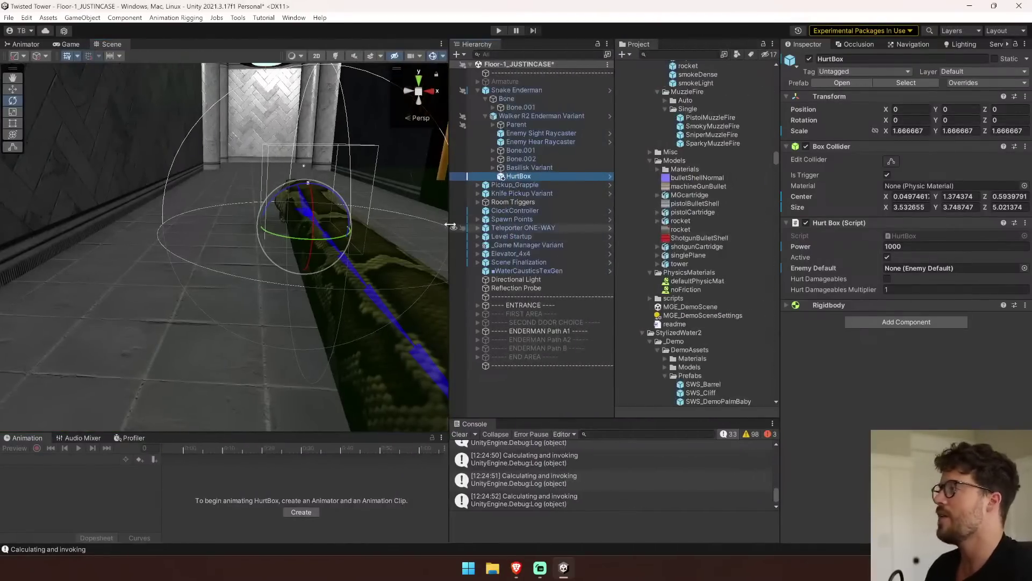
click(348, 254)
right_drag(260, 257, 659, 117)
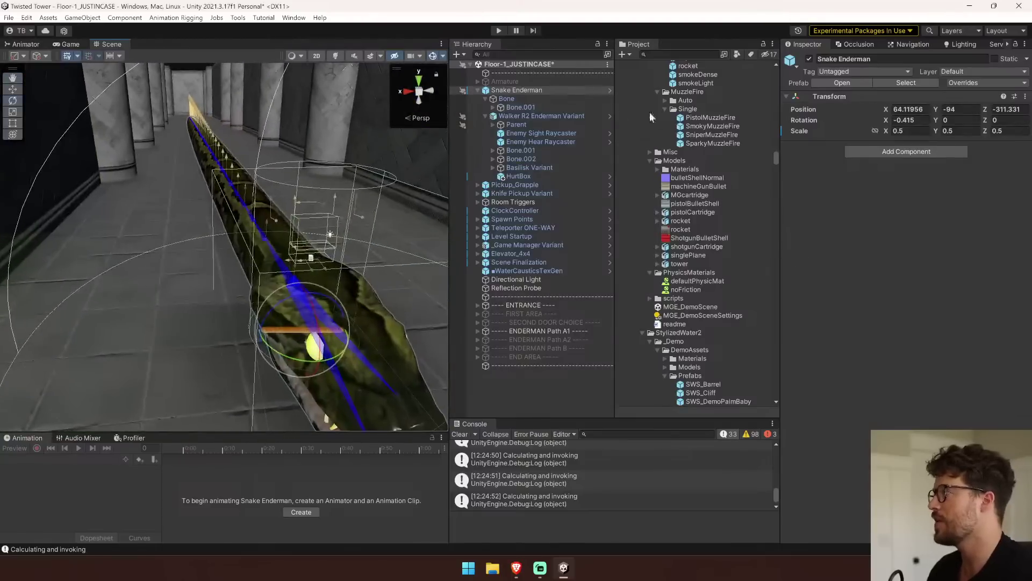
alt+click(493, 108)
drag(450, 124, 195, 128)
drag(492, 127, 653, 127)
click(296, 100)
scroll(510, 175, down, 3)
scroll(511, 174, up, 3)
scroll(512, 176, down, 10)
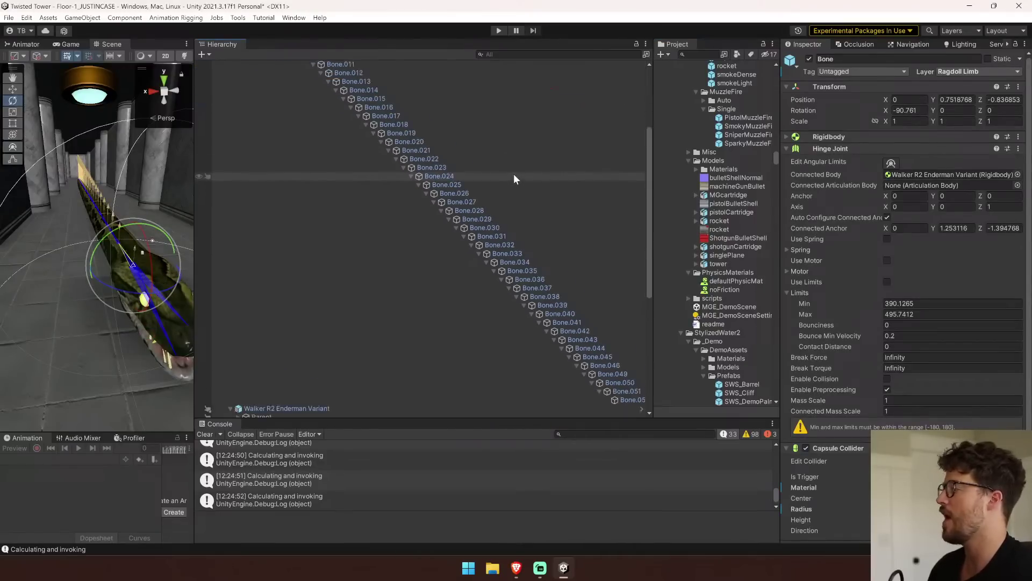
drag(198, 341, 54, 341)
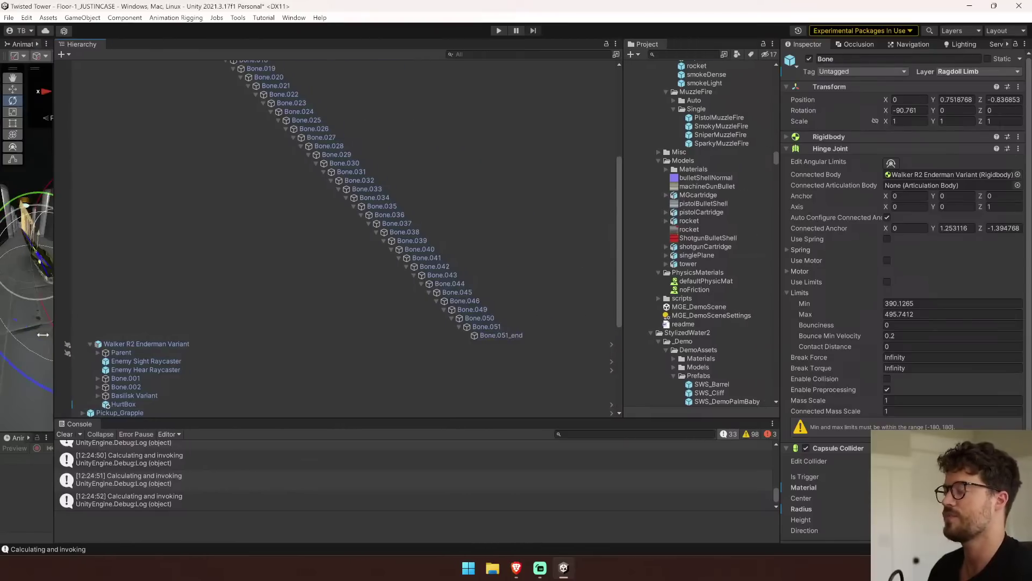
shift+click(479, 334)
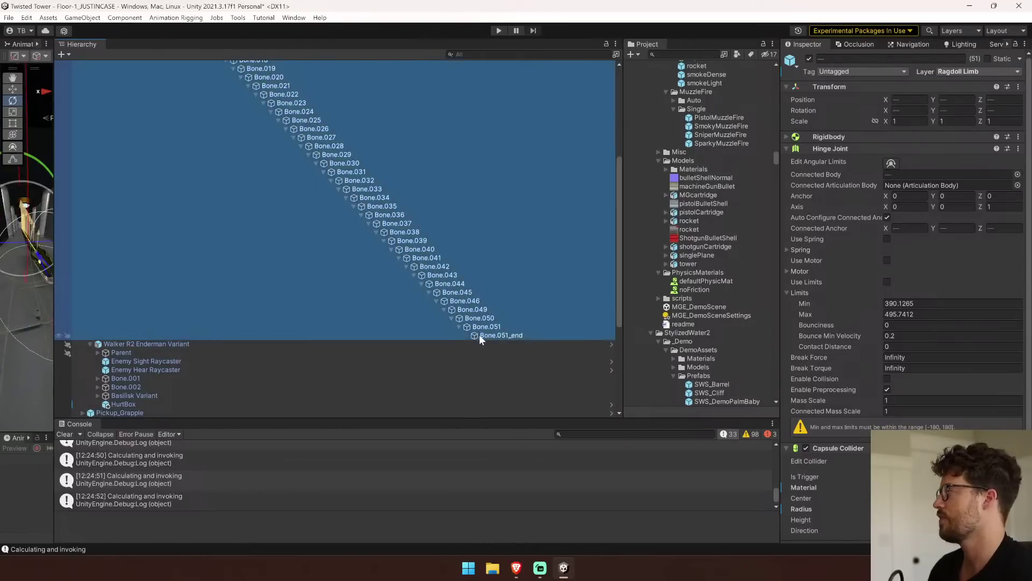
click(854, 137)
click(904, 236)
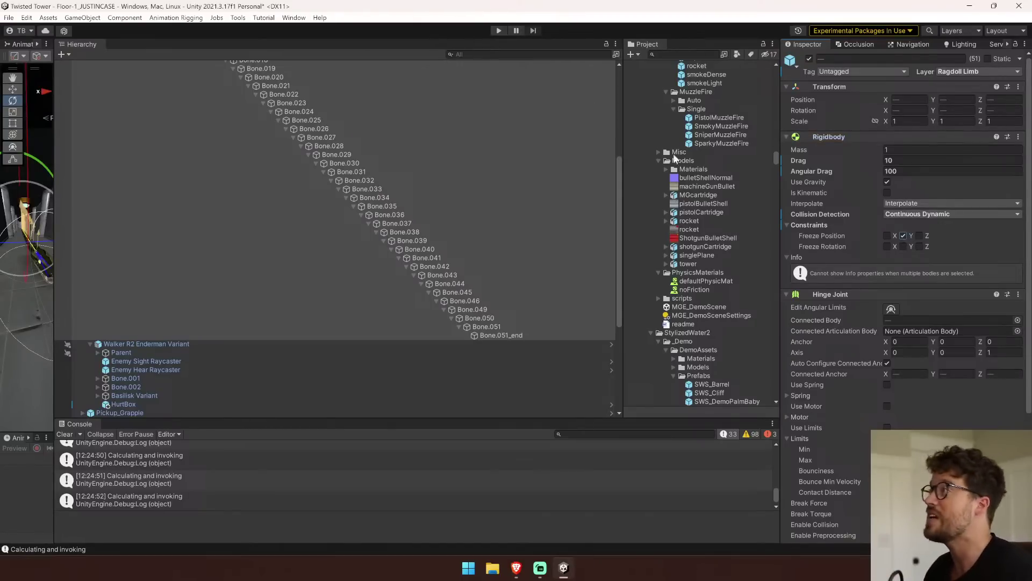
Start a play test with an enlarged game view and turn on the flashlight.
click(498, 30)
drag(54, 189, 528, 202)
click(418, 209)
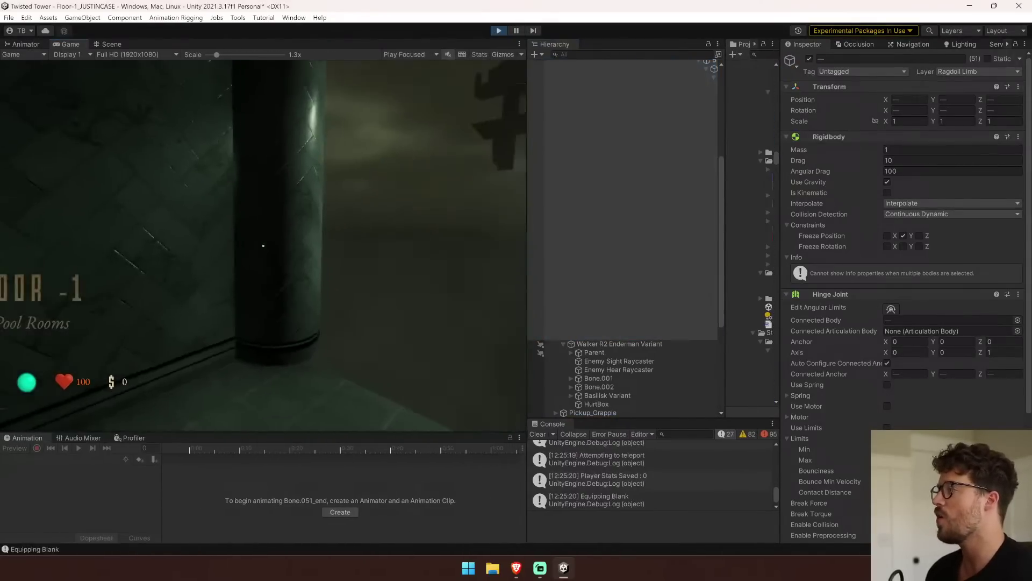
key(f)
key(w)
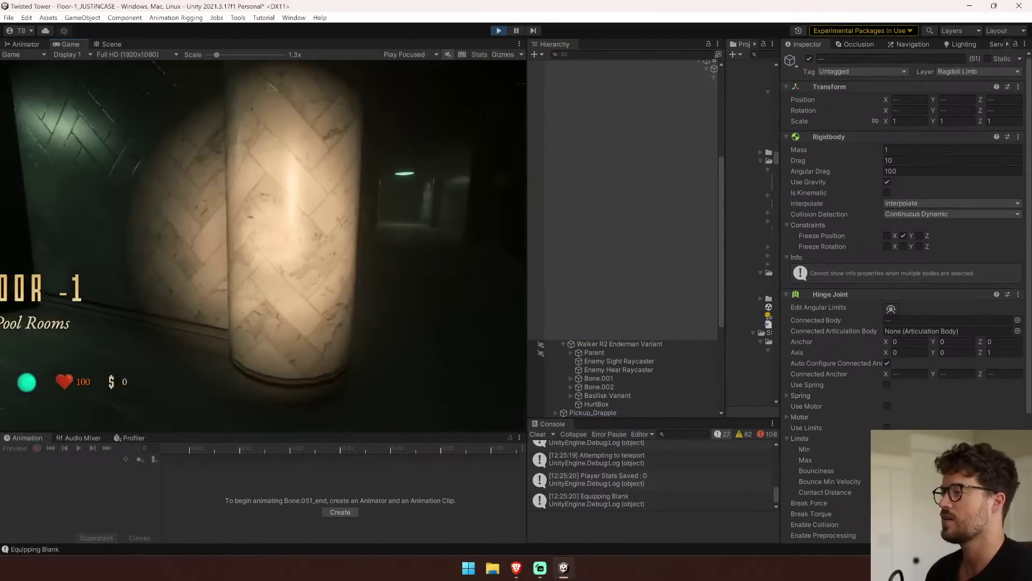
Run through the corridors to the snake, back away to watch how its height-frozen body follows, and stop the test.
key(w)
key(w)
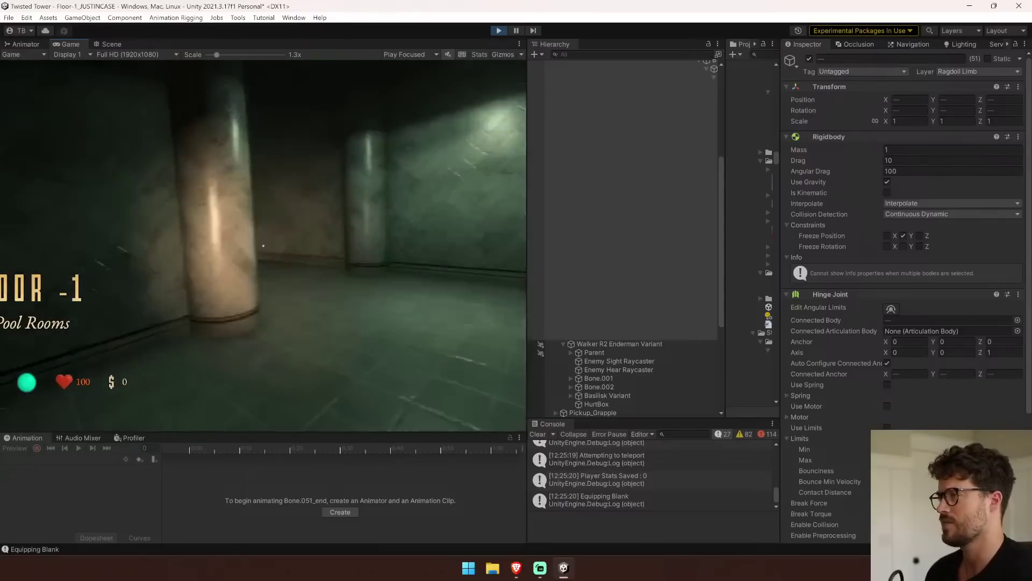
key(shift+w)
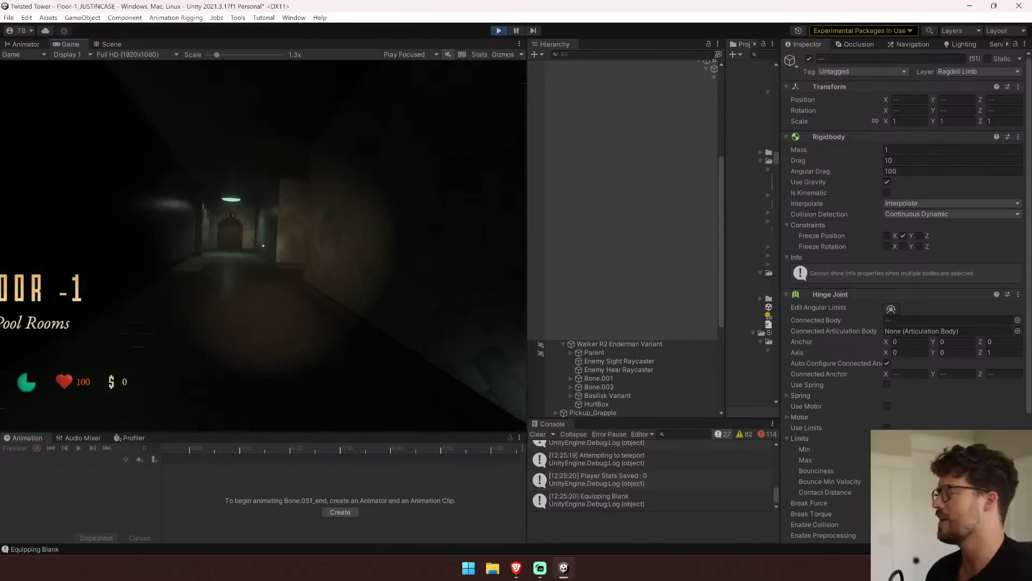
key(shift+w)
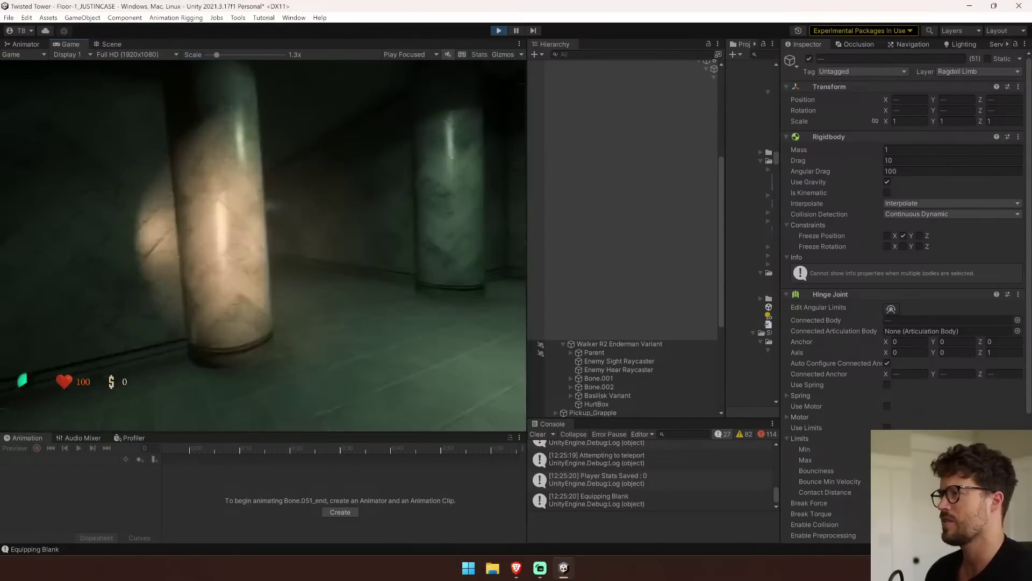
key(w)
key(w)
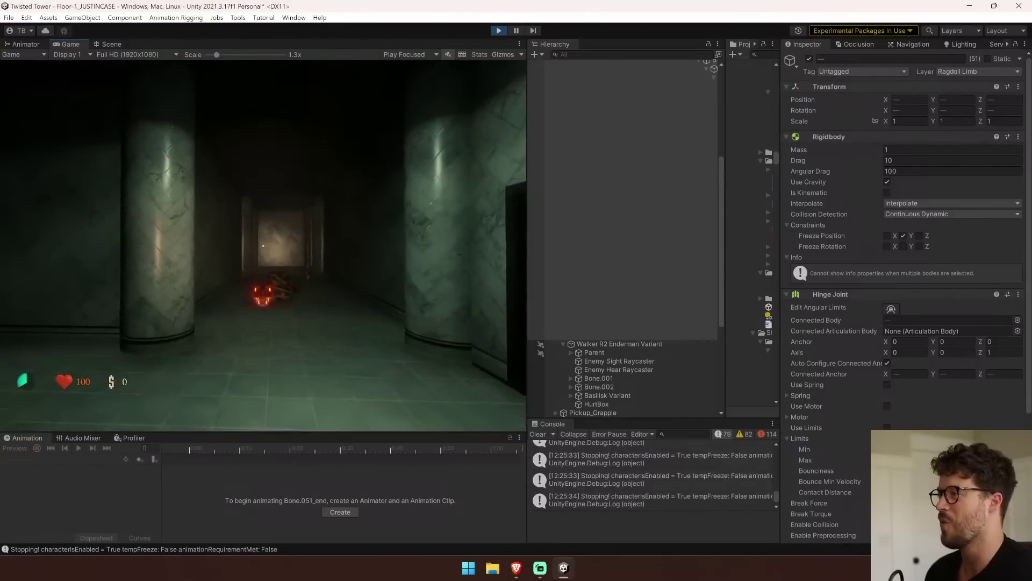
key(s)
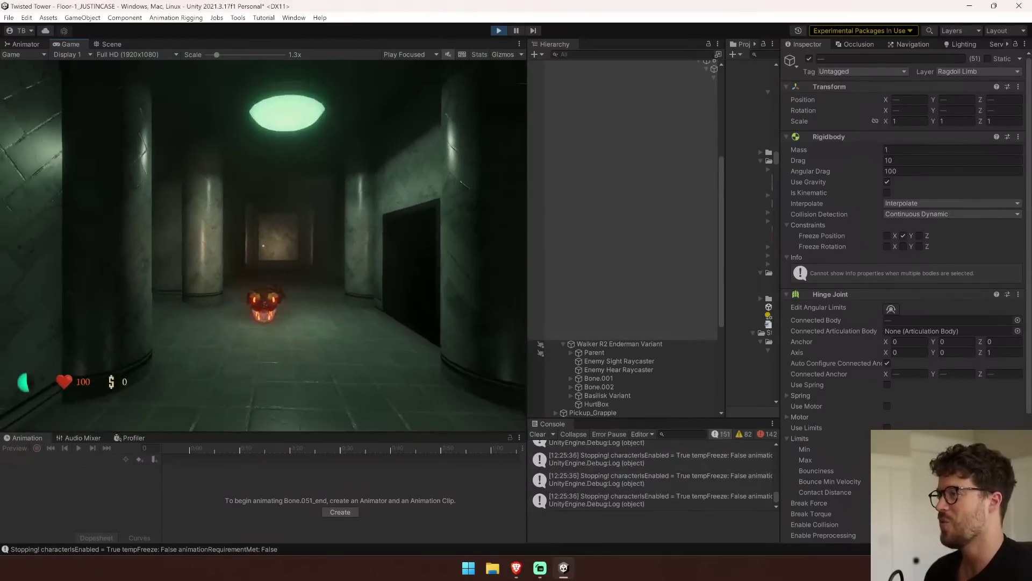
key(s)
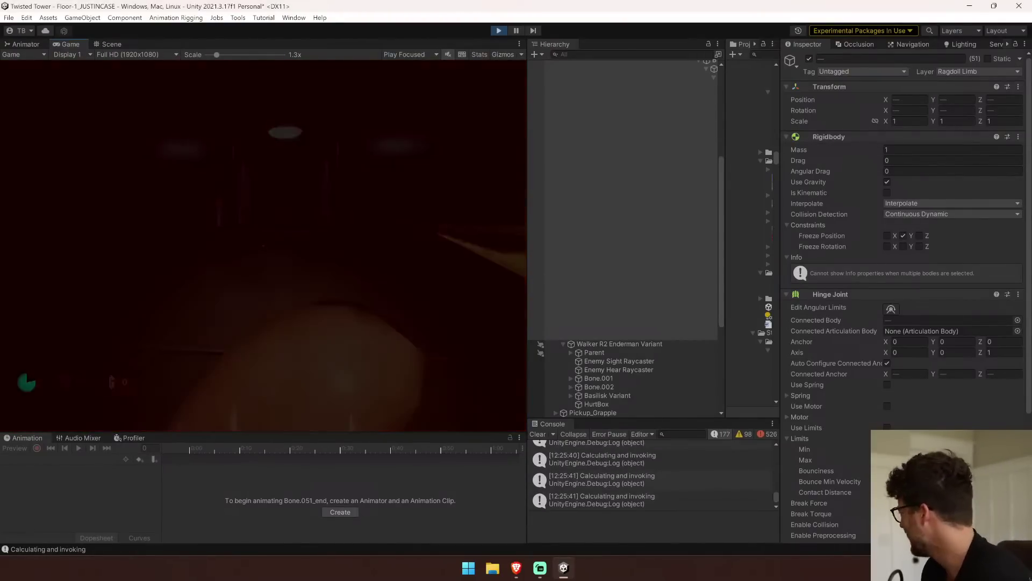
key(ctrl+p)
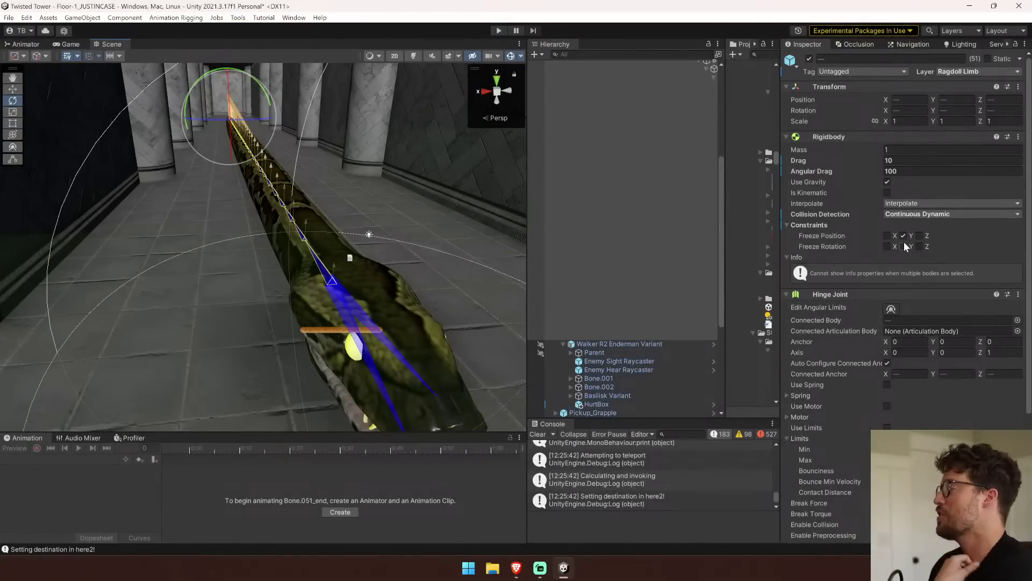
Unfreeze the Y position on all snake bones and try rotating Bone.027 about its X axis to see how the body bends.
right_drag(172, 273, 60, 199)
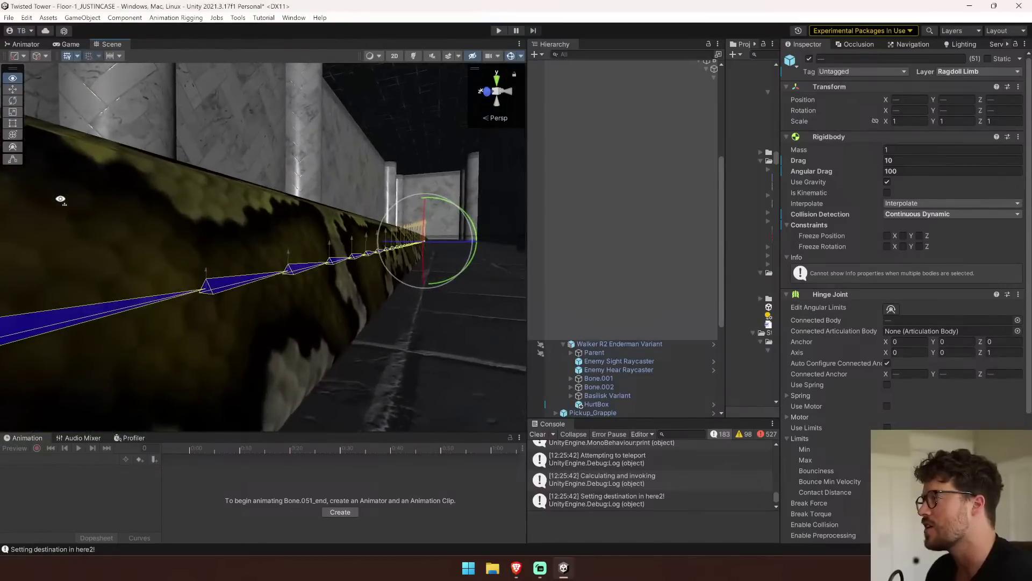
drag(422, 212, 444, 217)
key(ctrl+z)
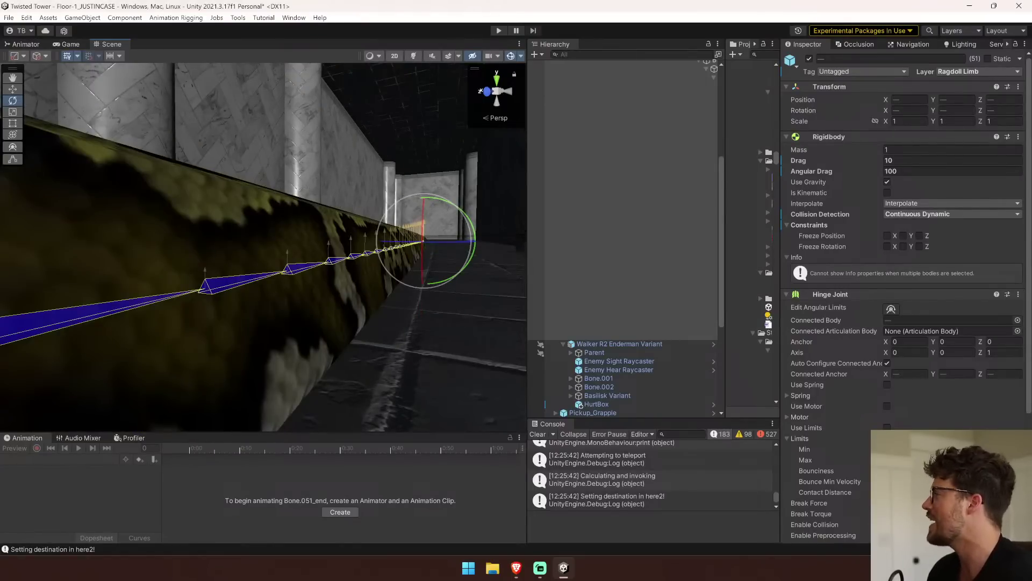
click(627, 139)
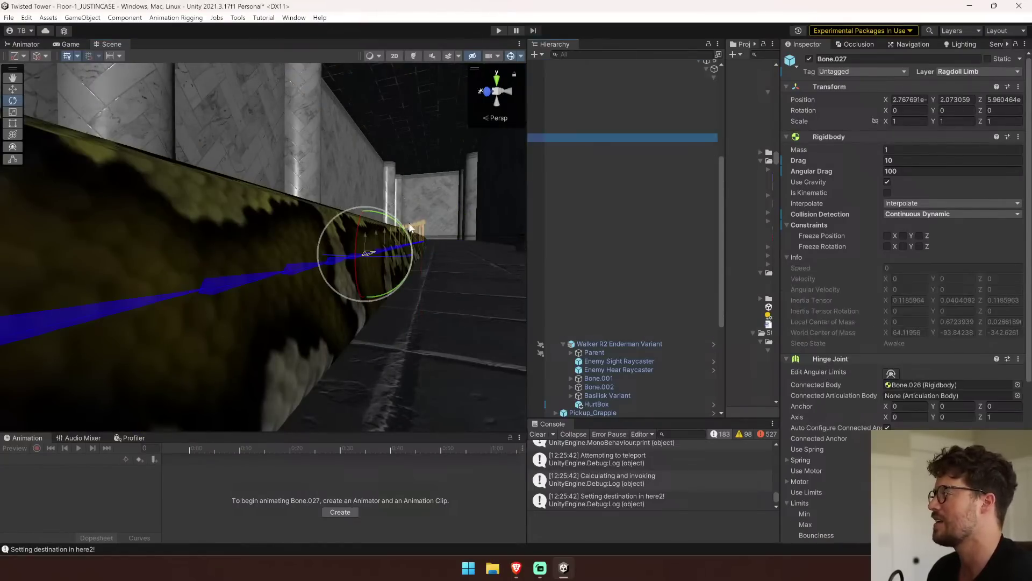
drag(362, 218, 353, 251)
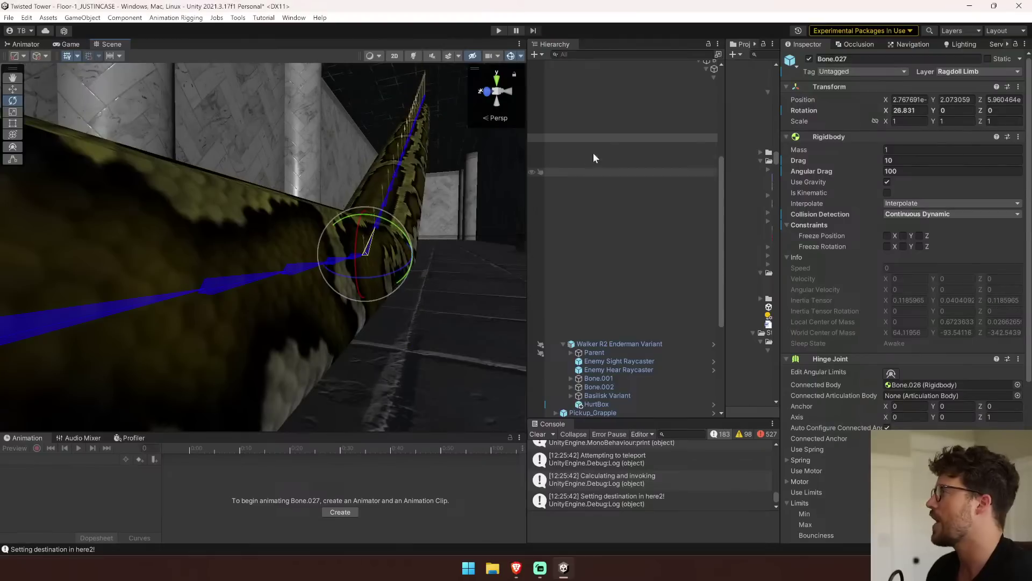
Freeze the X rotation on the Rigidbodies of all snake bones, from Bone through Bone.051_end.
drag(526, 159, 389, 160)
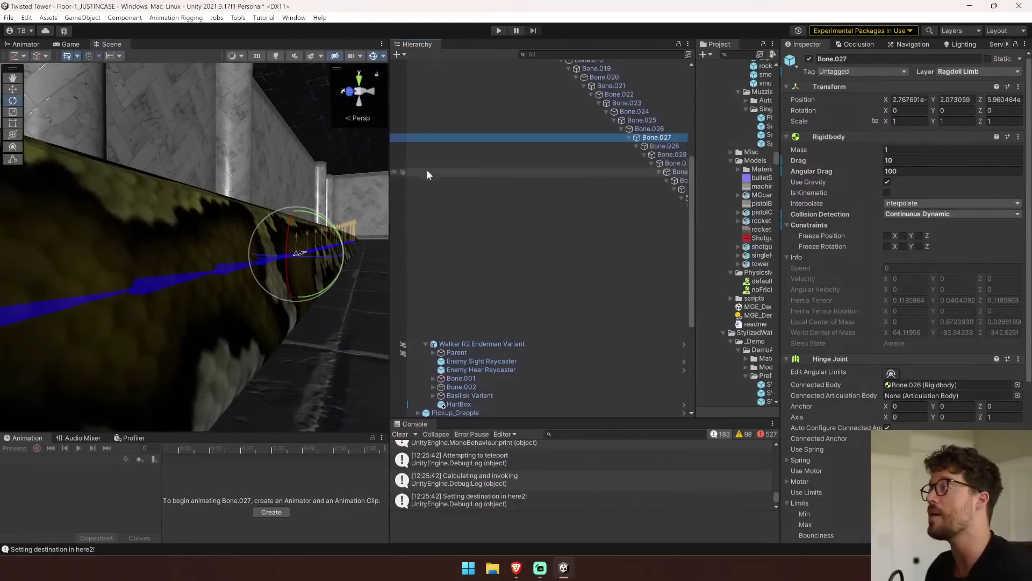
scroll(466, 161, up, 7)
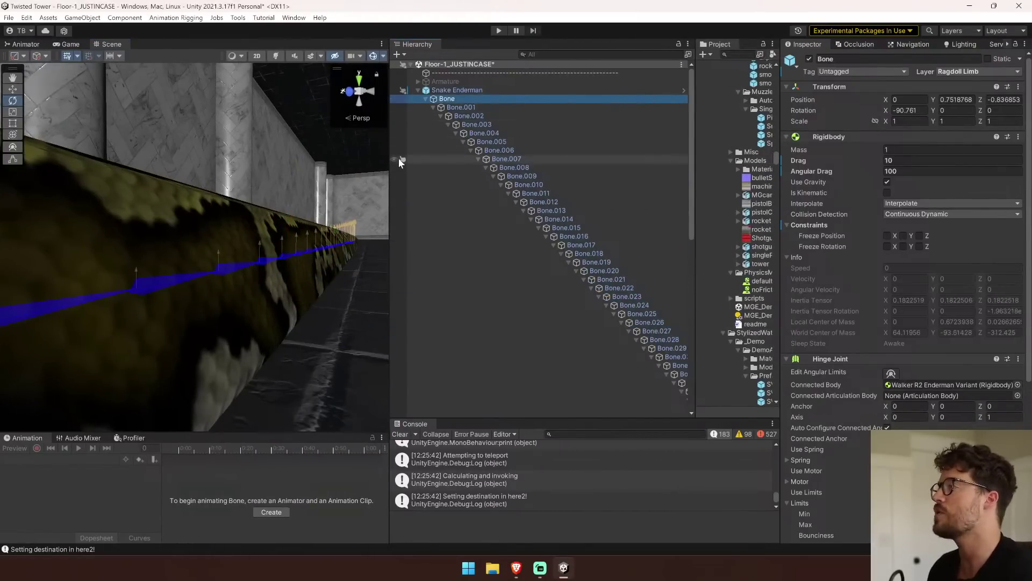
drag(388, 162, 260, 161)
scroll(609, 280, down, 6)
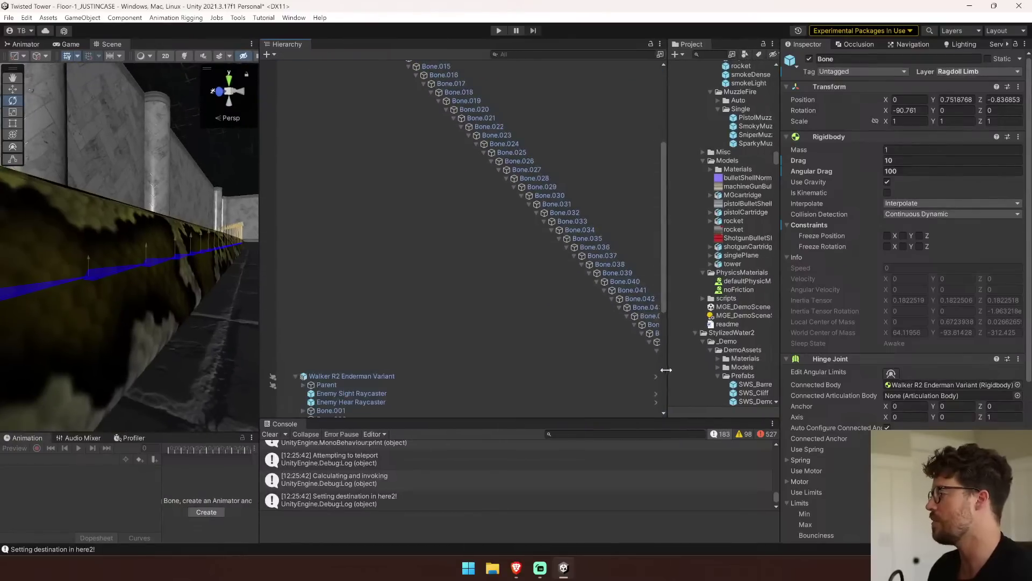
drag(258, 333, 113, 332)
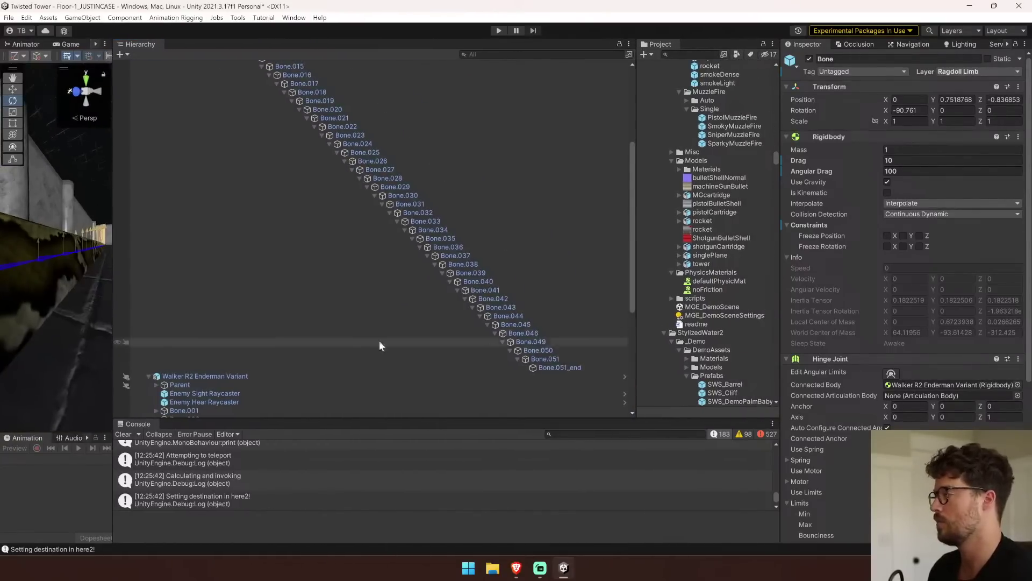
shift+click(559, 367)
click(887, 246)
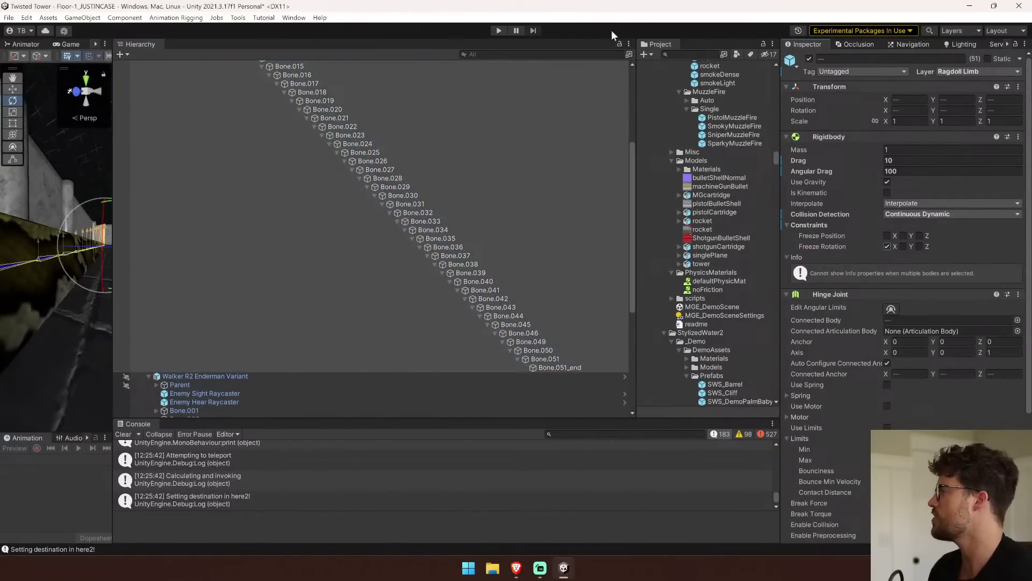
Play test in an enlarged game view and run down the corridor to check how the snake moves with X rotation frozen.
click(496, 31)
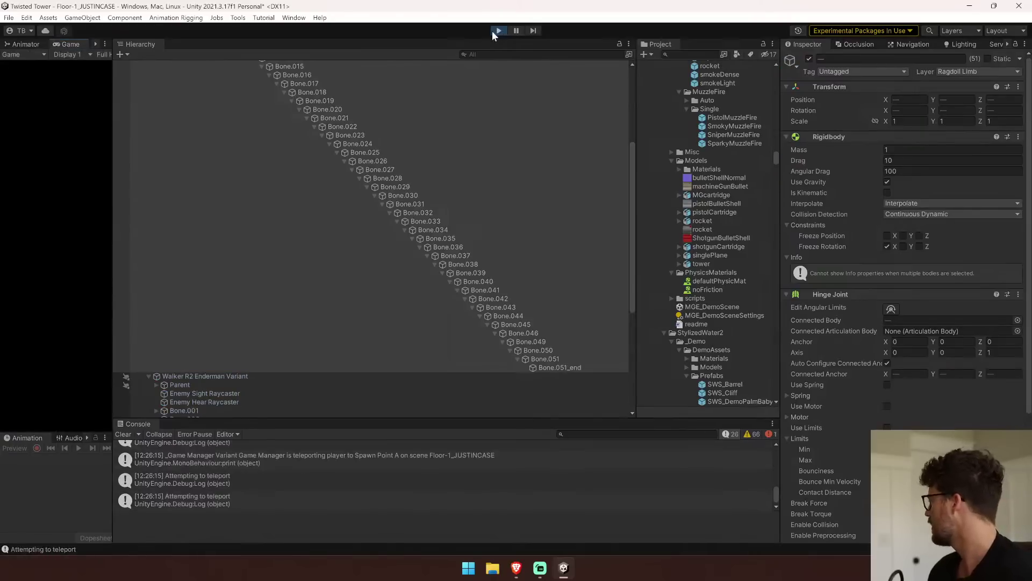
drag(114, 119, 585, 140)
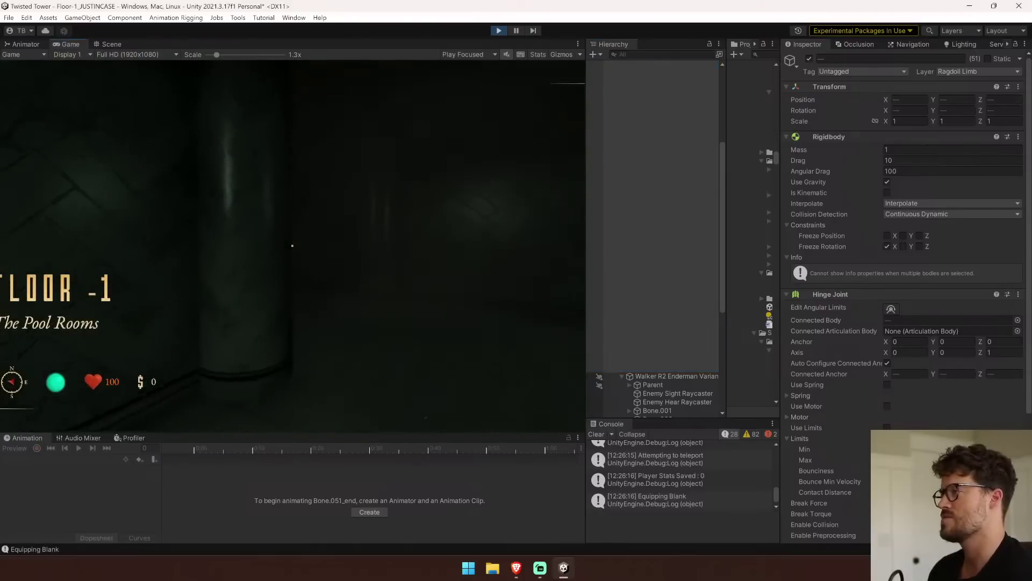
key(shift+w)
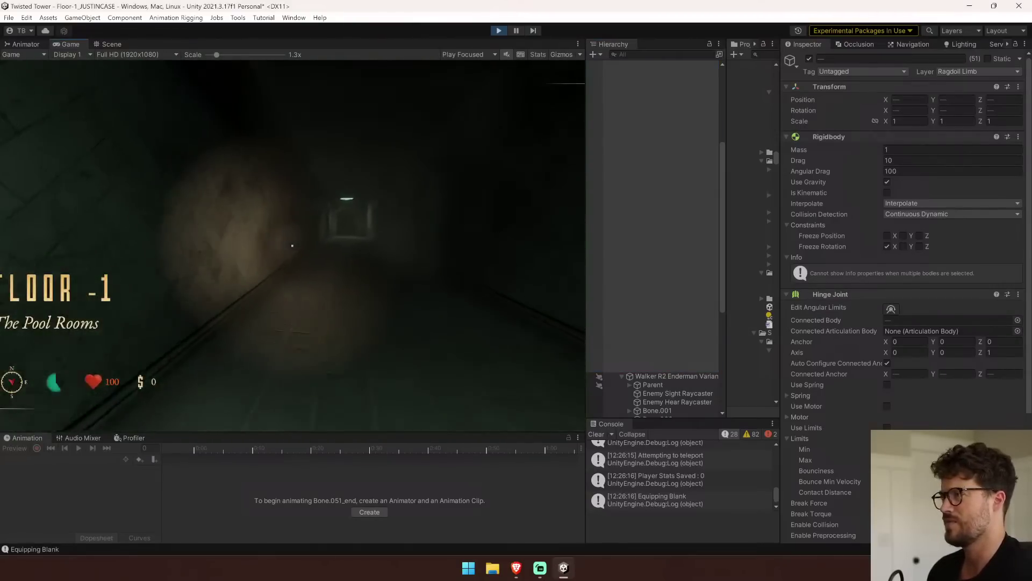
key(shift+w)
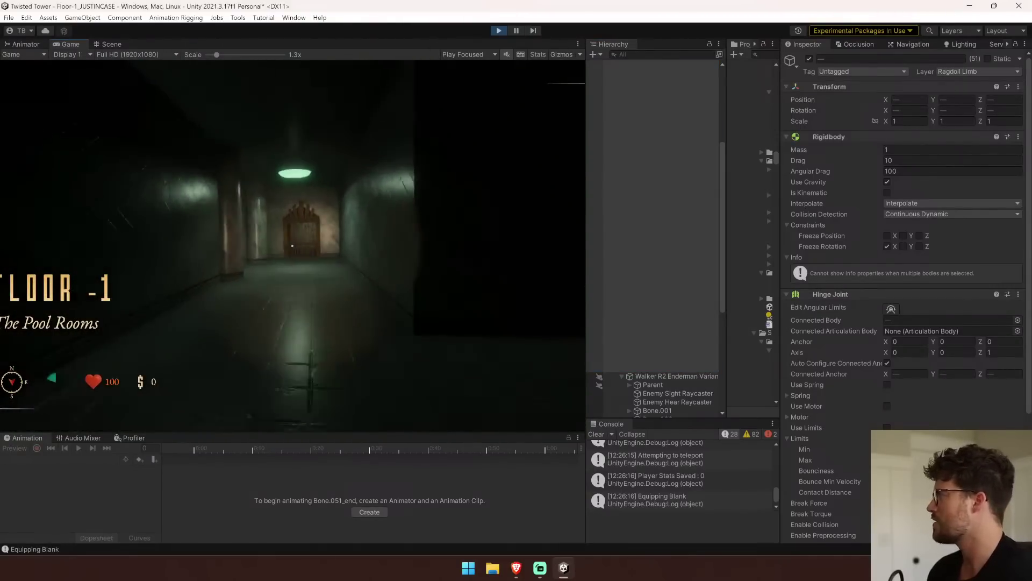
key(w)
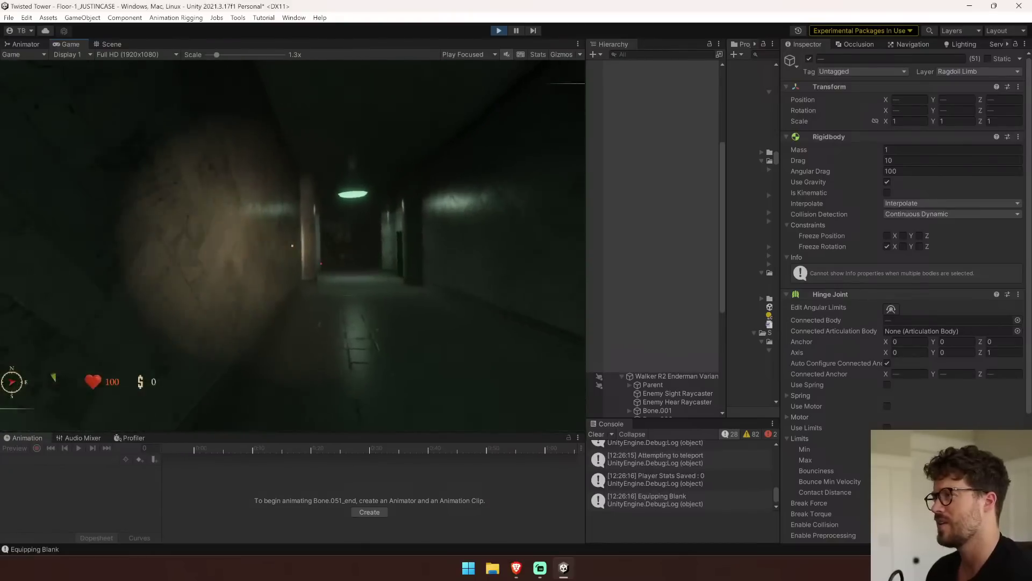
key(w)
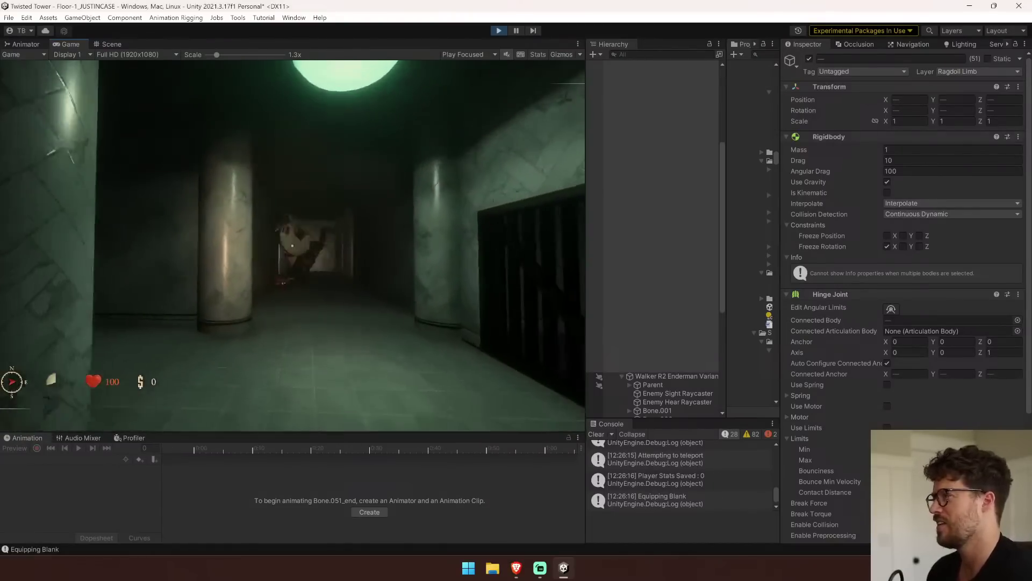
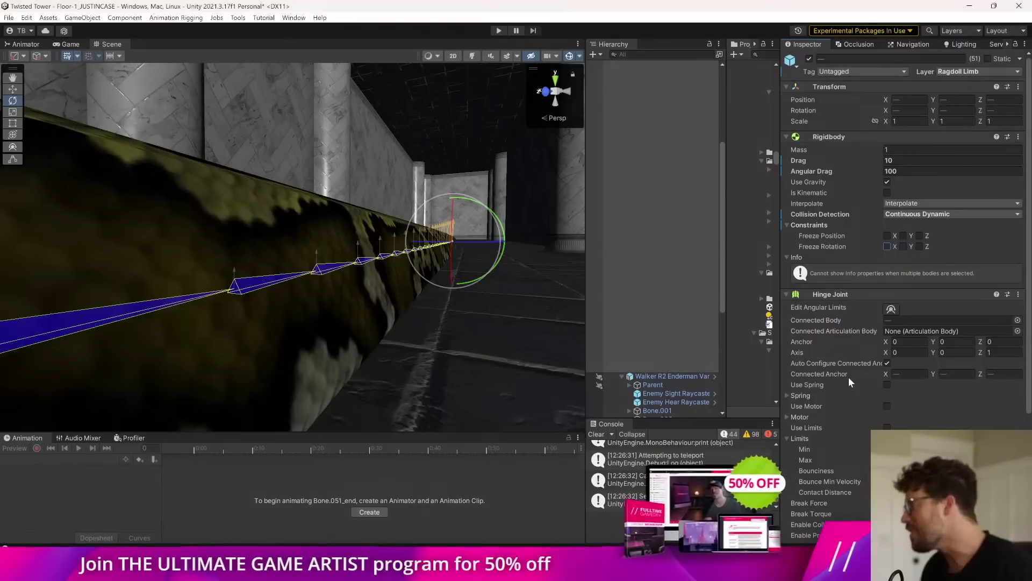
Unfreeze the X rotation on all snake bones, try rotating the root Bone behind the snake's head, and undo that rotation.
scroll(448, 312, down, 10)
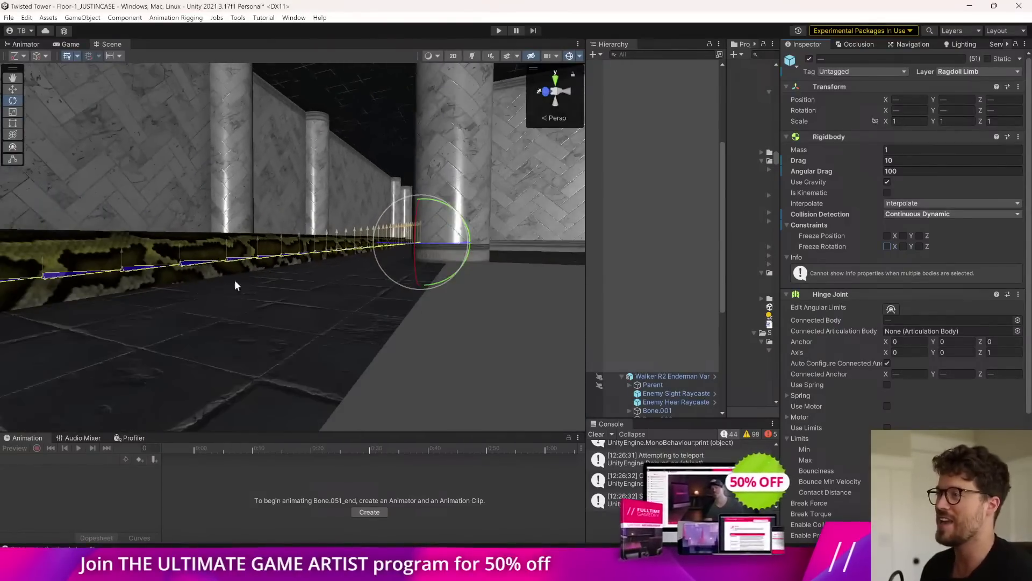
right_drag(259, 288, 226, 244)
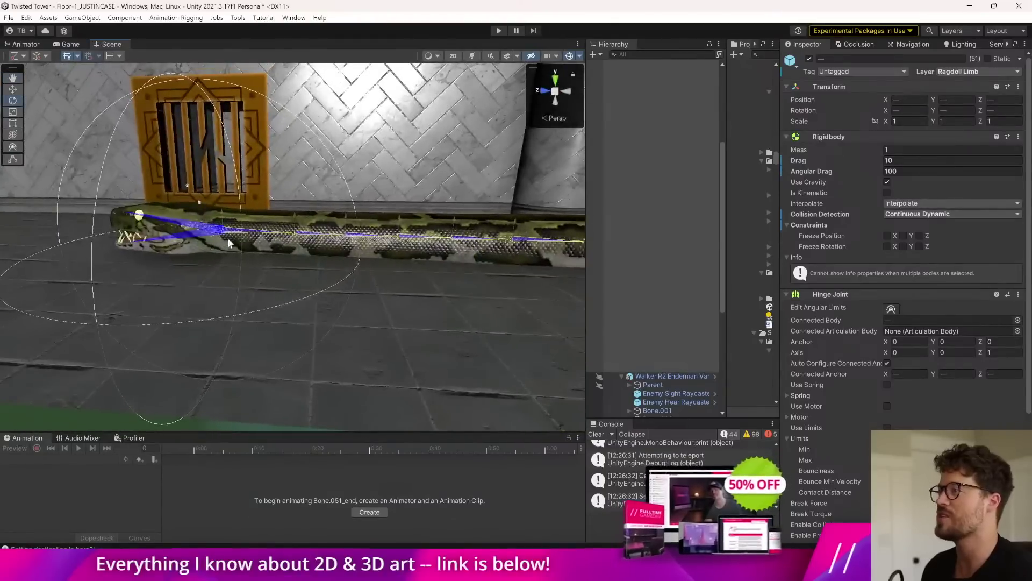
click(224, 232)
drag(226, 205, 380, 164)
key(ctrl+z)
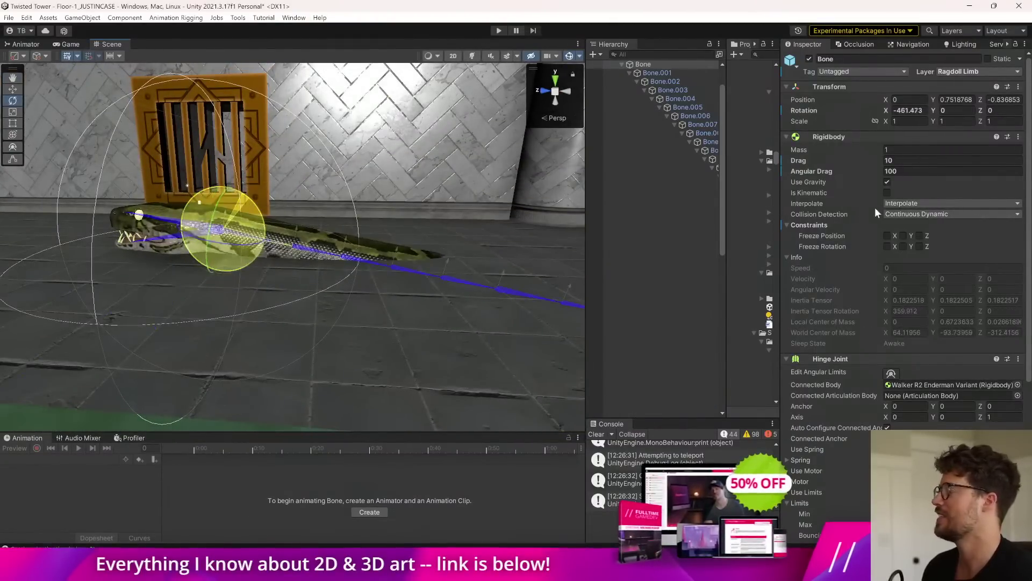
Play test the snake without frozen constraints, walk up to it to check its movement and damage, and stop the test.
click(499, 31)
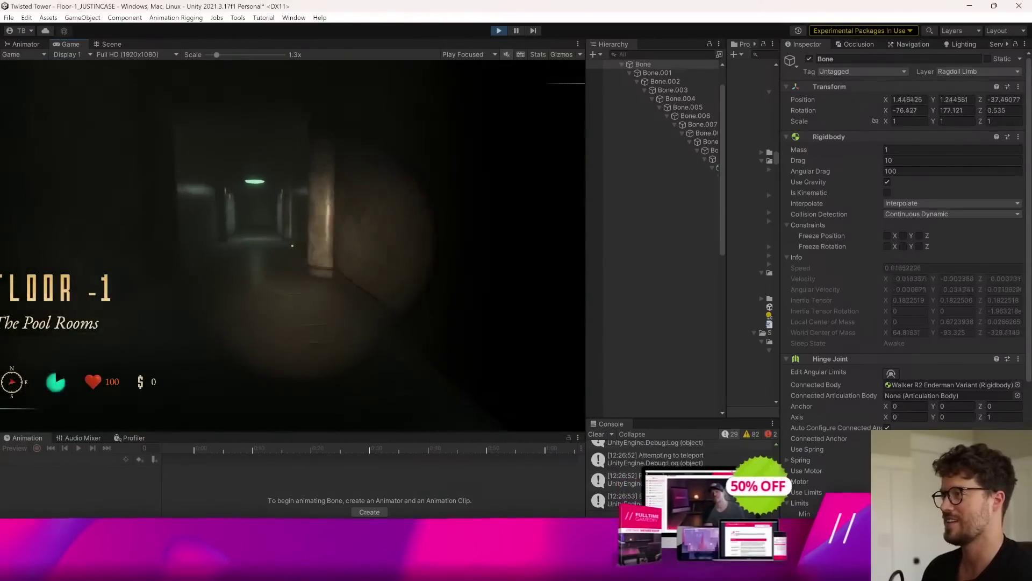
key(w)
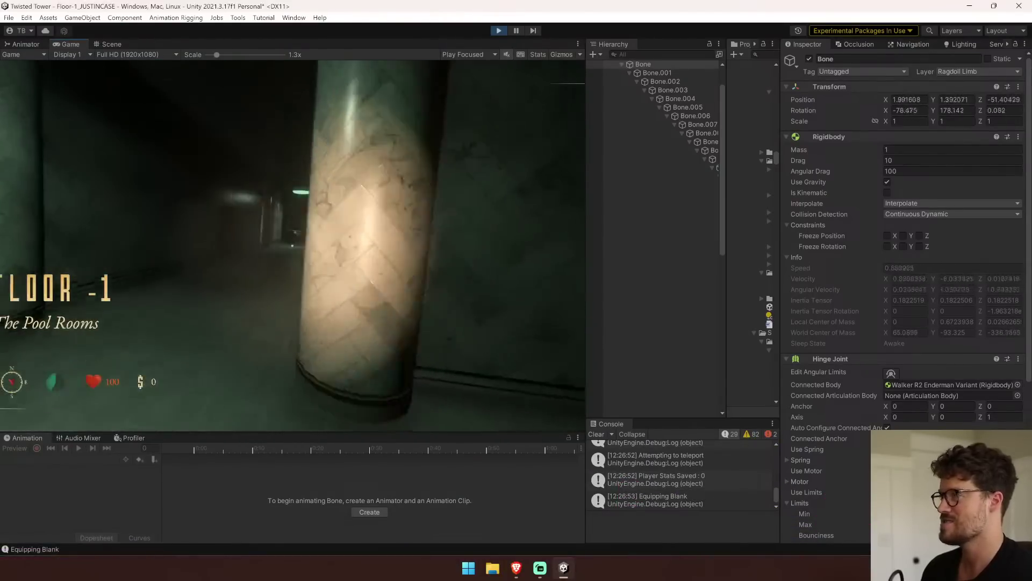
key(w)
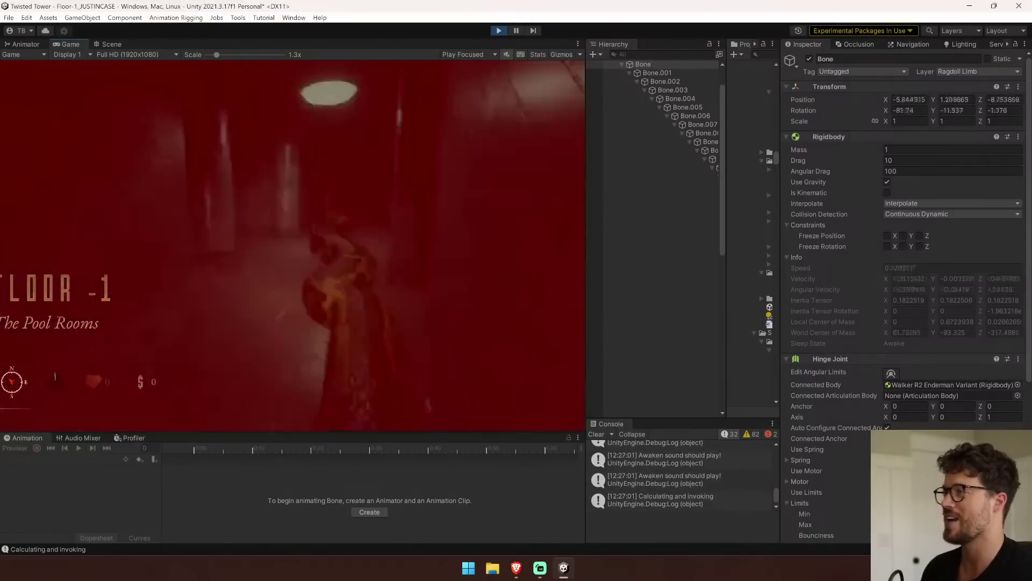
key(ctrl+p)
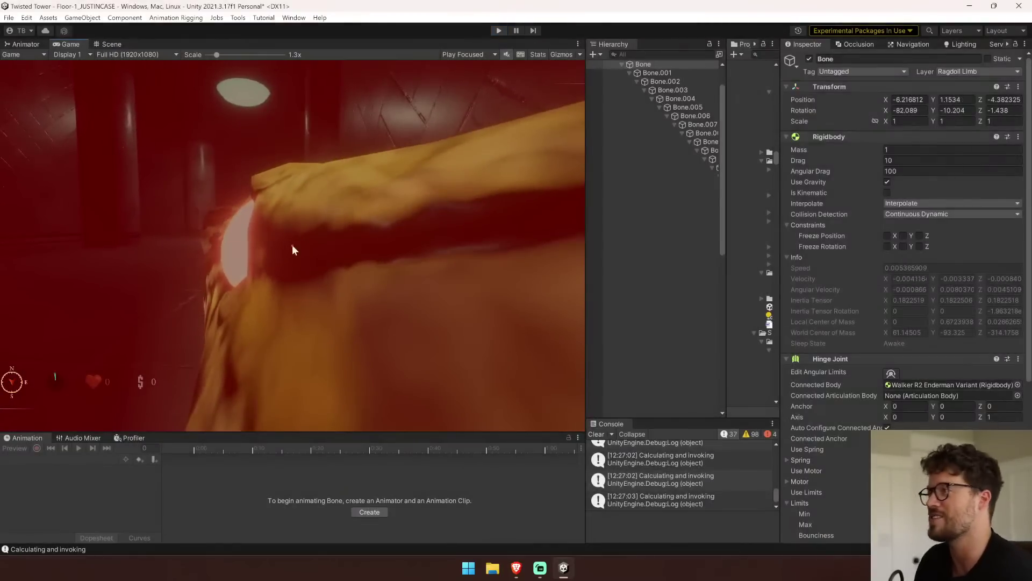
Start a new play test and run down the corridor to keep the snake moving.
key(ctrl+p)
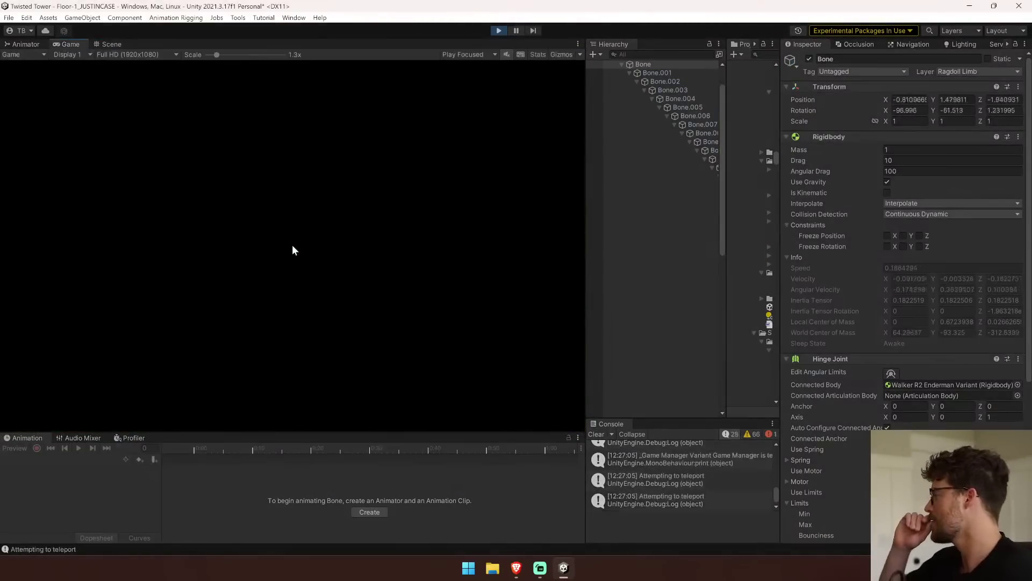
key(shift+w)
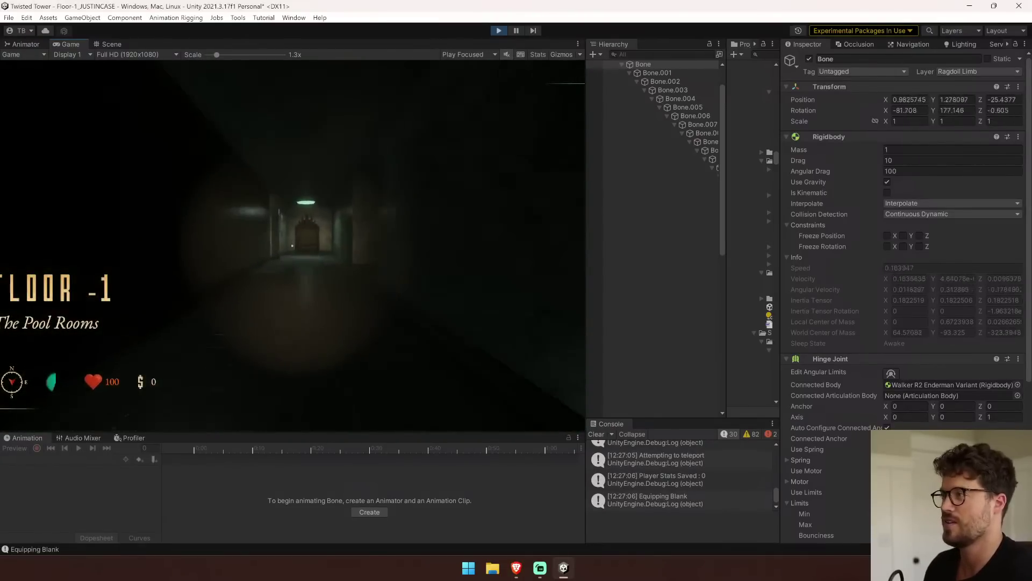
key(shift+w)
key(shift+w)
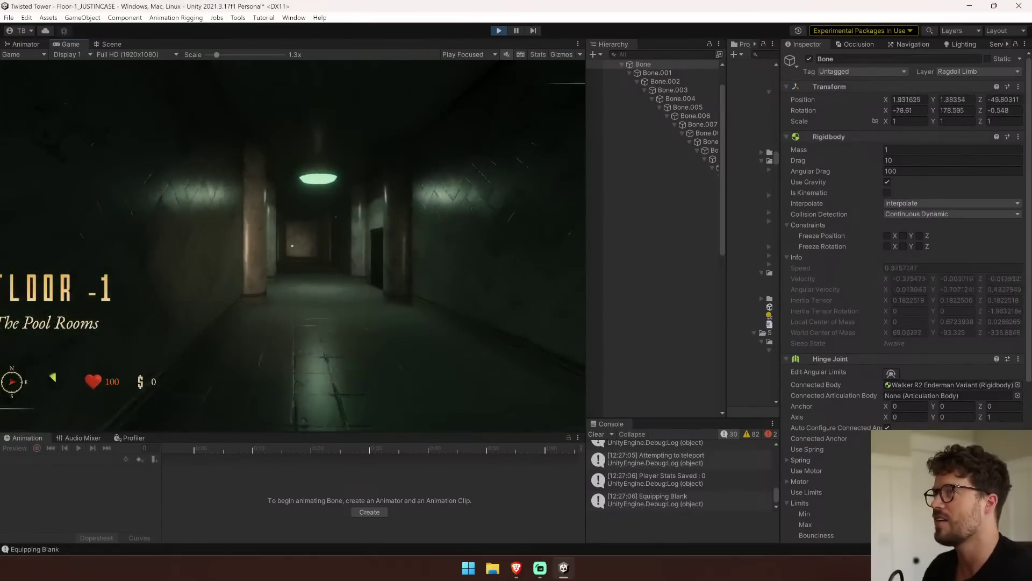
Examine the snake's head and body up close in the Scene view while the game runs.
click(111, 44)
right_drag(312, 350, 447, 250)
key(s)
key(w)
click(448, 249)
click(449, 248)
right_drag(470, 283, 77, 279)
key(w)
click(362, 286)
right_drag(324, 298, 751, 286)
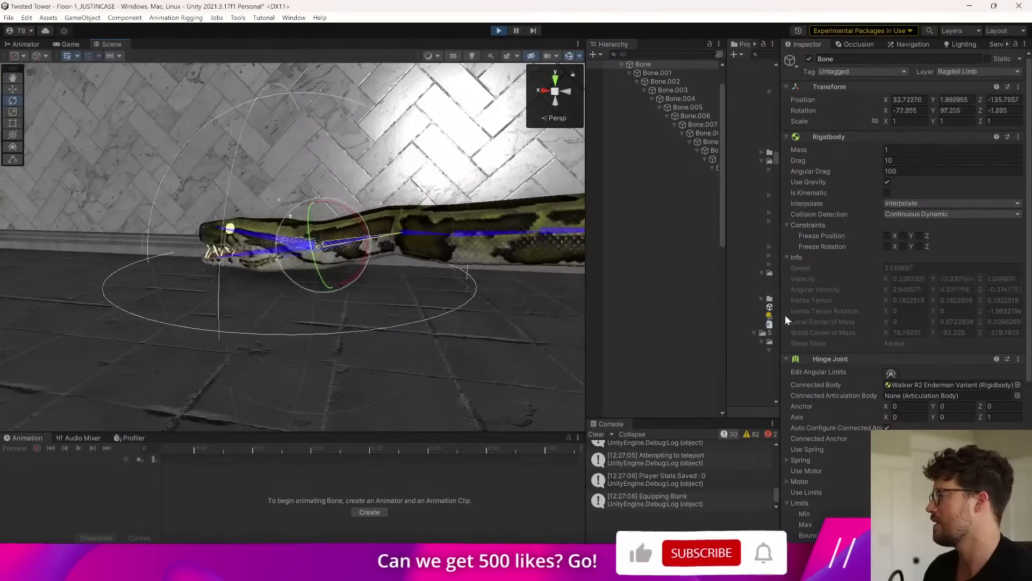
Enlarge the Inspector, pause the game, and examine the root Bone's Hinge Joint settings alongside the snake's head.
drag(781, 314, 612, 325)
scroll(731, 344, down, 5)
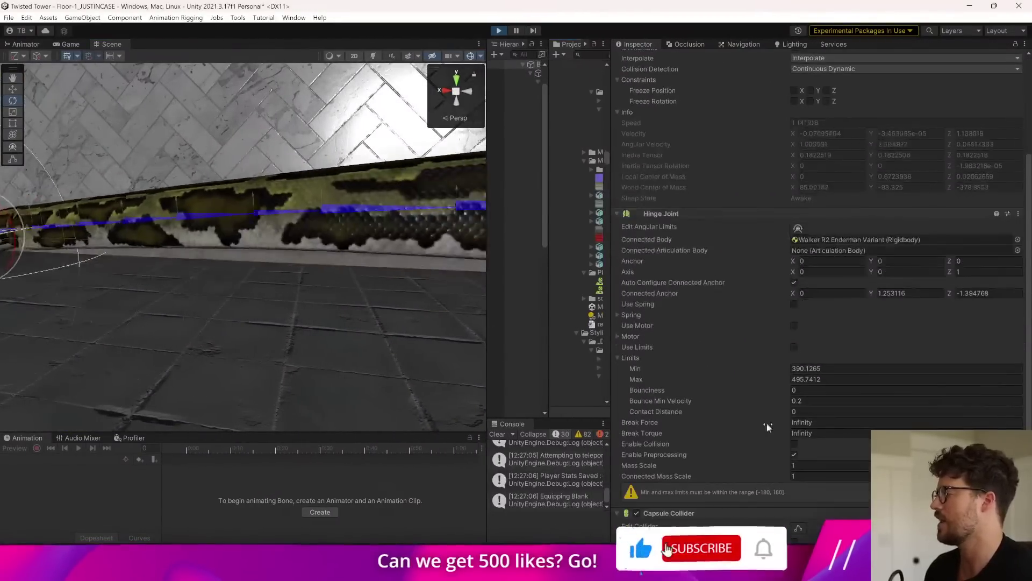
right_drag(269, 301, 374, 303)
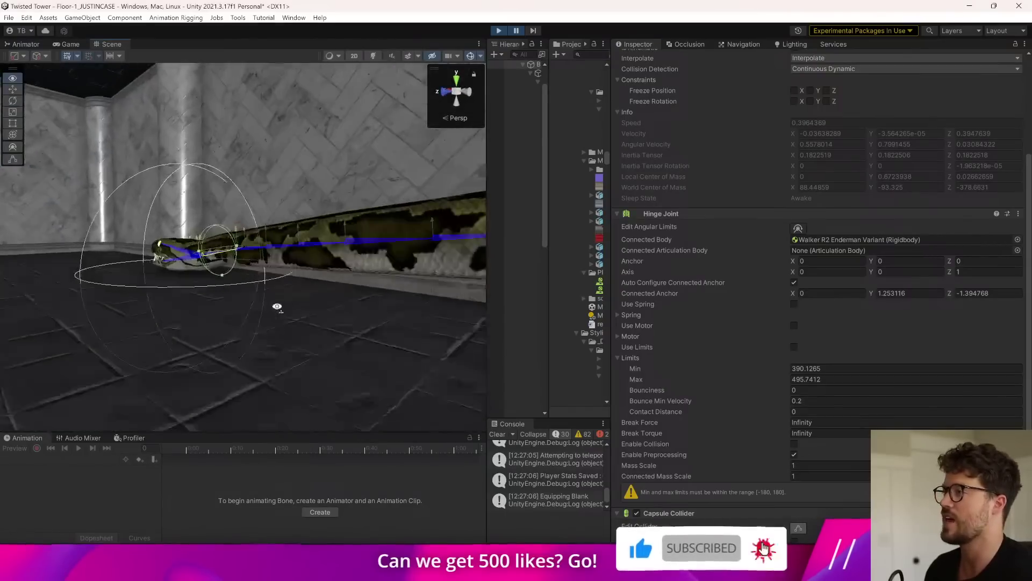
key(w)
key(s)
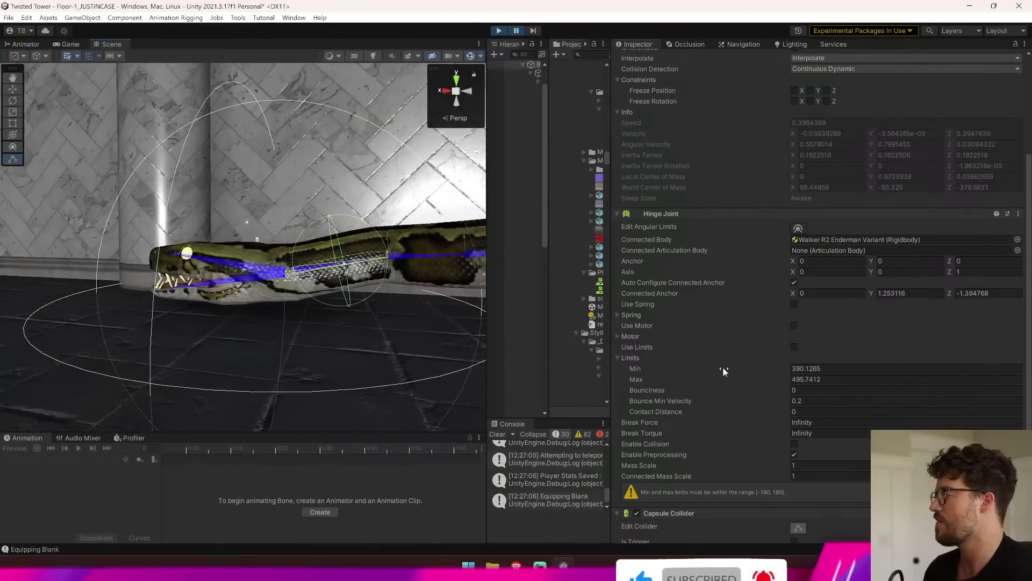
Enlarge the Hierarchy, select the root Bone under Snake Enderman, and stop the play test.
drag(487, 190, 205, 161)
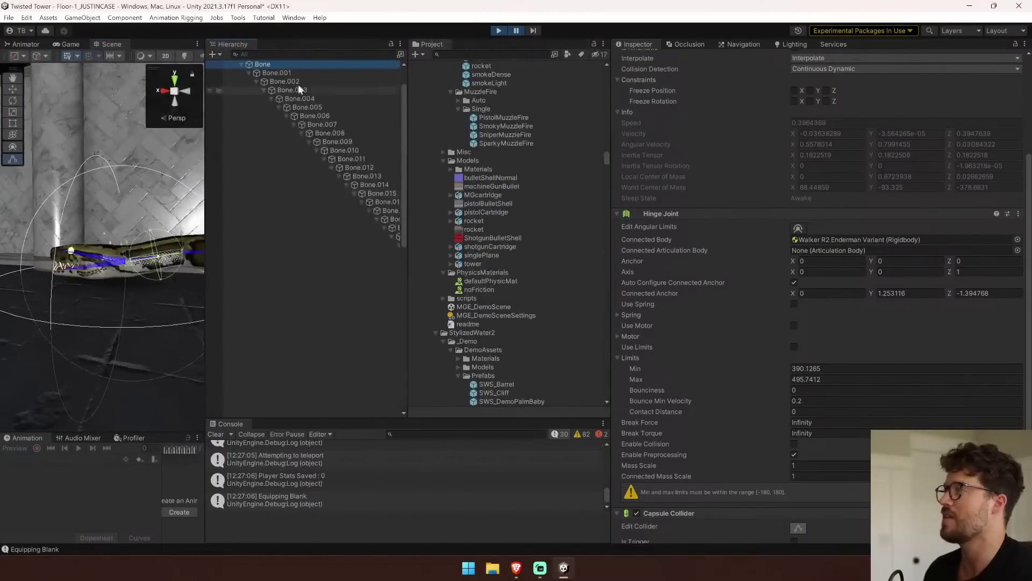
click(288, 65)
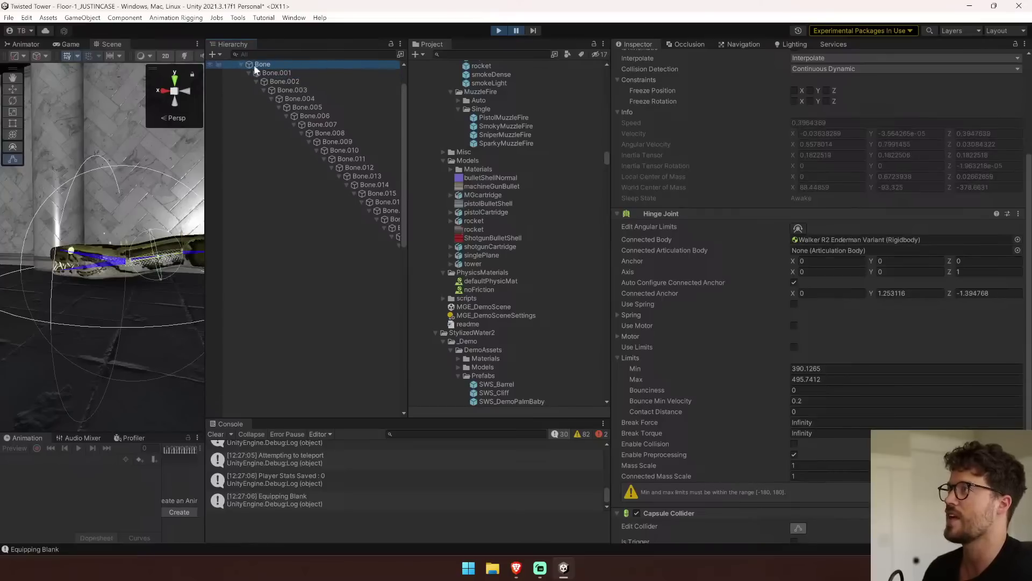
scroll(253, 65, up, 3)
click(279, 88)
click(280, 95)
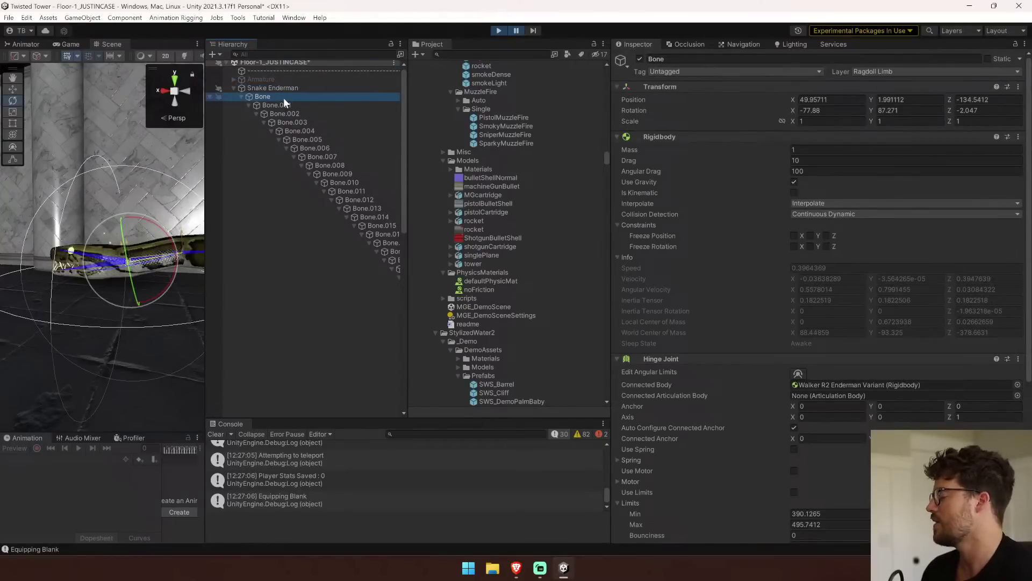
click(498, 31)
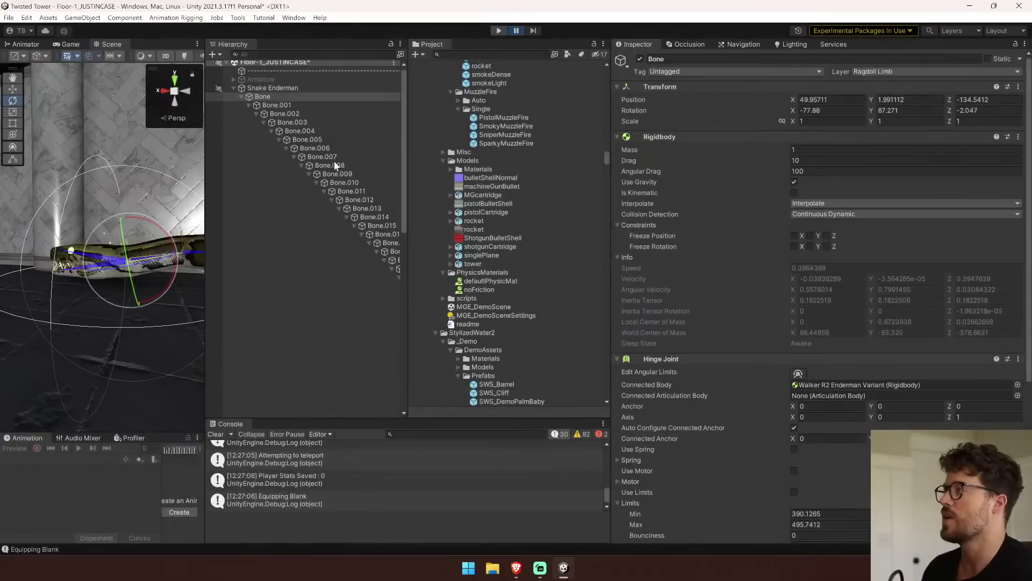
Collapse the Rigidbody and Hinge Joint of Bone.001 and inspect its Capsule Collider.
click(298, 106)
key(f)
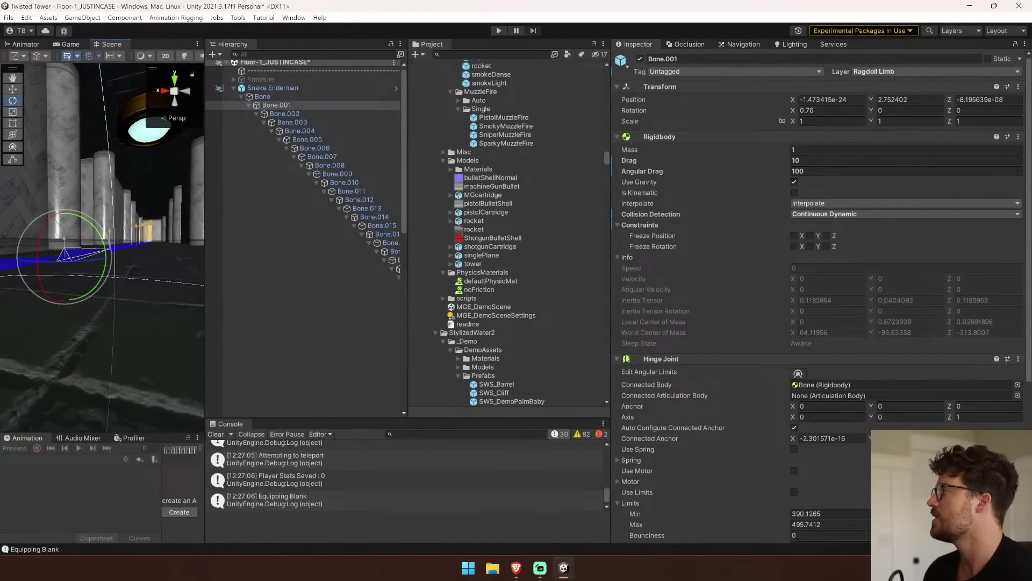
click(754, 137)
click(768, 148)
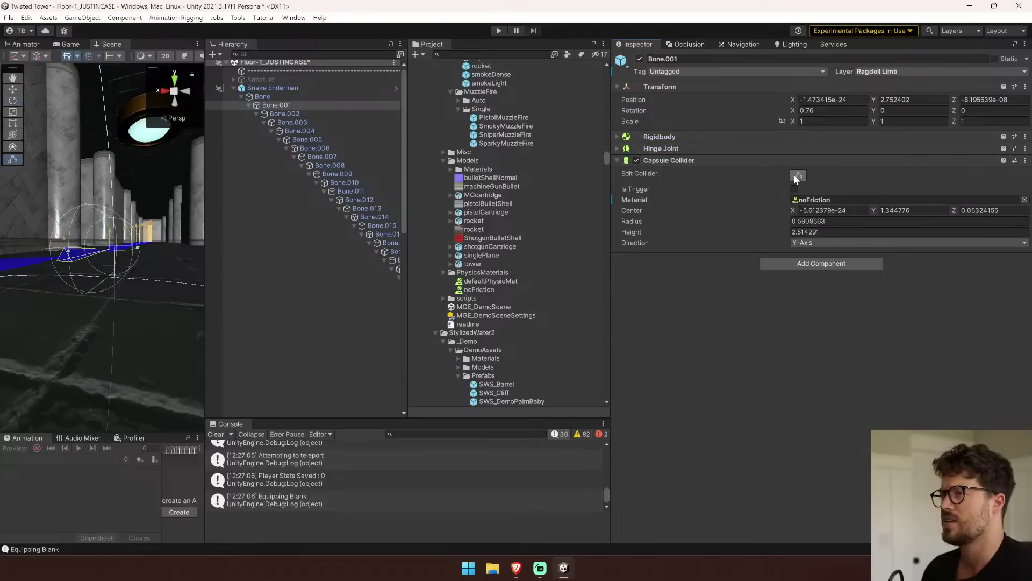
click(797, 176)
click(287, 98)
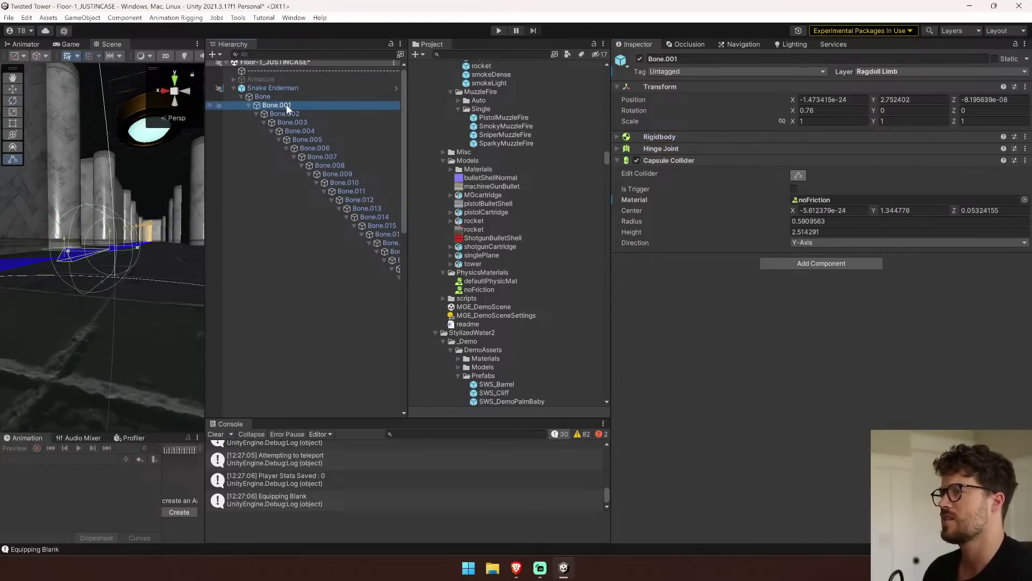
Copy the Capsule Collider of Bone.001 and paste its values onto the root Bone's Capsule Collider.
right_drag(145, 169, 278, 164)
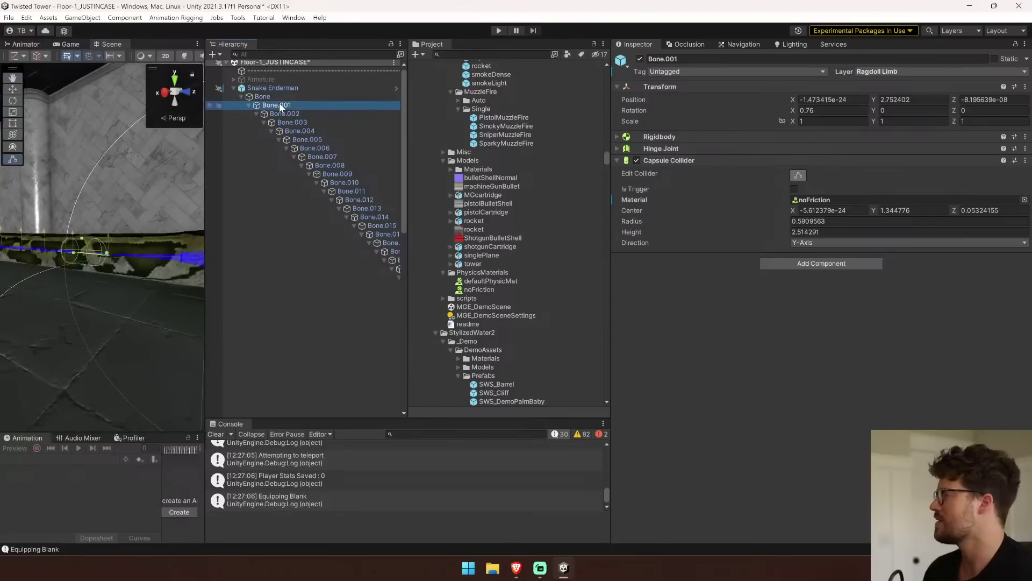
right_click(717, 159)
click(786, 230)
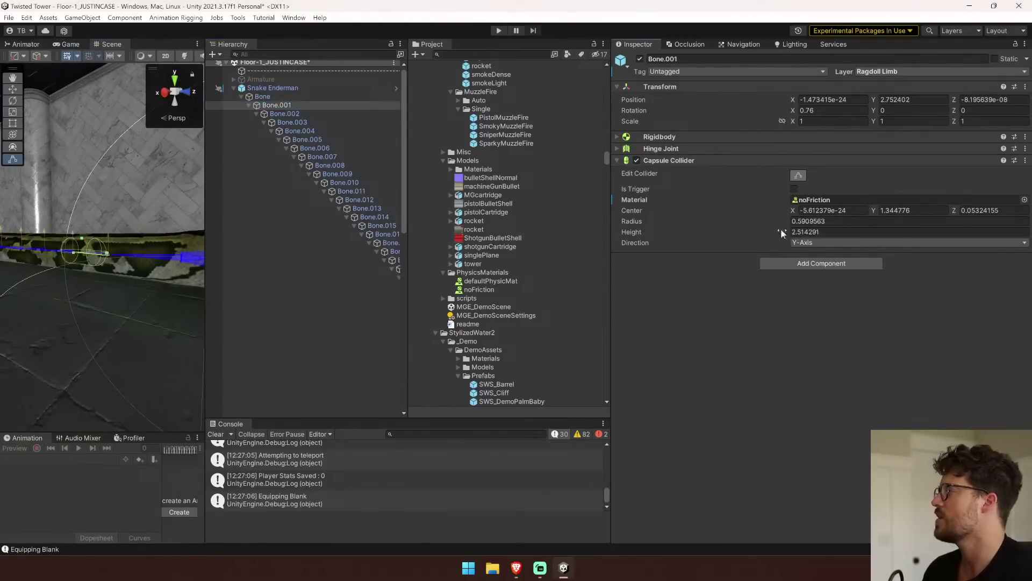
right_click(765, 161)
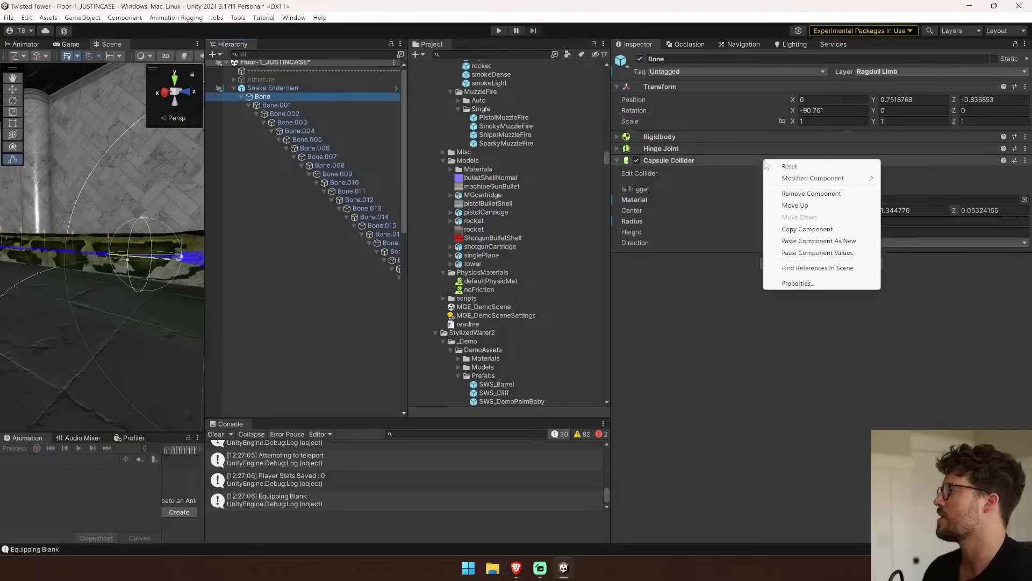
click(854, 252)
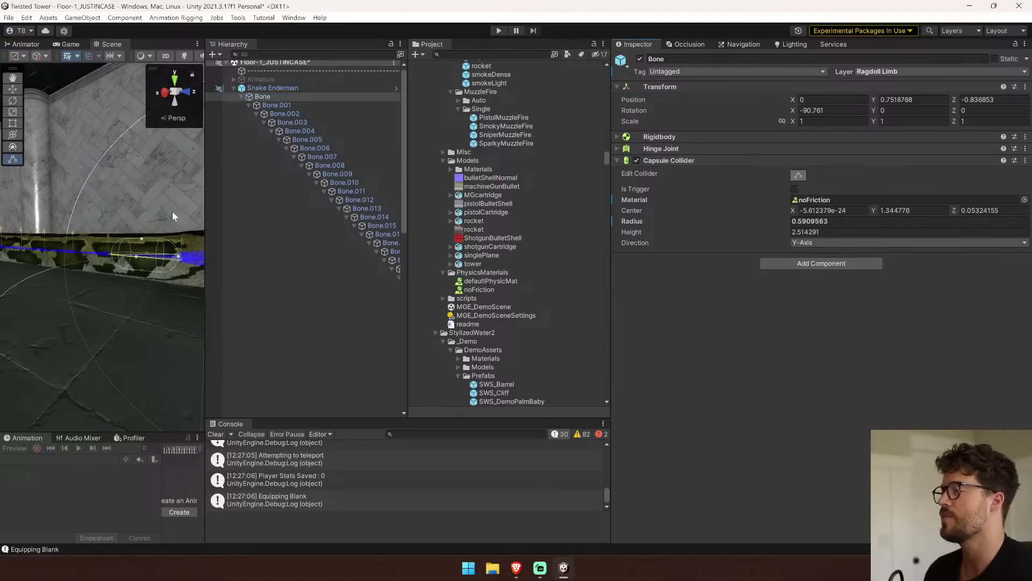
Enlarge the view area and start a play test with the root Bone's new collider values.
drag(205, 221, 431, 220)
right_drag(317, 221, 374, 228)
click(498, 30)
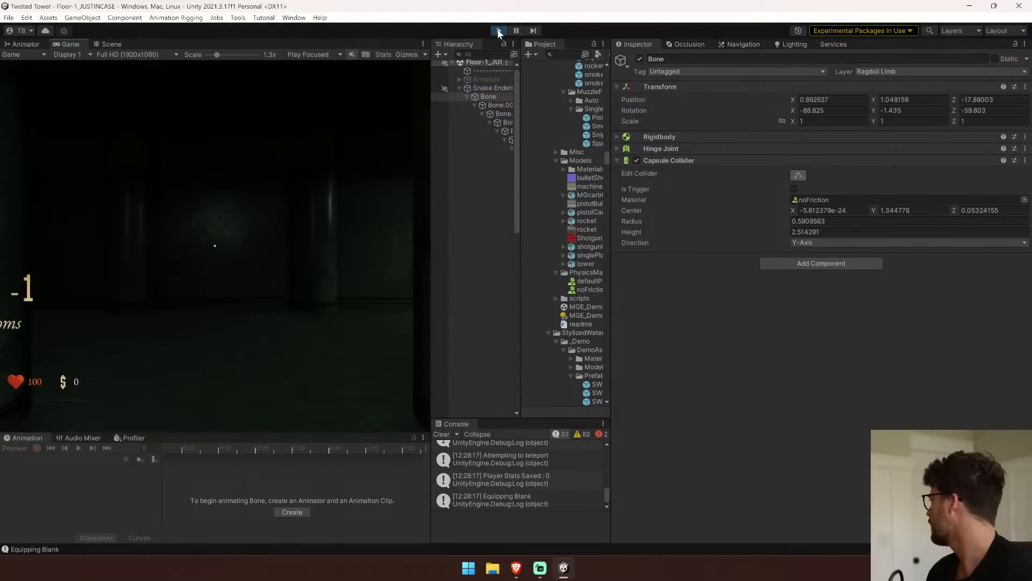
drag(431, 145, 729, 141)
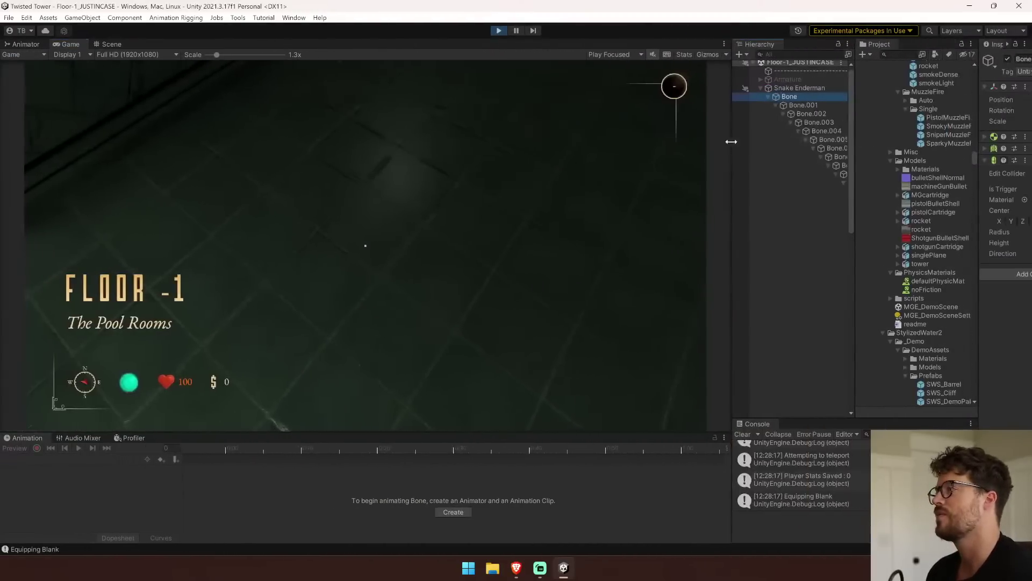
Follow the moving snake in the Scene view, examine how its head and body behave, and end the play test.
click(111, 45)
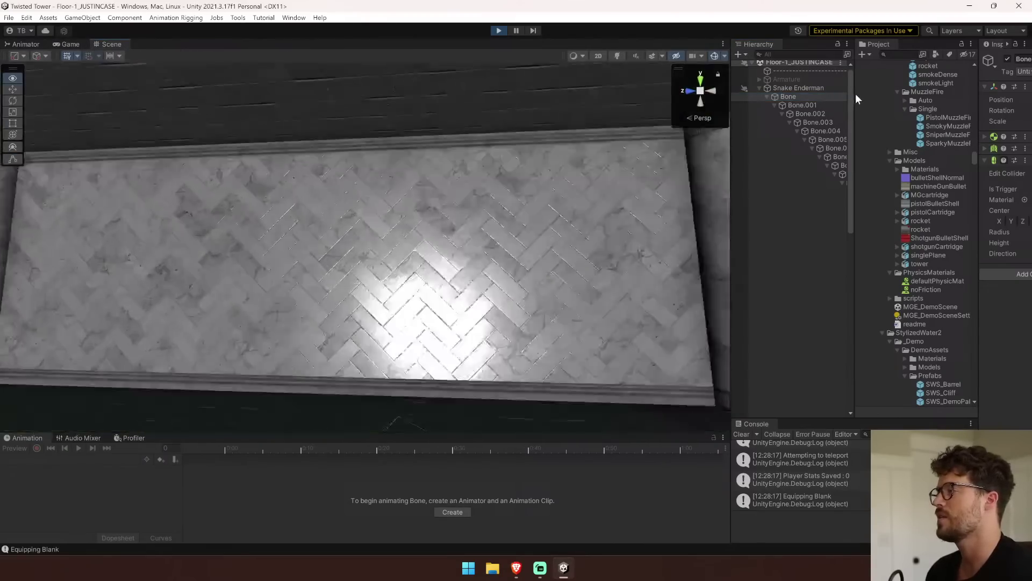
key(s)
right_drag(856, 95, 921, 121)
key(w)
key(w)
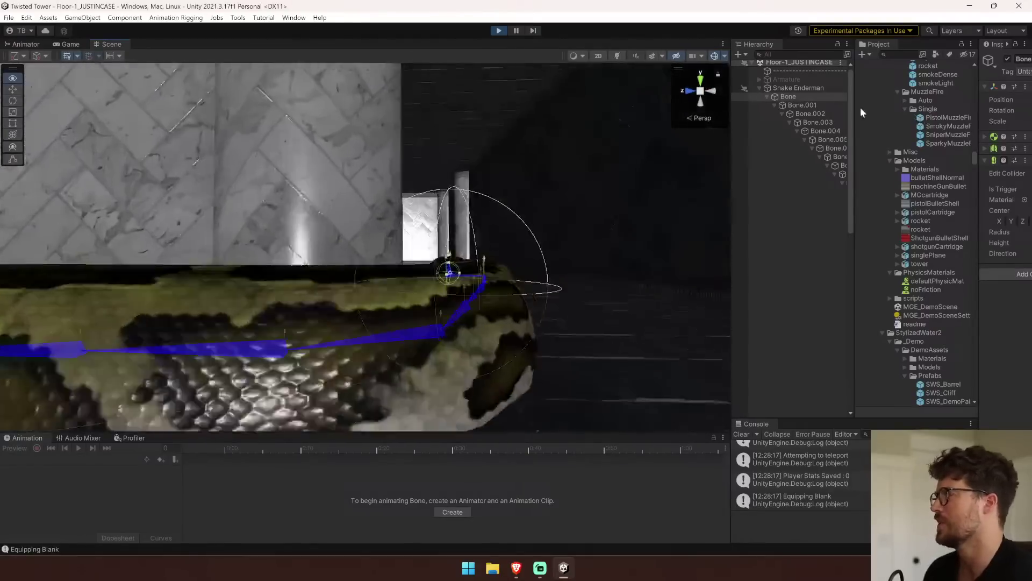
right_drag(821, 108, 267, 123)
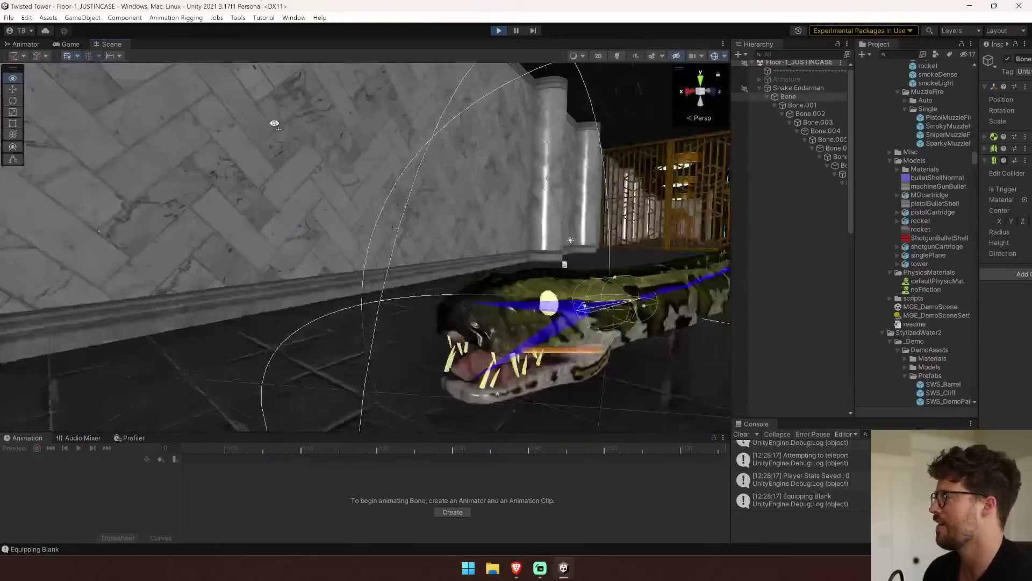
right_drag(373, 139, 329, 197)
right_drag(2, 86, 252, 219)
click(289, 216)
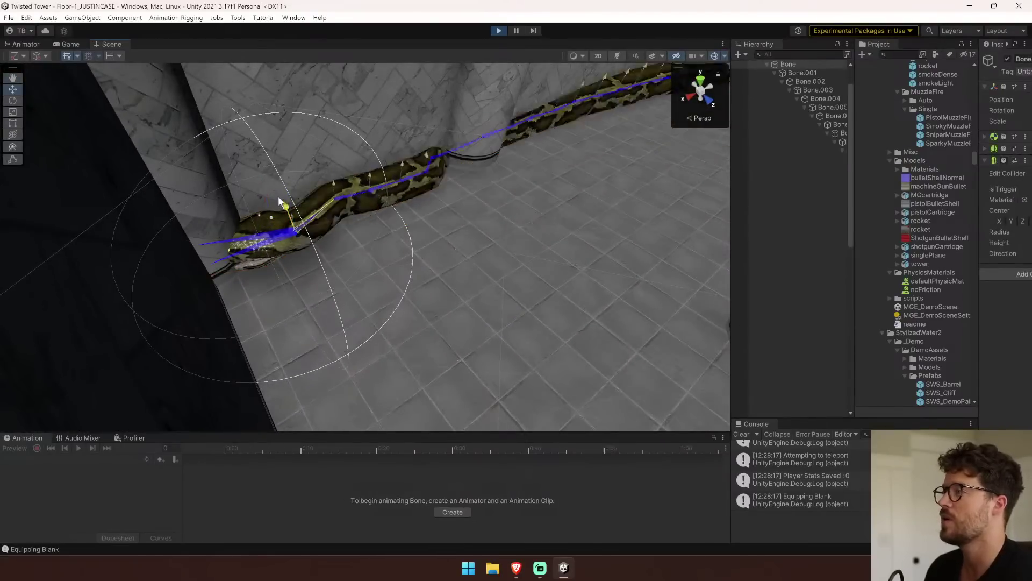
key(e)
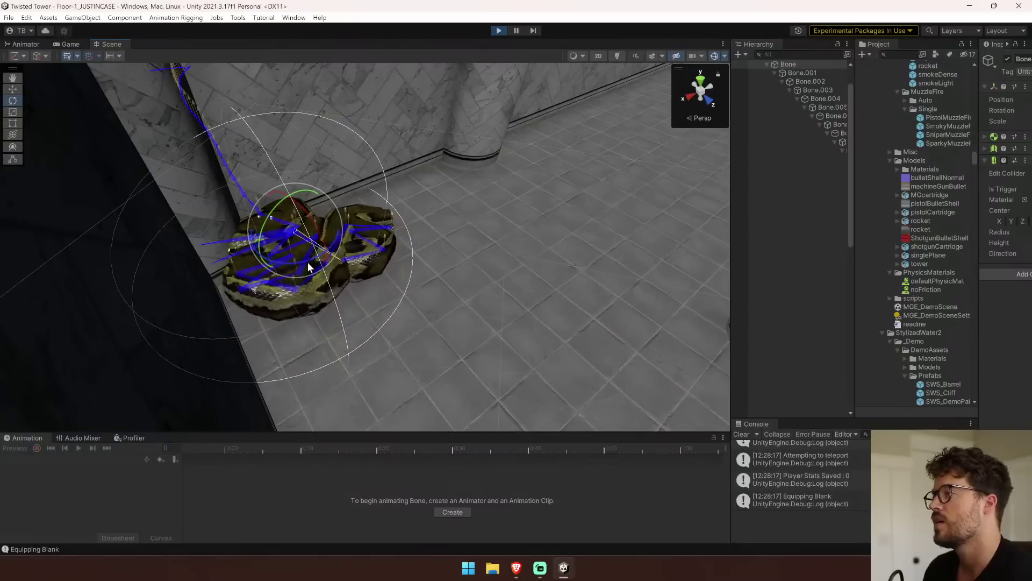
right_drag(305, 263, 29, 118)
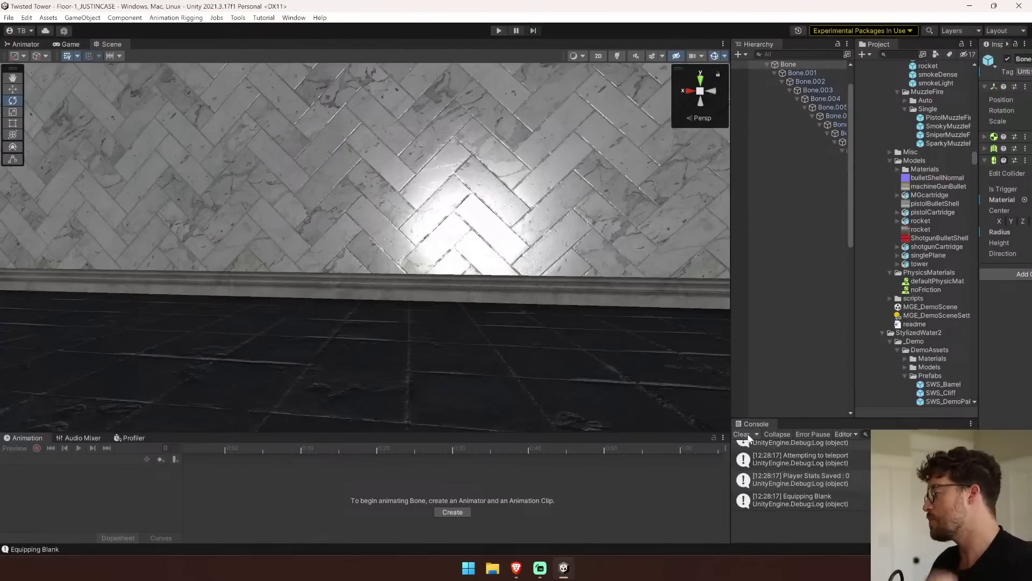
Clear the console, enlarge the Hierarchy, and collapse the root Bone's chain under Snake Enderman.
click(747, 435)
drag(731, 375, 388, 387)
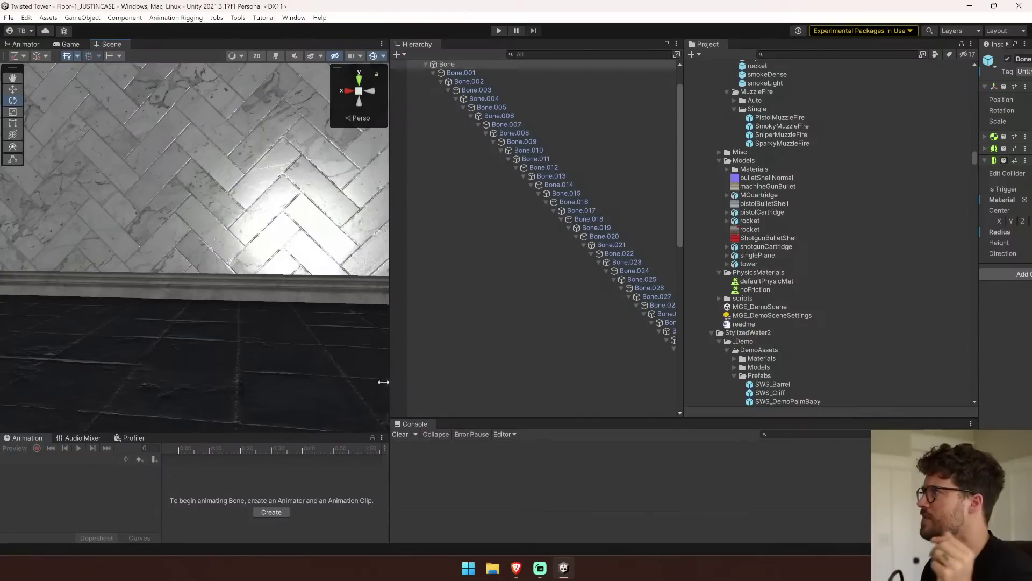
scroll(434, 96, up, 2)
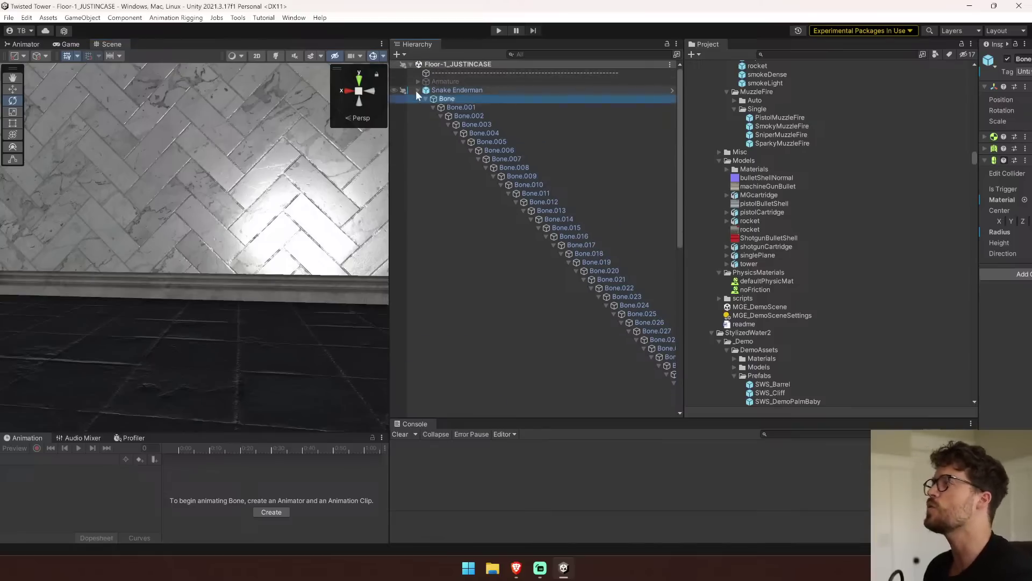
click(418, 91)
click(437, 98)
click(435, 91)
click(419, 91)
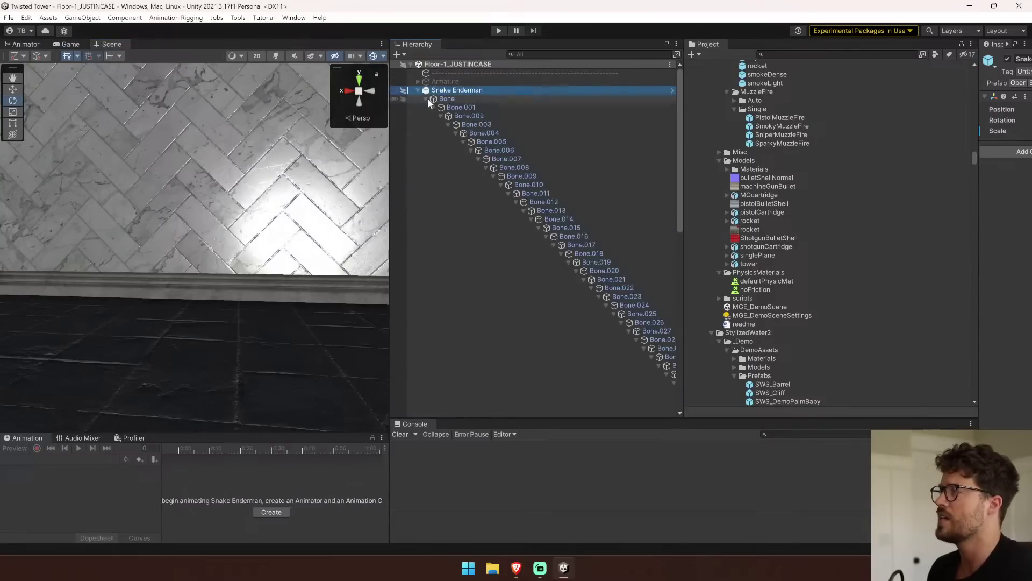
click(428, 99)
click(426, 99)
Frame the Walker R2 Enderman Variant, select Bone.048 in the Basilisk Variant's armature, and examine it at the snake's head.
click(484, 107)
key(f)
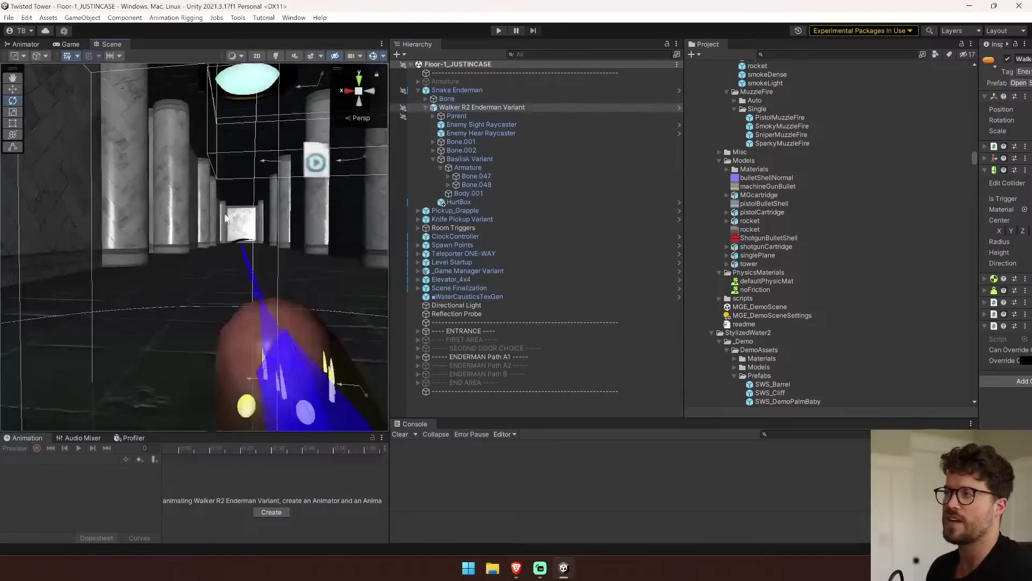
click(477, 185)
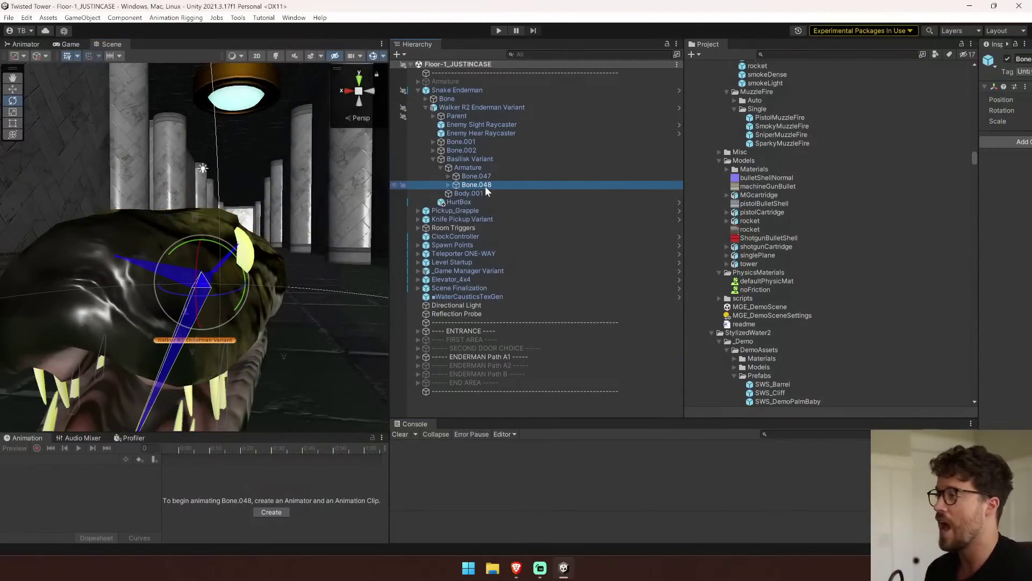
right_drag(295, 350, 210, 334)
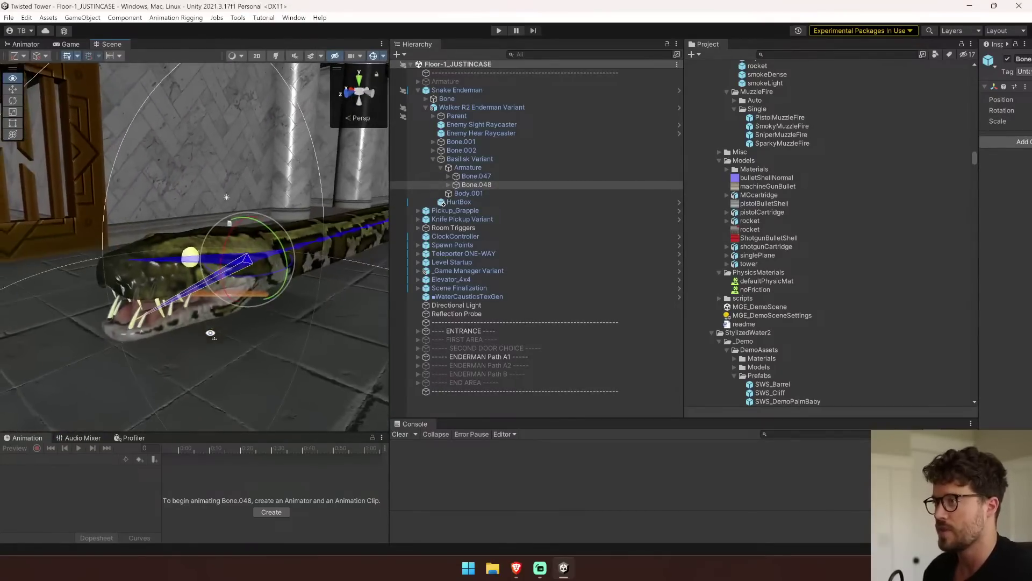
click(478, 168)
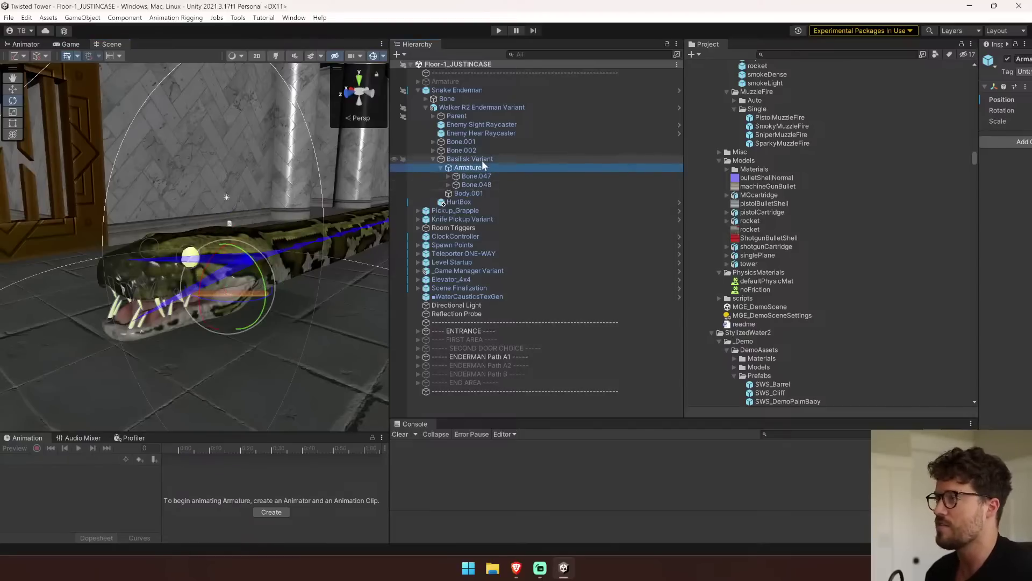
click(469, 177)
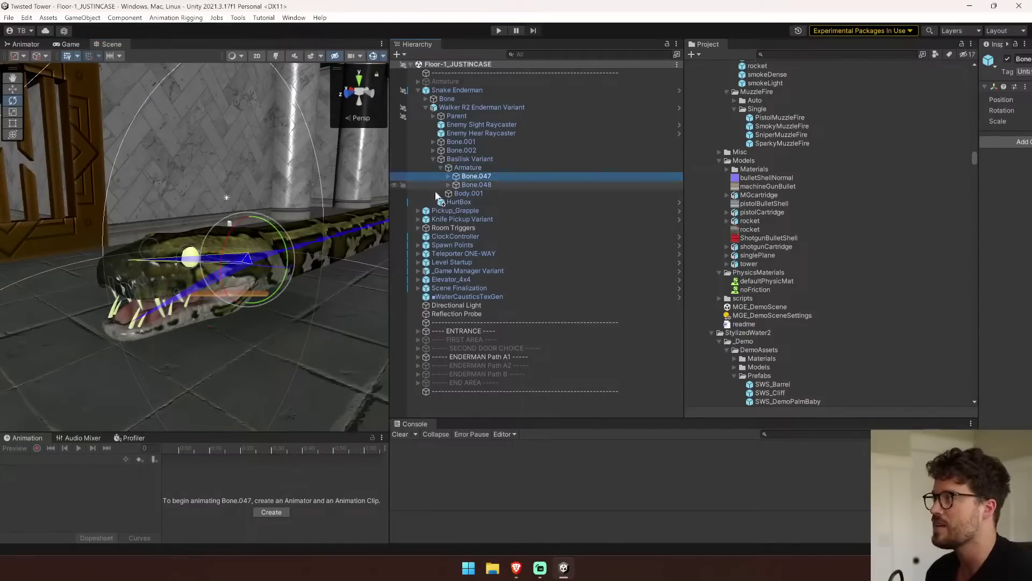
drag(227, 248, 220, 254)
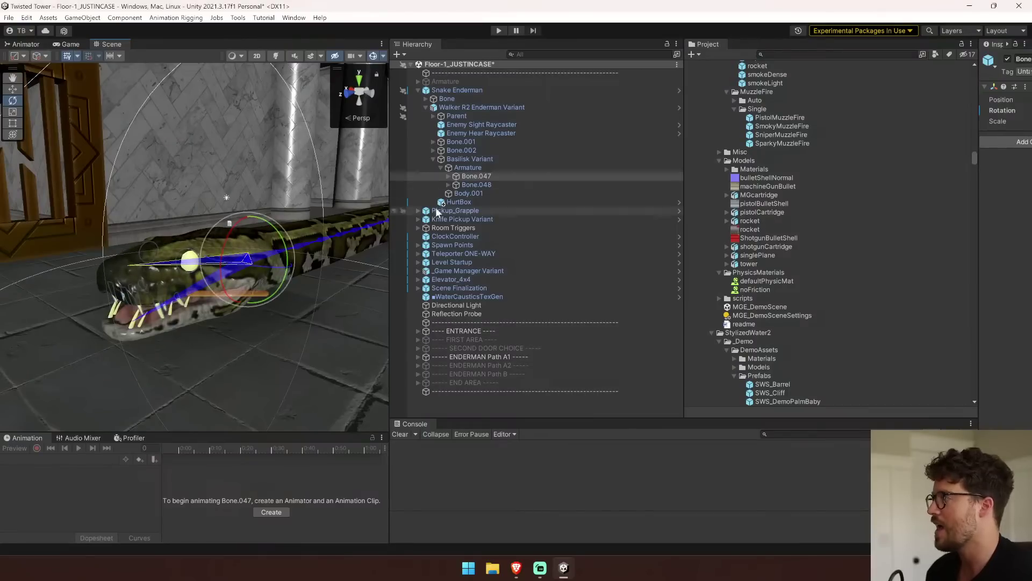
key(ctrl+z)
Create an animation clip for Basilisk Variant, saved as Snake Head in the Art/Enemies/Snake folder.
click(473, 161)
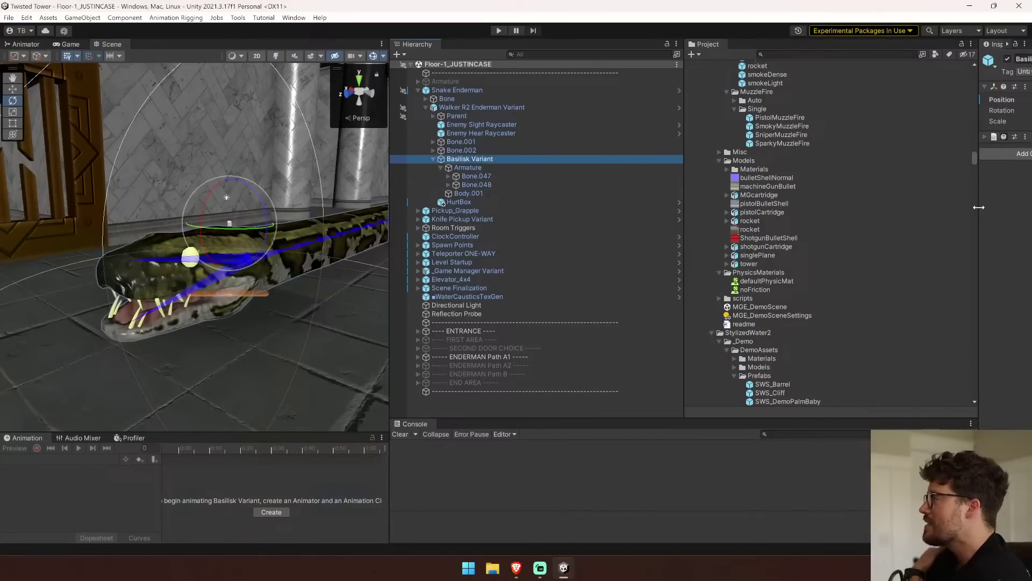
drag(979, 206, 750, 215)
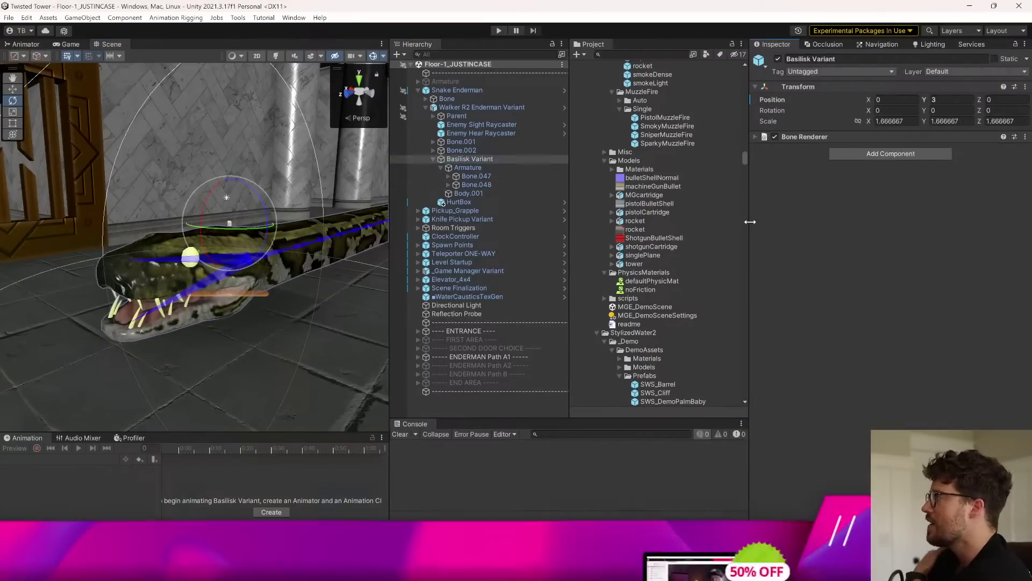
click(281, 511)
double_click(262, 154)
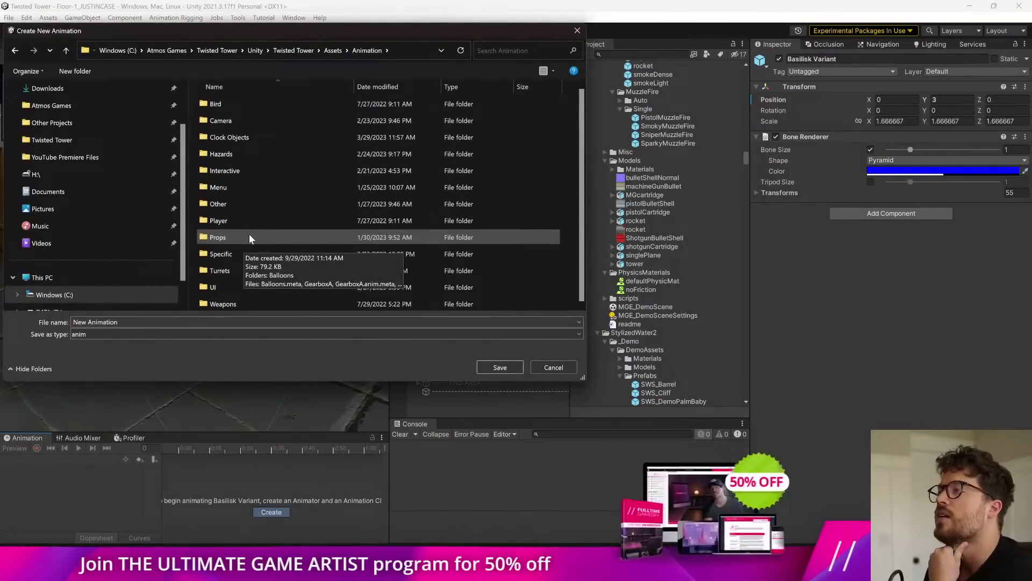
click(333, 50)
double_click(218, 168)
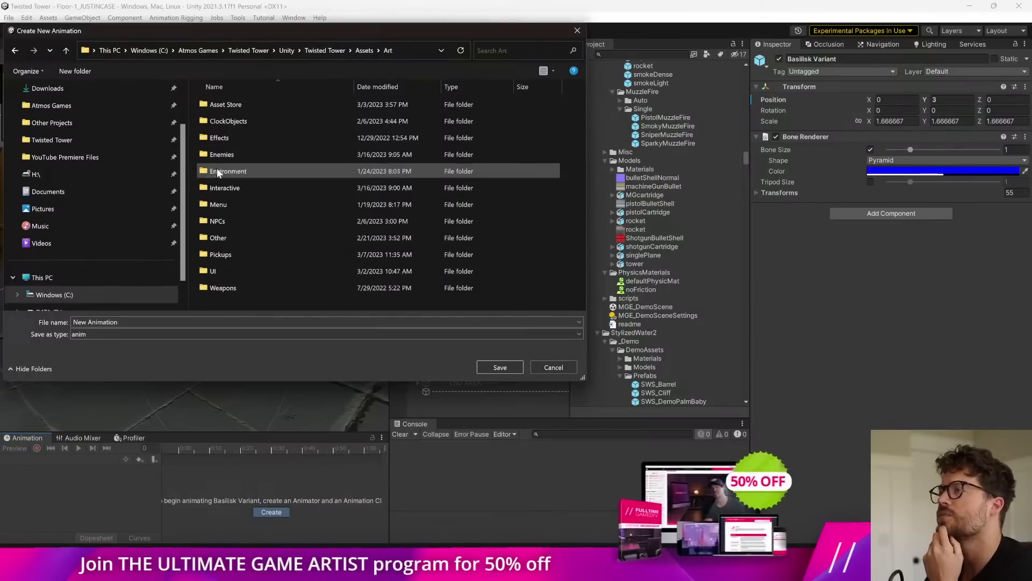
double_click(235, 153)
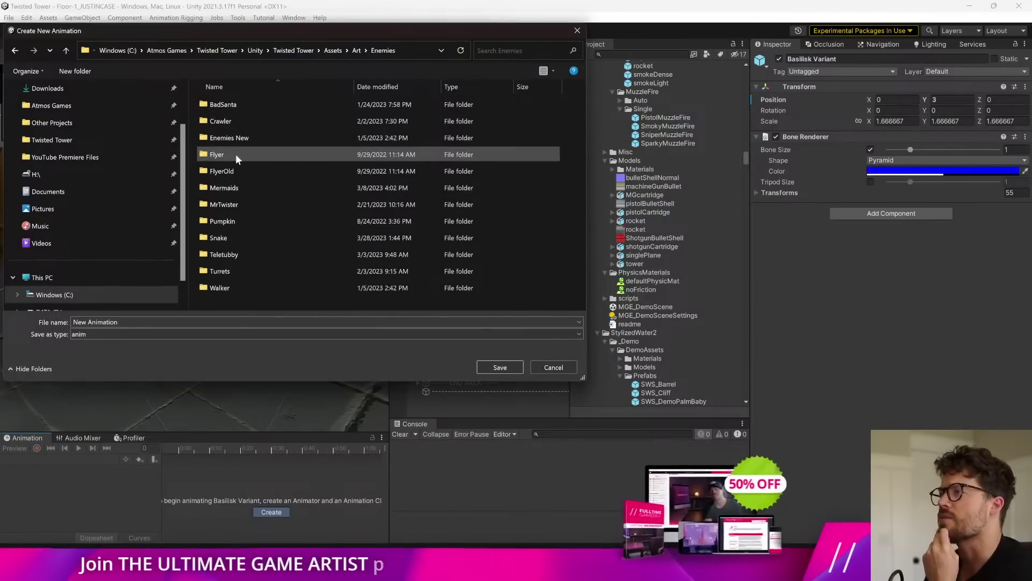
double_click(239, 237)
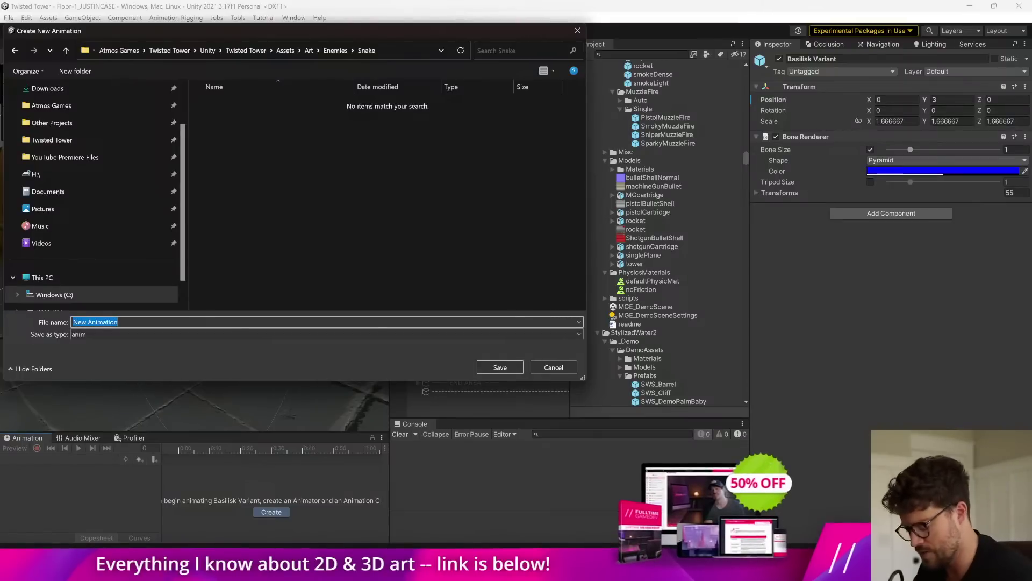
text(Snake Head)
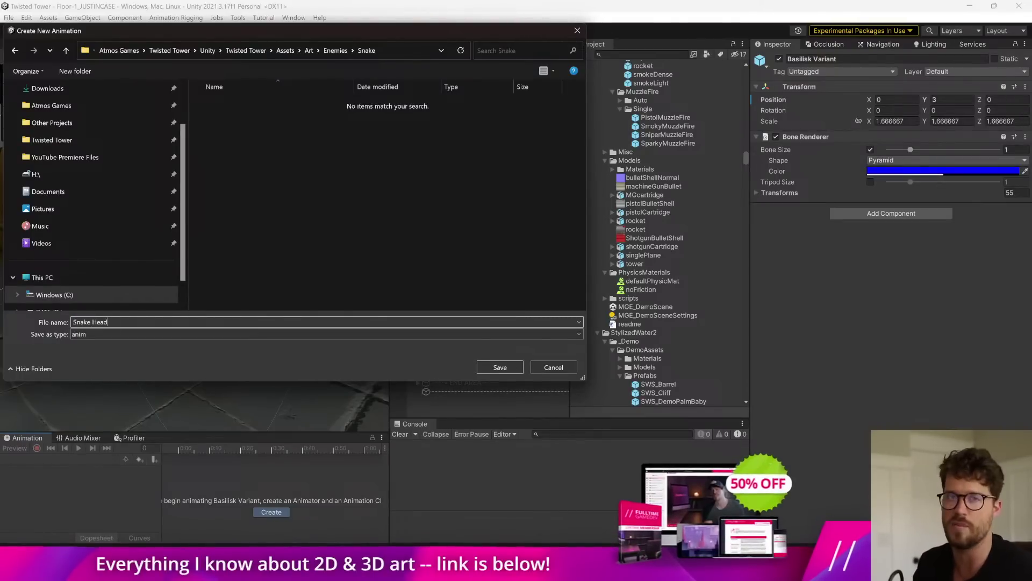
key(Return)
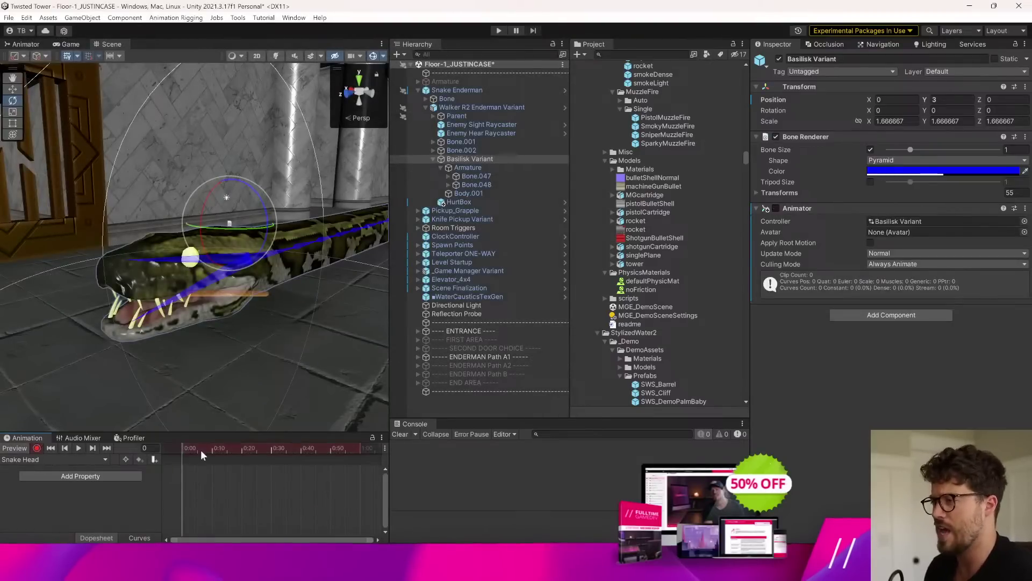
Record a series of Bone.047 rotation keyframes in the Snake Head clip, opening and closing the mouth over about 6.5 seconds.
click(484, 178)
drag(231, 235, 223, 255)
scroll(253, 476, down, 3)
scroll(263, 472, down, 5)
click(265, 449)
scroll(273, 477, down, 3)
click(283, 448)
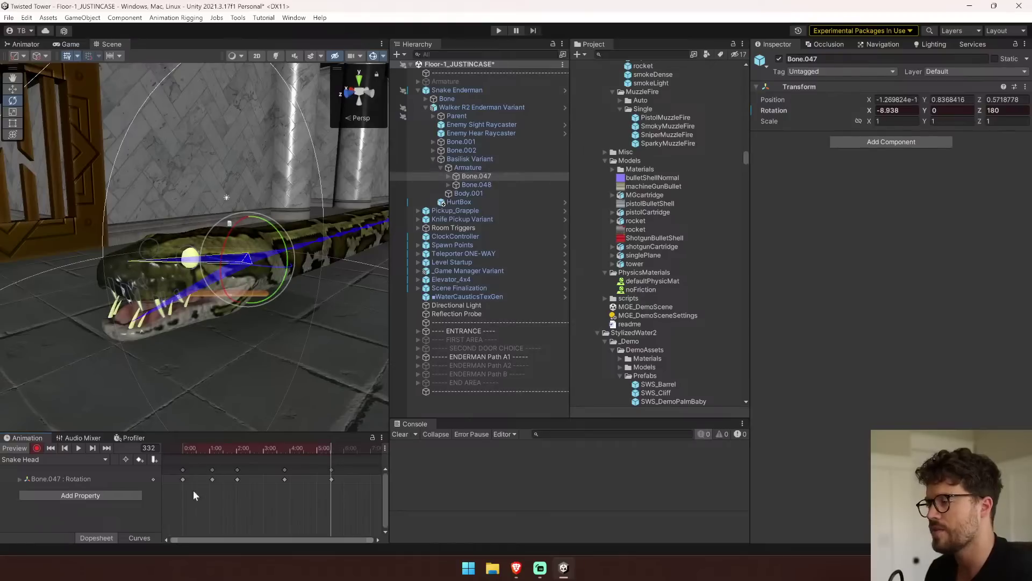
Play back the clip and compress all Bone.047 keyframes so the last one falls at about 2.6 seconds.
click(78, 448)
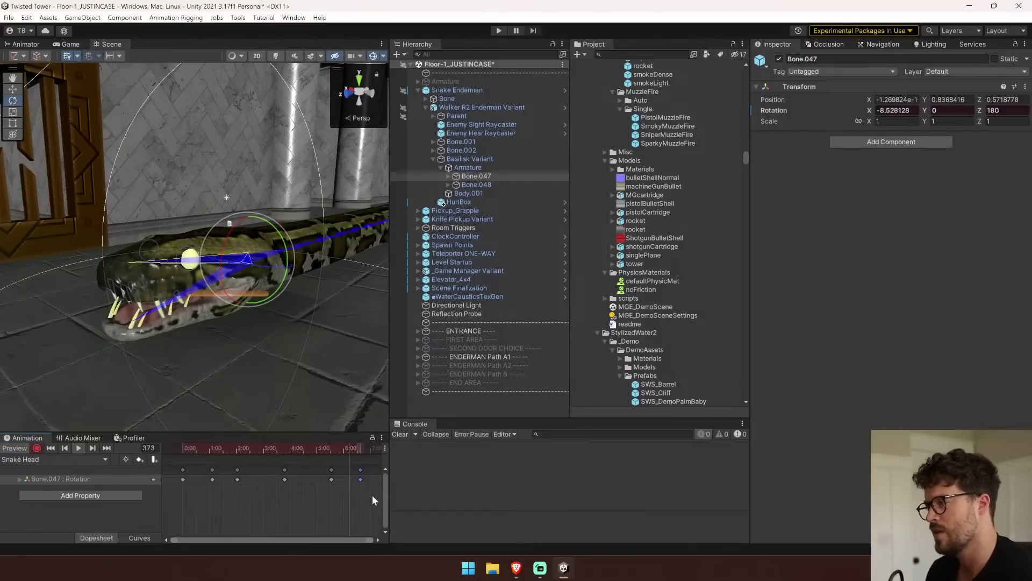
drag(373, 498, 168, 466)
drag(368, 477, 241, 479)
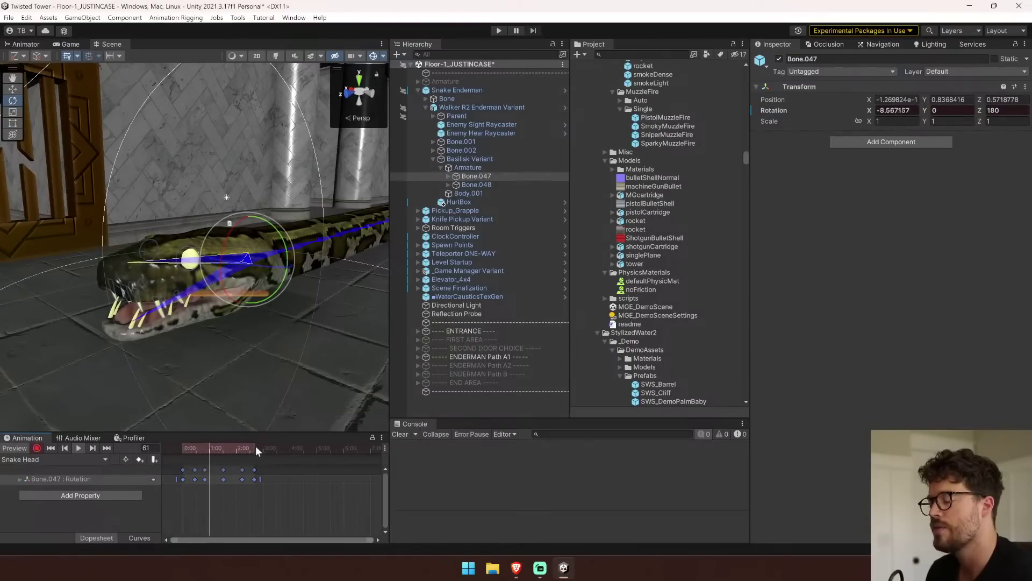
Key the Armature's Z rotation at -6.151 on frame 0 and 2.005 near frame 96, and preview the head sway.
click(480, 168)
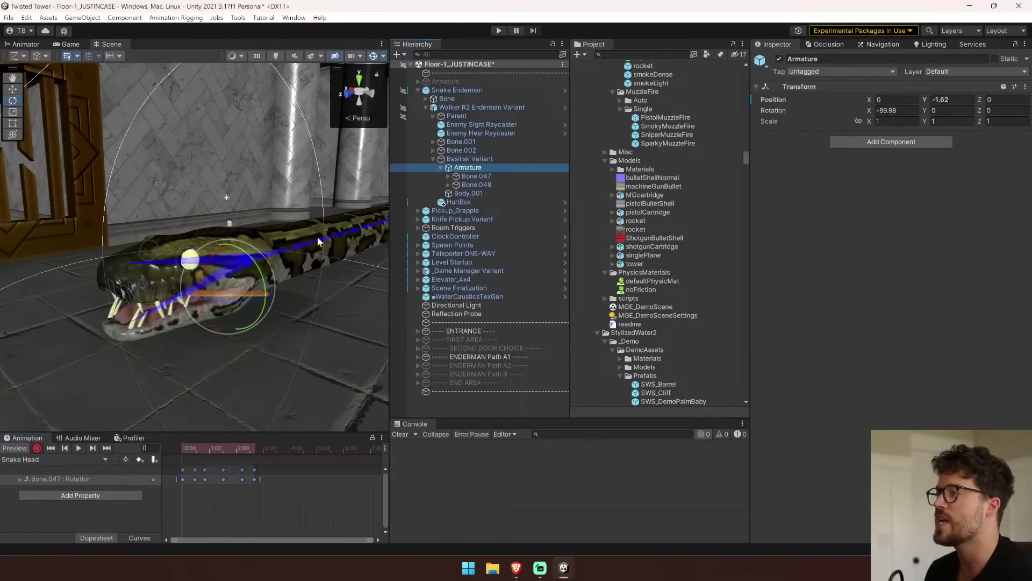
mouse_move(211, 307)
mouse_down()
mouse_move(244, 305)
mouse_move(202, 302)
mouse_move(233, 301)
mouse_move(221, 309)
mouse_up()
key(ctrl+z)
click(226, 448)
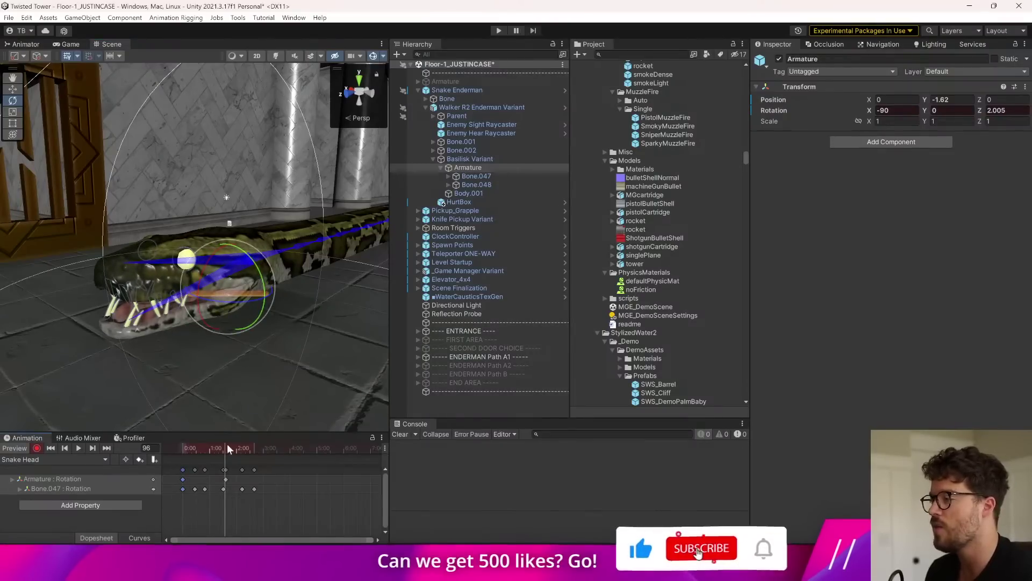
click(79, 448)
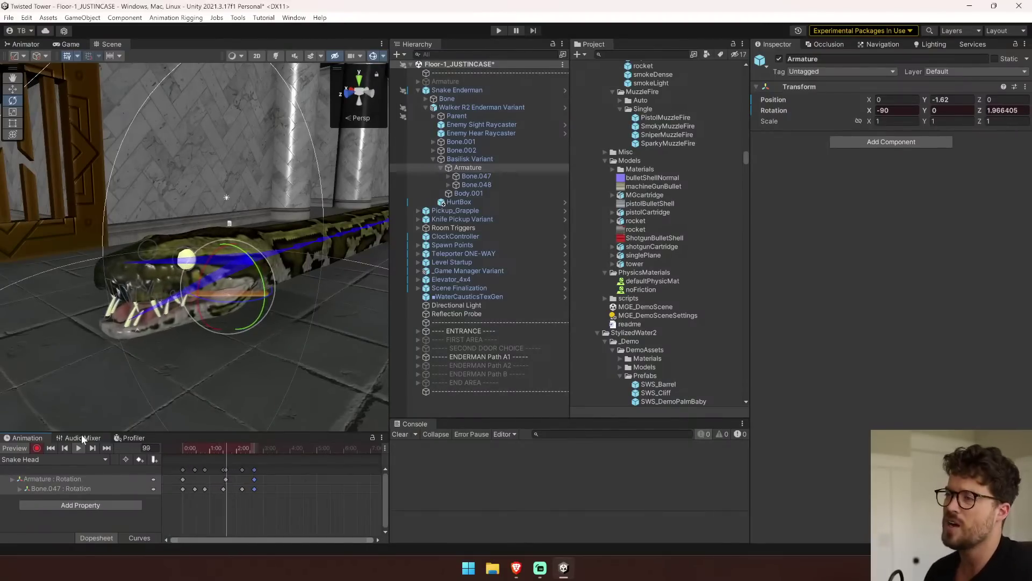
right_drag(141, 309, 156, 286)
key(w)
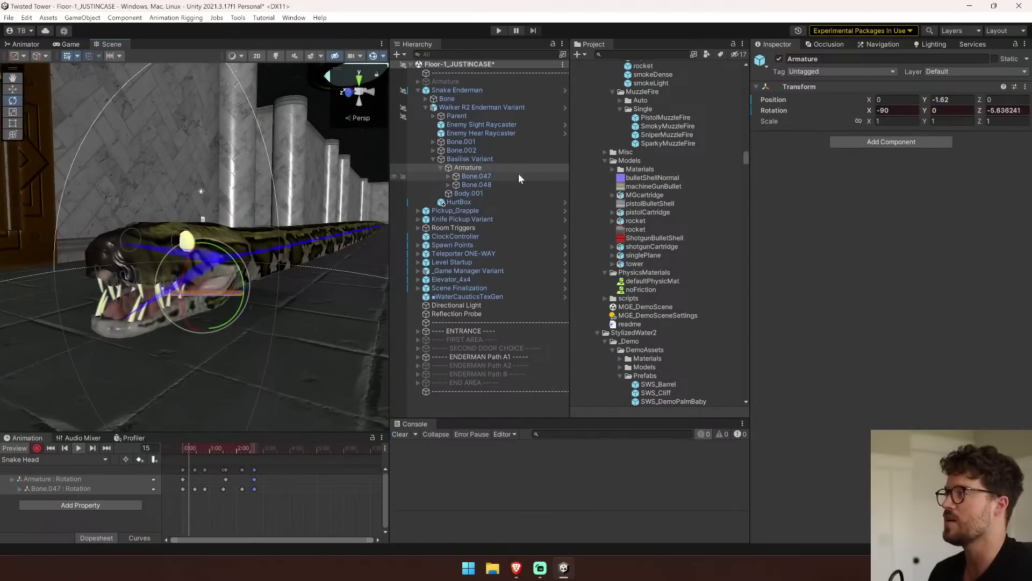
mouse_move(232, 266)
mouse_down()
mouse_move(222, 263)
mouse_move(224, 272)
mouse_up()
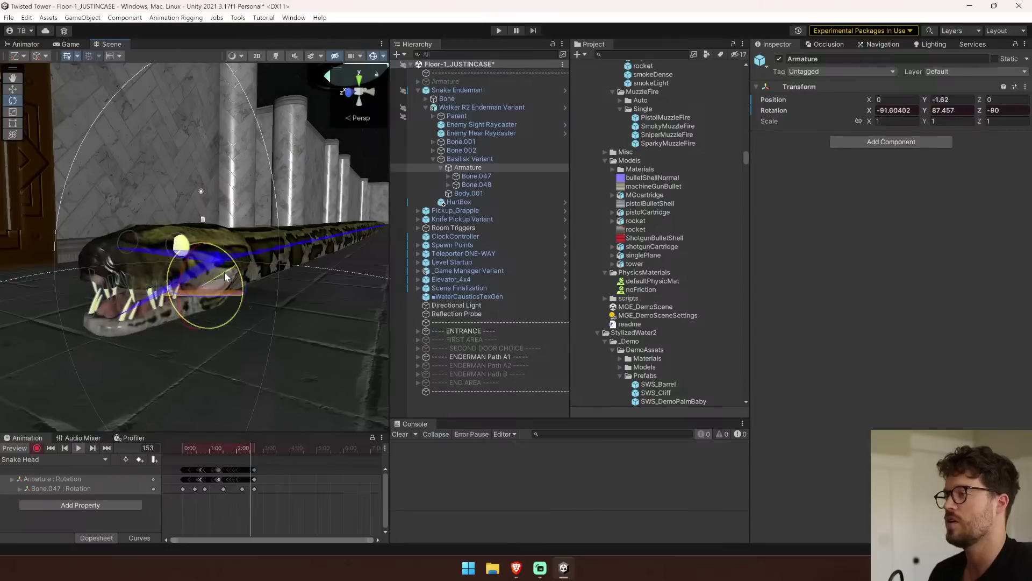
drag(371, 539, 295, 539)
click(183, 448)
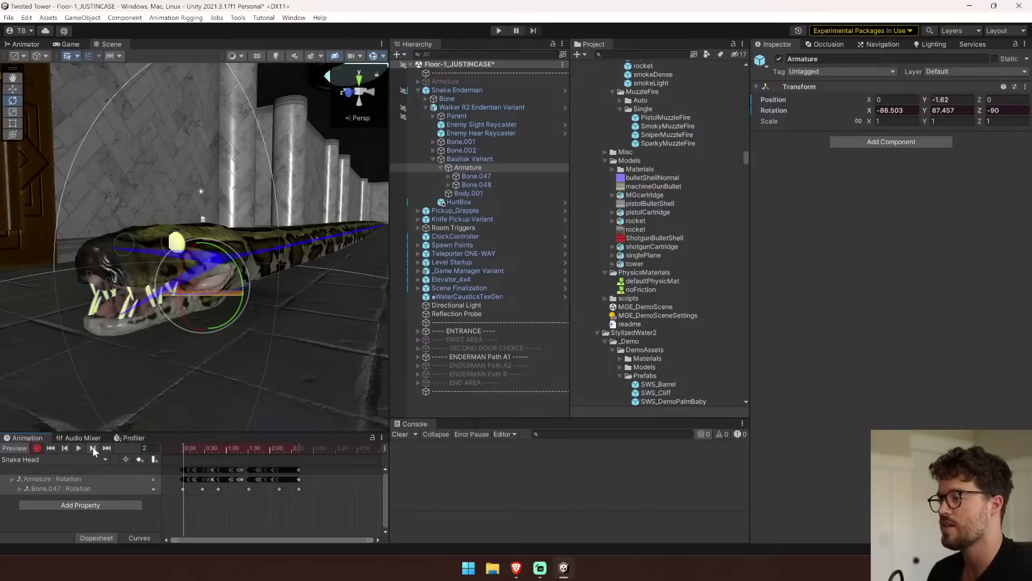
key(ctrl+z)
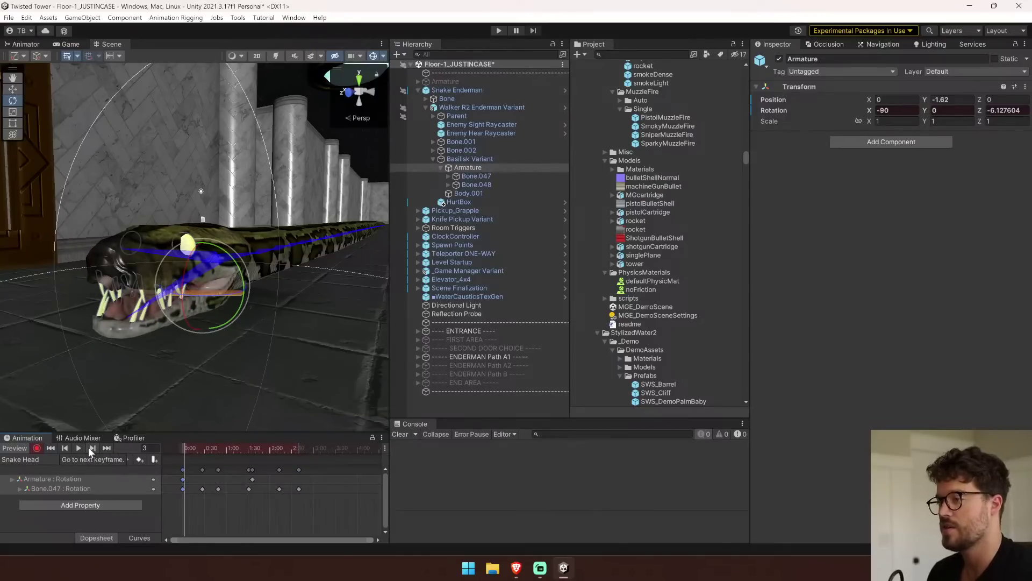
Add Armature rotation keyframes near frames 52 and 126, the second at X -83.674, Y -87.995, Z 90.
click(80, 448)
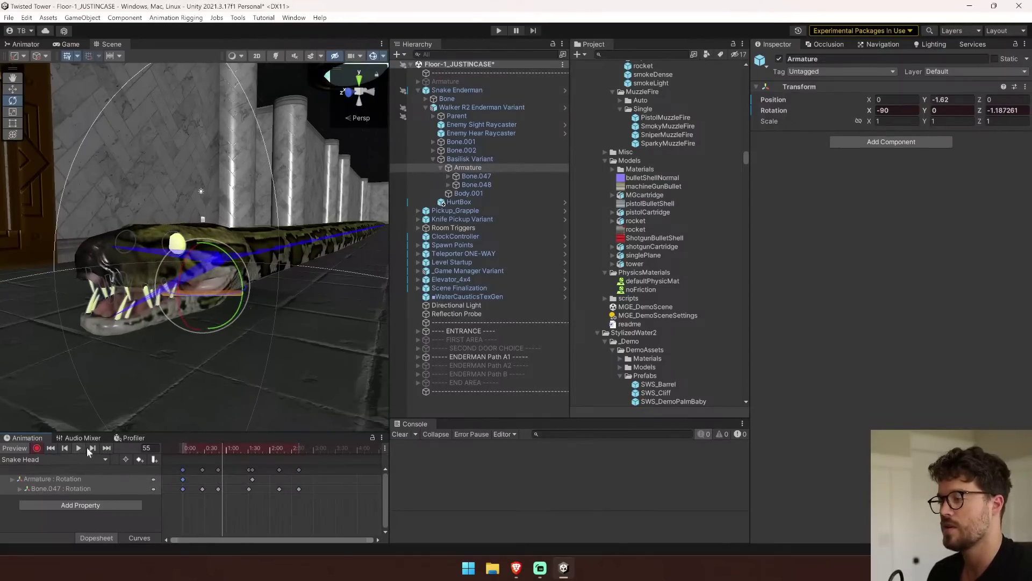
click(221, 449)
mouse_move(241, 278)
mouse_down()
mouse_move(243, 309)
mouse_move(239, 283)
mouse_up()
click(274, 448)
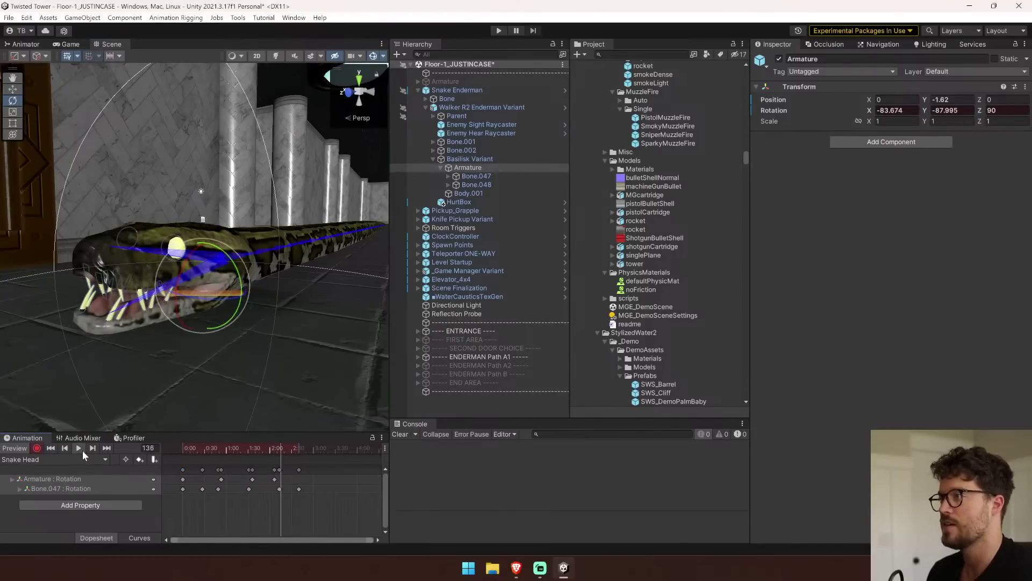
Copy the Armature's first rotation keyframe onto the clip's last keyframe to close the loop, and play the result.
click(81, 449)
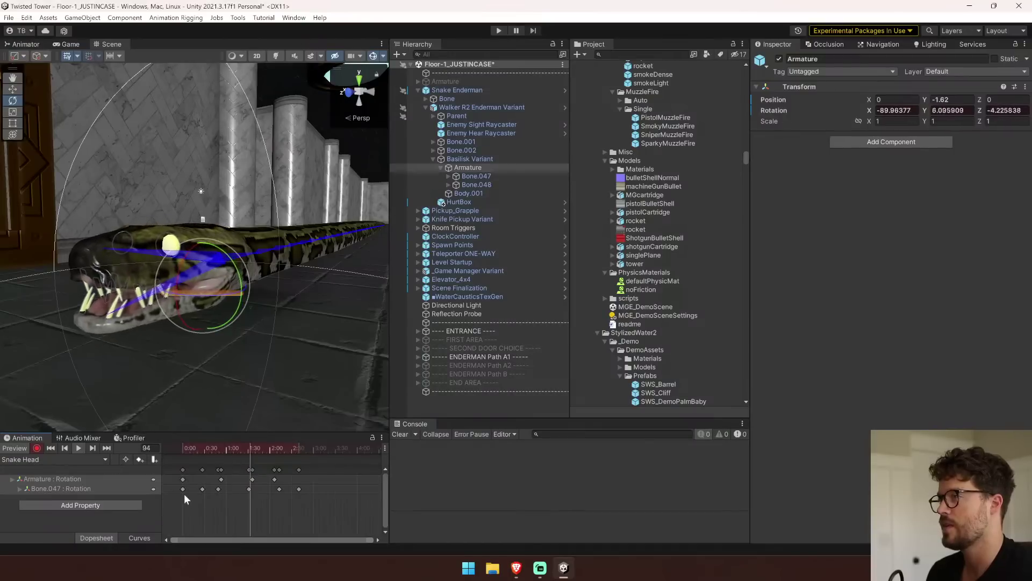
click(95, 448)
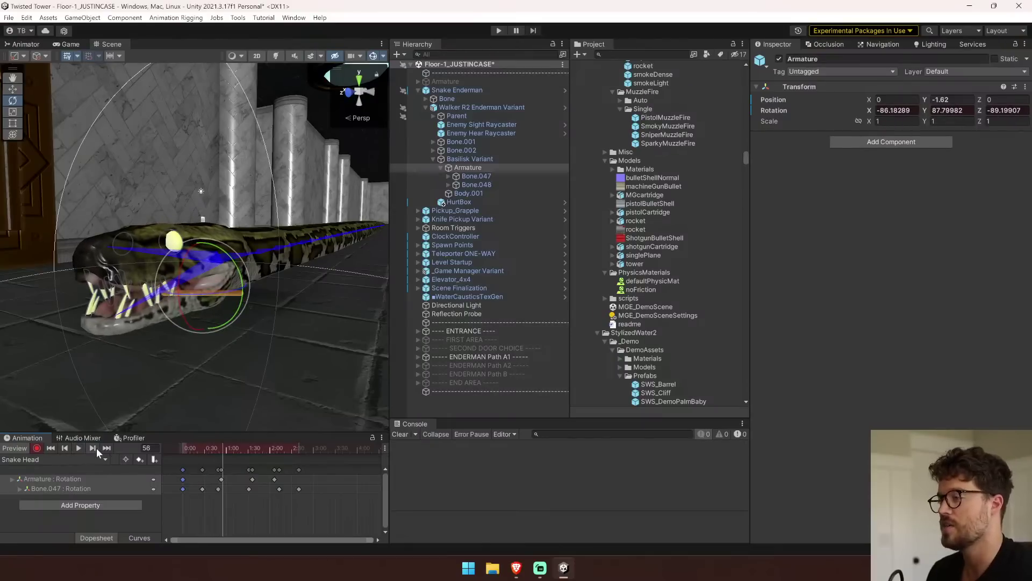
click(96, 447)
click(96, 447)
click(95, 447)
click(96, 448)
click(77, 448)
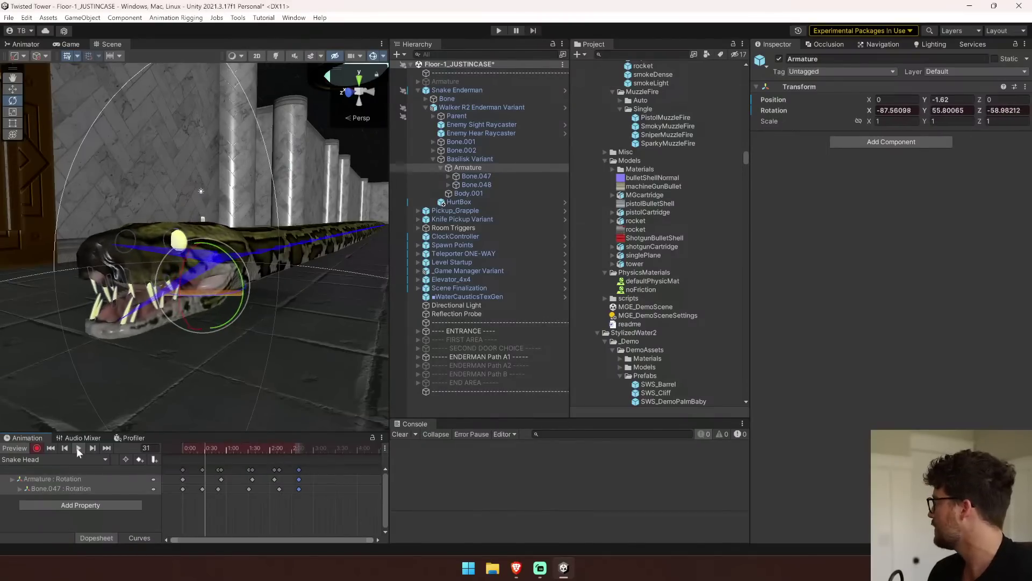
drag(237, 451, 182, 461)
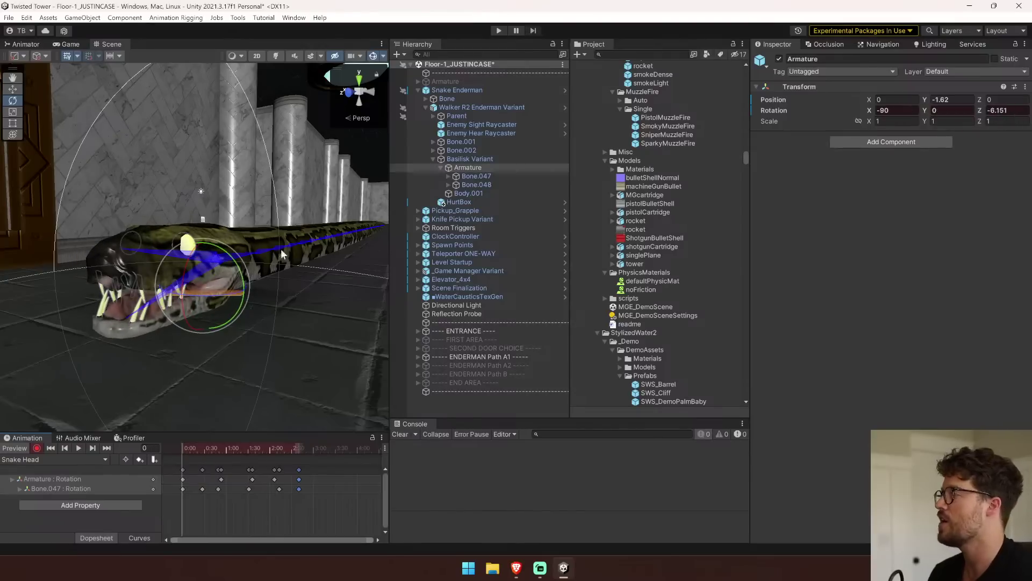
click(187, 267)
drag(242, 253, 242, 196)
key(ctrl+z)
Run the game, examine the moving snake's head and body in the Scene view, and stop the run.
click(497, 31)
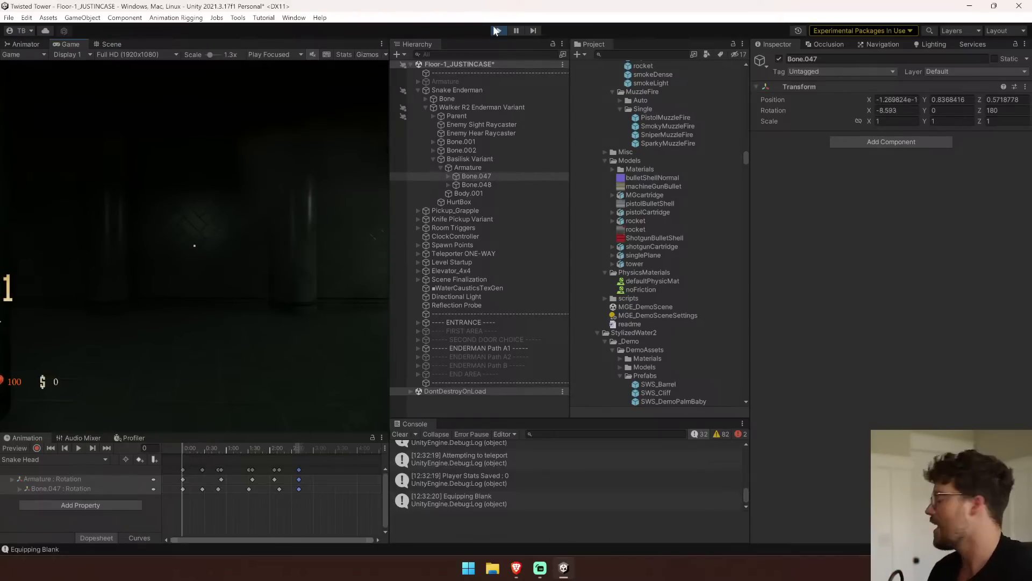
click(194, 245)
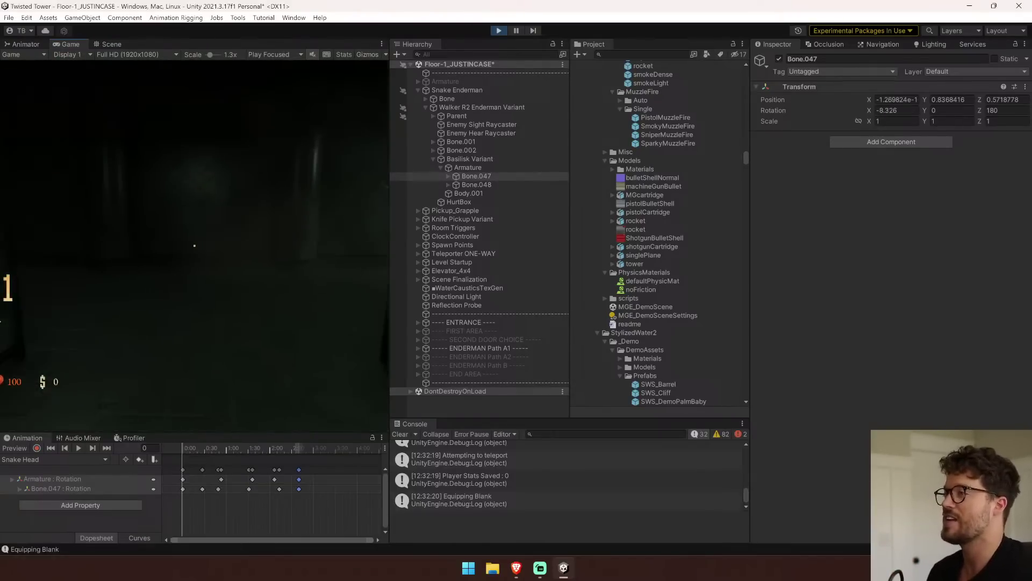
key(Escape)
click(111, 44)
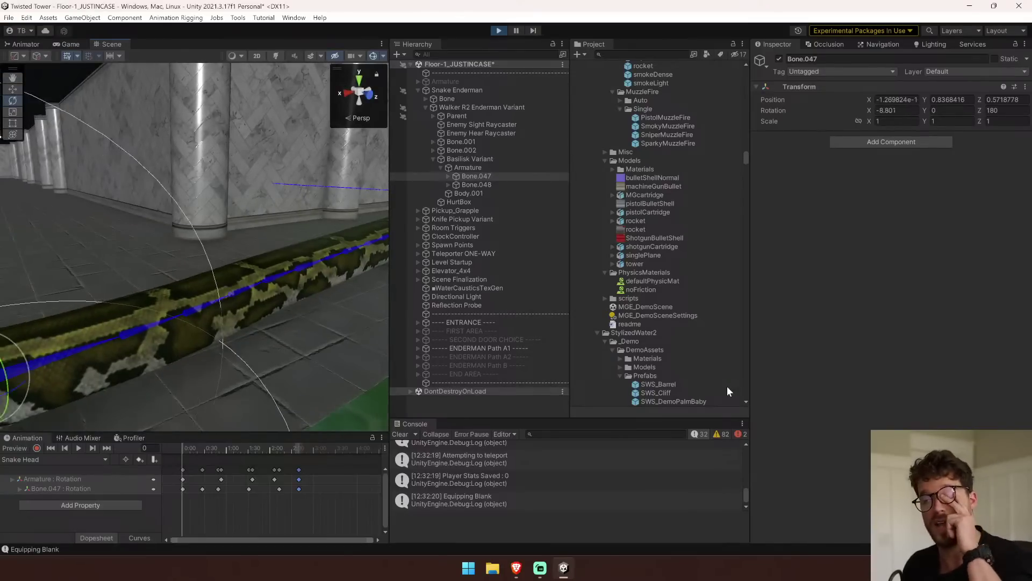
right_drag(211, 180, 1011, 343)
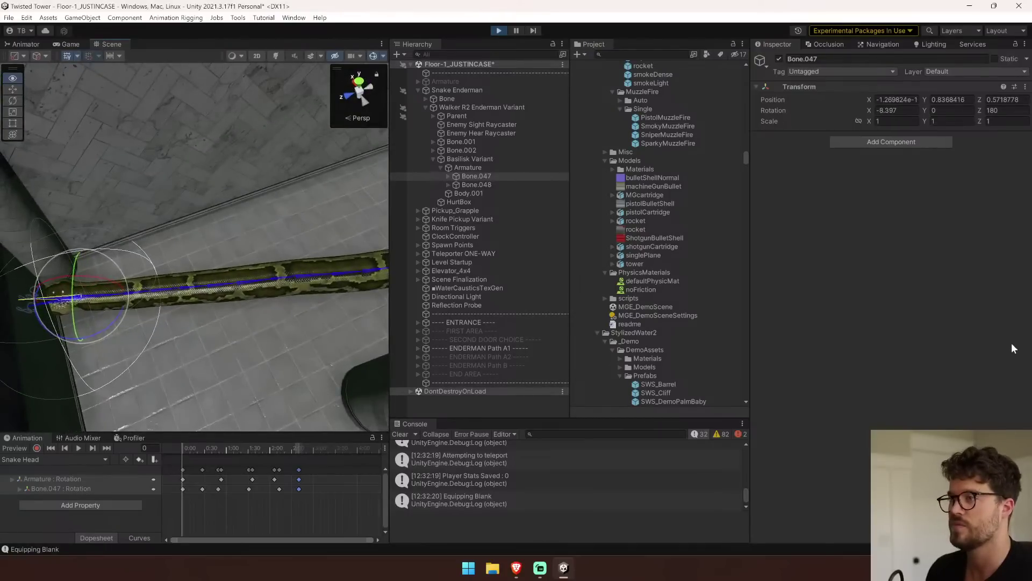
click(504, 30)
right_drag(249, 328, 184, 283)
click(475, 159)
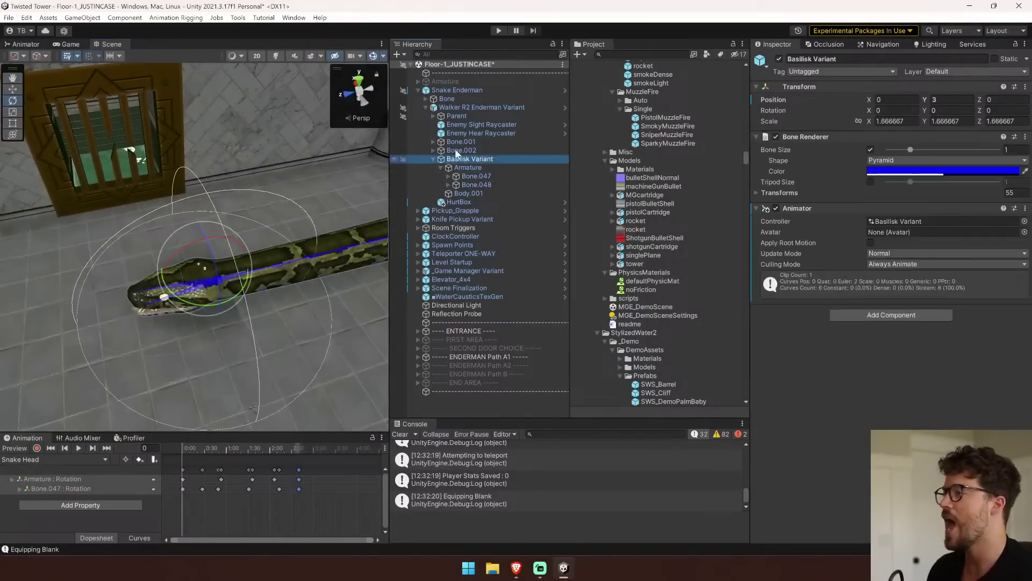
mouse_move(208, 221)
mouse_down()
mouse_move(209, 198)
mouse_move(209, 211)
mouse_up()
key(ctrl+z)
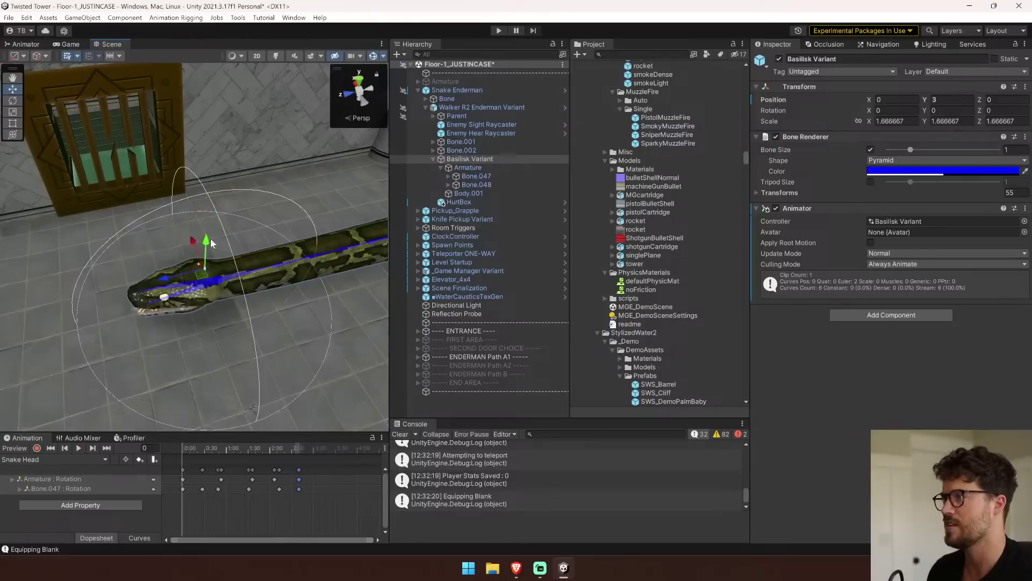
Try raising the snake's root Bone to Y 1.8 and offsetting Bone.001 to Z -0.44 and Bone.002 to Z -0.38 behind the head.
click(245, 265)
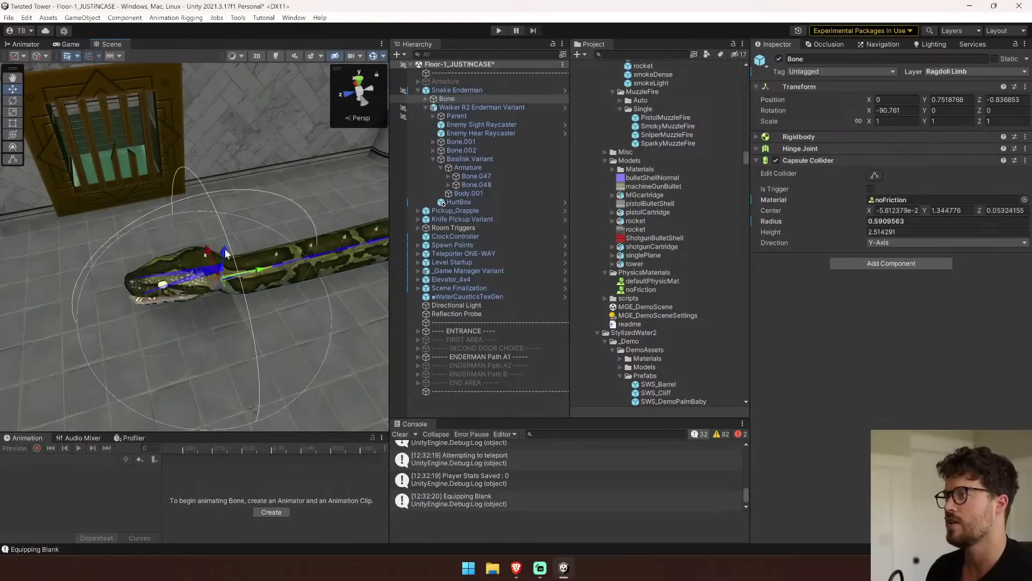
drag(224, 251, 228, 241)
click(281, 231)
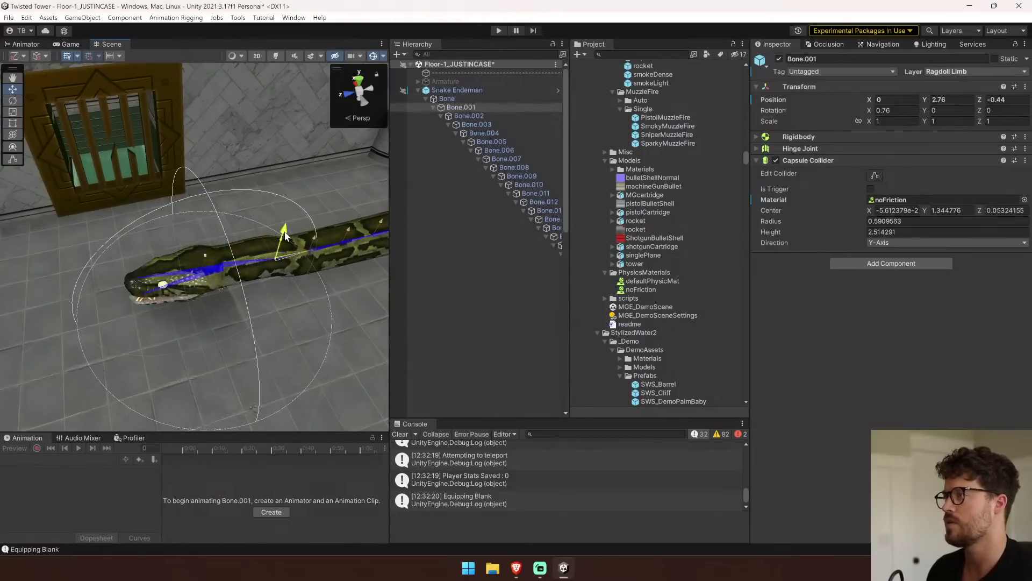
drag(322, 230, 325, 224)
right_drag(325, 224, 274, 233)
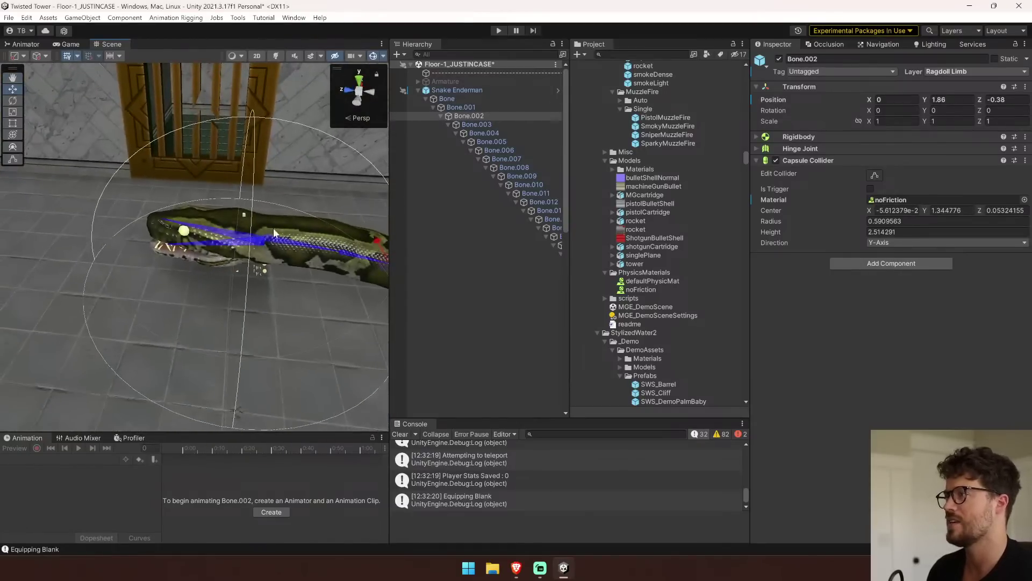
Try reshaping the snake's neck slope with Bone.002 at Z -0.15 and Bone.003 at Y 1.89, Z -0.32.
click(270, 231)
drag(272, 205, 272, 196)
right_drag(272, 247, 225, 262)
click(224, 262)
drag(199, 237, 200, 230)
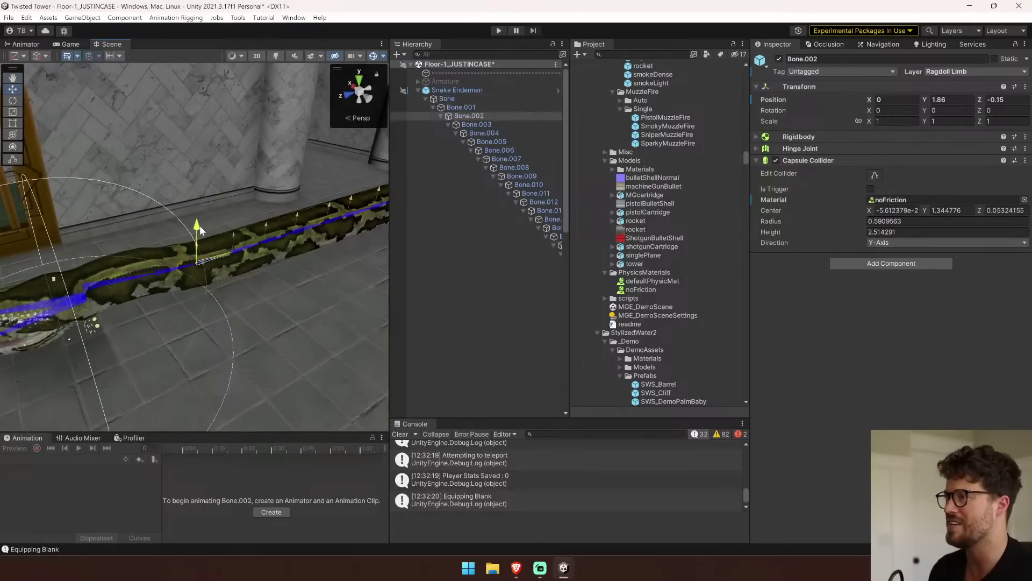
right_drag(306, 305, 233, 304)
click(182, 310)
click(165, 291)
click(166, 291)
drag(163, 287, 166, 290)
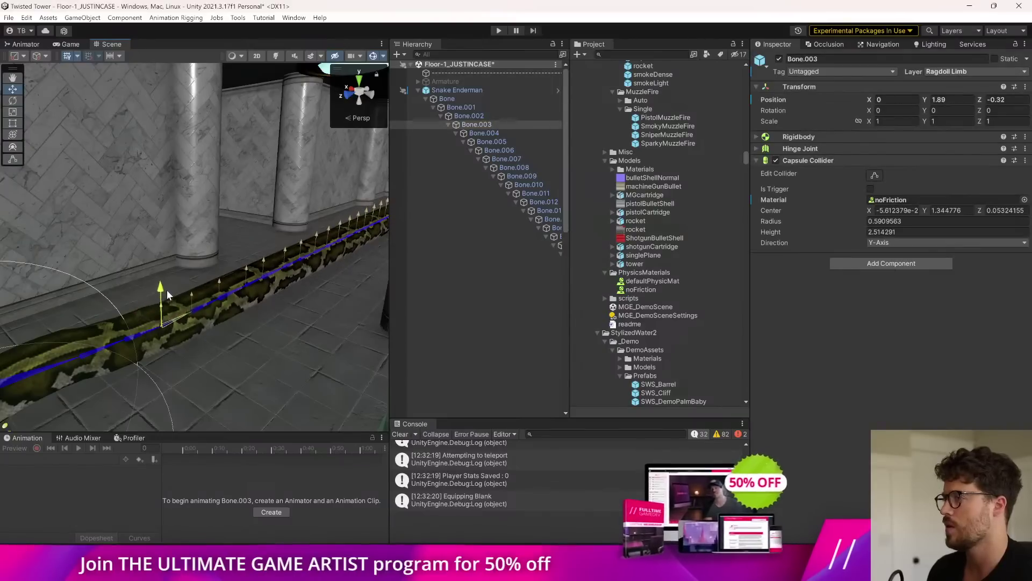
Undo the position changes made to the snake's neck bones.
right_drag(197, 291, 310, 280)
click(305, 303)
click(310, 279)
click(311, 279)
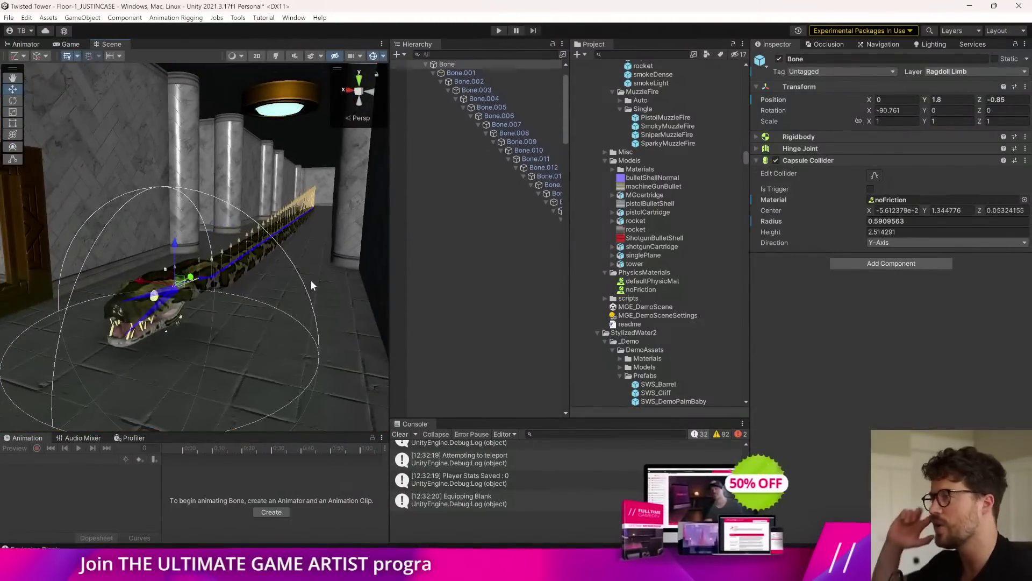
click(310, 280)
click(311, 279)
click(311, 279)
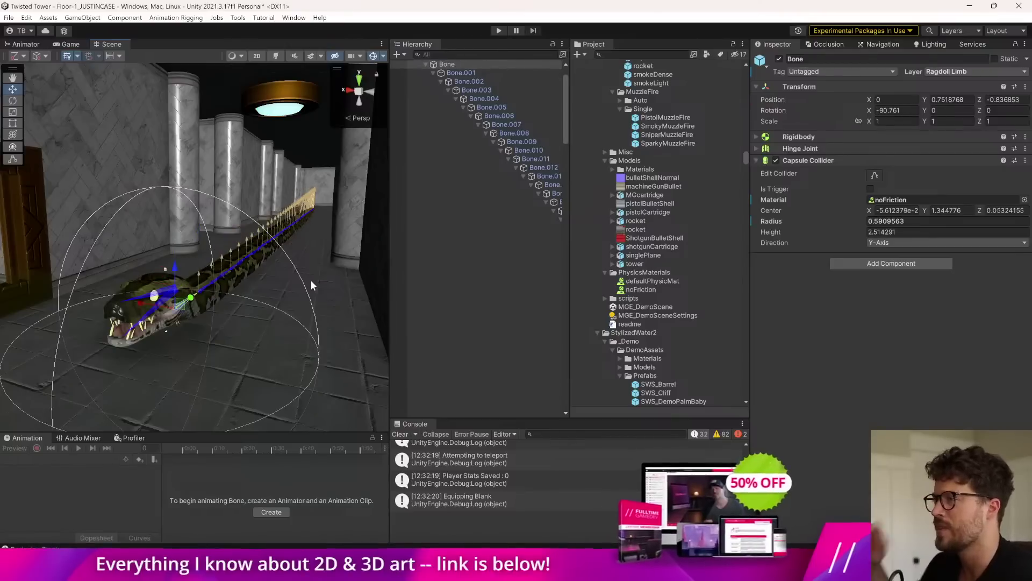
click(311, 280)
alt+drag(286, 282, 281, 284)
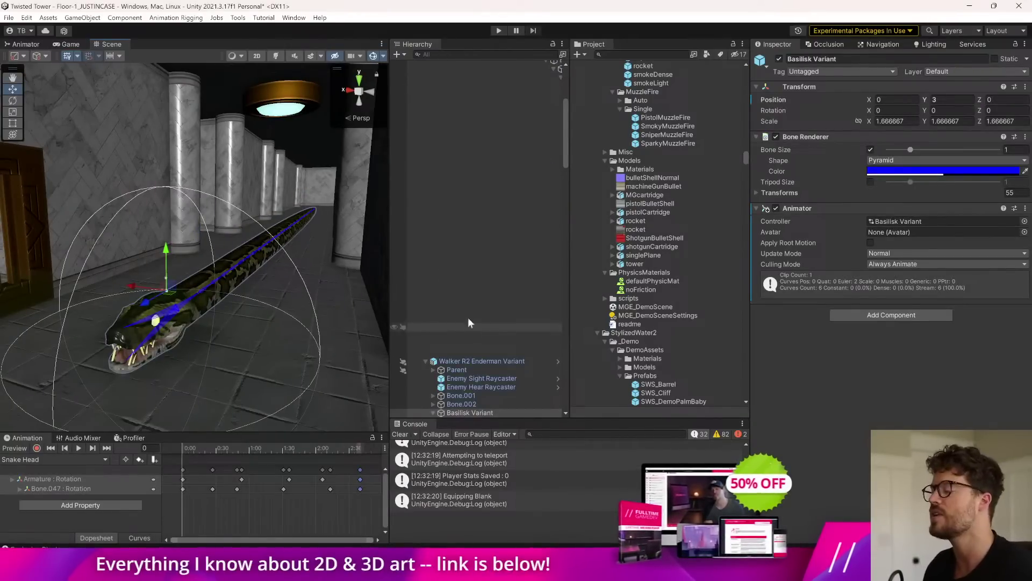
Set the layer of all body bones from Bone through Bone.051_end, including their children, to Default.
drag(390, 165, 158, 164)
scroll(240, 110, up, 5)
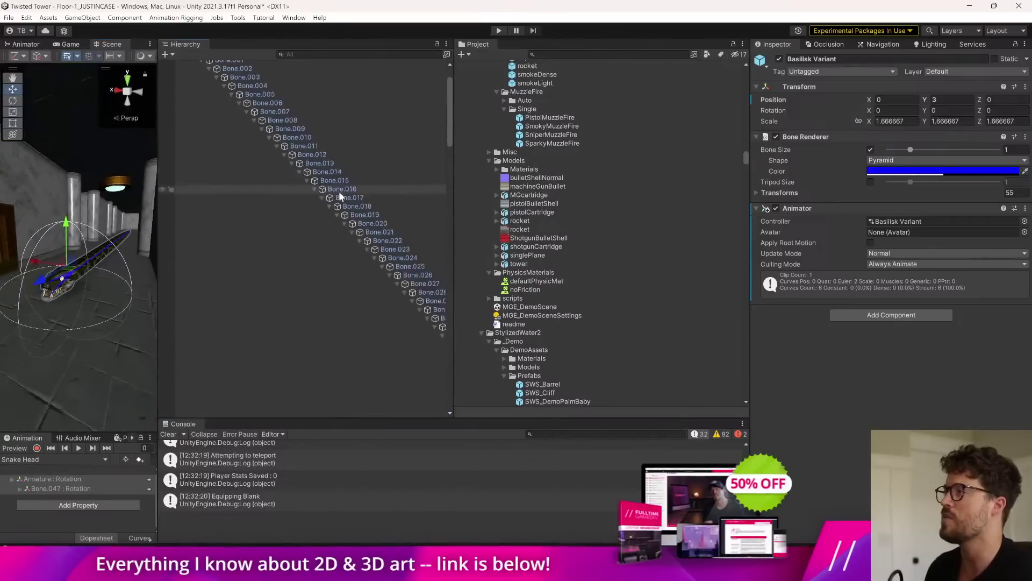
click(240, 109)
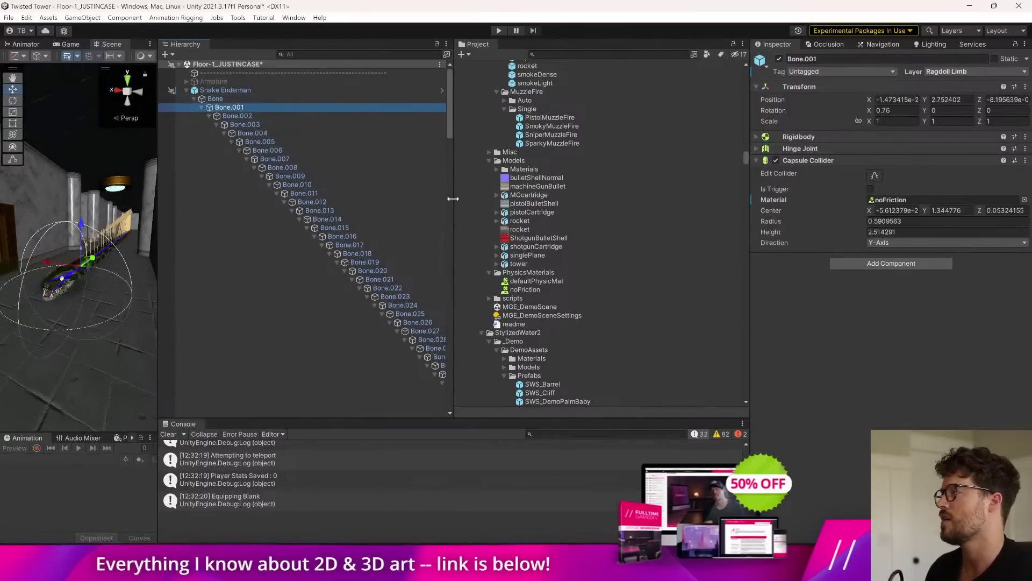
drag(453, 199, 678, 226)
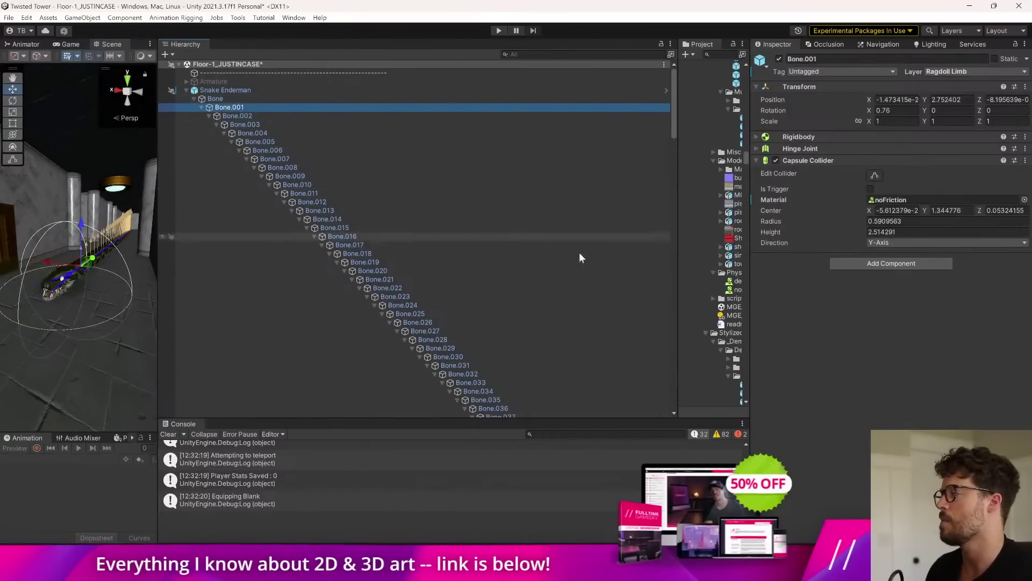
click(291, 99)
scroll(509, 219, down, 3)
scroll(529, 225, down, 8)
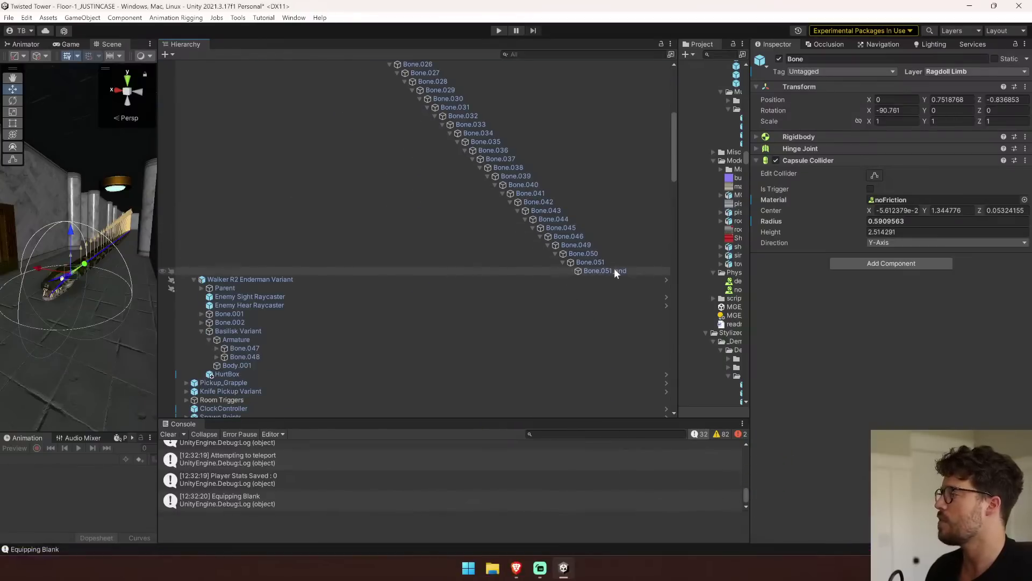
shift+click(614, 267)
scroll(511, 195, up, 10)
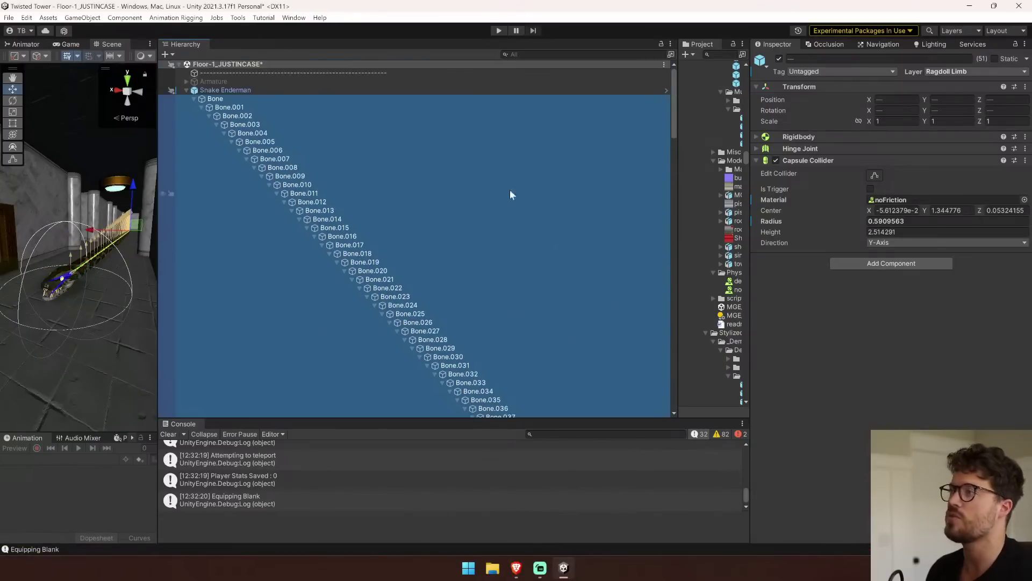
click(980, 73)
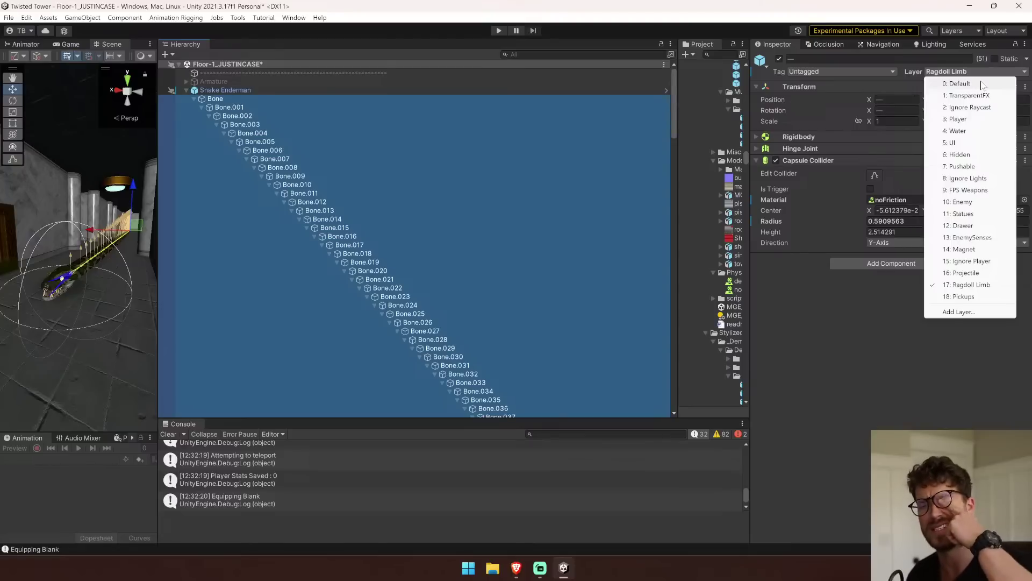
click(982, 85)
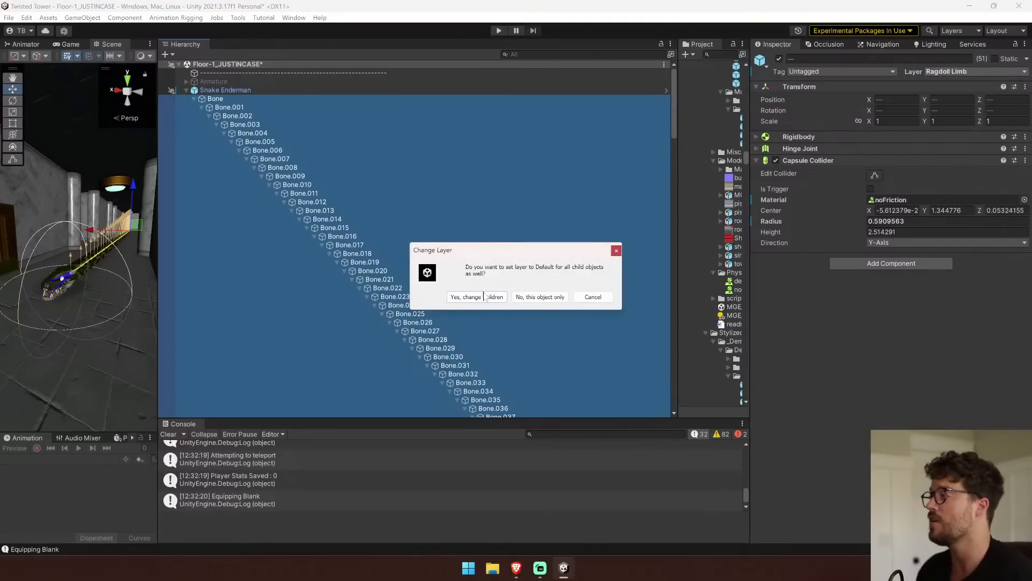
click(486, 296)
Run the game, examine the moving snake's head and neck in the Scene view, and pause the run.
drag(158, 157, 396, 156)
click(498, 30)
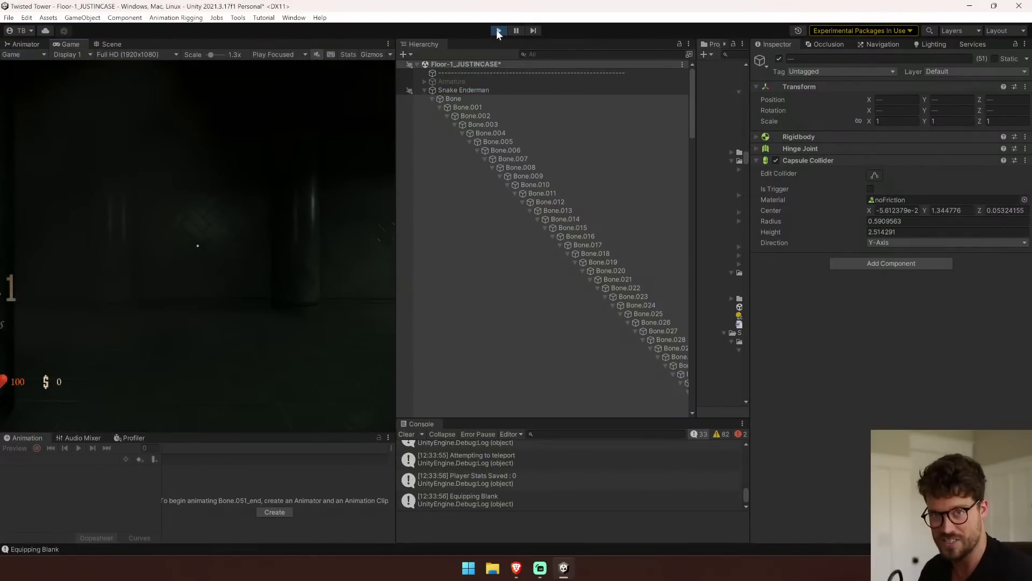
drag(396, 163, 658, 193)
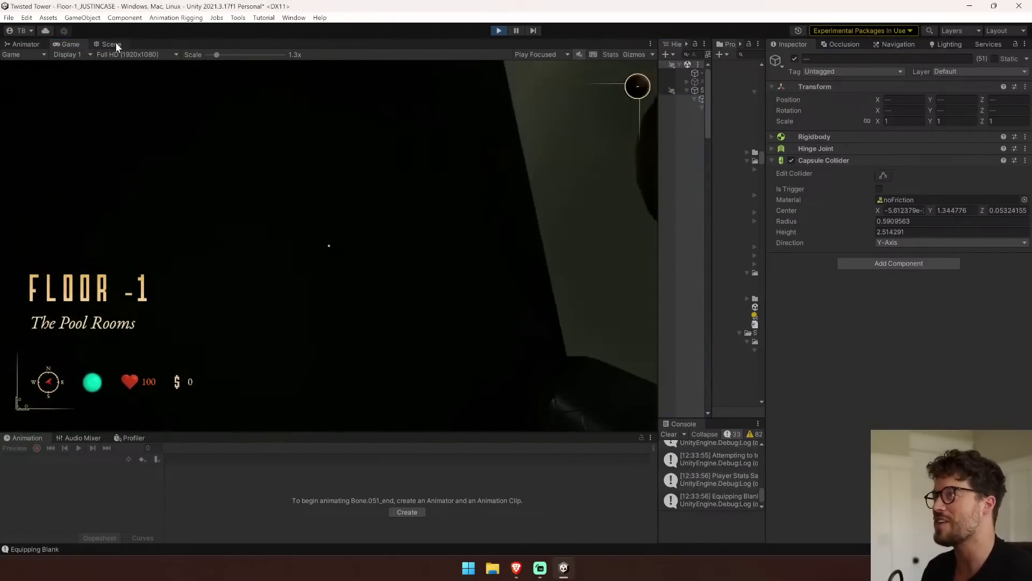
click(113, 44)
right_drag(362, 171, 167, 48)
key(f)
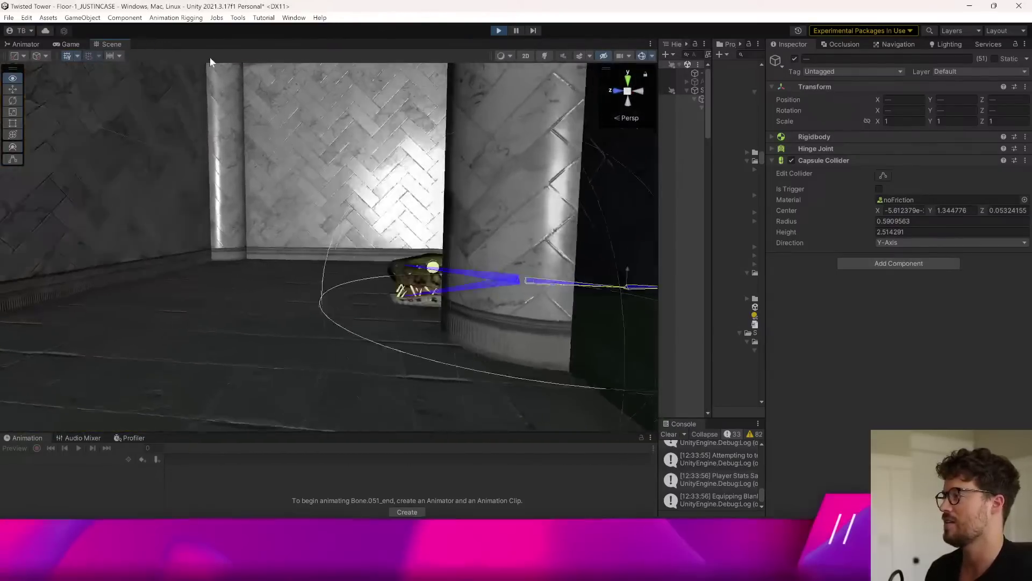
click(515, 31)
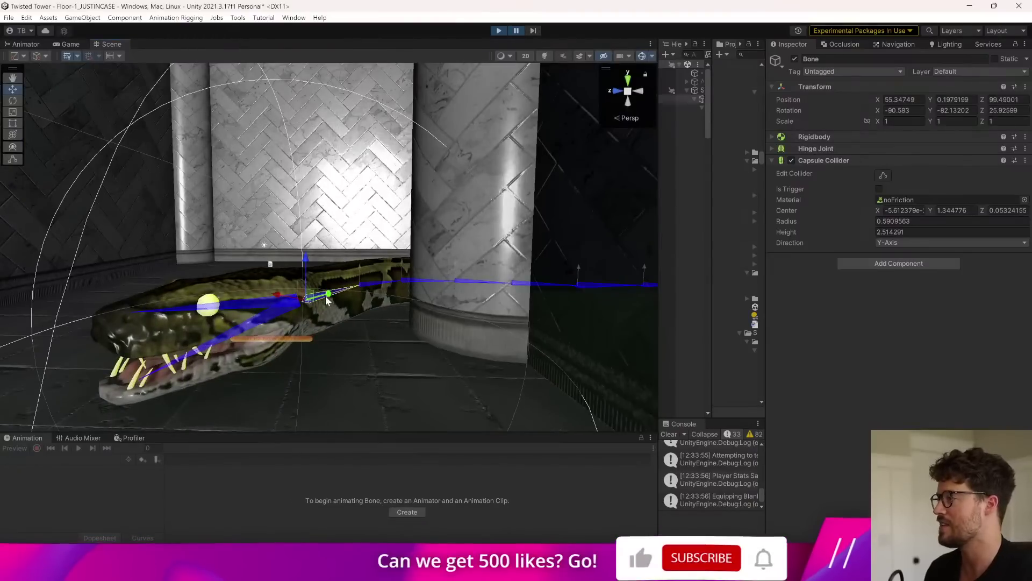
Put the root Bone and all its children on the Ragdoll Limb layer, and check the layer on the following bones.
click(977, 72)
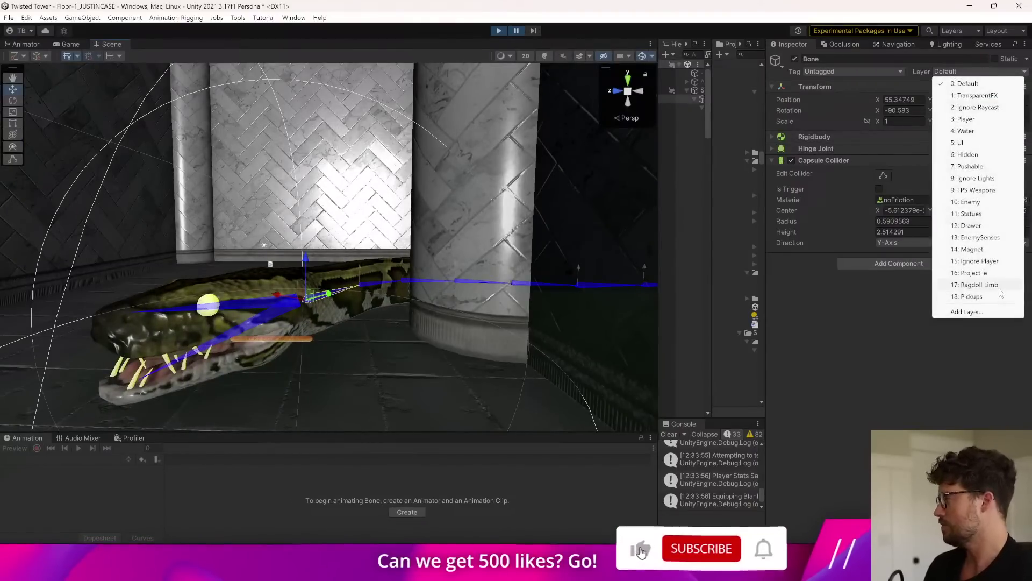
click(975, 285)
click(475, 297)
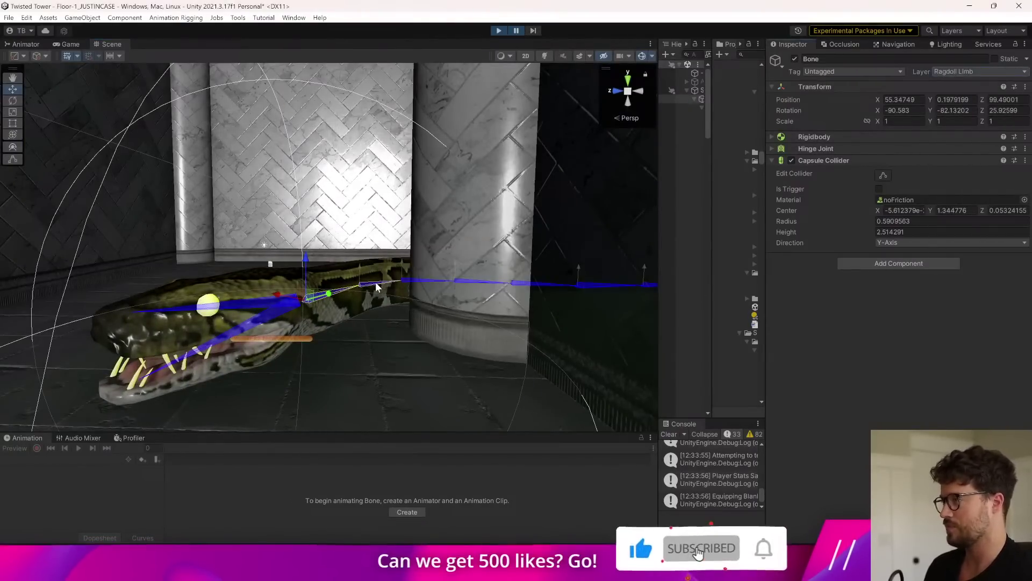
key(Down)
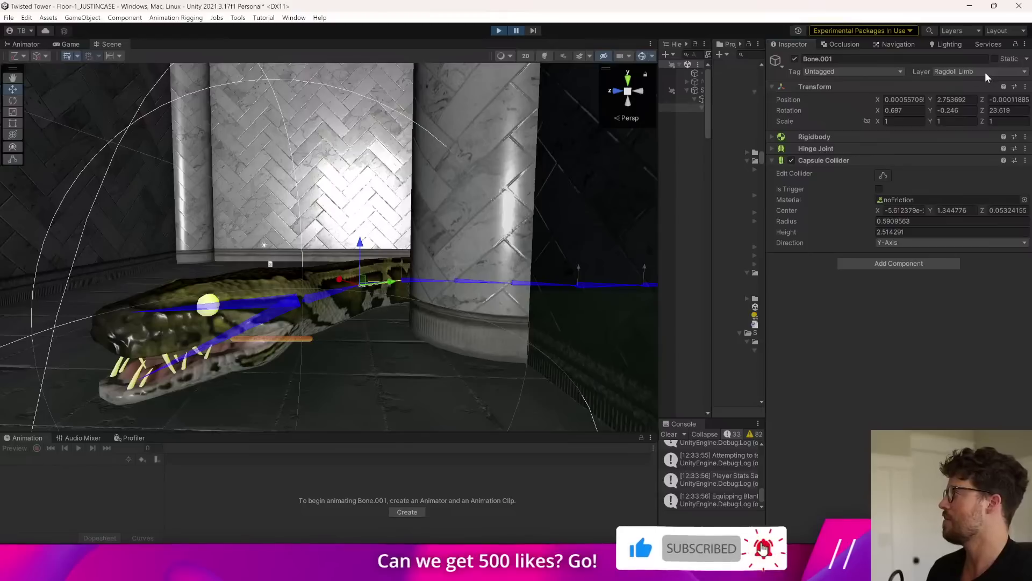
drag(662, 152, 492, 151)
click(564, 114)
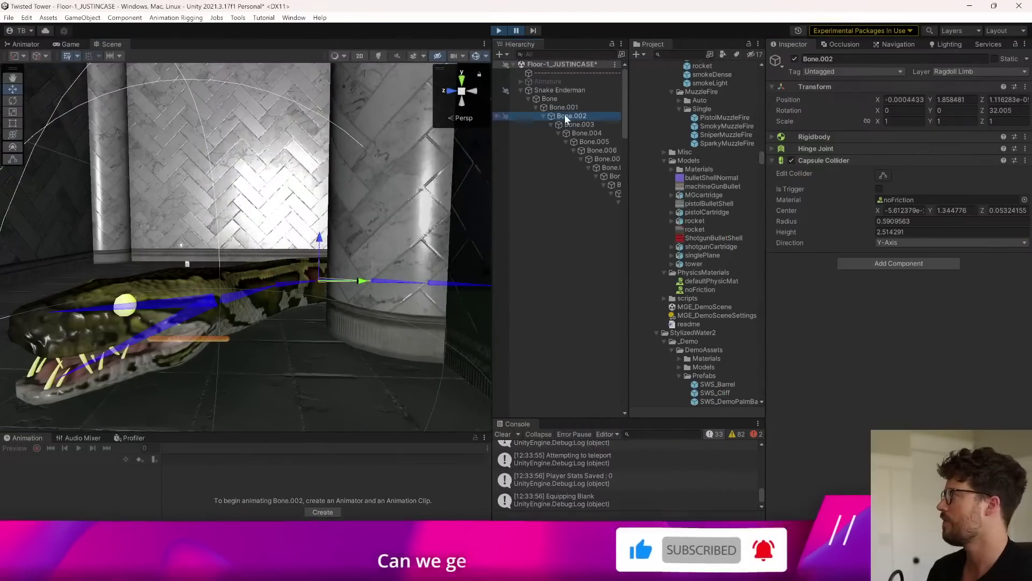
click(571, 124)
click(580, 132)
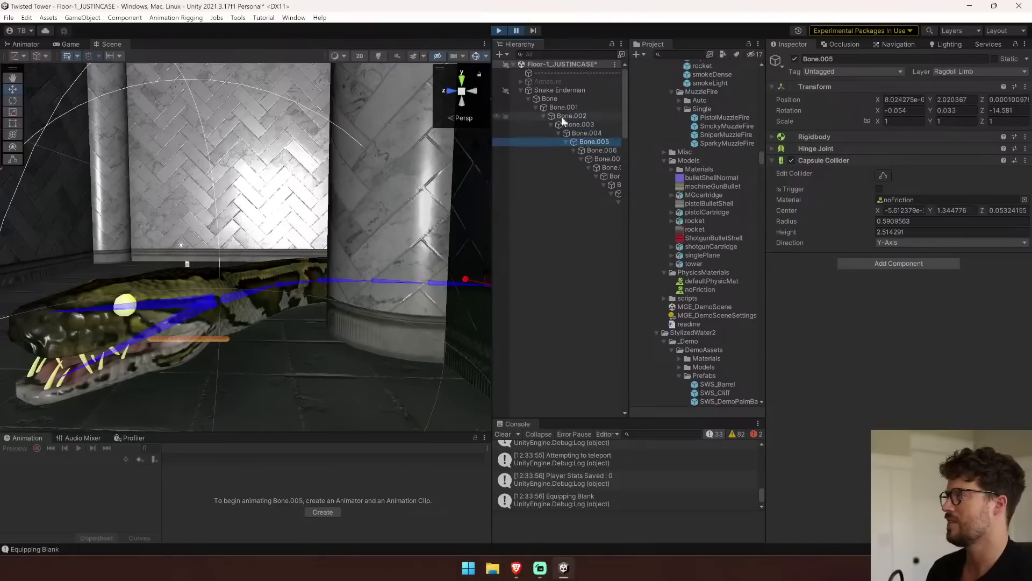
Put the root Bone and all its children back on the Default layer.
click(551, 99)
click(962, 72)
click(965, 84)
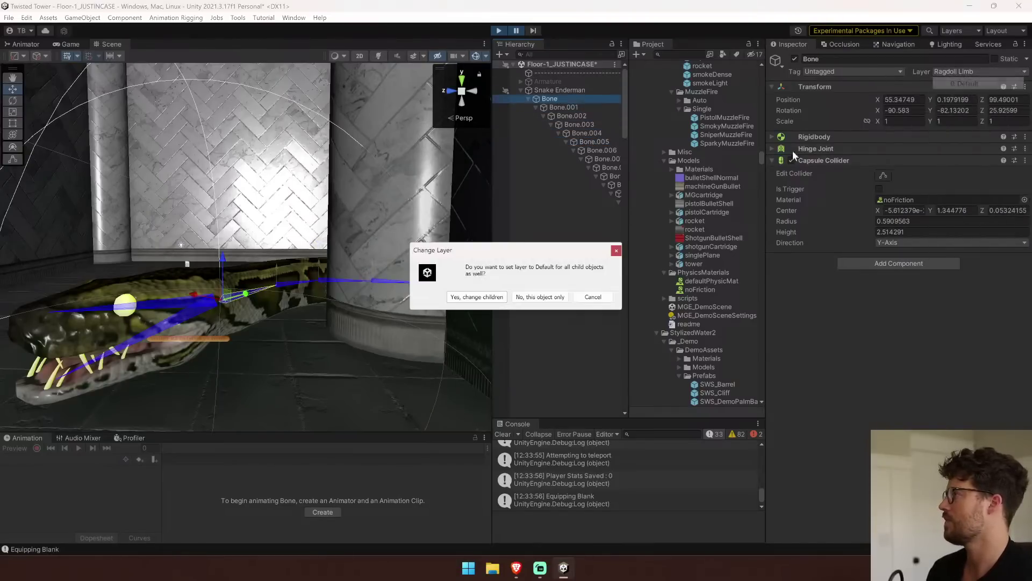
click(497, 297)
Put only Bone, Bone.001 and Bone.002 on the Ragdoll Limb layer, without changing their children.
click(574, 106)
shift+click(573, 114)
click(566, 102)
shift+click(569, 109)
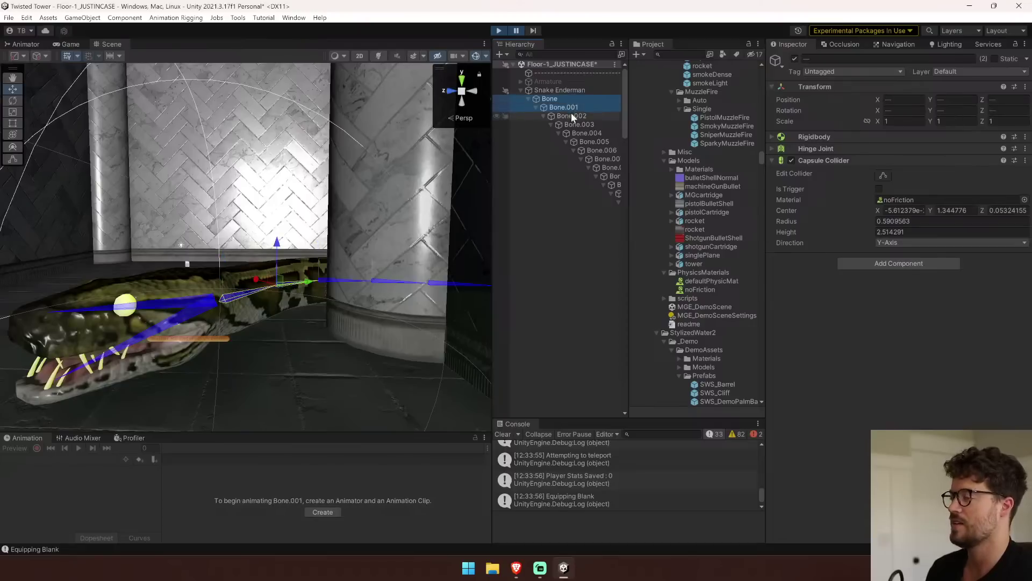
click(971, 72)
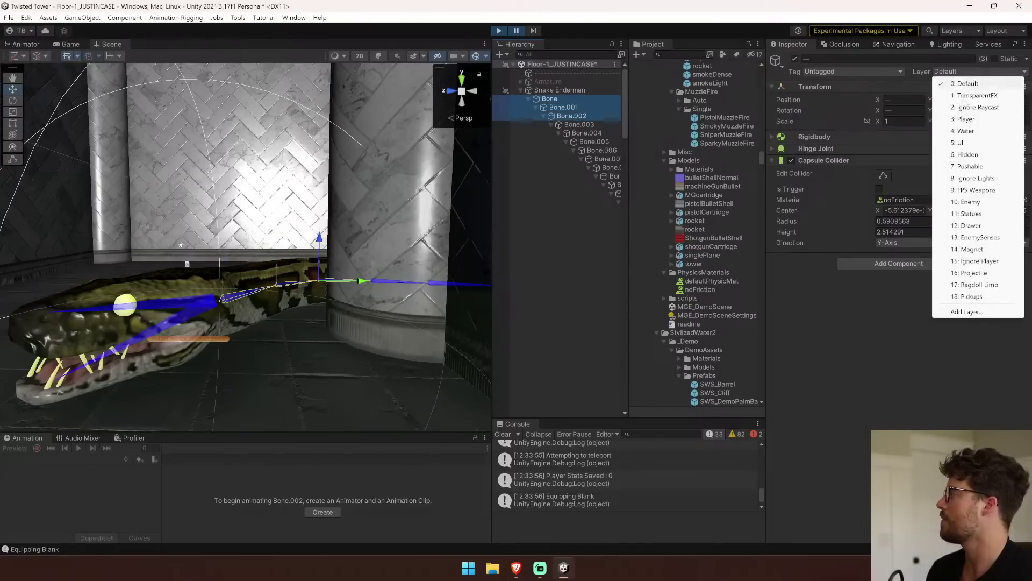
click(979, 285)
click(557, 299)
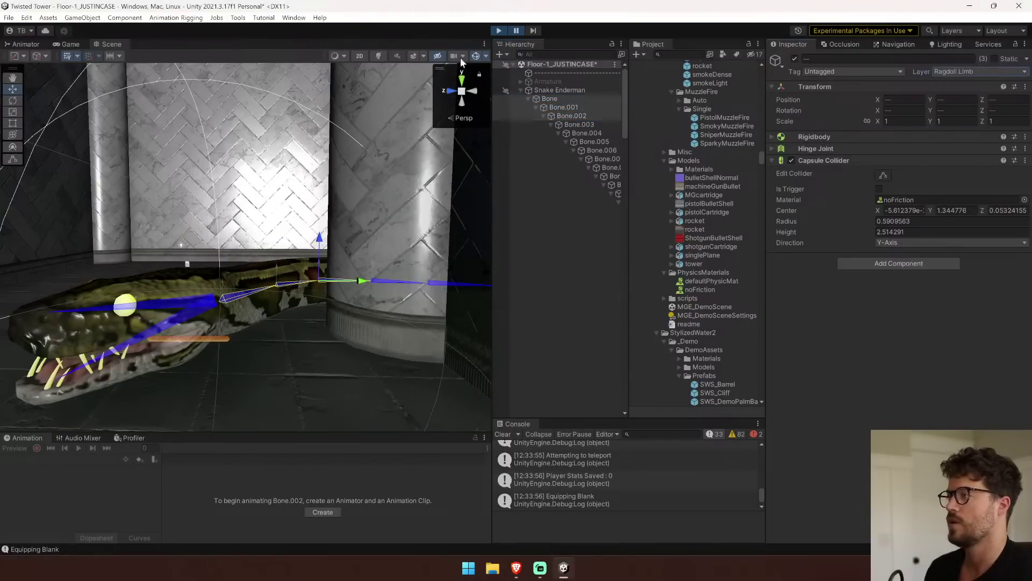
Resume the game and follow the snake's body in the Scene view as it moves around the pillars and corridor.
click(516, 33)
click(112, 45)
right_drag(199, 183, 641, 330)
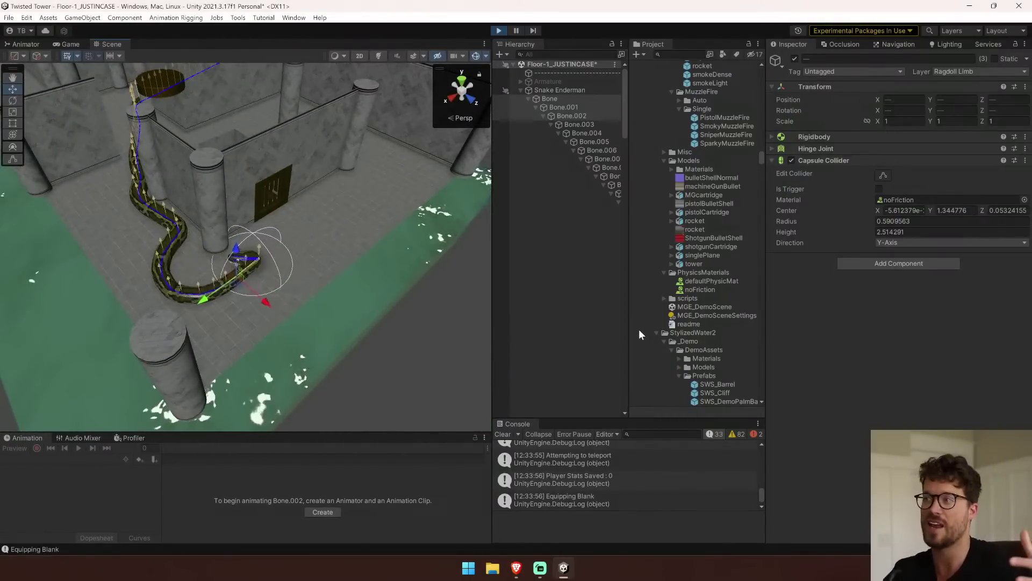
right_drag(382, 282, 235, 156)
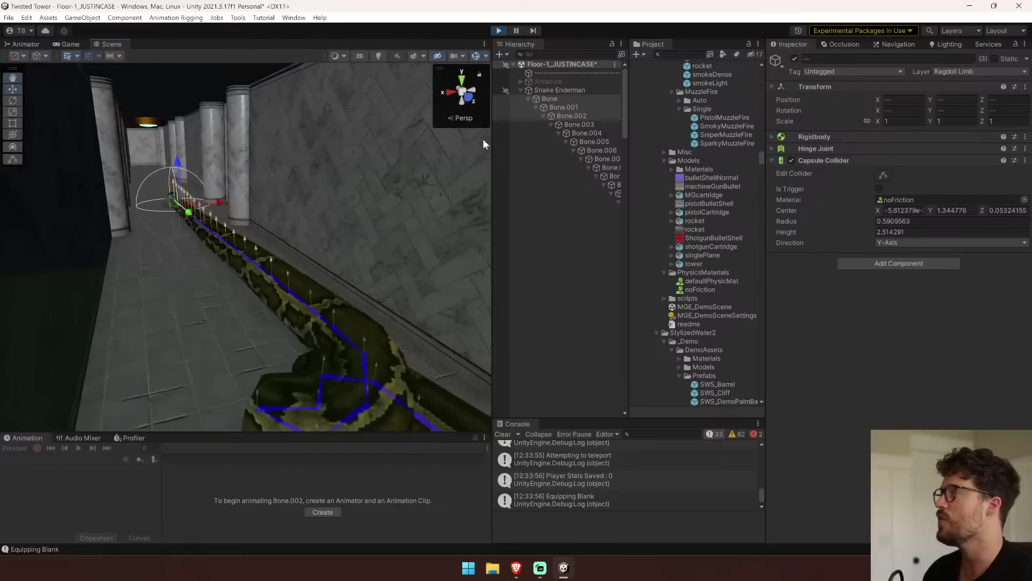
Select the Walker R2 Enderman Variant inside Snake Enderman and examine the moving snake's head up close.
drag(491, 136, 297, 125)
click(369, 90)
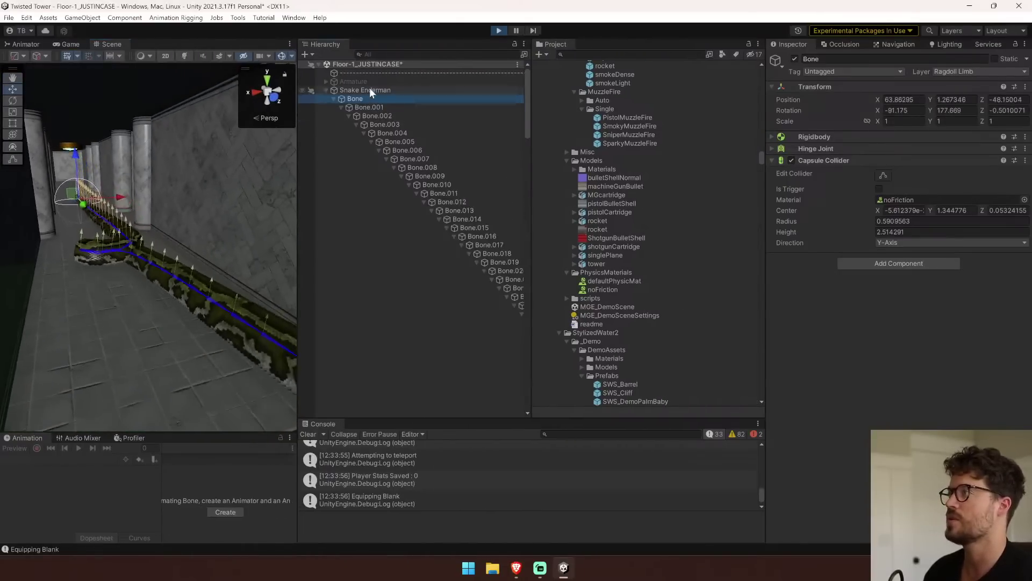
click(326, 90)
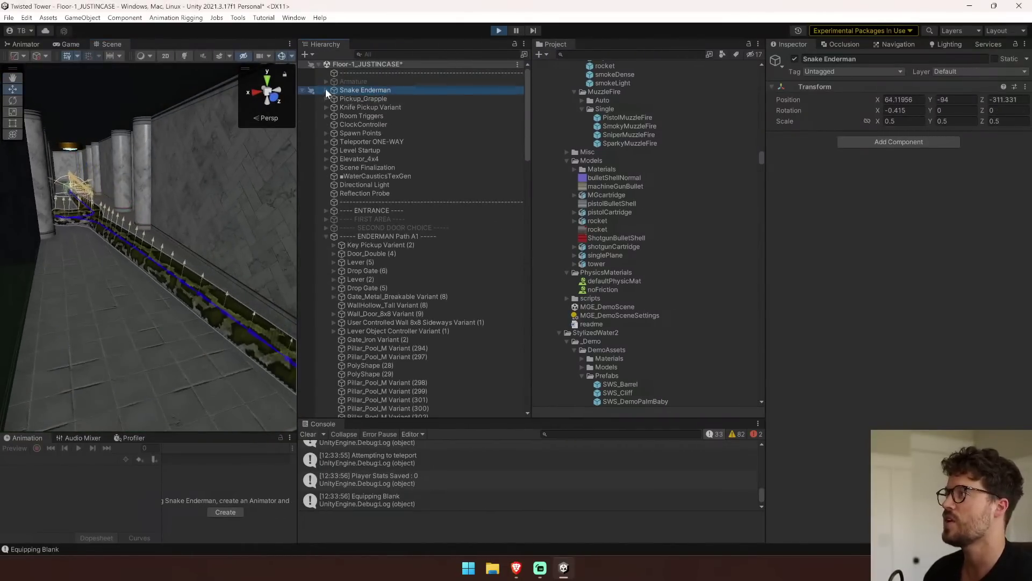
click(325, 89)
click(333, 99)
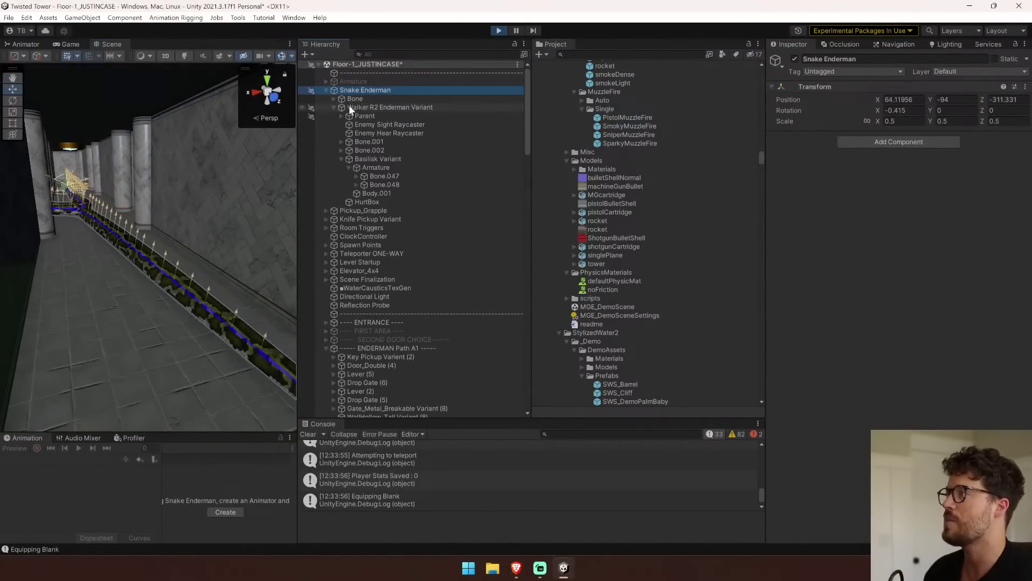
click(389, 165)
click(385, 107)
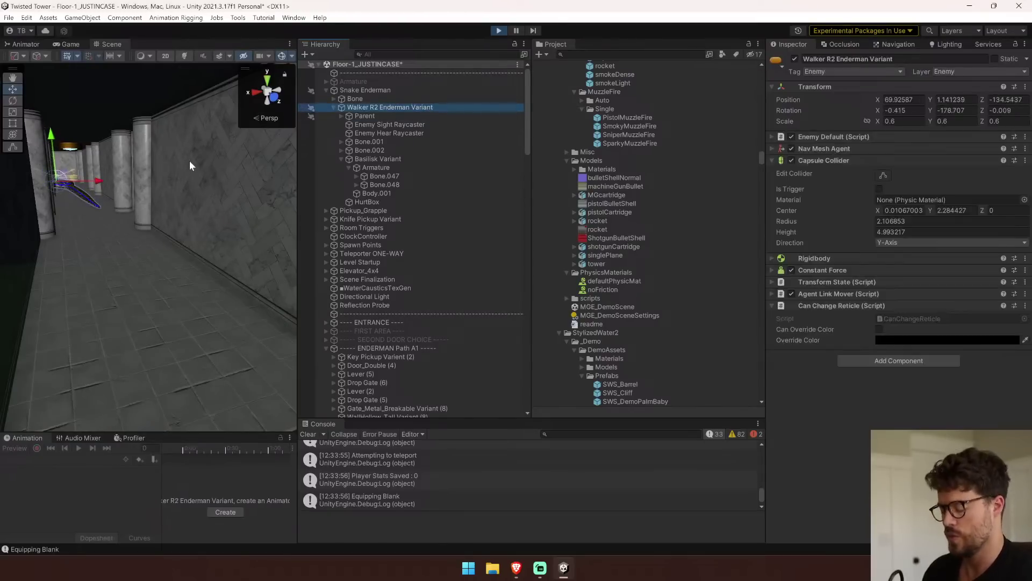
key(f)
alt+drag(186, 160, 5, 171)
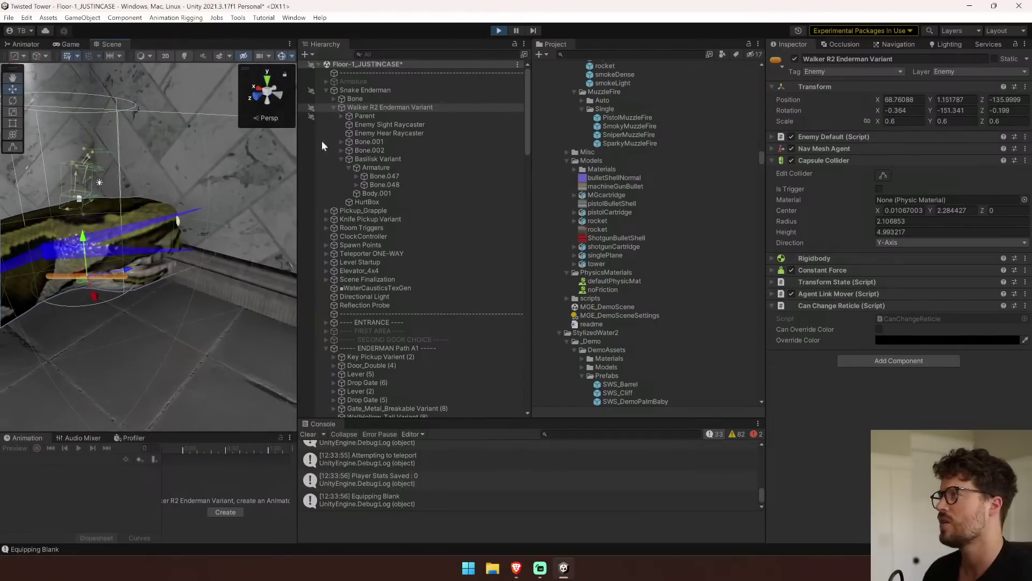
Set the Capsule Collider radius to 0.99 on Bone.001 through Bone.051_end while the game is running.
key(shift+f)
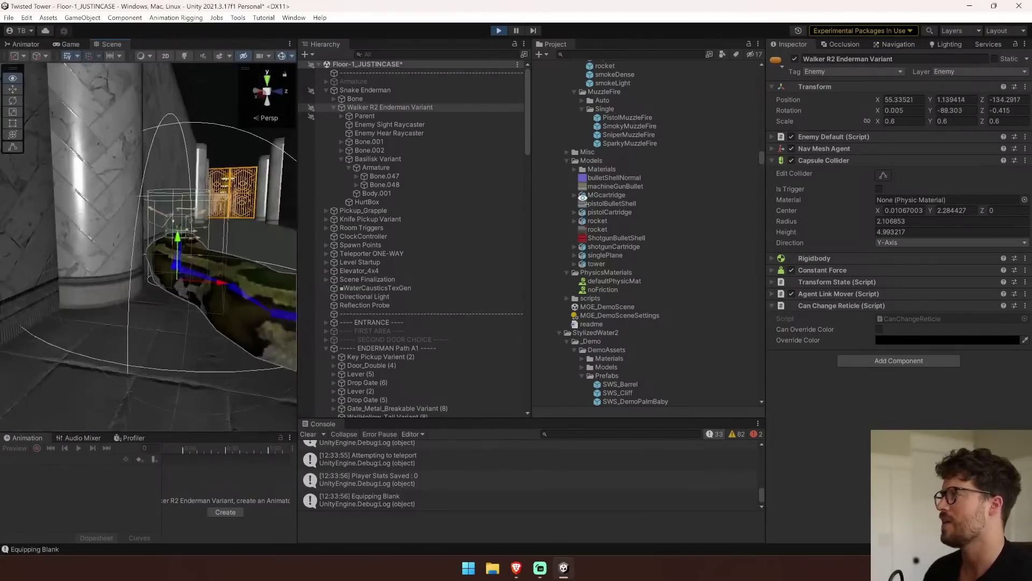
right_drag(226, 156, 95, 289)
click(111, 273)
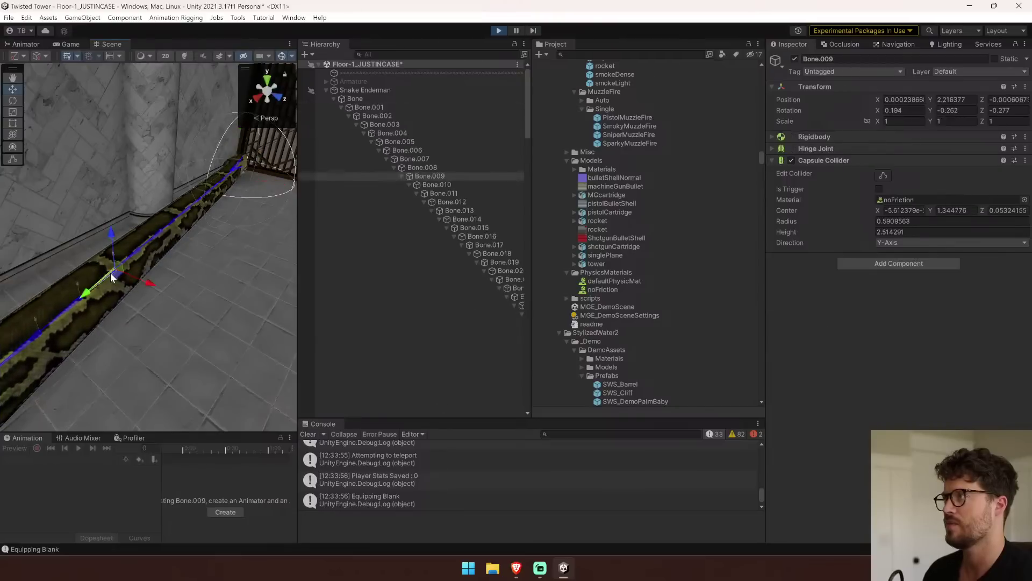
drag(297, 131, 197, 135)
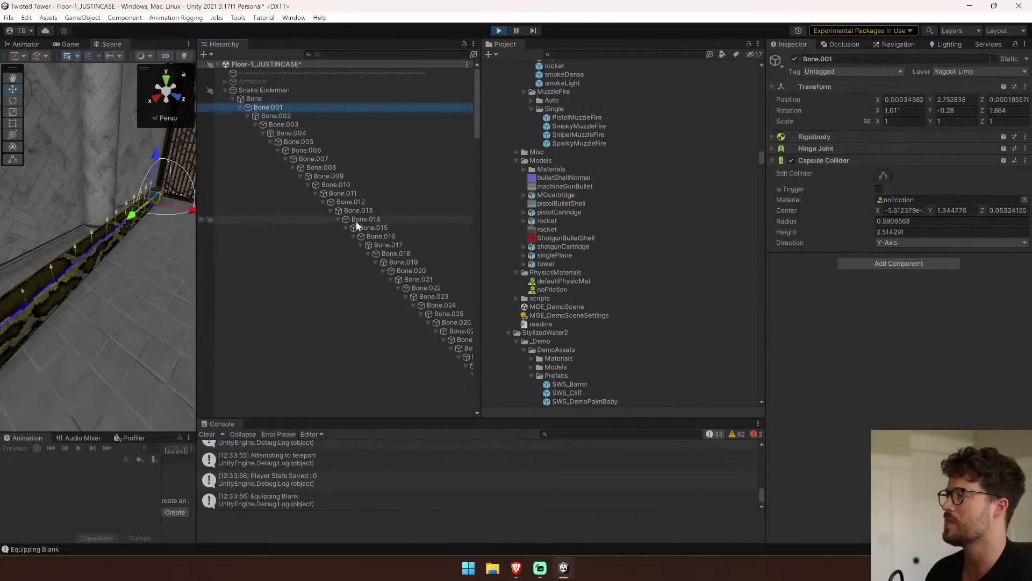
scroll(451, 230, down, 3)
drag(531, 260, 668, 262)
scroll(571, 282, down, 3)
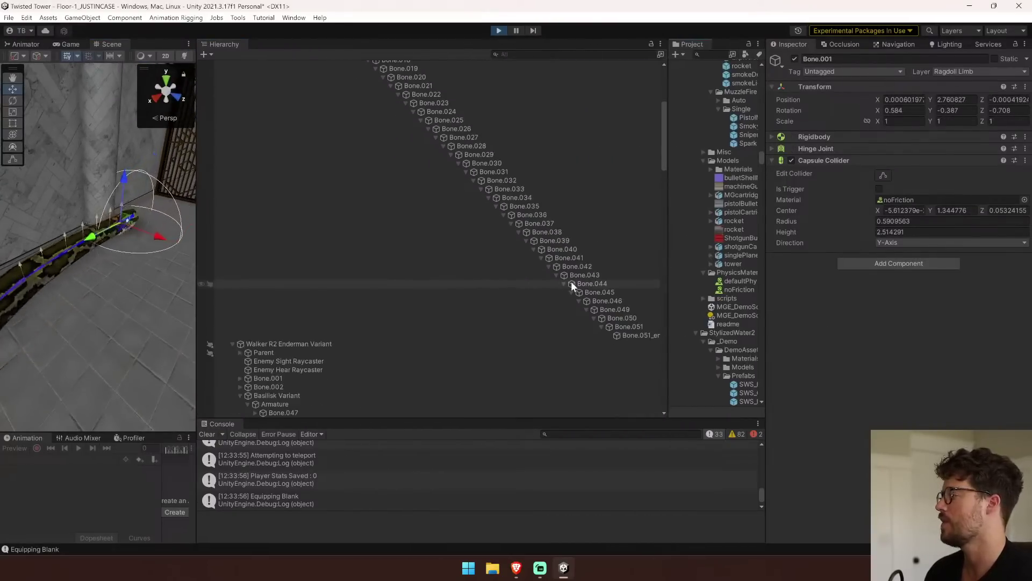
shift+click(645, 336)
drag(837, 221, 845, 220)
Watch the snake's whole body from above in the Scene view as it coils around the pillars.
right_drag(166, 279, 307, 247)
drag(196, 226, 562, 232)
right_drag(398, 252, 954, 304)
key(w)
key(a)
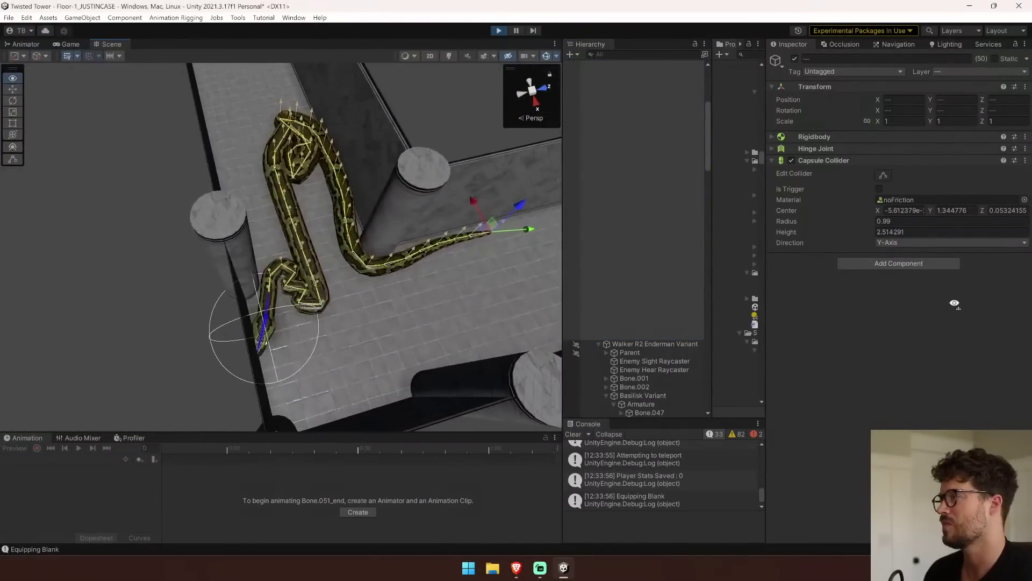
right_drag(456, 347, 518, 337)
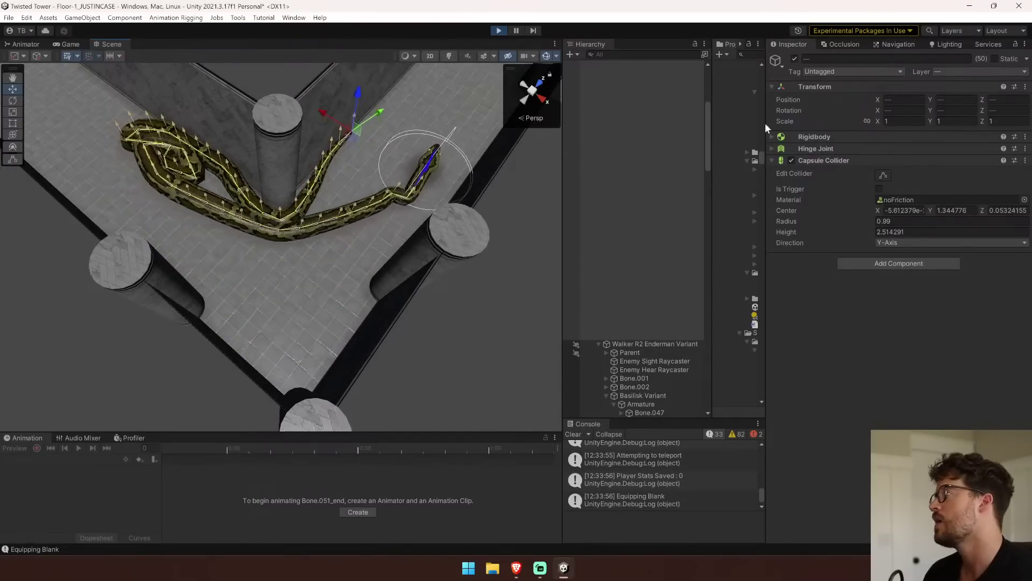
Put the selected snake bones and their children on the Ragdoll Limb layer in the running game, watch the movement, and stop the game.
click(962, 72)
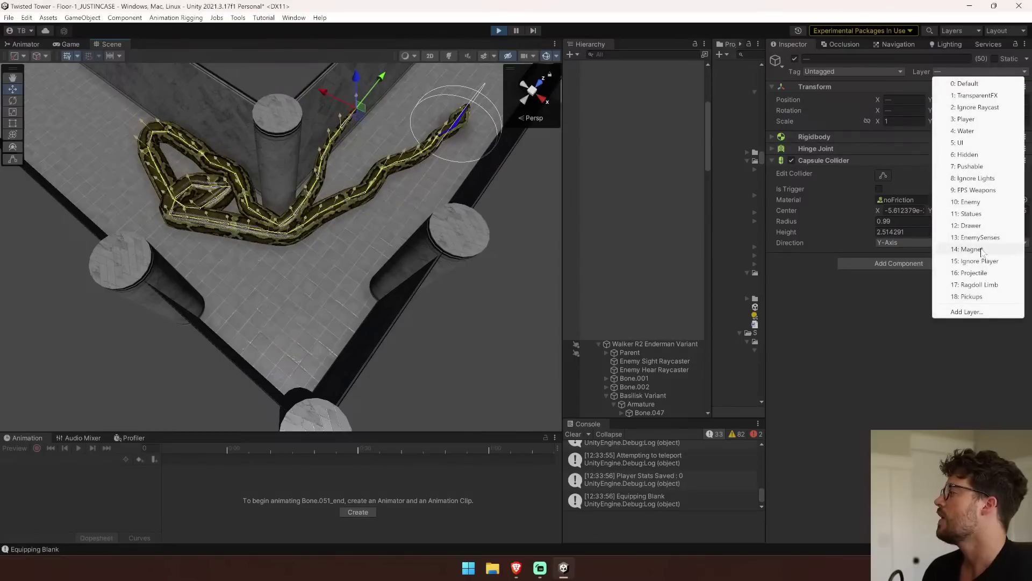
click(975, 284)
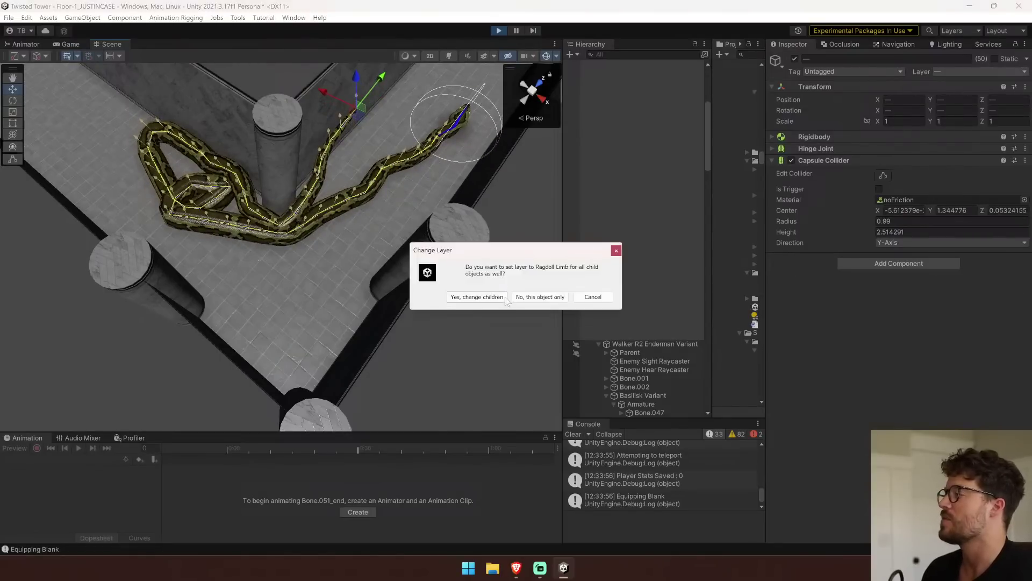
click(491, 296)
right_drag(491, 293, 804, 273)
key(w)
key(s)
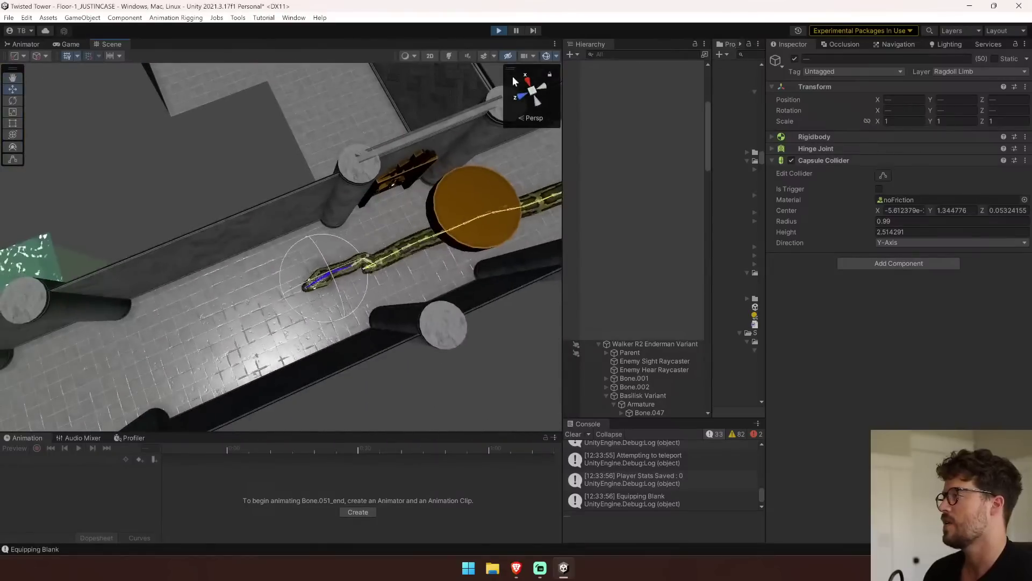
click(499, 30)
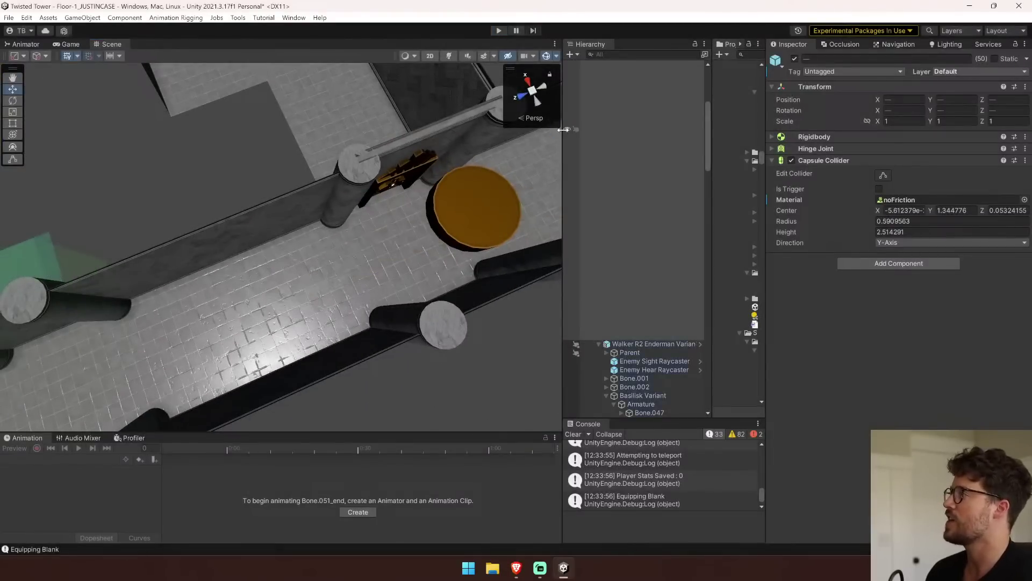
Put all snake bones from Bone through Bone.051_end, including their children, on the Ragdoll Limb layer outside play mode.
drag(564, 129, 300, 138)
click(382, 100)
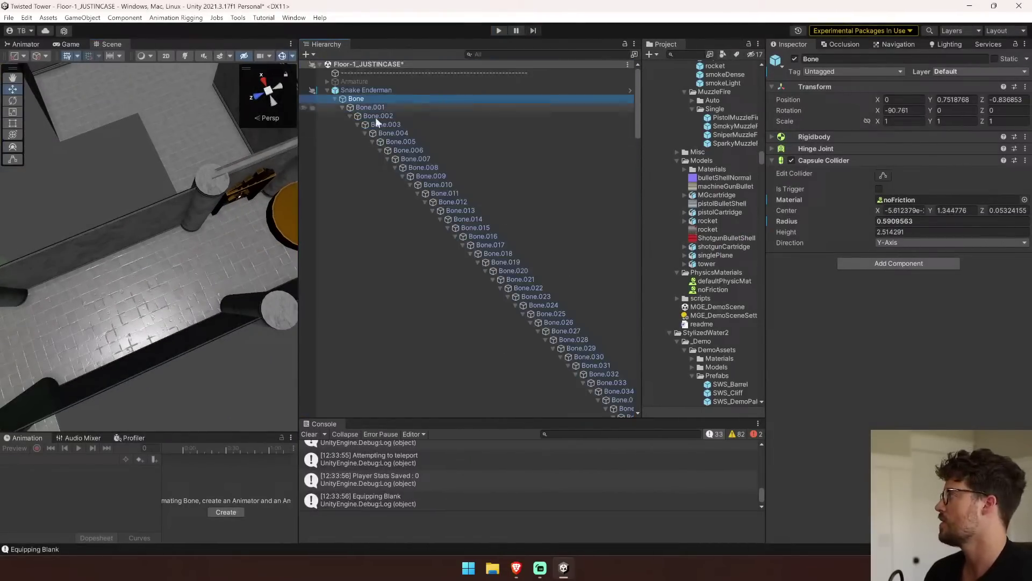
drag(296, 166, 119, 167)
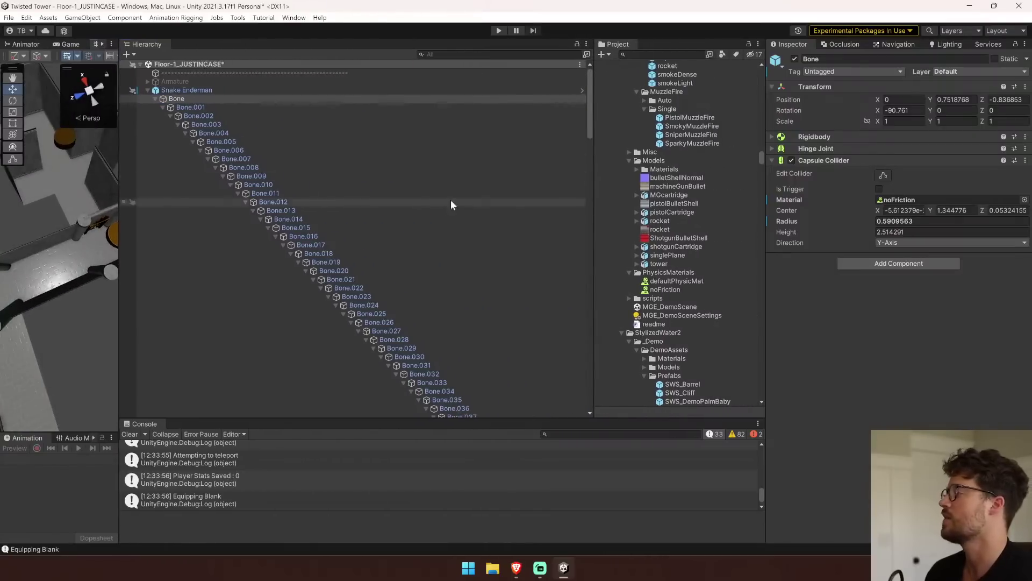
scroll(527, 318, down, 7)
shift+click(557, 335)
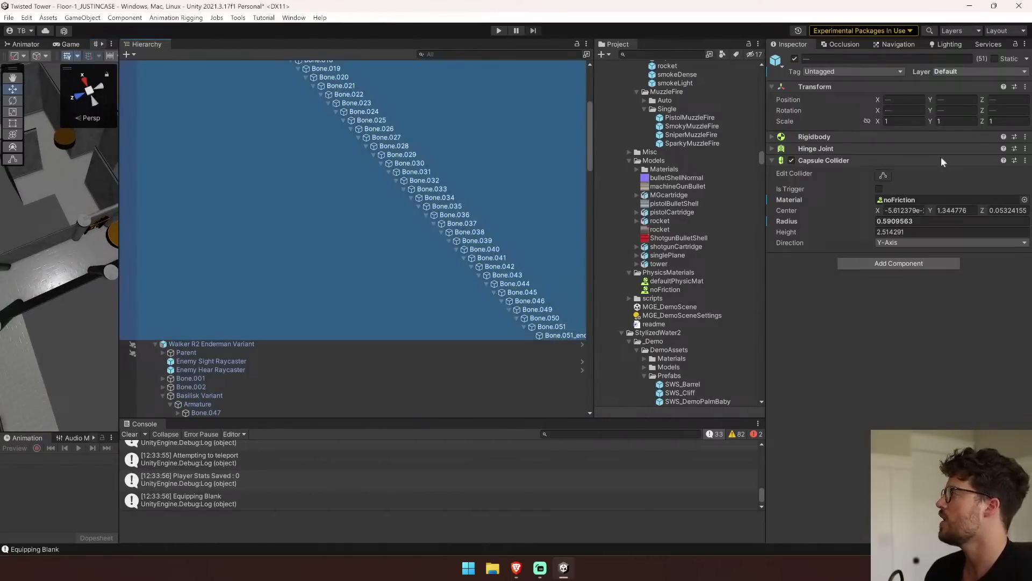
click(978, 73)
click(979, 284)
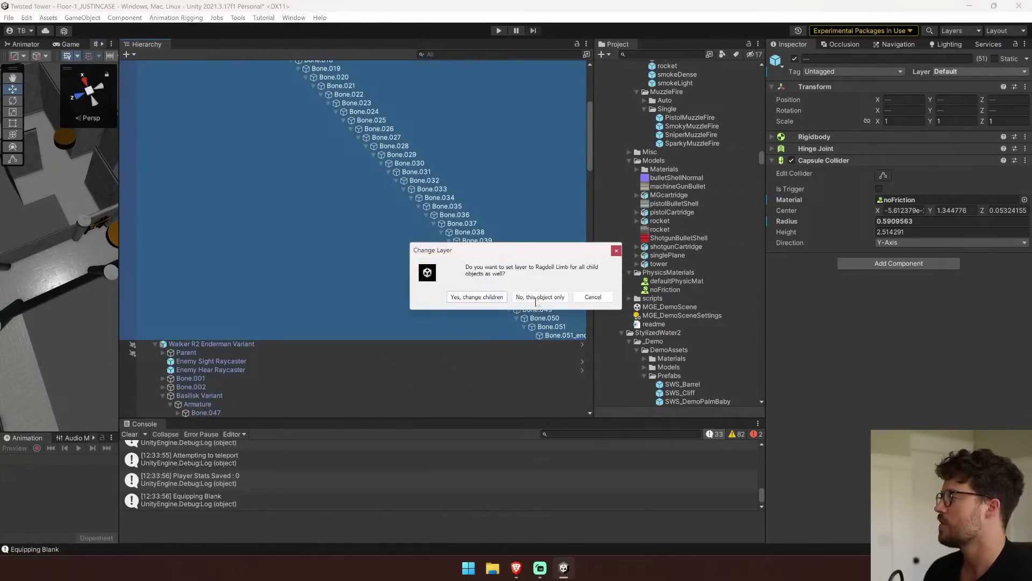
click(496, 297)
Run the game, find the snake's head in the Scene view, and pause to examine it from above.
click(499, 31)
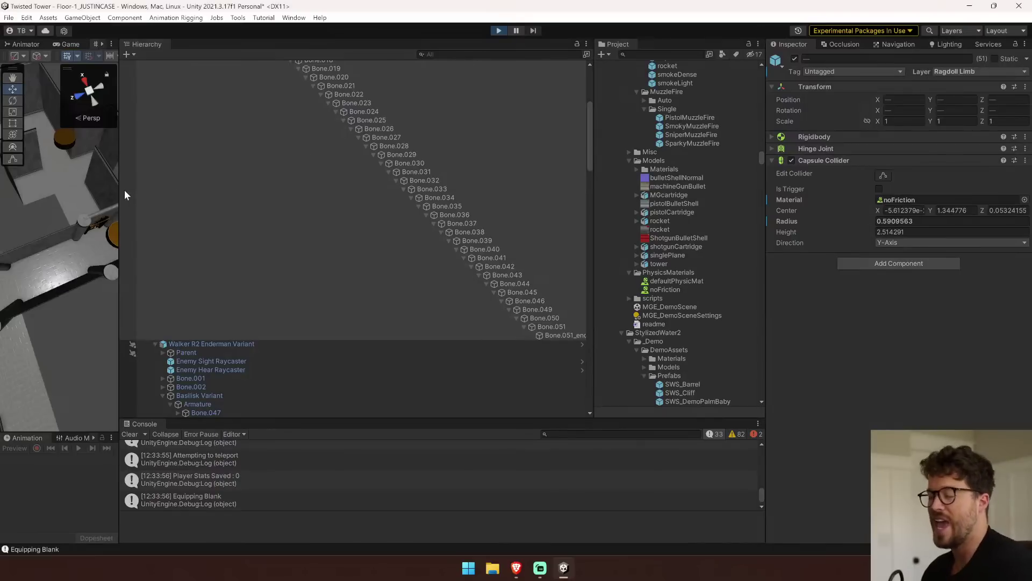
drag(124, 189, 490, 200)
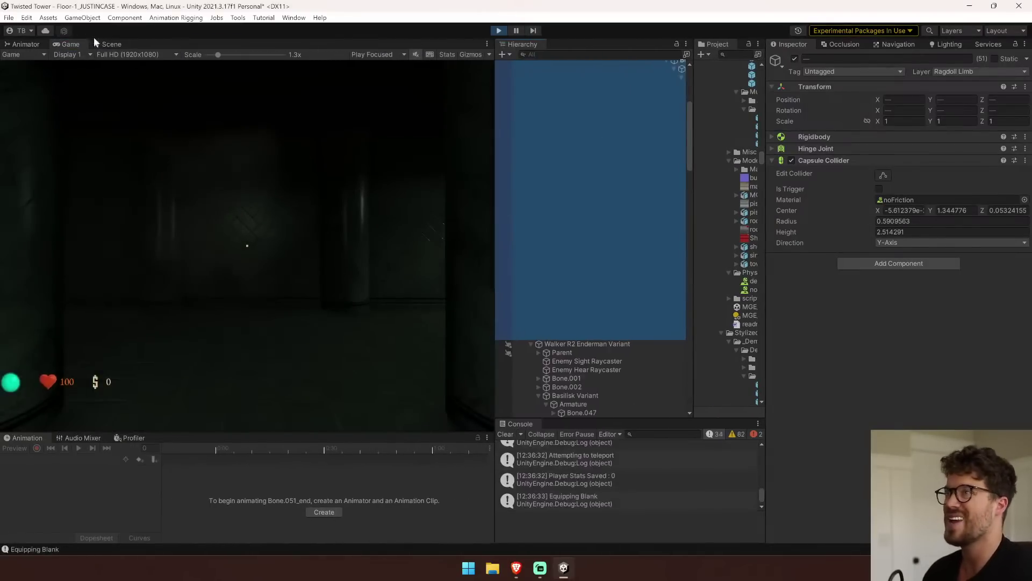
click(111, 44)
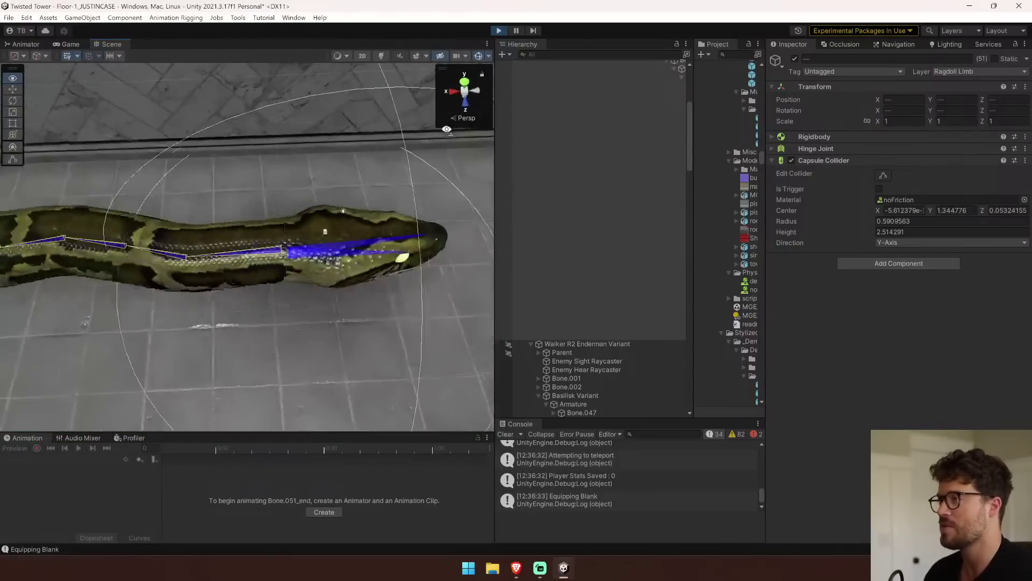
click(515, 32)
right_drag(334, 154, 350, 180)
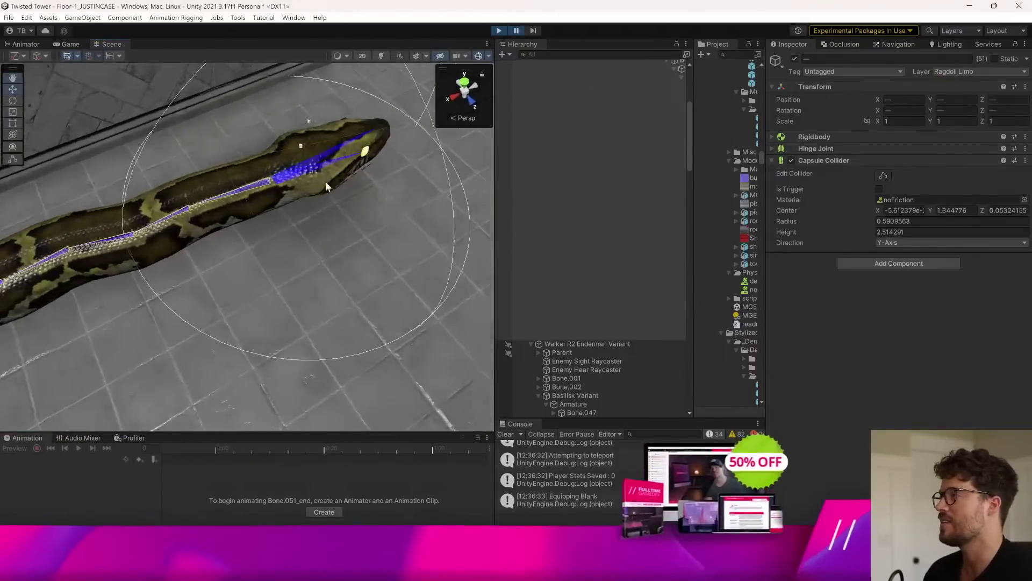
Select the root Bone behind the snake's head and disable its Capsule Collider in the paused game.
click(242, 188)
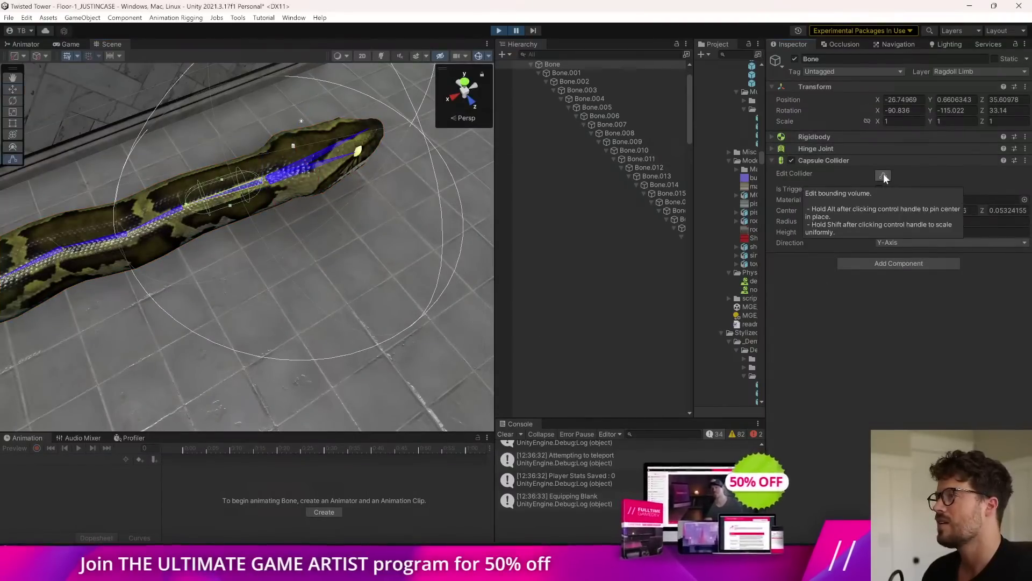
scroll(576, 81, up, 2)
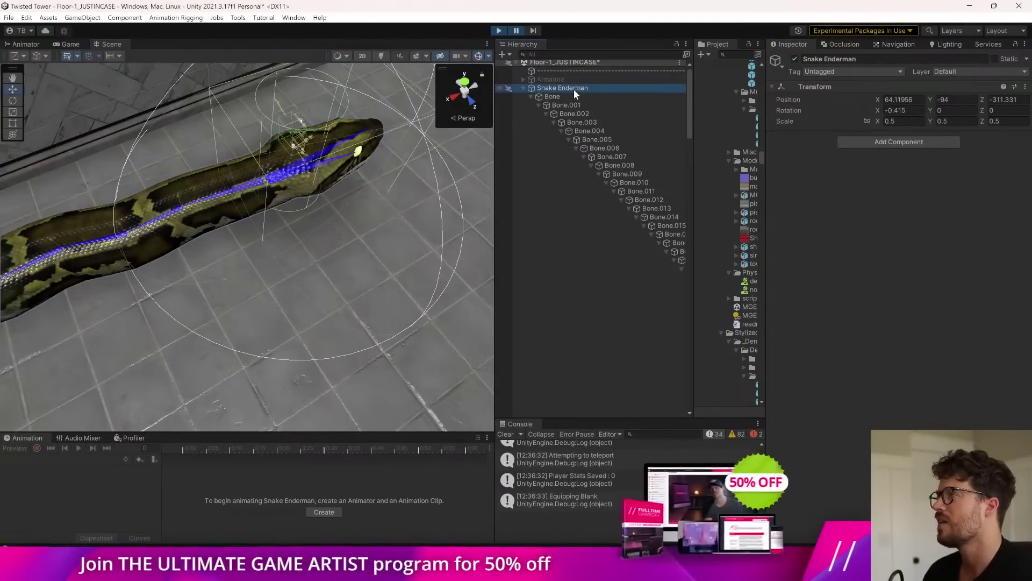
click(573, 95)
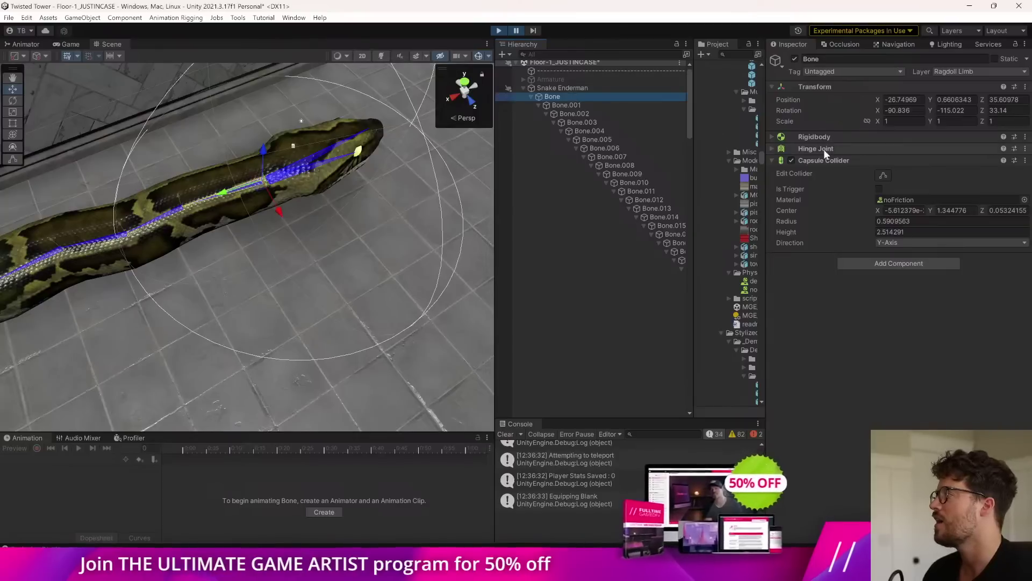
click(792, 160)
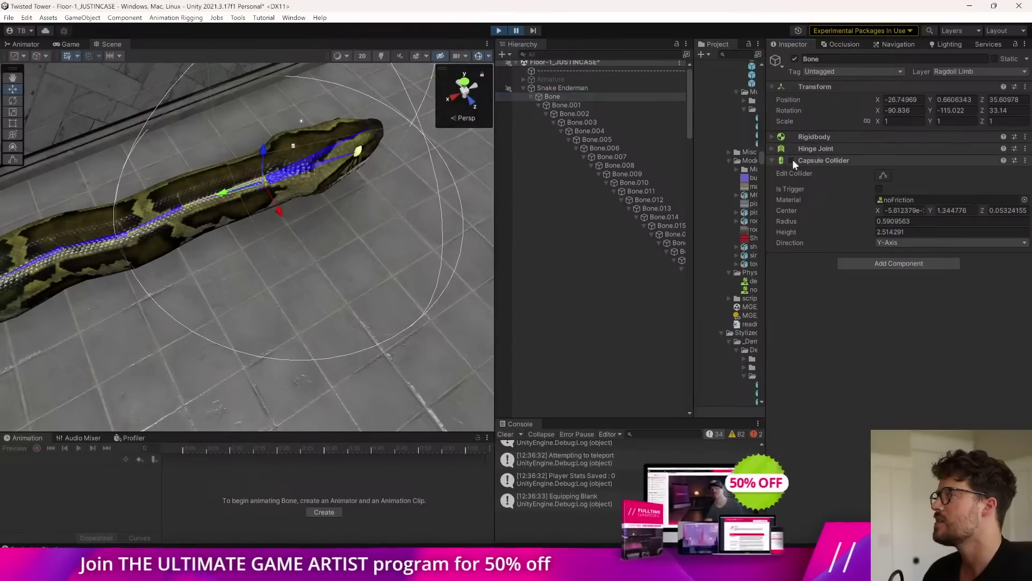
Resume the game, follow the snake along the corridor in the Scene view, and stop the game.
click(515, 31)
click(114, 44)
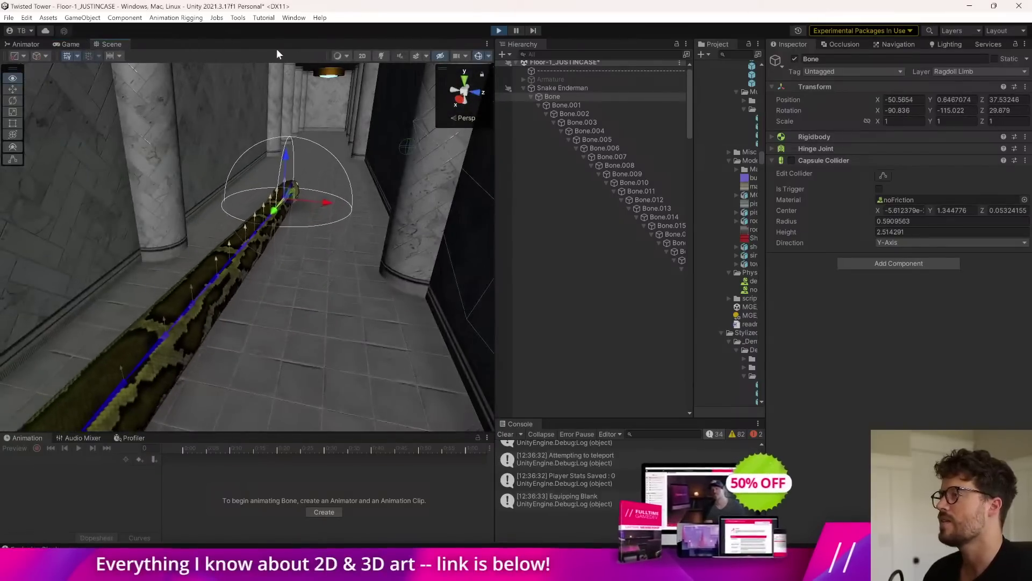
right_drag(257, 17, 79, 209)
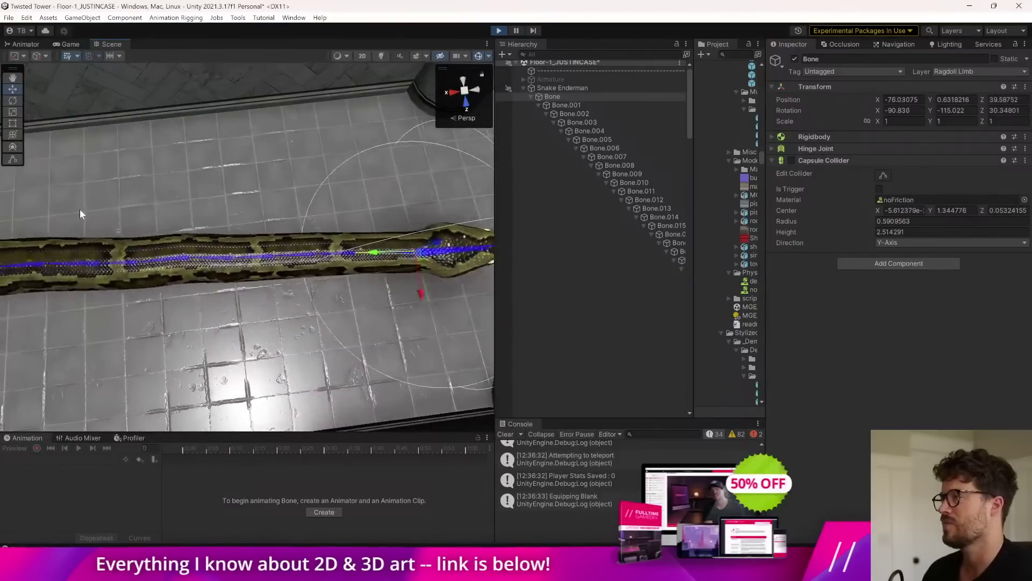
right_drag(255, 200, 893, 26)
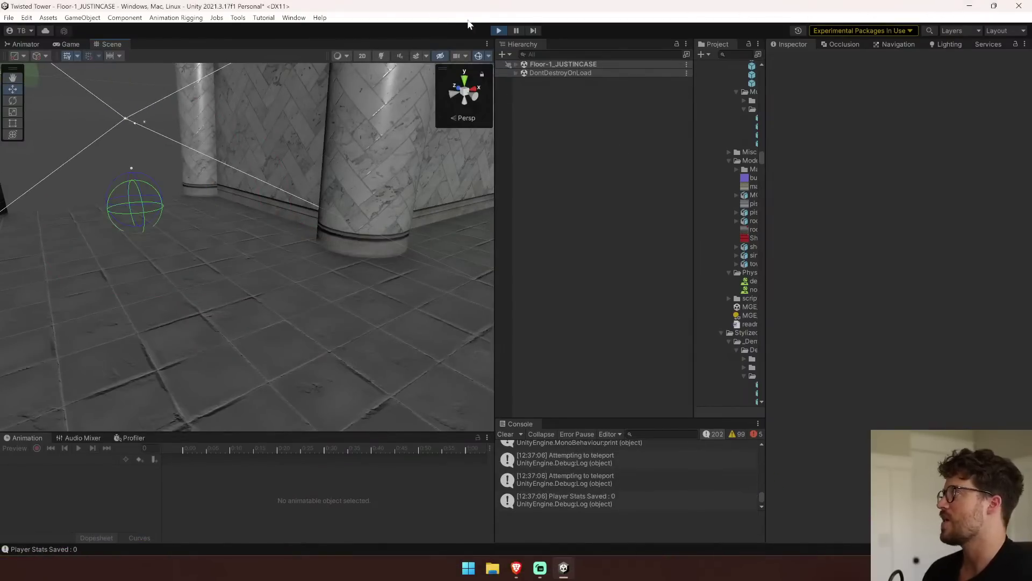
click(499, 31)
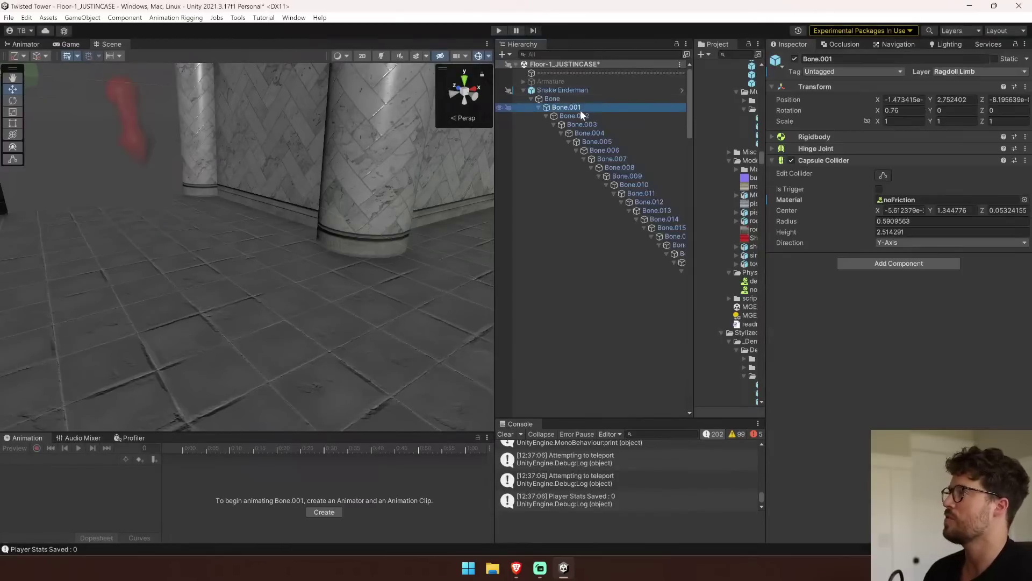
Make the root Bone's Capsule Collider a trigger and shorten it to a height of about 1.58, centred at about Y 1.81.
key(f)
right_drag(314, 192, 428, 163)
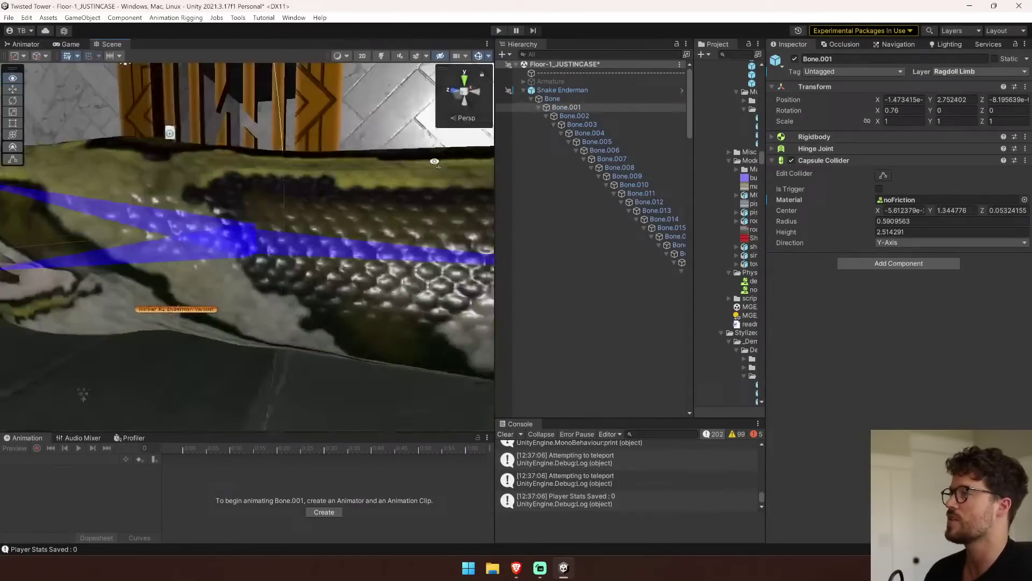
double_click(599, 99)
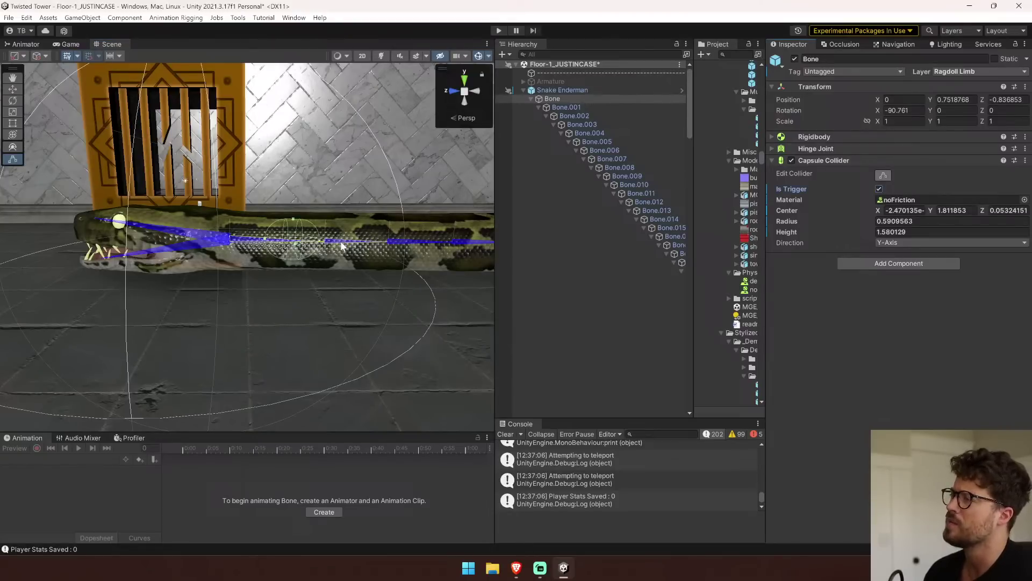
mouse_move(341, 242)
right_down()
mouse_move(408, 231)
mouse_move(334, 238)
right_up()
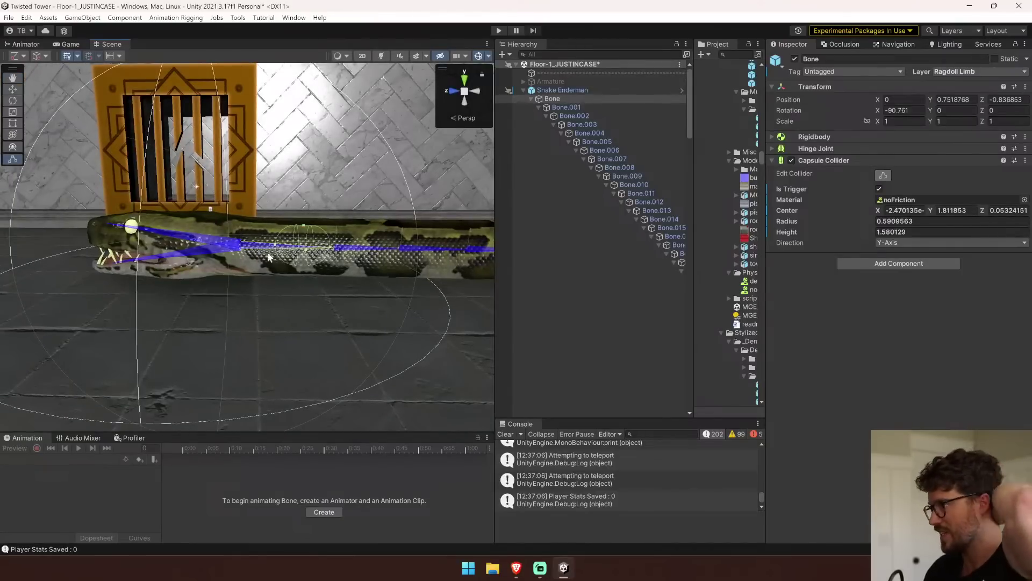
right_drag(269, 249, 424, 237)
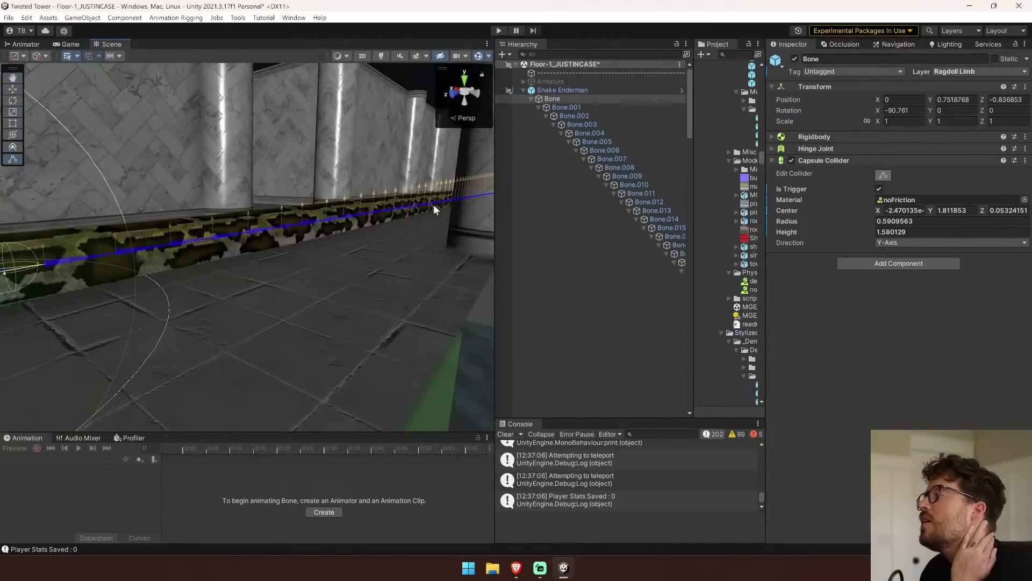
Run the game, follow the snake's head in the Scene view as it passes its own body, and pause.
click(495, 32)
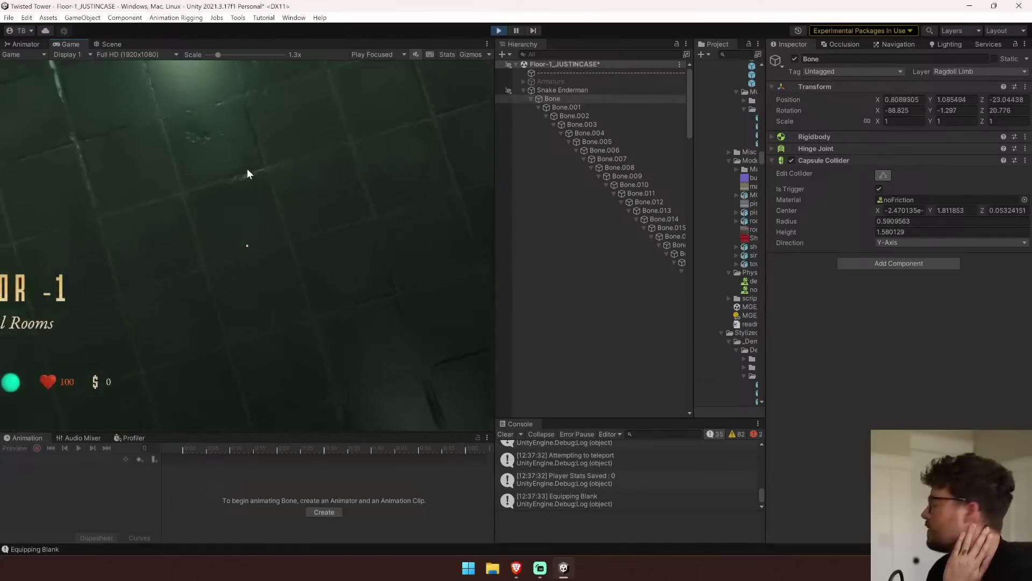
click(97, 43)
right_drag(276, 169, 269, 112)
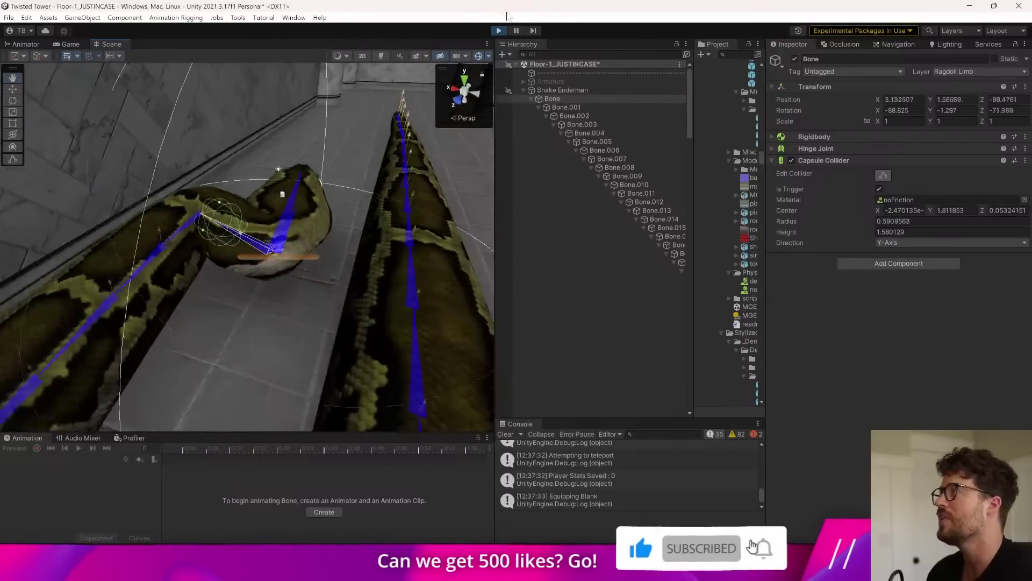
click(514, 30)
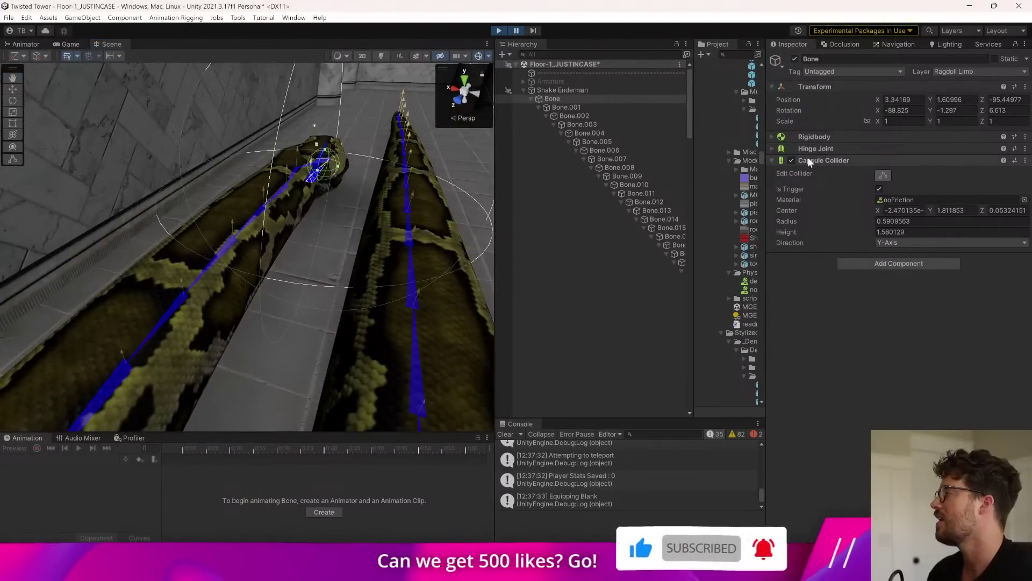
Turn off Is Trigger on the root Bone's Capsule Collider, resume the game, and follow the snake in the Scene view.
click(878, 188)
click(514, 30)
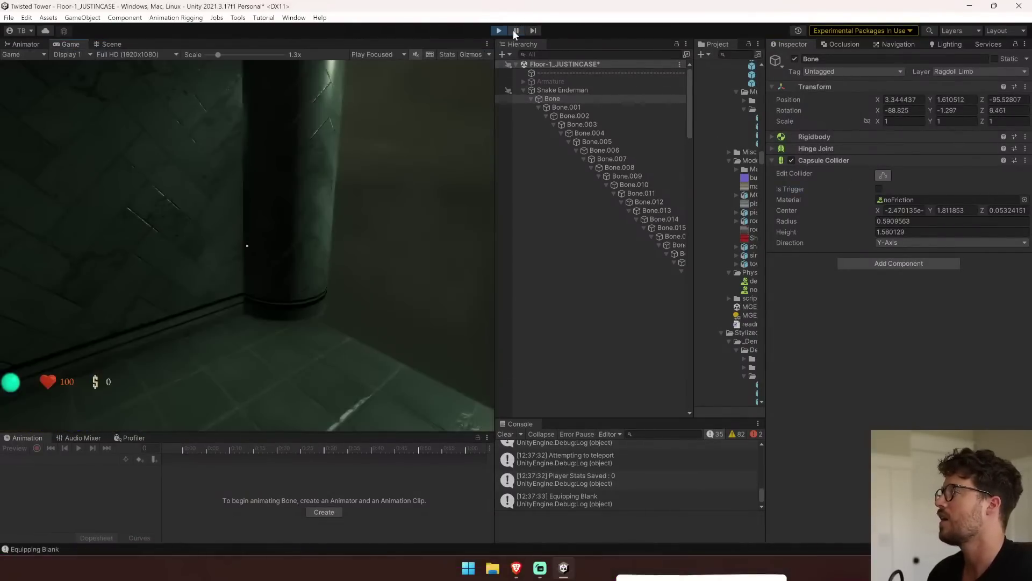
click(114, 44)
right_drag(116, 177, 77, 189)
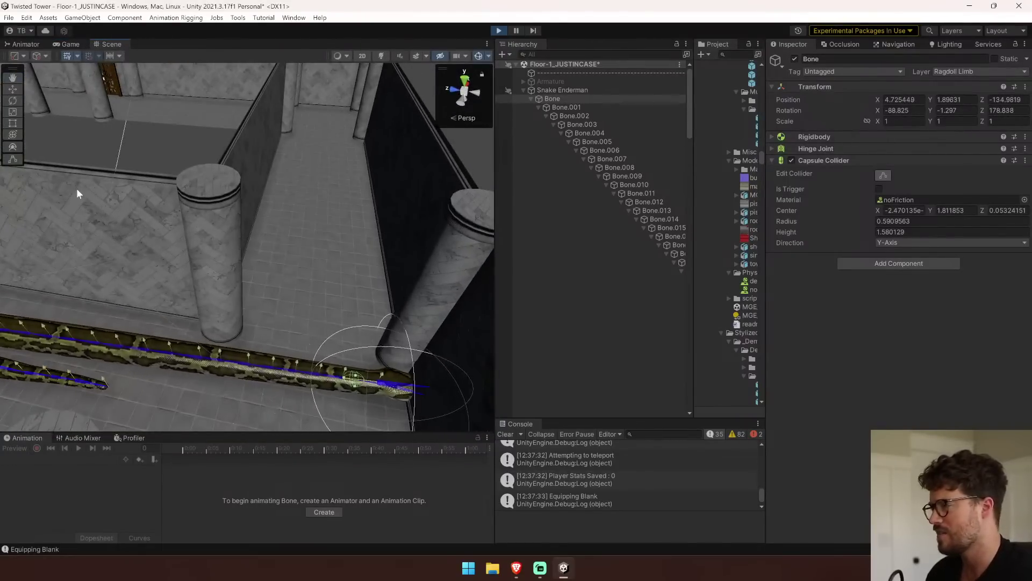
Inspect the capsule colliders of the snake's bones from Bone.001 to Bone.032 while it moves, and stop the game.
click(328, 376)
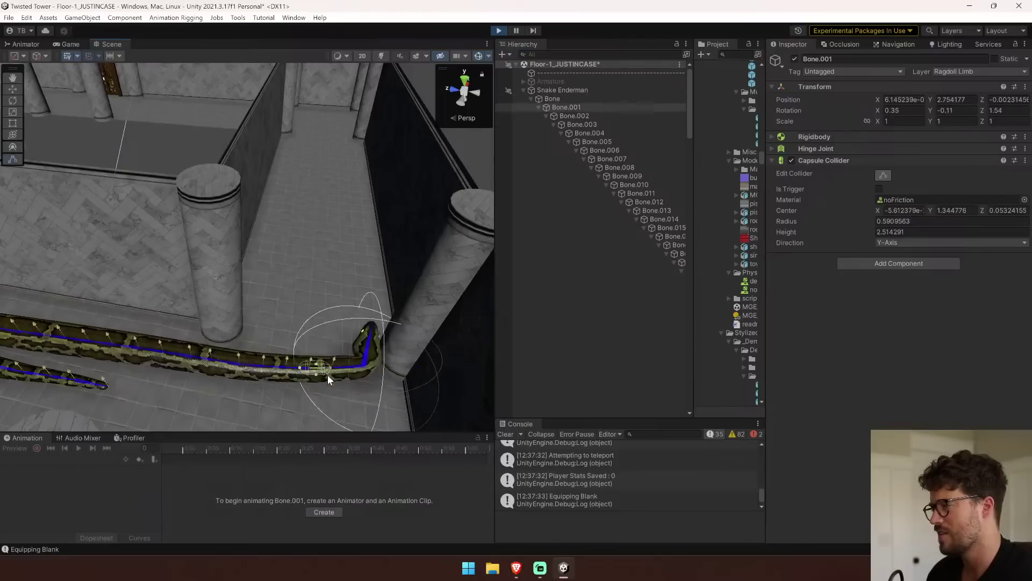
drag(313, 319, 318, 301)
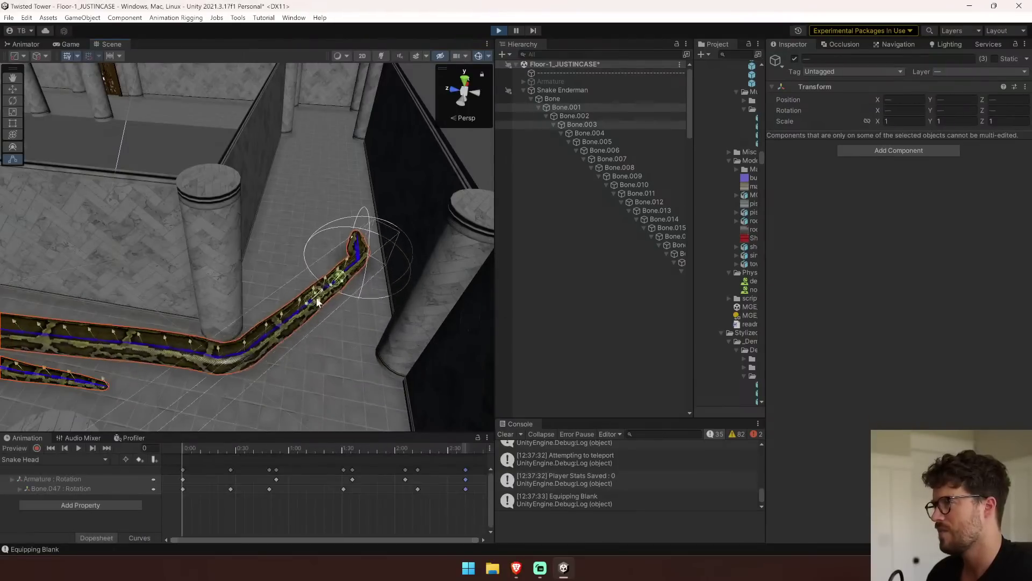
click(577, 109)
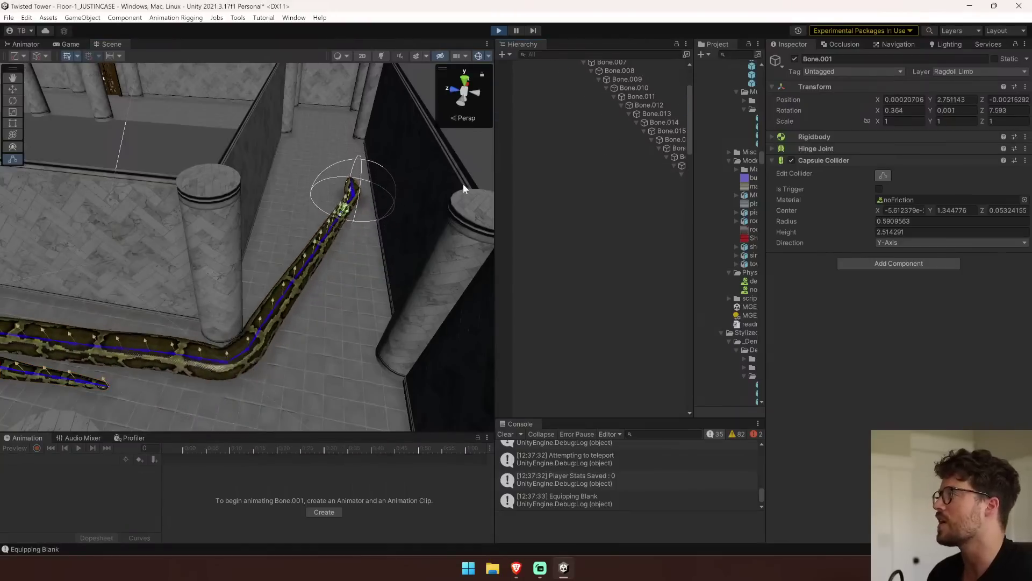
drag(495, 178, 264, 177)
scroll(489, 240, down, 5)
shift+click(557, 279)
right_drag(153, 276, 37, 314)
key(w)
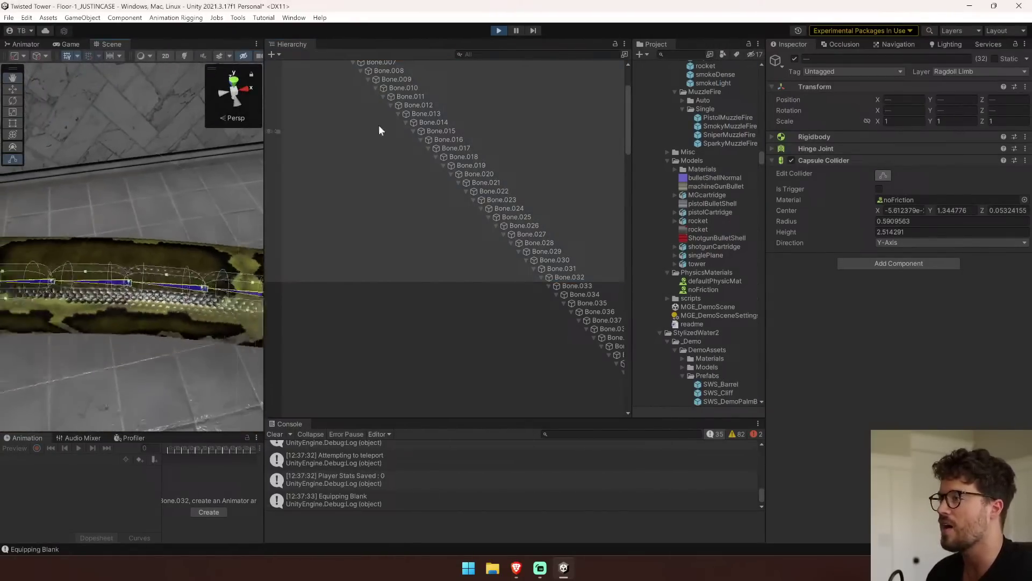
click(499, 32)
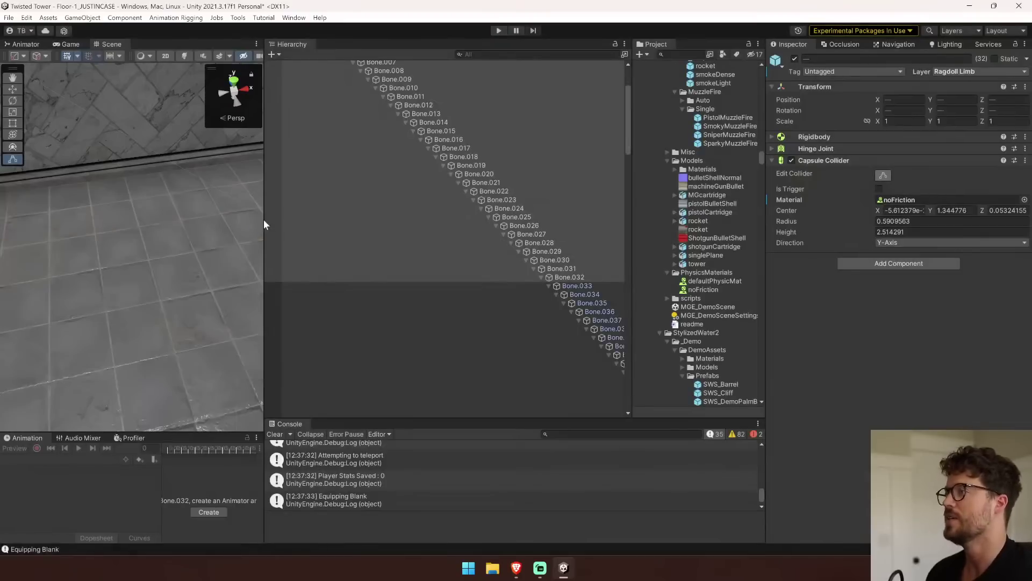
Select the snake's entire bone chain from the root Bone to Bone.051_end in the Hierarchy.
drag(264, 224, 161, 218)
scroll(253, 134, up, 4)
click(253, 99)
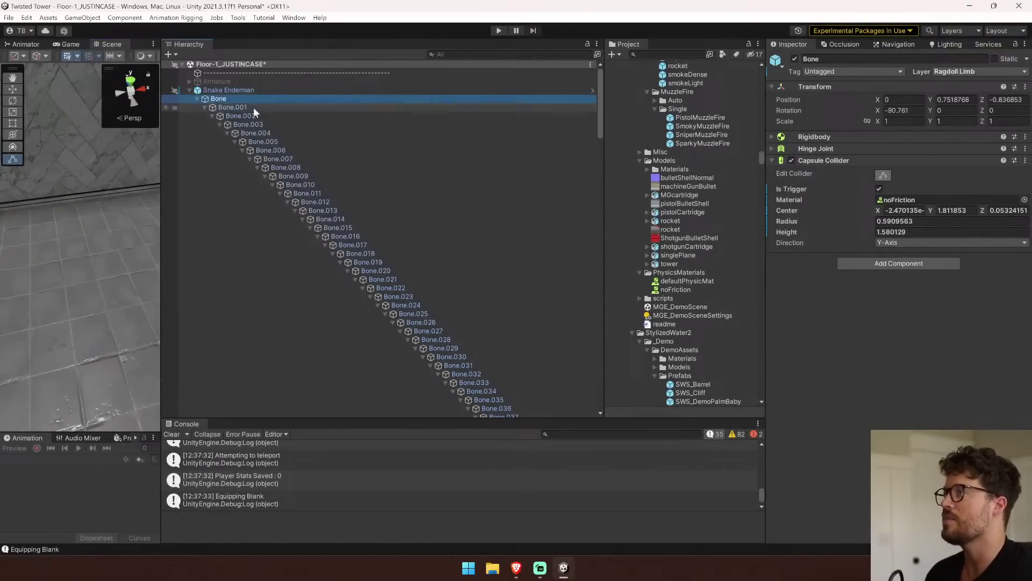
scroll(225, 269, down, 5)
drag(159, 311, 74, 310)
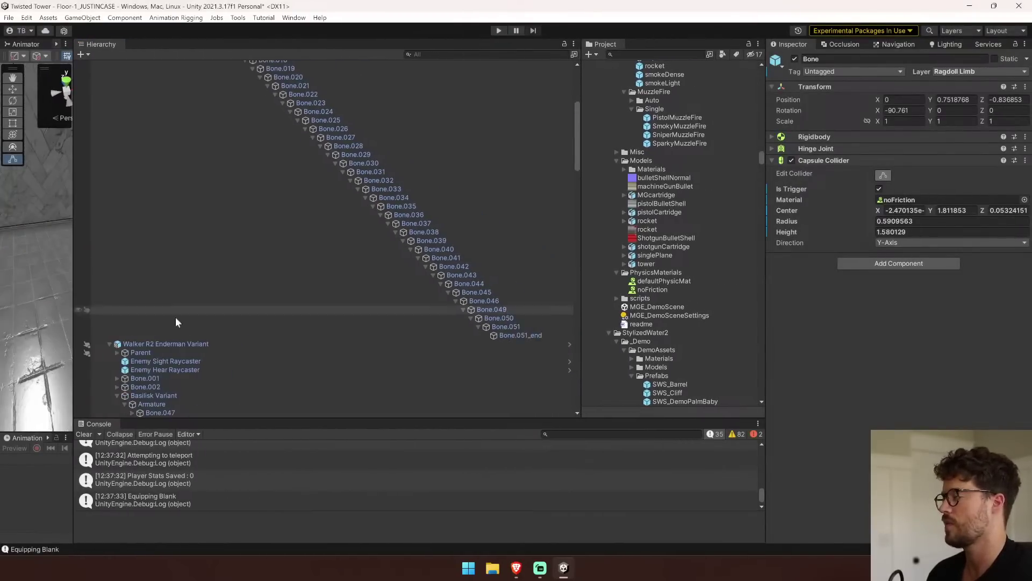
shift+click(521, 335)
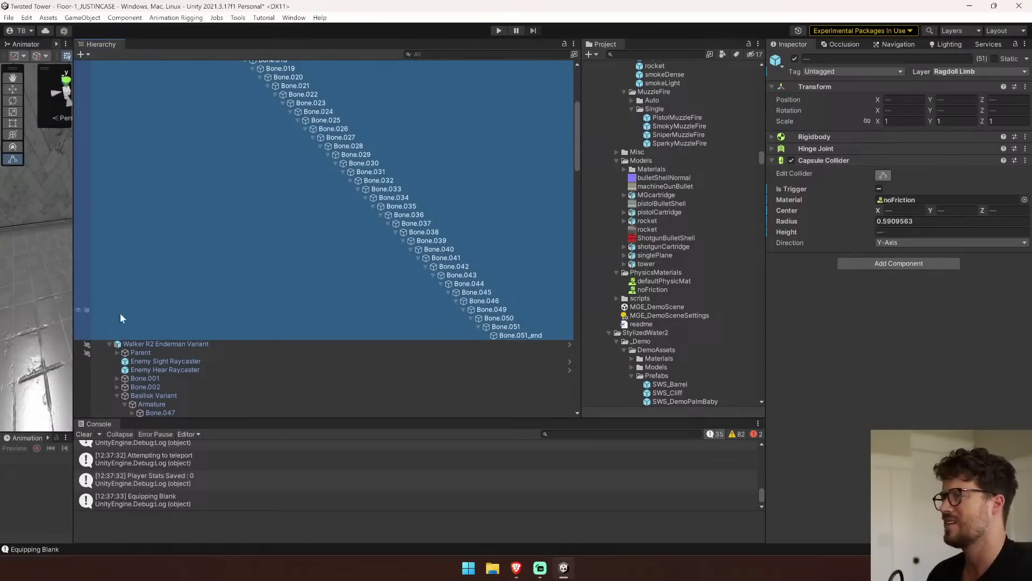
drag(73, 278, 402, 277)
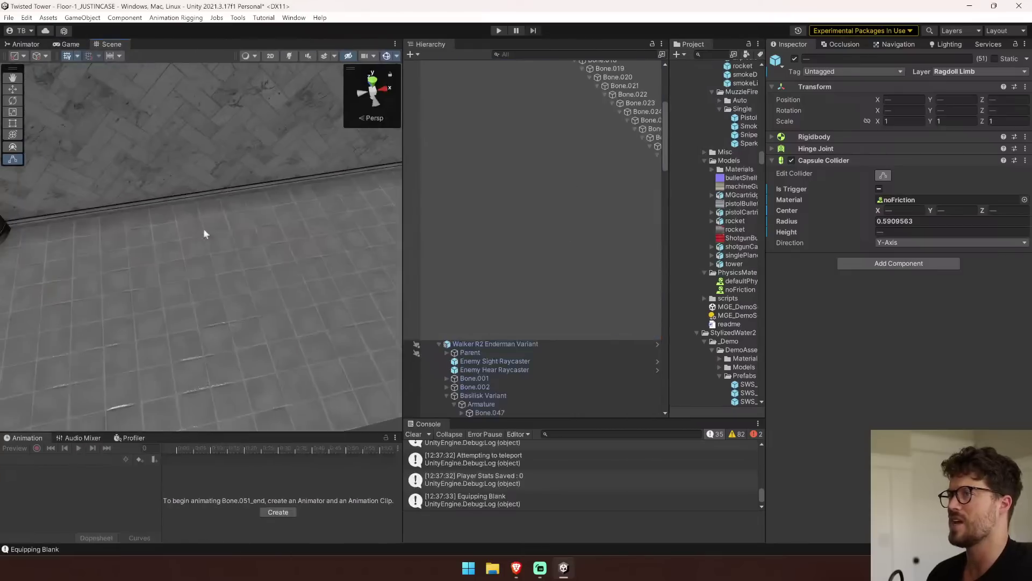
Set the Capsule Collider height of all selected snake bones to 0.1 and check the colliders along the body.
right_drag(190, 297, 129, 268)
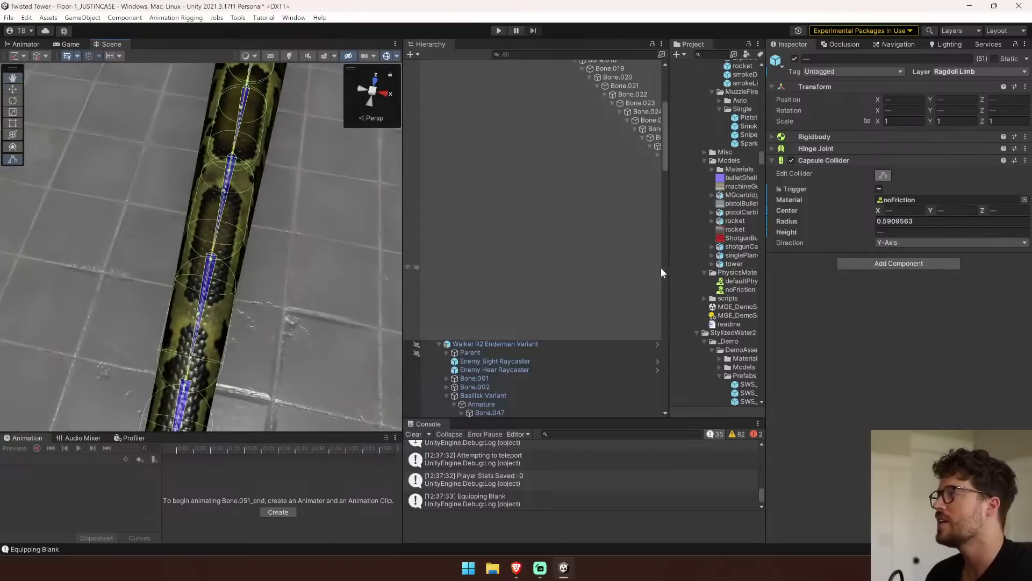
text(.1)
right_drag(385, 283, 72, 243)
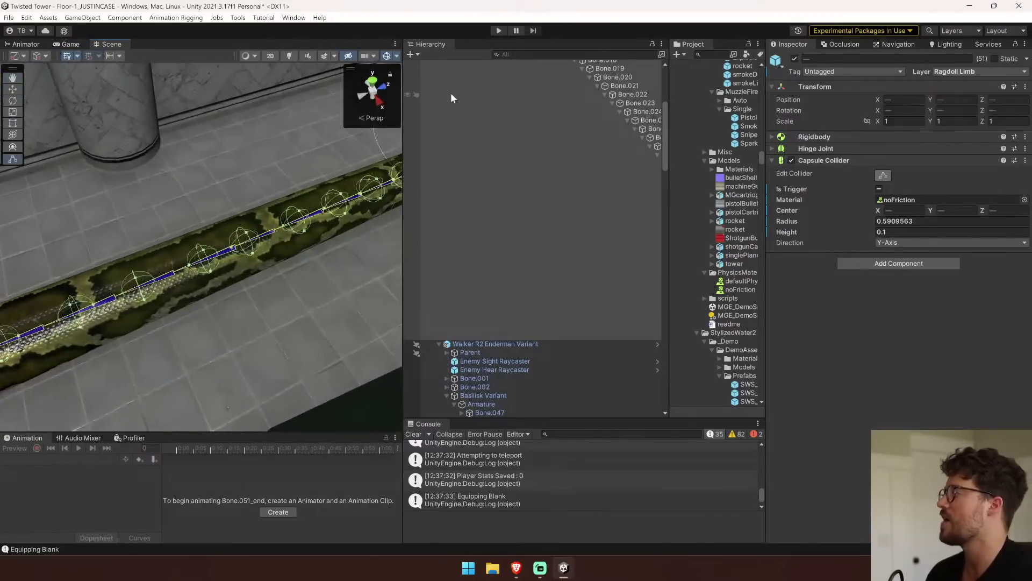
Run the game and follow the snake through the corridors from above in the Scene view.
click(498, 30)
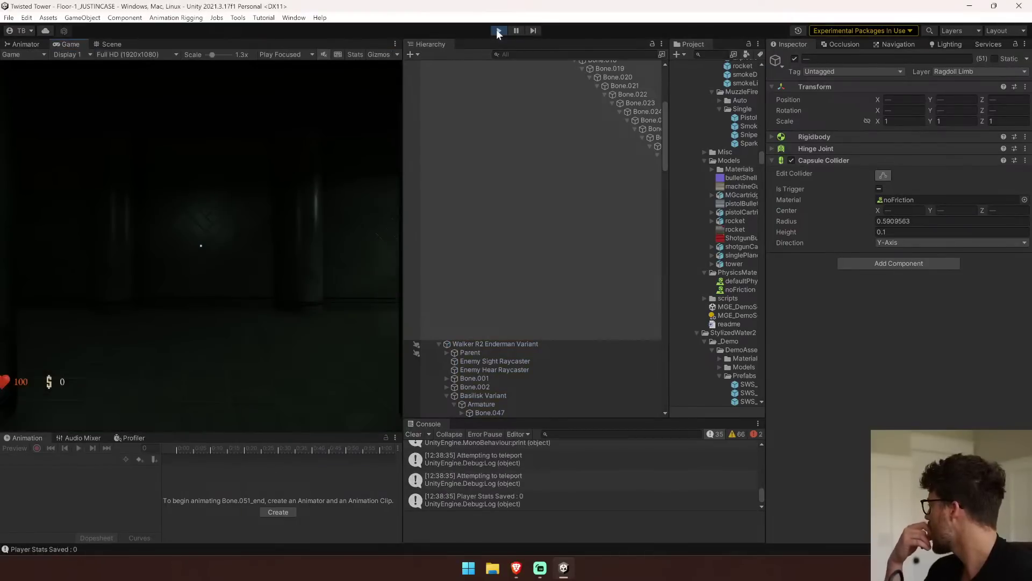
click(109, 44)
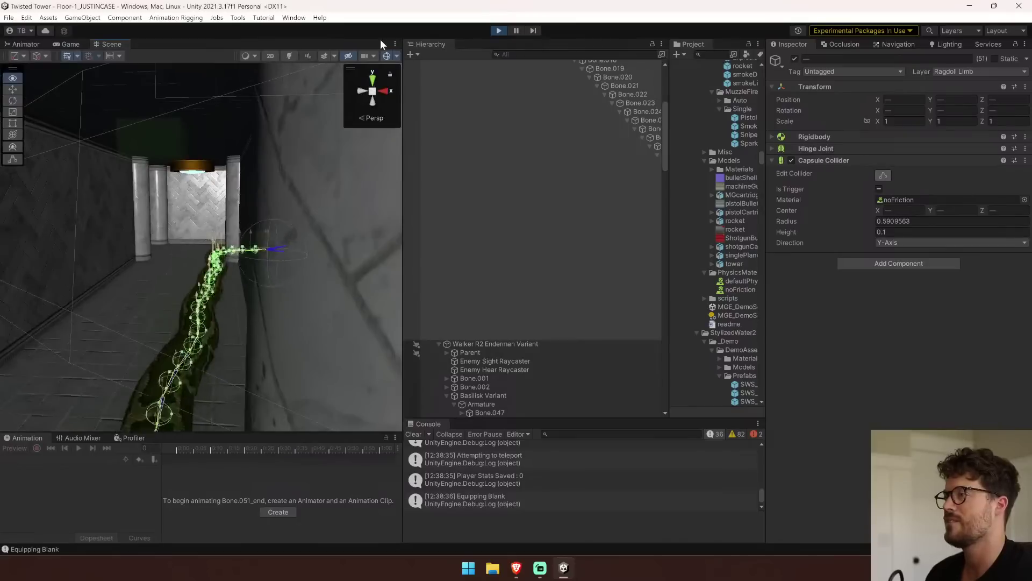
key(w)
right_drag(380, 40, 666, 161)
key(s)
right_drag(664, 188, 640, 217)
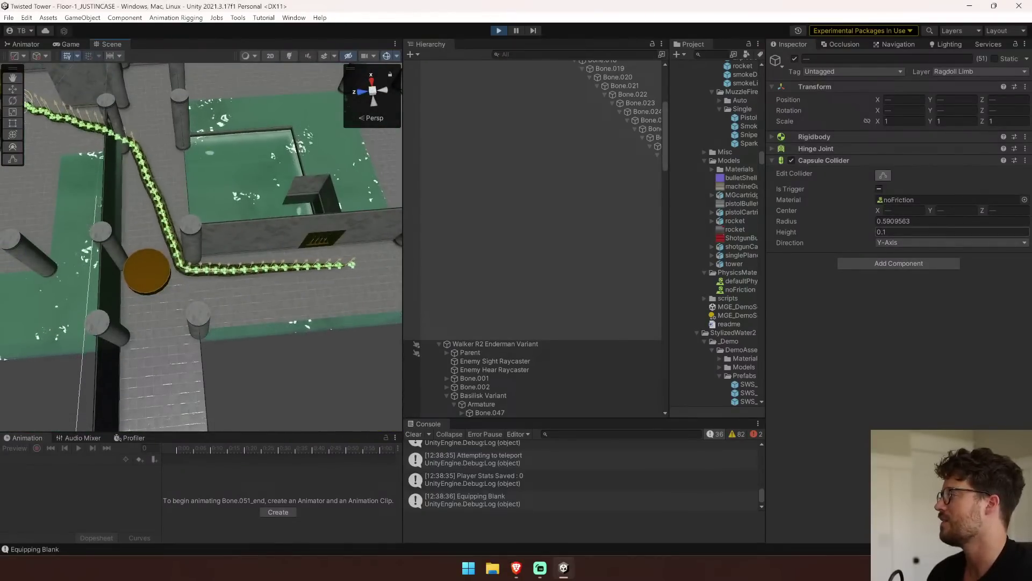
Enlarge the selected bones' Capsule Colliders to radius 1.45 and height 6.6 while the game runs.
click(883, 221)
text(1.22)
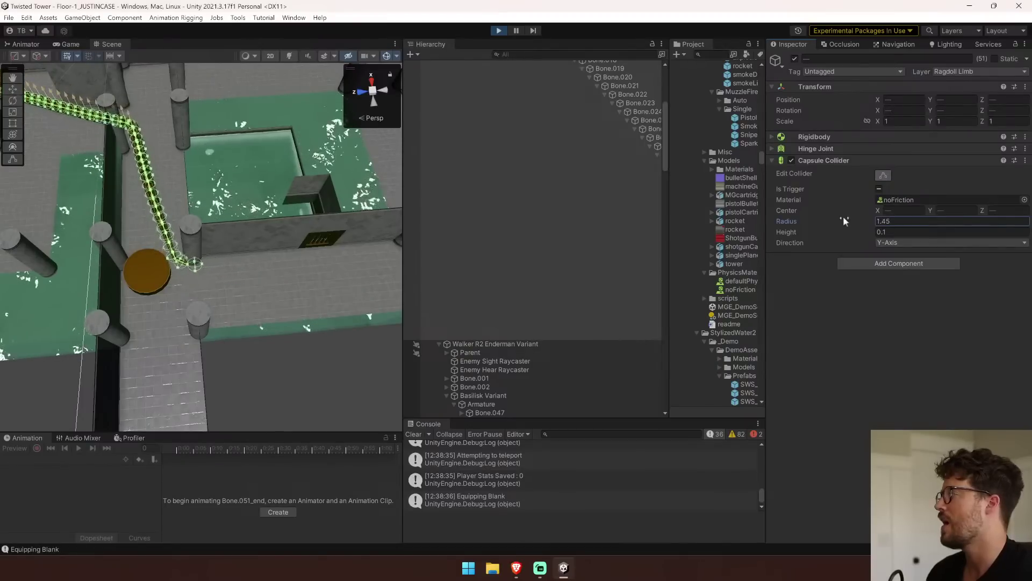
drag(831, 231, 931, 222)
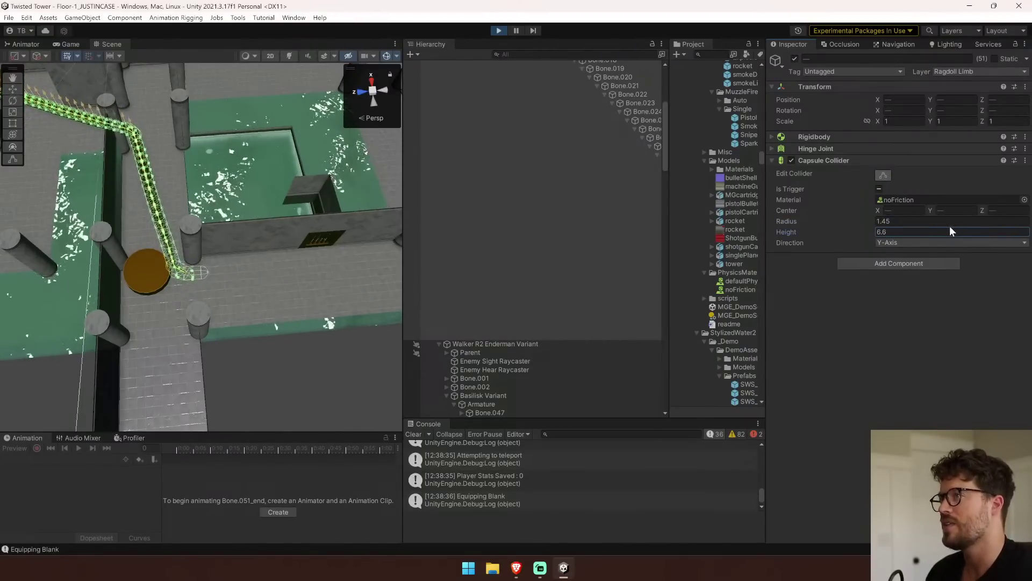
Follow the snake's head and body up close in the Scene view as it moves, and pause the game.
right_drag(258, 171, 174, 74)
right_drag(181, 229, 326, 275)
key(w)
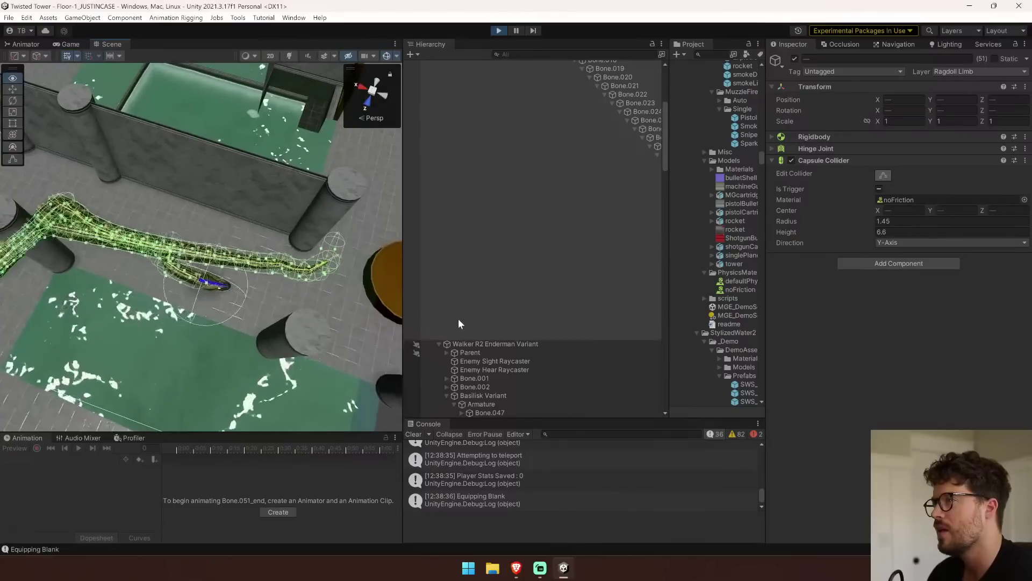
key(f)
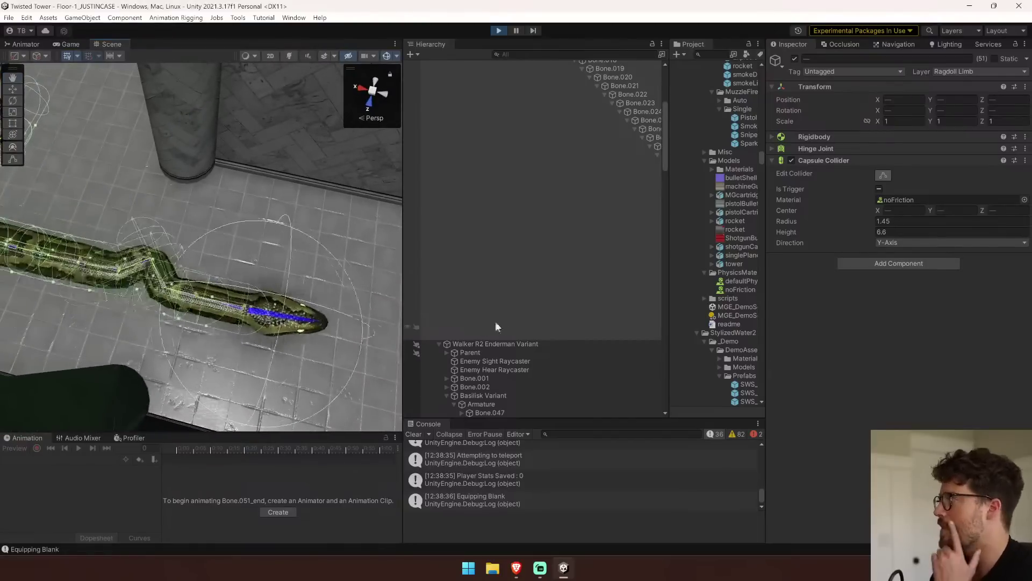
right_drag(203, 295, 369, 269)
right_drag(249, 282, 466, 60)
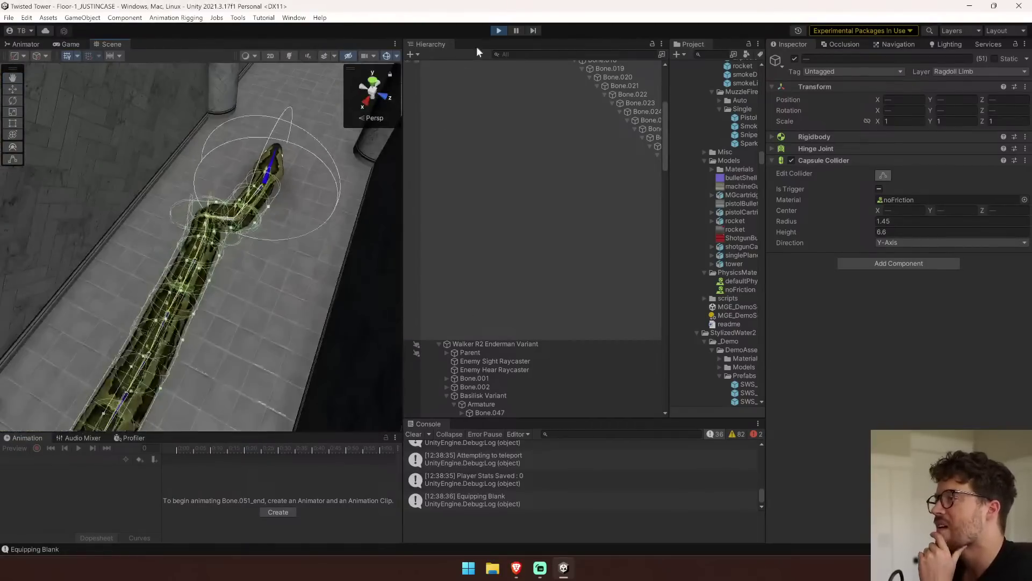
click(516, 30)
Enable Use Limits on the selected bones' Hinge Joints with a minimum of 0 and a maximum of 90.
click(877, 147)
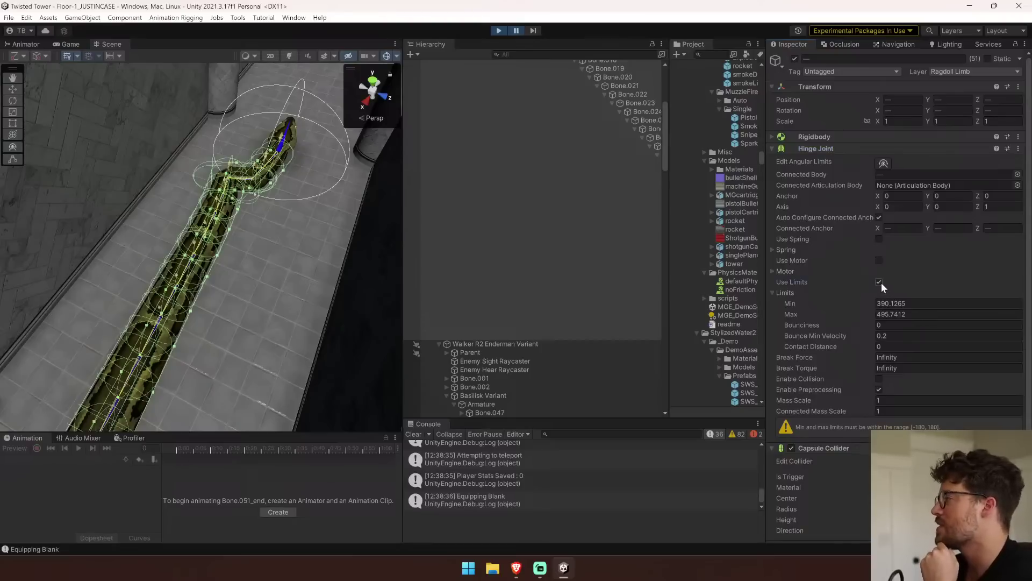
click(895, 303)
text(0)
key(Tab)
text(90)
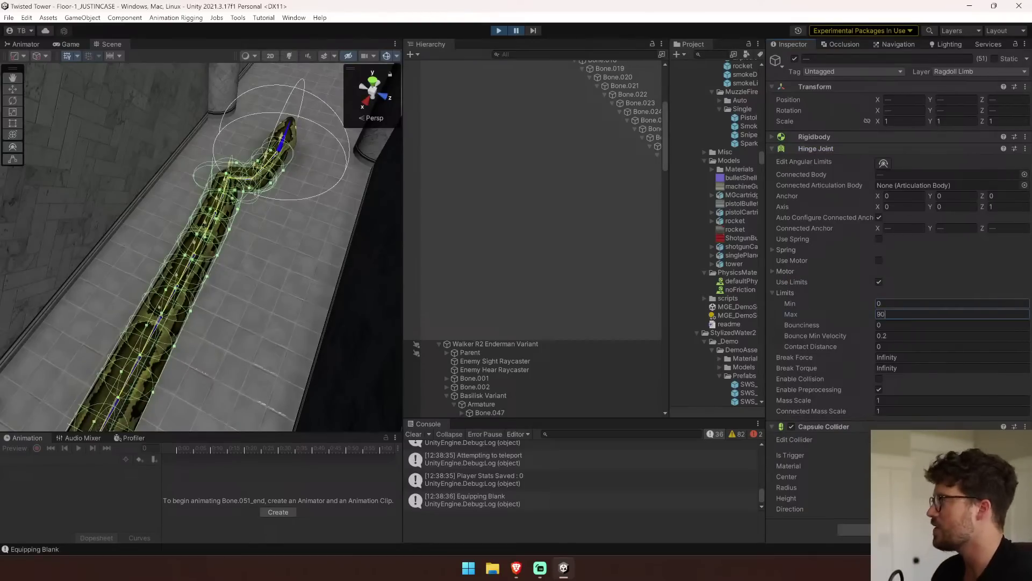
Resume the game, watch the snake move with limited joints in the Scene view, and stop the game.
click(518, 31)
click(107, 44)
key(s)
right_drag(211, 248, 81, 252)
key(w)
click(500, 30)
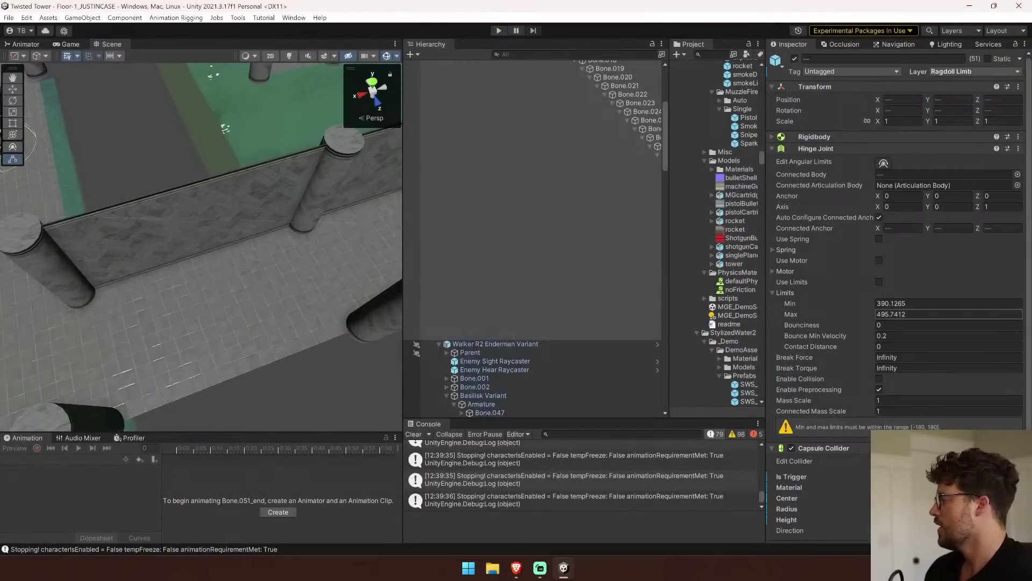
Turn off Is Trigger on all bone Capsule Colliders, clear the Console, and set their radius to 0.52 and height to 4.66.
click(835, 150)
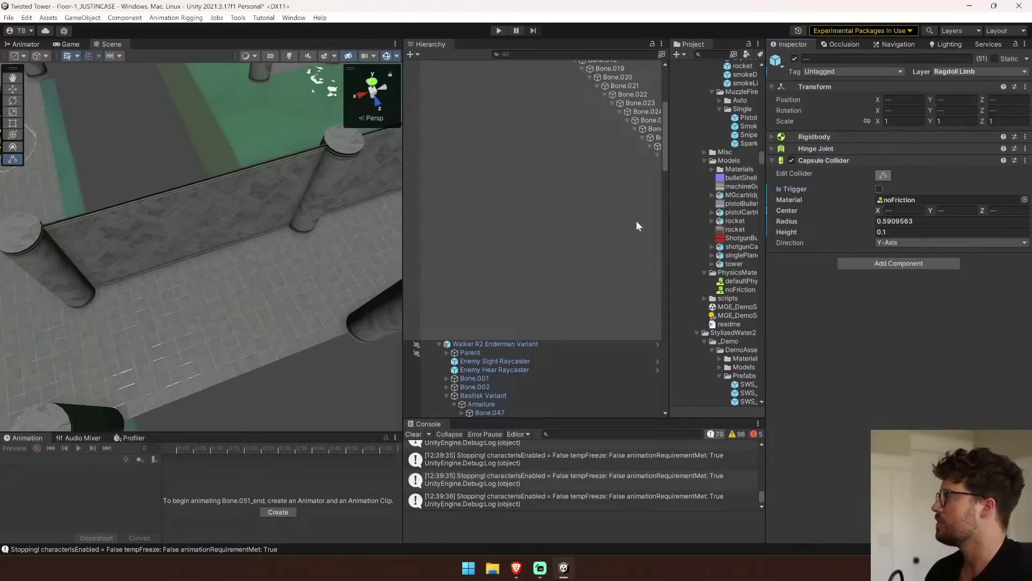
click(413, 434)
right_drag(161, 247, 434, 293)
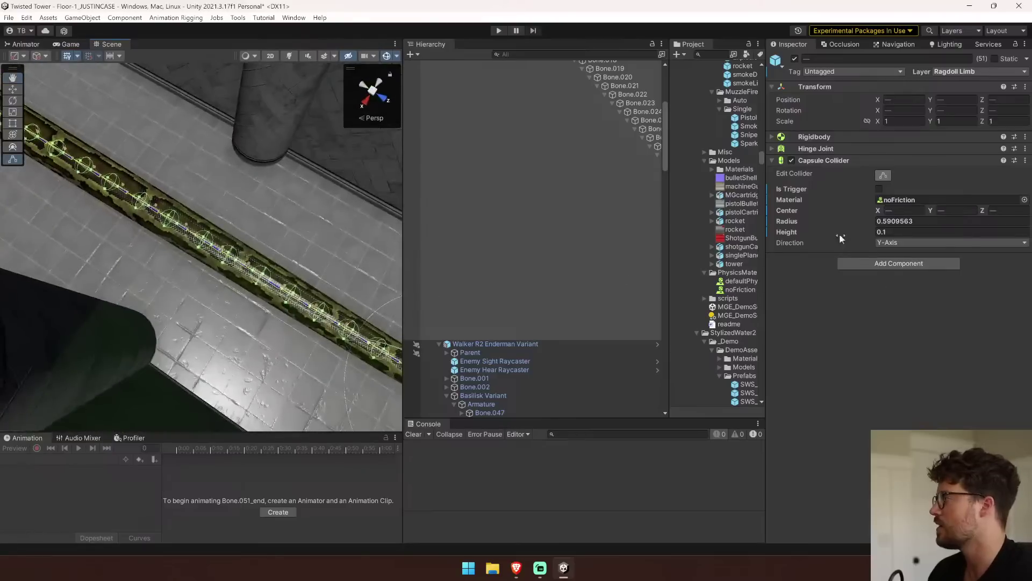
drag(824, 227, 954, 234)
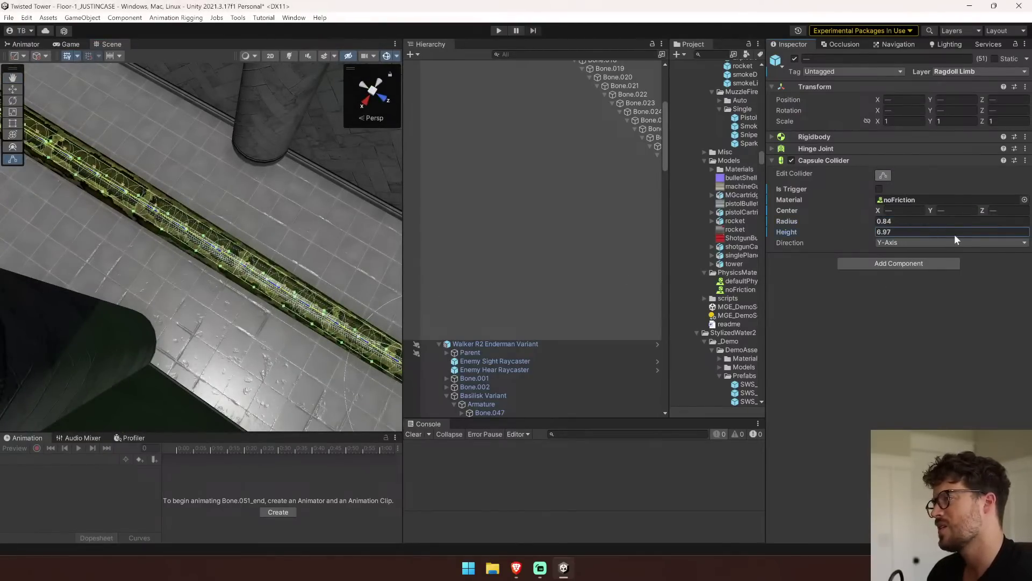
drag(835, 229, 798, 220)
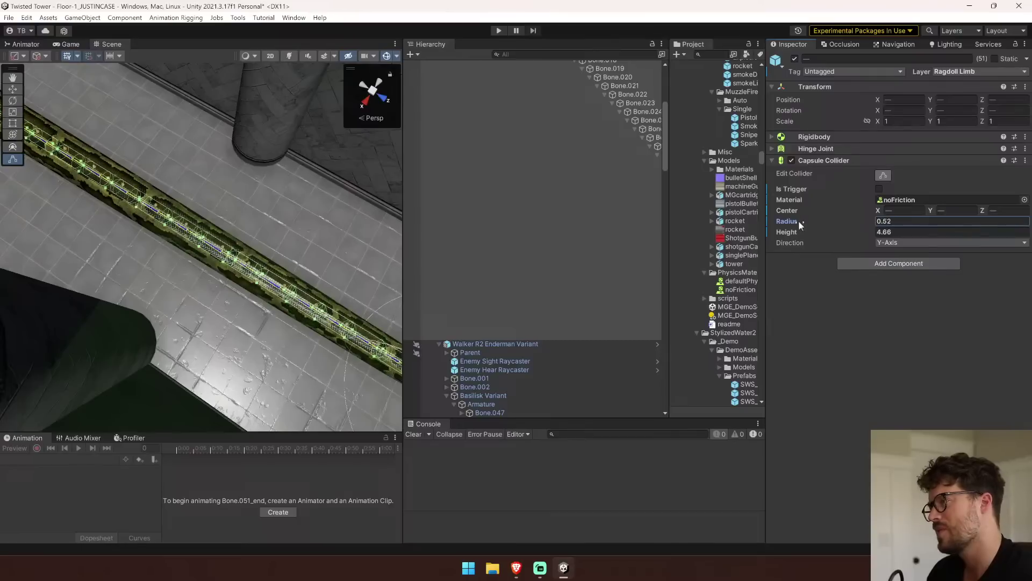
Enable Use Limits on all the snake bones' Hinge Joints outside play mode, with a minimum of -90 and a maximum of 90.
click(495, 35)
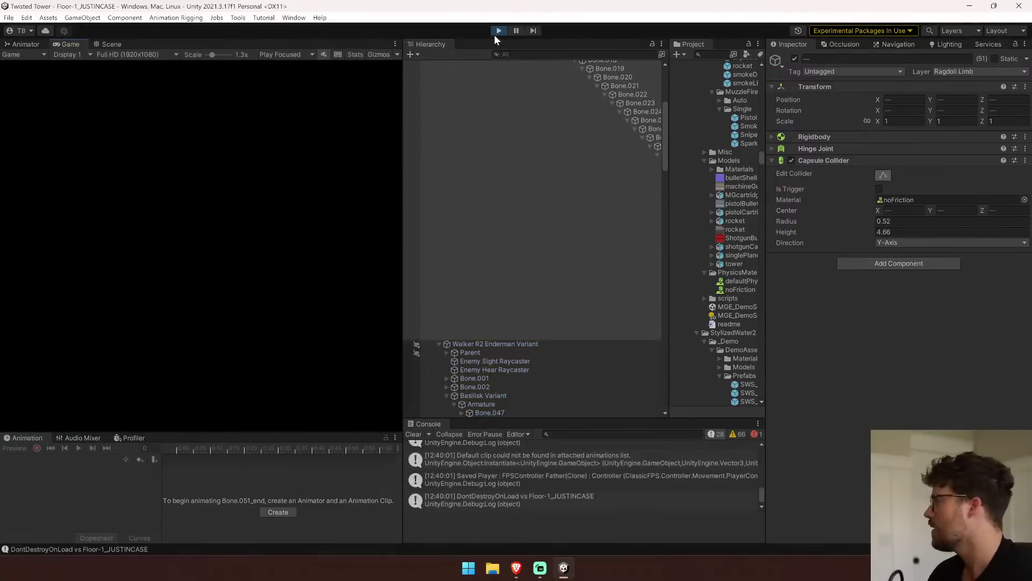
click(840, 148)
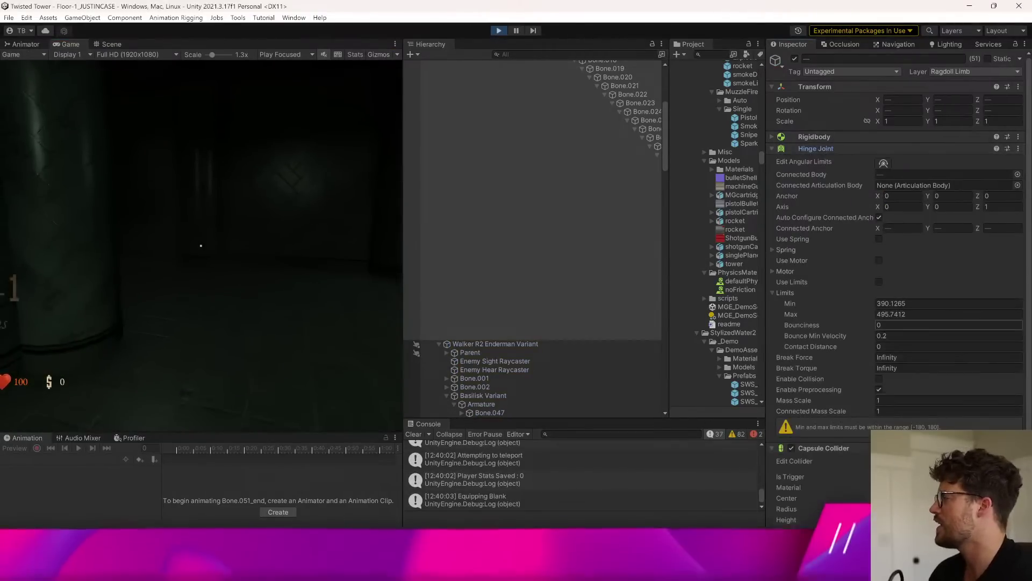
click(880, 282)
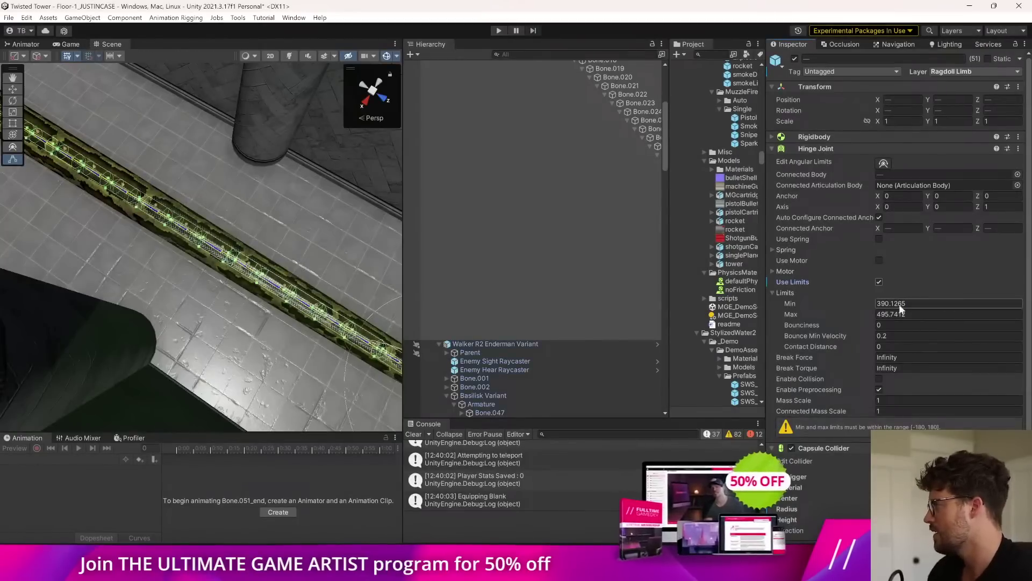
text(-90)
key(Tab)
text(9)
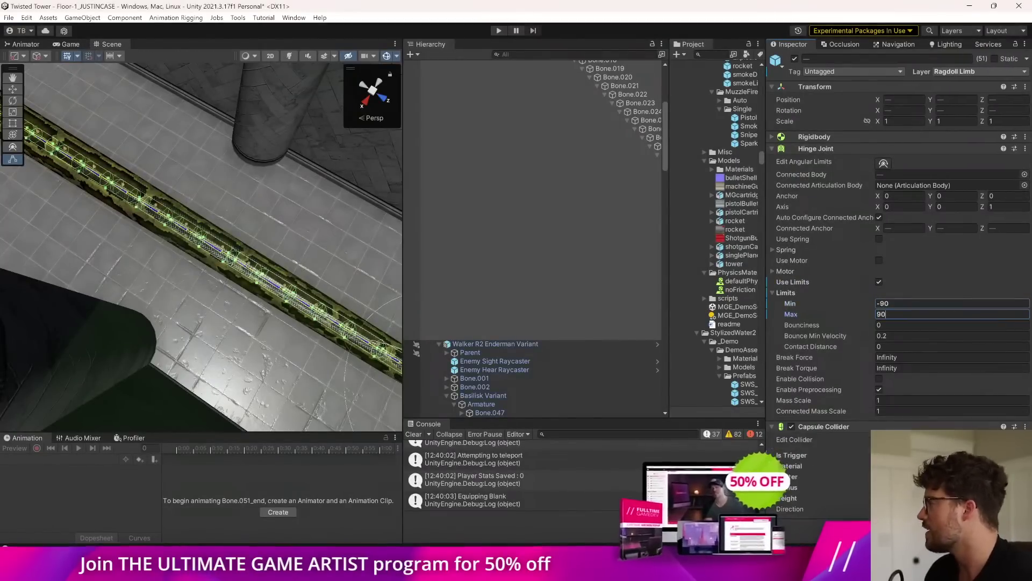
Run the game, follow the snake's head and neck around the pillars in the Scene view, and stop the game.
click(502, 31)
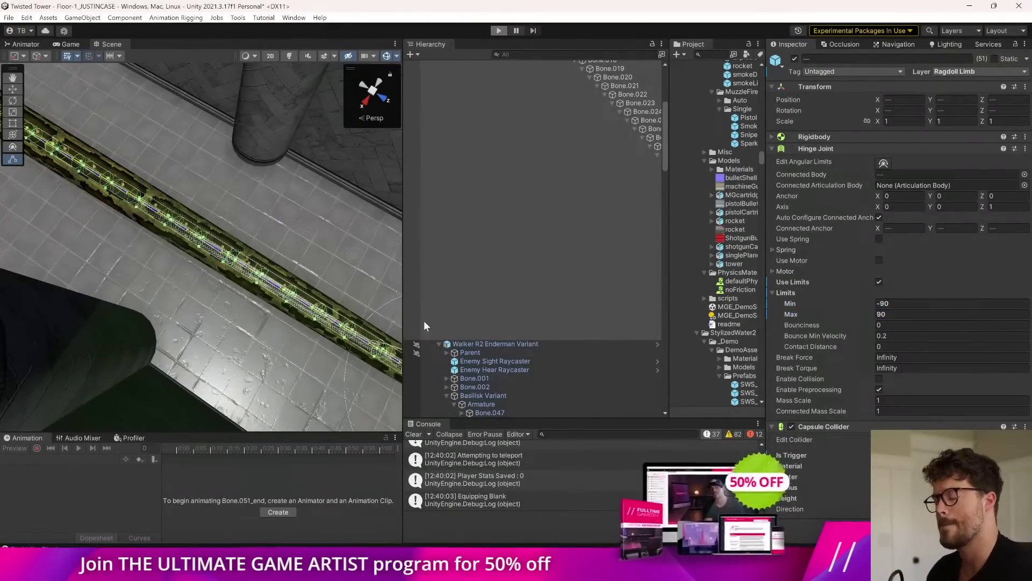
click(112, 44)
right_drag(189, 241, 749, 237)
right_drag(338, 299, 456, 299)
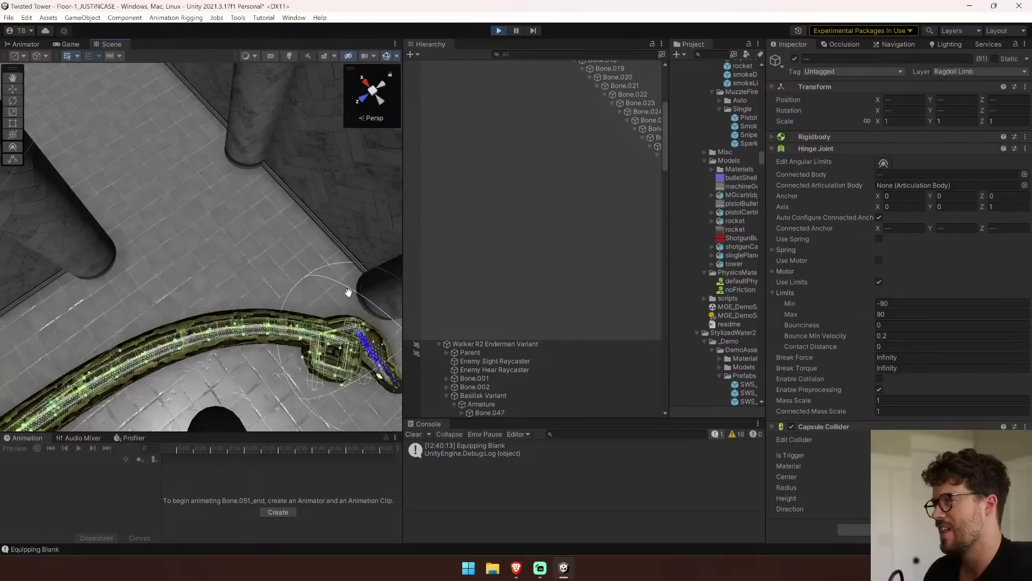
right_drag(299, 292, 398, 294)
click(499, 31)
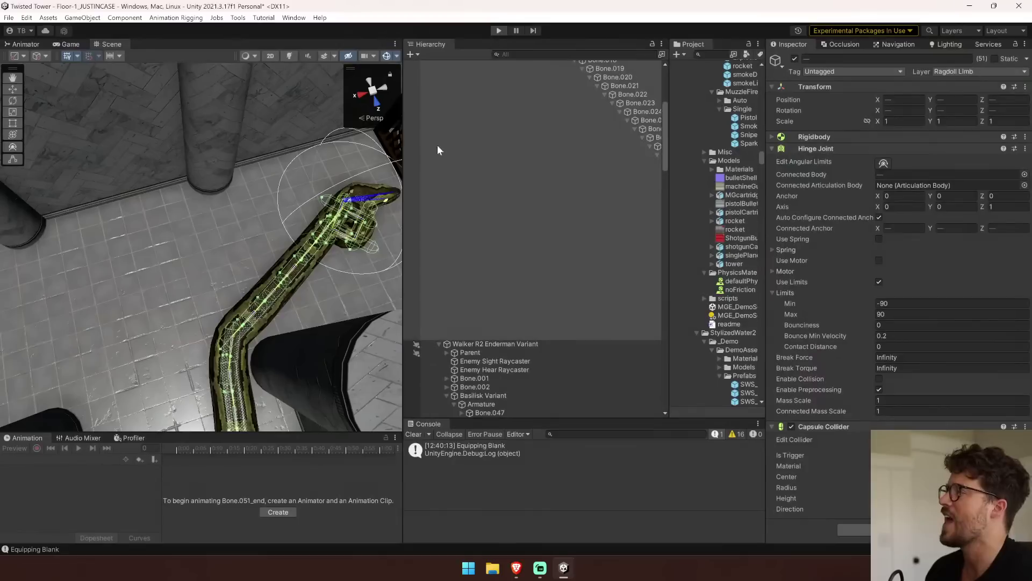
Collapse the root Bone's chain in the Hierarchy and select the Walker R2 Enderman Variant.
drag(403, 151, 189, 156)
scroll(373, 191, up, 6)
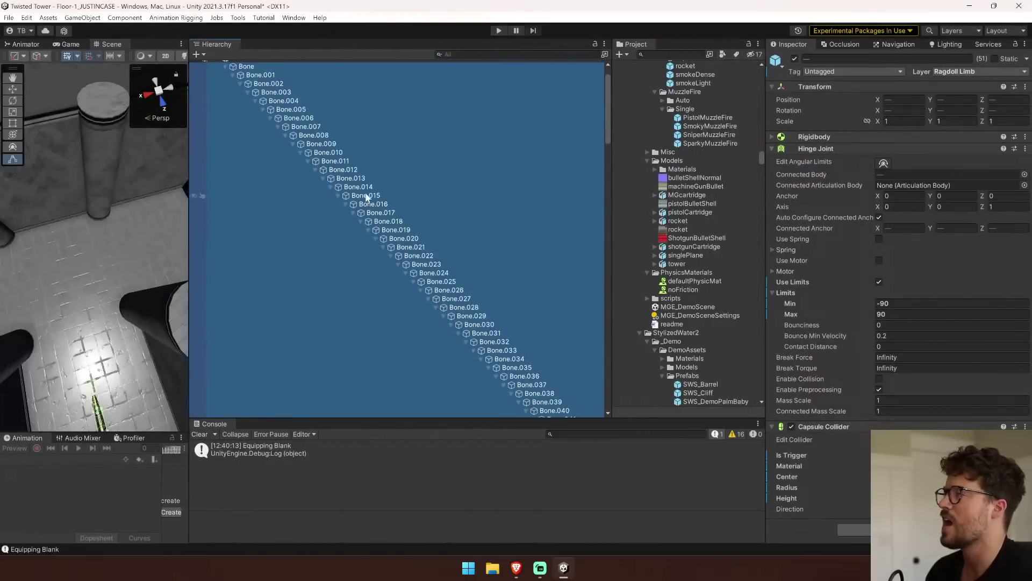
click(225, 98)
click(256, 107)
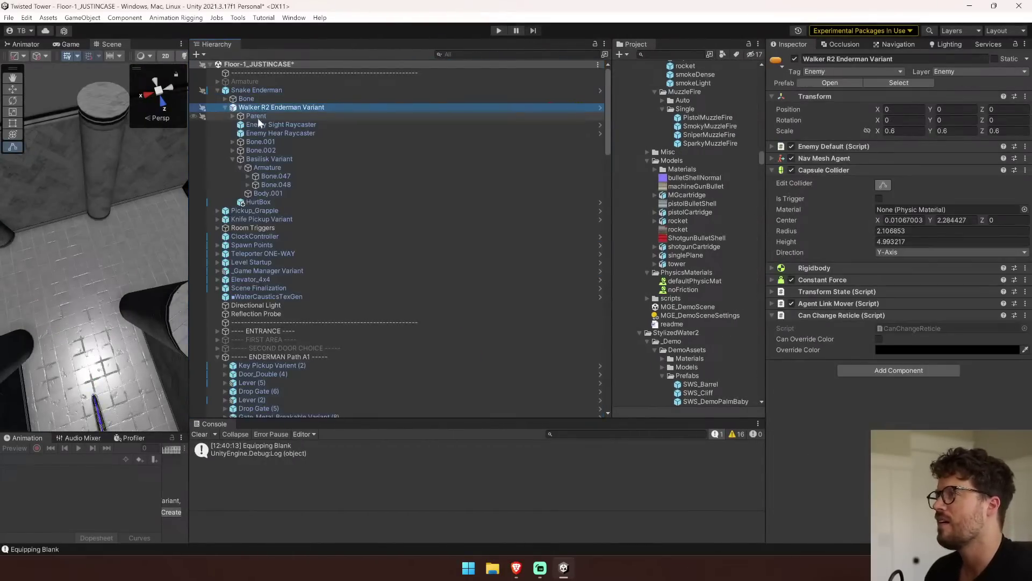
Move the Walker R2 Enderman Variant and all its children to the Ragdoll Limb layer.
key(f)
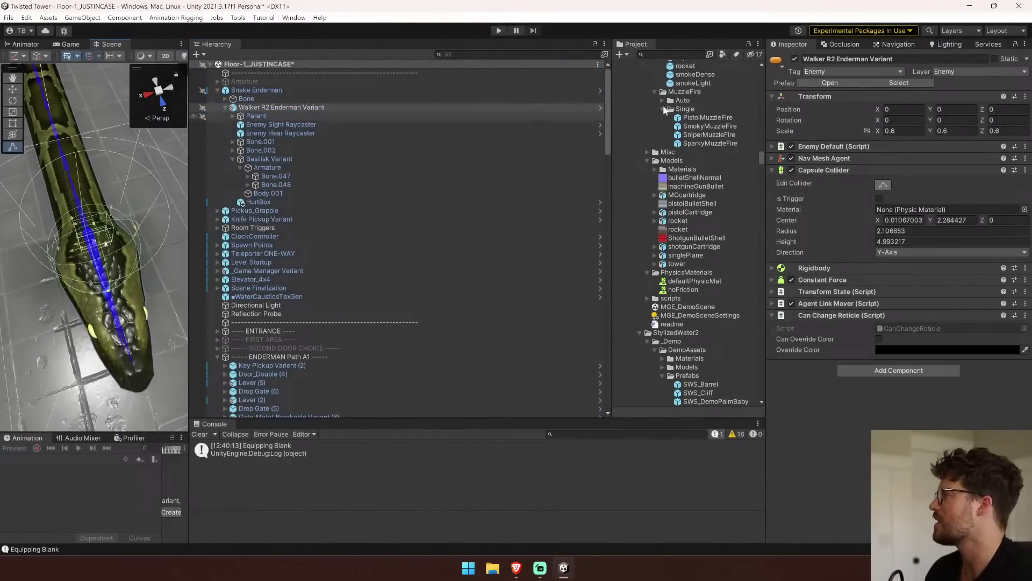
click(999, 73)
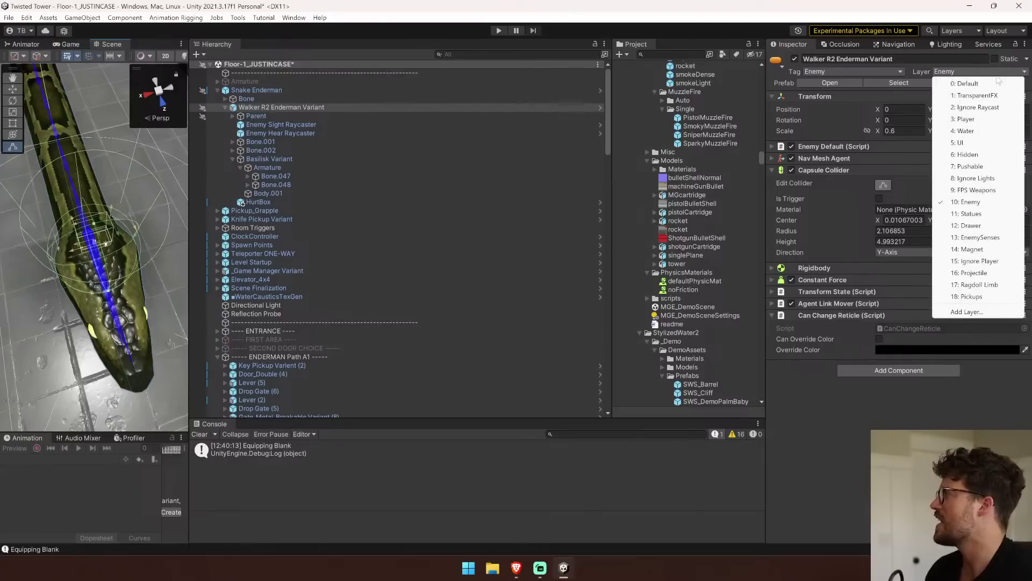
click(979, 285)
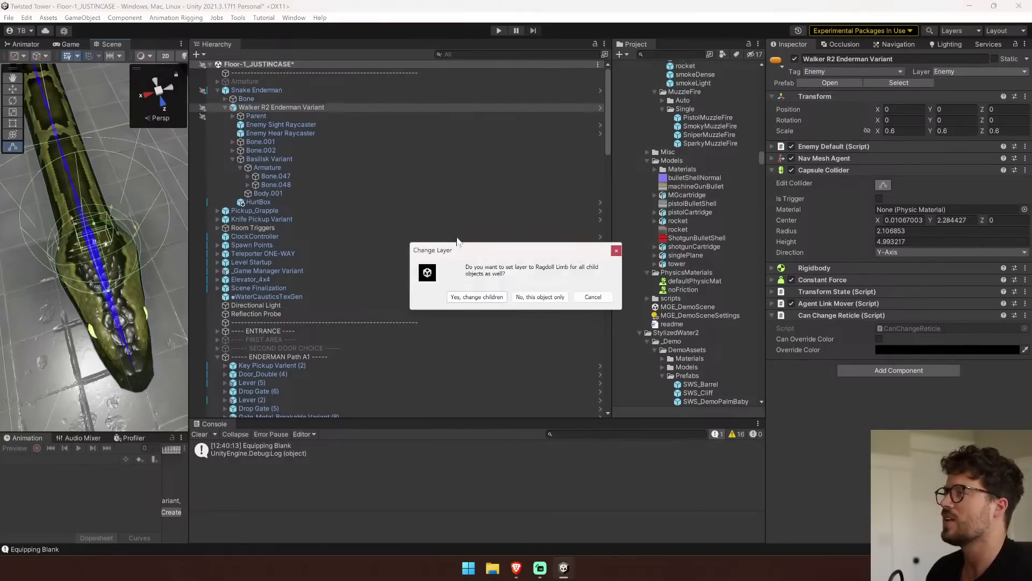
click(477, 296)
Put the Walker R2 Enderman Variant's HurtBox back on the Default layer.
click(257, 202)
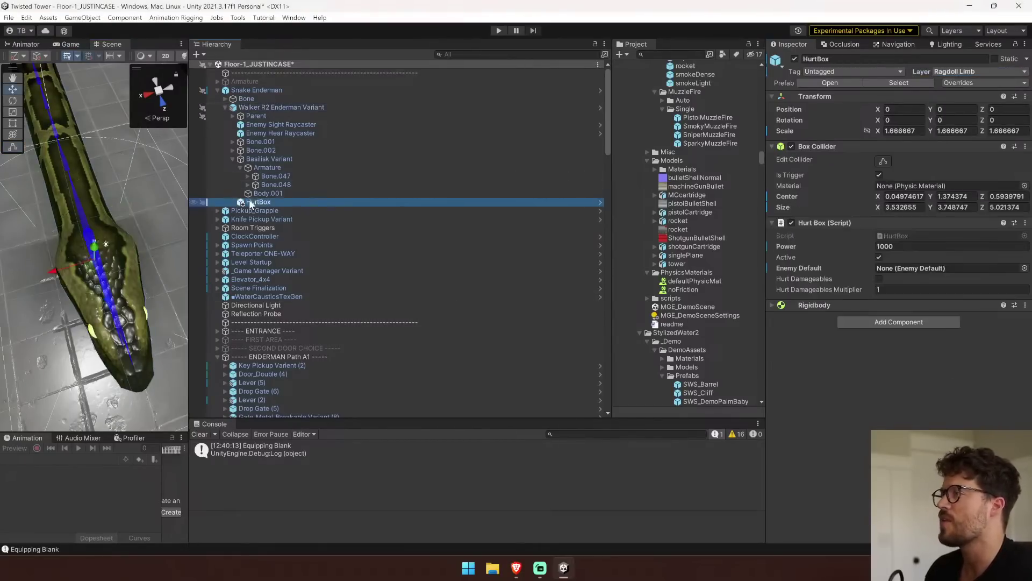
click(987, 72)
click(986, 83)
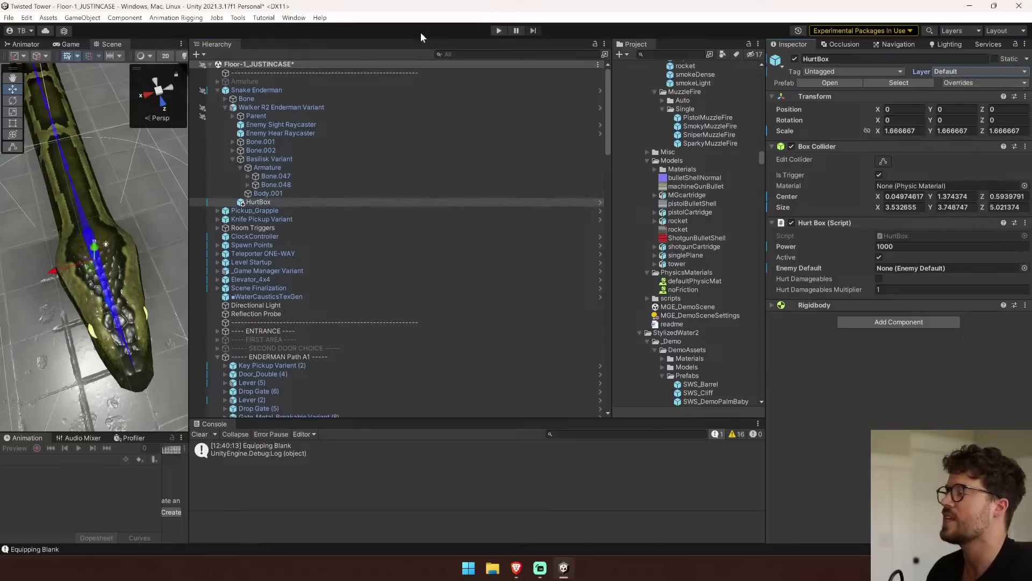
Run the game, frame Bone.002 in an enlarged Scene view, follow the snake's movement through the corridors, and stop the game.
click(505, 31)
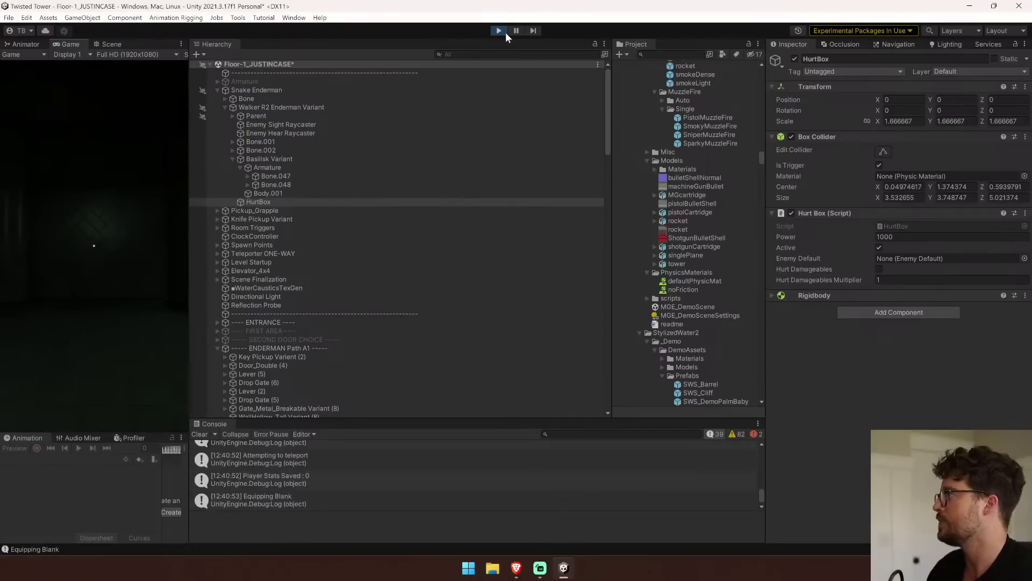
click(111, 44)
click(197, 150)
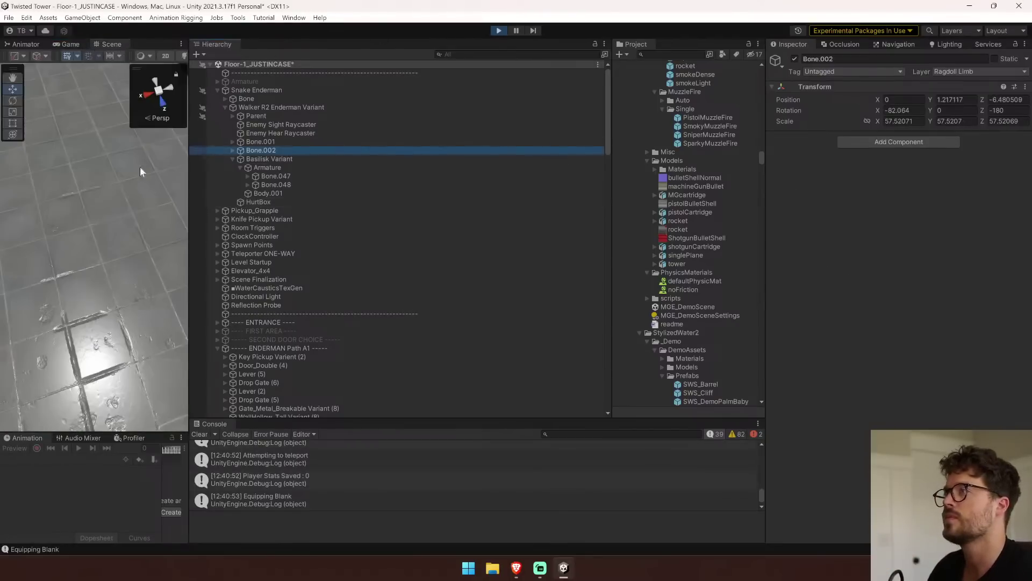
key(f)
drag(188, 179, 364, 186)
scroll(226, 192, down, 10)
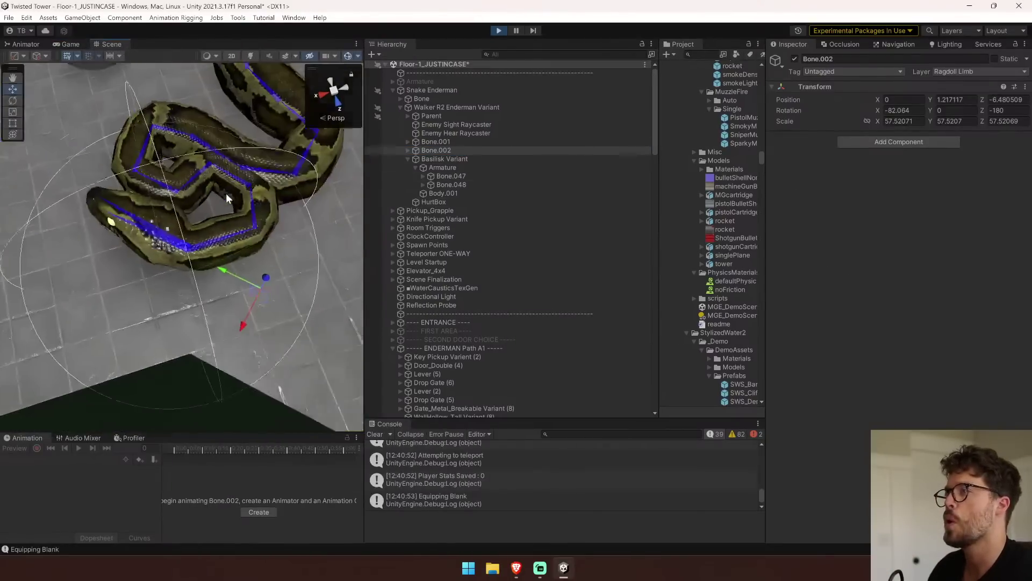
middle_drag(225, 193, 224, 296)
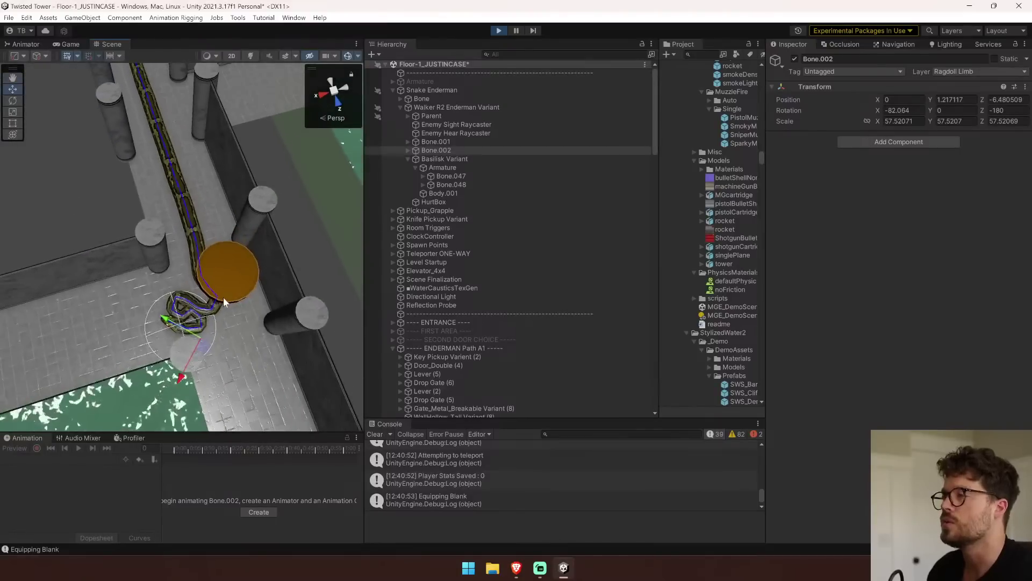
right_drag(225, 294, 940, 275)
right_drag(286, 252, 221, 317)
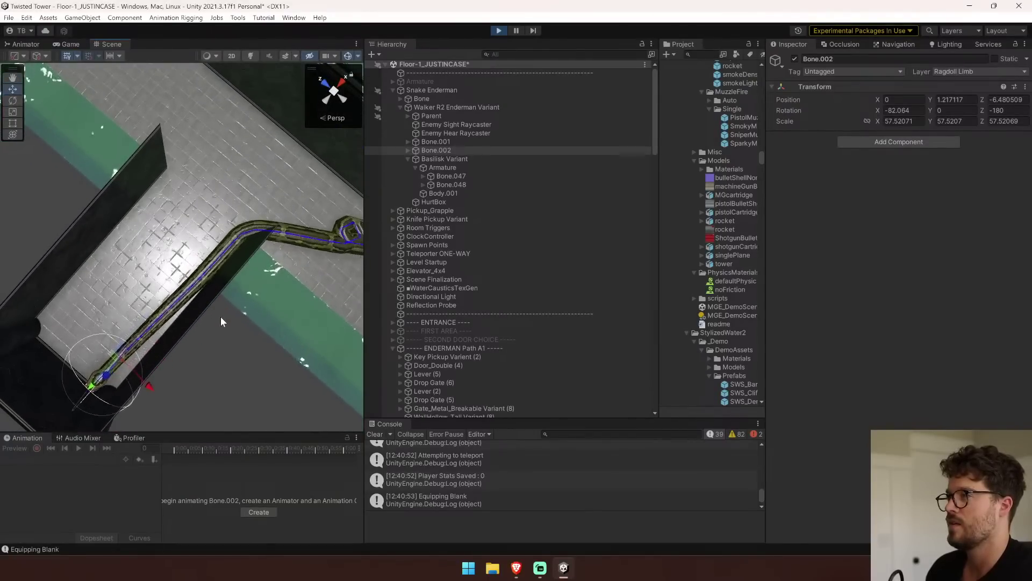
click(498, 31)
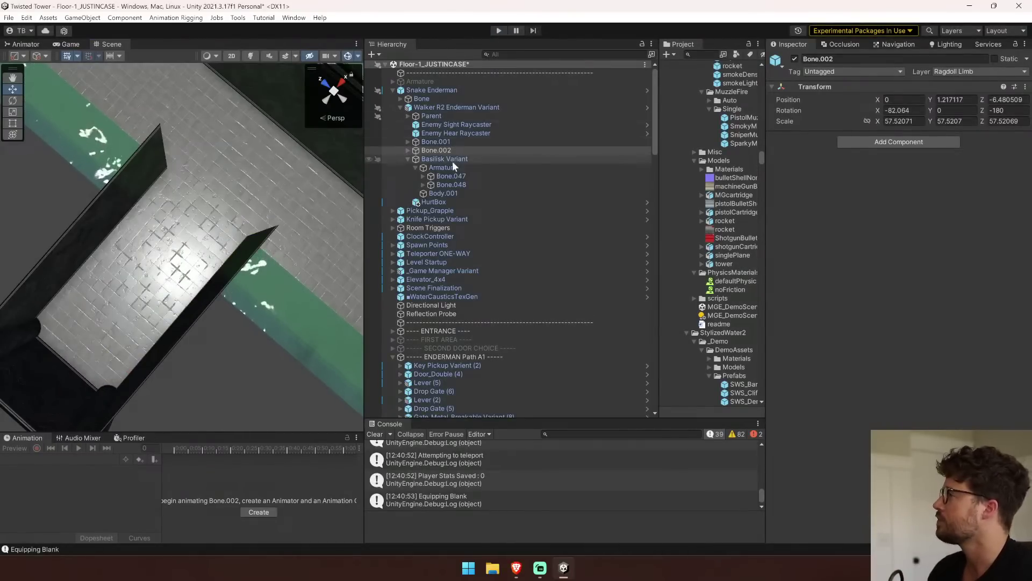
click(444, 200)
click(446, 192)
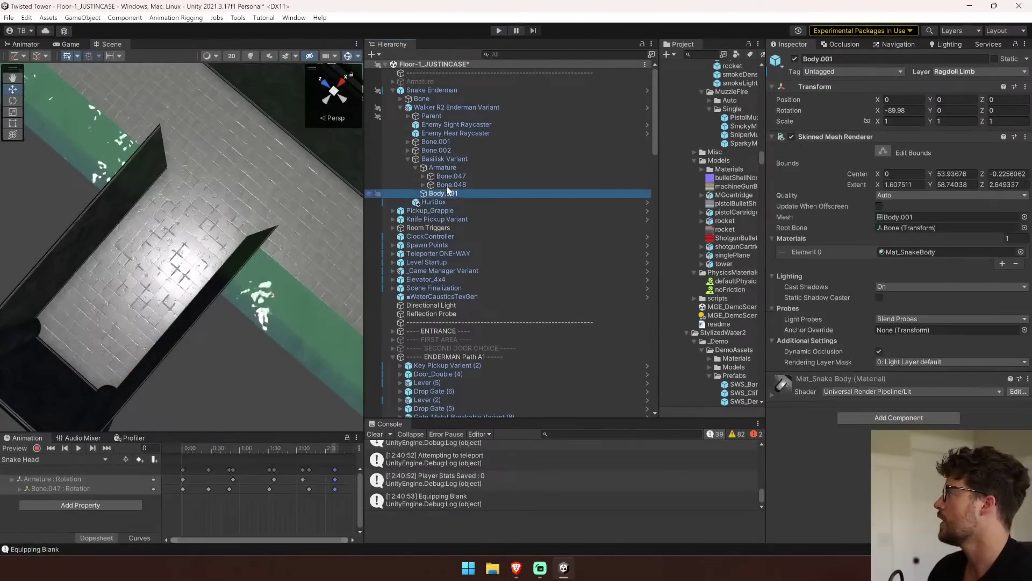
click(446, 169)
click(447, 160)
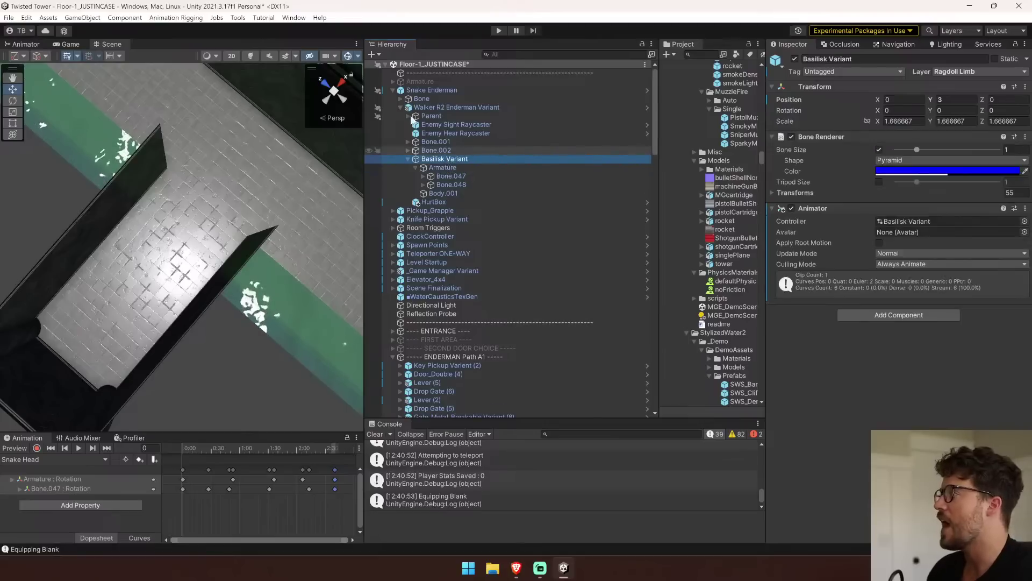
Select the whole snake chain from Bone to Bone.051_end and turn off Use Limits on its Hinge Joints.
click(401, 100)
click(435, 108)
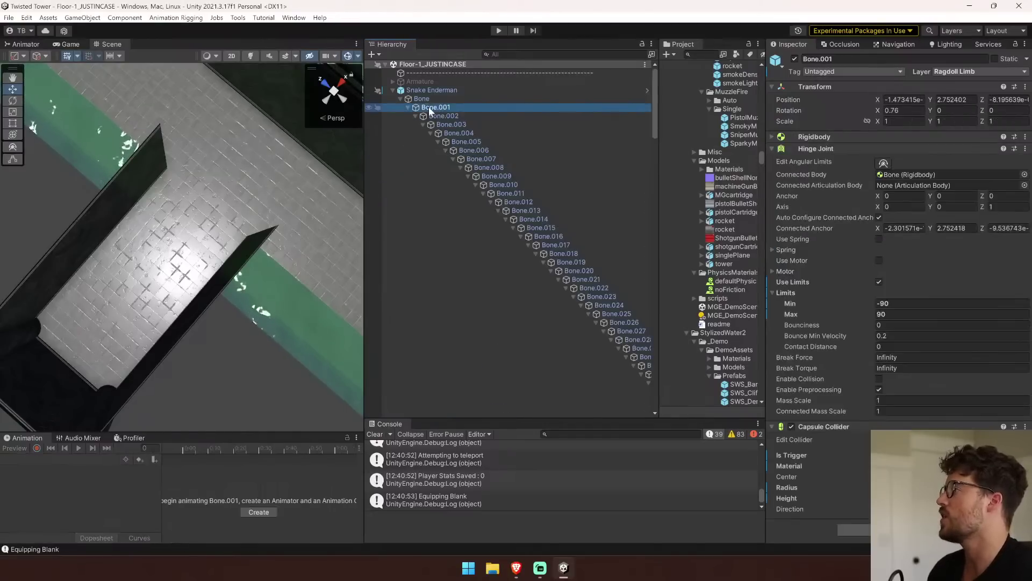
drag(361, 124, 203, 125)
key(Up)
scroll(495, 235, down, 6)
drag(201, 281, 83, 280)
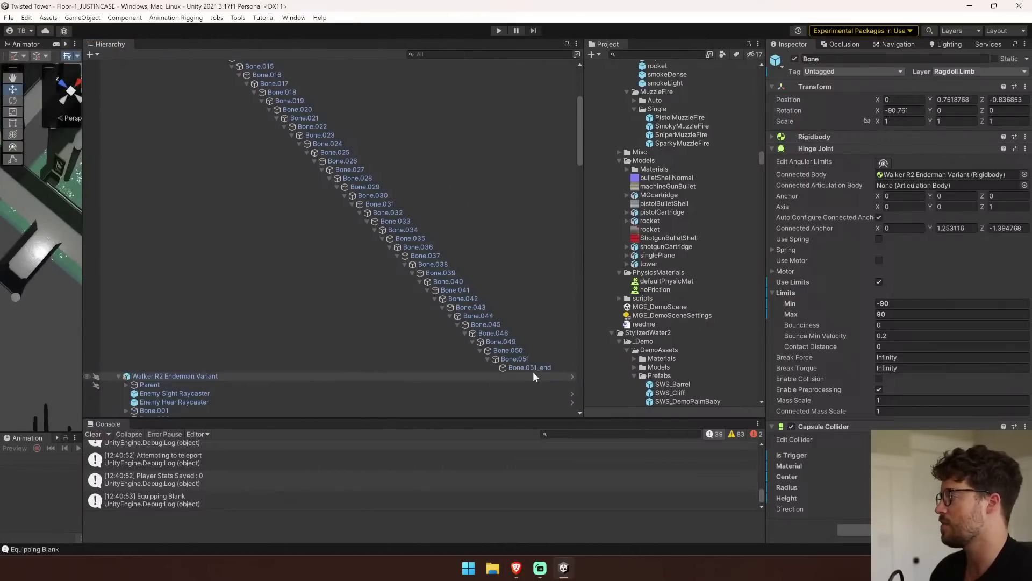
shift+click(530, 369)
click(879, 282)
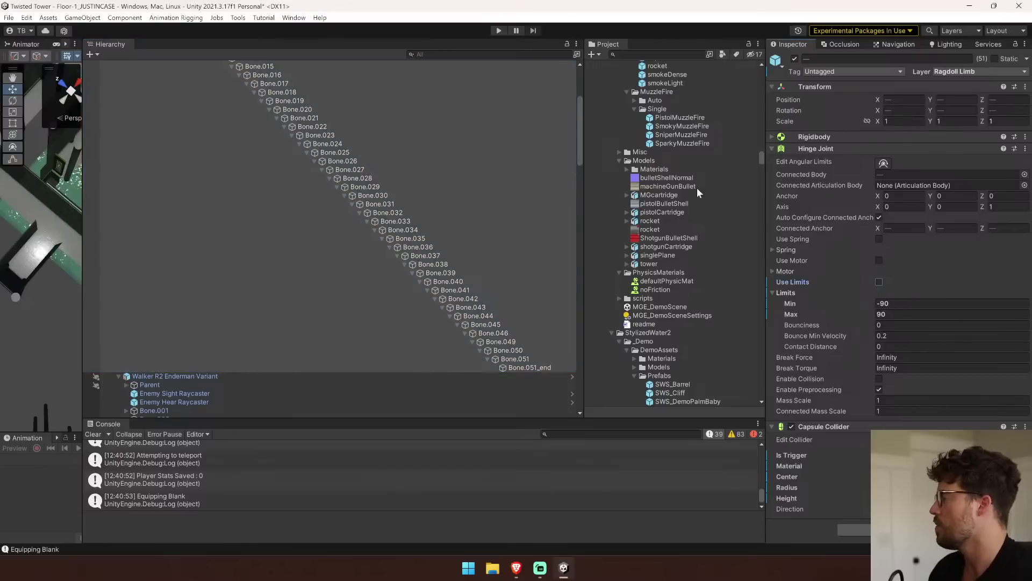
Run the game and follow the snake's body along the pool walkways in an enlarged Scene view.
click(500, 31)
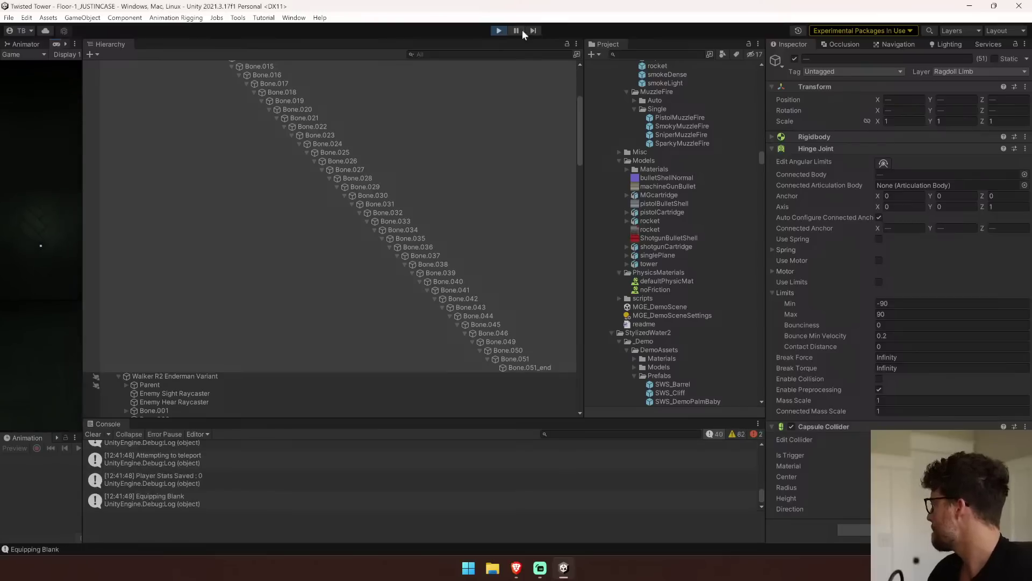
drag(84, 173, 546, 194)
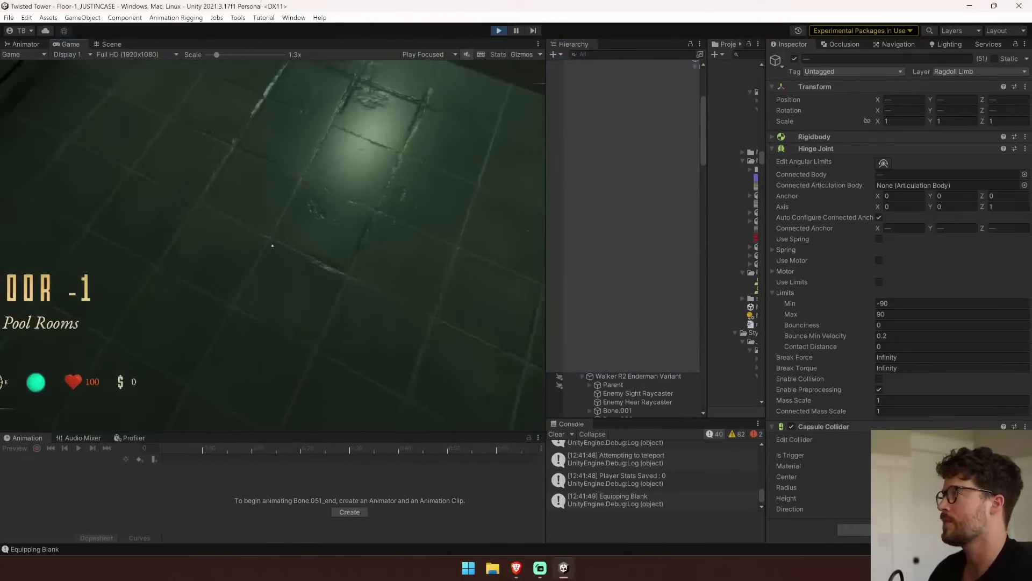
key(Escape)
click(111, 44)
right_drag(465, 385, 662, 184)
key(w)
key(w)
key(a)
key(d)
key(s)
right_drag(759, 185, 684, 162)
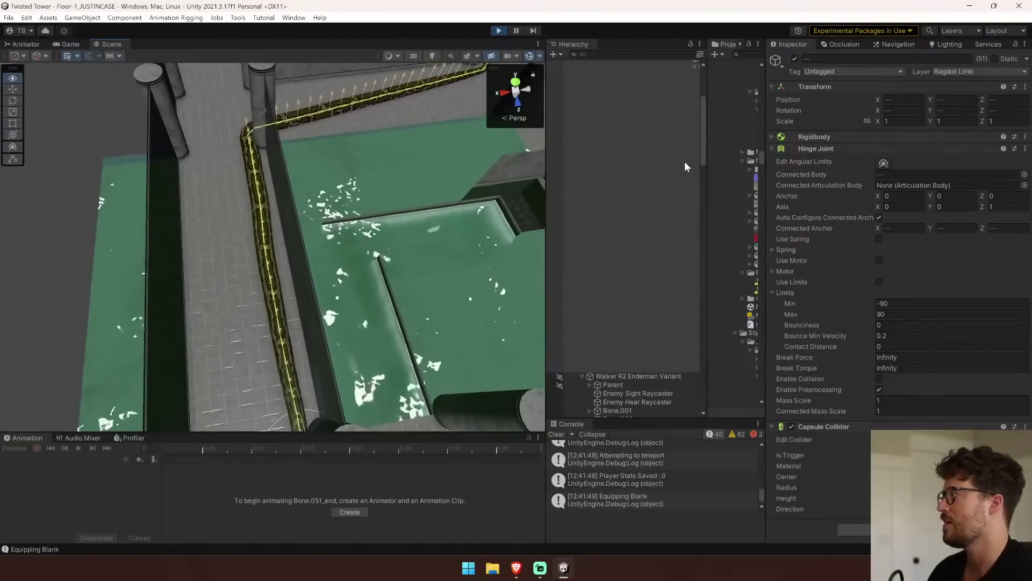
Set the Rigidbody drag of all selected bones to 100 in play mode and watch the snake move around the pillars.
click(814, 136)
click(914, 160)
text(100)
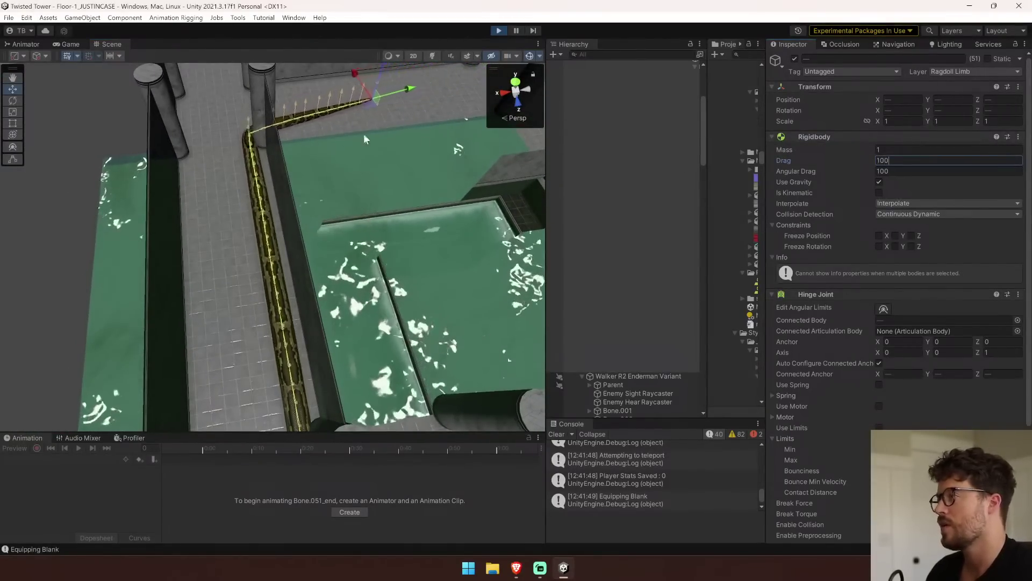
right_drag(364, 135, 806, 209)
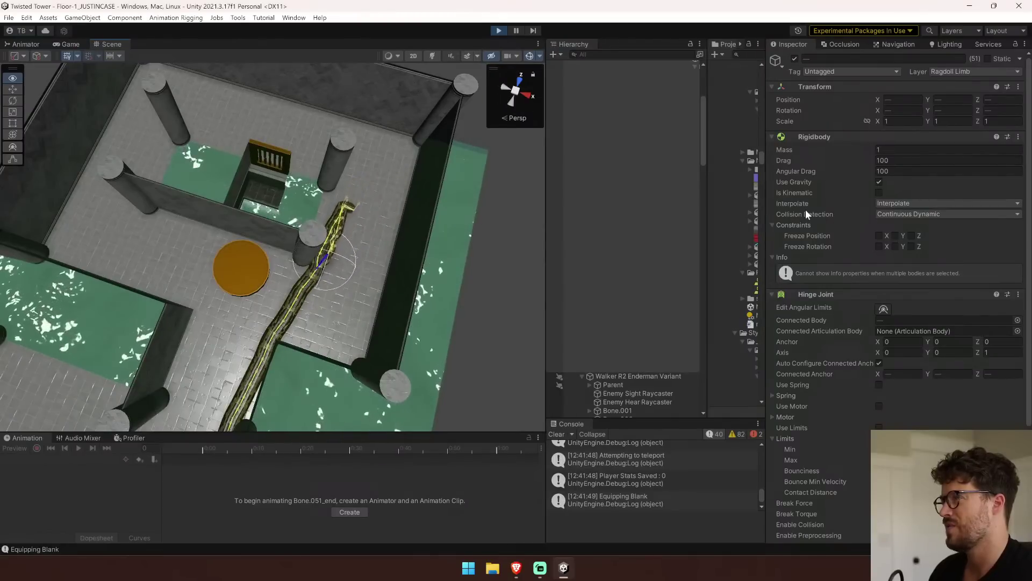
right_drag(806, 209, 744, 315)
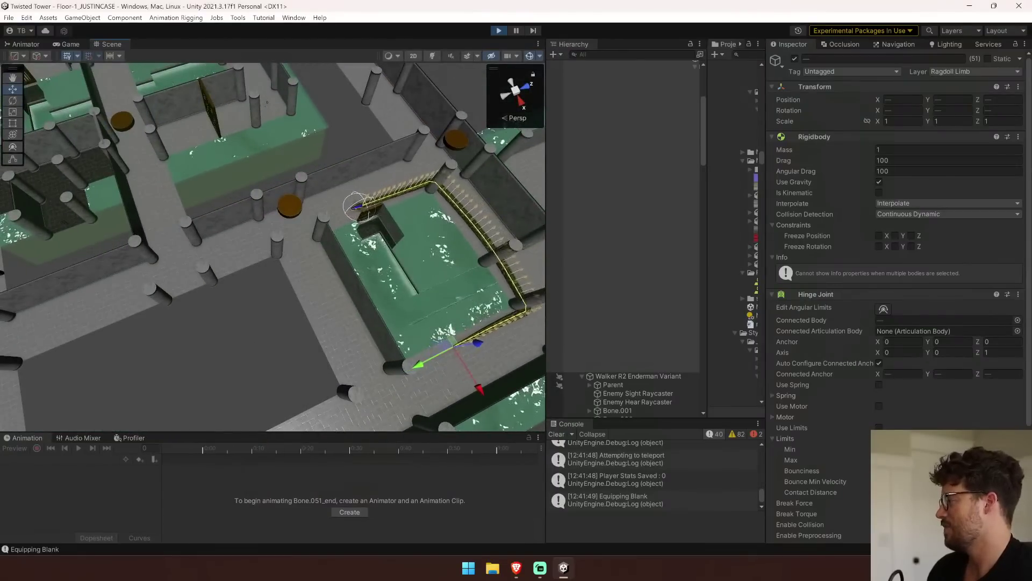
Give the bones' Hinge Joint motors a target velocity and force of 25, and try Use Motor on and off.
click(774, 418)
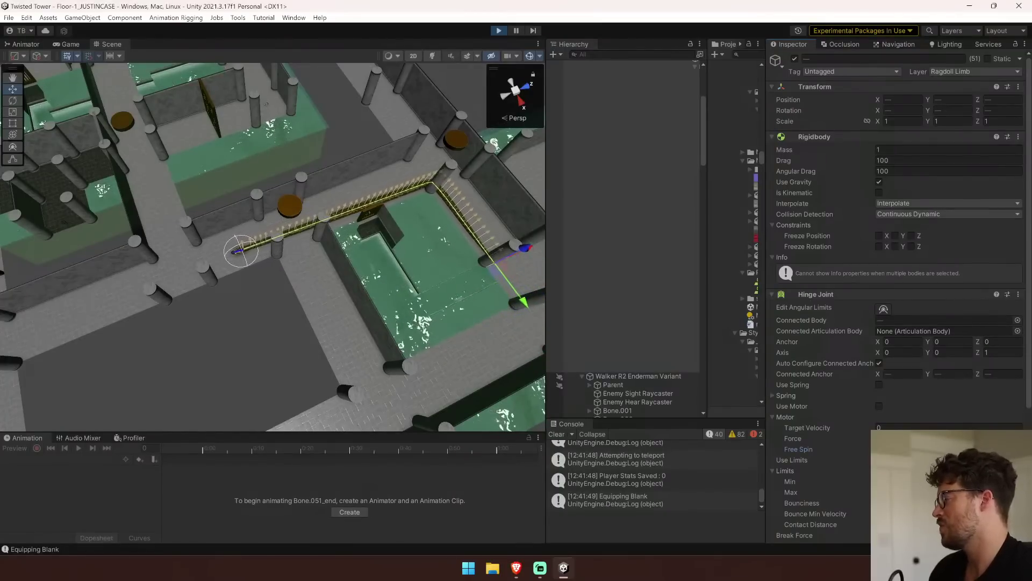
click(851, 429)
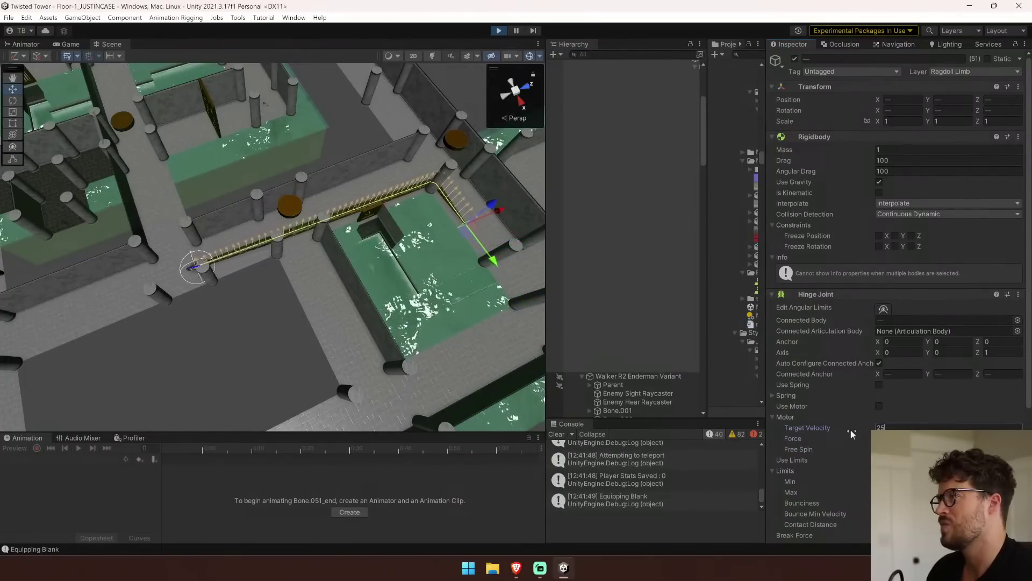
text(25)
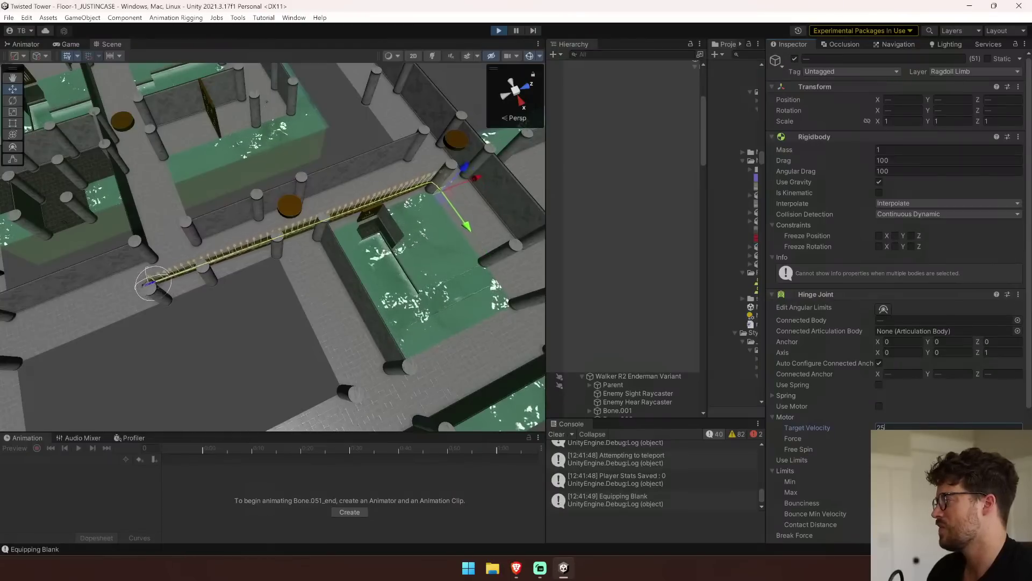
click(879, 406)
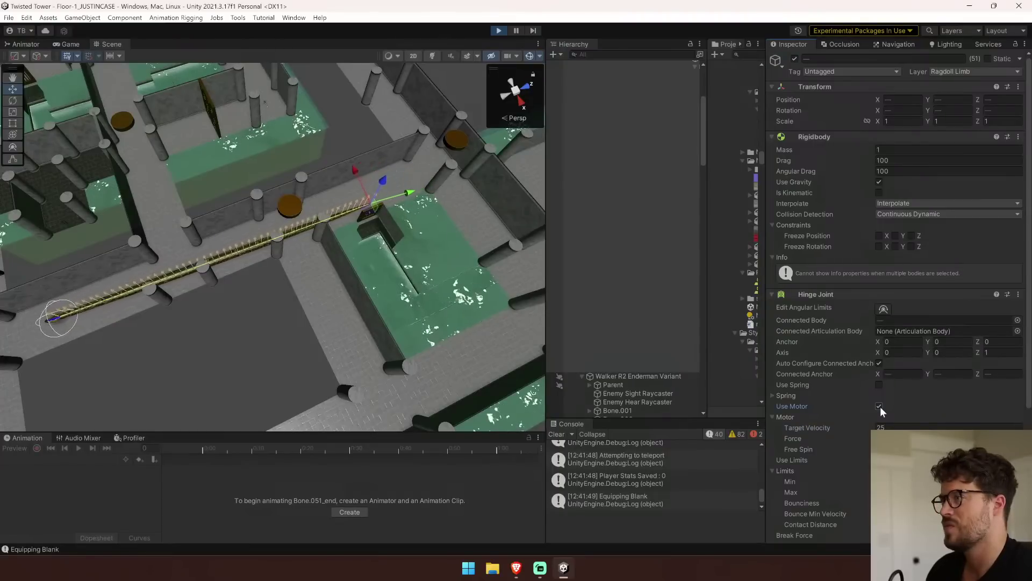
click(877, 407)
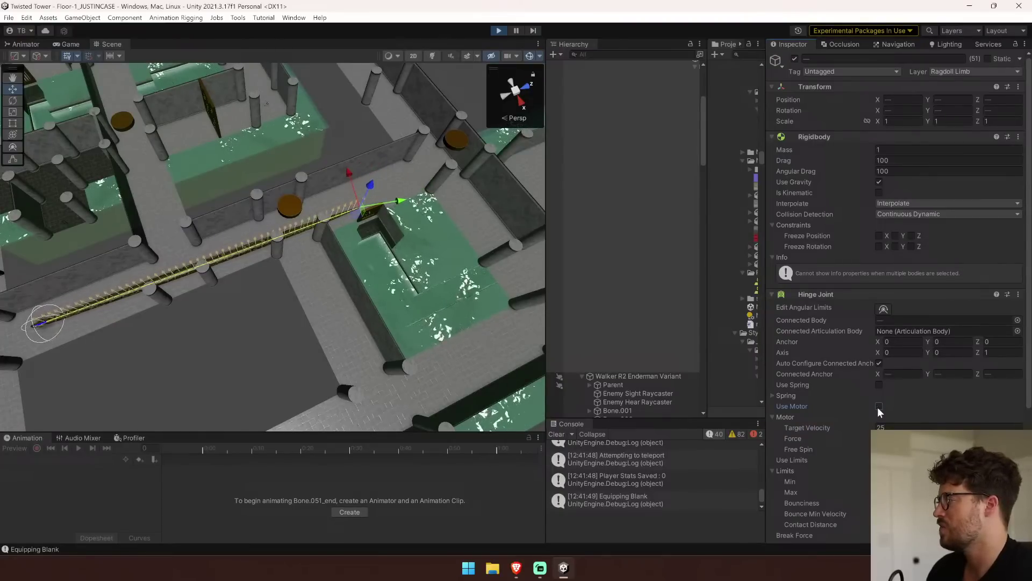
Enable Use Limits on the bones' Hinge Joints with a minimum of -45 and a maximum of 45, and watch the snake turn corners.
right_drag(333, 300, 224, 293)
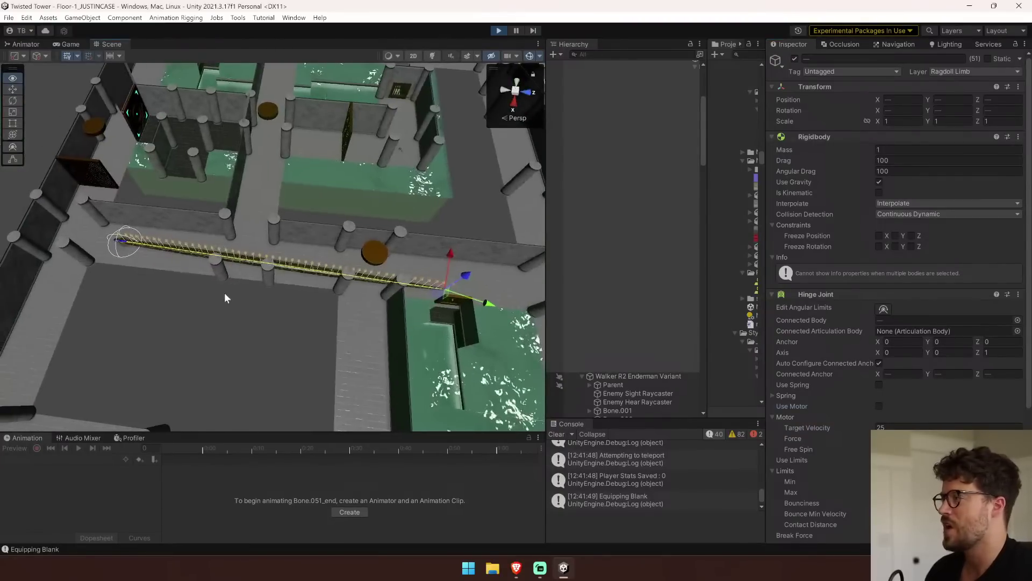
scroll(897, 333, down, 2)
scroll(897, 333, down, 2)
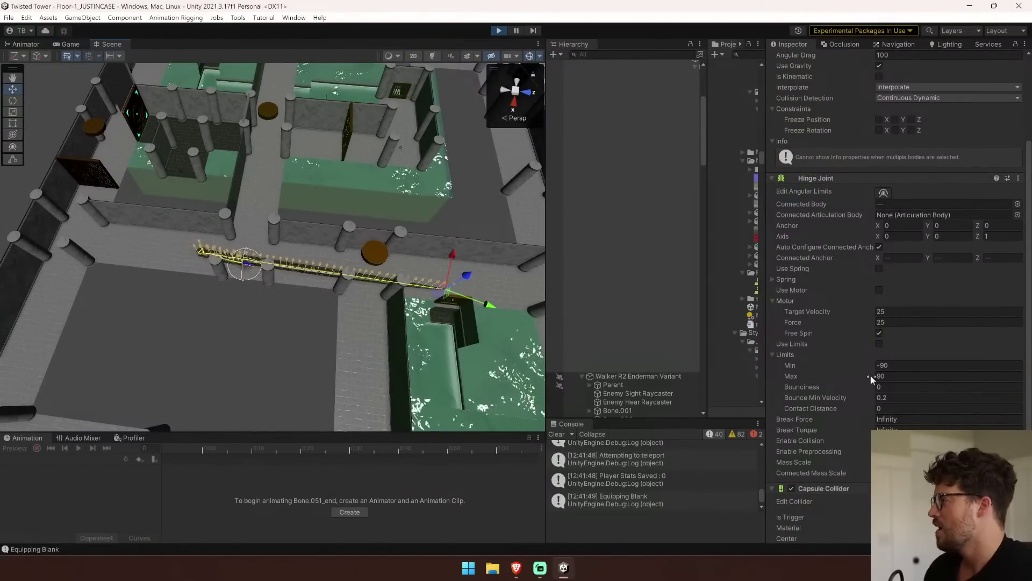
click(878, 343)
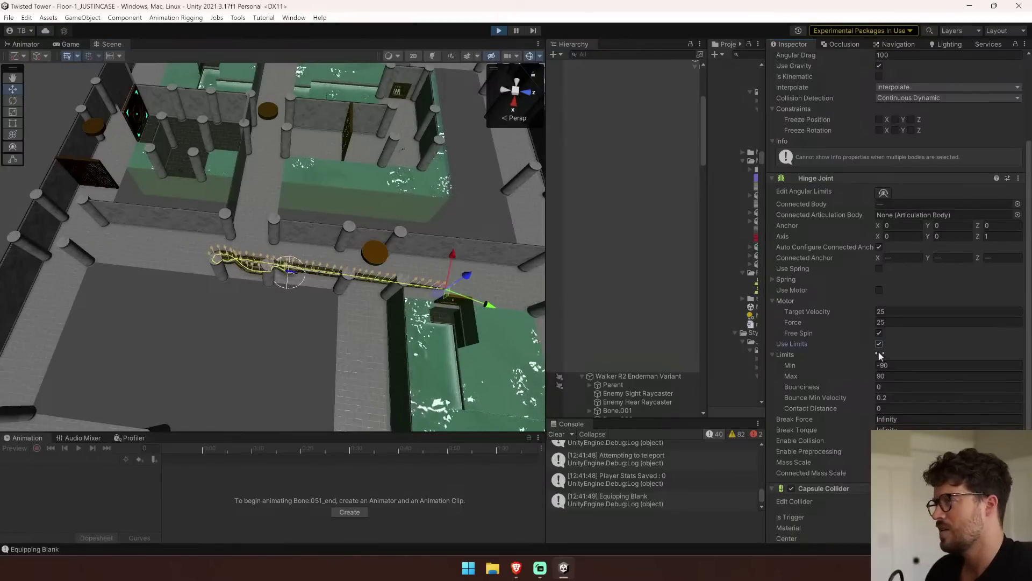
click(896, 366)
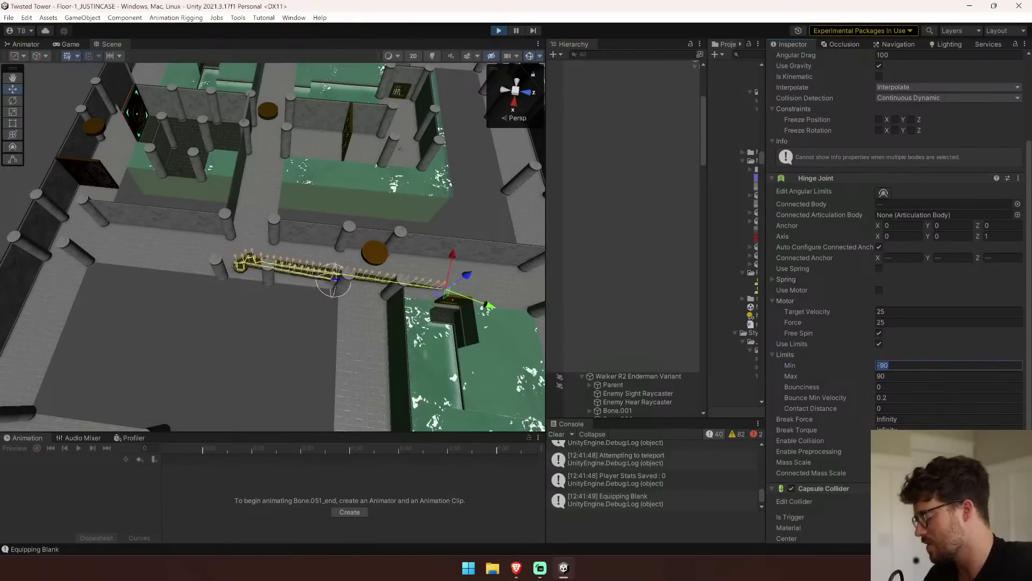
text(-45)
key(Tab)
text(45)
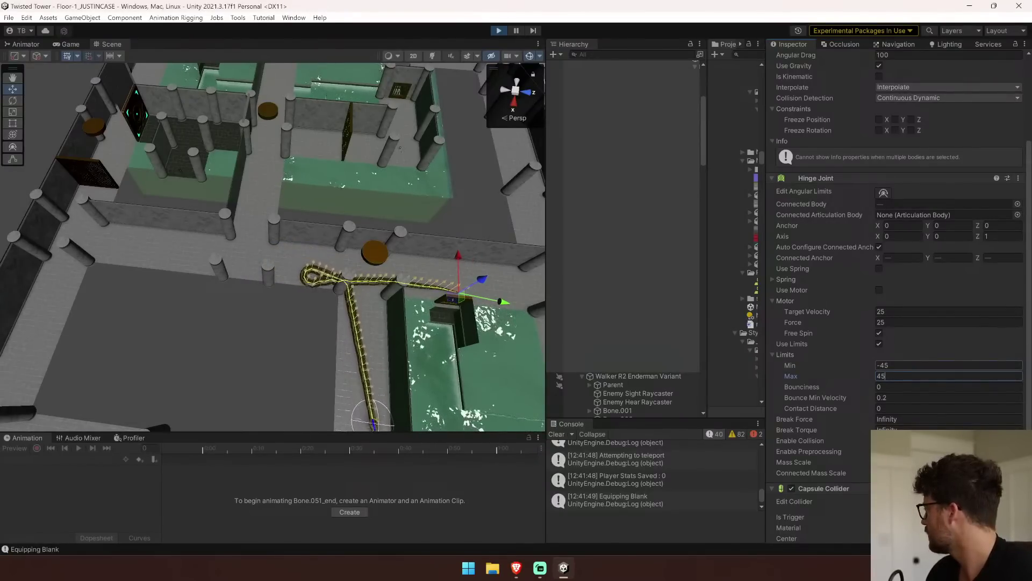
alt+drag(269, 277, 380, 288)
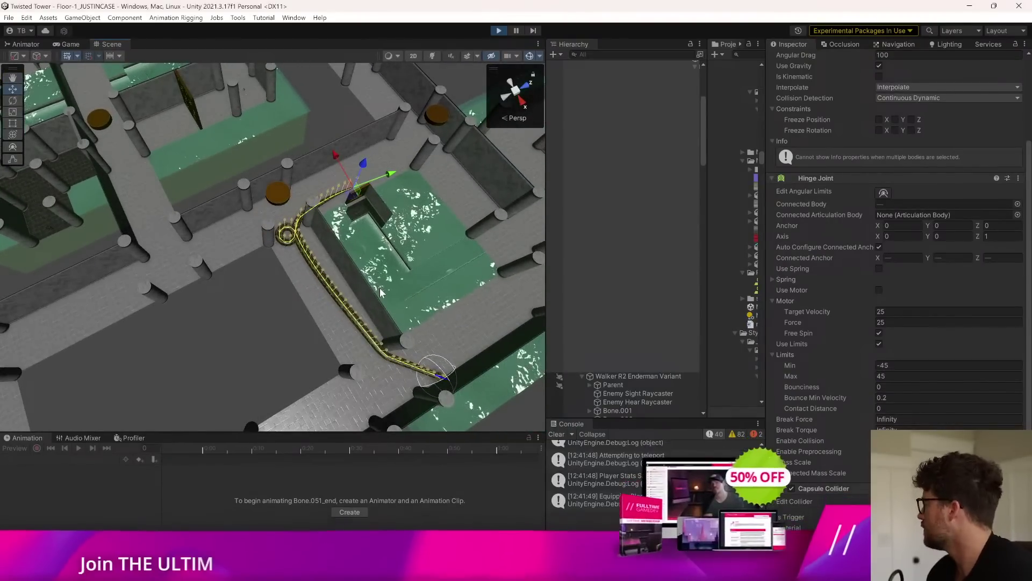
alt+drag(398, 279, 787, 337)
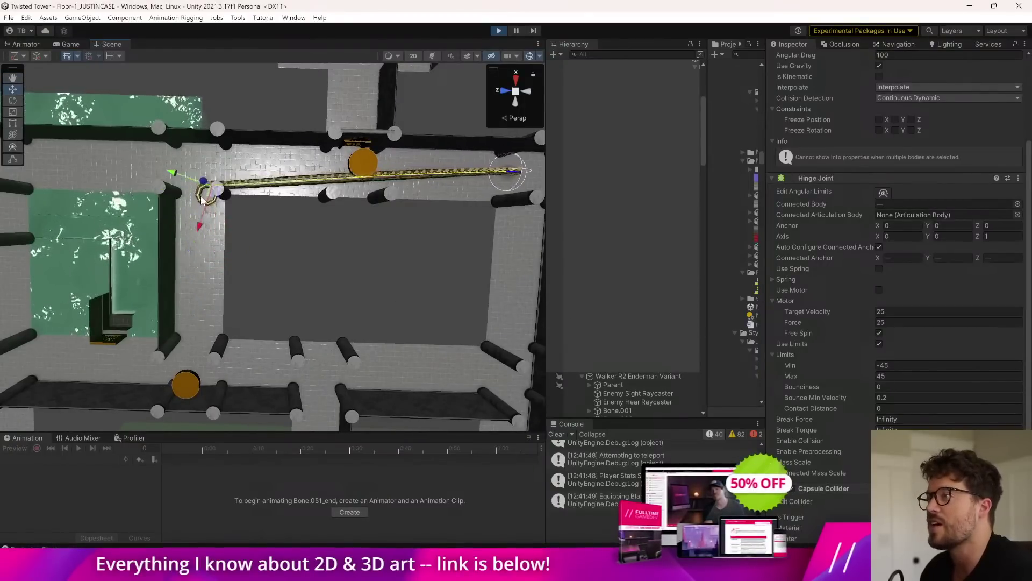
right_drag(316, 198, 381, 144)
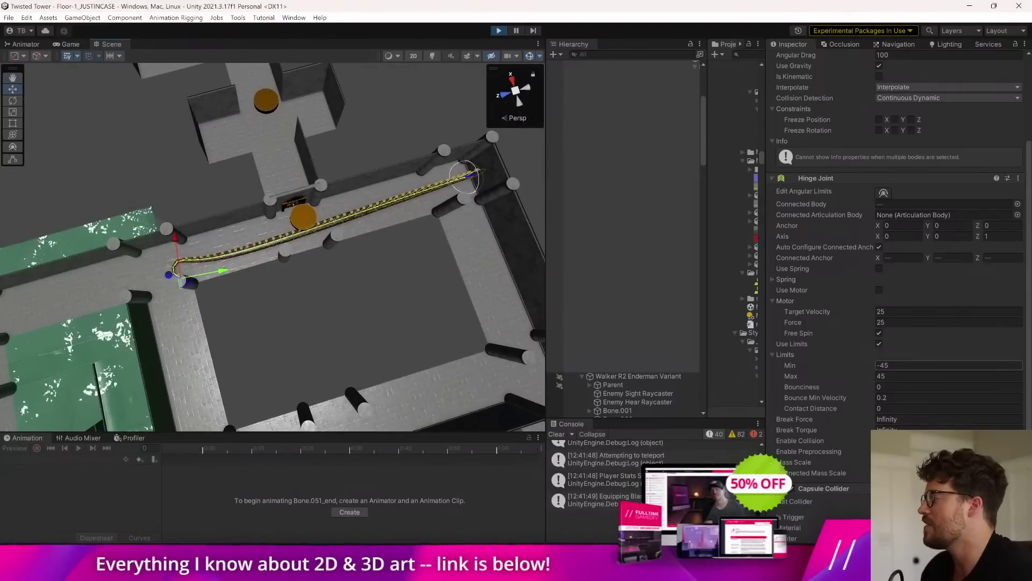
Set the bones' Hinge Joint limits to a minimum of -20 and a maximum of 20 in play mode and watch the snake turn corners.
text(-20)
key(Tab)
text(20)
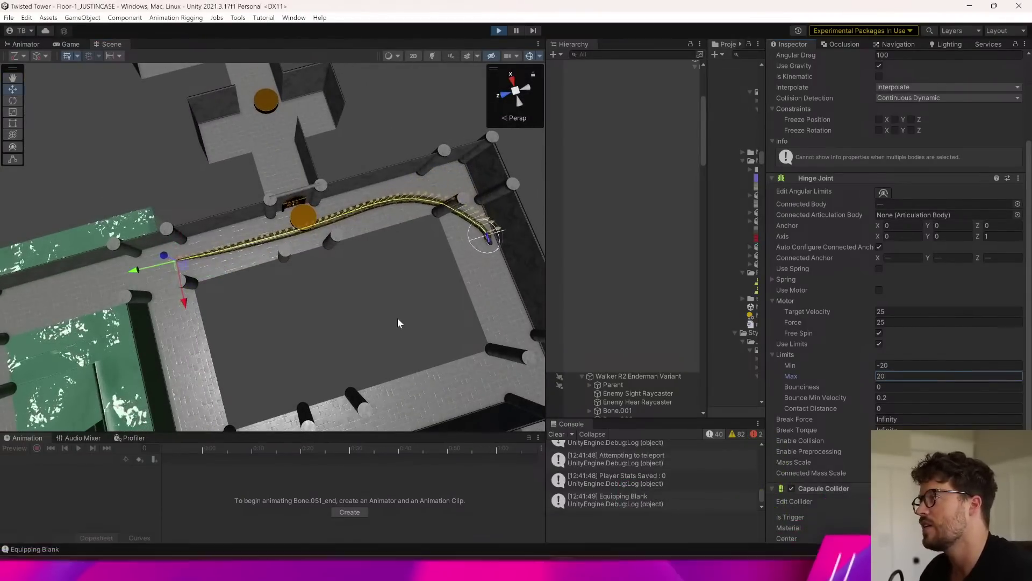
right_drag(369, 307, 538, 322)
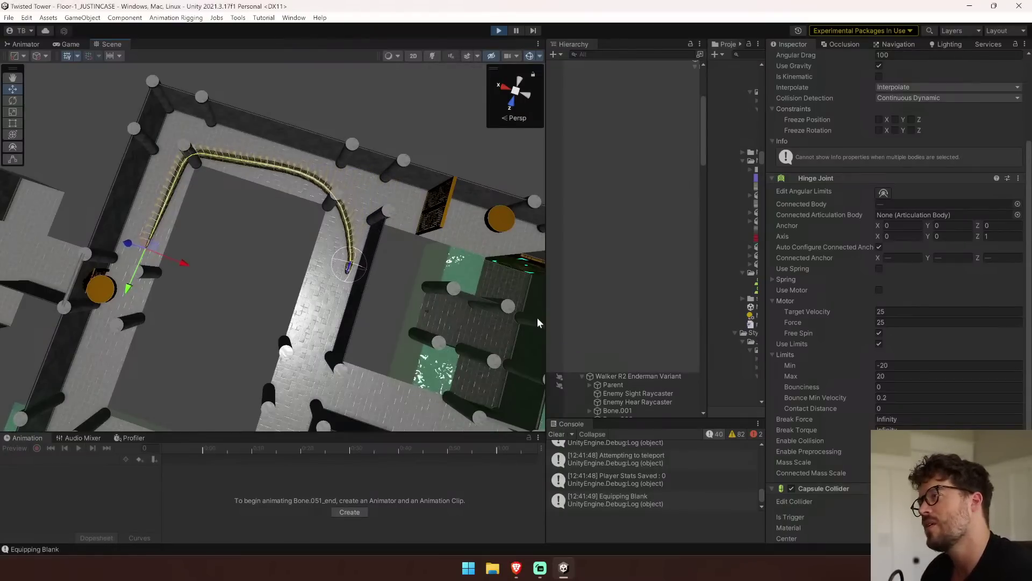
right_drag(278, 313, 416, 309)
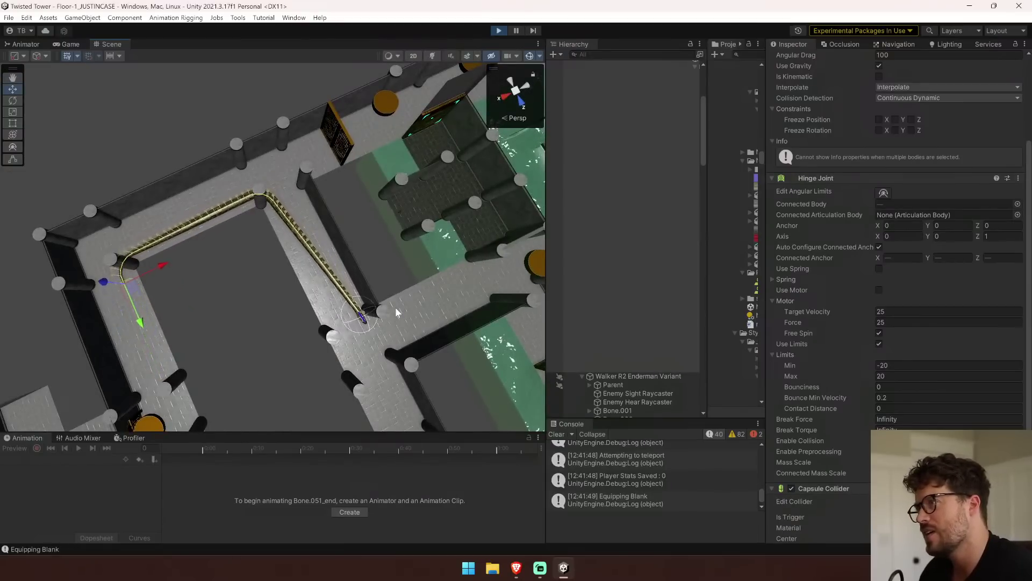
right_drag(251, 312, 448, 308)
key(d)
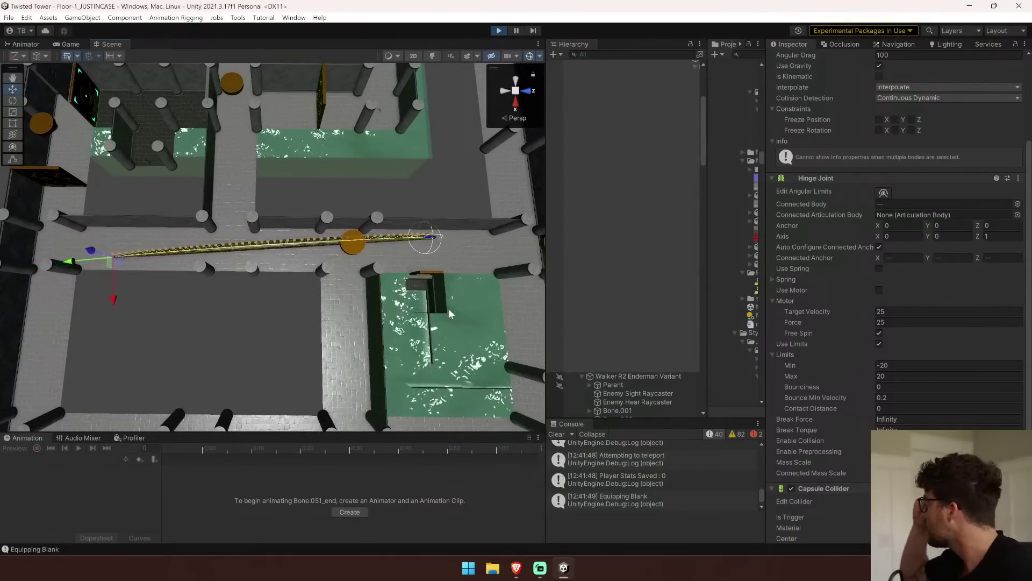
Follow the snake around the pillars and along the pool walkways to examine how its body bends with the tighter joint limits.
right_drag(344, 276, 282, 207)
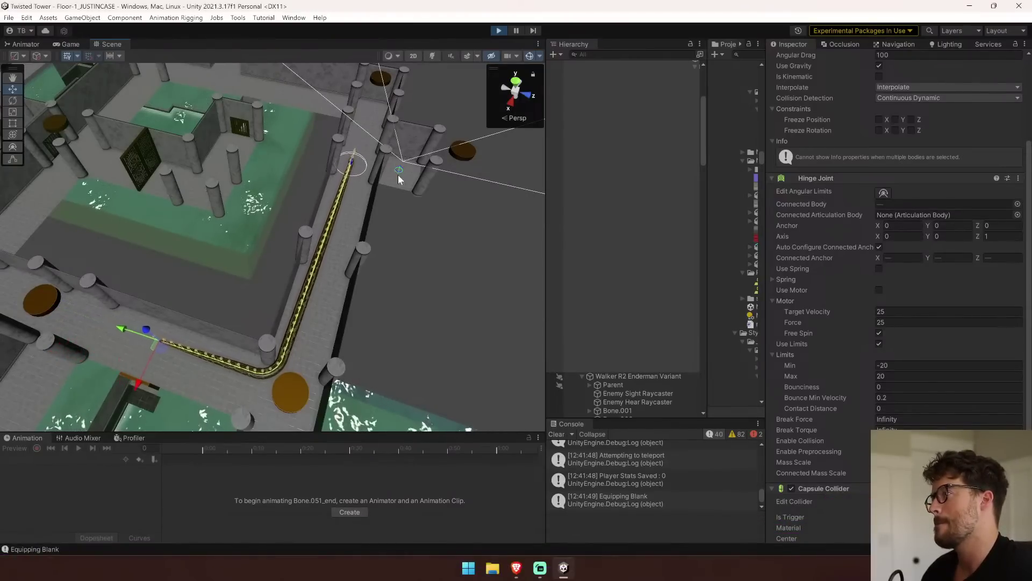
right_drag(398, 175, 74, 247)
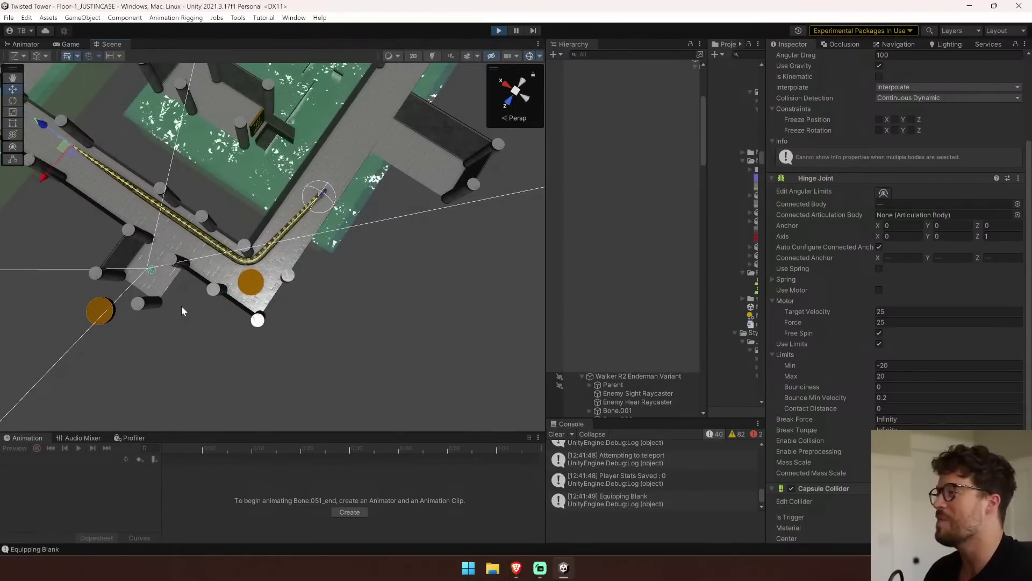
right_drag(202, 296, 18, 262)
key(w)
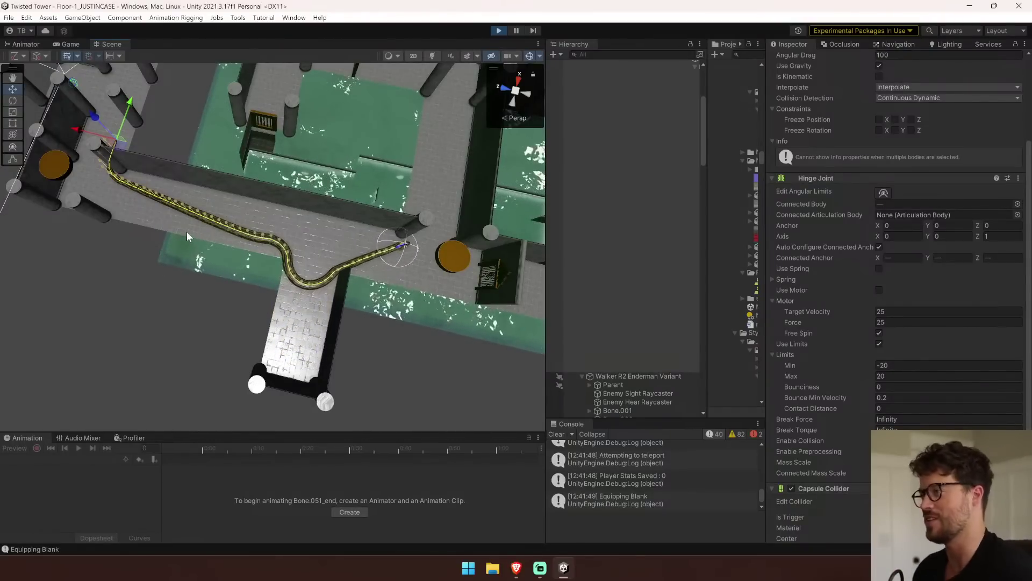
right_drag(290, 198, 249, 141)
key(w)
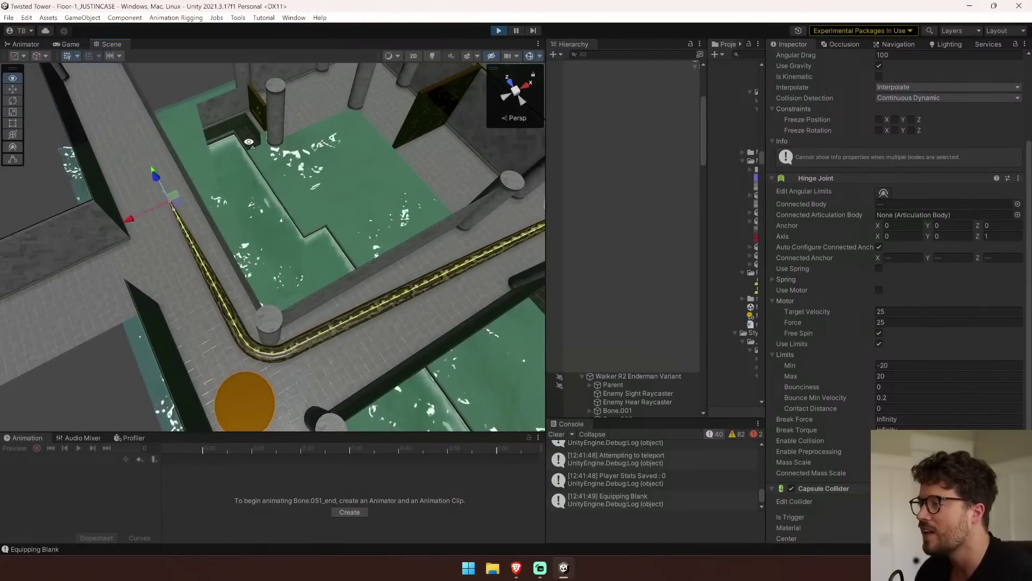
right_drag(249, 142, 213, 217)
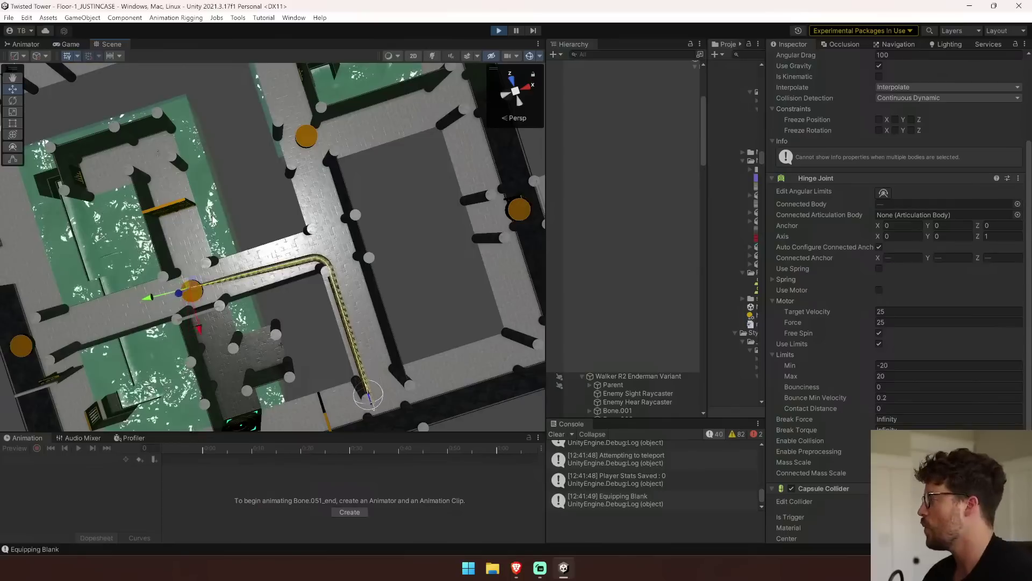
Stop the game, enable Use Limits on the bones' Hinge Joints with minimum -20 and maximum 20, and try Use Spring on and off.
click(500, 31)
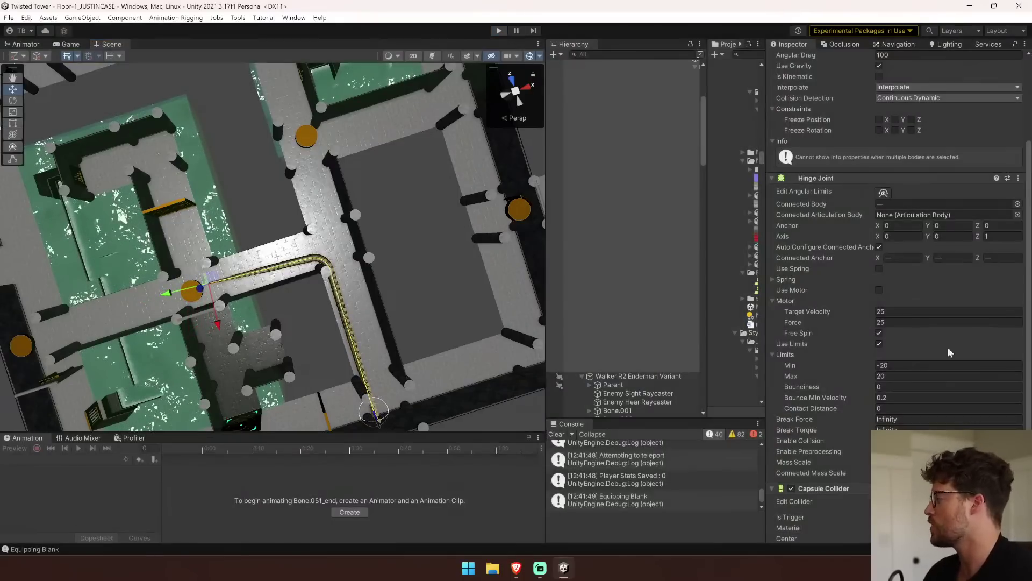
click(882, 344)
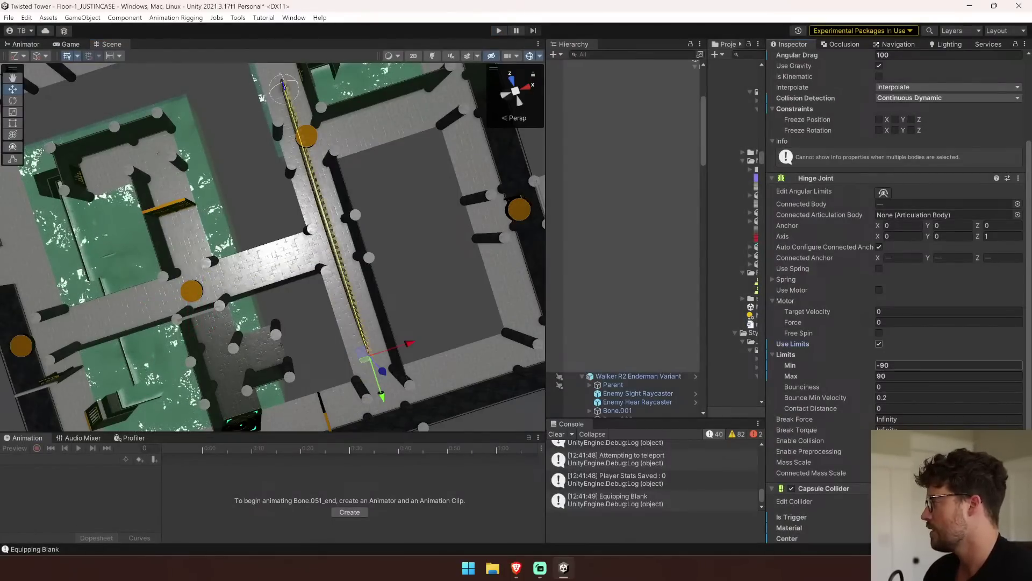
click(890, 366)
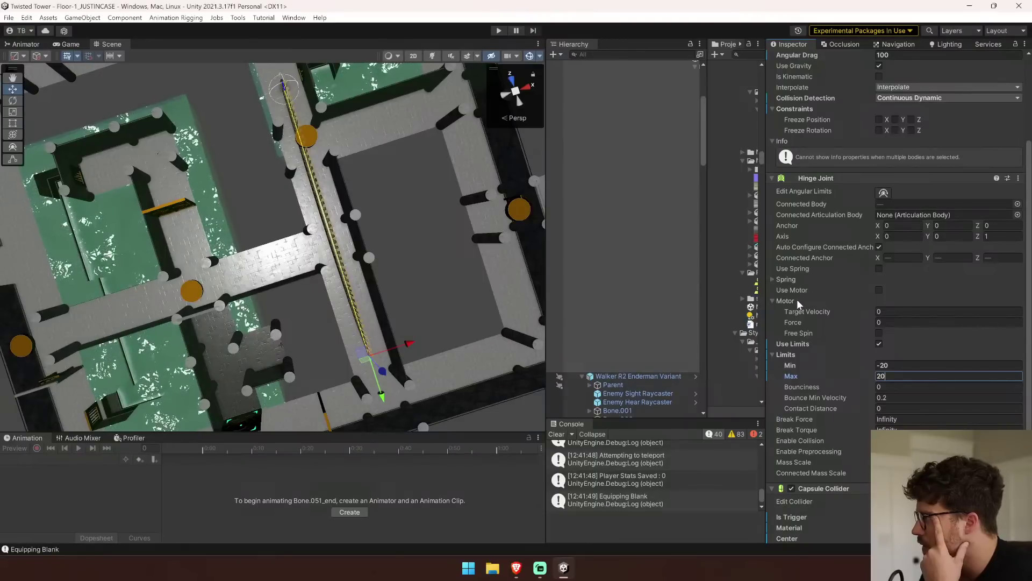
click(773, 279)
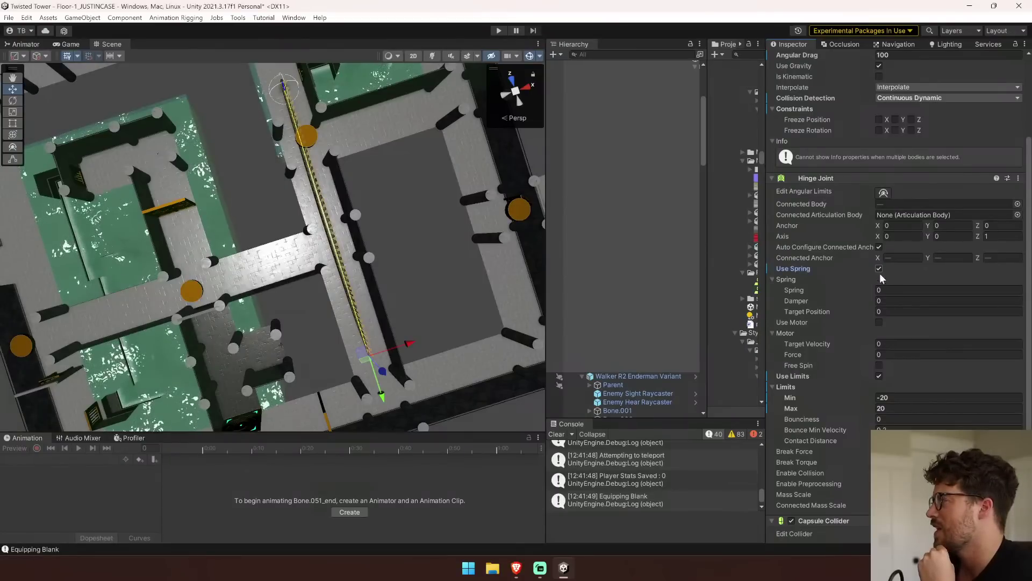
Run the game, move in close to the snake's head in the Scene view and pause the game.
click(498, 31)
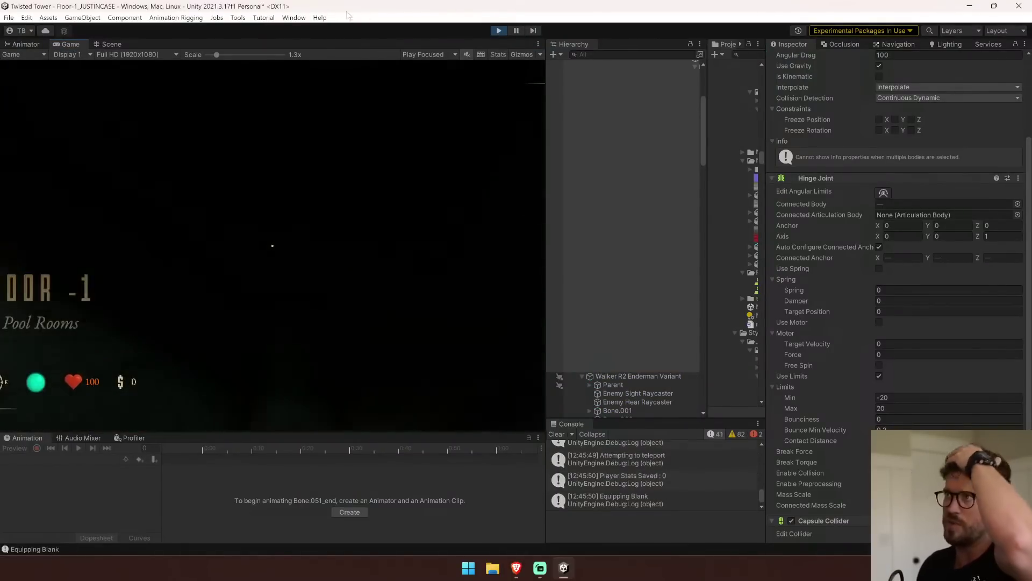
click(102, 44)
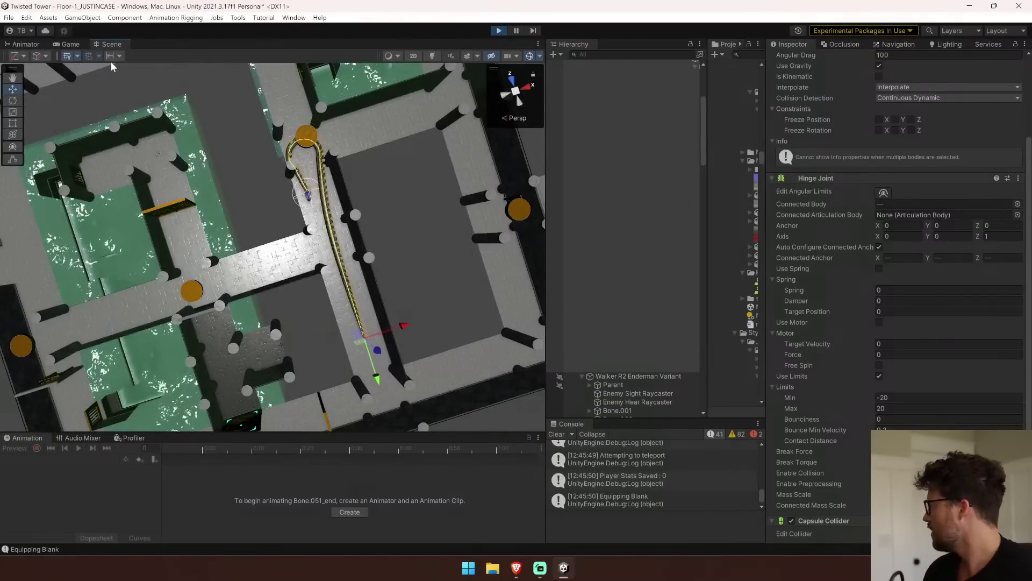
right_drag(291, 168, 194, 172)
key(w)
right_drag(153, 208, 401, 193)
key(w)
click(515, 31)
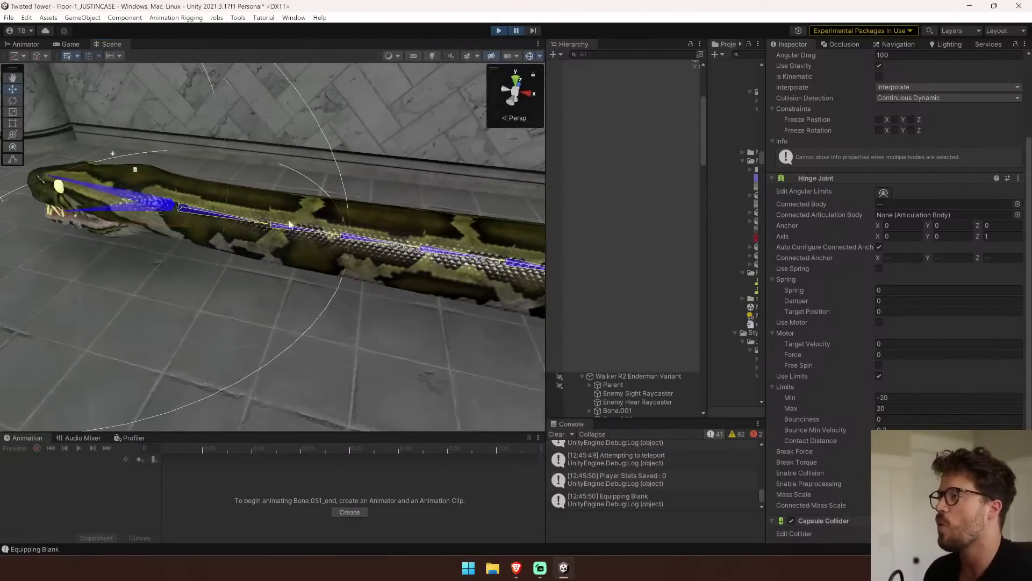
Select the first bone behind the snake's head, collapse its Rigidbody and Hinge Joint settings, and start editing its Capsule Collider.
click(282, 226)
click(235, 219)
click(236, 218)
click(237, 222)
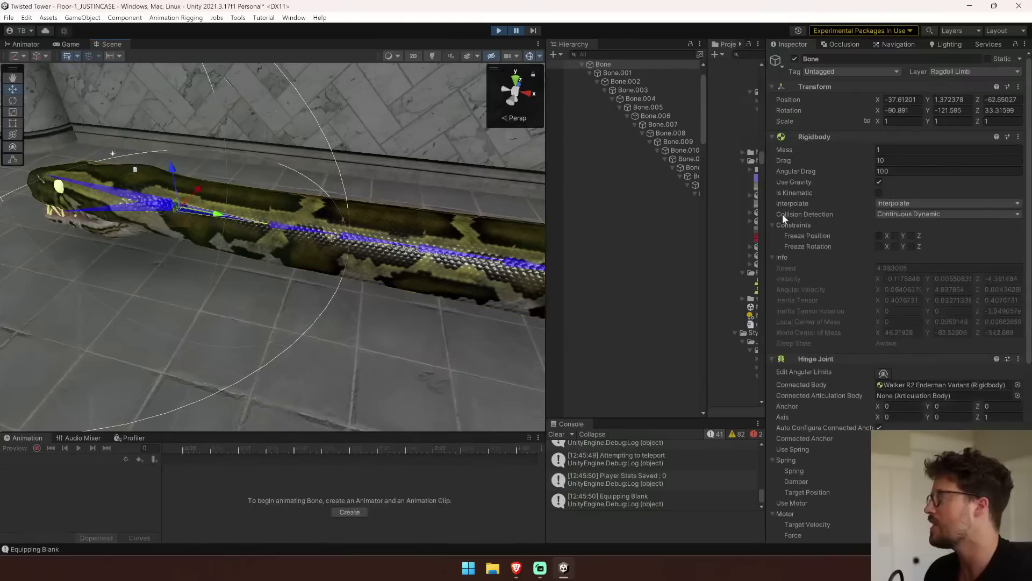
click(857, 136)
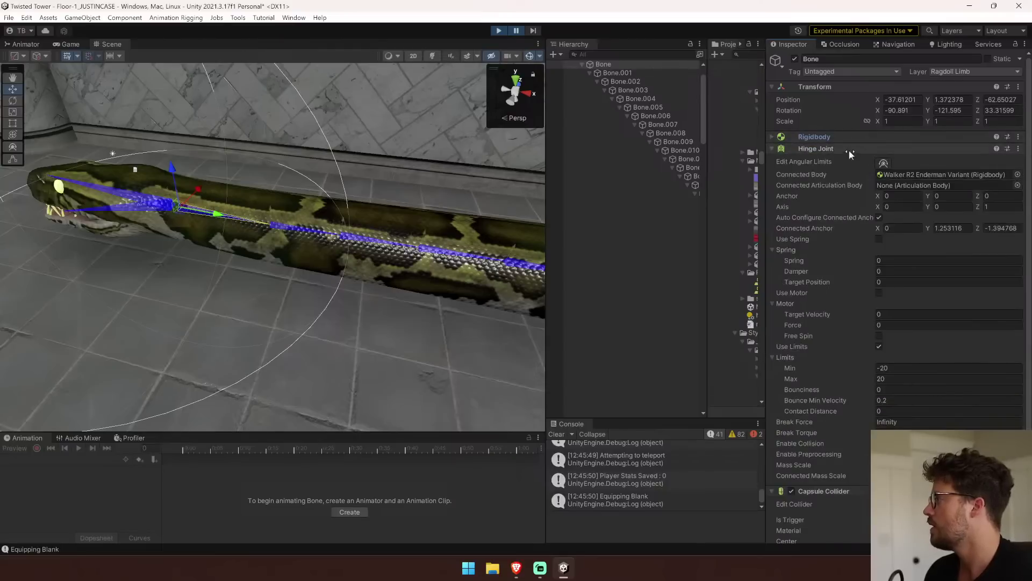
click(849, 150)
click(881, 173)
key(f)
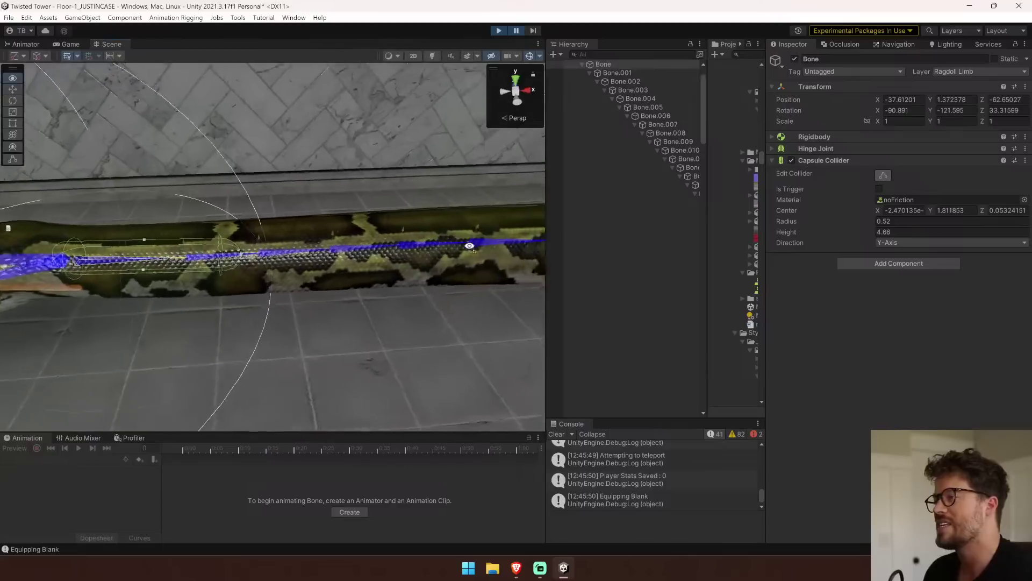
Shorten the capsule colliders of Bone and Bone.001 to heights of about 2.34 and 2.74, and resume the game.
click(313, 260)
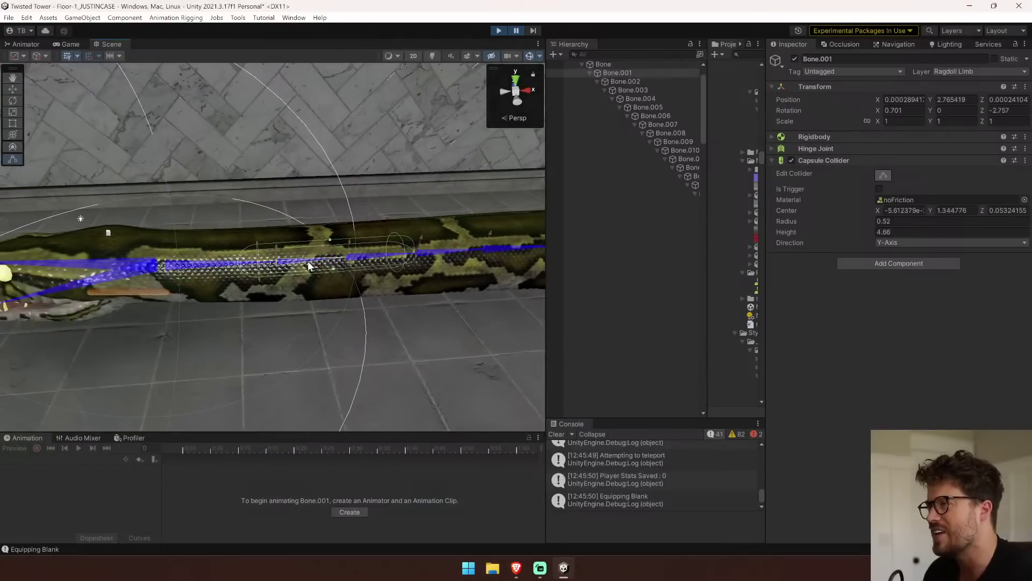
click(227, 264)
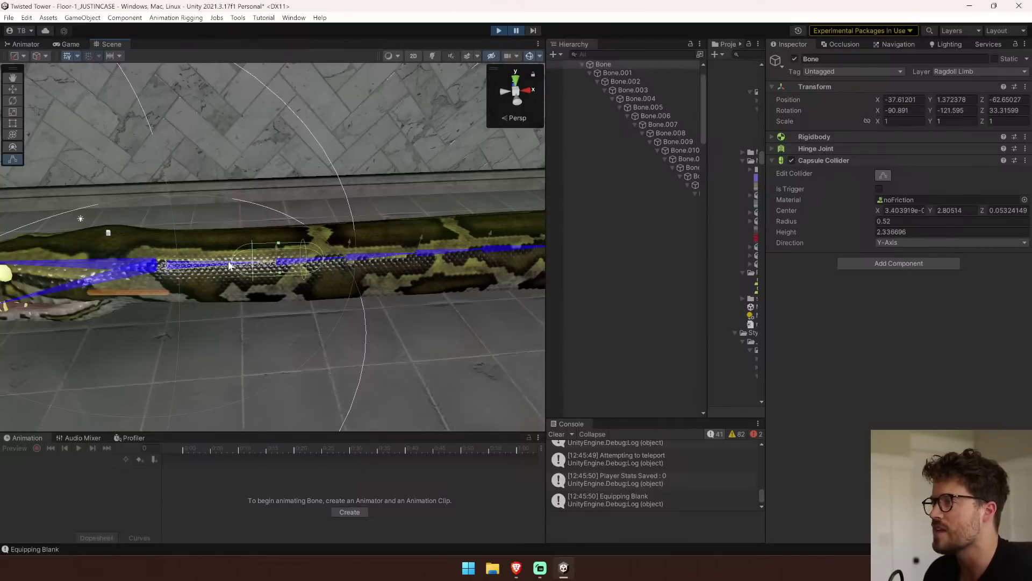
click(618, 74)
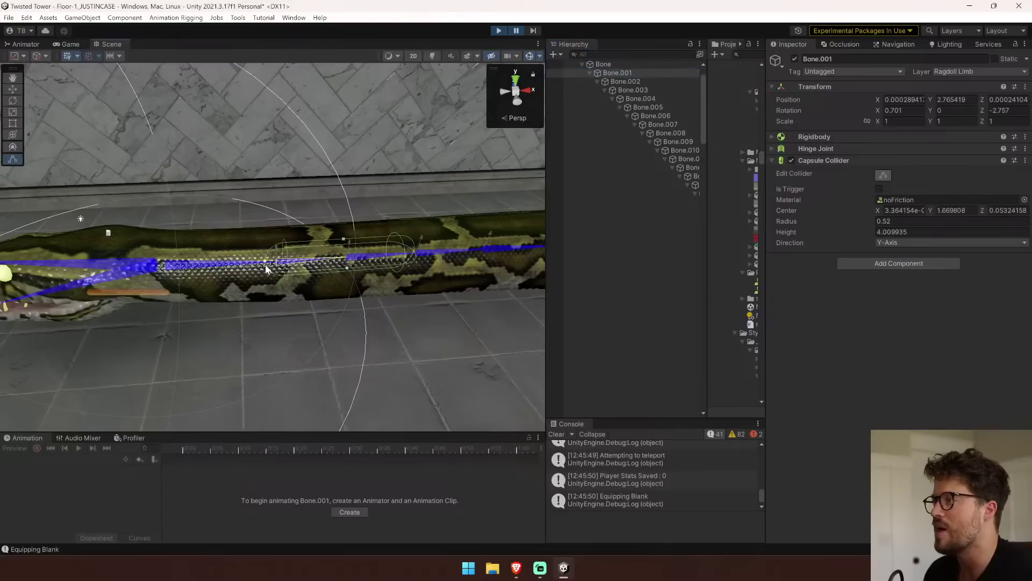
click(518, 32)
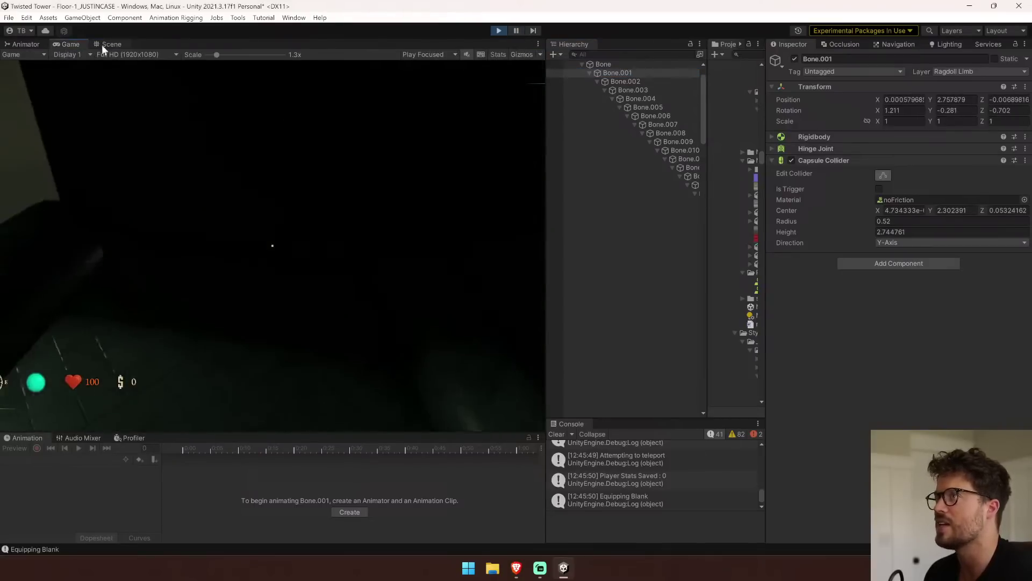
Adjust the first bone's capsule collider to a height of about 2.07 beside the moving head and watch the snake from above.
click(107, 45)
right_drag(159, 148, 644, 244)
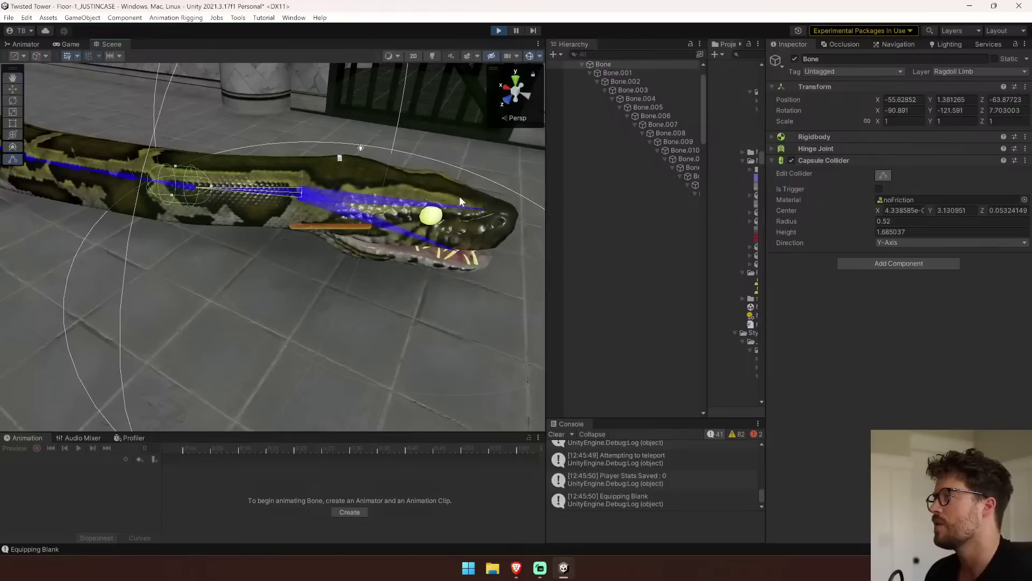
click(211, 188)
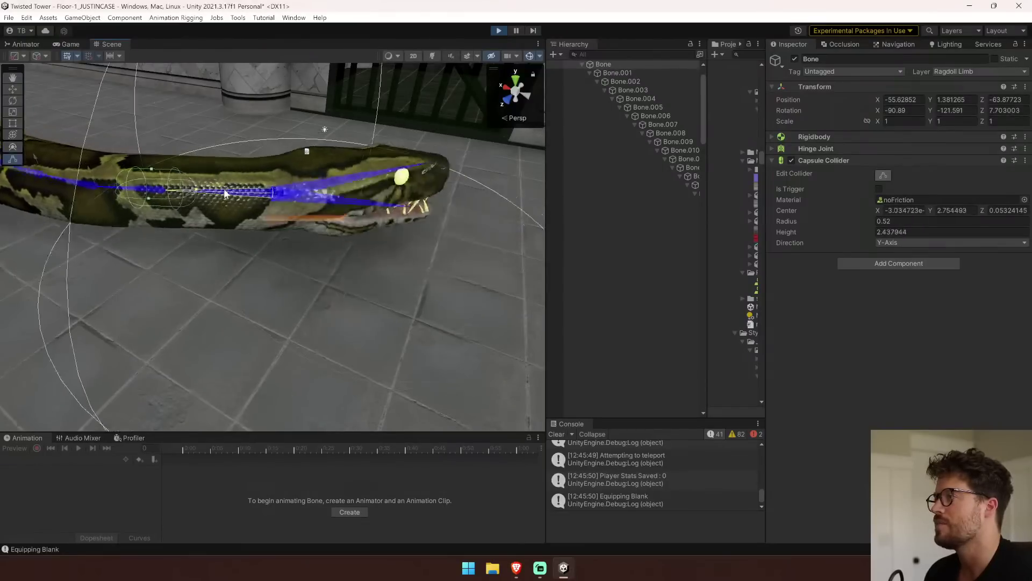
right_drag(316, 211, 44, 340)
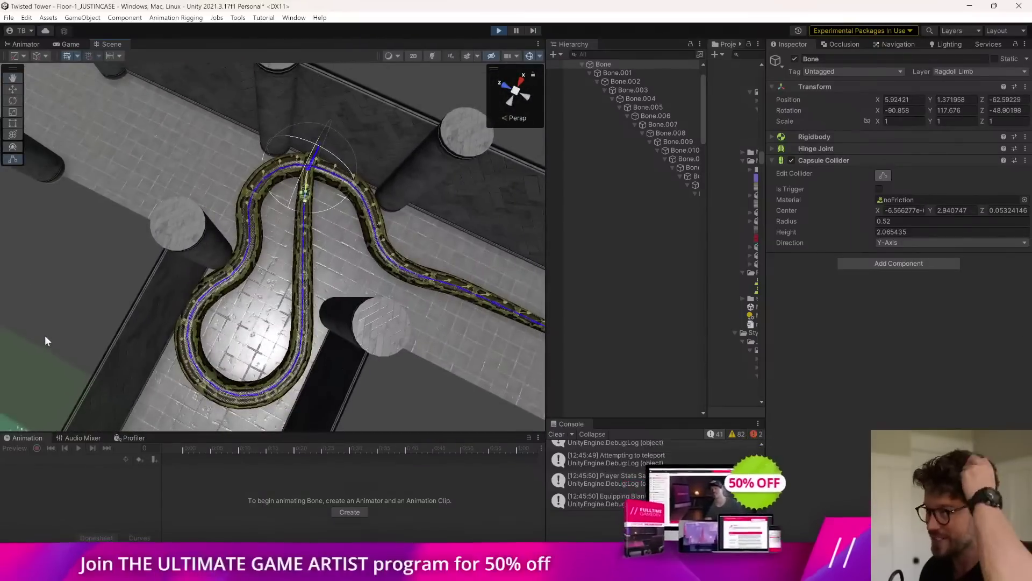
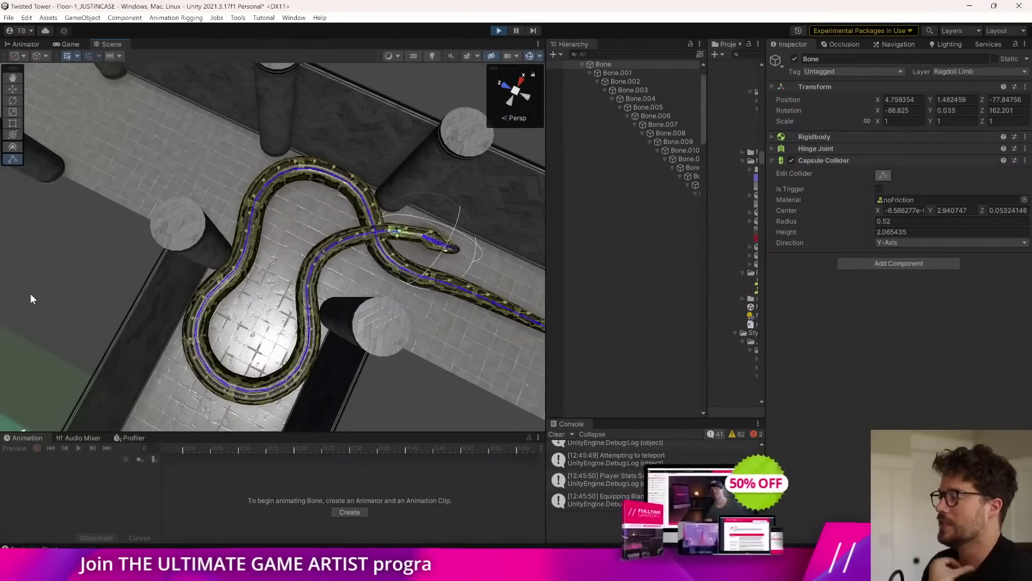
Follow the snake through the corridors in the Scene view to examine how its head and body turn, loop and cross at corners.
right_drag(151, 310, 344, 214)
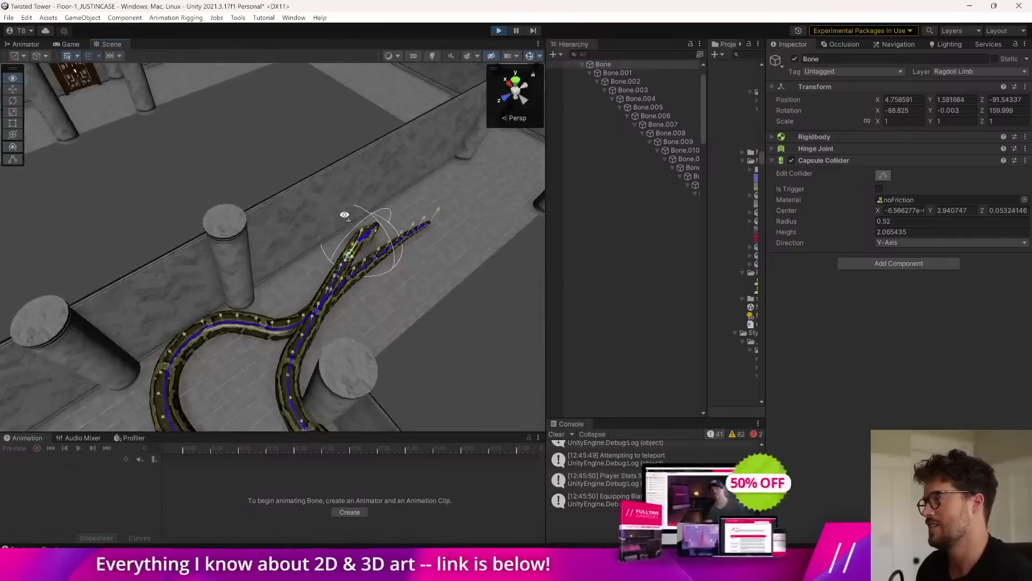
click(434, 56)
click(434, 56)
right_drag(401, 174, 961, 231)
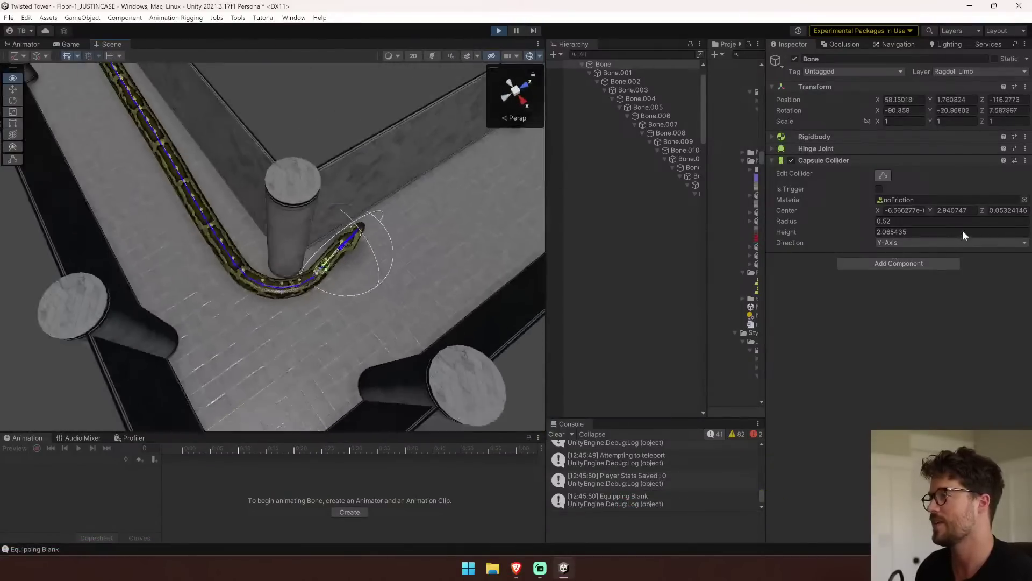
right_drag(274, 276, 277, 199)
right_drag(358, 251, 346, 258)
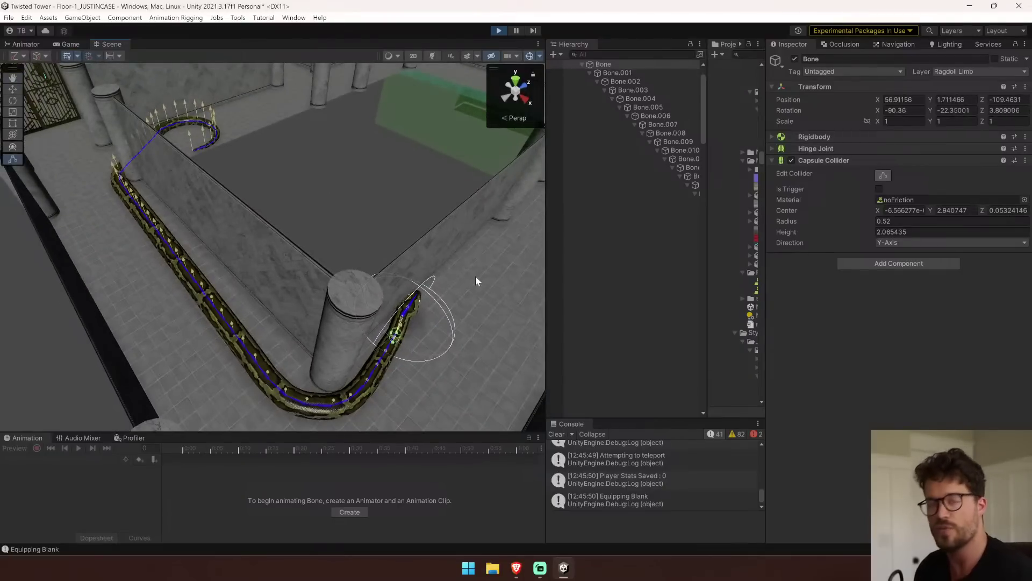
right_drag(456, 269, 628, 327)
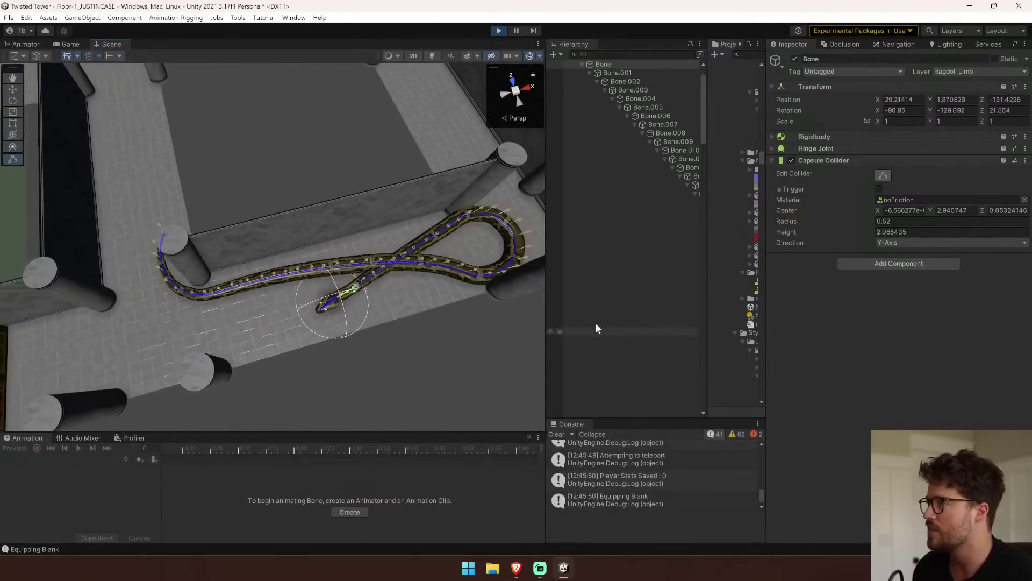
right_drag(399, 285, 528, 281)
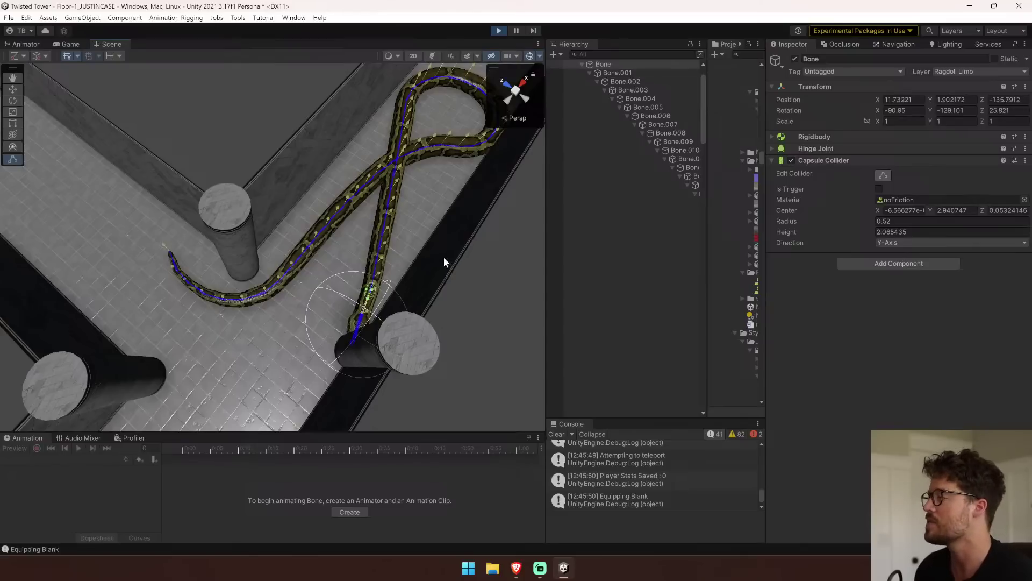
right_drag(397, 264, 661, 220)
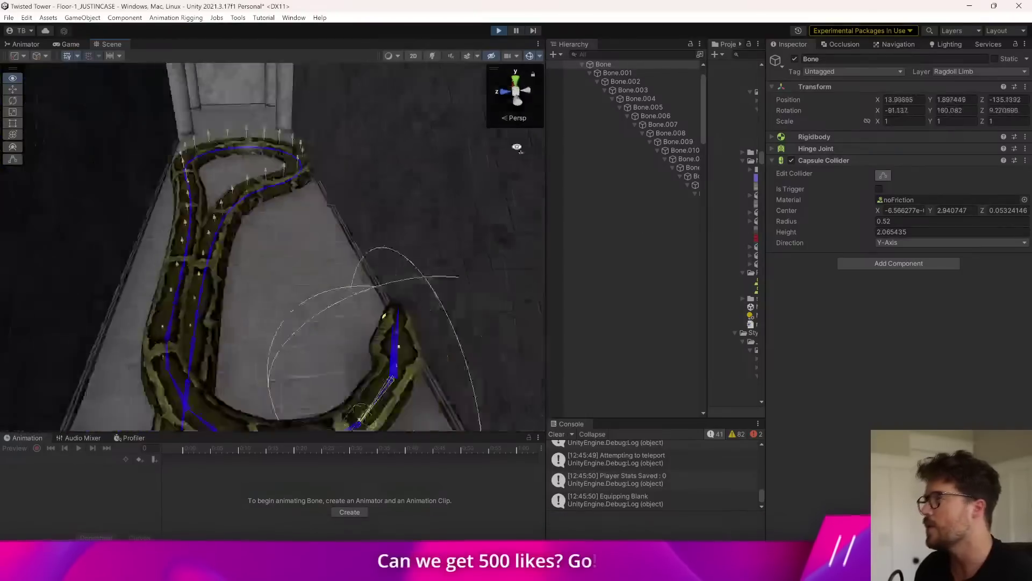
mouse_move(522, 140)
right_down()
mouse_move(478, 138)
mouse_move(525, 139)
mouse_move(506, 145)
right_up()
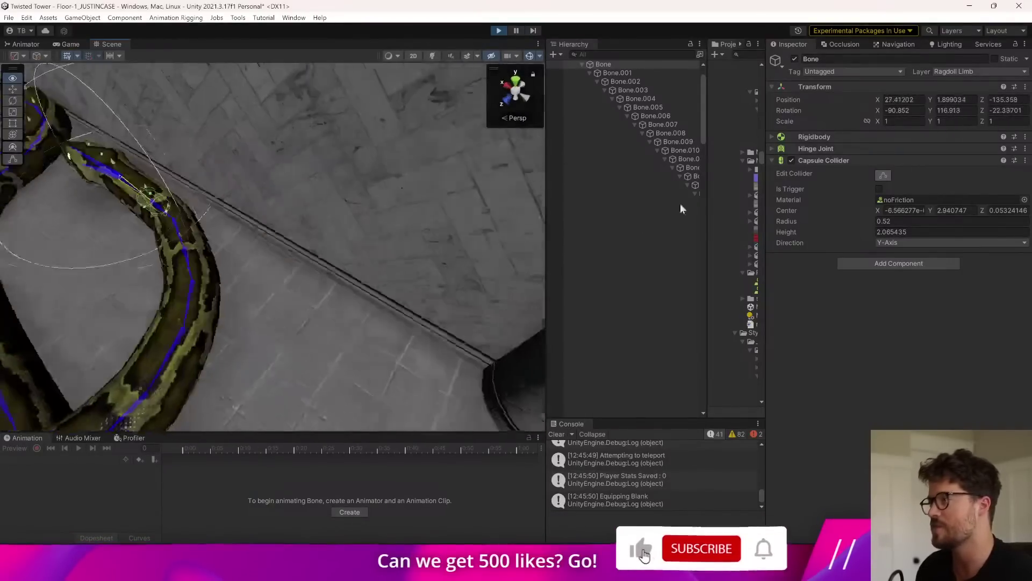
right_drag(680, 203, 971, 275)
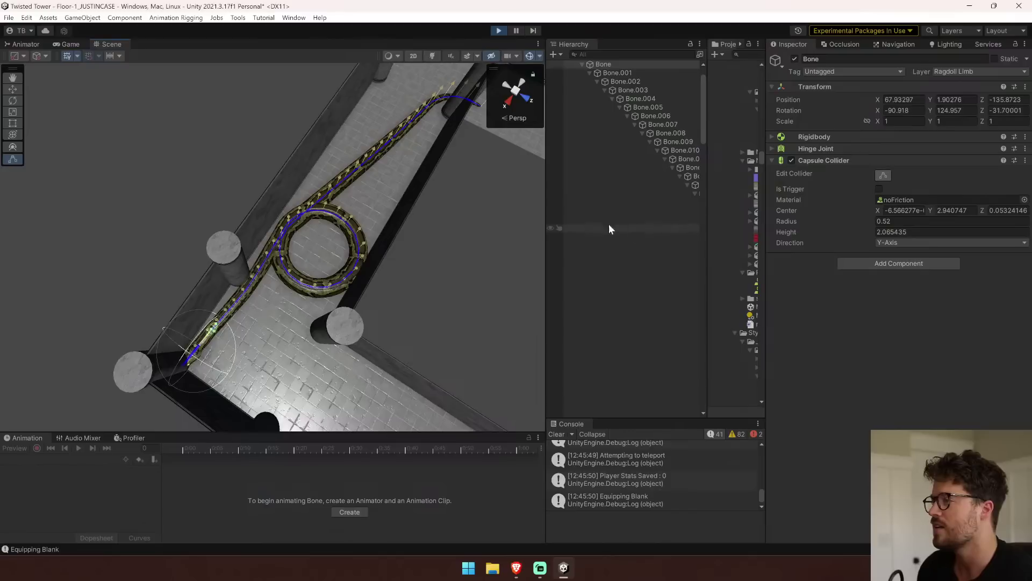
Widen the Hierarchy, stop the game, and shorten the first bone's capsule collider behind the head to a height of about 2.3.
drag(542, 175, 420, 176)
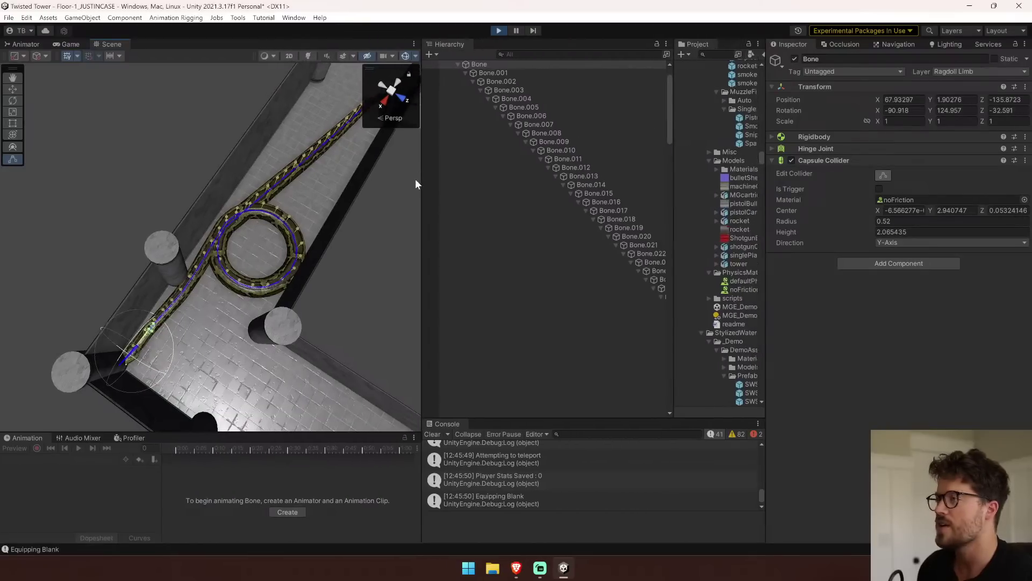
click(498, 32)
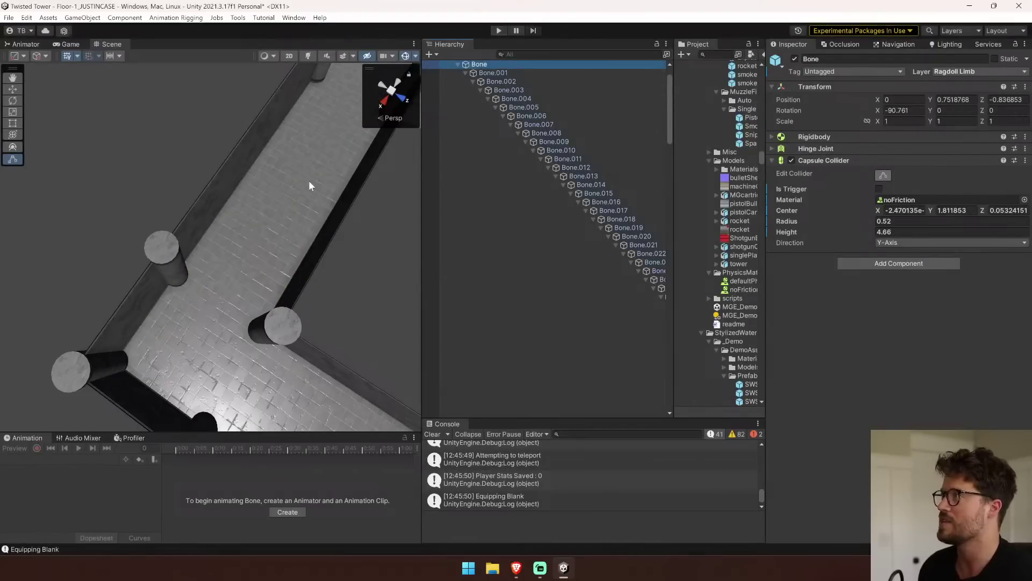
alt+drag(329, 243, 457, 313)
right_drag(457, 313, 463, 325)
key(w)
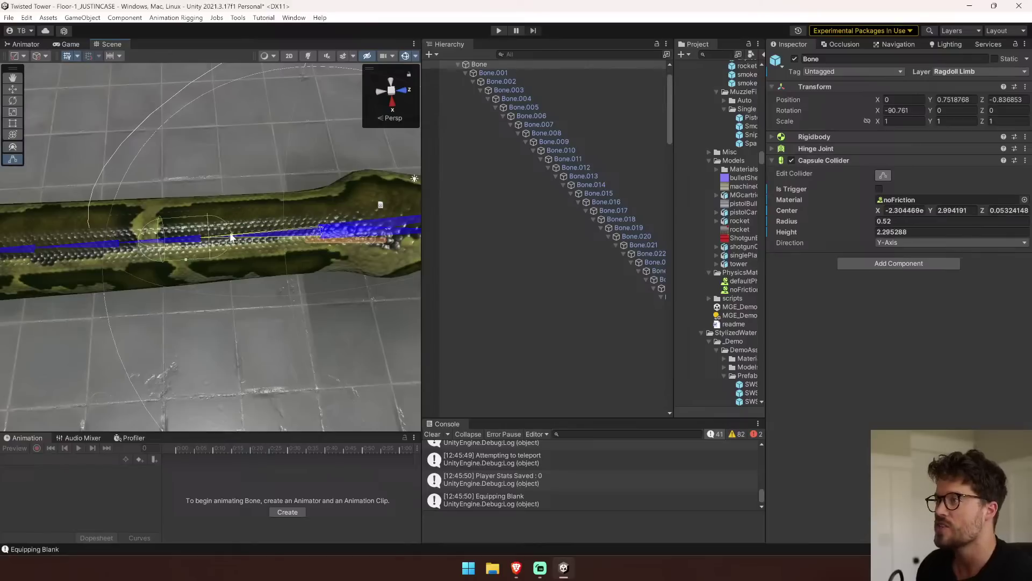
Shorten the capsule collider of Bone.001 to a height of about 3.51 and save the scene.
click(490, 74)
right_drag(261, 235, 256, 235)
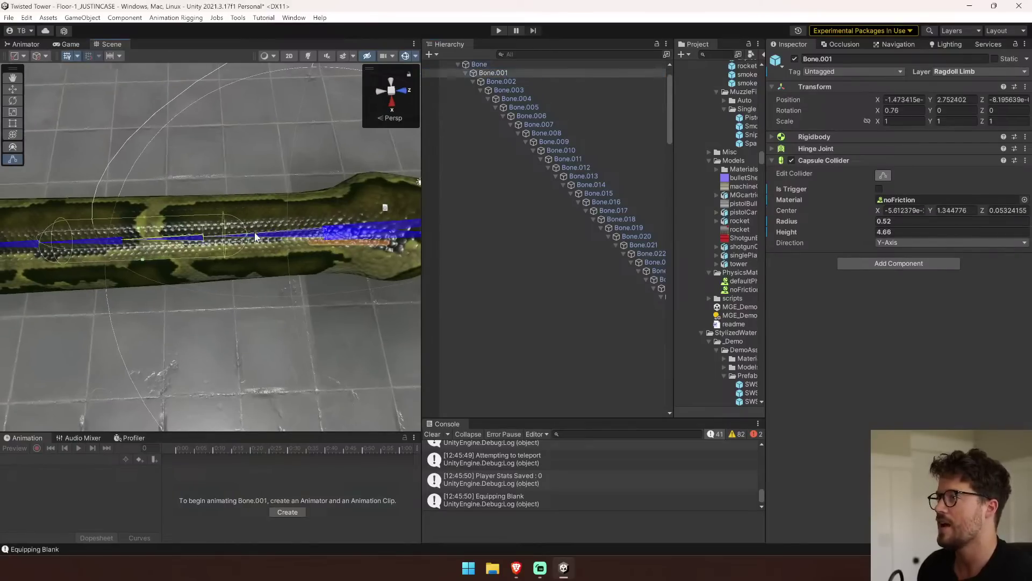
drag(246, 236, 197, 242)
key(ctrl+s)
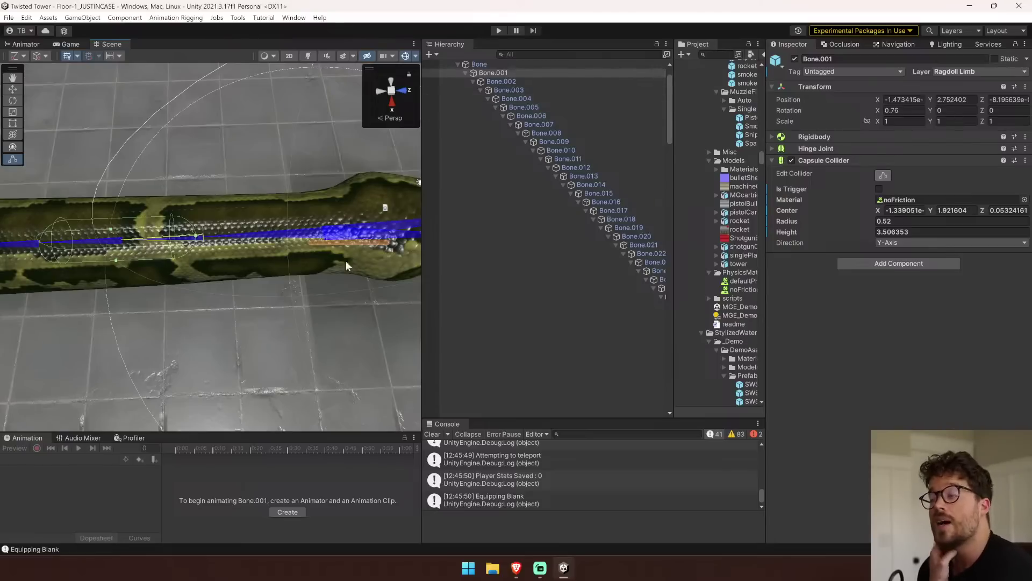
Clear the console and scale the Snake Enderman object to 0.3 on all three axes.
click(432, 434)
scroll(232, 310, down, 2)
scroll(232, 311, down, 10)
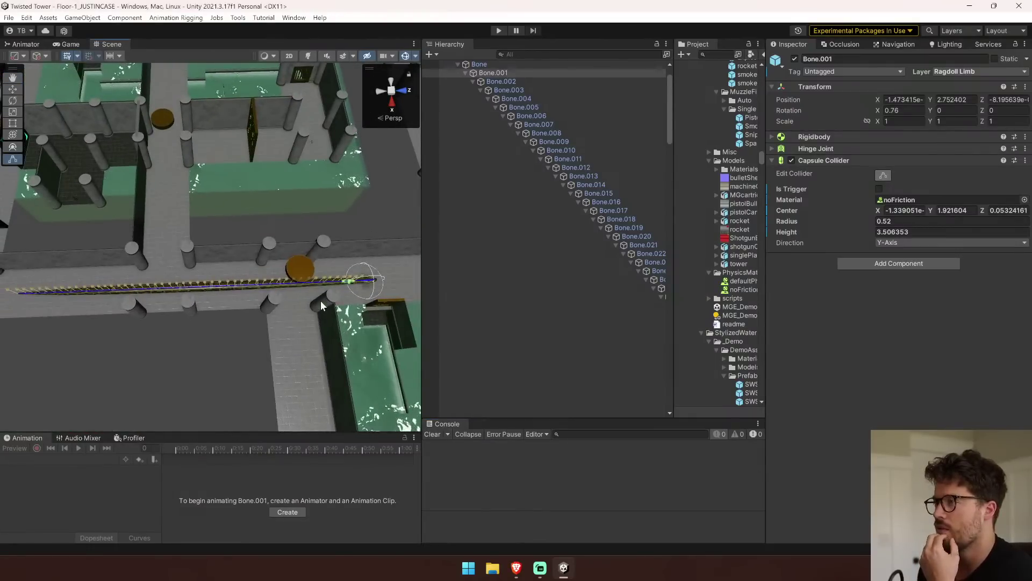
scroll(319, 304, up, 1)
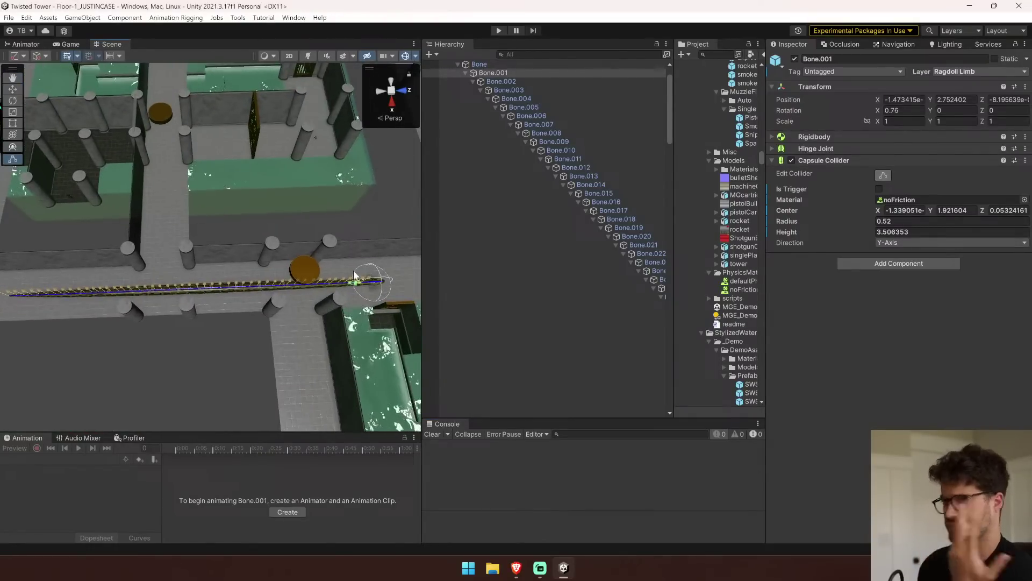
scroll(496, 79, up, 2)
click(489, 89)
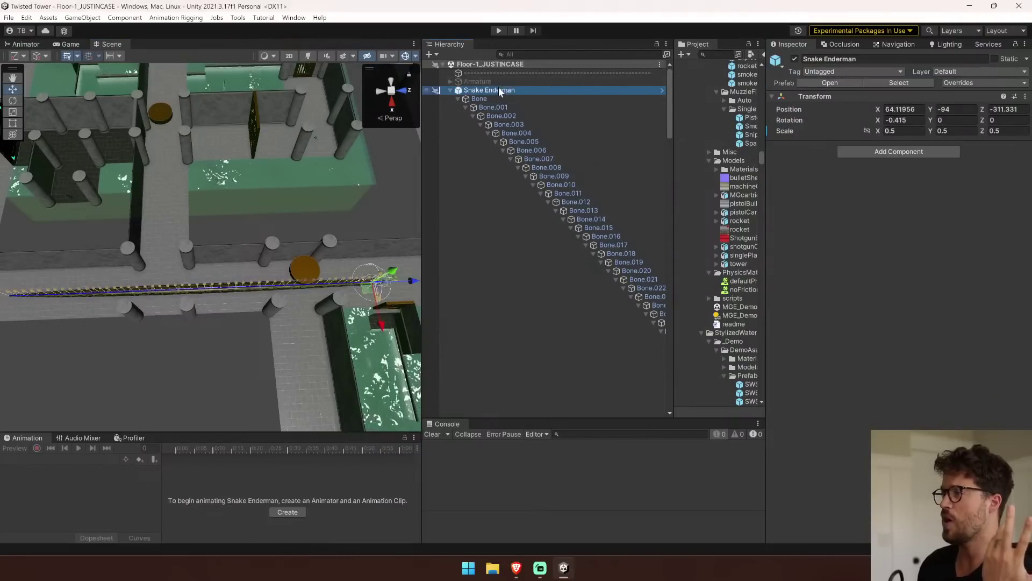
click(903, 130)
text(0.3)
click(941, 132)
text(0.30.3)
Run the game and examine the smaller snake's head and body up close in the Scene view.
click(498, 30)
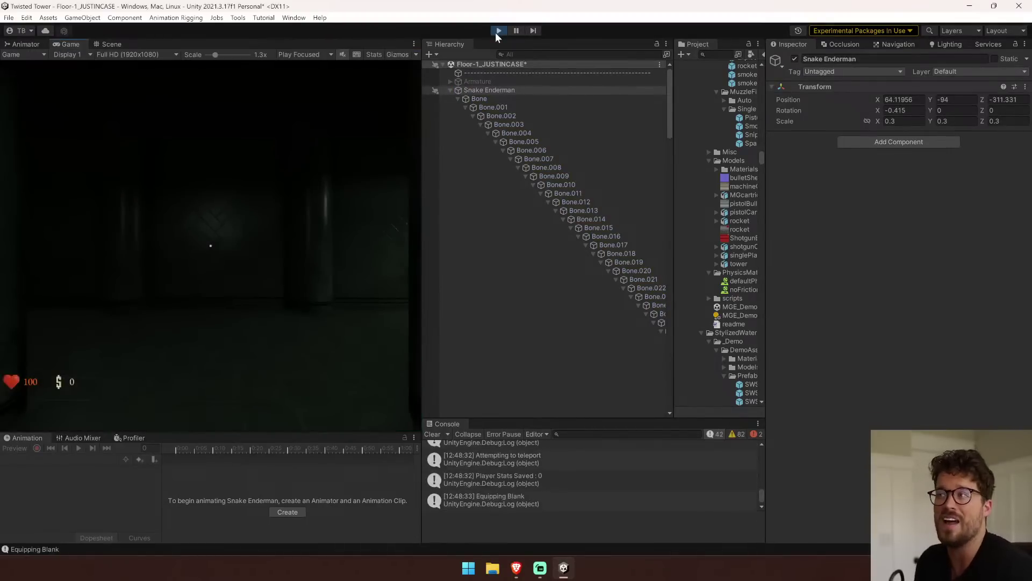
click(110, 44)
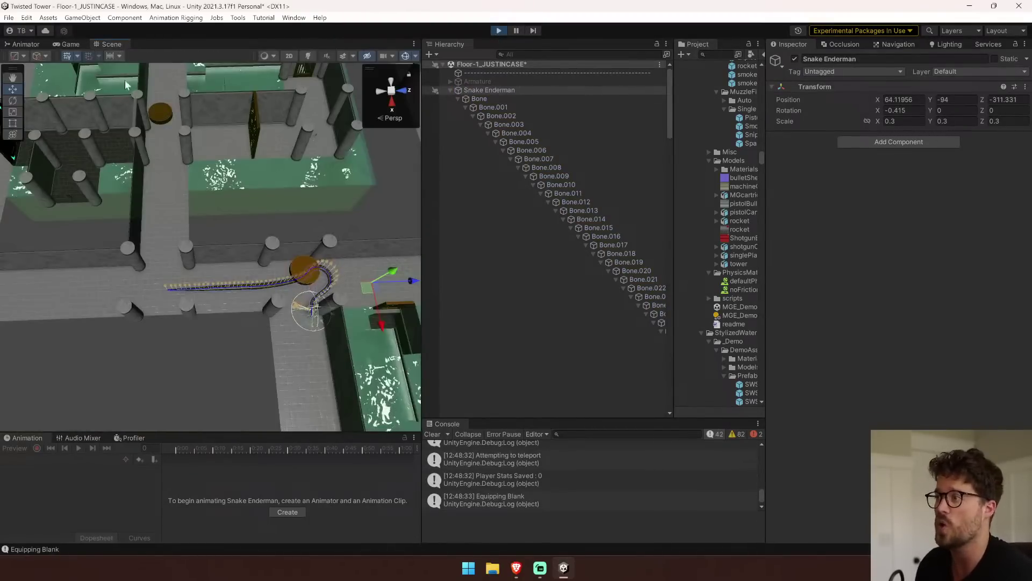
key(w)
right_drag(190, 250, 595, 188)
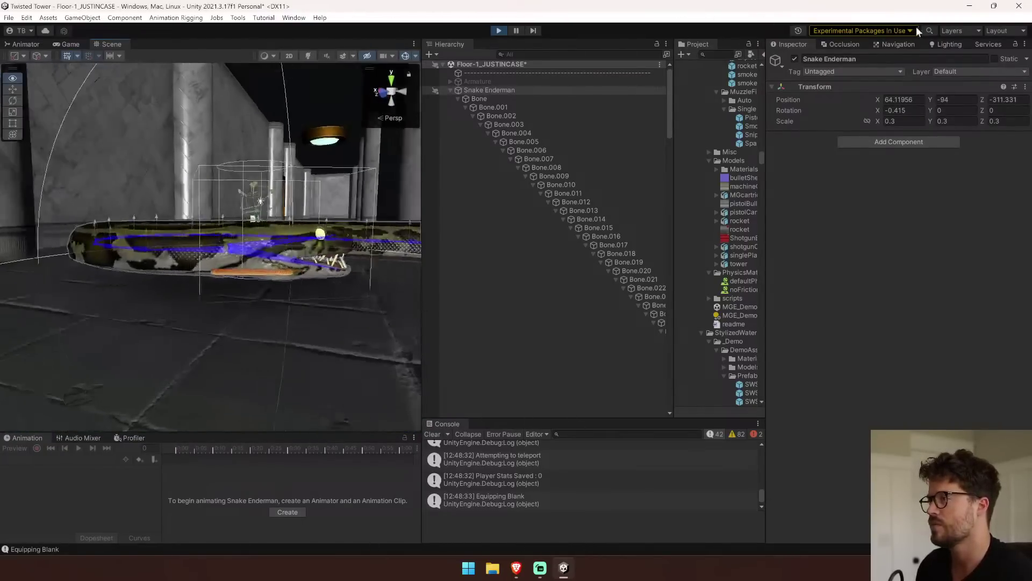
Enlarge the Game view and walk the player through the dark corridors in search of the snake.
click(71, 45)
drag(422, 168, 801, 168)
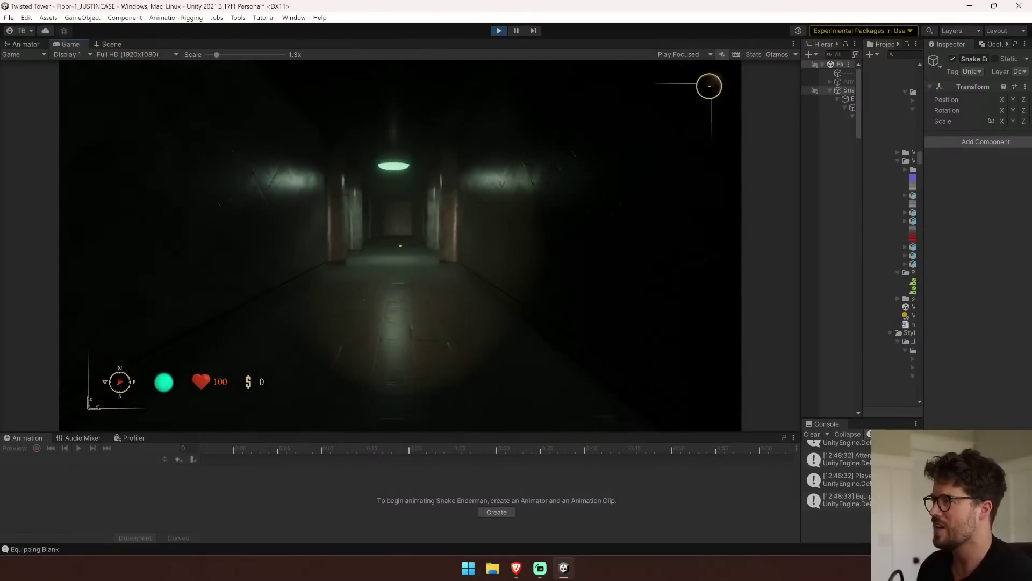
key(w)
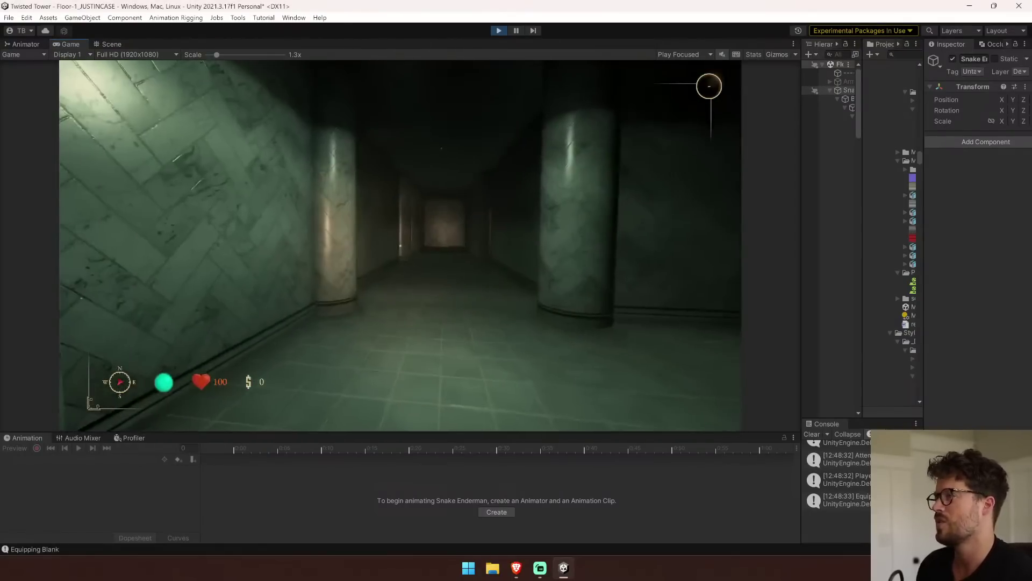
key(w)
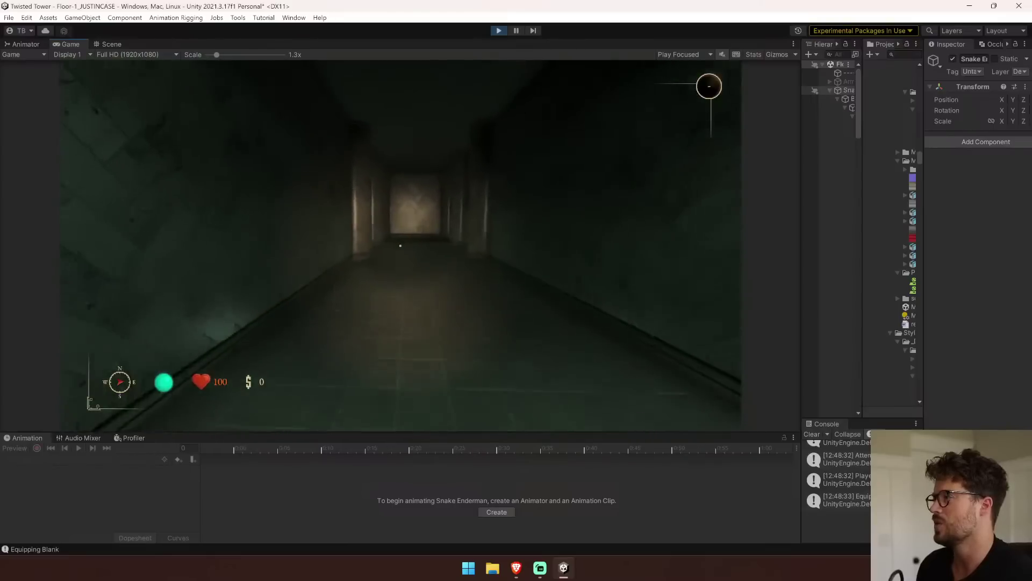
key(w)
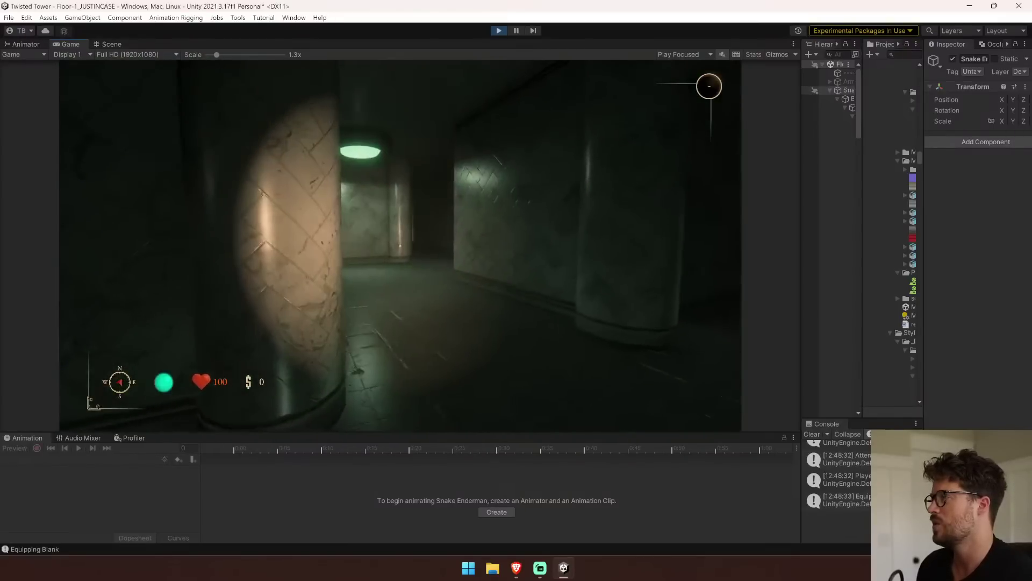
key(w)
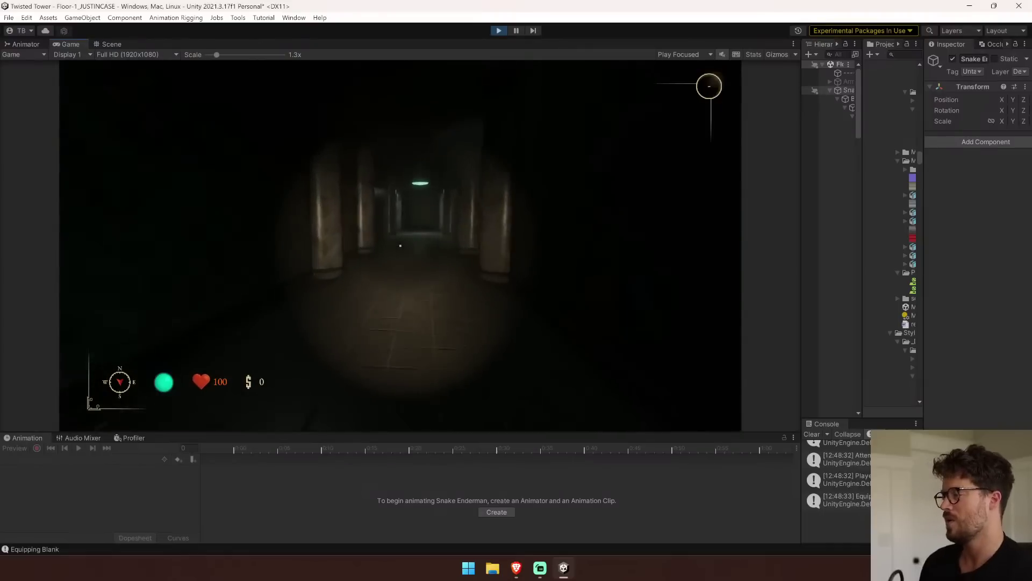
key(w)
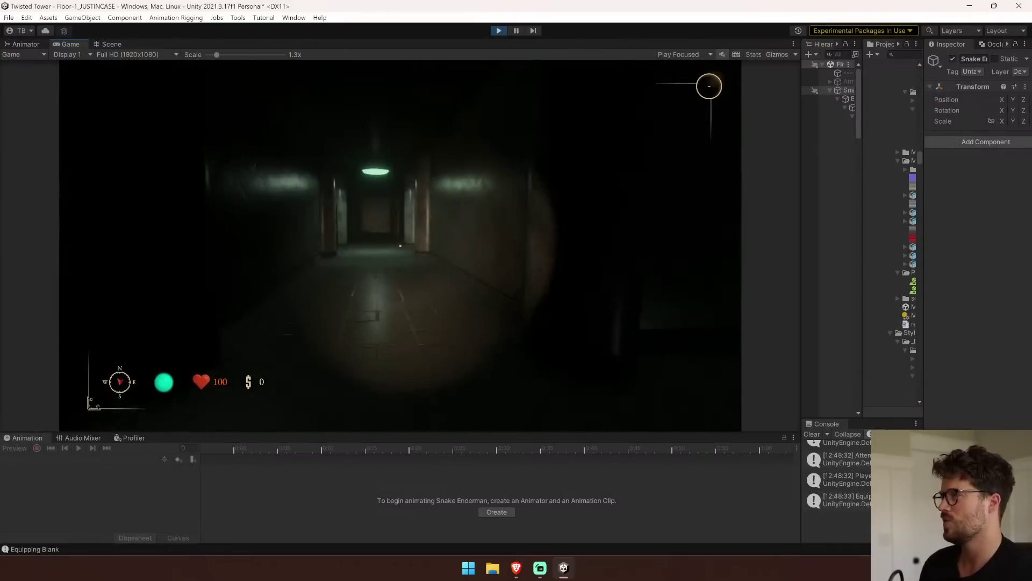
key(w)
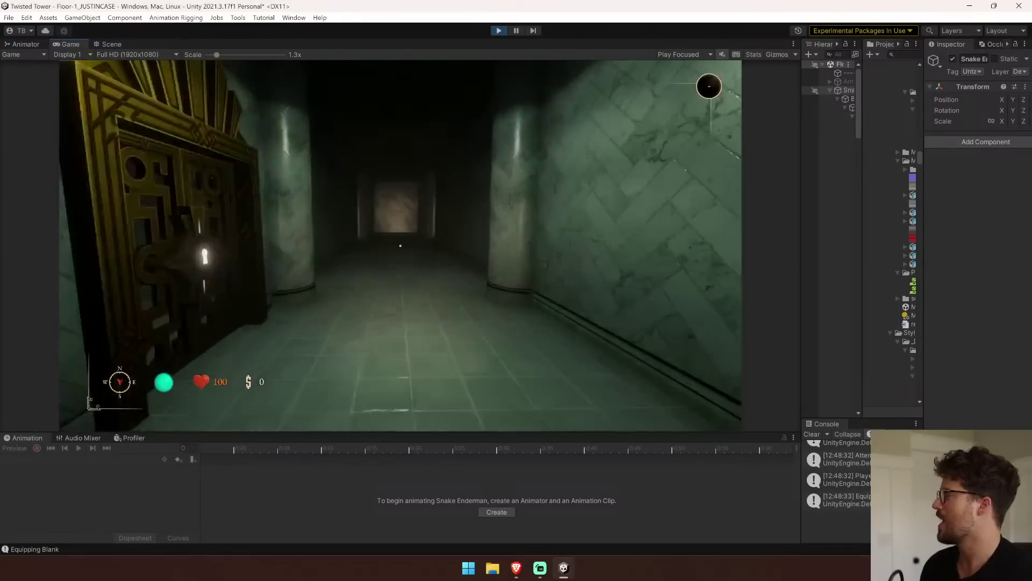
key(w)
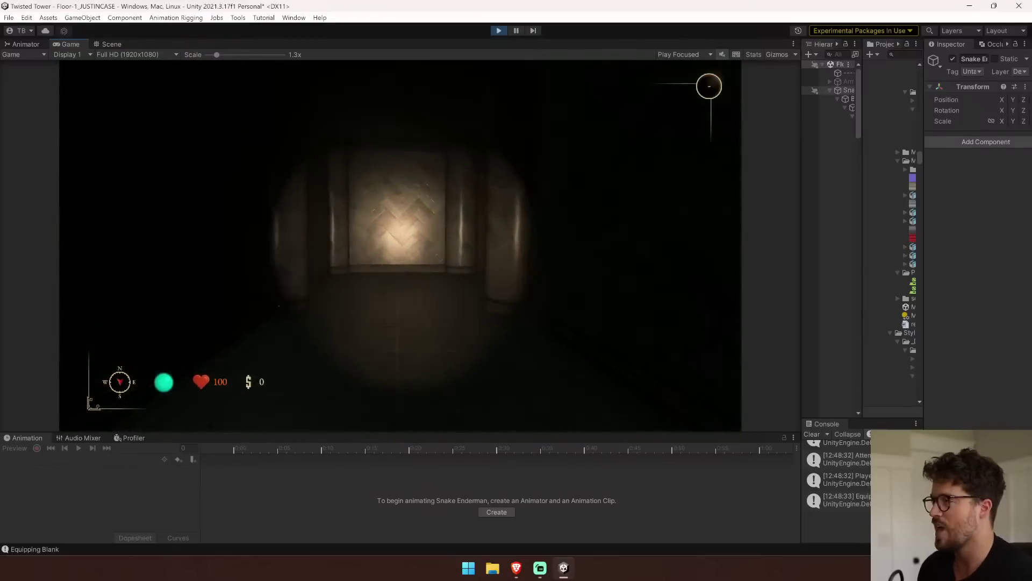
key(w)
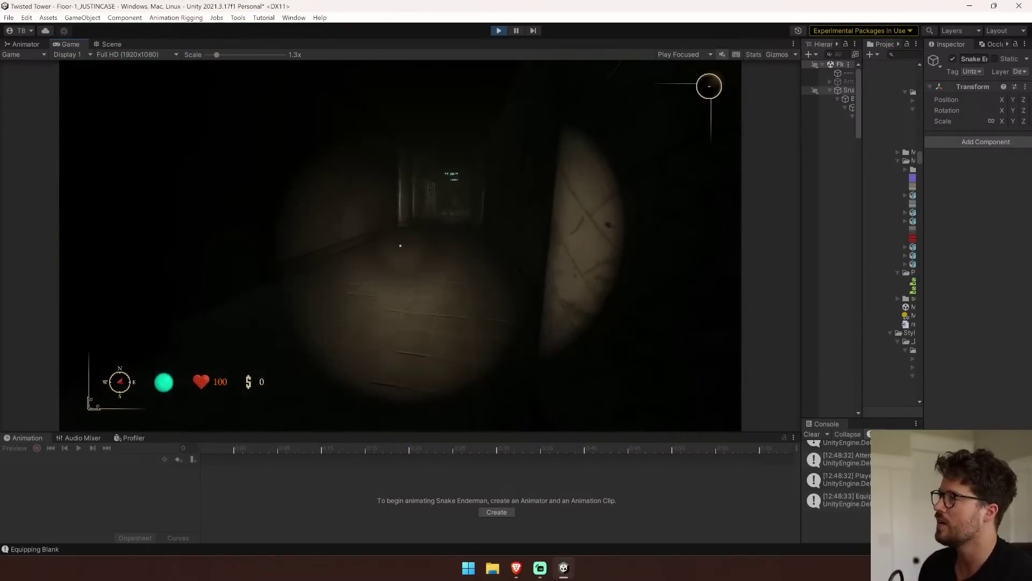
key(w)
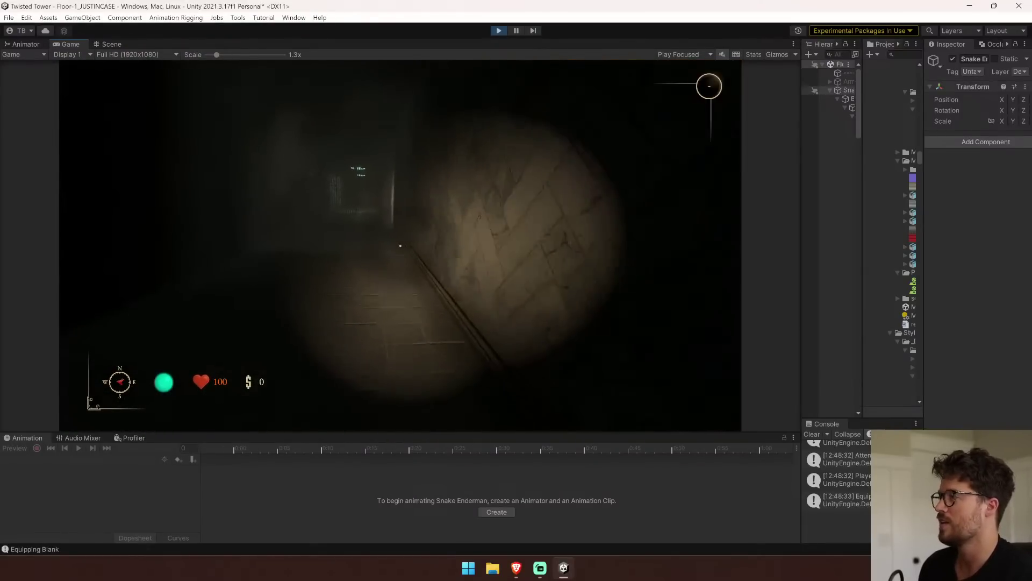
key(w)
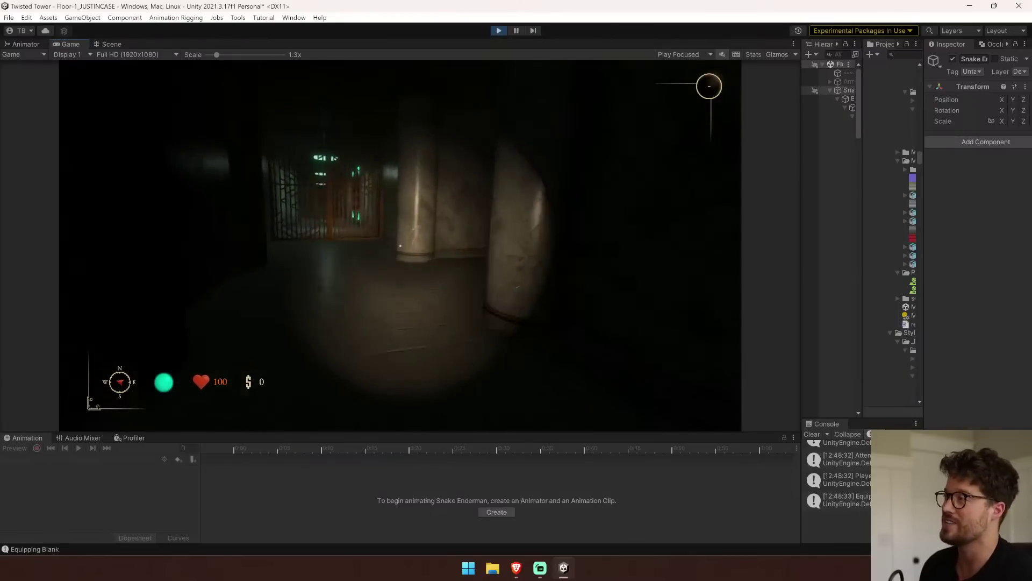
key(w)
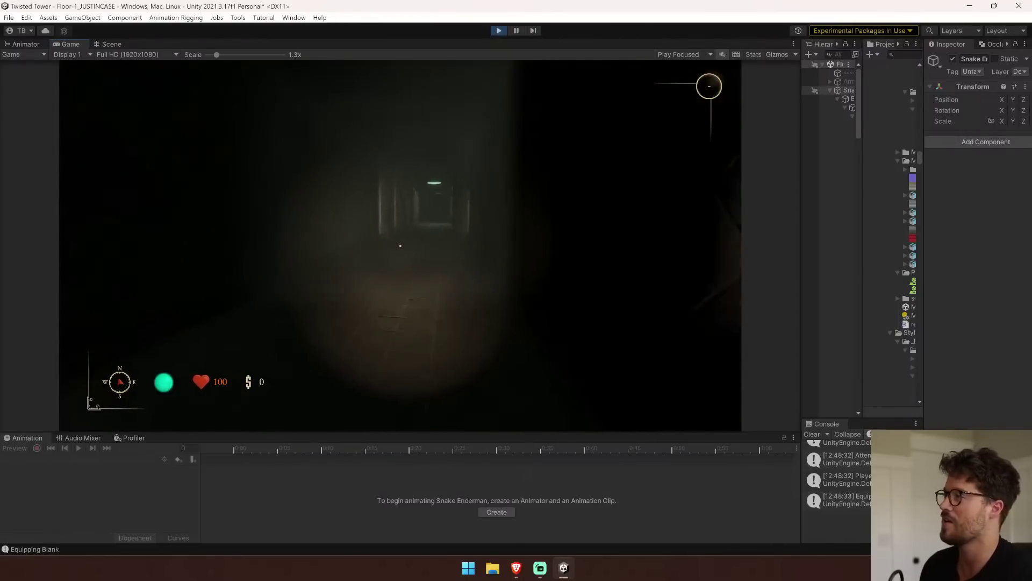
key(w)
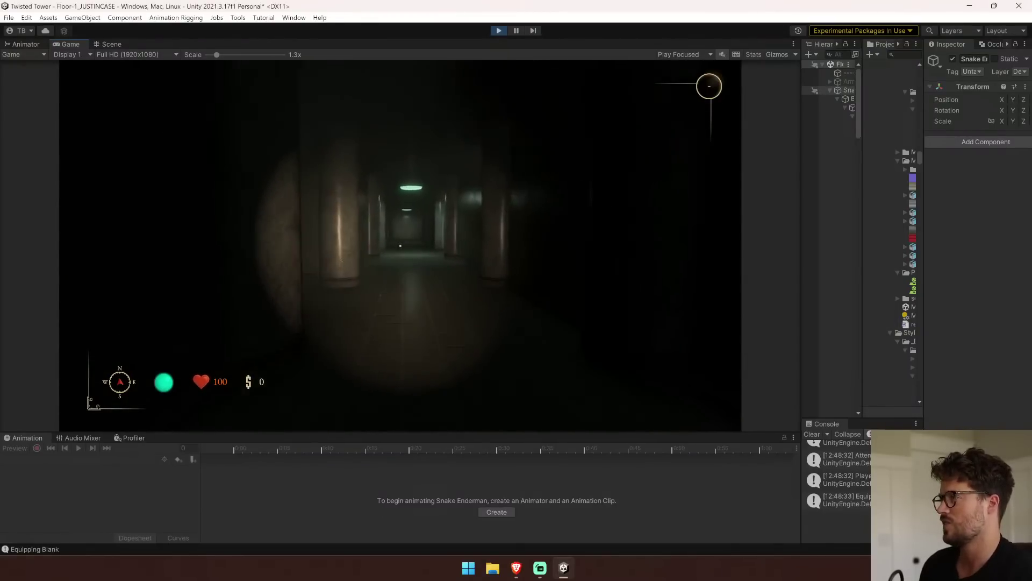
key(w)
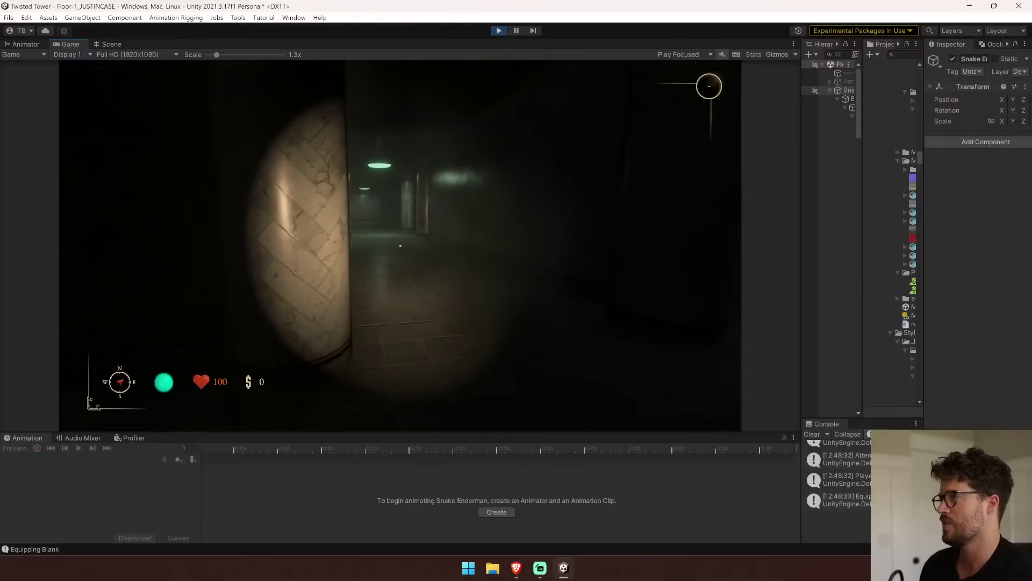
key(w)
key(w)
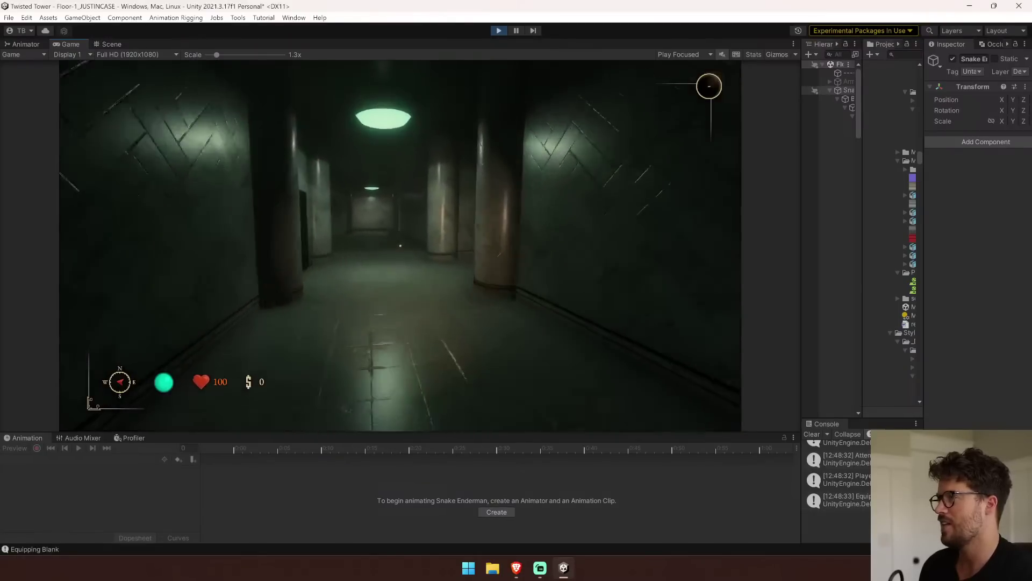
Approach the snake by the pillar and back away from its head to examine how it chases the player.
key(w)
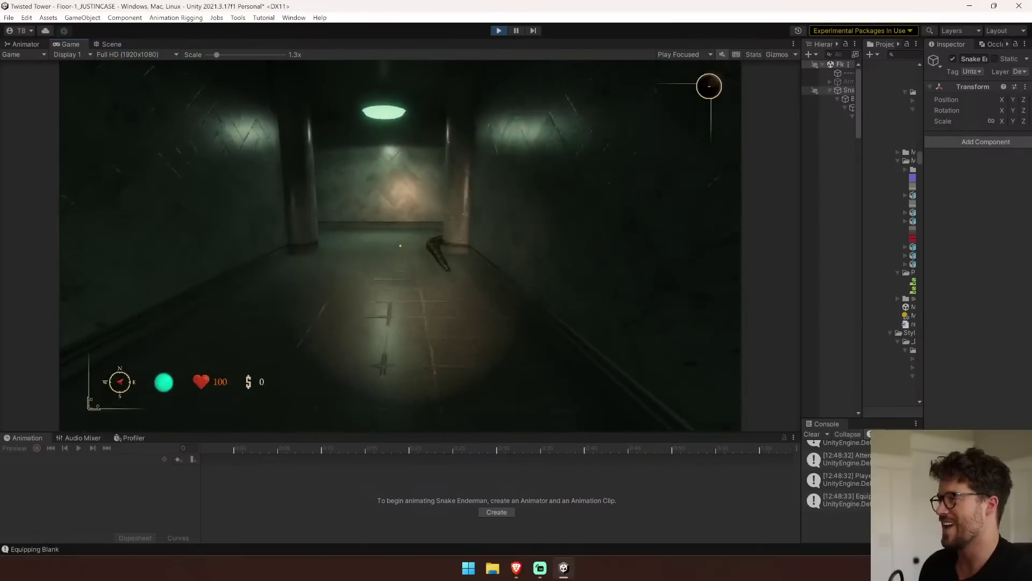
key(w)
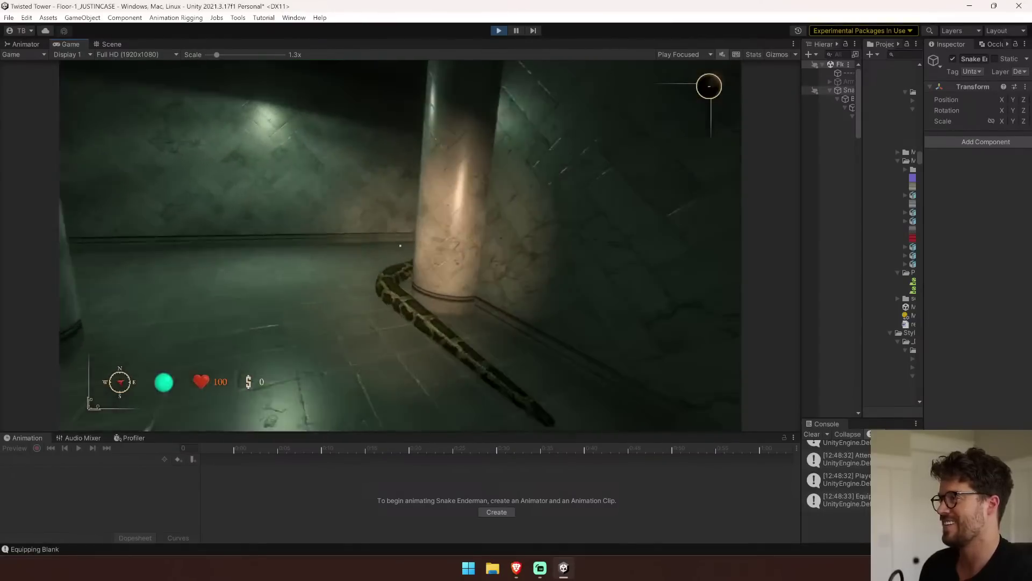
key(w)
key(s)
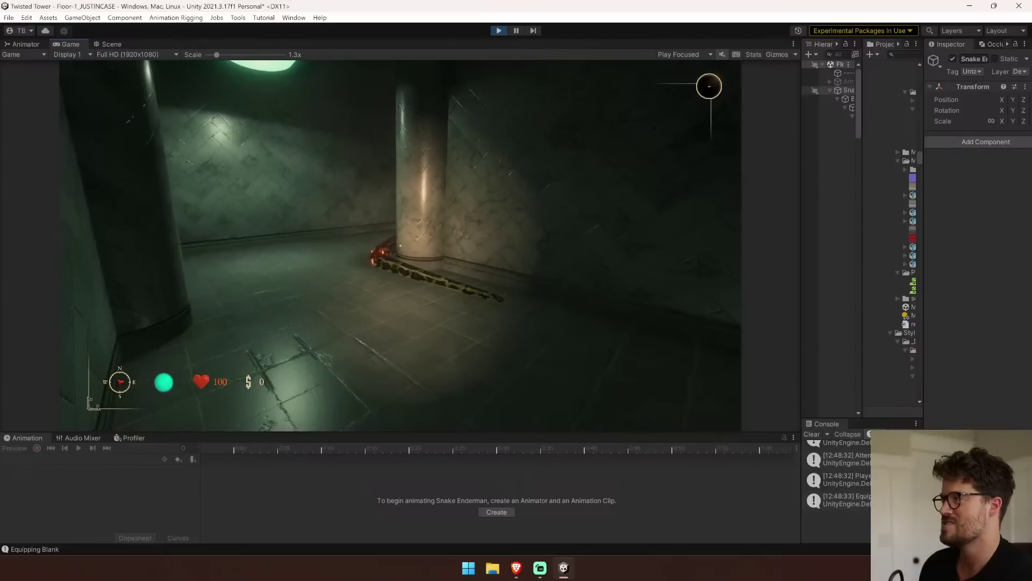
key(s)
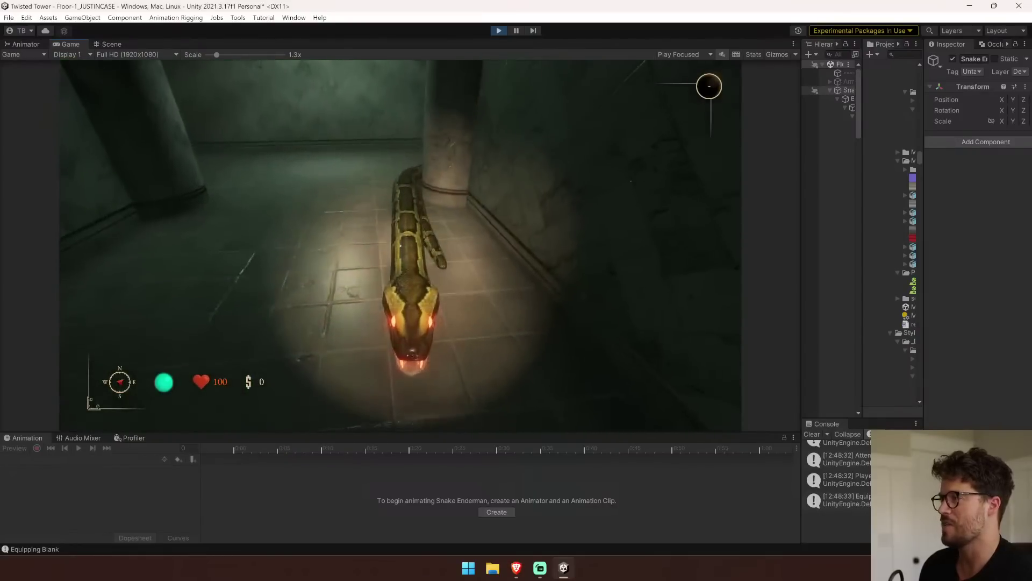
key(s)
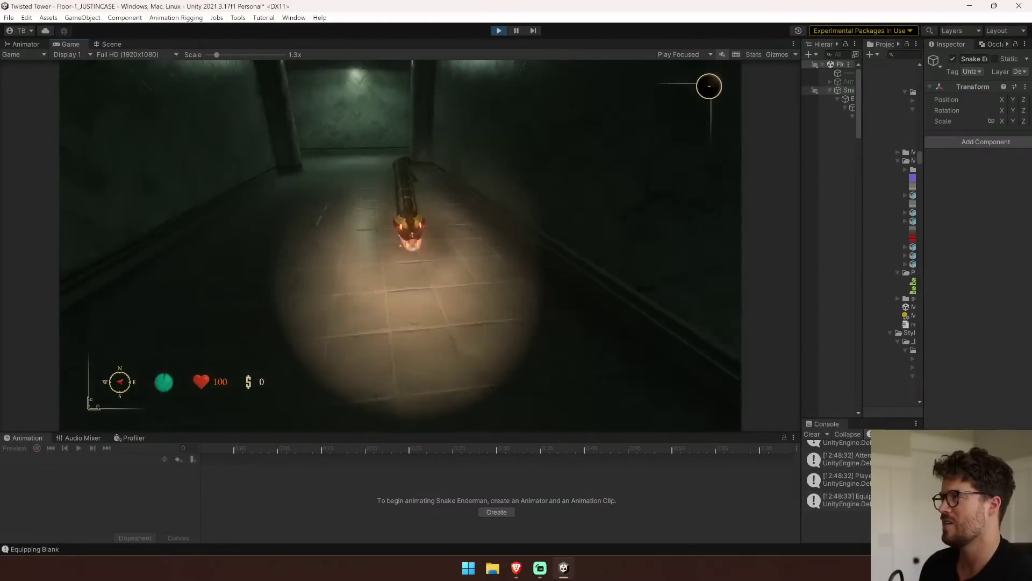
key(s)
Run after the snake along the corridor to examine how its body slides and bends around a pillar.
key(shift+w)
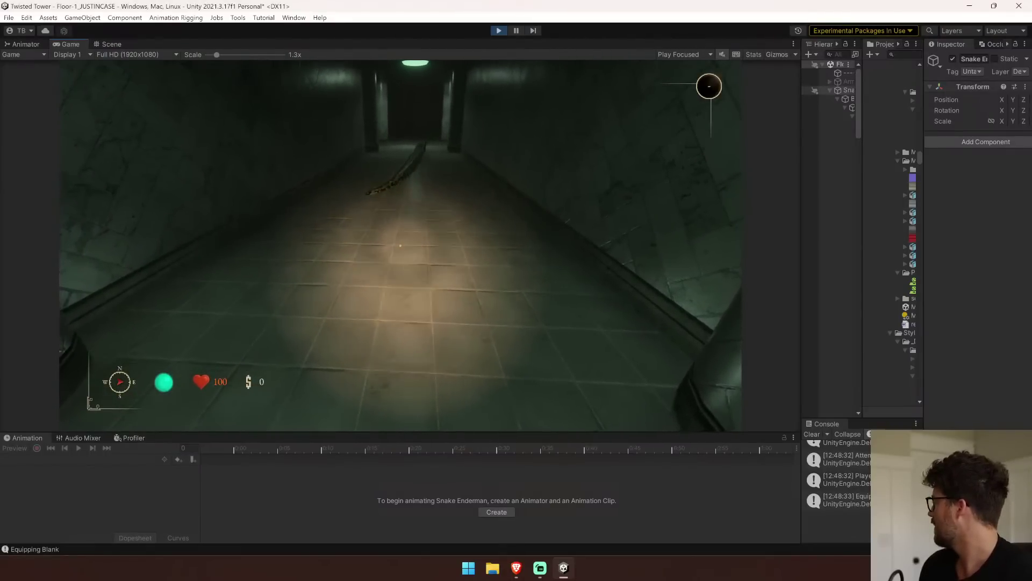
key(w)
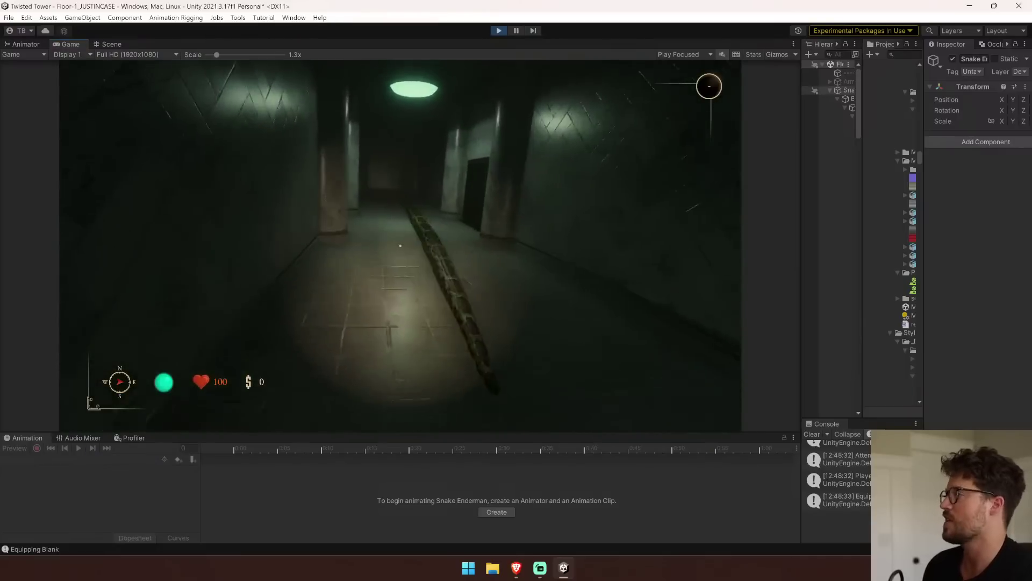
key(w)
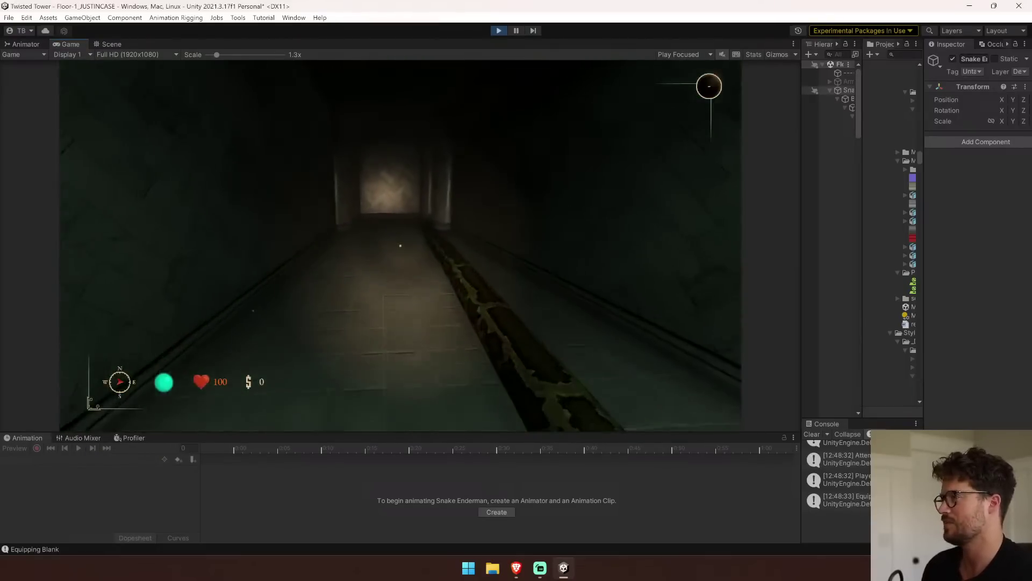
key(w)
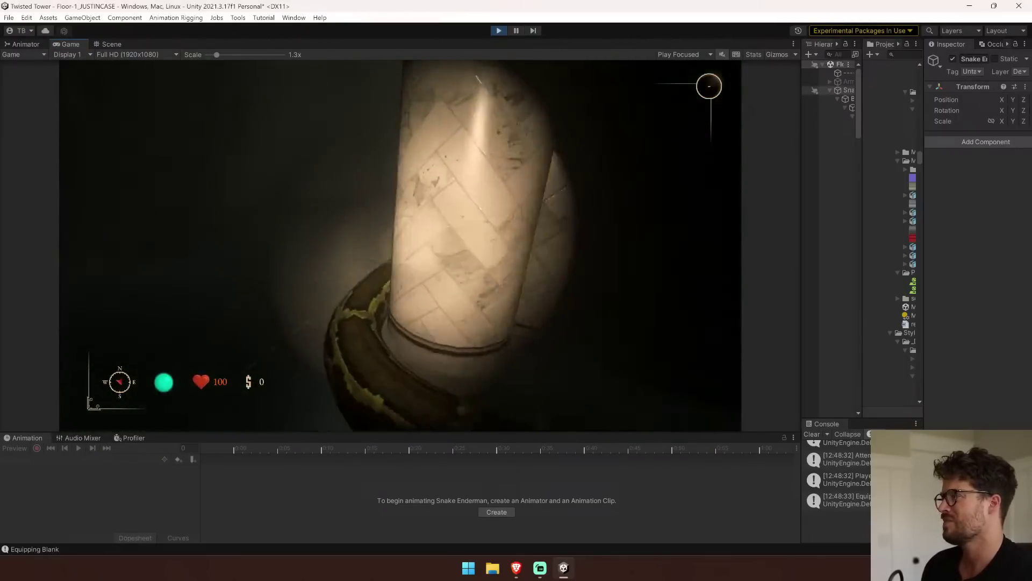
Follow the snake's body past the pillars and along the corridor to examine its movement, and stop the game.
key(w)
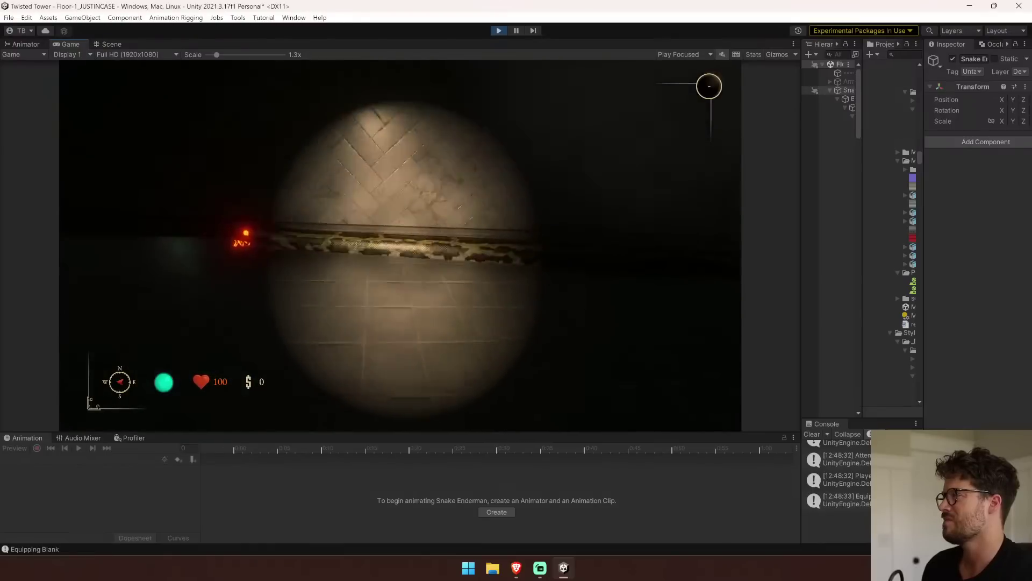
key(w)
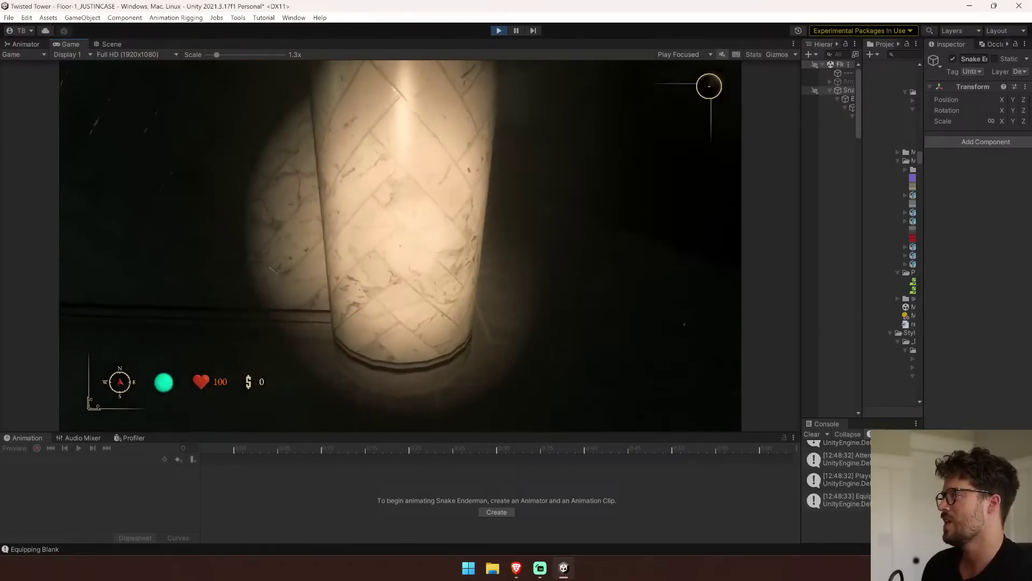
key(w)
key(w)
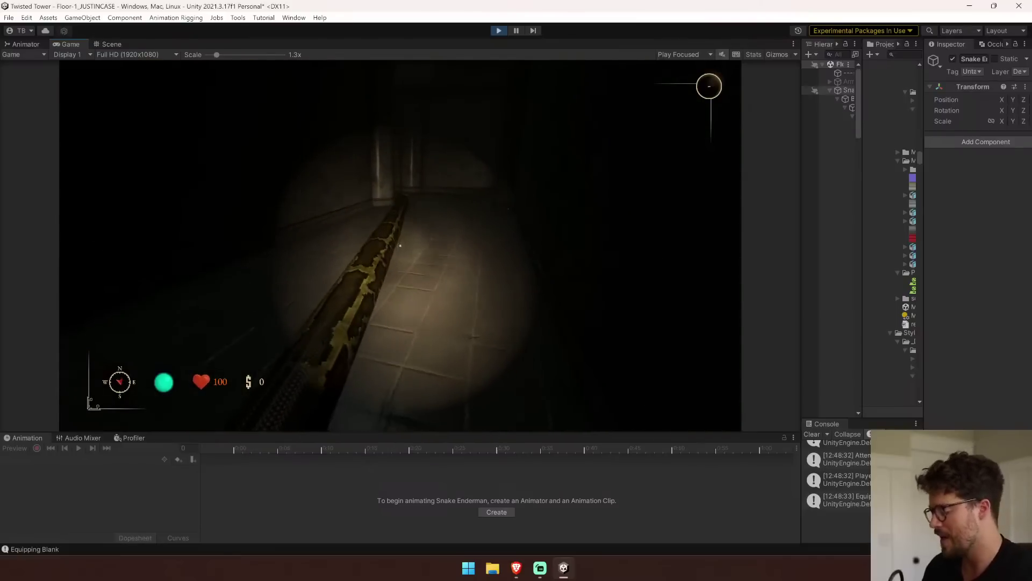
key(Escape)
key(ctrl+p)
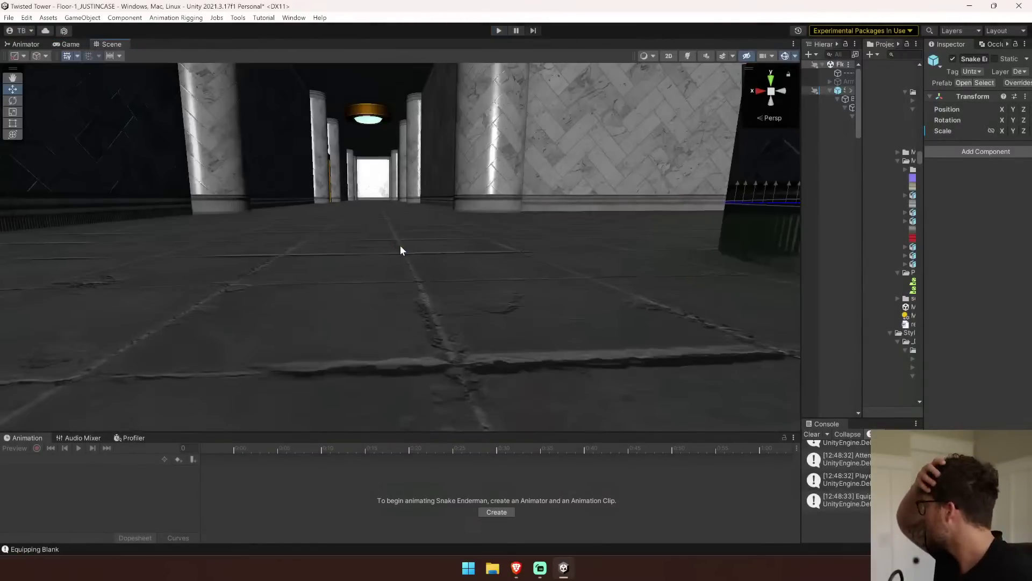
Scale the Snake Enderman object to 0.45 on the X, Y and Z axes.
right_drag(400, 251, 632, 267)
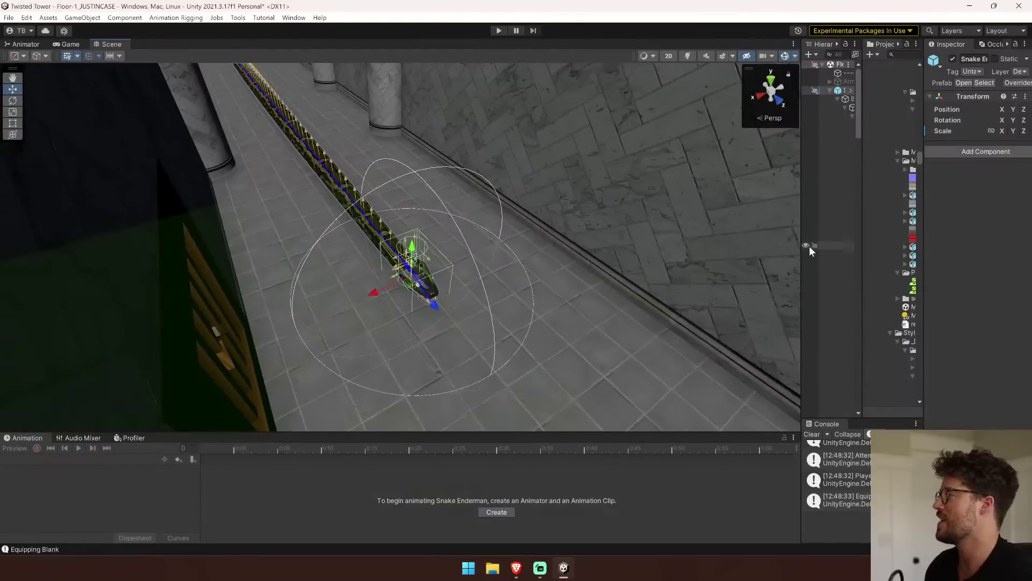
drag(793, 243, 568, 244)
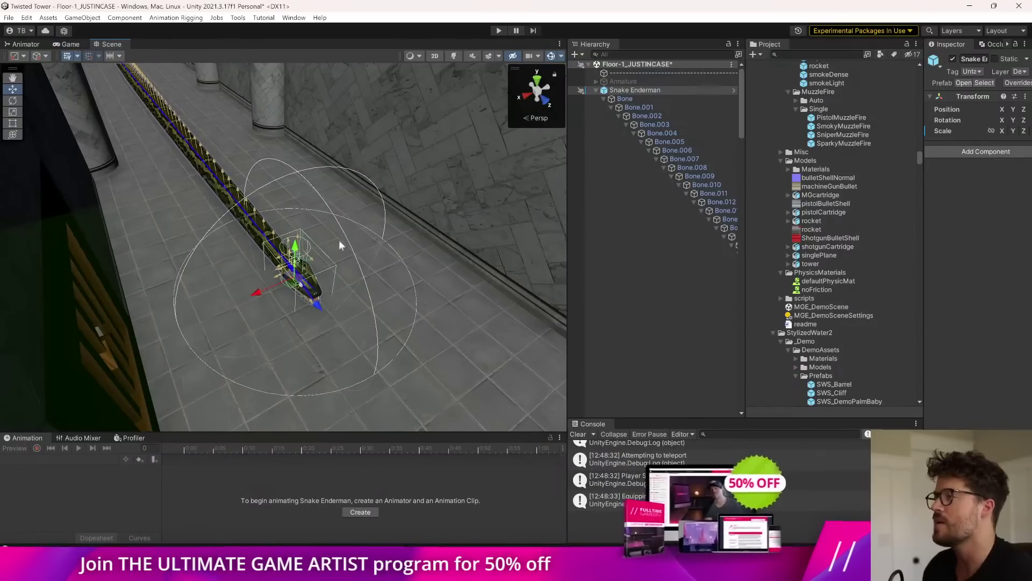
drag(923, 182, 702, 202)
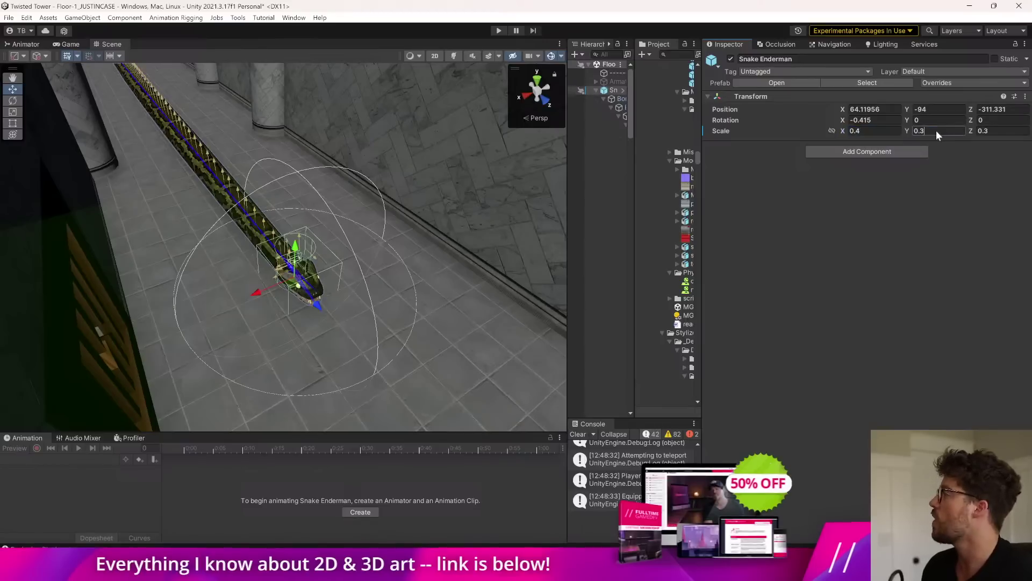
text(5)
click(921, 131)
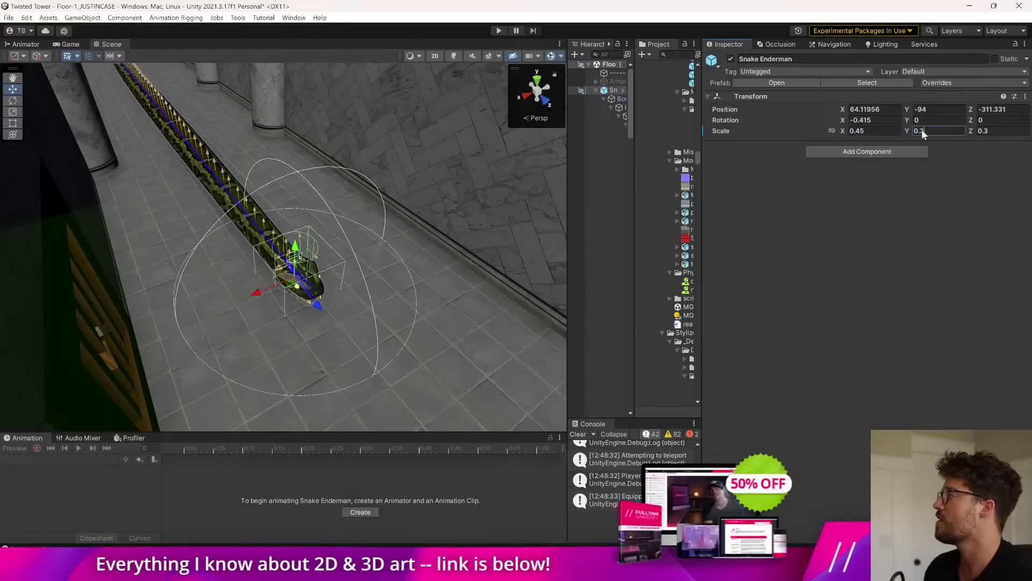
text(0.45)
click(988, 130)
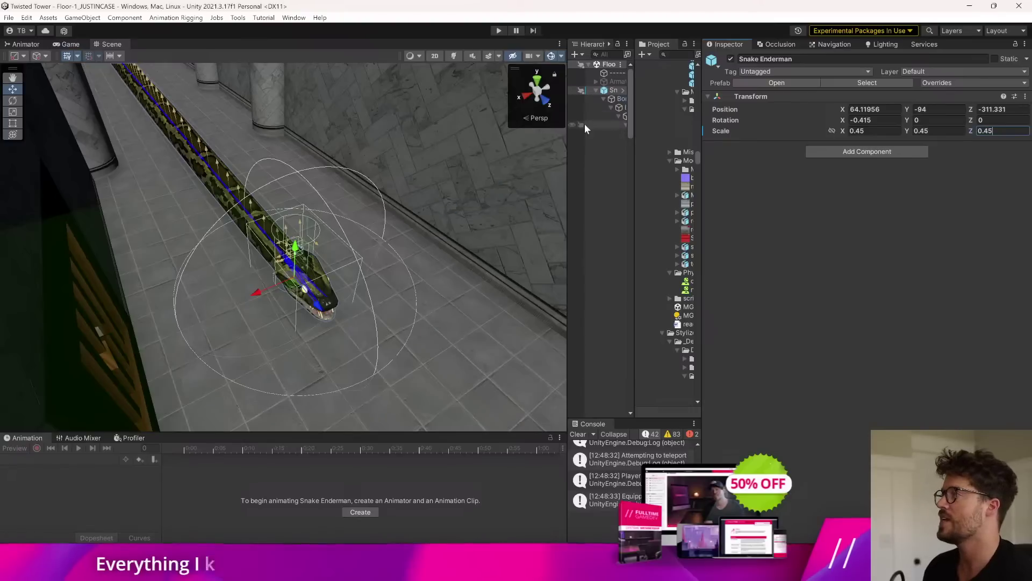
Assign the Default layer to both the Enemy Sight Raycaster and the Enemy Hear Raycaster of the Walker R2 Enderman Variant.
drag(565, 134, 373, 159)
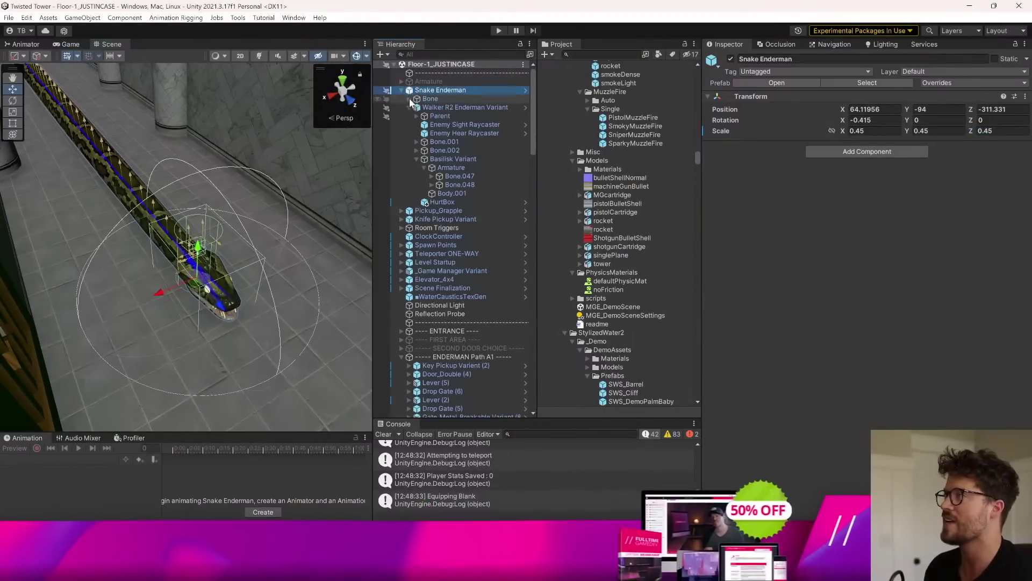
click(416, 160)
click(465, 124)
shift+click(465, 132)
click(923, 71)
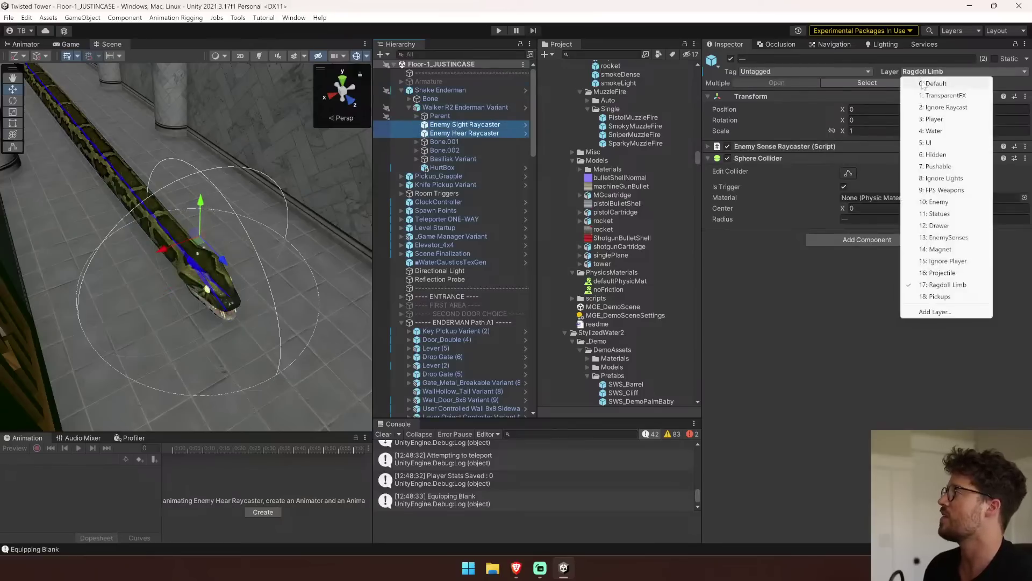
click(925, 84)
Run the game and check the rescaled snake's coiling body in the Scene view, returning to the Game view.
click(498, 31)
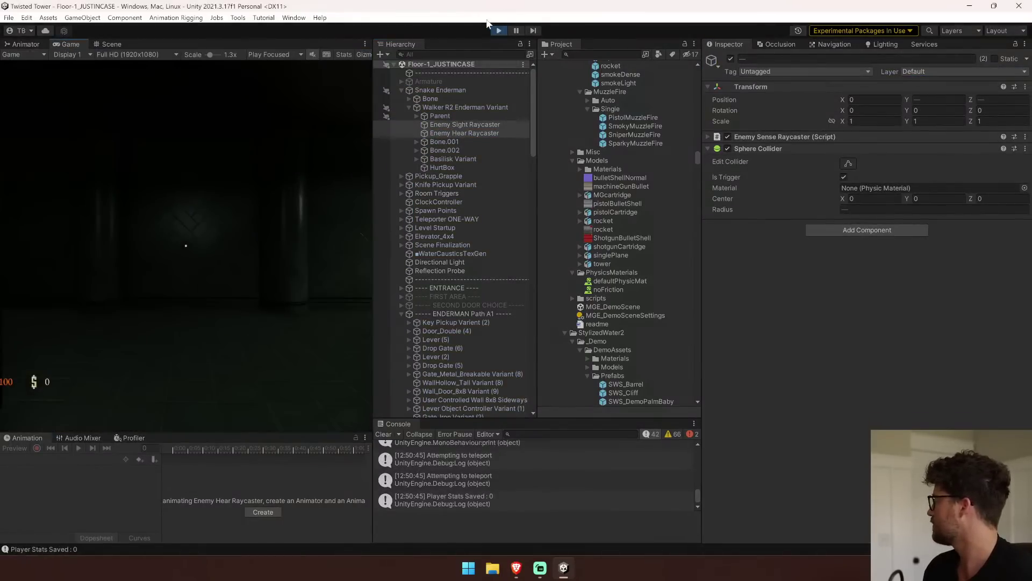
click(109, 44)
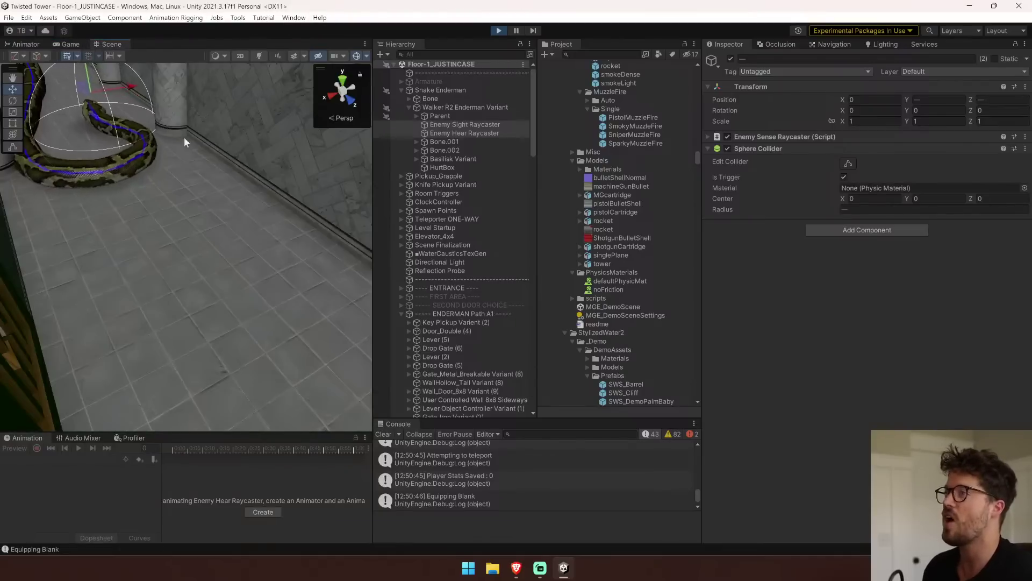
click(70, 44)
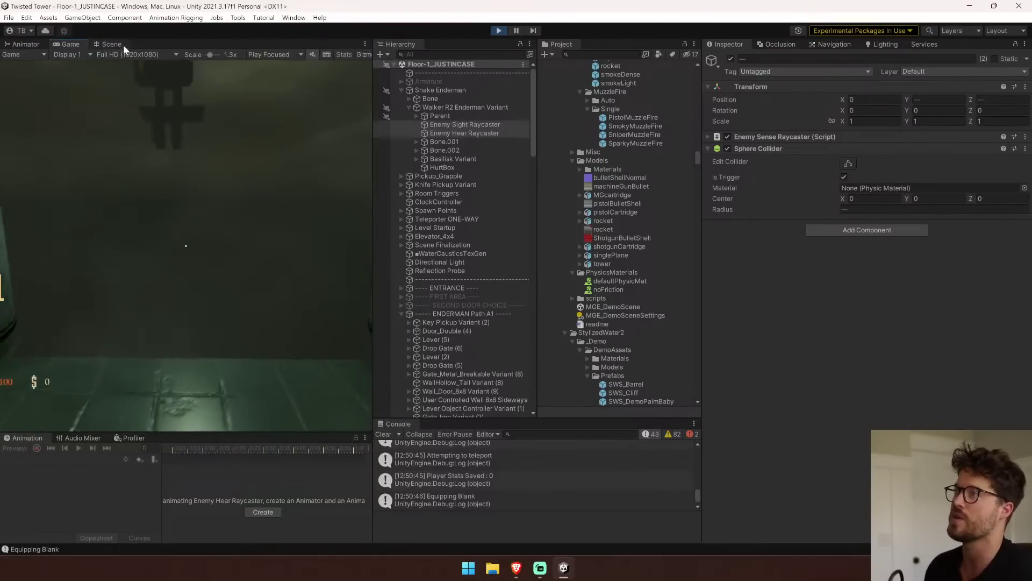
click(121, 44)
click(70, 44)
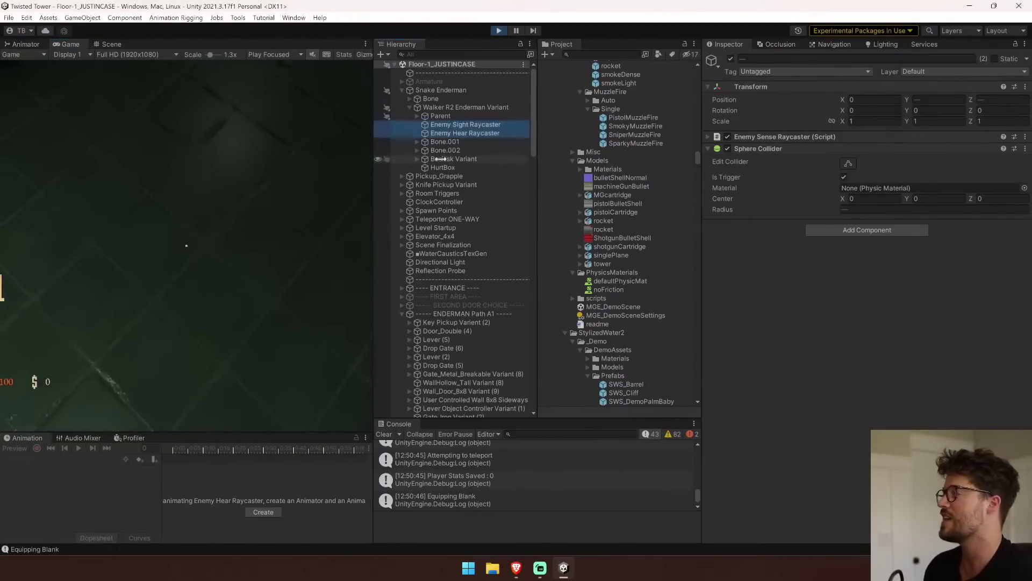
Enlarge the Game view and walk the player down the long dark corridor to test the larger snake.
drag(379, 159, 871, 159)
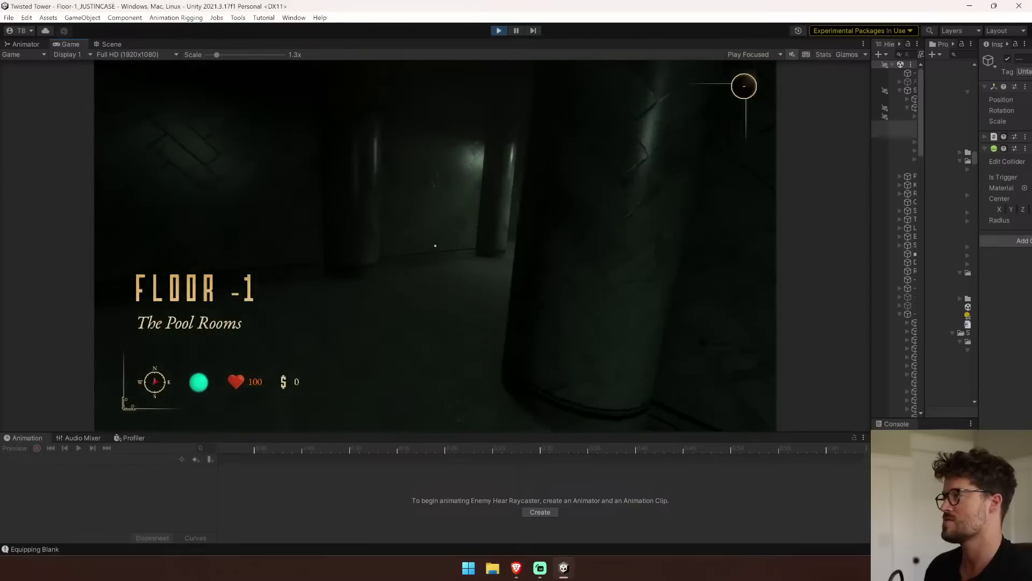
key(w)
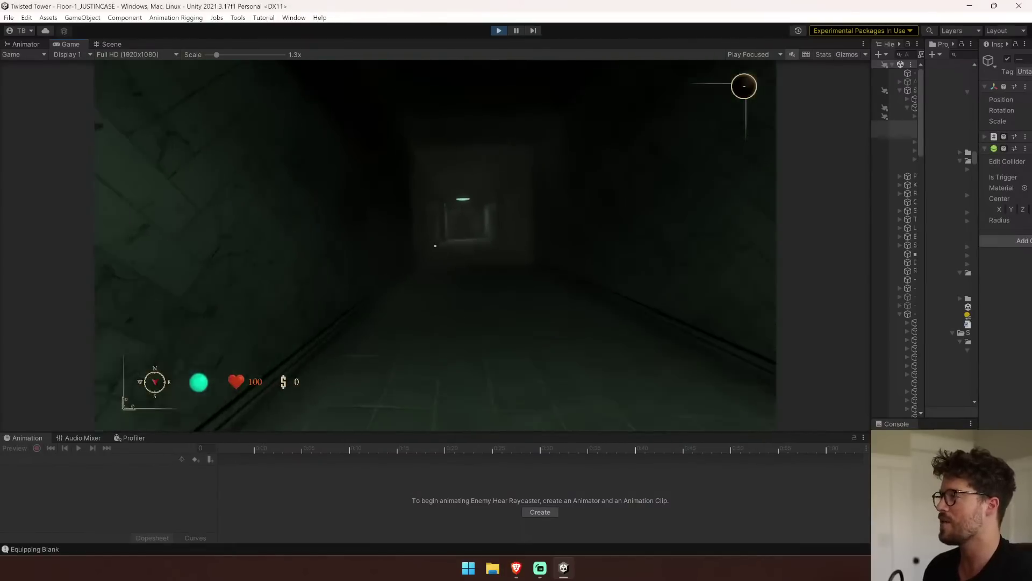
key(w)
key(w)
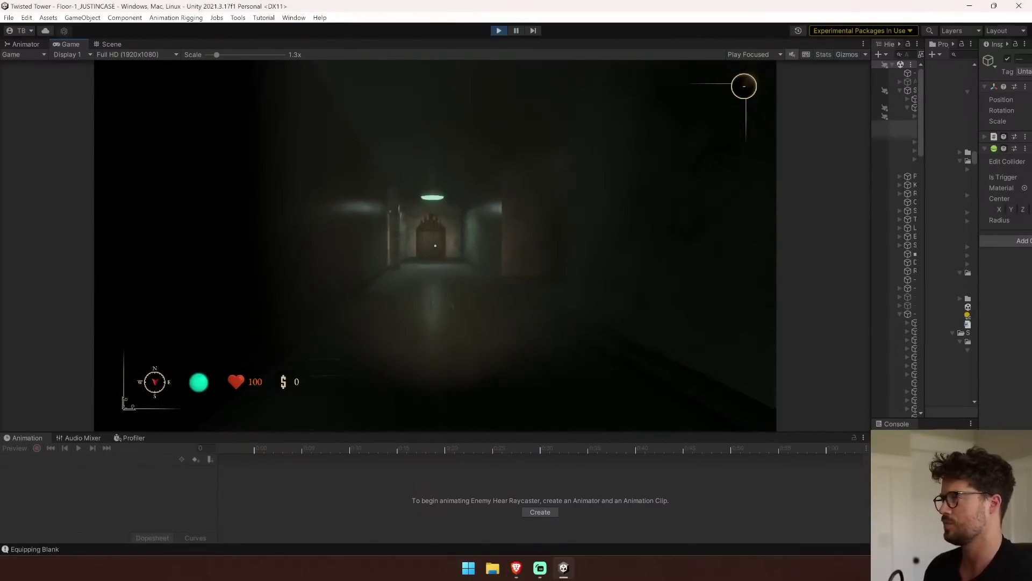
key(w)
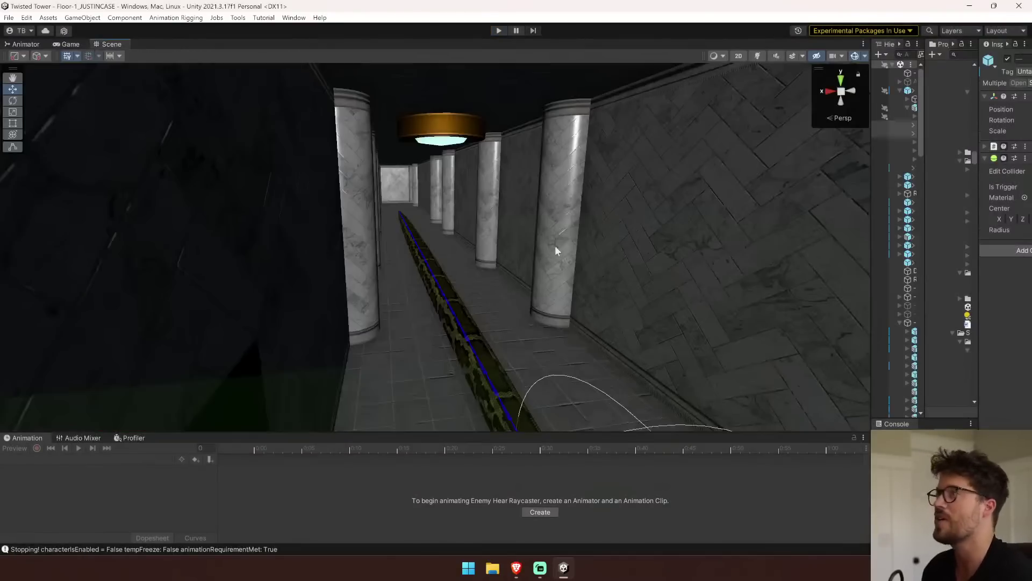
Bring the snake's head into view in the Scene, make room for the object details, and select its Body.001 mesh.
right_drag(573, 224, 695, 318)
click(441, 318)
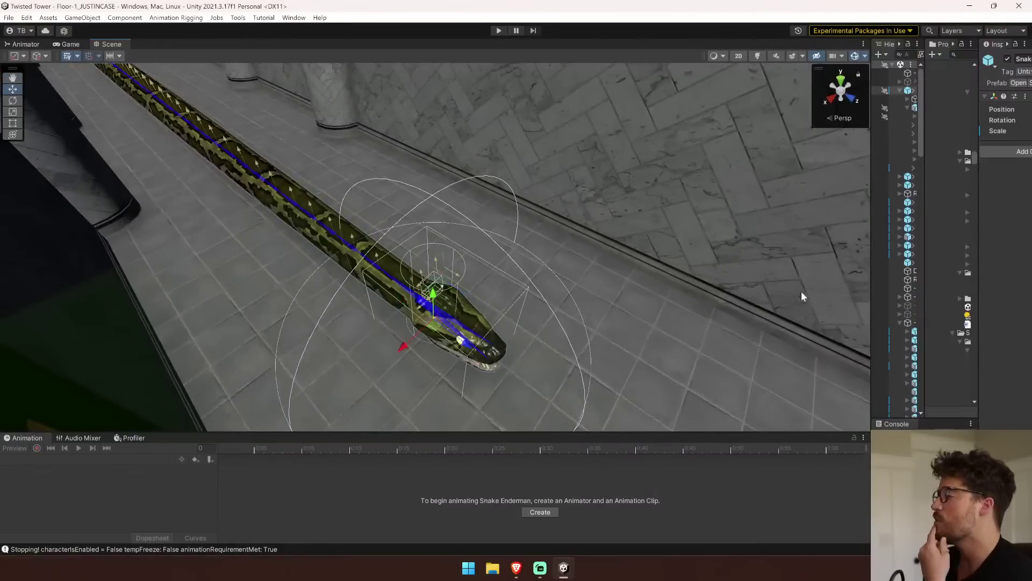
drag(871, 296, 553, 258)
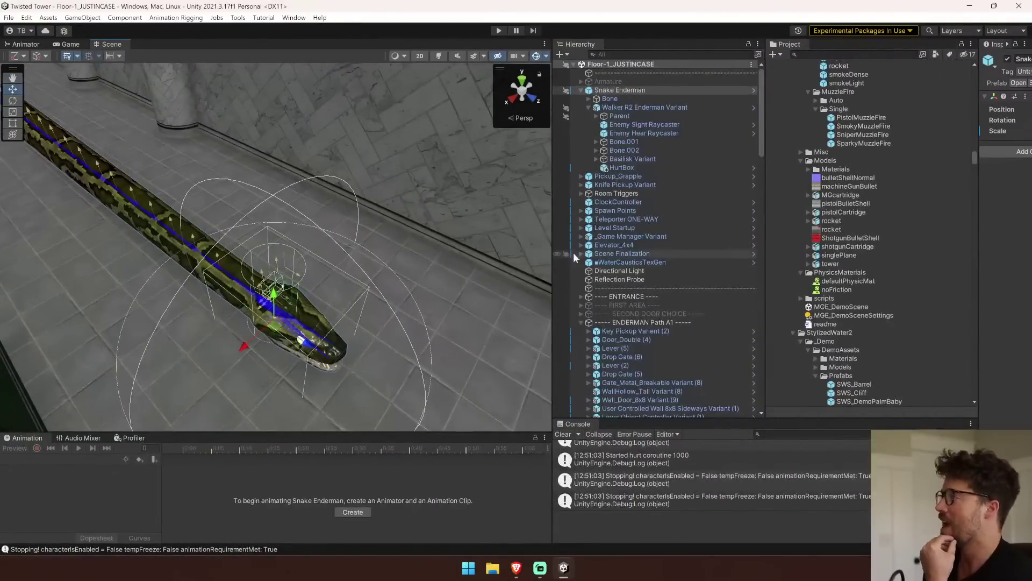
click(315, 368)
drag(979, 204, 819, 205)
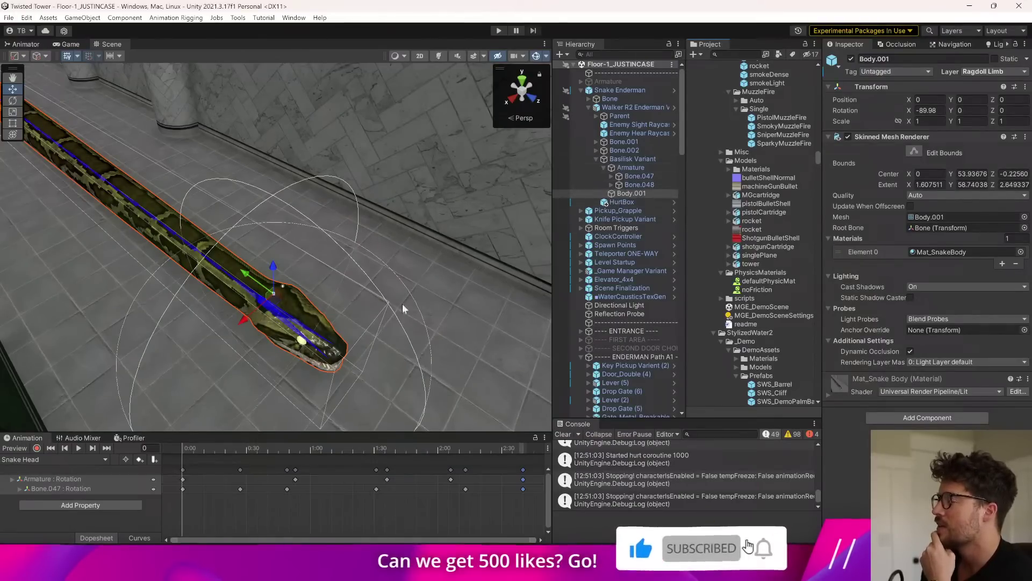
click(297, 340)
click(297, 322)
click(296, 304)
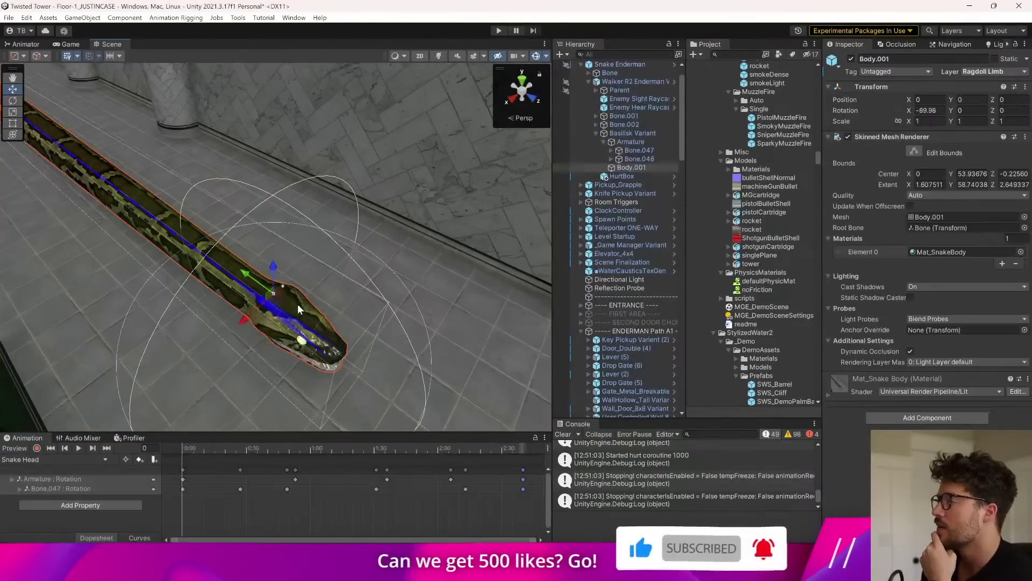
Examine the surface settings of the mesh's Mat_SnakeBody material and locate that material among the project assets.
click(838, 389)
scroll(838, 389, down, 10)
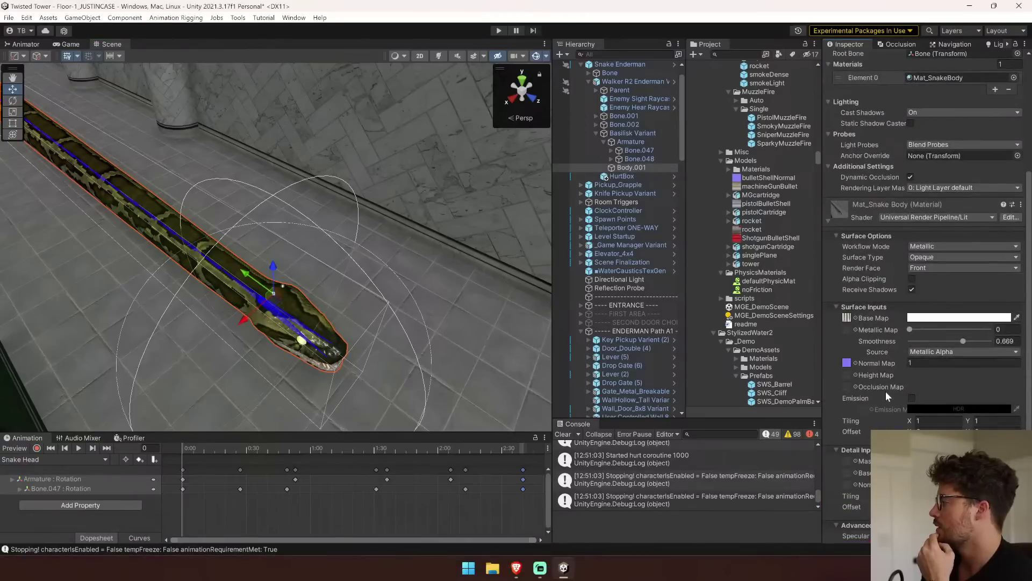
scroll(887, 390, up, 5)
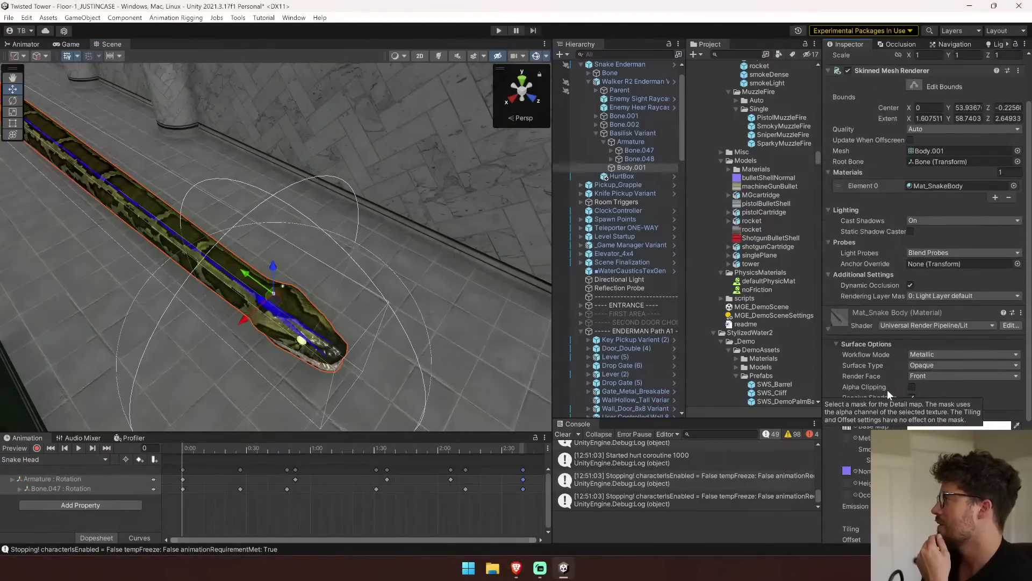
click(940, 185)
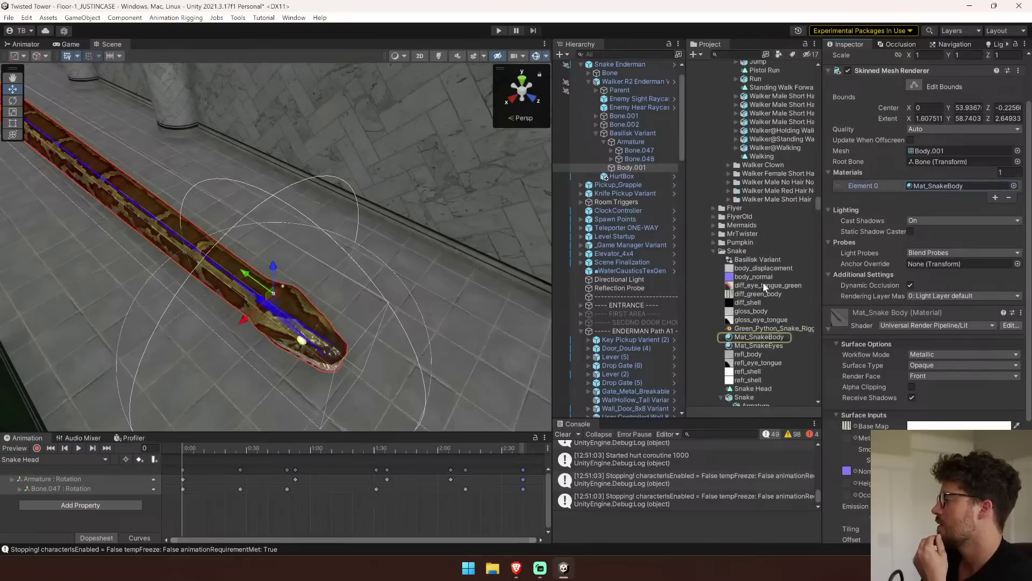
Turn off emission on the Mat_SnakeEyes material and enable scene lighting in the Scene view.
click(759, 346)
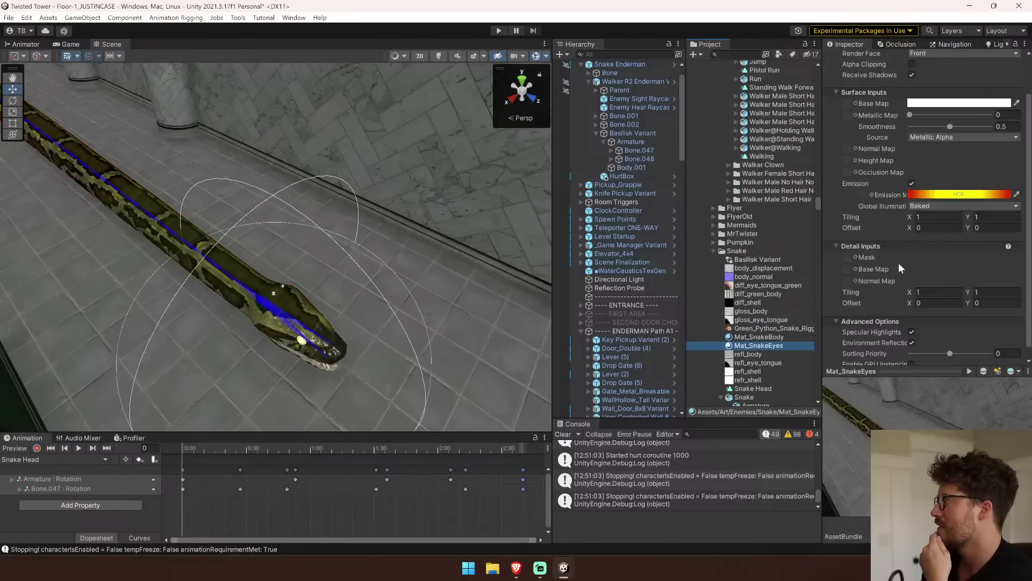
click(912, 184)
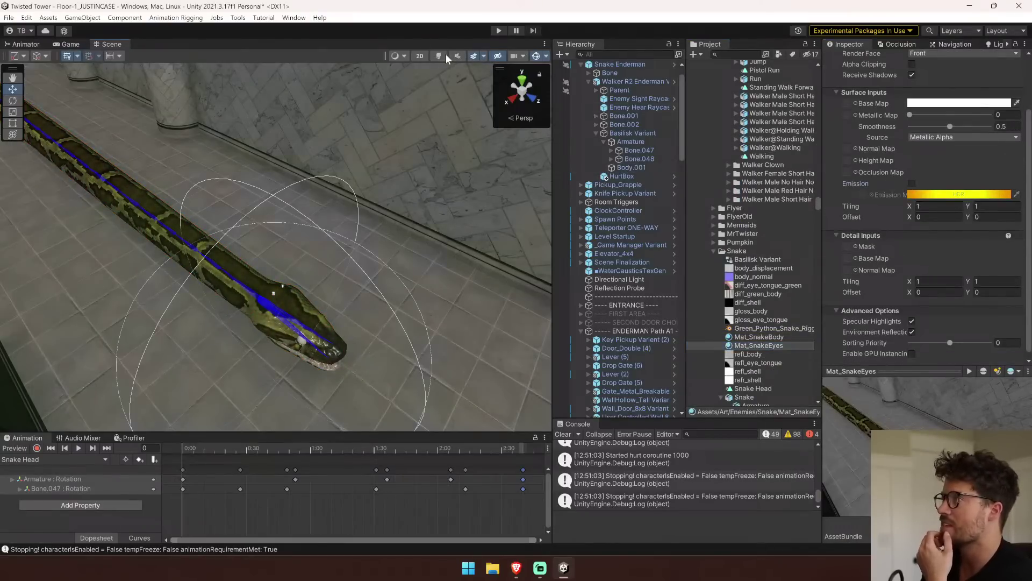
click(439, 56)
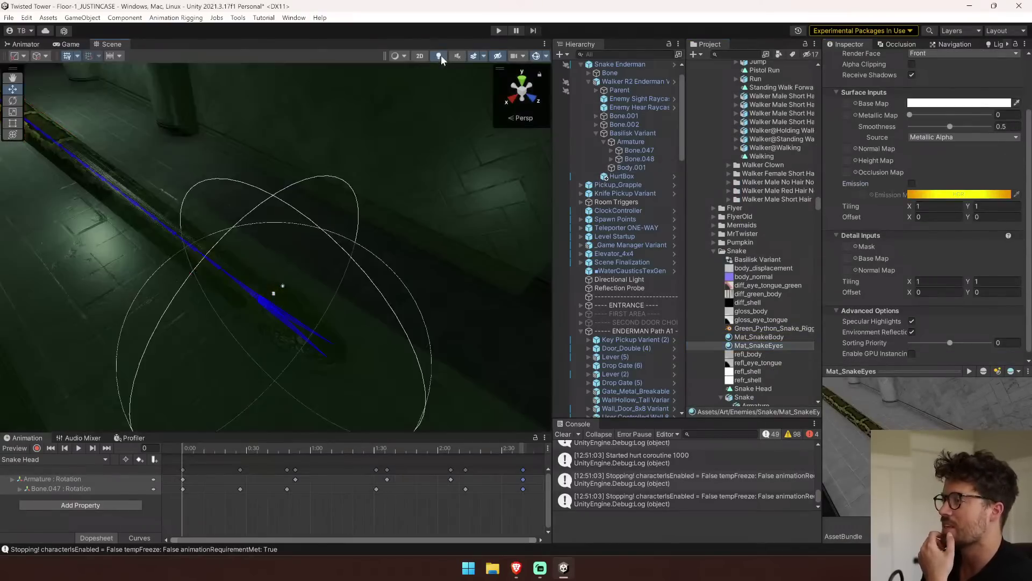
Start play mode, check the snake in the Scene, and switch on the player's flashlight in the Game view.
click(498, 31)
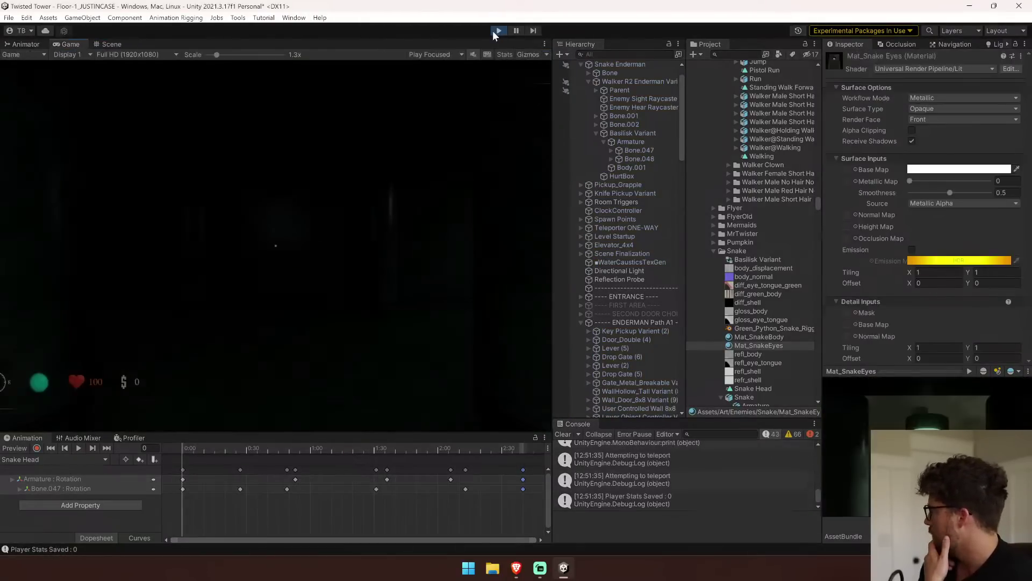
click(107, 45)
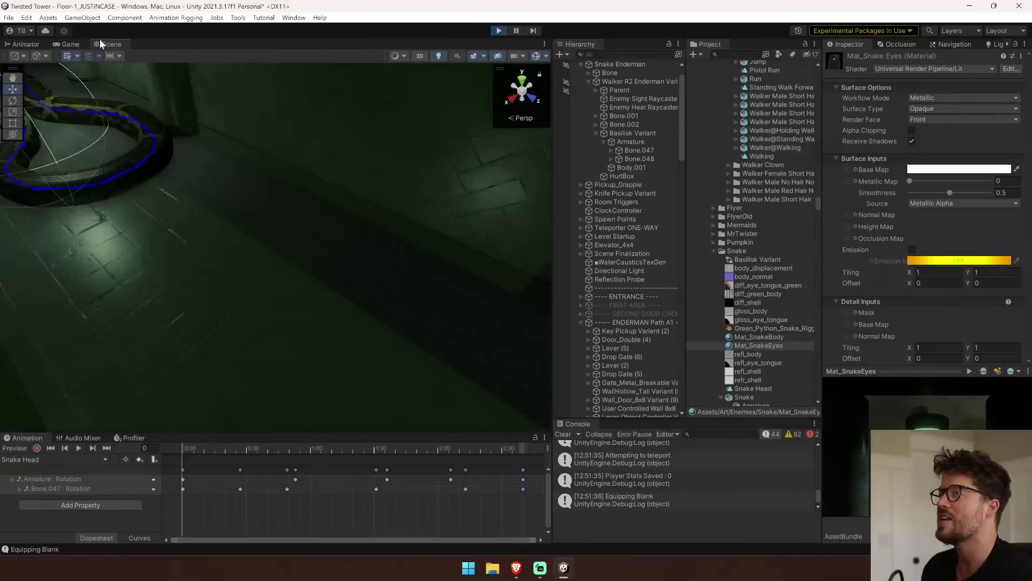
click(69, 44)
key(f)
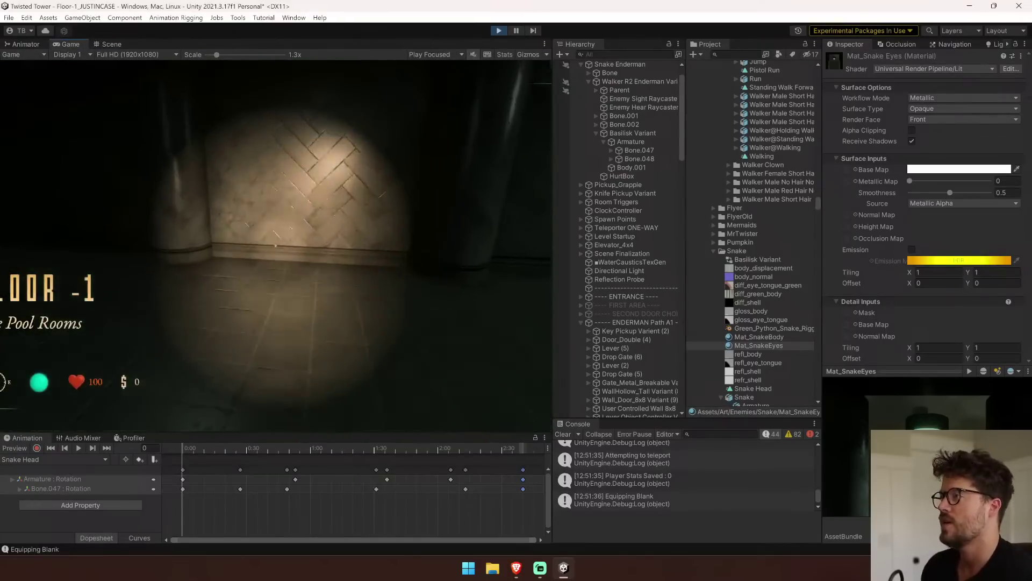
Walk the player through the corridors and along the snake's body up to its head, and stop play mode.
key(shift+w)
key(shift+w)
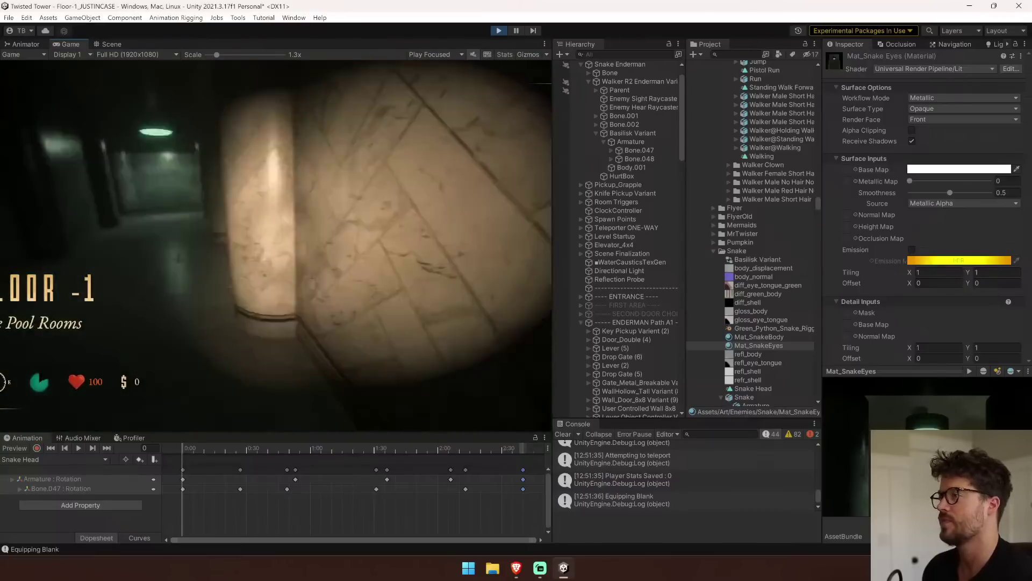
key(shift+w)
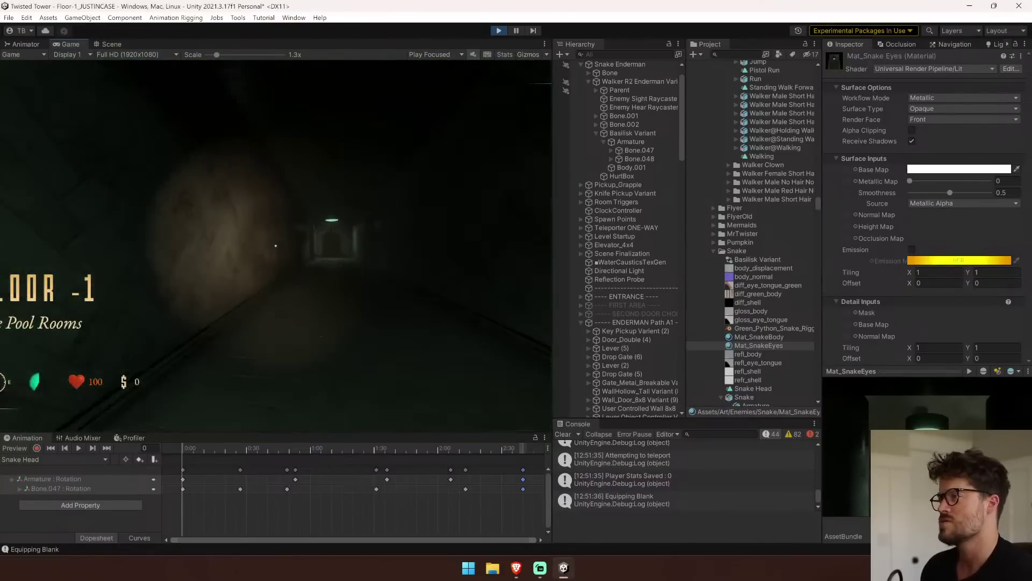
key(w)
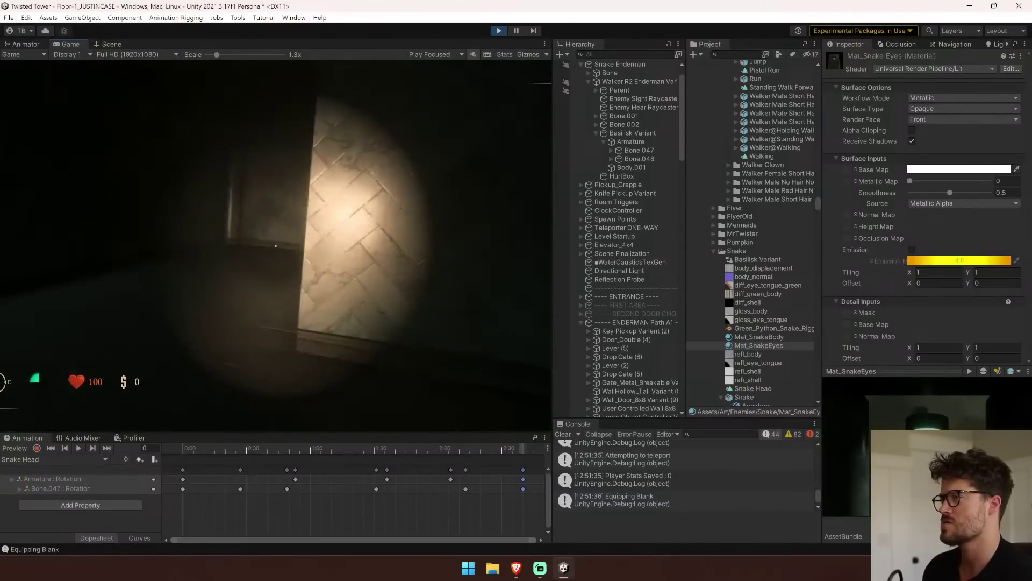
key(w)
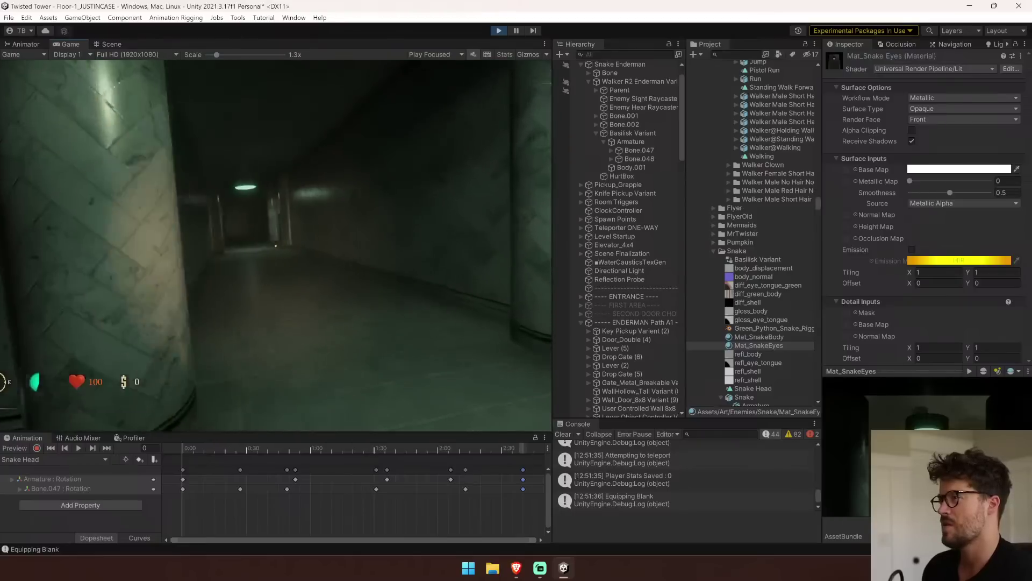
key(w)
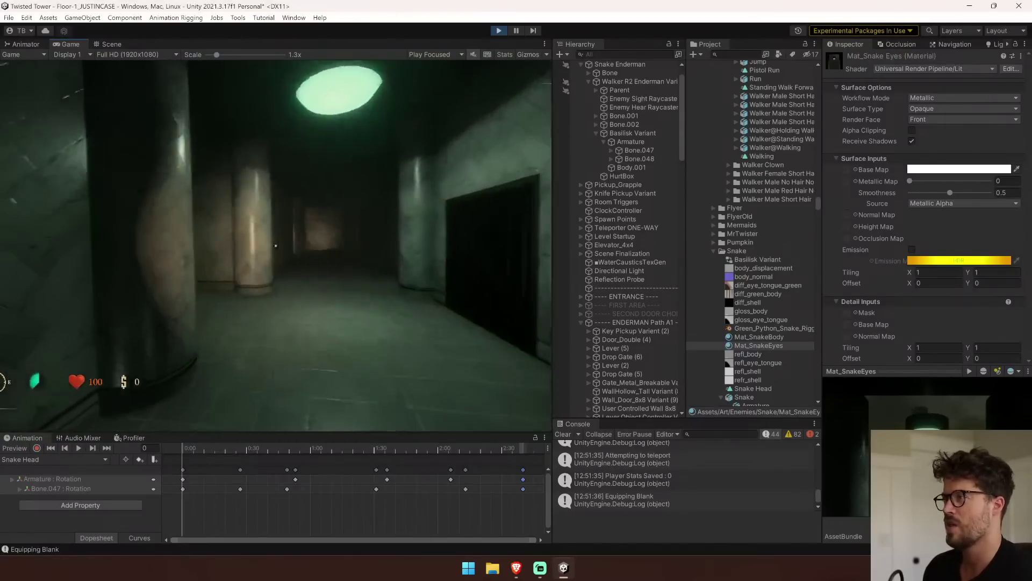
key(w)
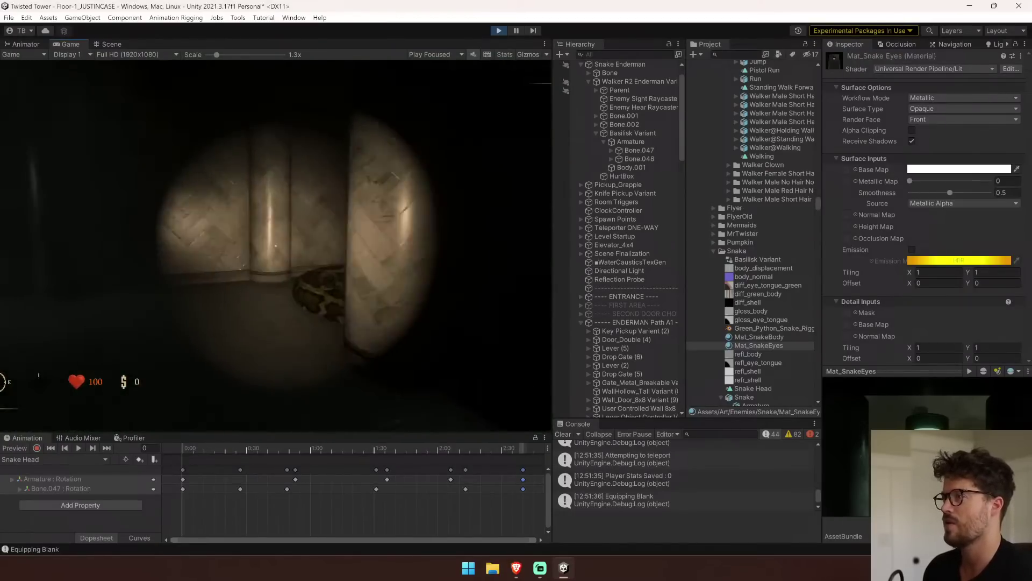
key(w)
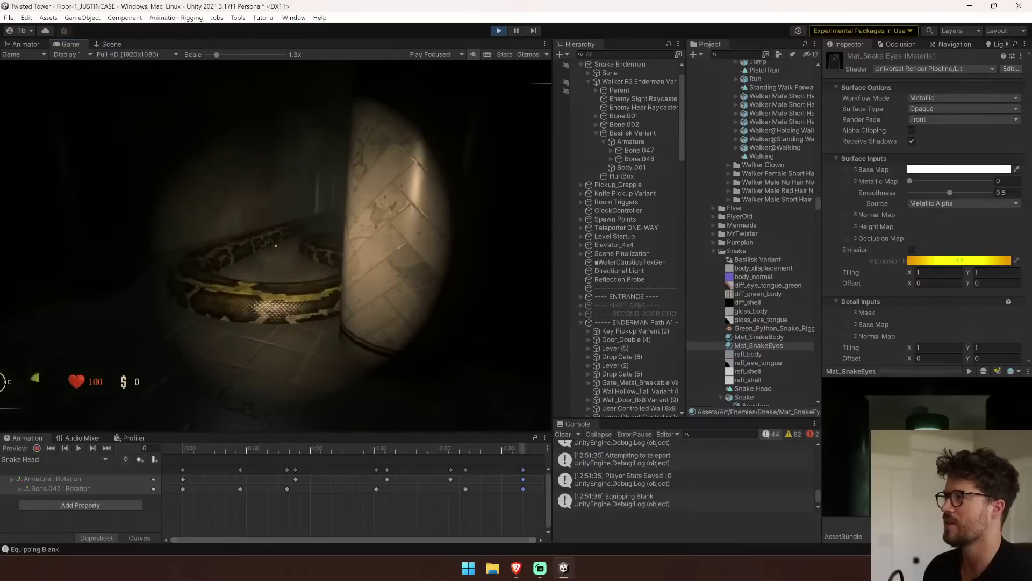
key(w)
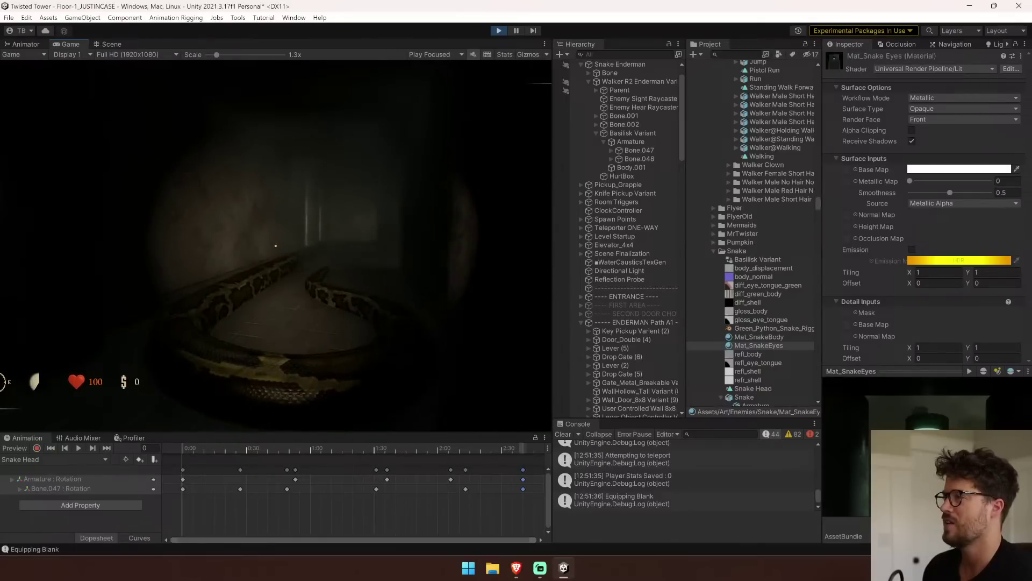
key(w)
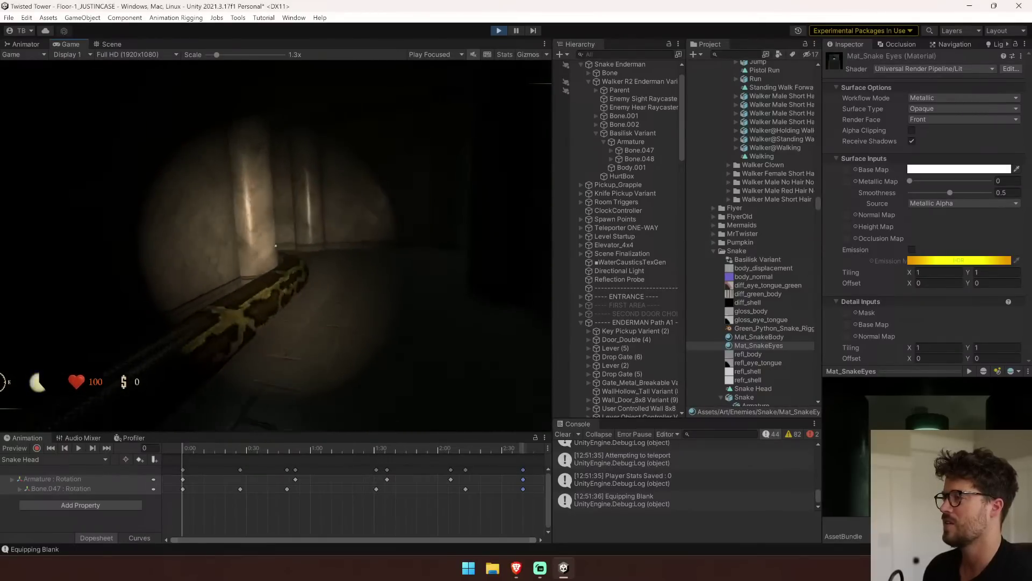
key(w)
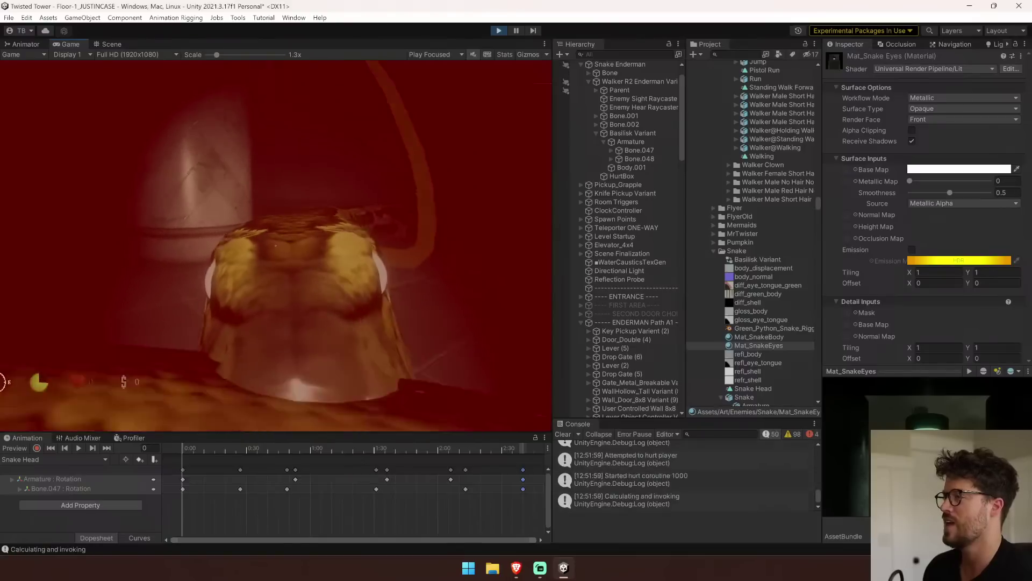
key(ctrl+p)
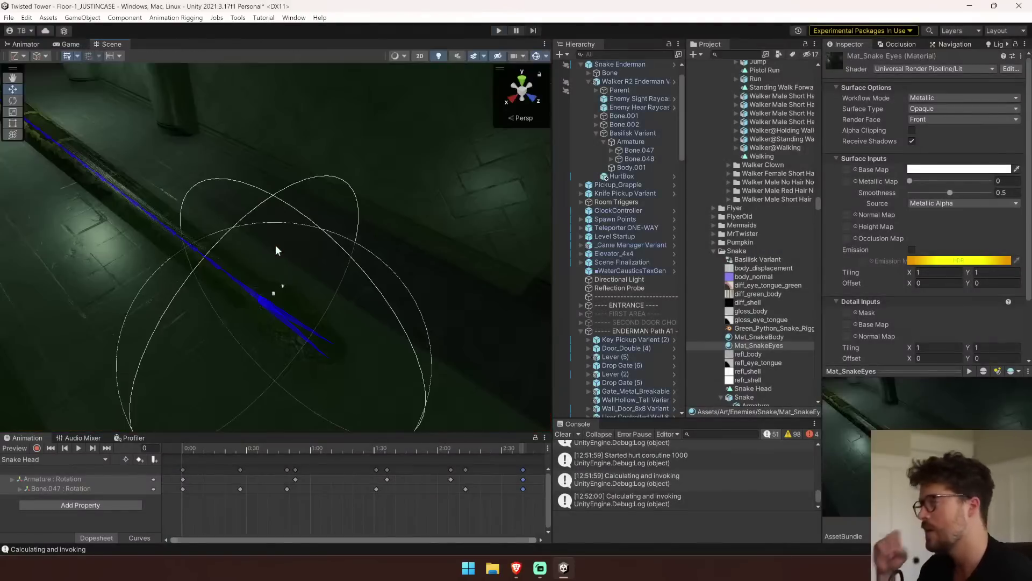
Clear the console, frame the snake head's Bone.047 from the side, and turn off the Scene view effects.
click(563, 435)
click(282, 321)
key(f)
alt+drag(359, 361, 438, 127)
click(474, 56)
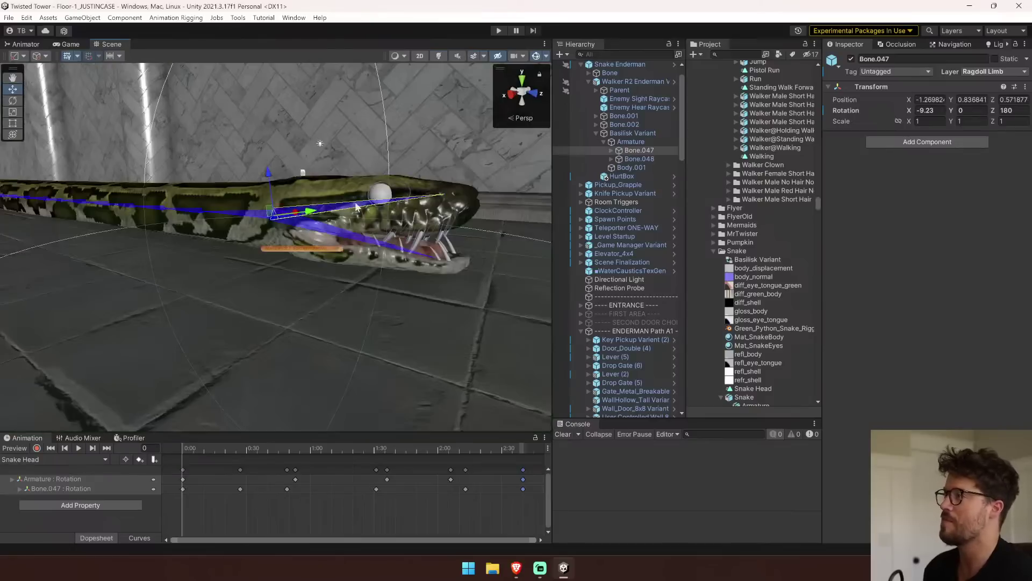
Start recording on the Snake Head clip and rotate Bone.047 at the first two keyframes to open the mouth wider.
click(61, 459)
click(36, 470)
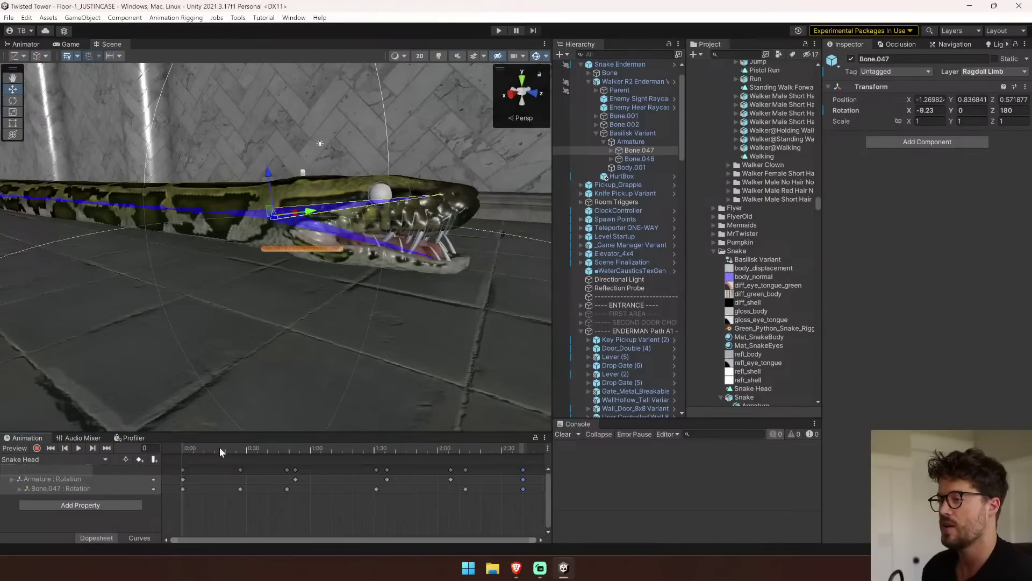
click(15, 447)
click(36, 448)
click(12, 100)
drag(300, 192, 295, 172)
click(93, 448)
drag(315, 206, 280, 226)
click(93, 448)
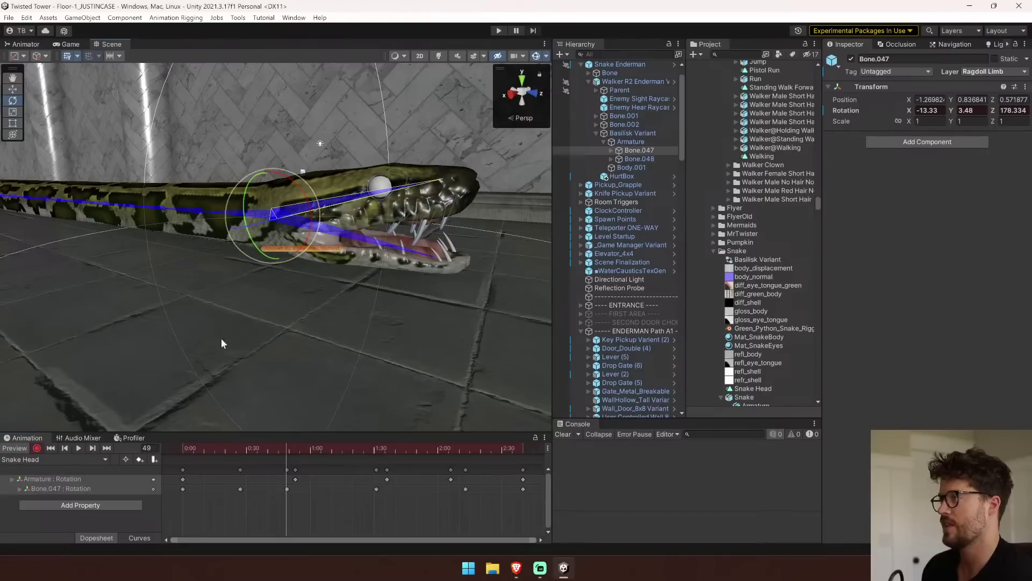
Adjust Bone.047's rotation at further keyframes of the recording, raising the upper jaw at frame 126.
click(93, 448)
mouse_move(295, 183)
mouse_down()
mouse_move(287, 172)
mouse_move(306, 185)
mouse_up()
click(93, 448)
click(94, 447)
click(95, 448)
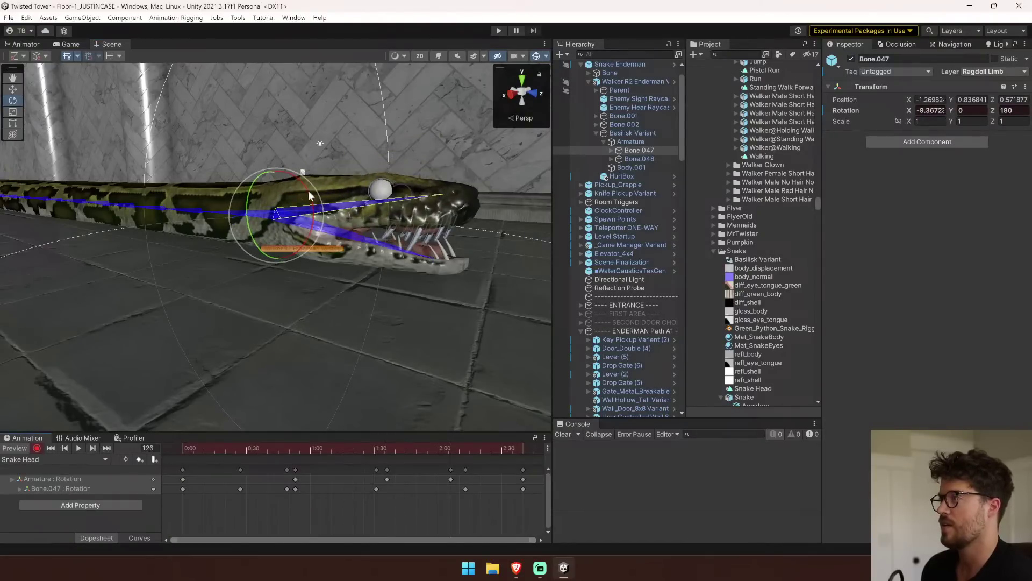
drag(308, 199, 303, 180)
click(93, 448)
click(93, 448)
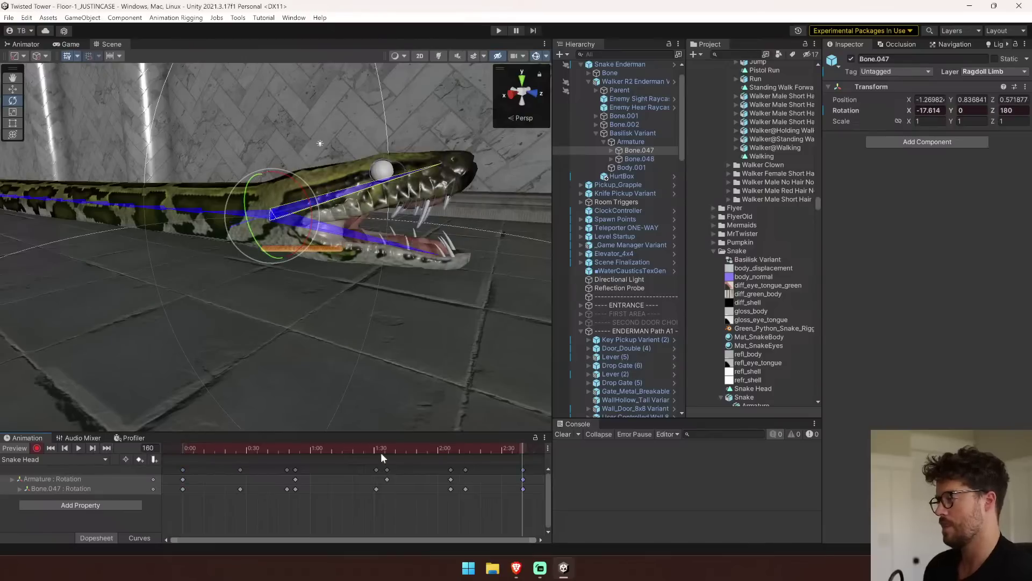
Play back the Snake Head animation and view the snake from the front.
click(65, 448)
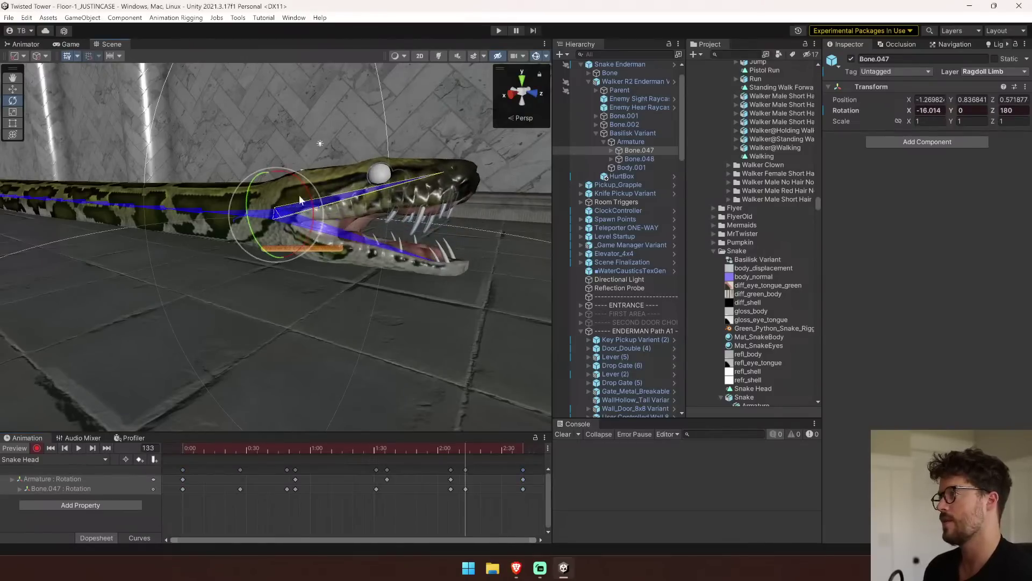
click(78, 448)
alt+drag(258, 323, 247, 297)
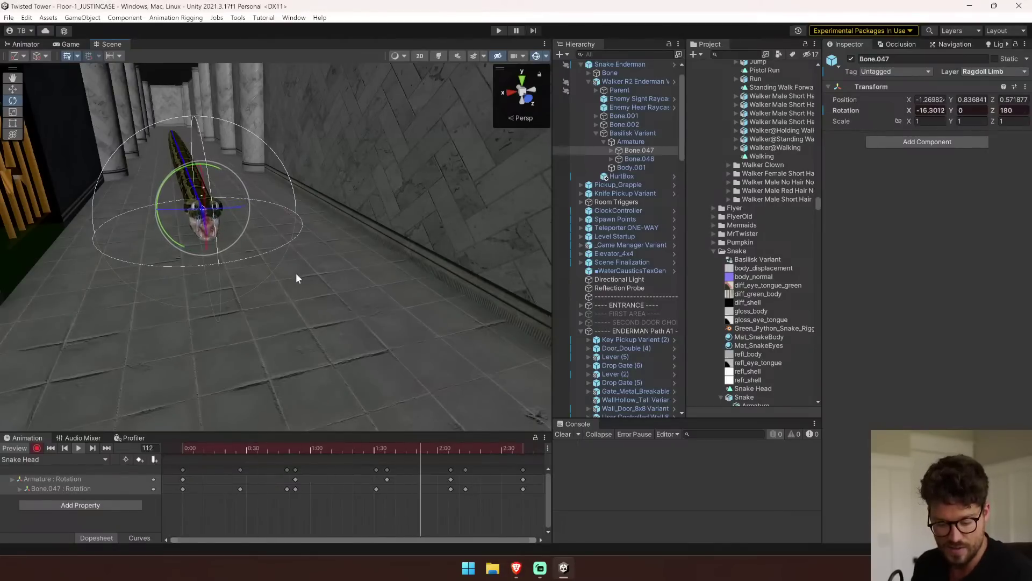
Make room for the full object names in the Hierarchy and select Enemy Sight Raycaster.
click(635, 116)
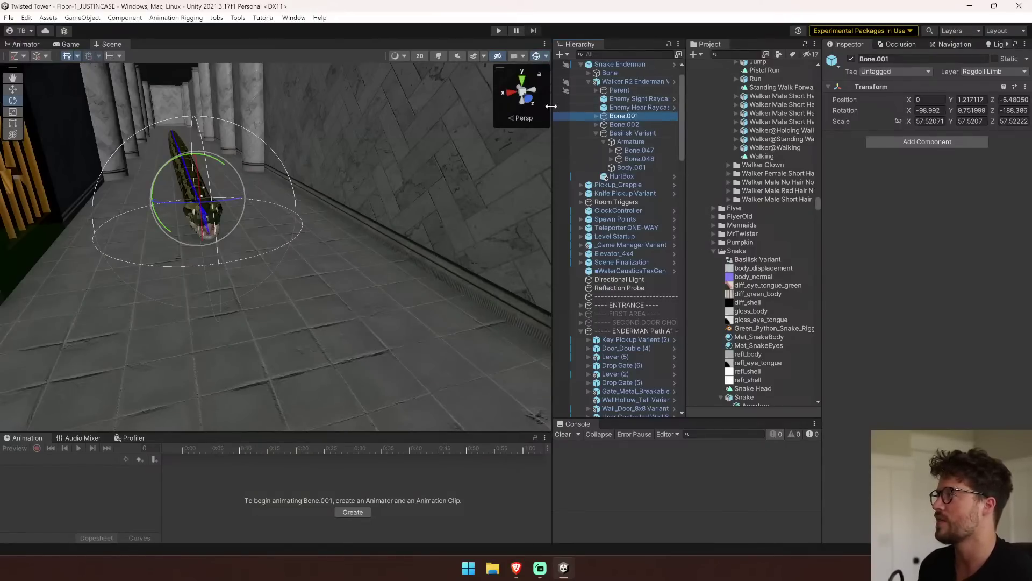
drag(552, 106, 450, 106)
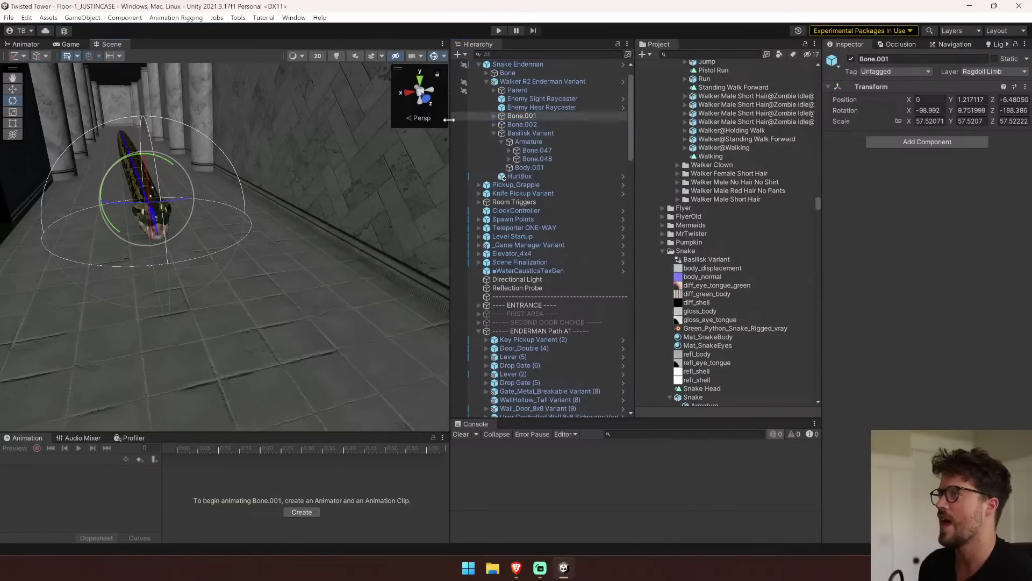
click(515, 100)
Open the project settings and compare the layer collision matrices for Physics 2D and Physics, including the EnemySenses layer.
click(10, 17)
click(32, 146)
click(325, 420)
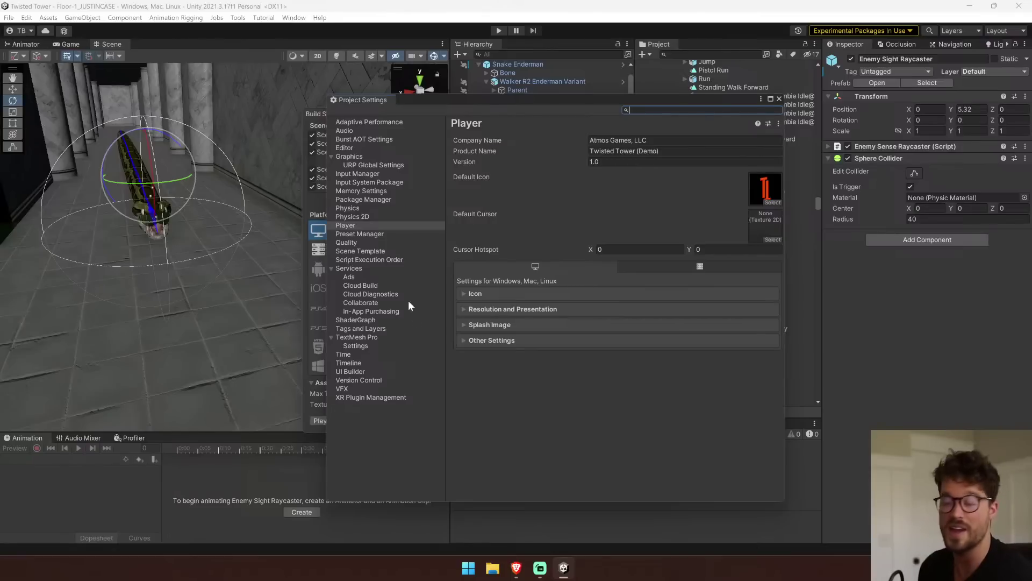
click(377, 209)
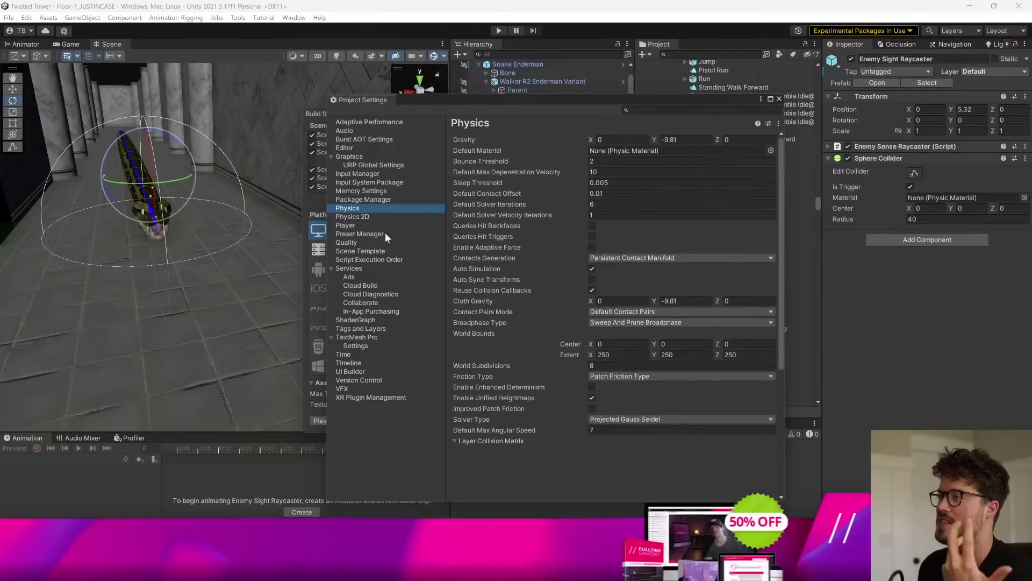
click(391, 217)
scroll(653, 394, down, 5)
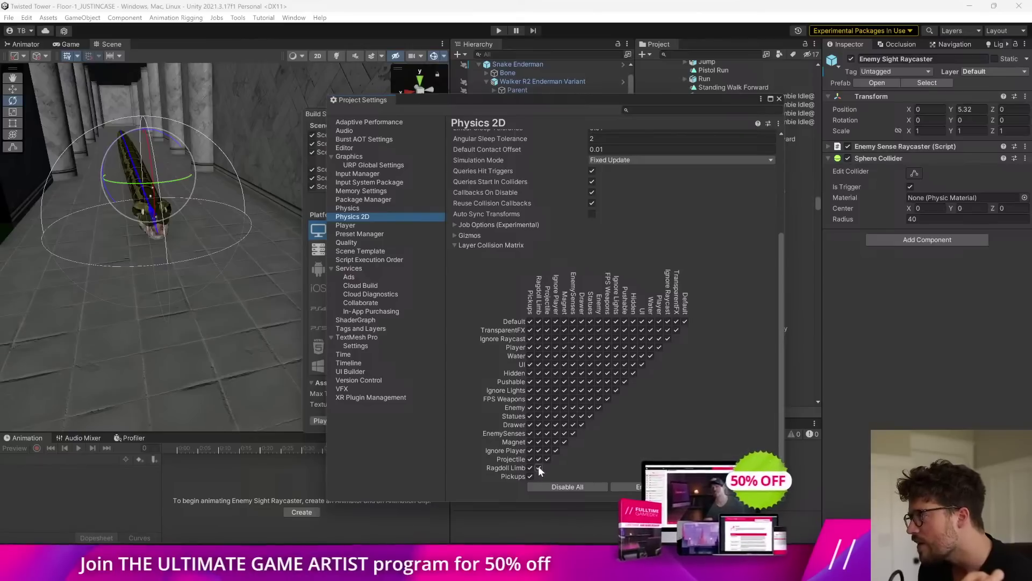
click(385, 209)
scroll(578, 372, down, 3)
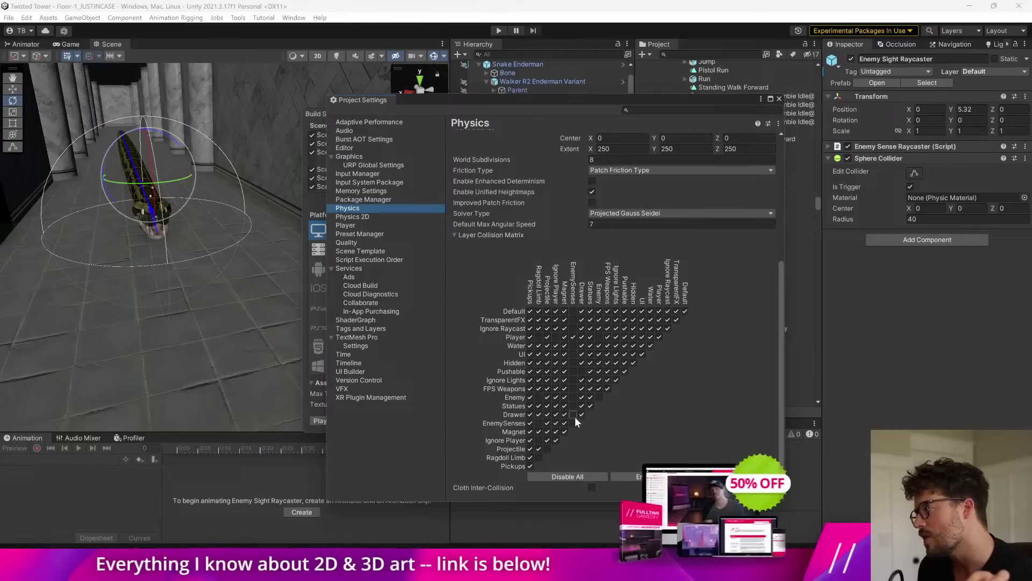
Close the project settings and expand the complete bone chain under Snake Enderman in the hierarchy.
click(779, 99)
click(641, 113)
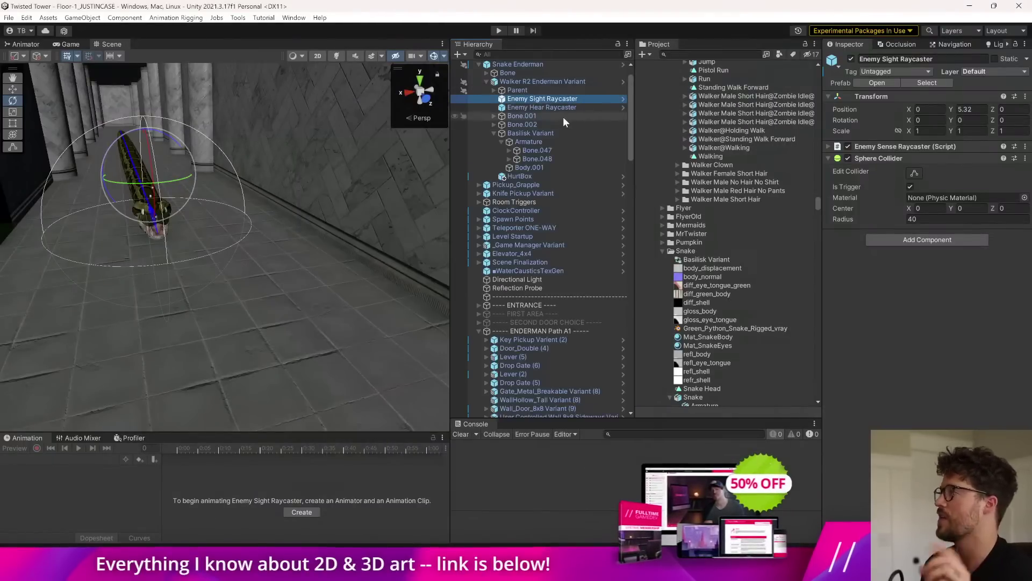
click(494, 124)
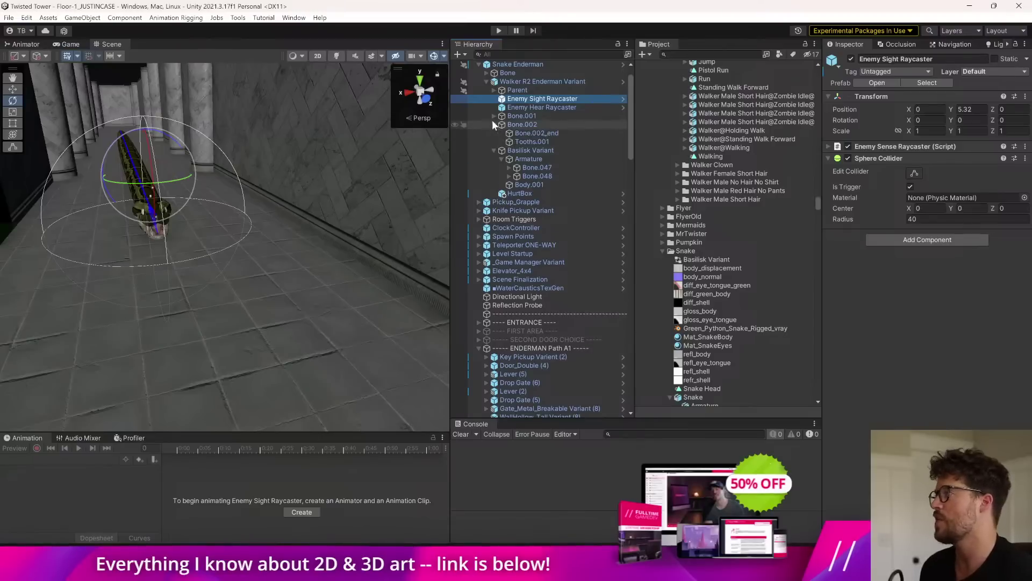
alt+click(486, 72)
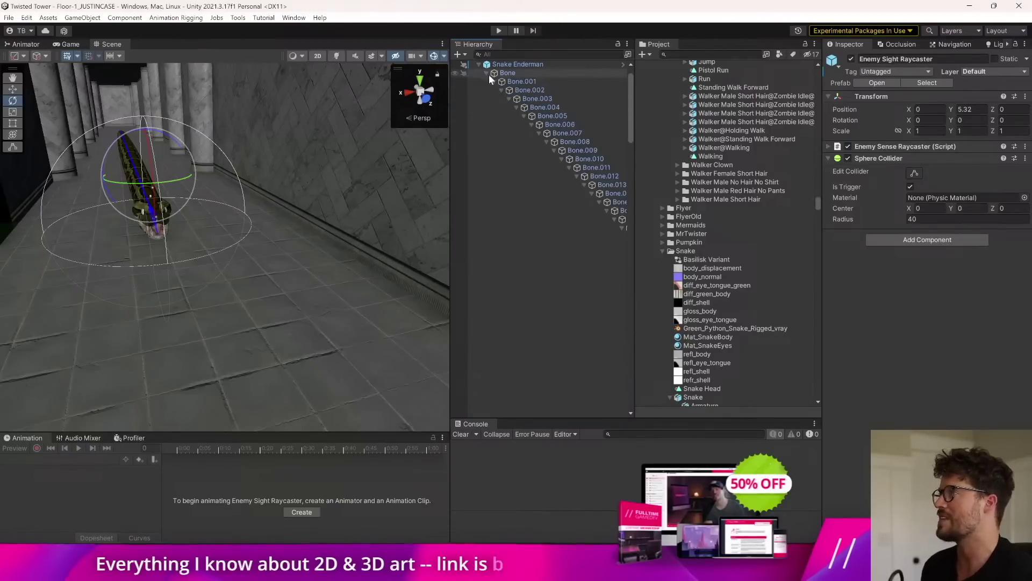
Assign the EnemySenses layer to all snake bones from Bone through Bone.051_end, including their children.
click(521, 81)
drag(450, 112, 267, 112)
click(379, 74)
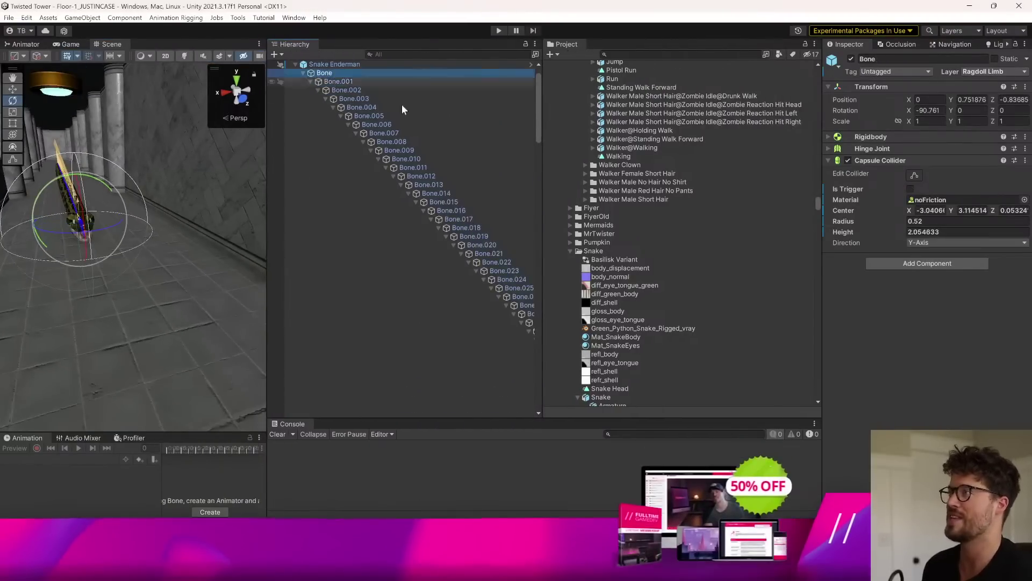
drag(539, 308, 768, 308)
scroll(652, 320, down, 5)
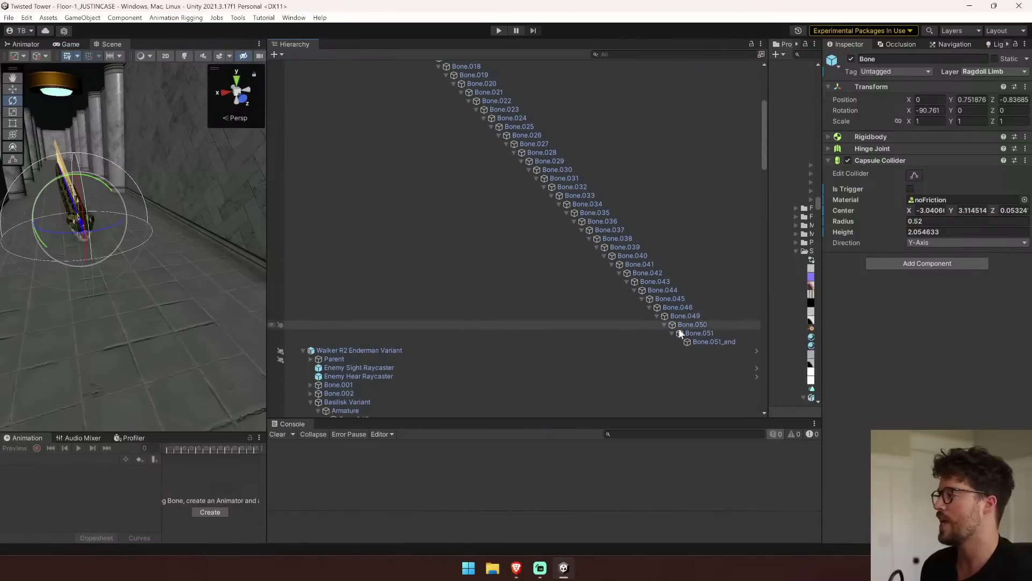
shift+click(713, 341)
click(1009, 71)
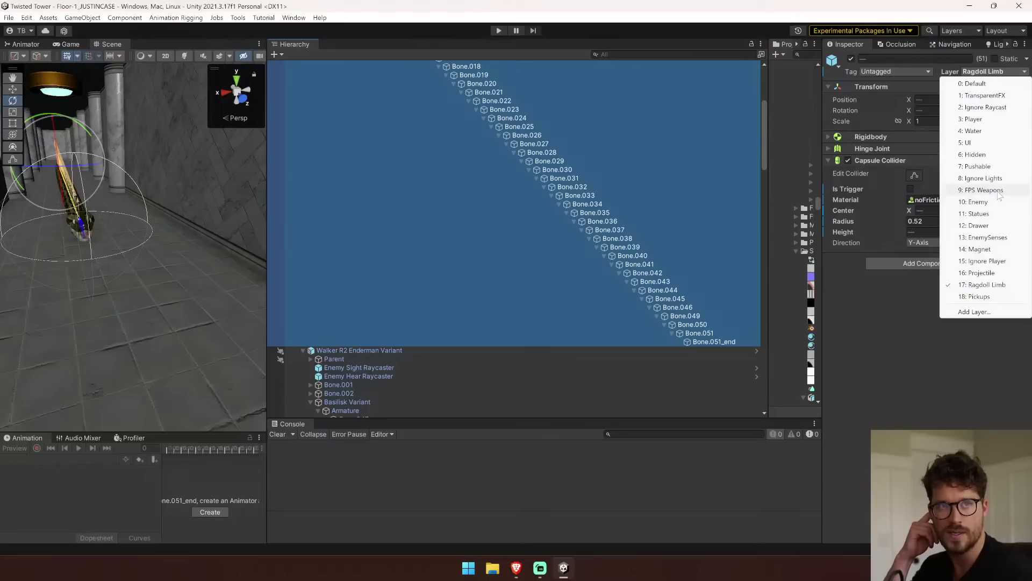
click(979, 238)
click(477, 297)
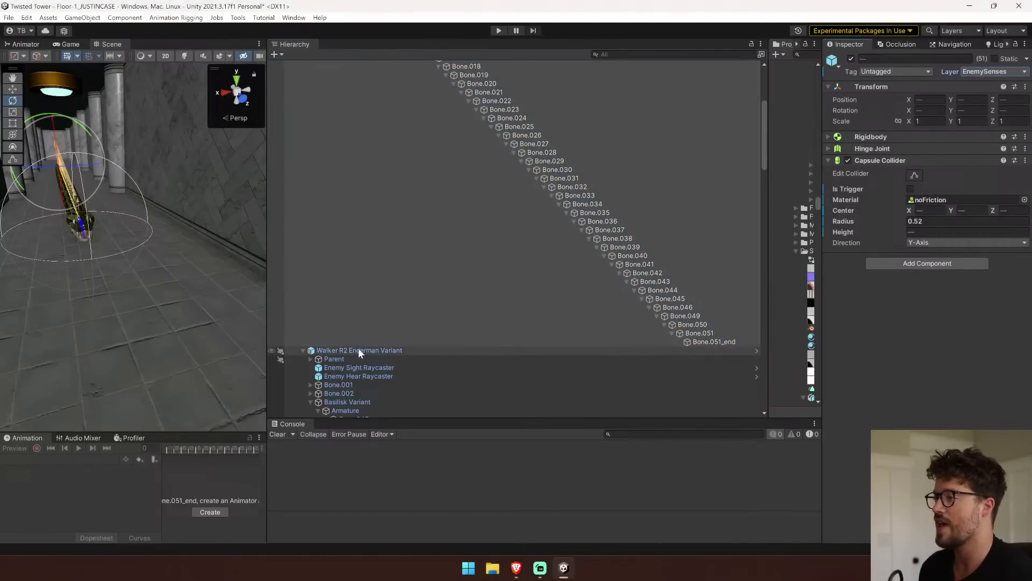
Assign the EnemySenses layer to the Walker R2 Enderman Variant and all of its child objects.
scroll(359, 347, down, 3)
click(370, 338)
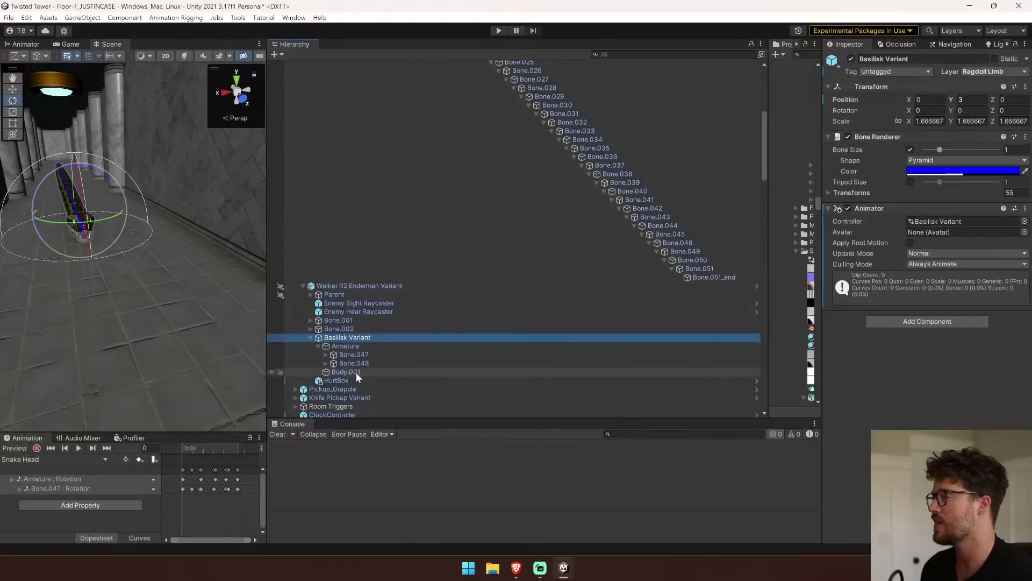
click(360, 285)
click(1023, 71)
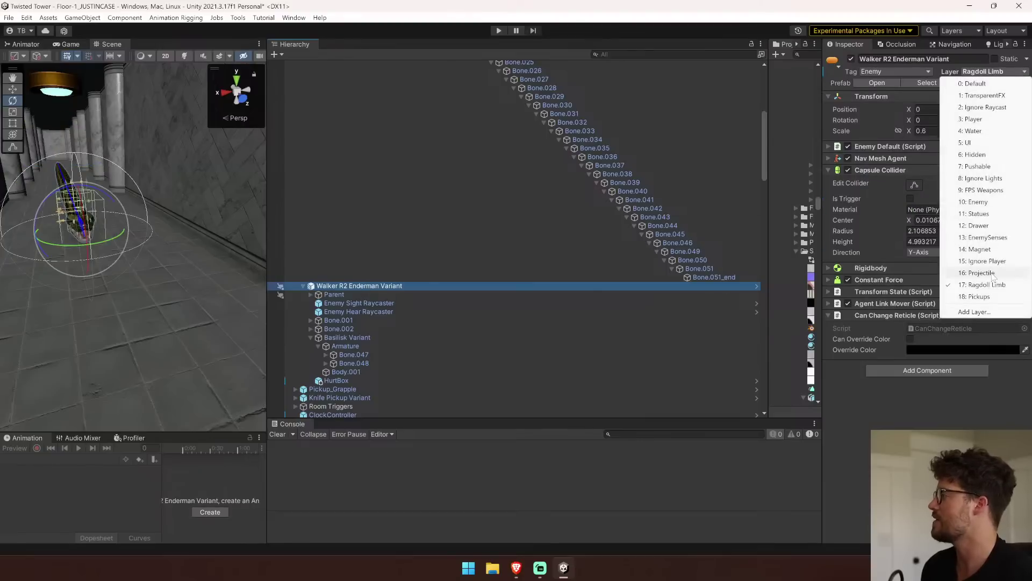
click(987, 237)
click(535, 296)
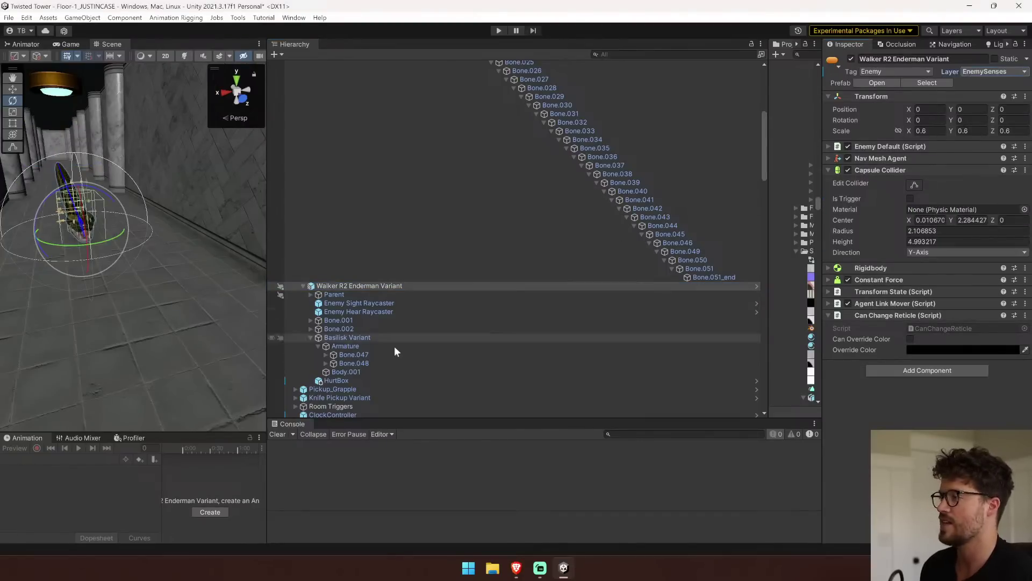
Set the layer of HurtBox, Enemy Sight Raycaster and Enemy Hear Raycaster to Default.
click(370, 381)
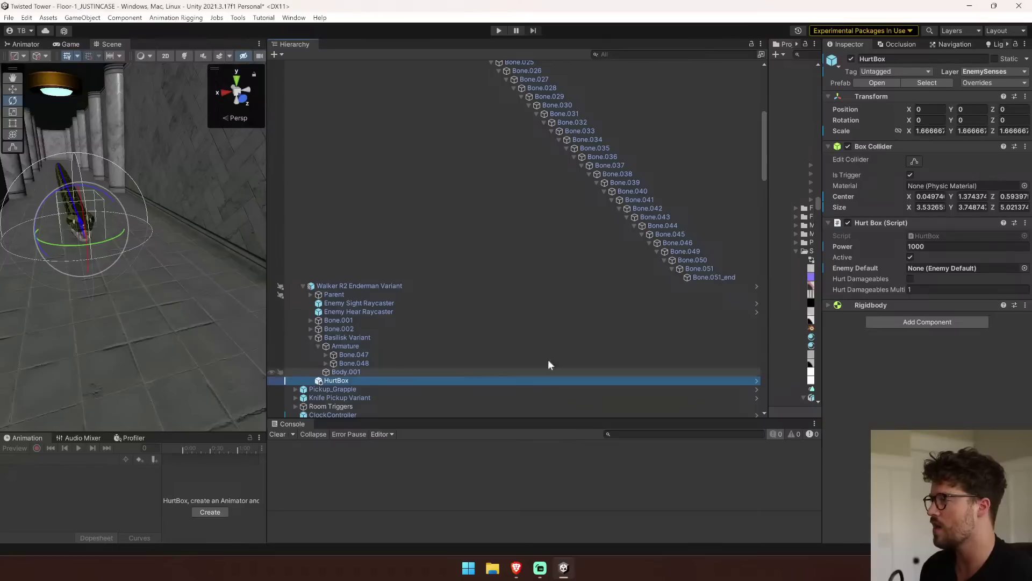
ctrl+click(441, 305)
ctrl+click(446, 312)
click(1003, 72)
click(970, 83)
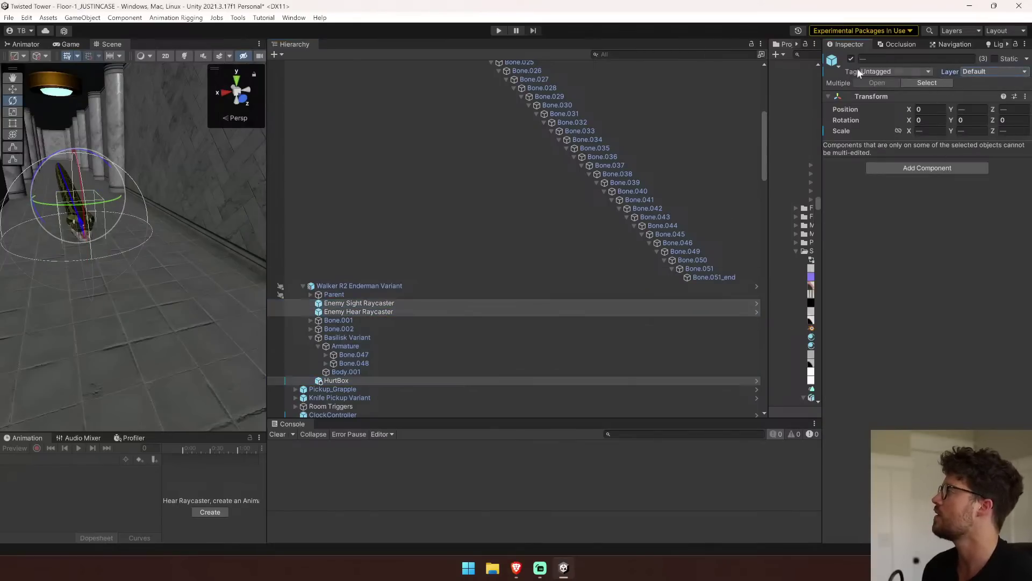
Put the Enemy Sight Raycaster and Enemy Hear Raycaster back on the EnemySenses layer.
click(414, 305)
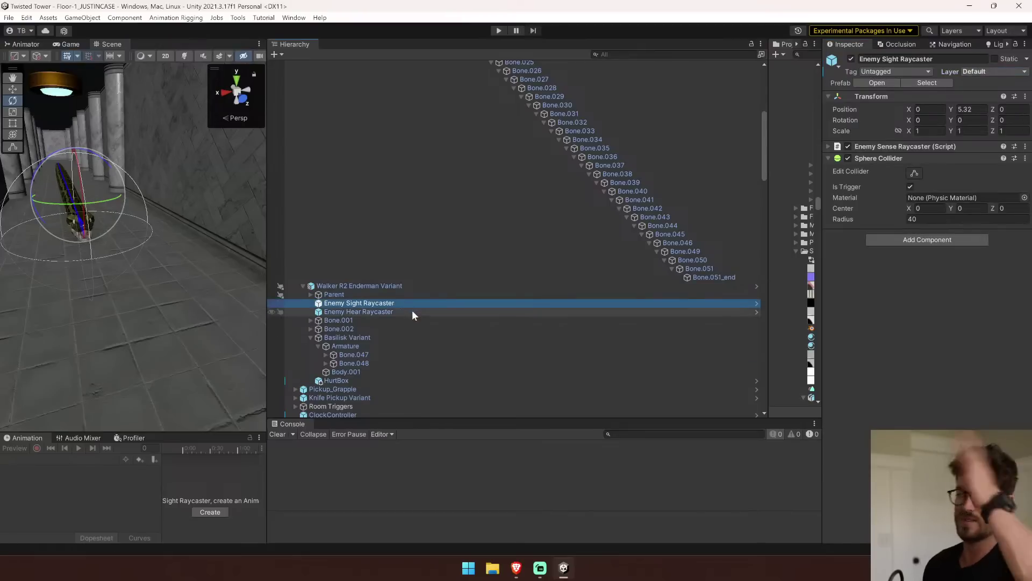
ctrl+click(414, 313)
click(994, 71)
click(988, 237)
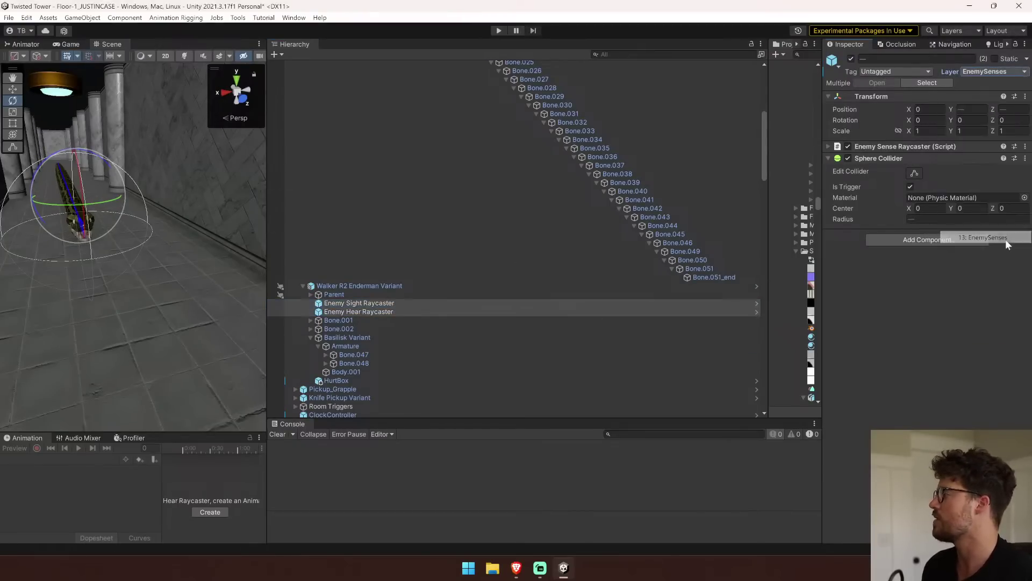
Run the game, examine how the snake moves through the level in the scene view, and stop play mode.
click(498, 30)
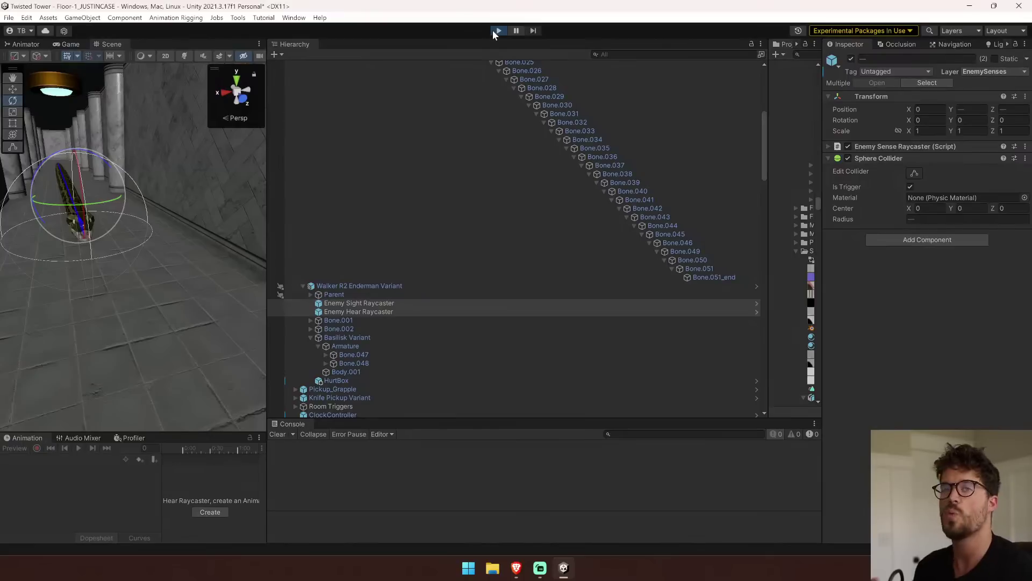
drag(266, 128, 596, 136)
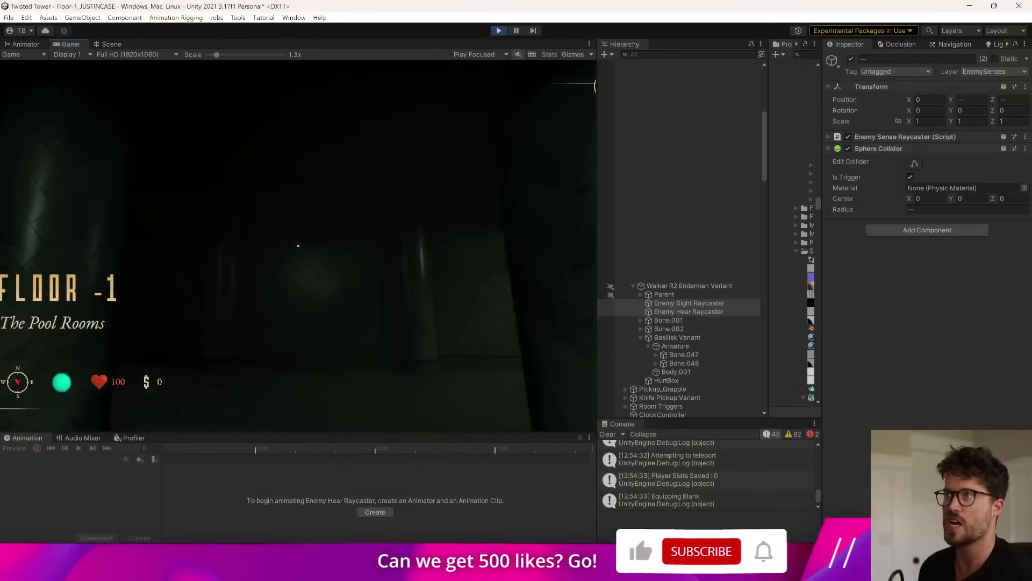
click(111, 44)
right_drag(218, 194, 100, 245)
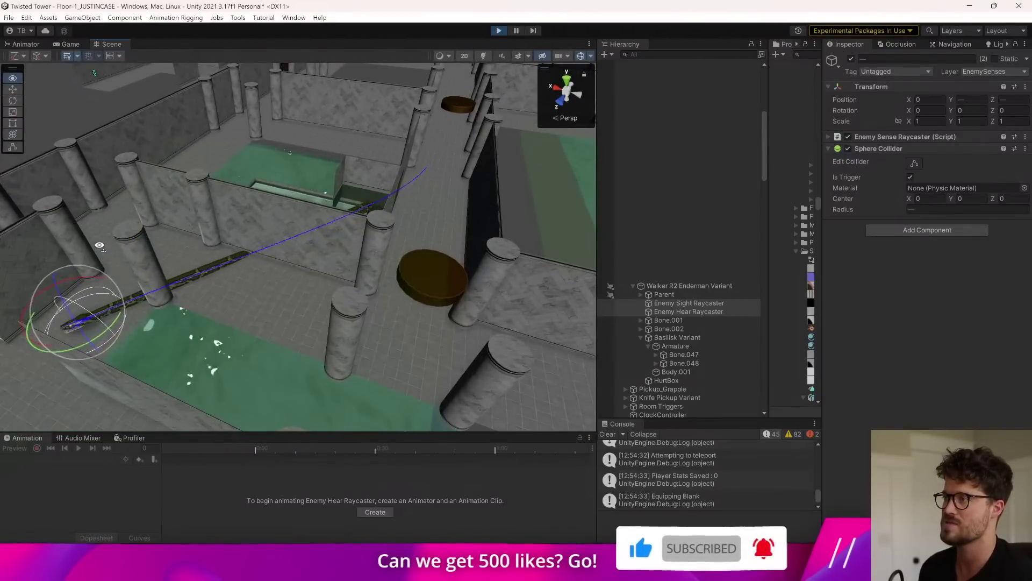
click(499, 30)
Set all snake bones from Bone through Bone.051_end to the Default layer, including their children.
drag(594, 186, 182, 212)
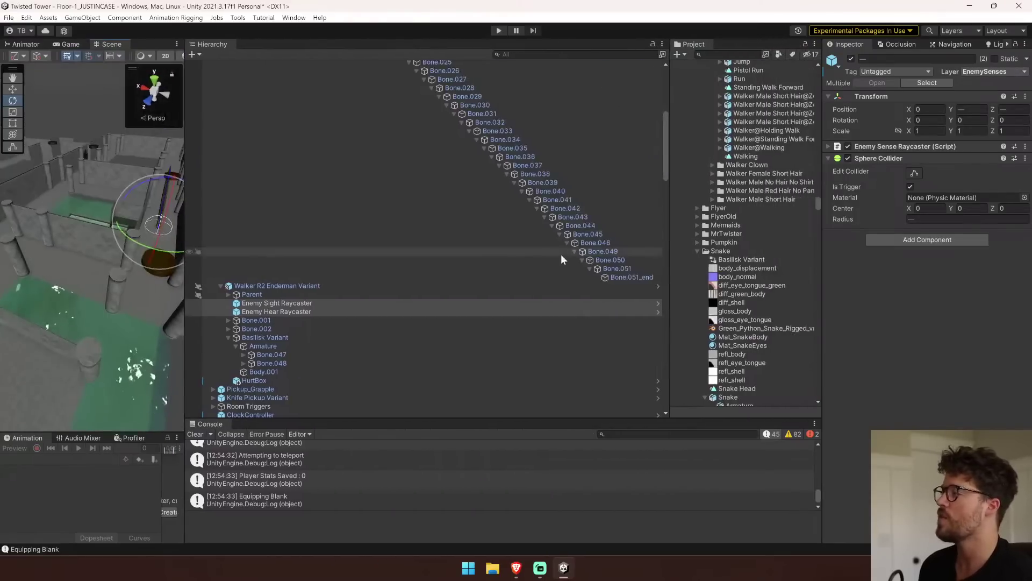
click(624, 278)
scroll(430, 208, up, 10)
shift+click(273, 102)
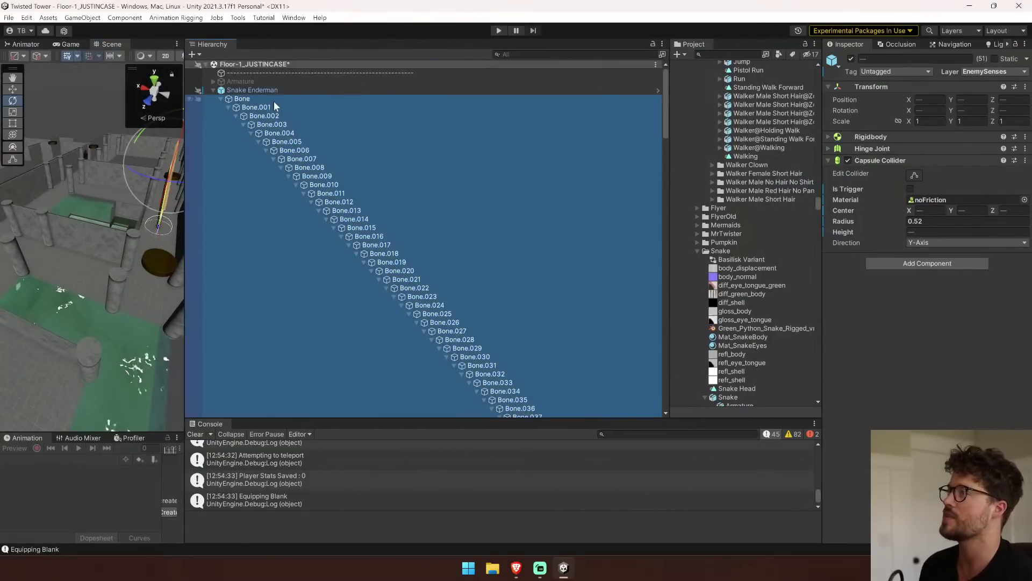
click(995, 71)
click(962, 82)
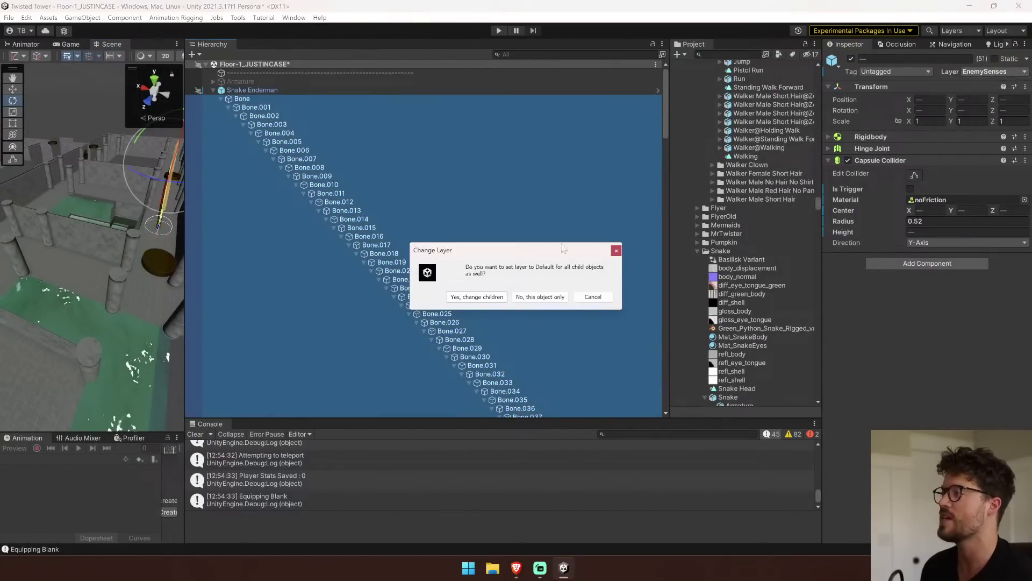
click(475, 299)
Assign the Ragdoll Limb layer to Bone and Bone.001 of the snake, applying it to their children as well.
shift+click(252, 106)
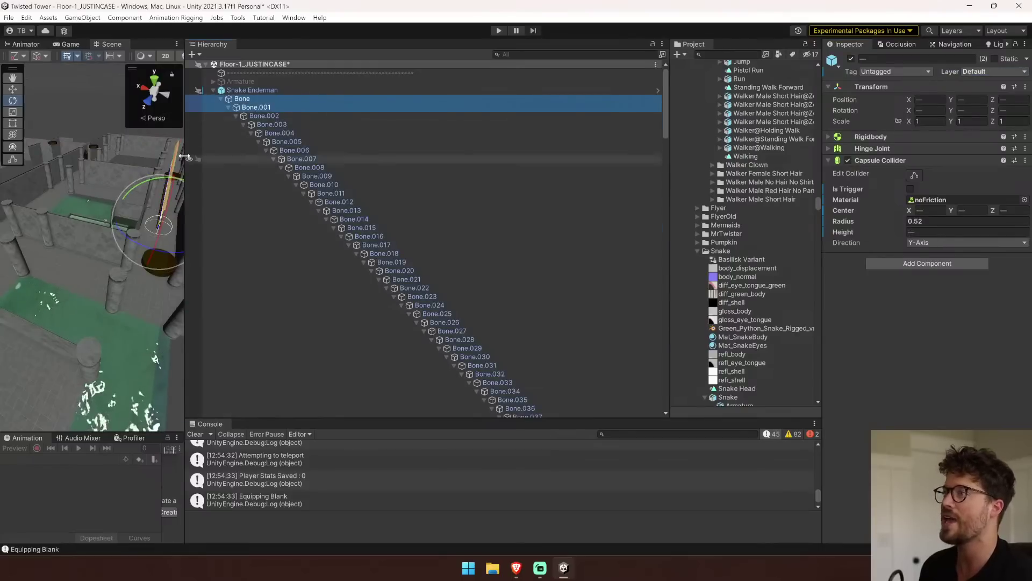
drag(185, 177, 440, 186)
key(f)
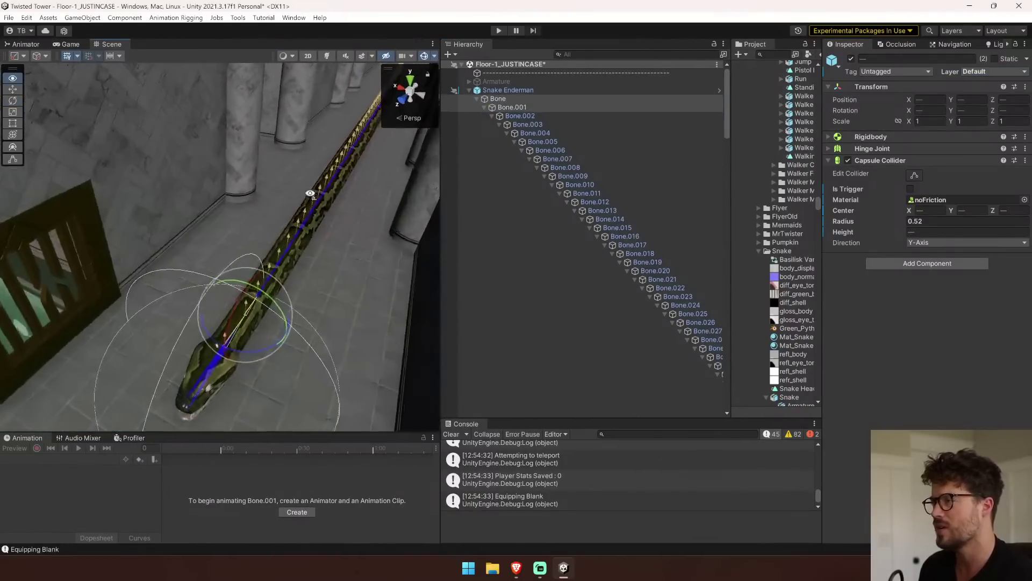
click(994, 72)
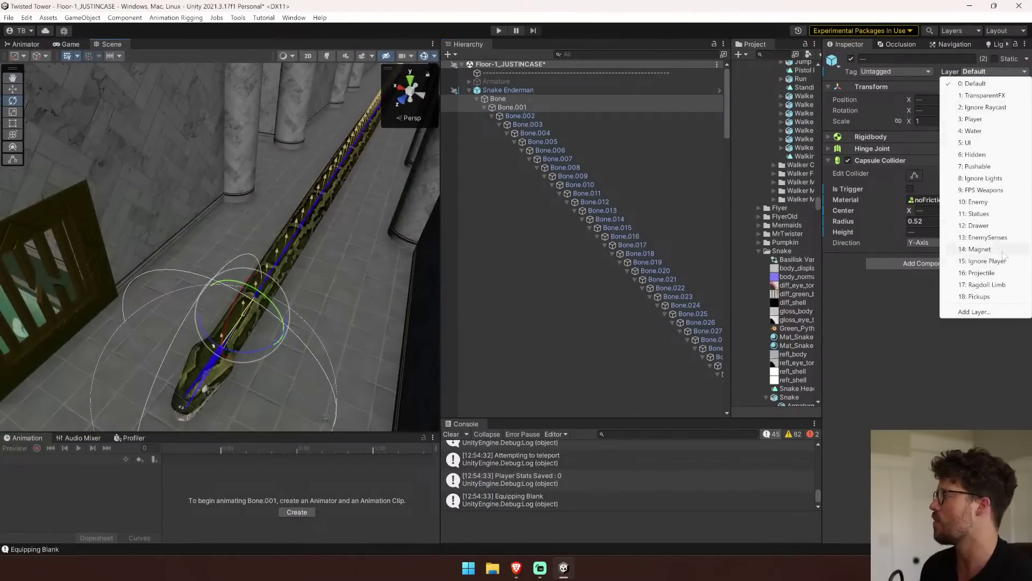
click(987, 285)
click(478, 298)
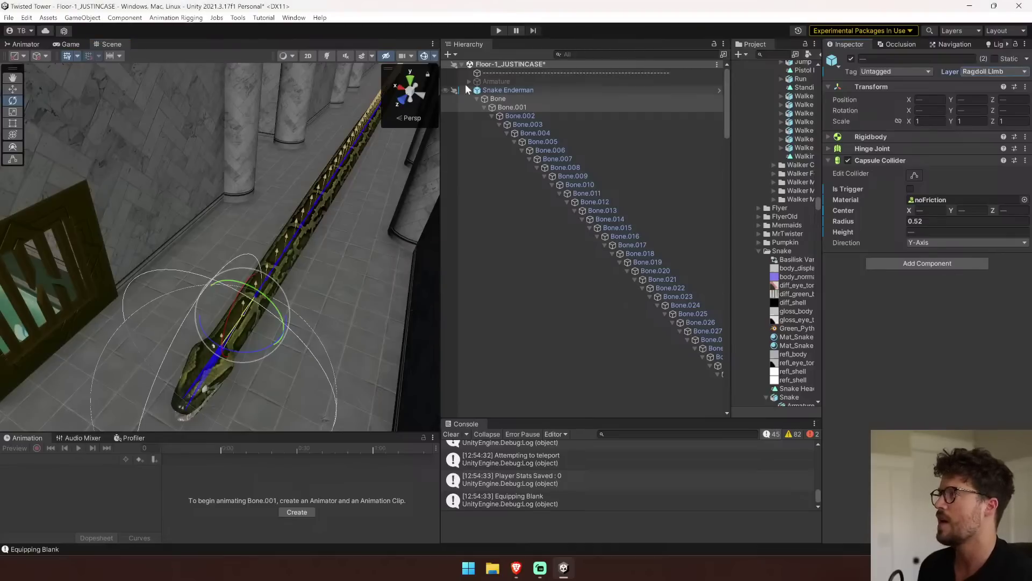
click(520, 116)
click(1011, 72)
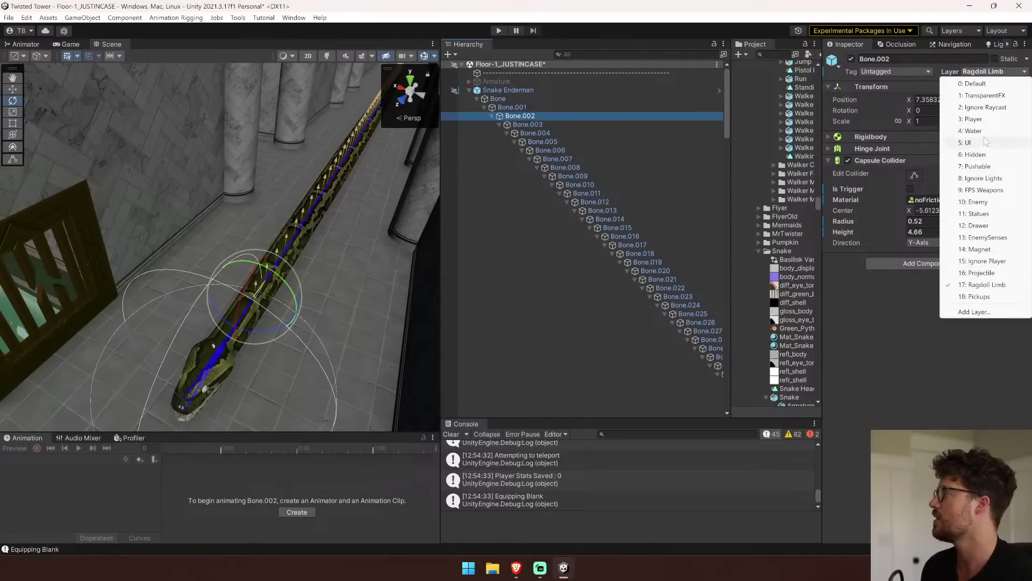
click(971, 83)
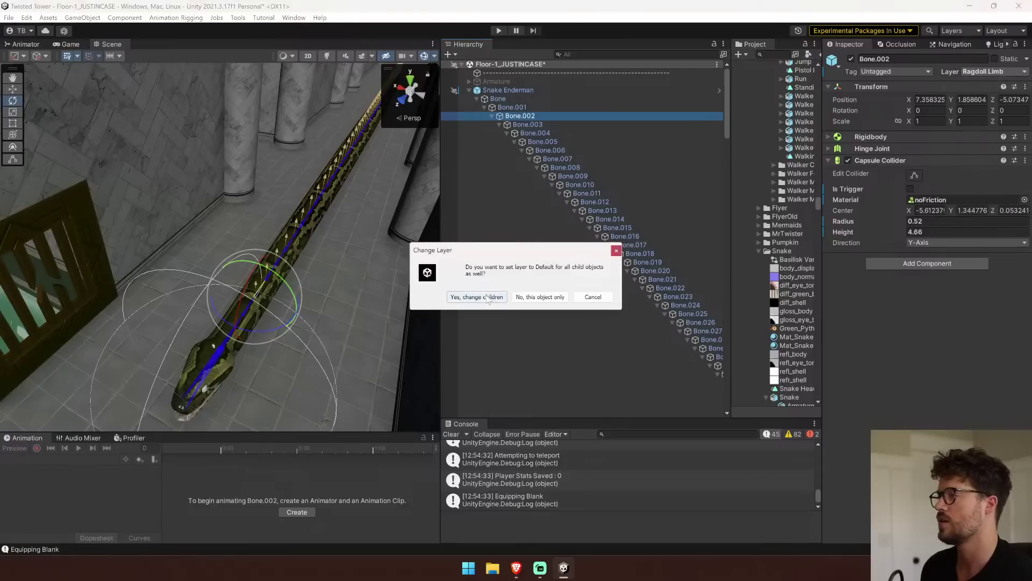
click(593, 297)
Set Bone.003 of the snake and all of its child bones to the Default layer.
click(527, 123)
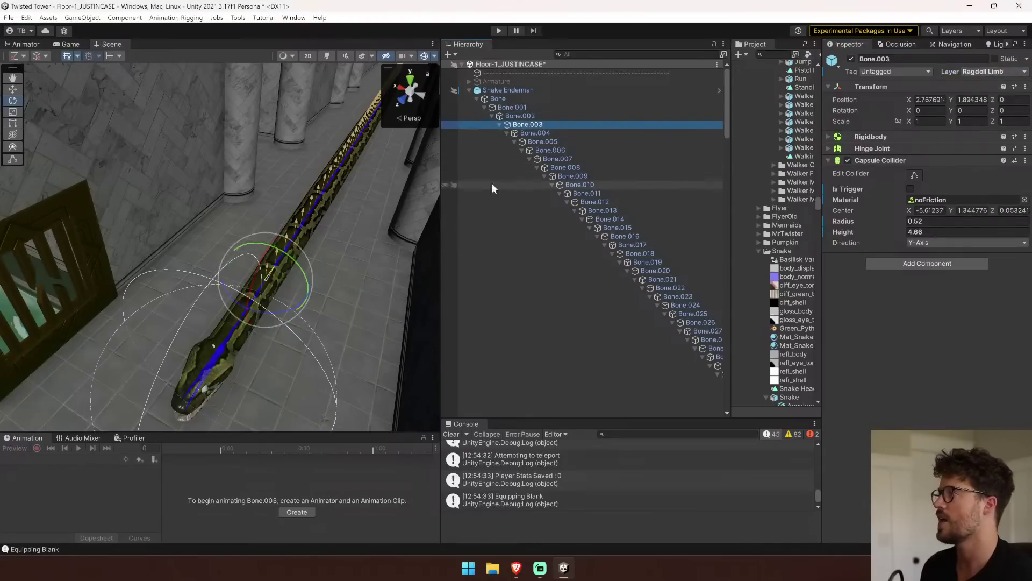
click(1011, 72)
click(971, 83)
click(476, 296)
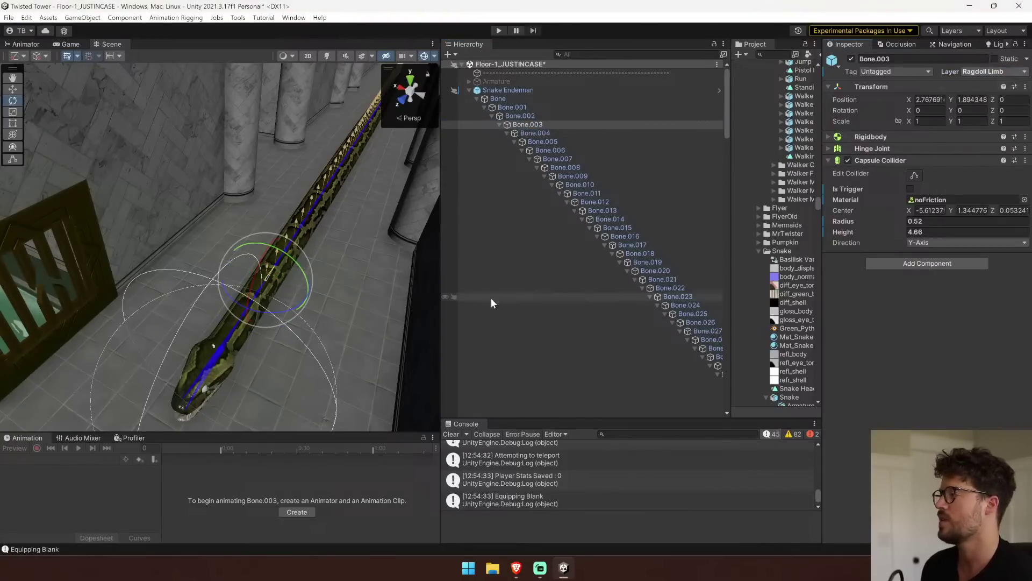
Collapse the snake's bone chain and select the Walker R2 Enderman Variant under Snake Enderman.
click(470, 89)
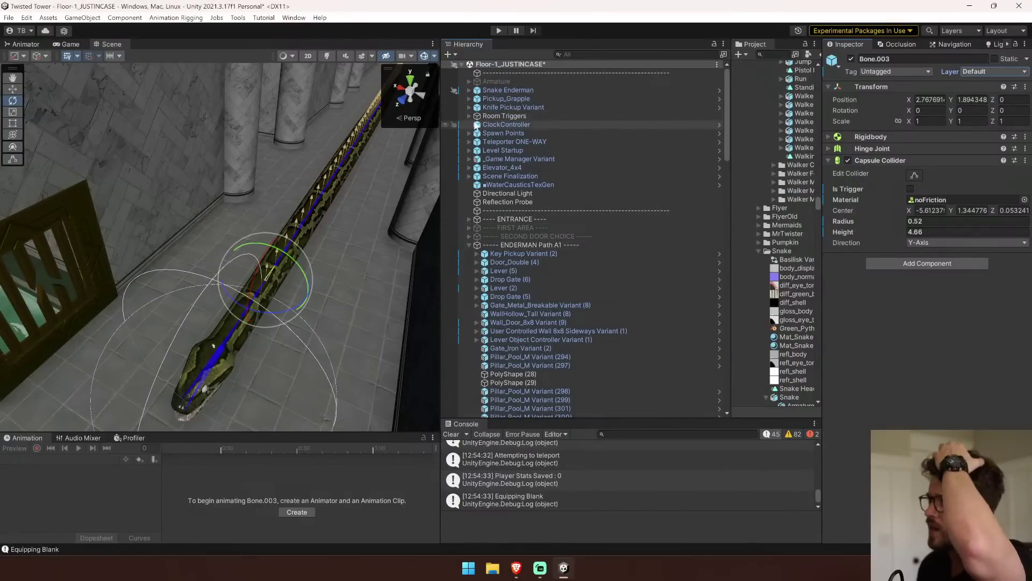
click(469, 90)
click(485, 107)
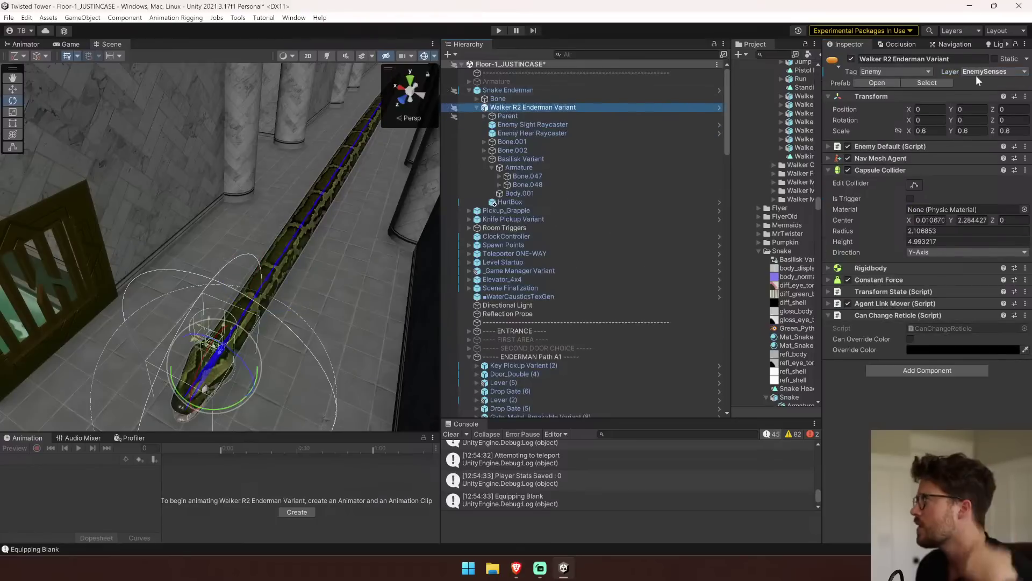
click(984, 71)
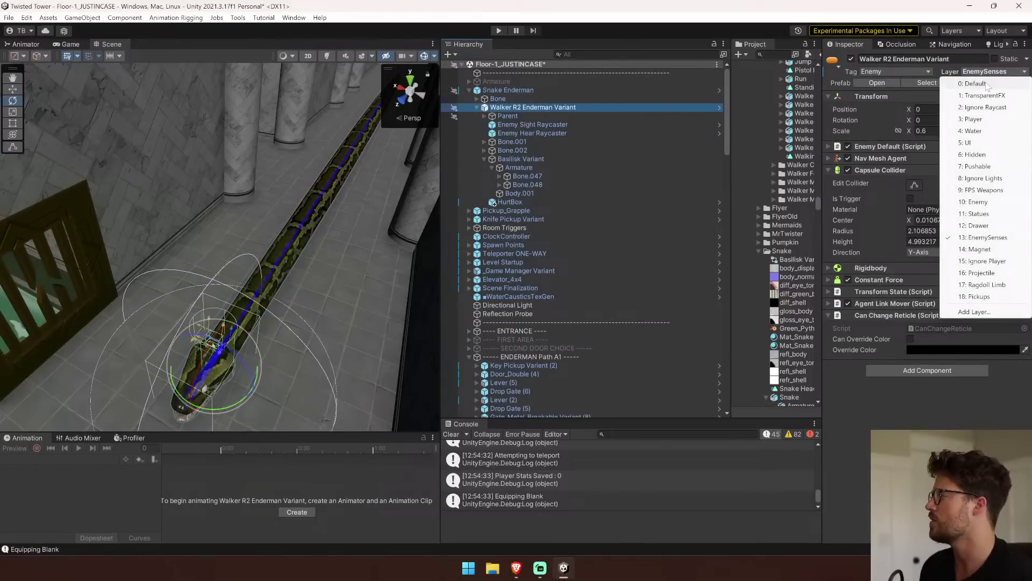
click(973, 202)
click(595, 295)
Assign the Ragdoll Limb layer to the Walker R2 Enderman Variant and all of its child objects.
click(1005, 73)
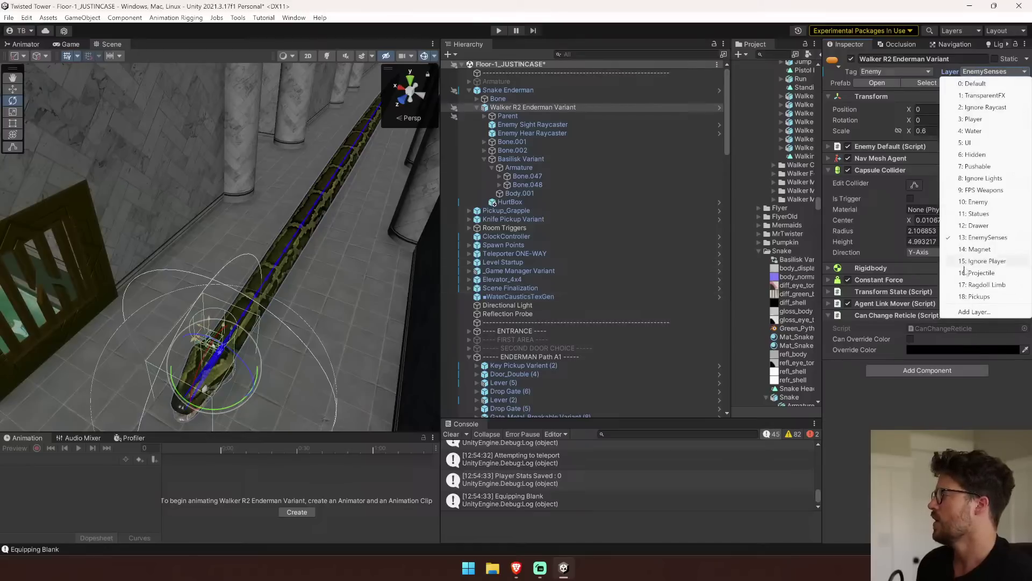
click(982, 285)
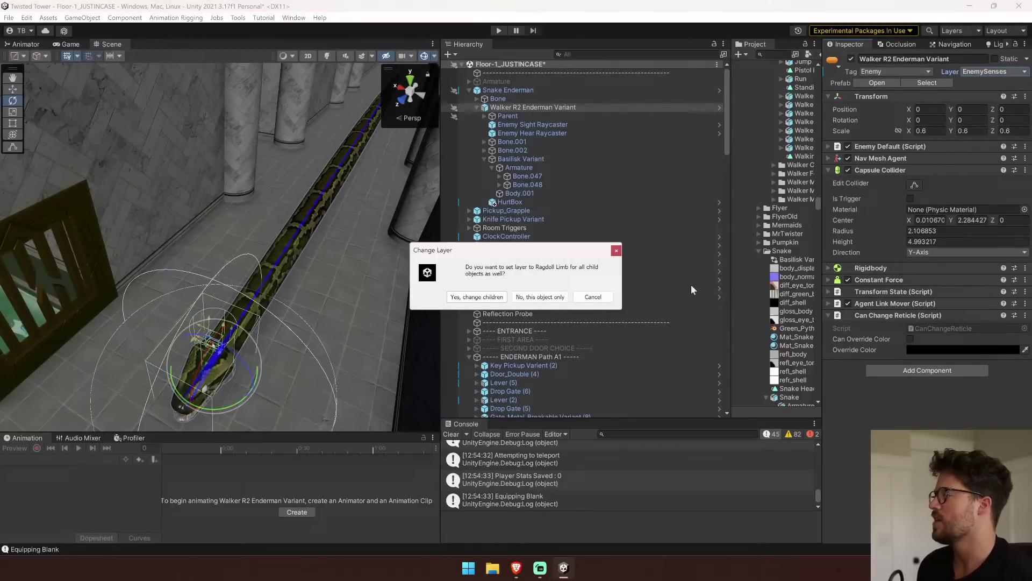
click(488, 299)
Set the layer of the Enemy Hear Raycaster and Enemy Sight Raycaster to EnemySenses.
click(537, 134)
shift+click(543, 125)
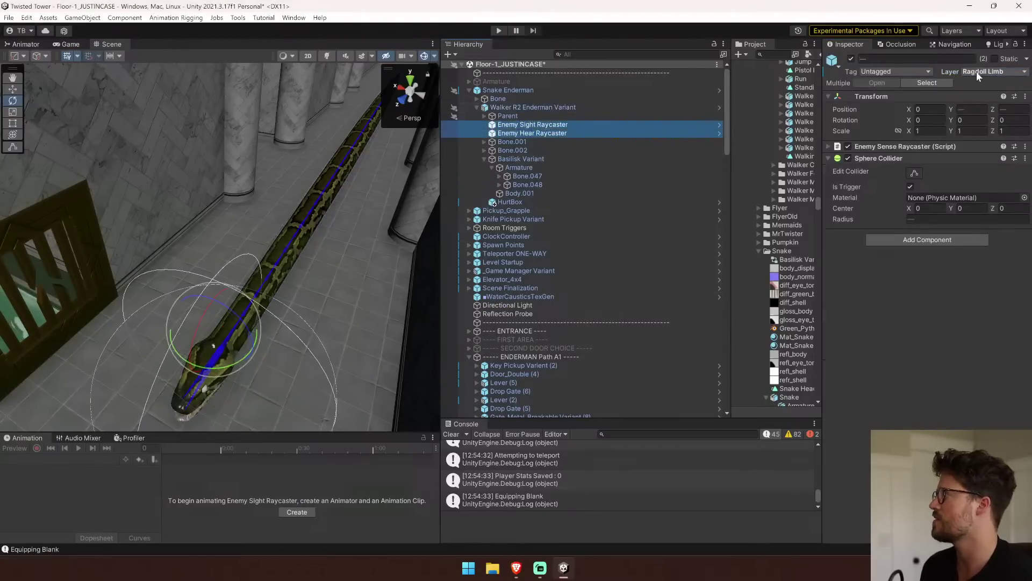
click(973, 72)
click(995, 232)
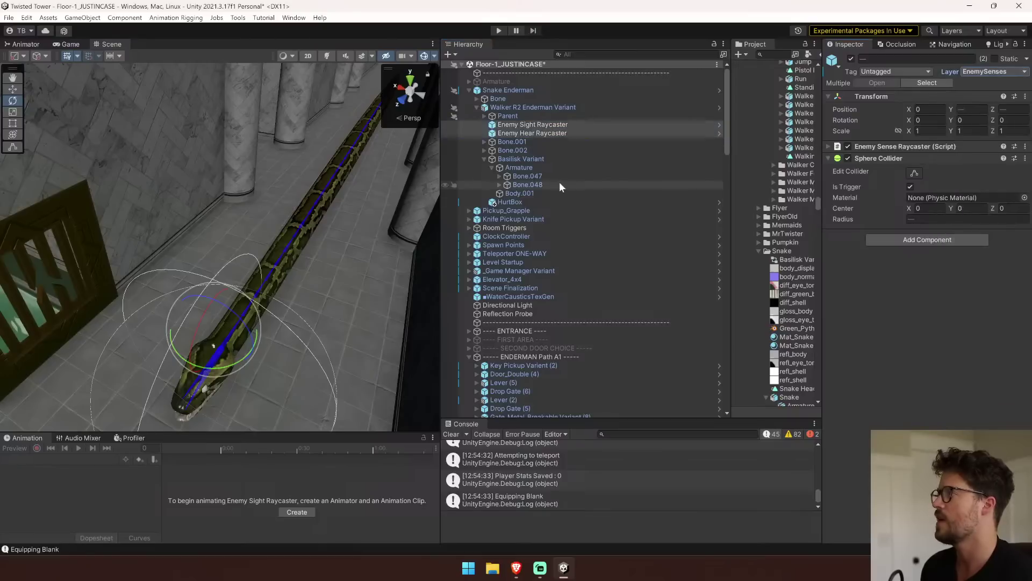
Set the layer of the snake's HurtBox to Default.
click(551, 202)
click(1001, 72)
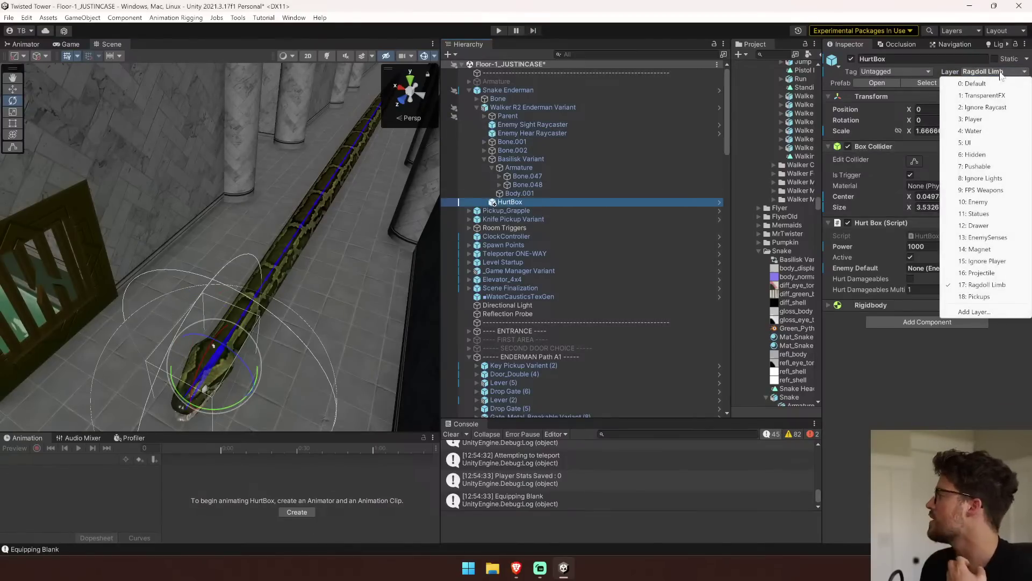
click(994, 84)
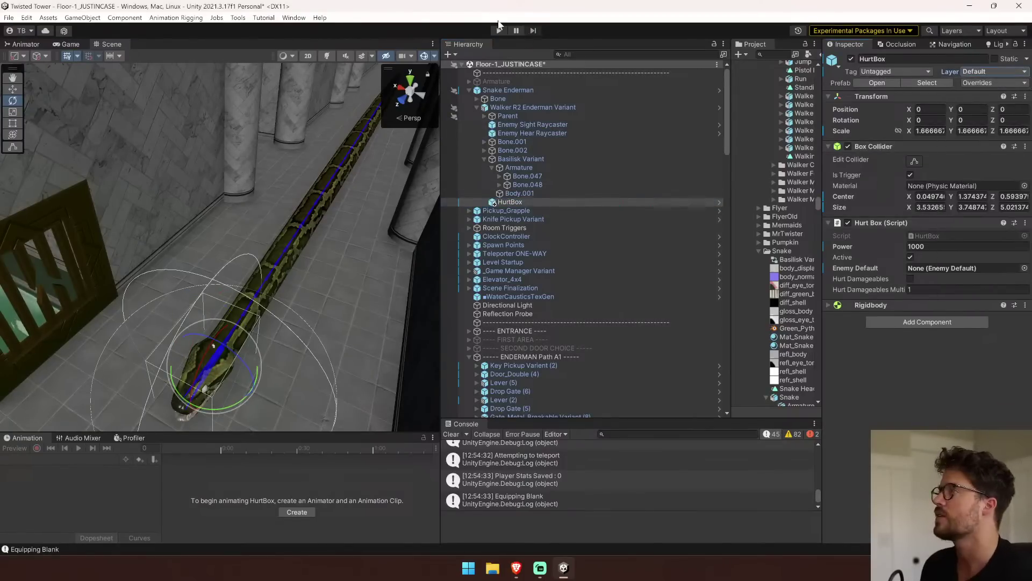
Run the game and watch in the scene view how the snake's body moves around the pools and pillars.
click(499, 31)
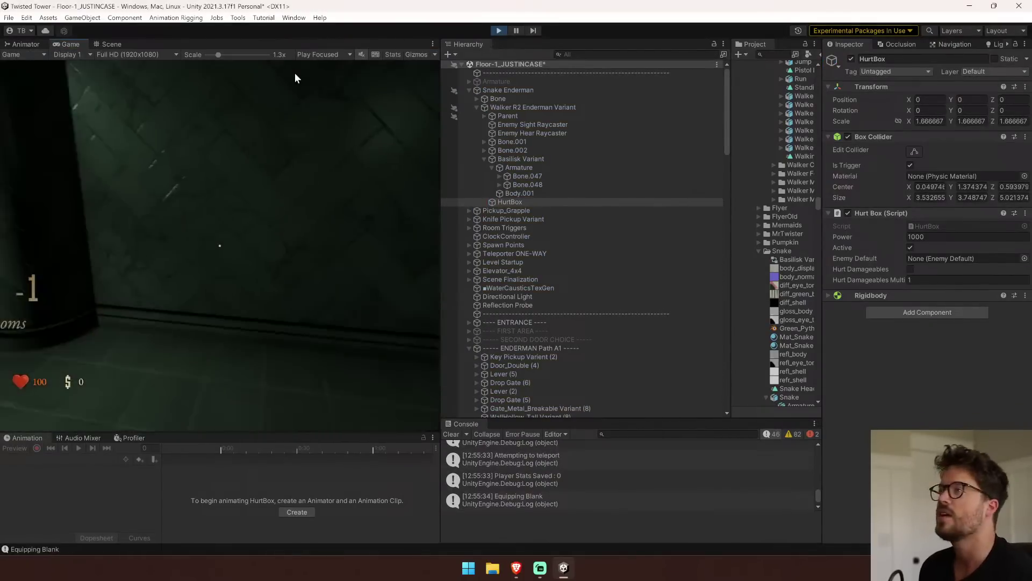
click(112, 44)
key(s)
right_drag(284, 160, 344, 265)
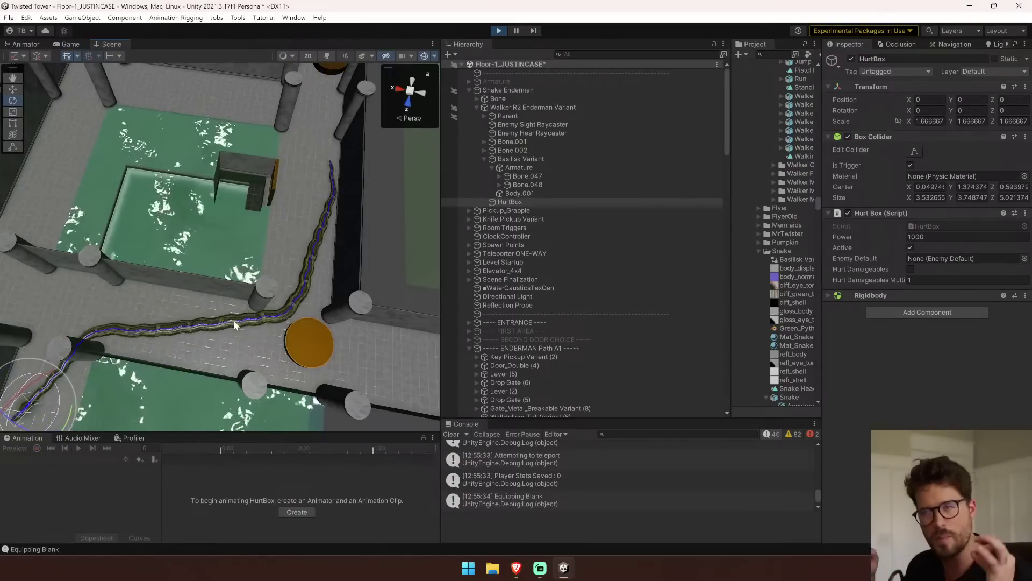
mouse_move(234, 325)
right_down()
mouse_move(171, 301)
mouse_move(242, 313)
right_up()
Expand the snake's full bone chain and select every bone from Bone to Bone.051_end.
alt+click(477, 99)
click(494, 99)
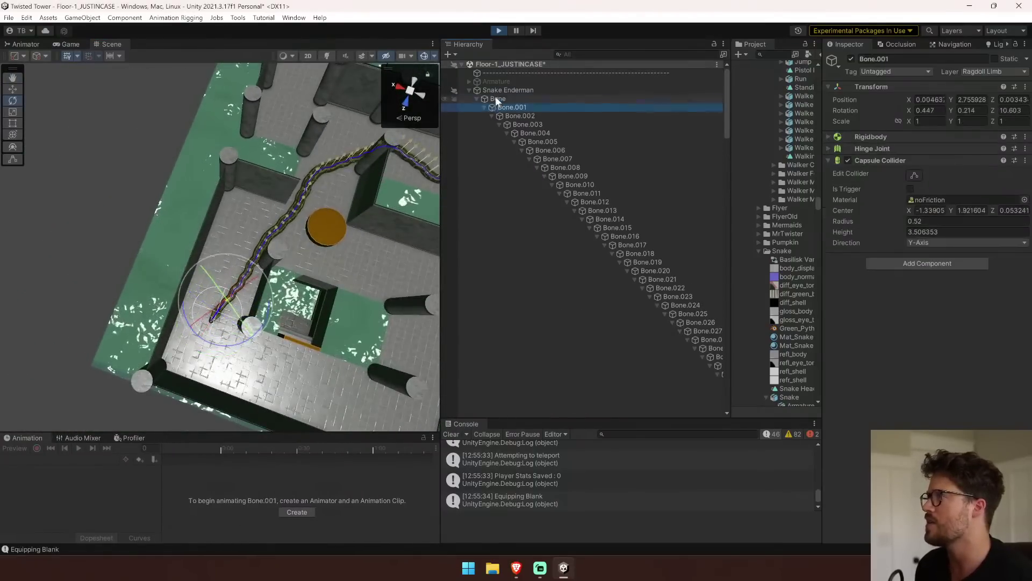
drag(441, 129, 238, 162)
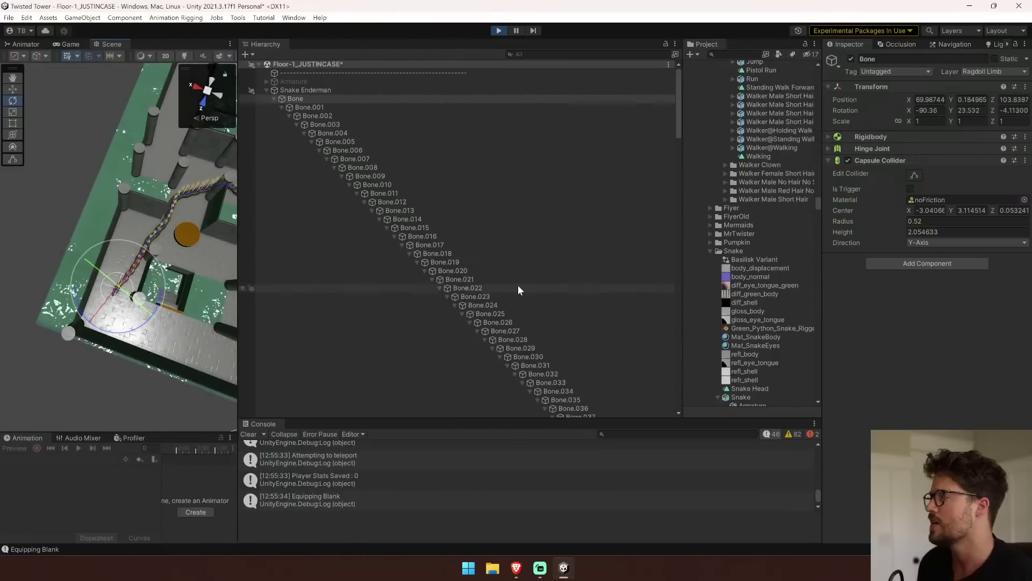
scroll(538, 296, down, 7)
shift+click(668, 336)
Pause the running game, show the selected bones' capsule colliders, set their height to 1.98 and resume.
right_drag(137, 242, 95, 233)
key(w)
click(517, 31)
click(914, 176)
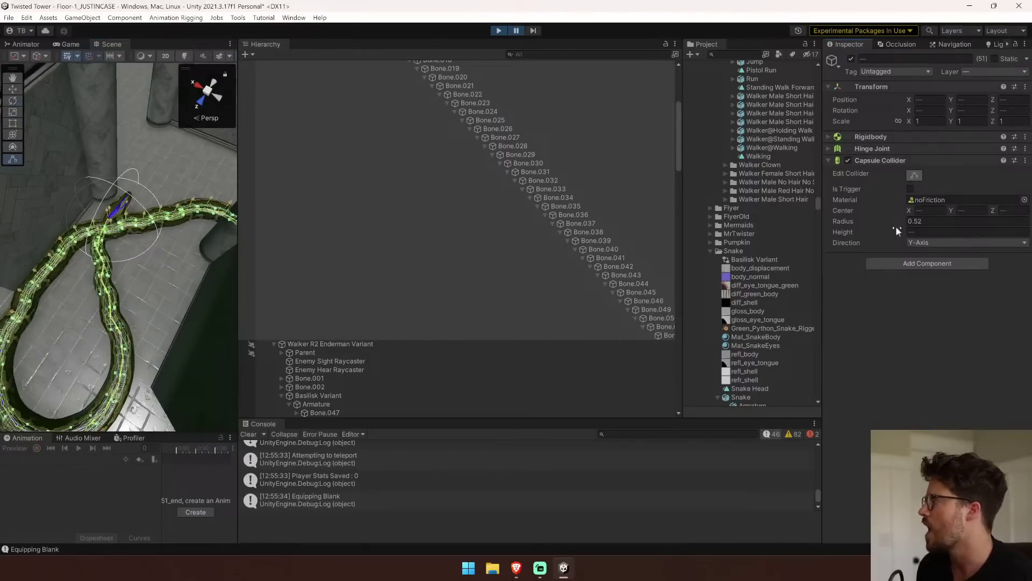
drag(860, 232, 812, 238)
click(516, 30)
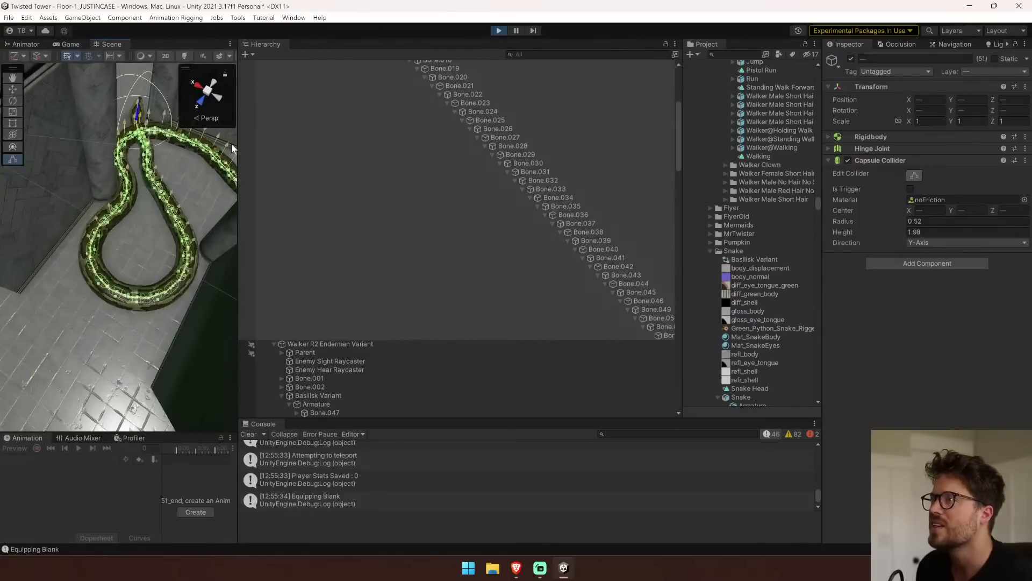
Try Continuous Speculative collision detection on the selected bones' rigidbodies while watching the moving snake, and stop the game.
drag(237, 148, 405, 161)
right_drag(296, 163, 669, 184)
key(s)
key(d)
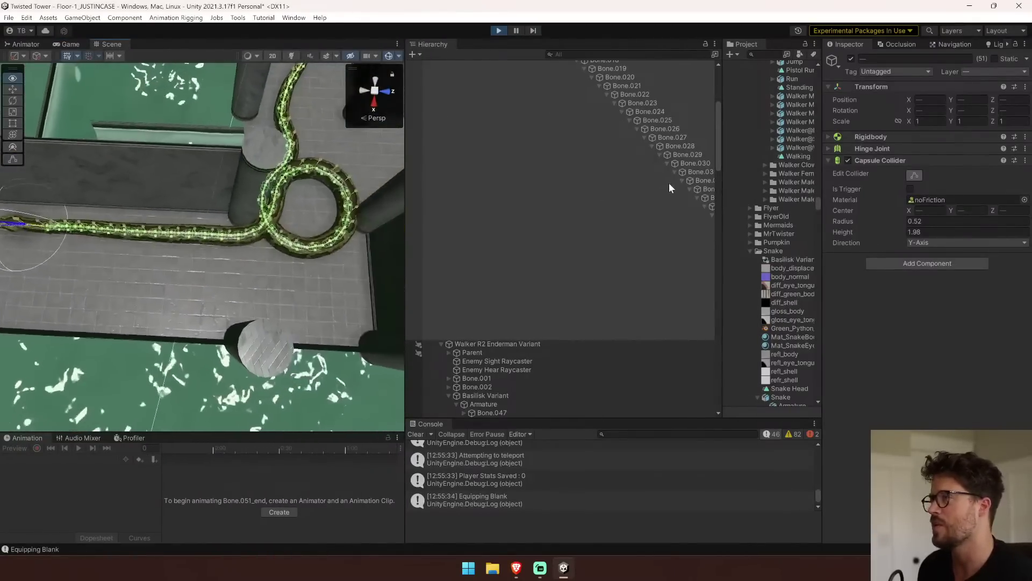
right_drag(274, 186, 229, 197)
key(a)
click(887, 137)
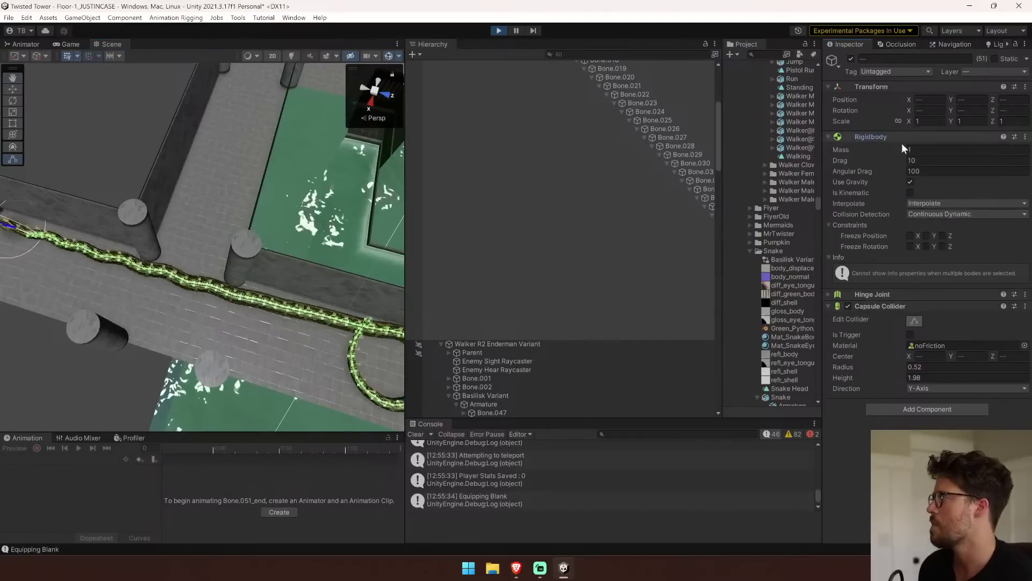
click(955, 214)
click(971, 260)
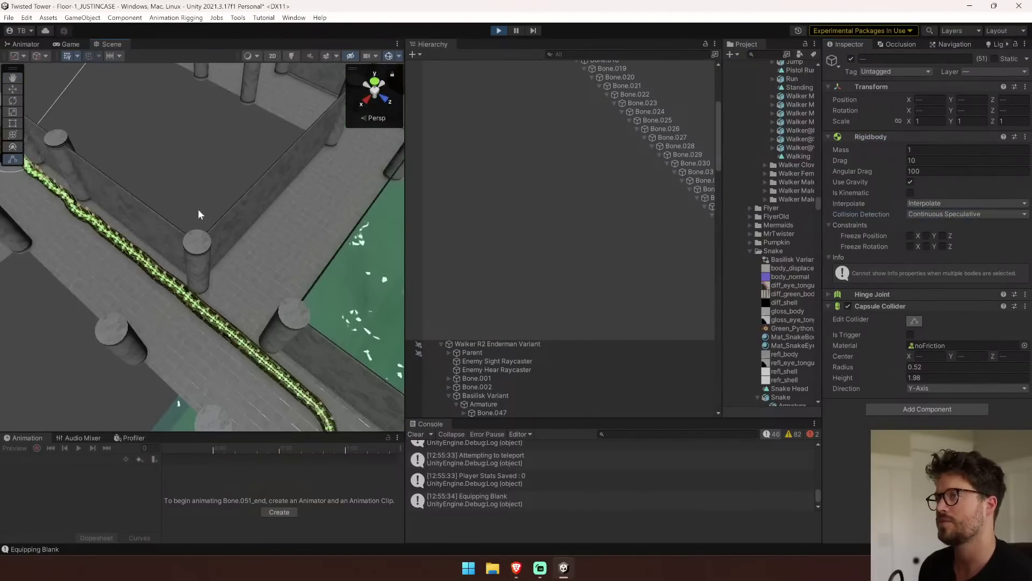
click(499, 31)
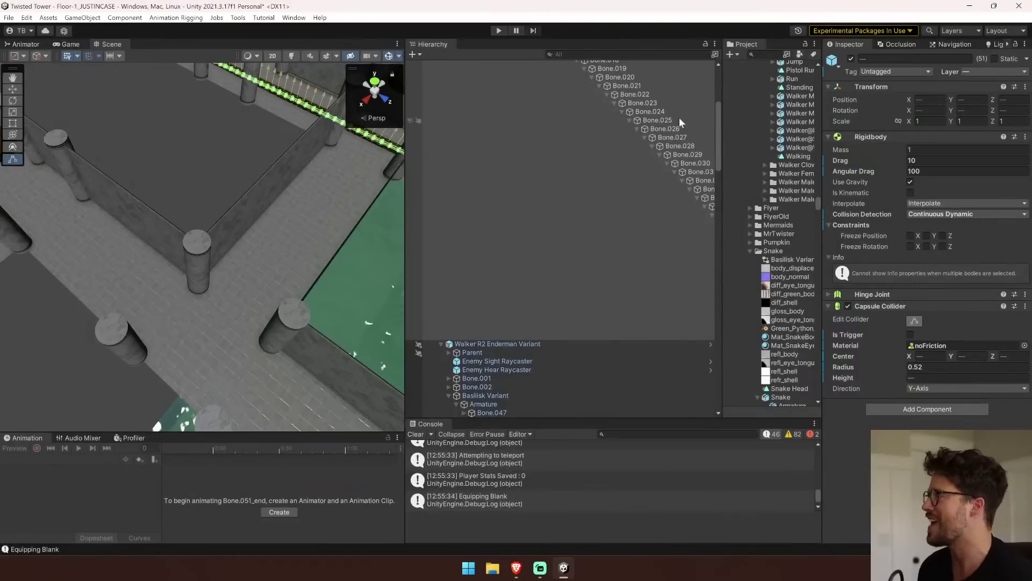
Assign the Ragdoll Limb layer to all selected snake bones and their child objects.
scroll(650, 114, up, 2)
click(963, 72)
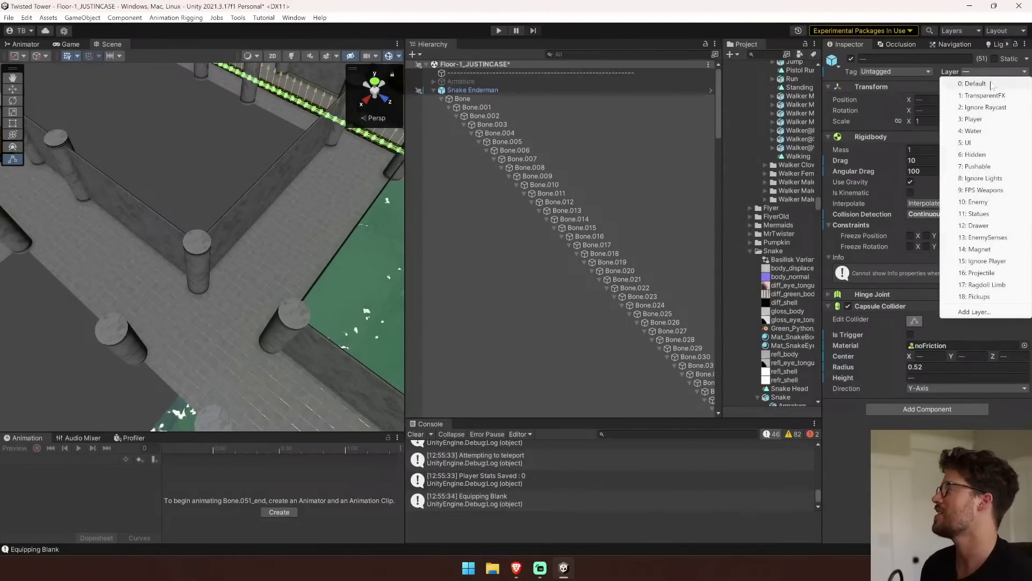
click(1000, 284)
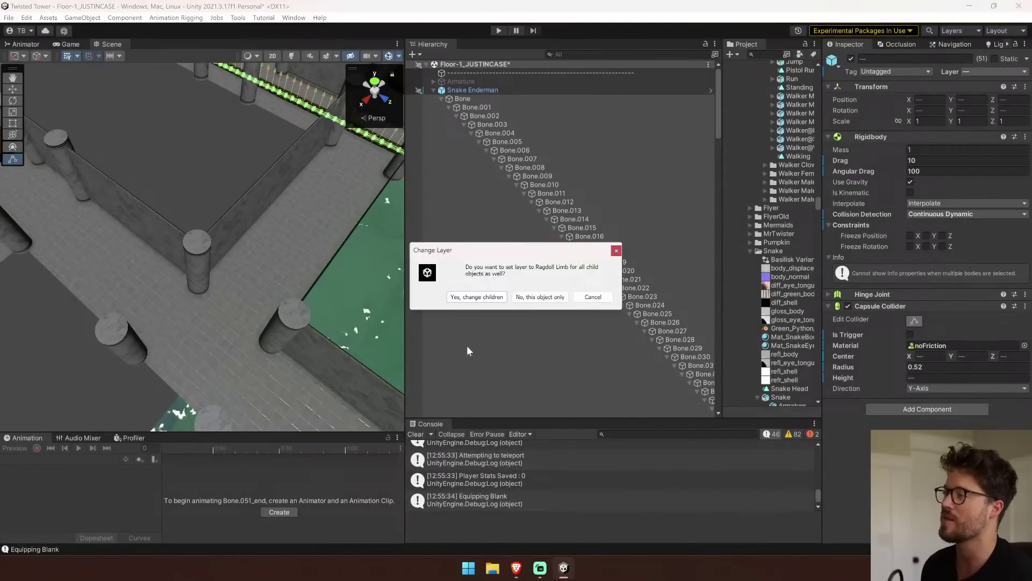
click(467, 299)
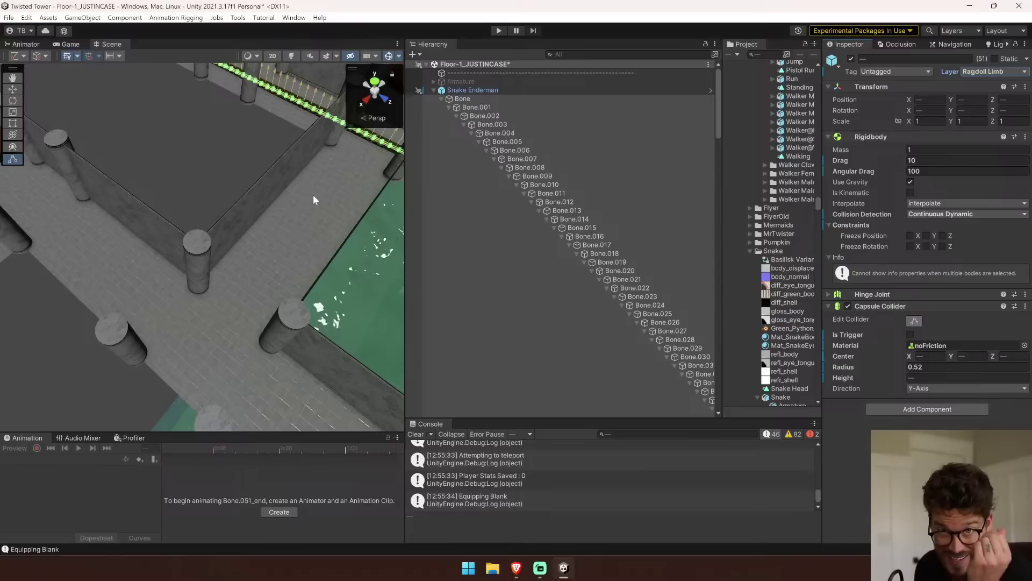
Examine the layer collision matrix in the project's physics settings for how Ragdoll Limb interacts with the other layers.
click(9, 19)
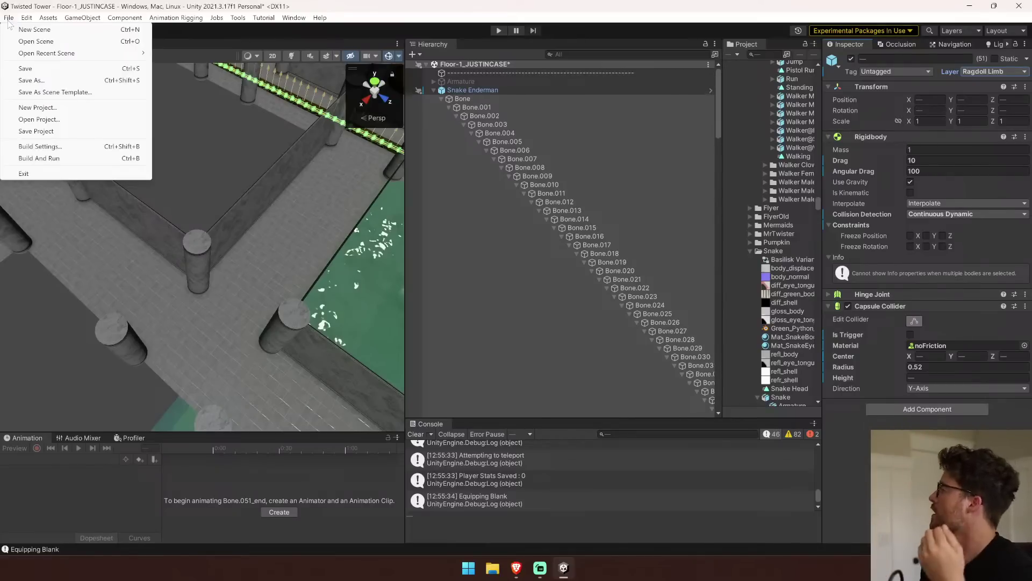
click(65, 146)
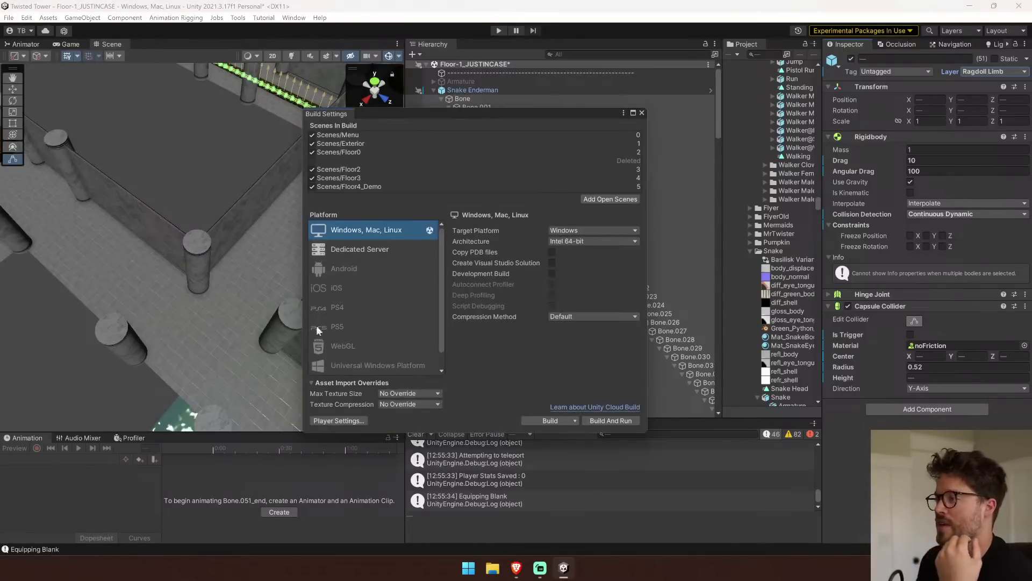
click(324, 420)
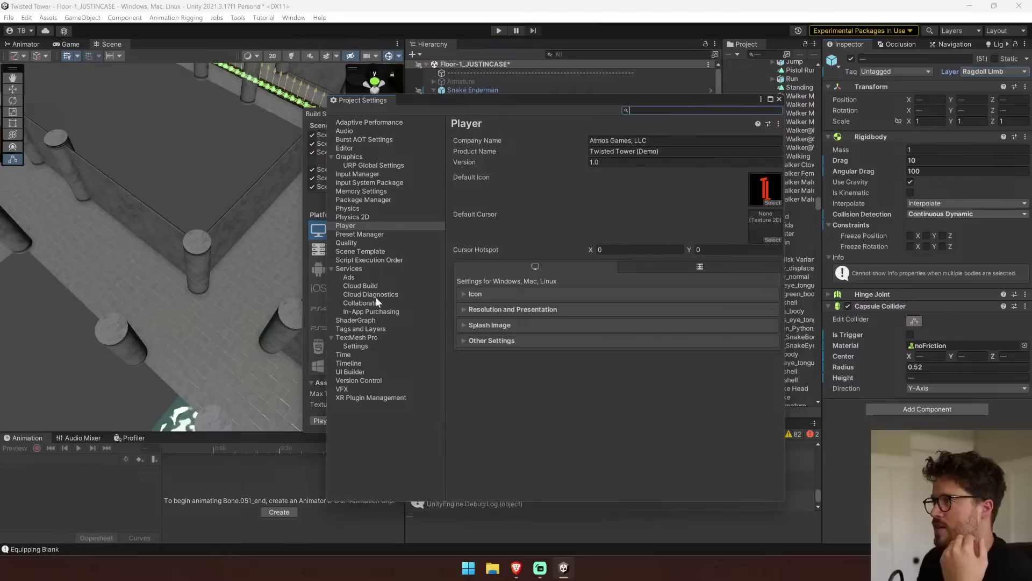
click(378, 210)
scroll(463, 331, down, 5)
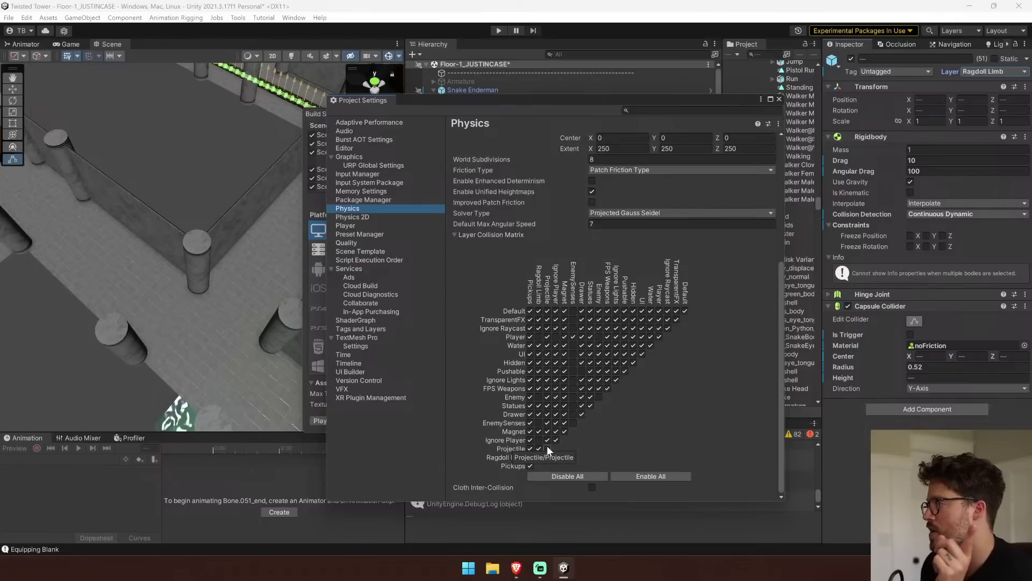
click(779, 99)
click(642, 113)
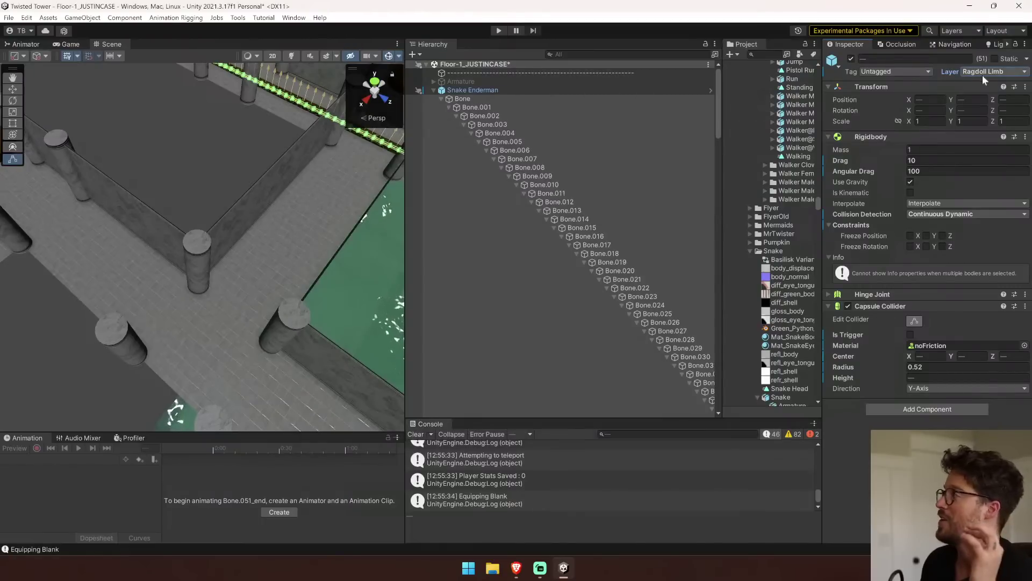
Add a new layer named Ignore Myself as User Layer 19.
click(999, 73)
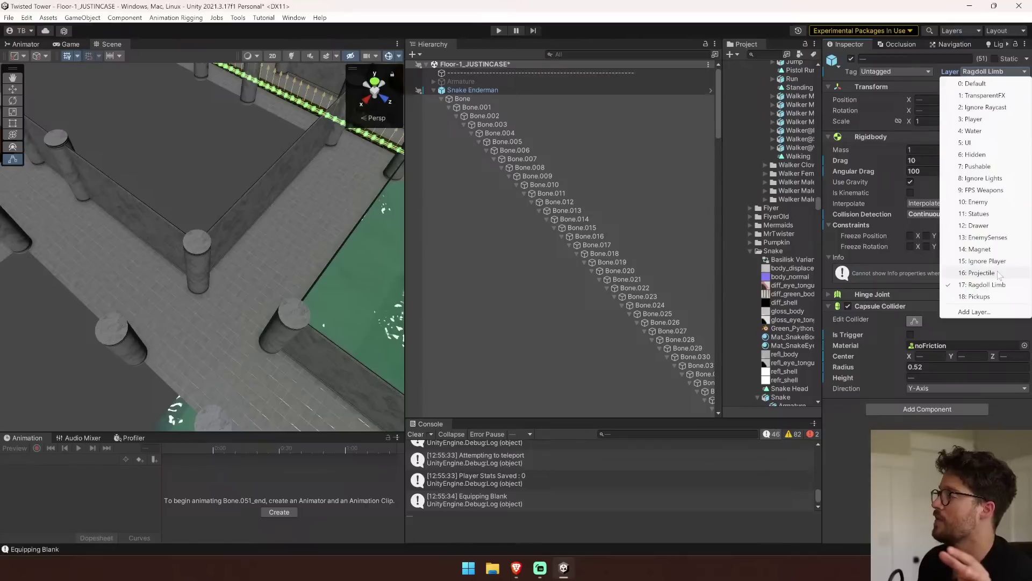
click(967, 312)
click(946, 340)
text(Snake Body)
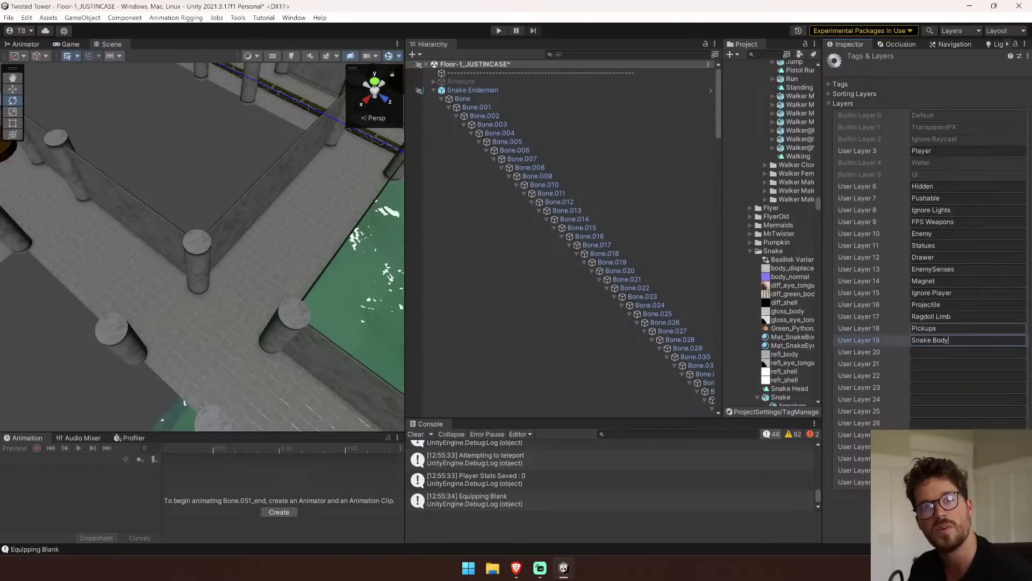
key(ctrl+a)
text(Ignore My)
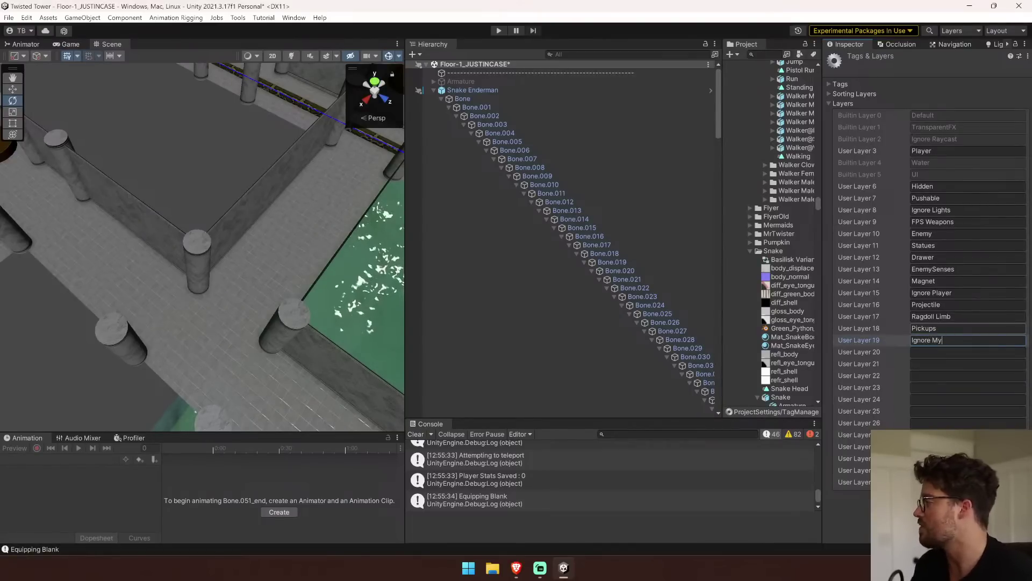
text(self)
click(871, 340)
Disable collisions between the Ignore Myself layer and itself in the physics layer collision matrix, keeping its EnemySenses collision enabled.
click(9, 17)
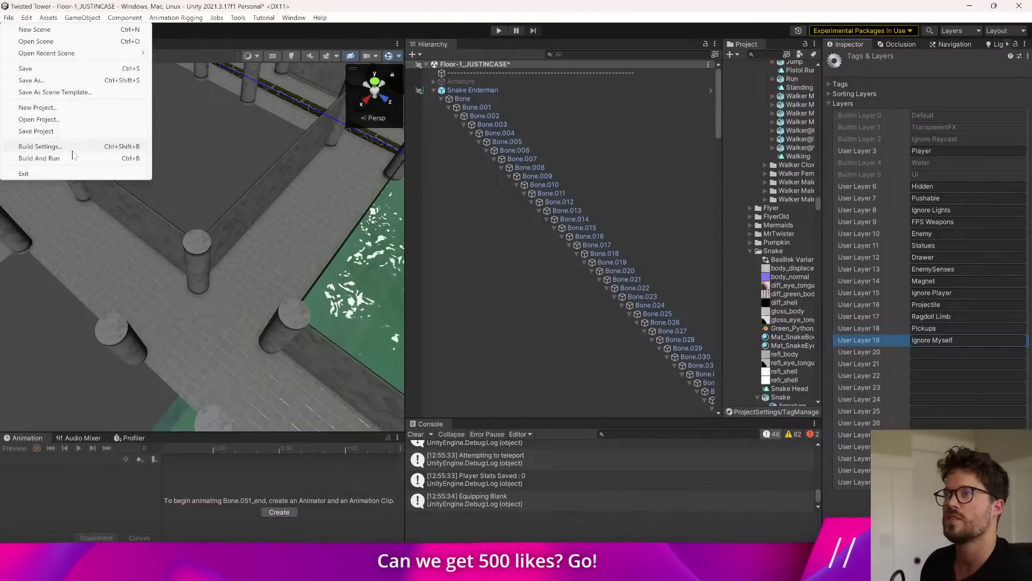
click(38, 142)
click(344, 420)
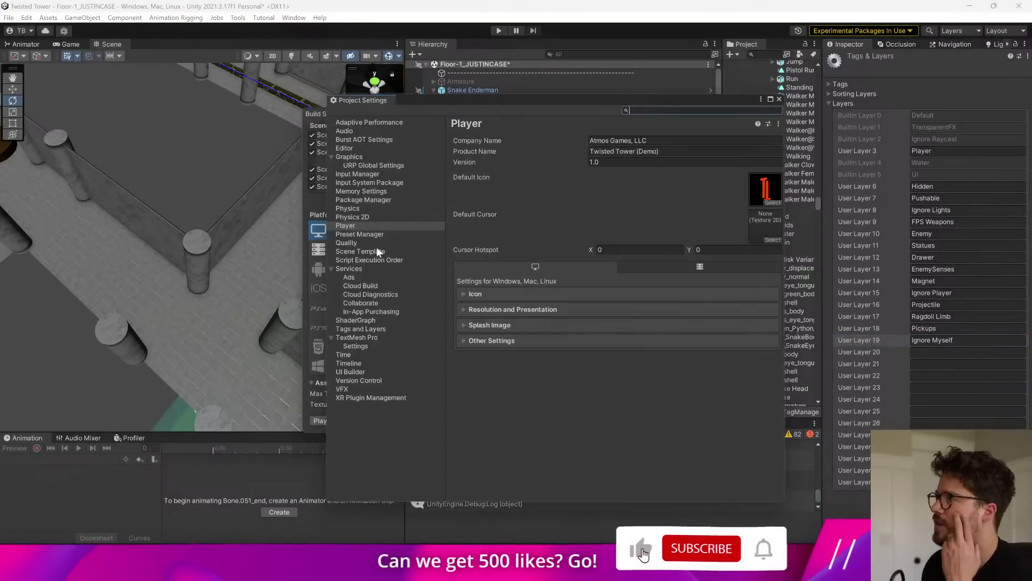
click(359, 234)
click(353, 216)
click(355, 209)
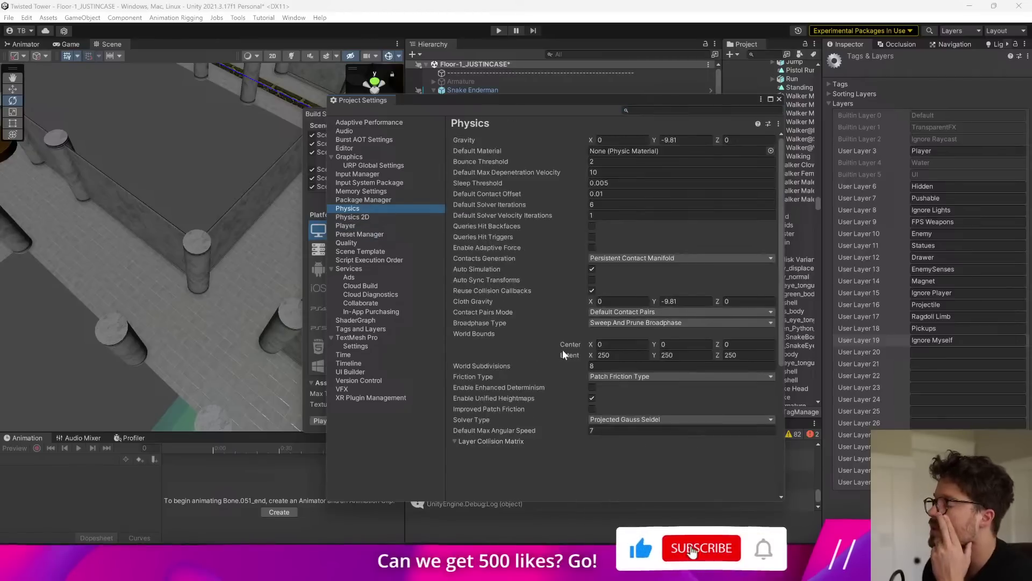
scroll(538, 356, down, 5)
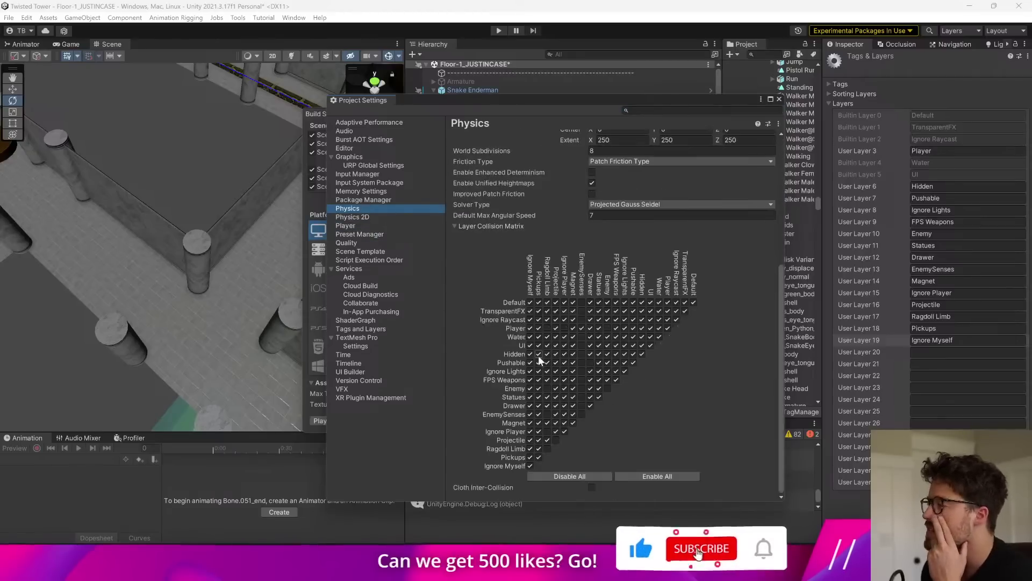
click(531, 466)
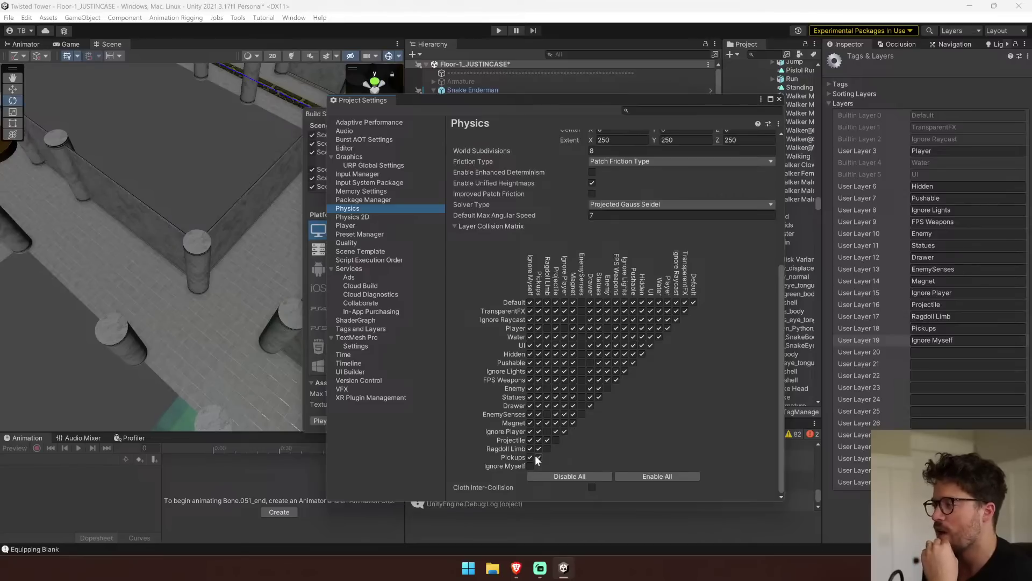
click(530, 415)
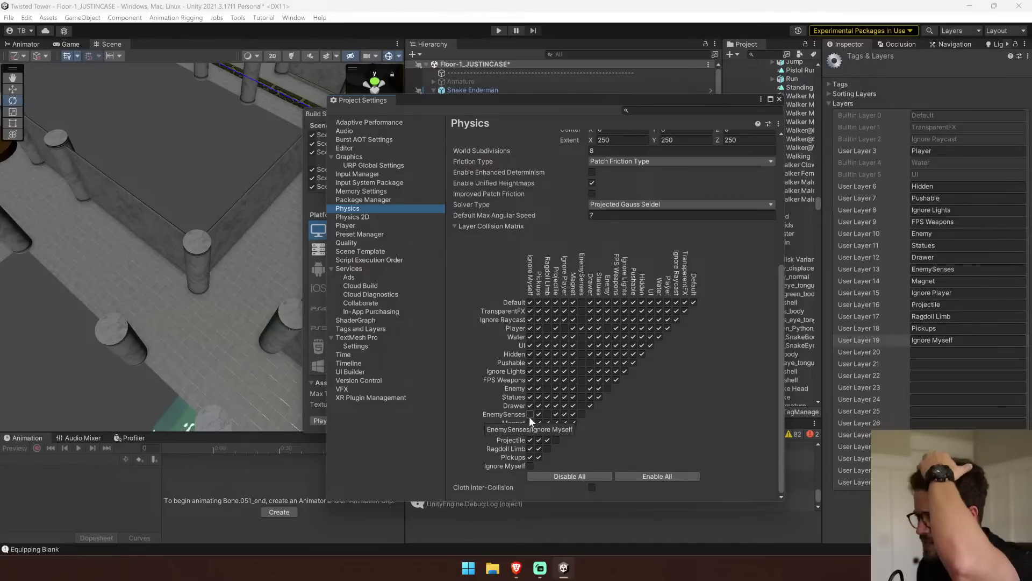
click(530, 415)
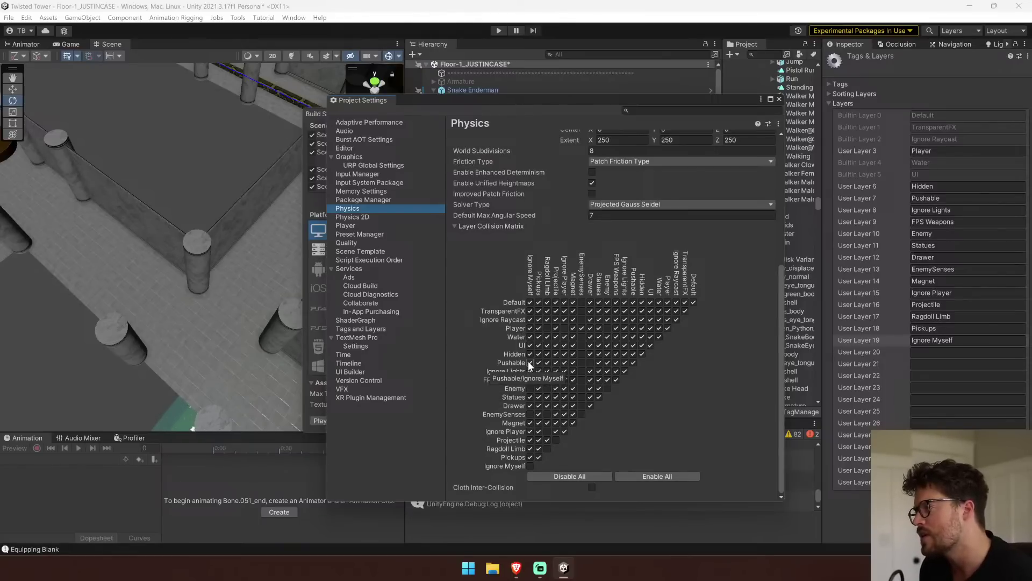
click(780, 99)
click(643, 111)
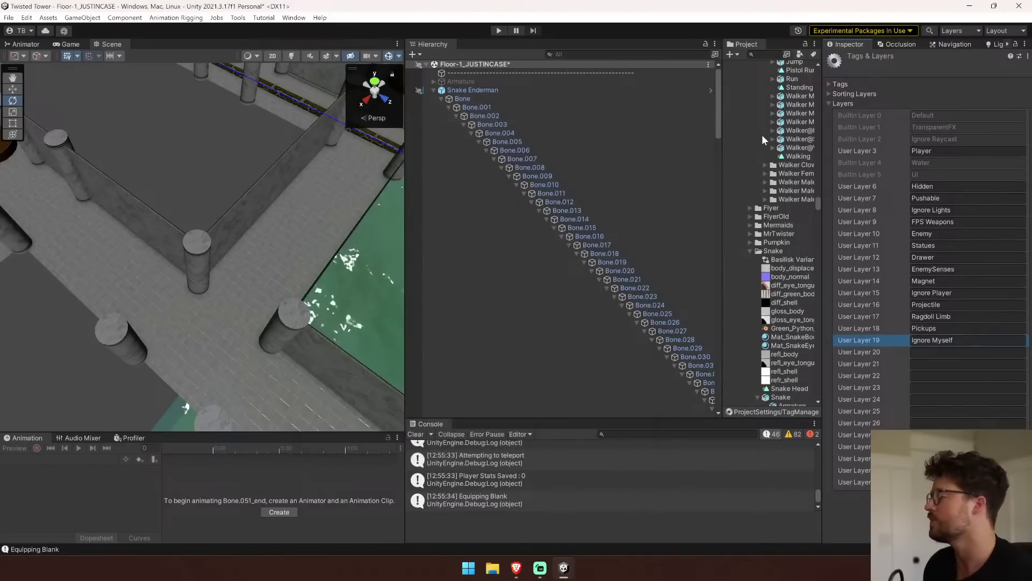
Assign the Ignore Myself layer to all snake bones from Bone through Bone.051_end, including their child objects.
click(484, 98)
drag(406, 154, 255, 155)
scroll(553, 249, down, 5)
scroll(542, 393, down, 3)
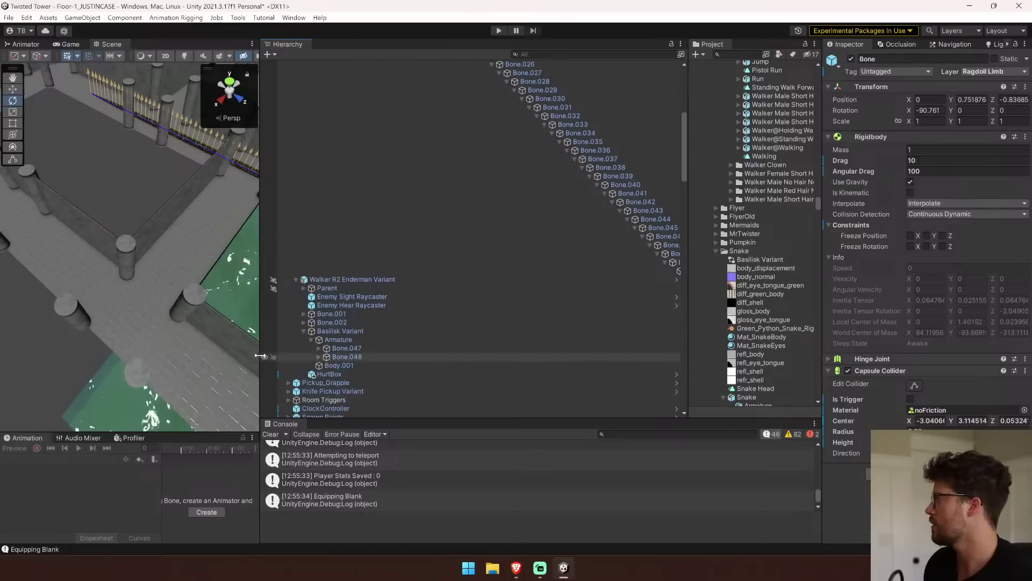
drag(261, 355, 236, 356)
shift+click(537, 270)
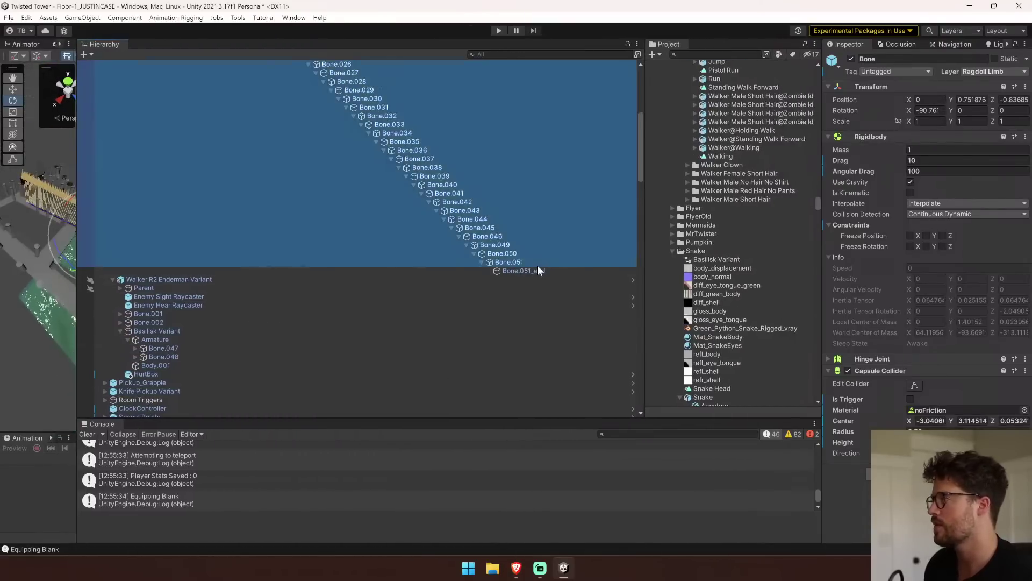
click(991, 72)
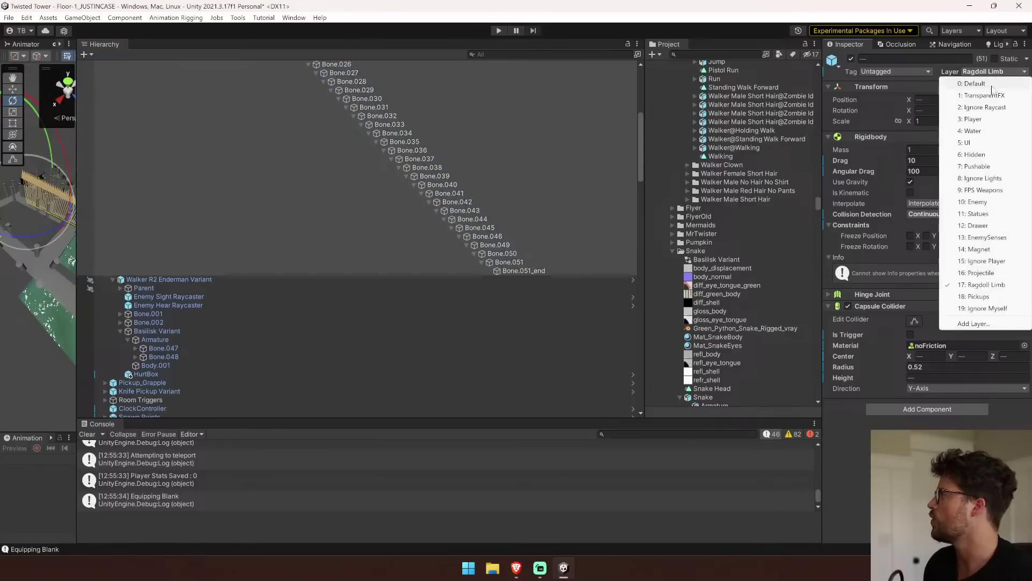
click(987, 309)
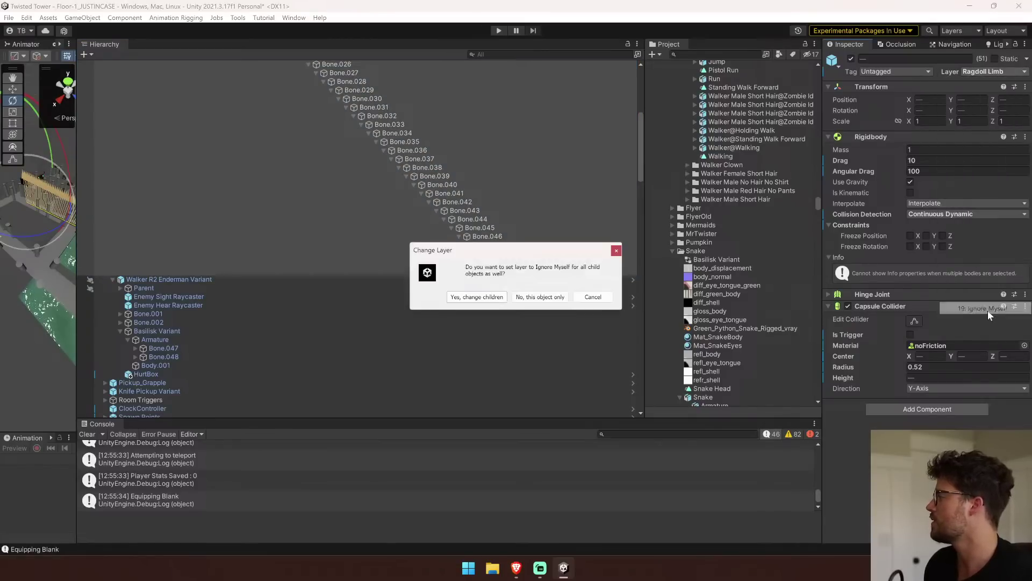
click(476, 296)
Assign the Ignore Myself layer to Walker R2 Enderman Variant and all its child objects.
click(201, 280)
click(989, 72)
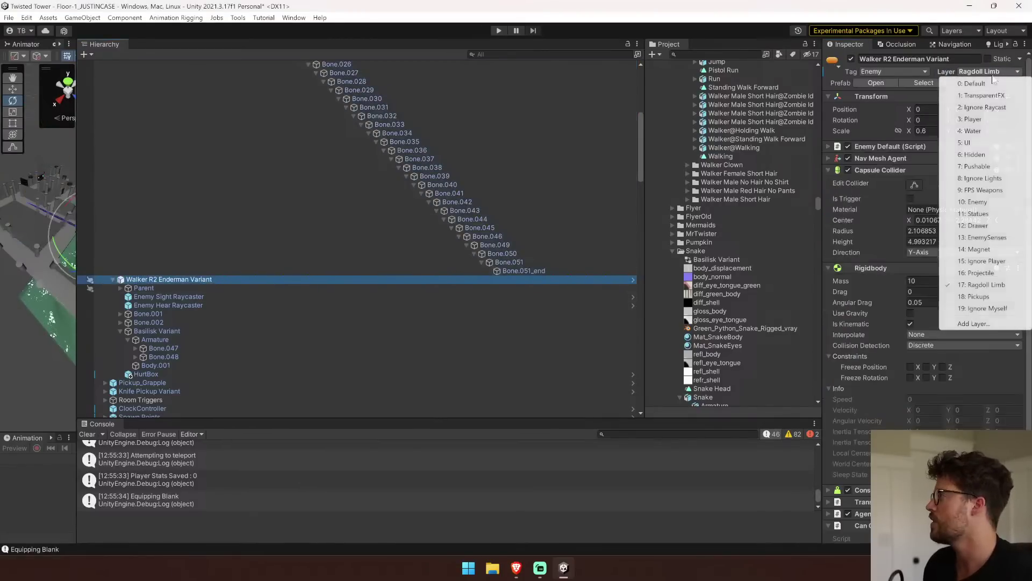
click(987, 309)
click(465, 297)
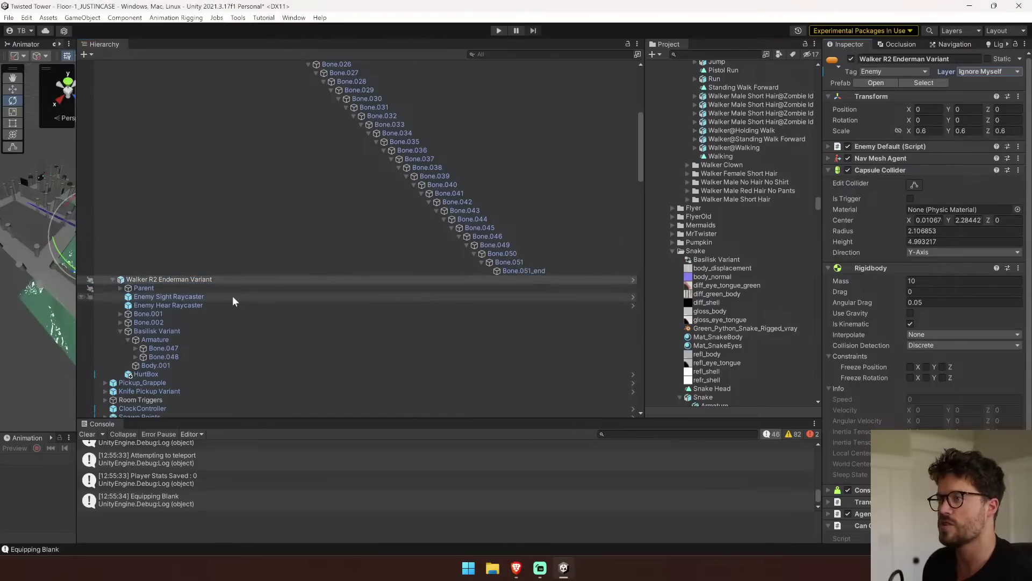
Set the layer of Enemy Sight Raycaster and Enemy Hear Raycaster back to EnemySenses.
click(239, 298)
click(995, 72)
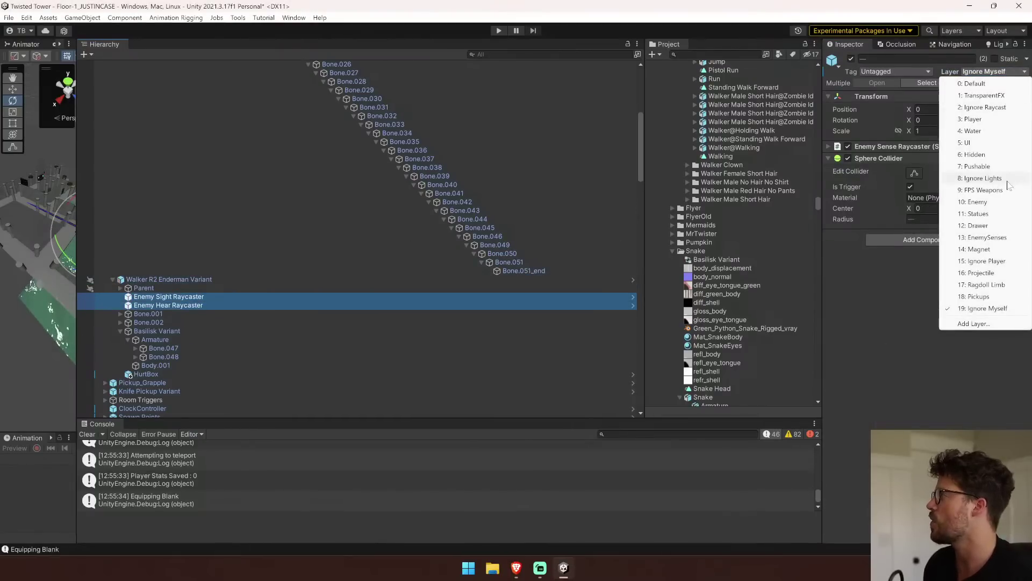
click(987, 237)
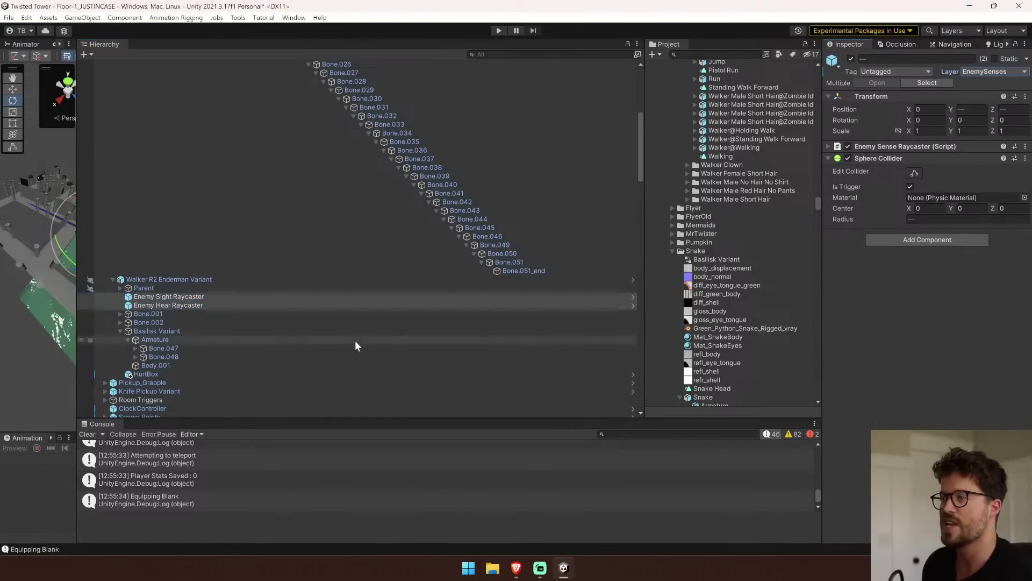
Set the layer of the snake's HurtBox to Default.
click(150, 375)
click(976, 72)
click(983, 82)
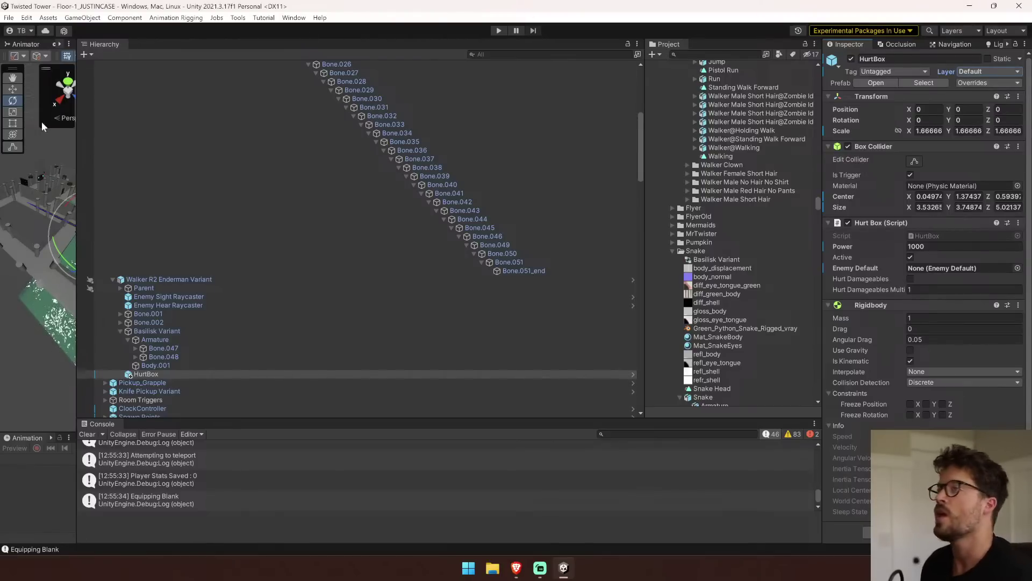
Run the game with an enlarged scene view and examine from above how the snake's body moves through the corridors.
drag(77, 140, 496, 89)
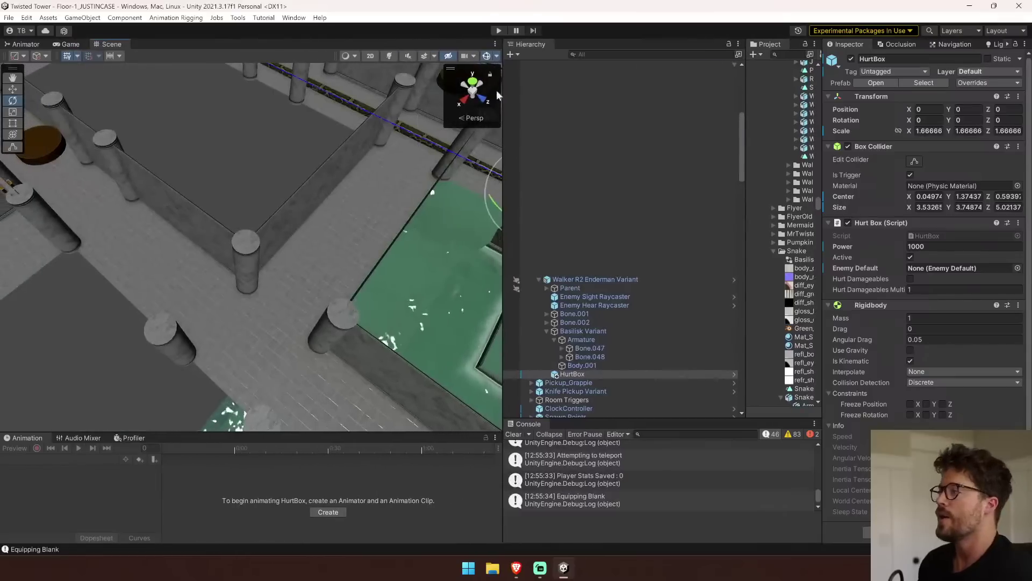
click(500, 31)
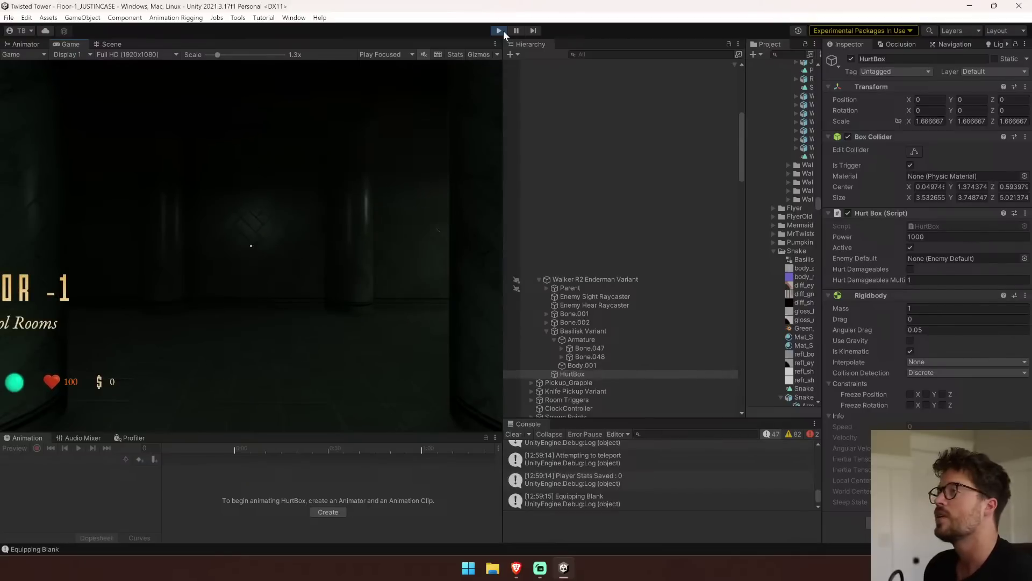
click(118, 44)
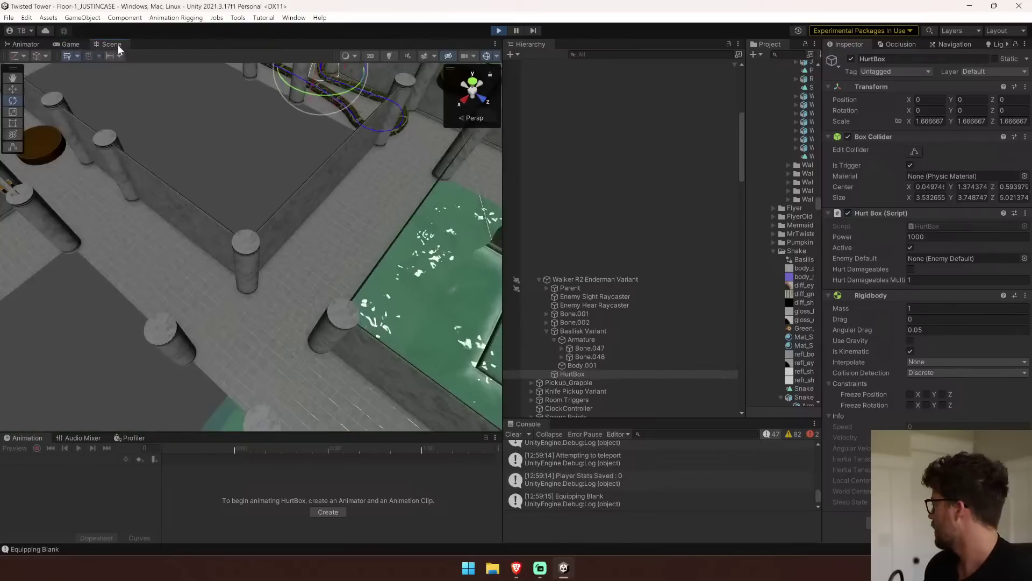
alt+drag(214, 157, 264, 111)
right_drag(264, 111, 442, 263)
key(w)
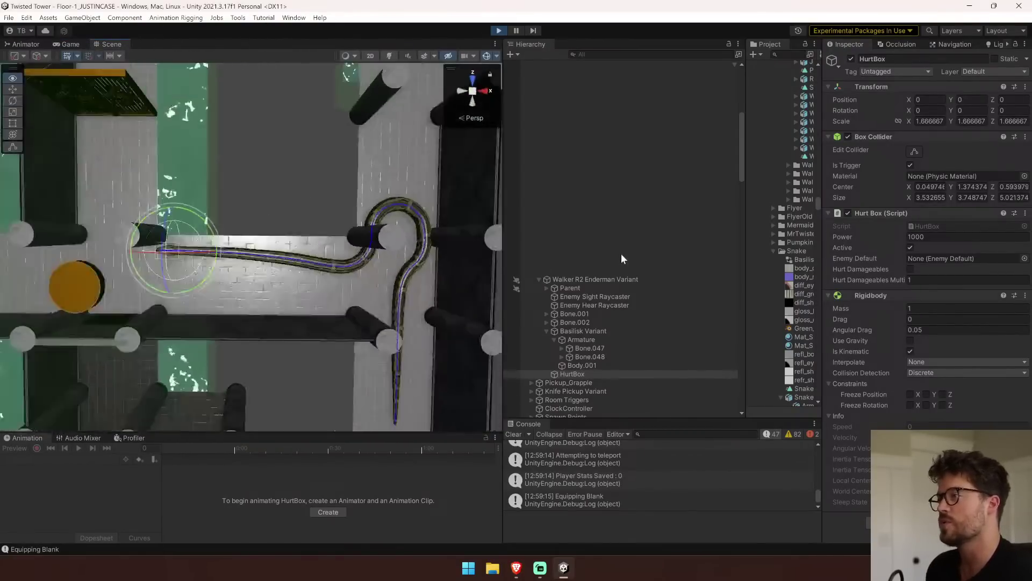
key(f)
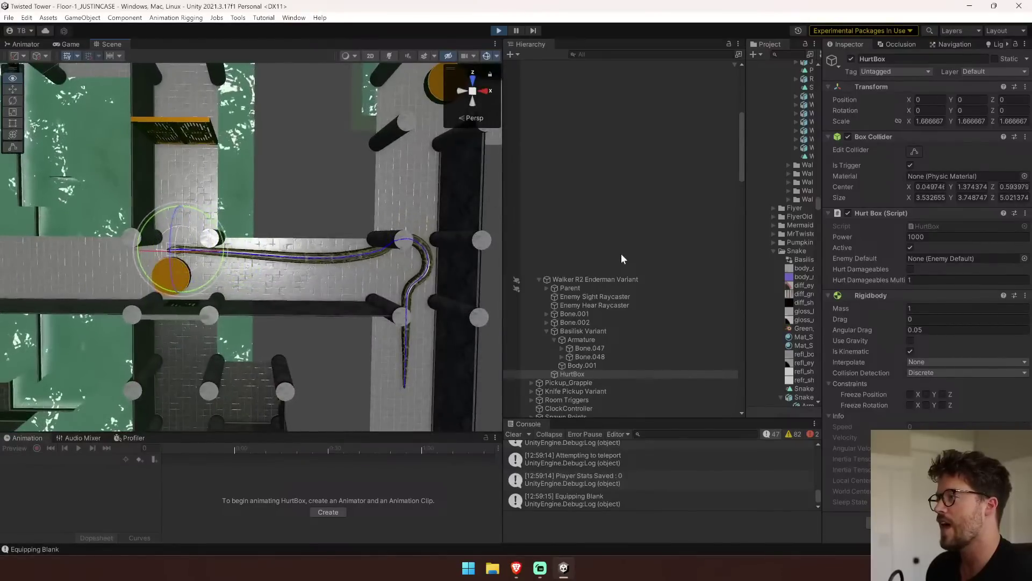
right_drag(621, 253, 606, 184)
key(a)
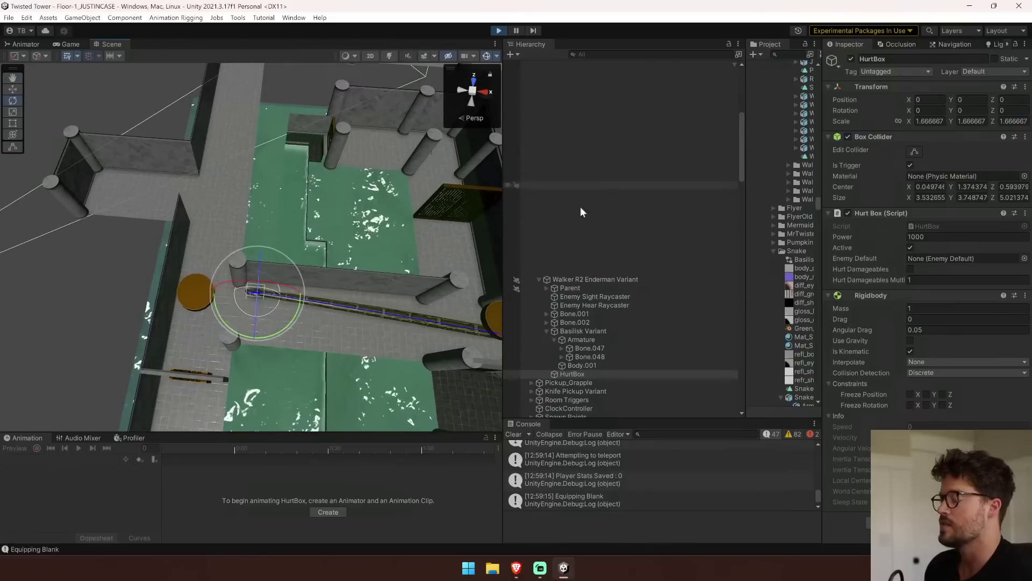
Playtest the running level in first person with the flashlight, walking the corridors to encounter the snake, and stop the game.
click(70, 45)
click(95, 67)
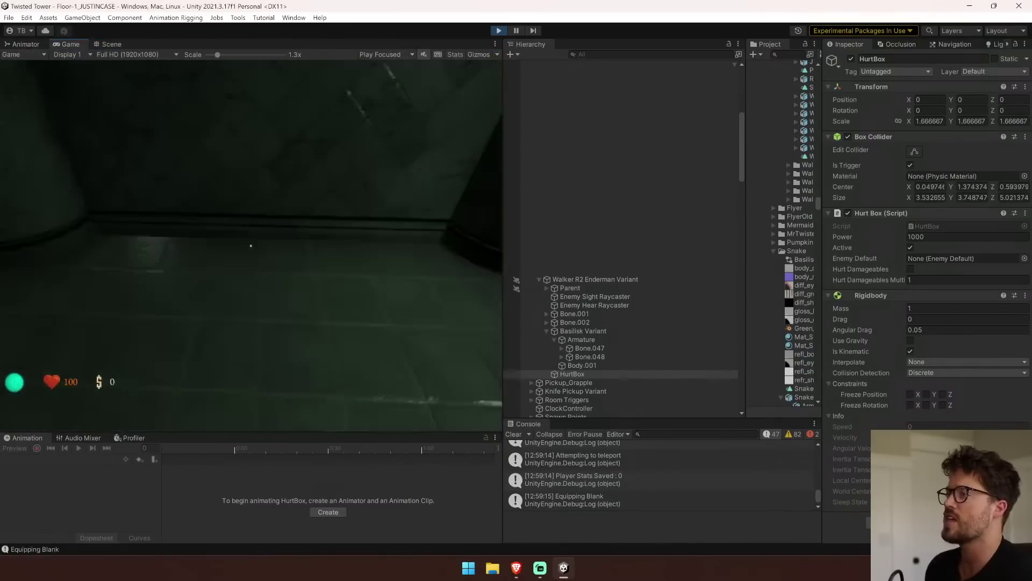
key(f)
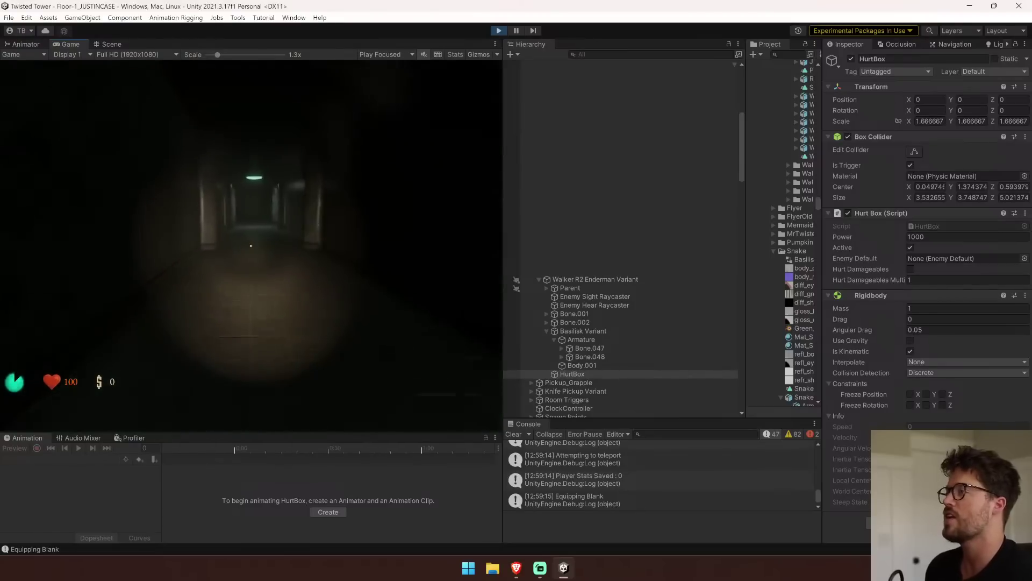
key(w)
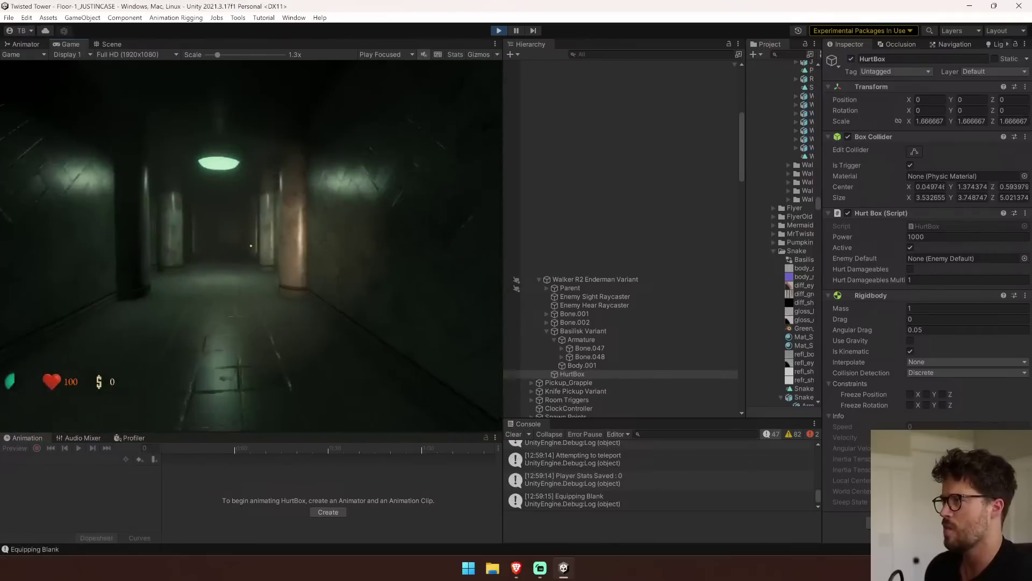
key(w)
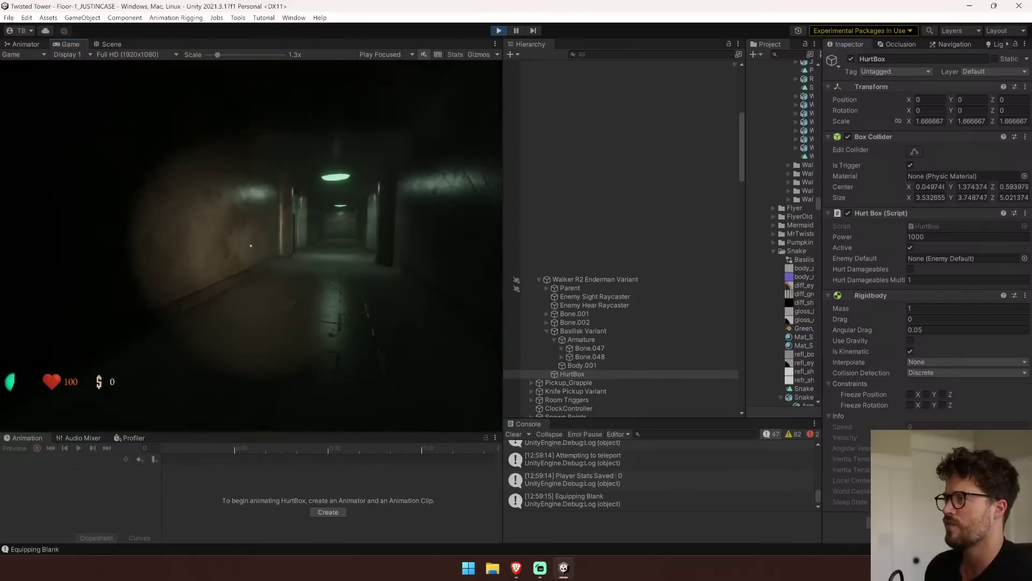
key(w)
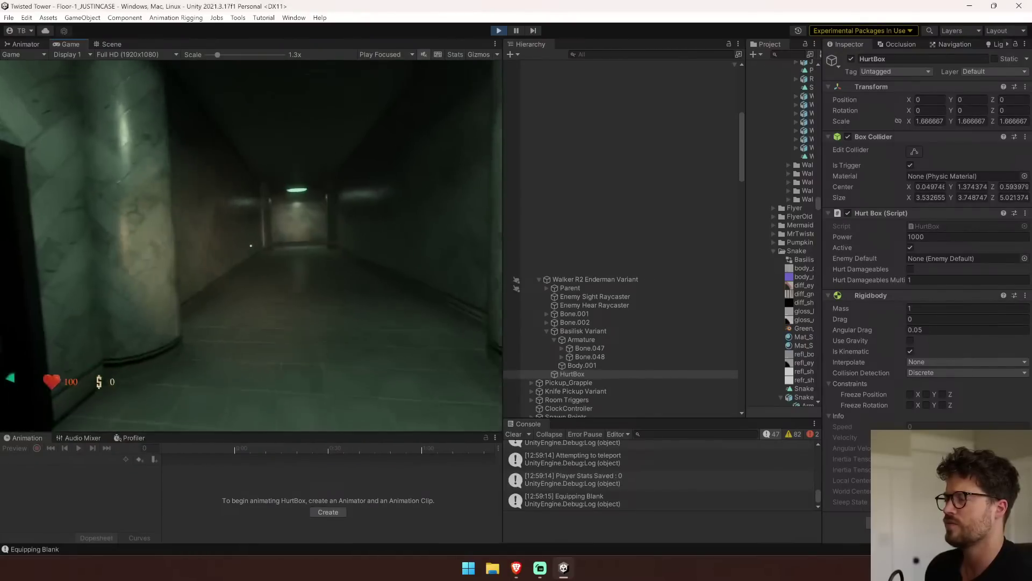
key(w)
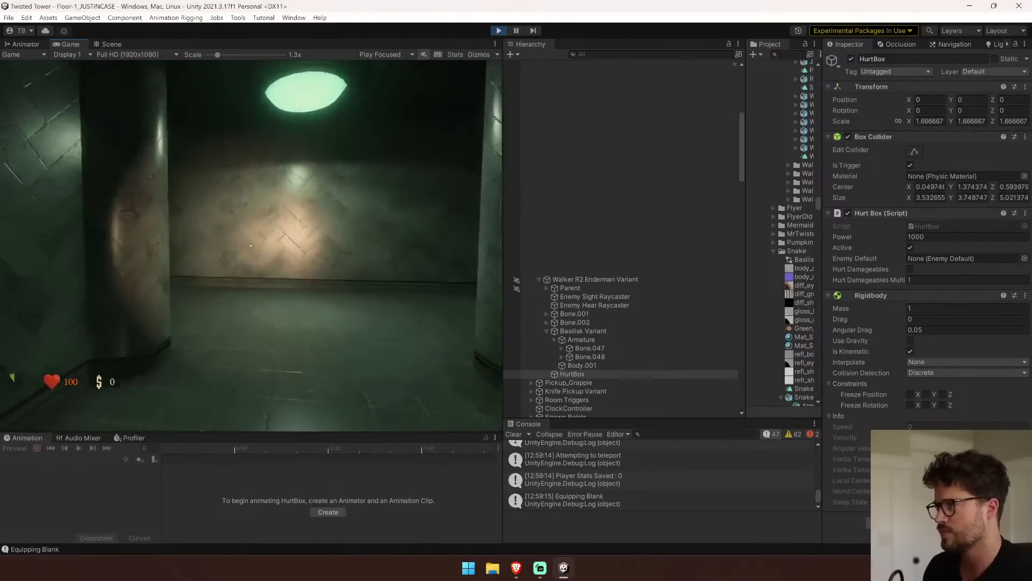
key(w)
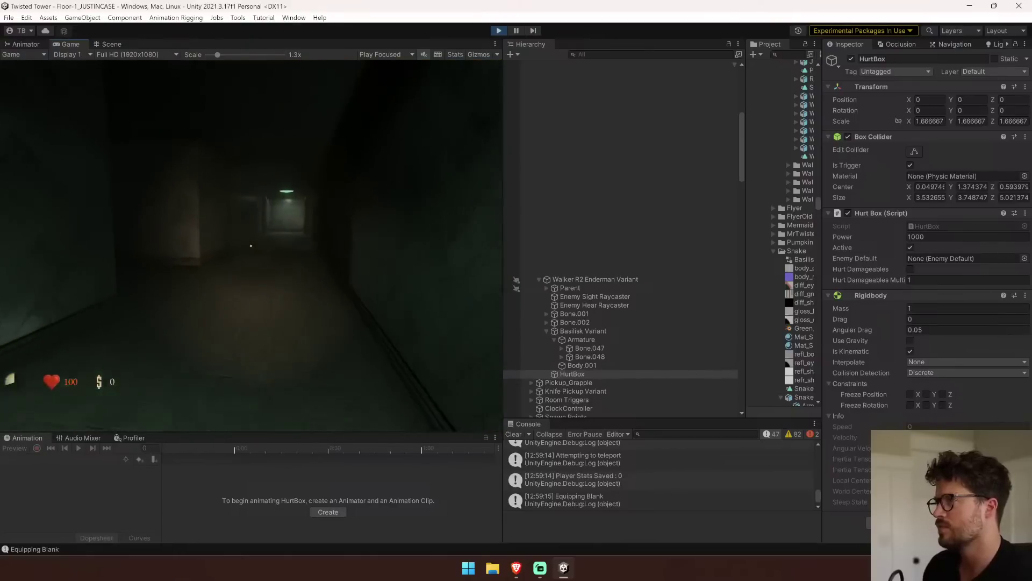
key(w)
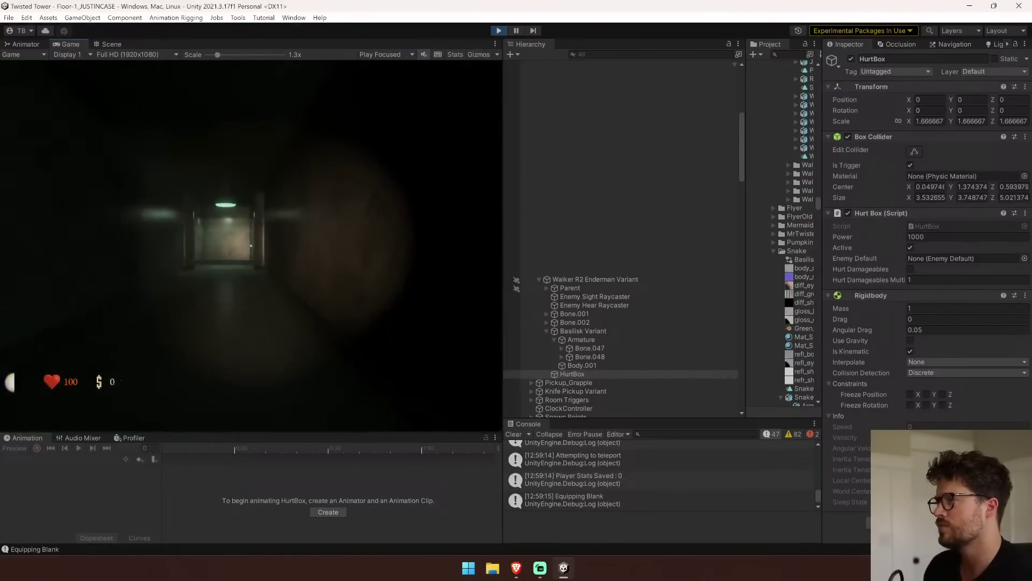
key(w)
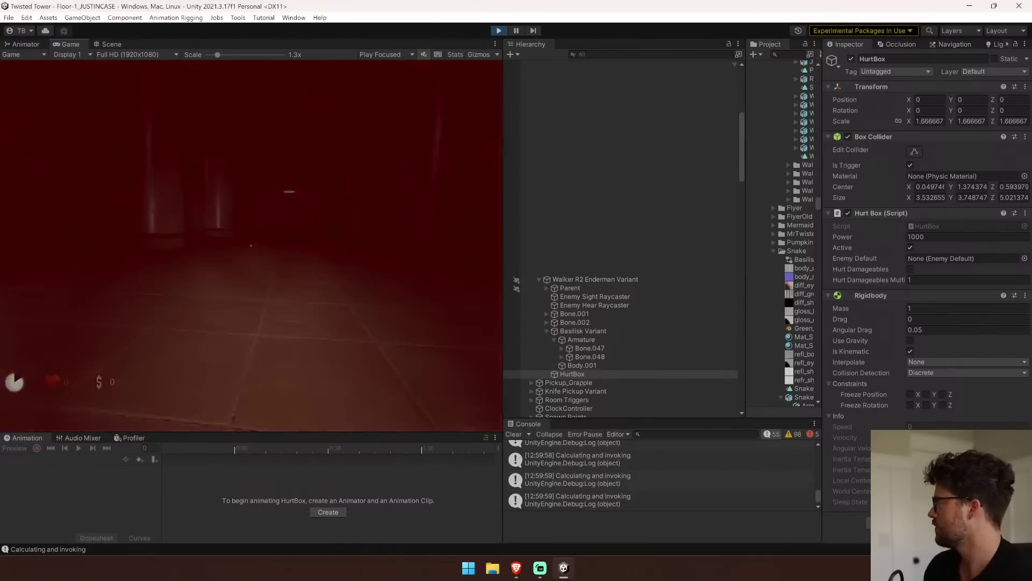
key(ctrl+p)
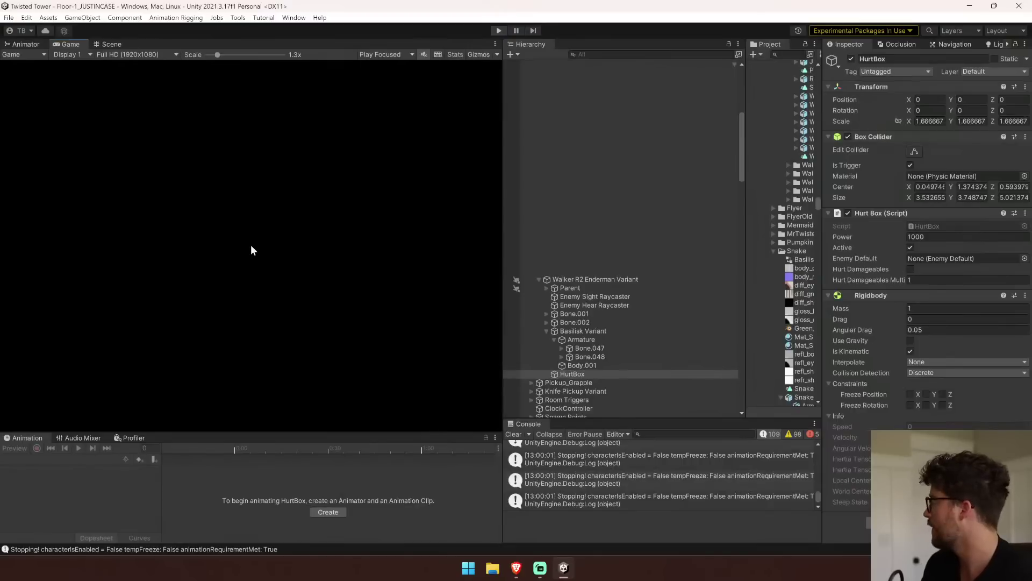
Restart the game and sprint through the corridors to test the snake's attack again, ending the run after the encounter.
key(ctrl+p)
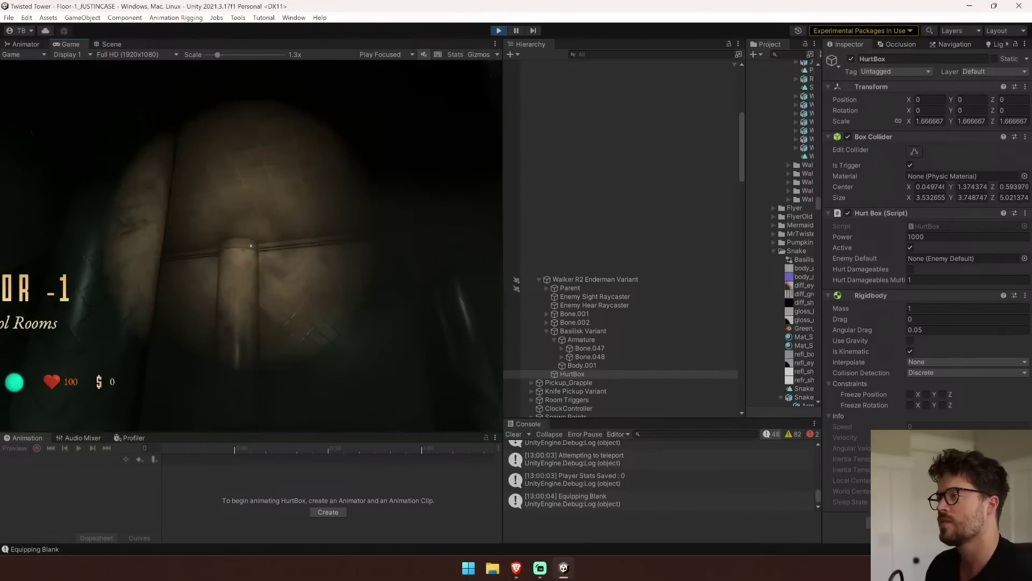
key(shift+w)
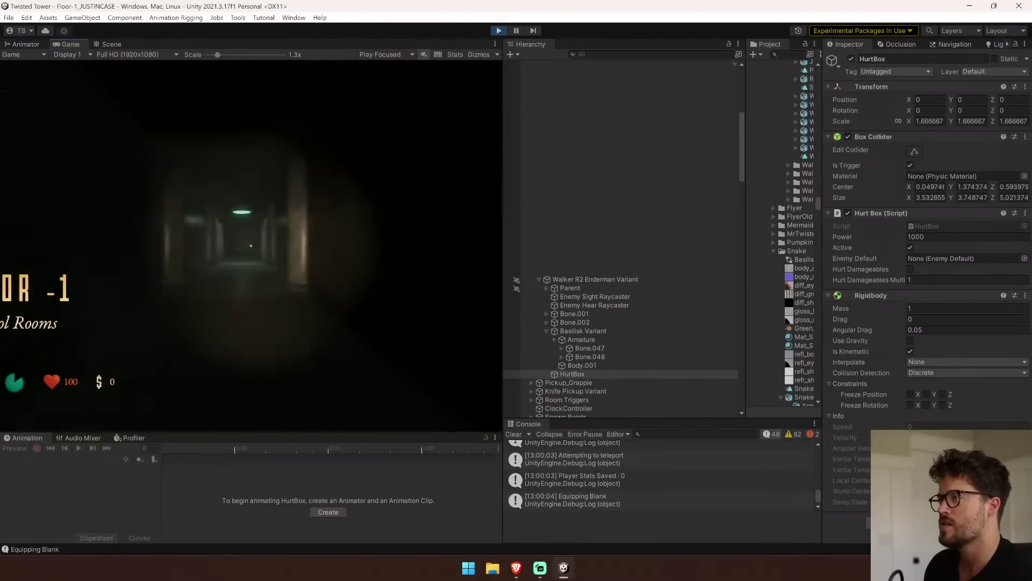
key(shift+w)
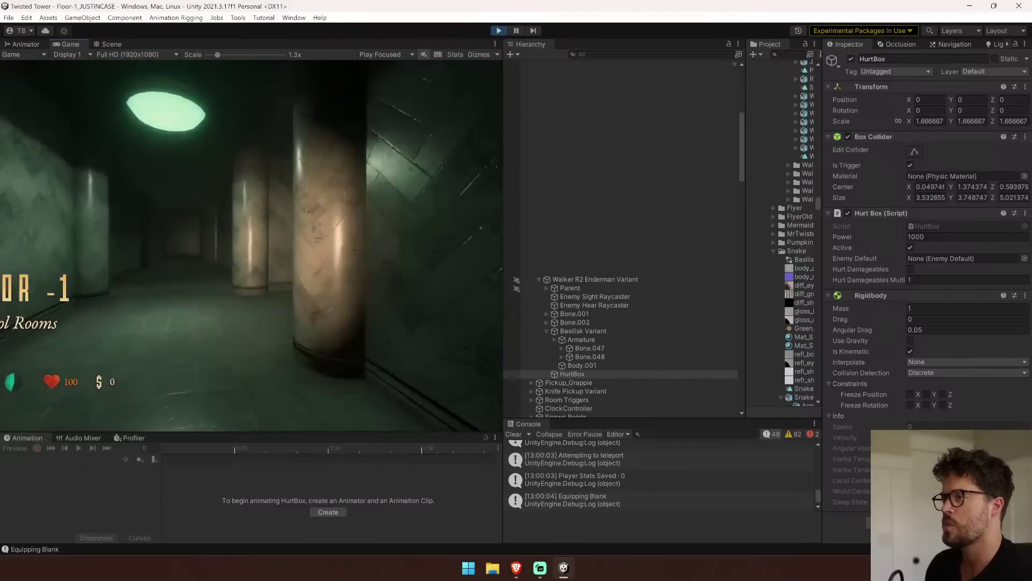
key(shift+w)
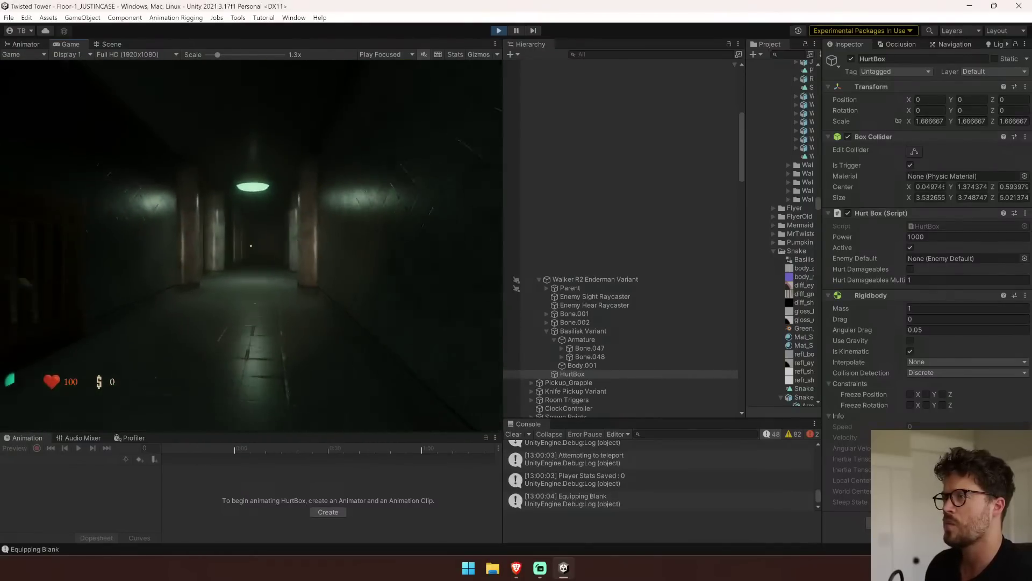
key(shift+w)
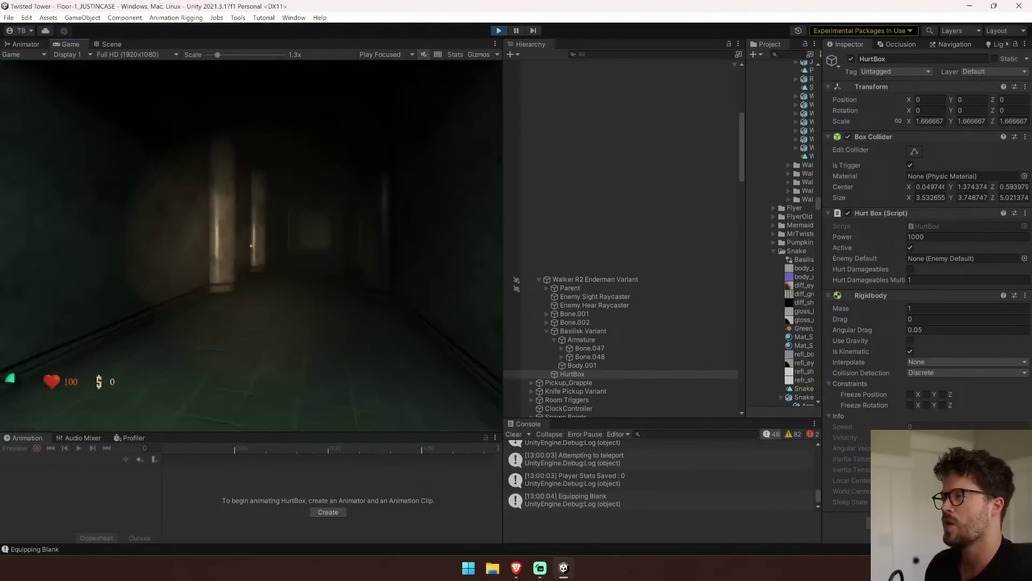
key(shift+w)
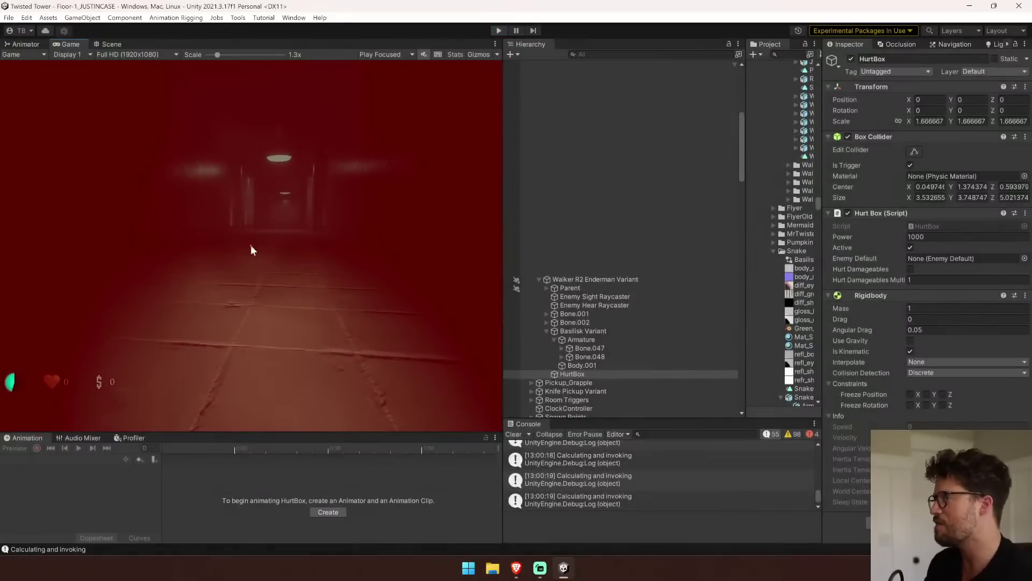
Run the game again in an enlarged game view, walk the corridors until the snake attacks, and return to edit mode in the current scene.
key(ctrl+1)
key(ctrl+p)
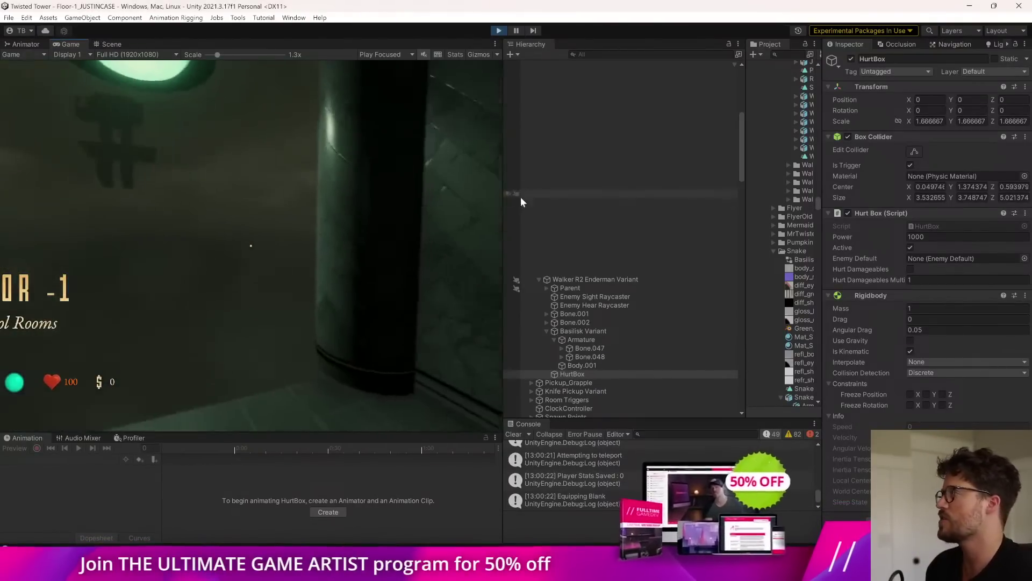
drag(503, 210, 749, 215)
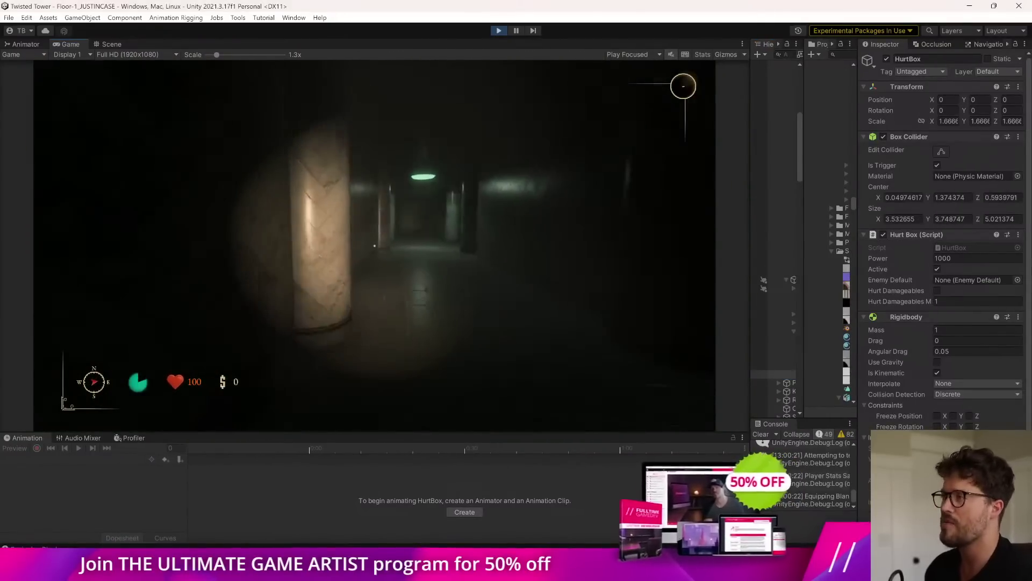
key(w)
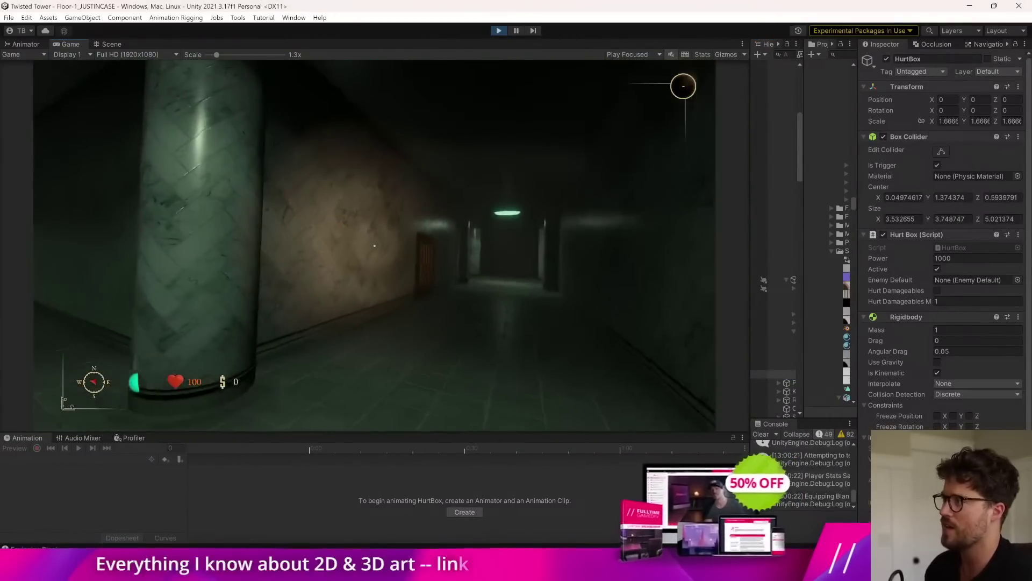
key(w)
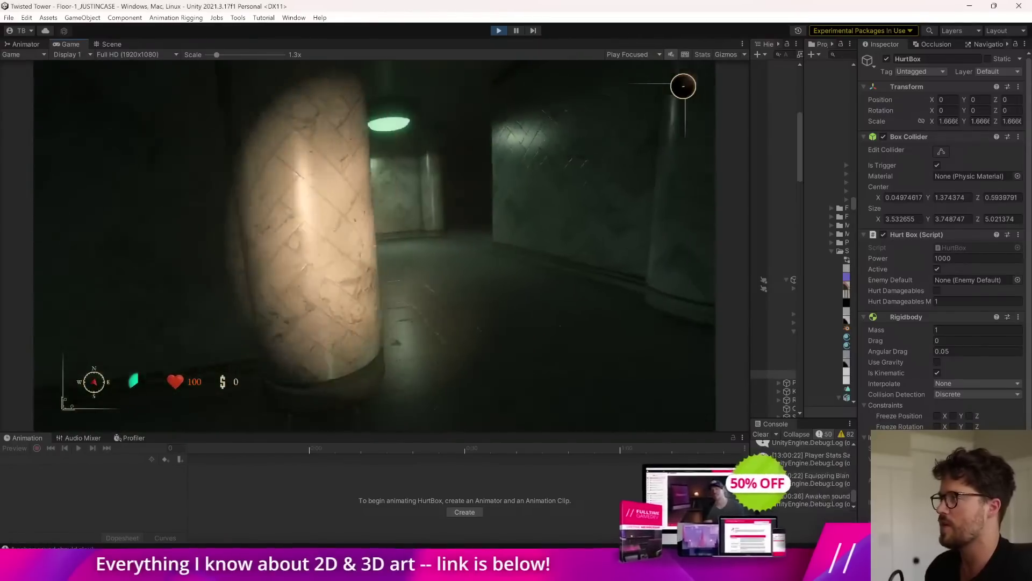
key(w)
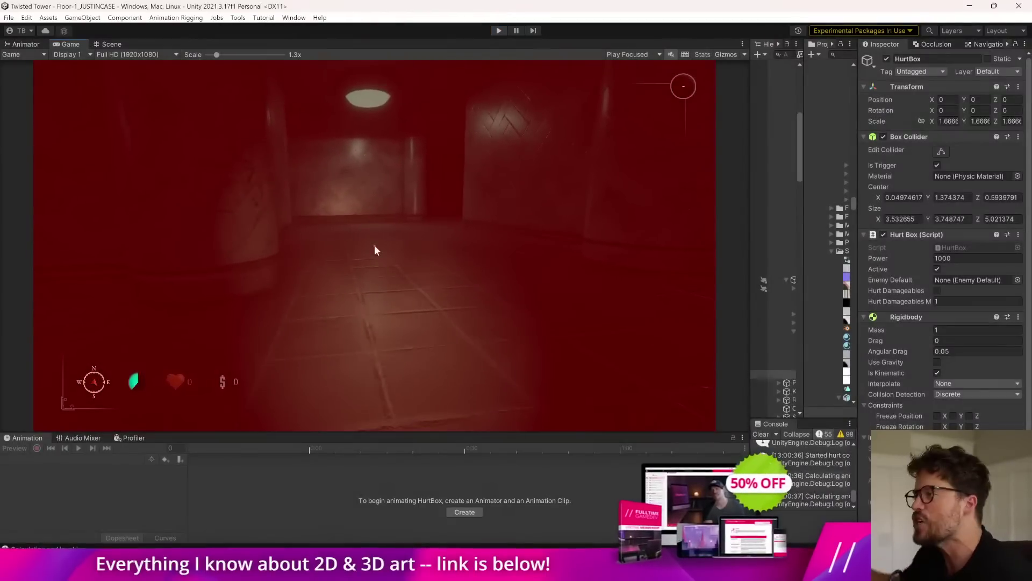
key(ctrl+p)
key(ctrl+o)
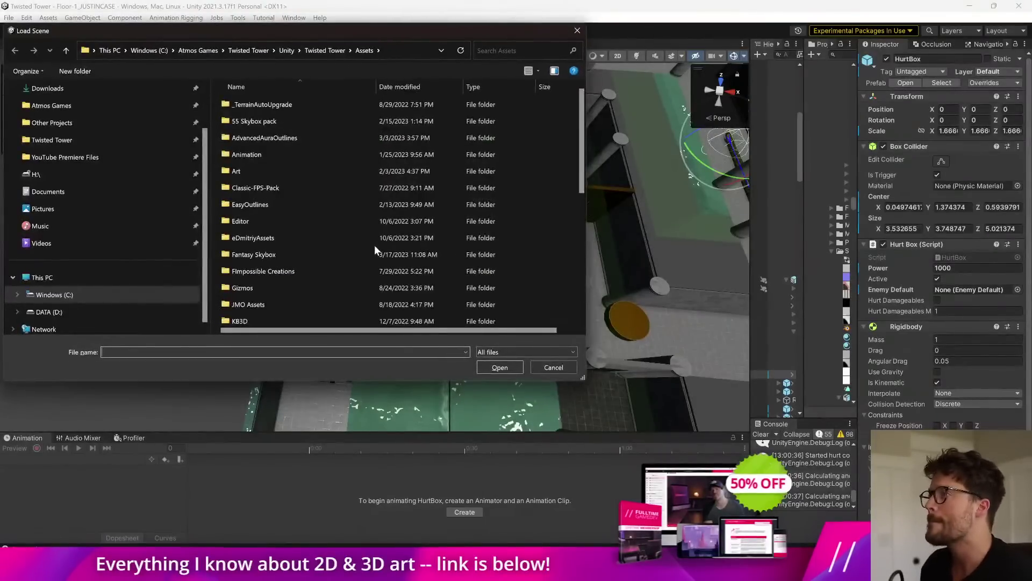
click(553, 367)
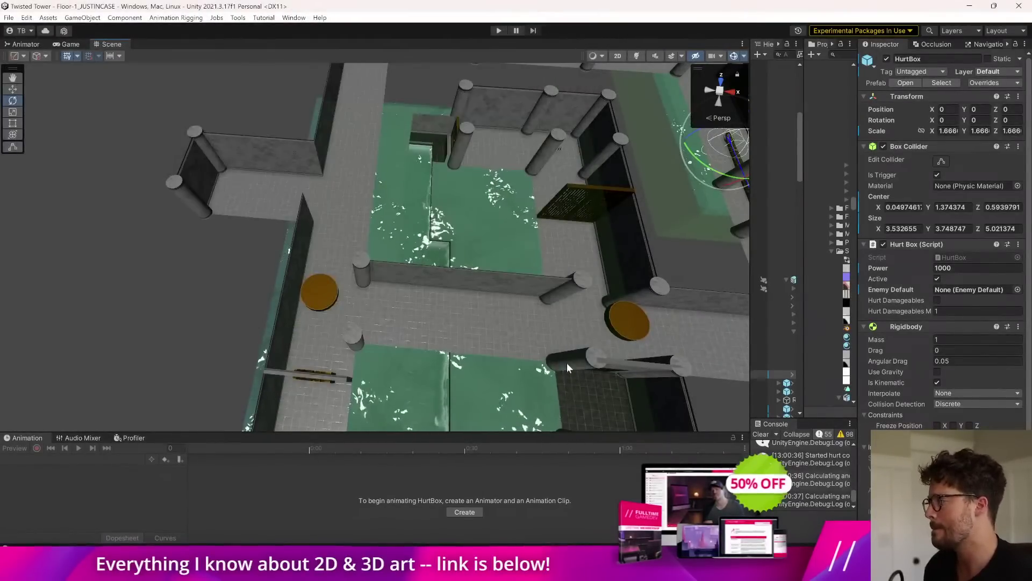
Start a new playtest, locate the snake in the scene view, and walk the corridors in first person to provoke its attack.
key(ctrl+p)
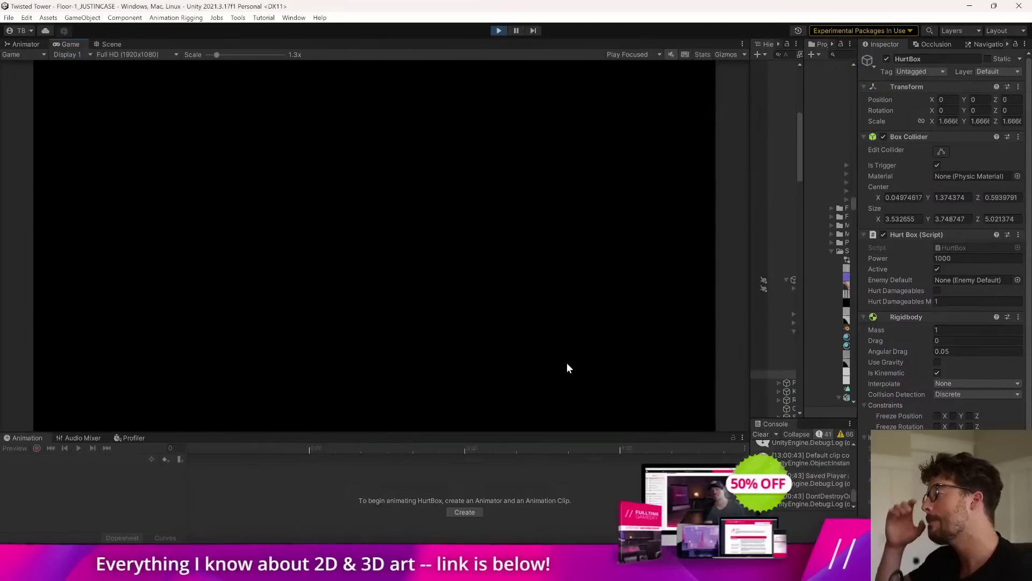
click(108, 45)
right_drag(366, 215, 452, 75)
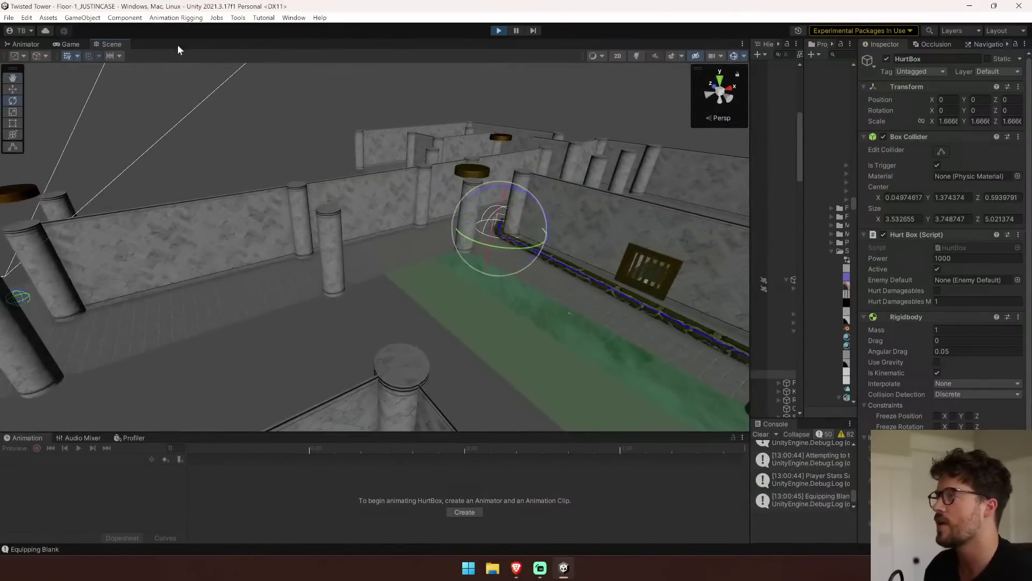
click(70, 46)
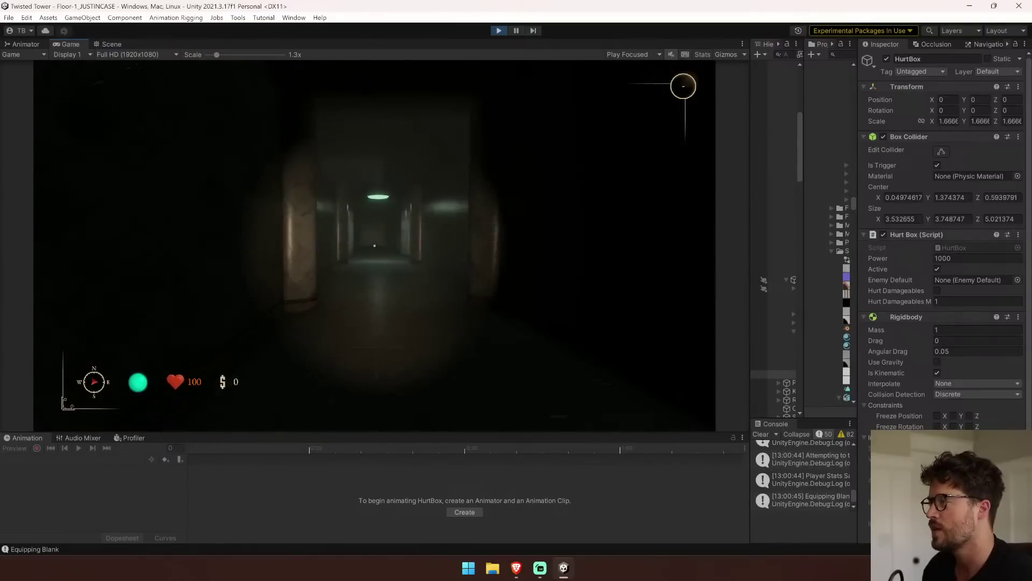
key(w)
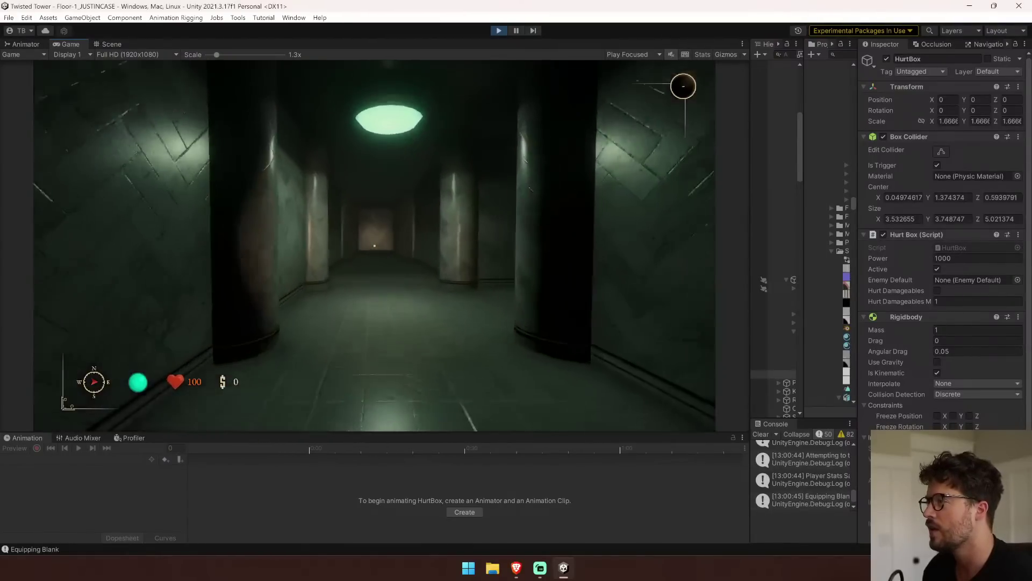
key(w)
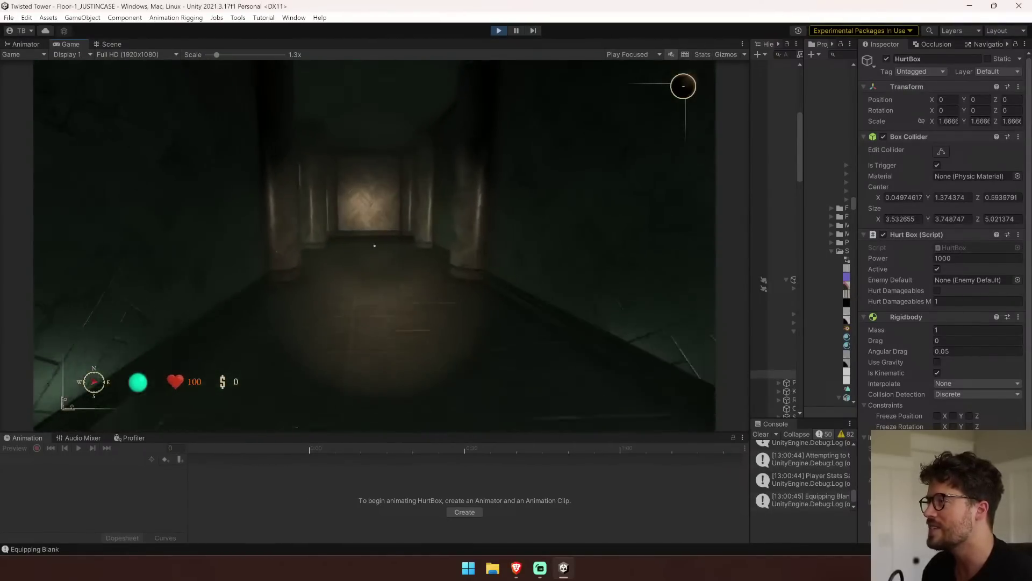
key(w)
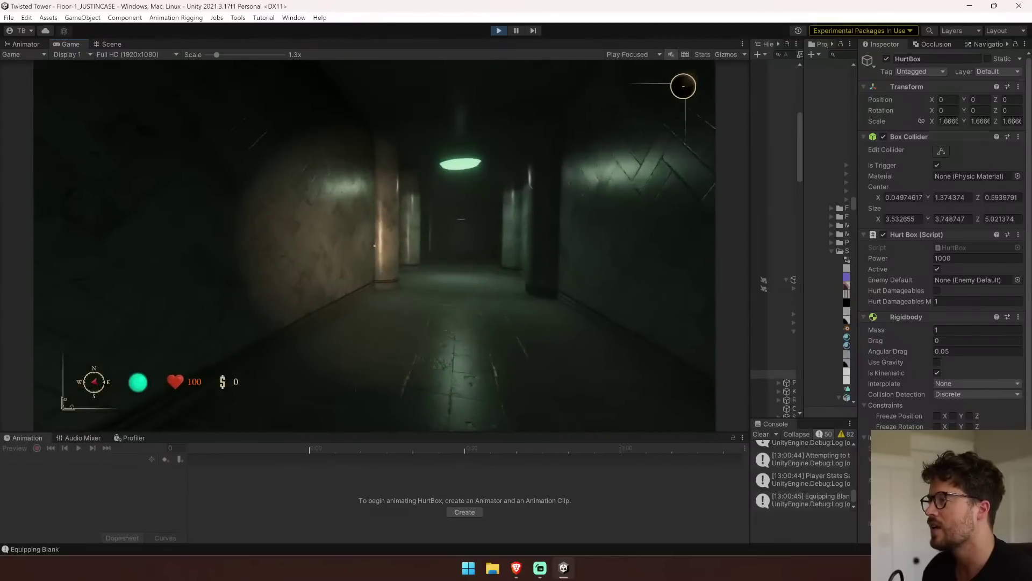
key(w)
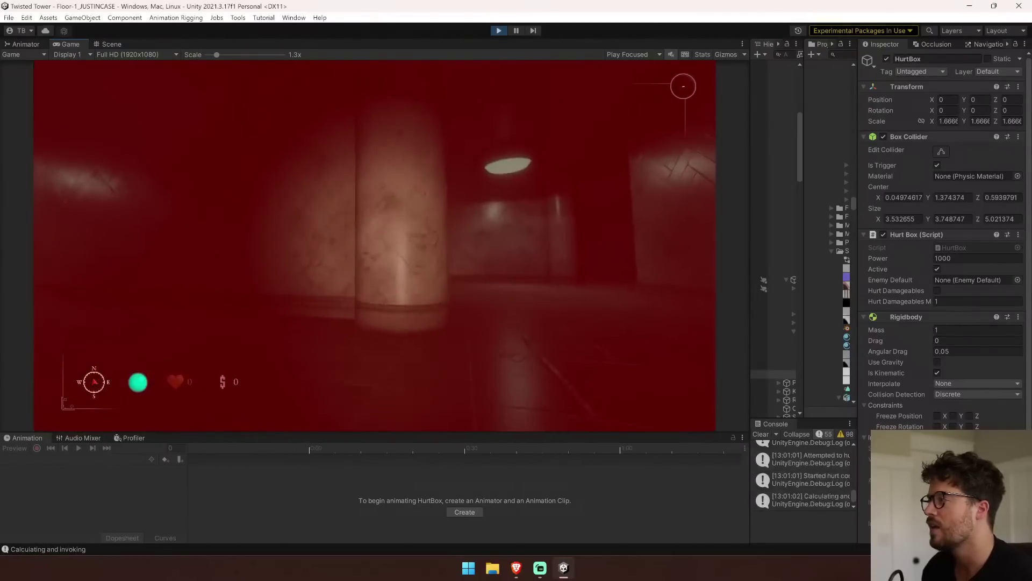
Examine the attacking snake's body in the scene view from several angles above the corridors, and stop the game.
click(112, 44)
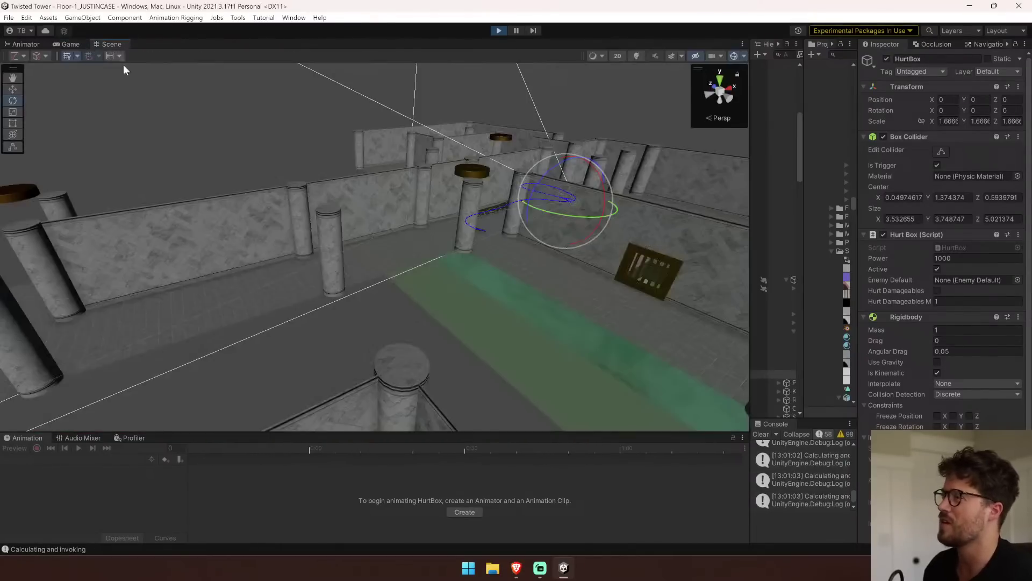
key(w)
right_drag(298, 137, 614, 277)
key(s)
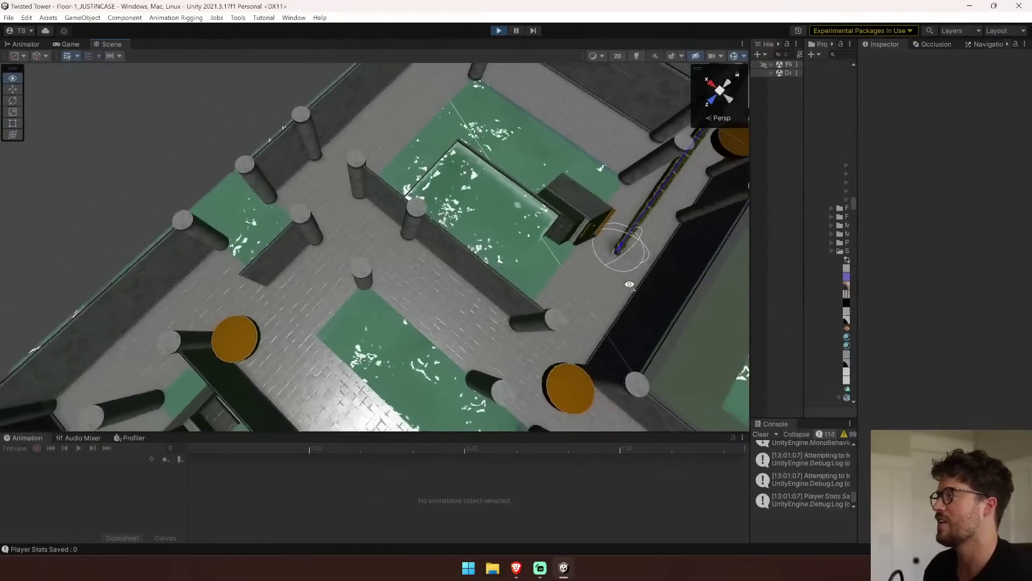
key(s)
right_drag(236, 186, 511, 65)
click(499, 32)
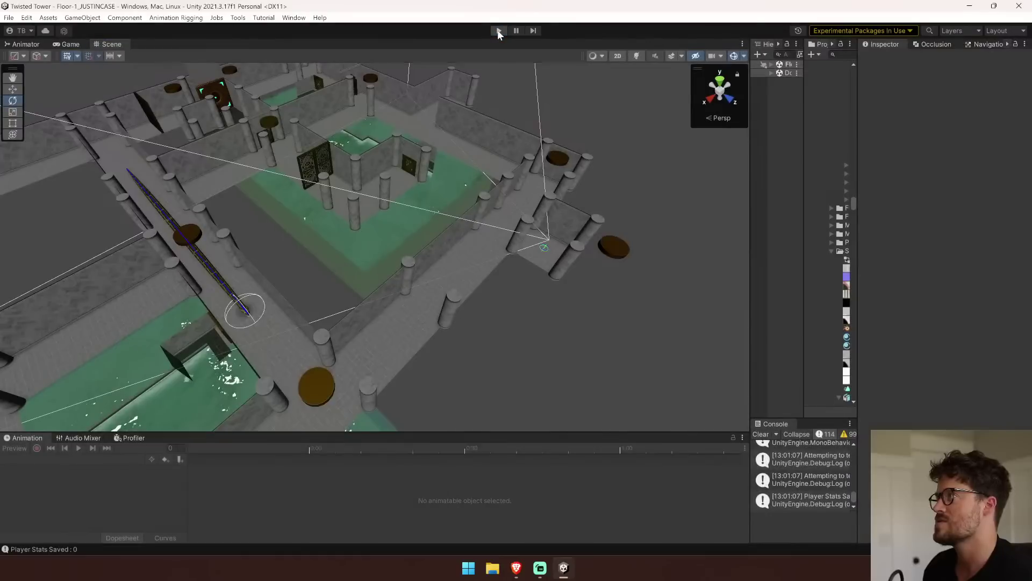
Restart the game, observe the snake's movement from above, and explore the corridors in first person with the flashlight to find it.
click(499, 31)
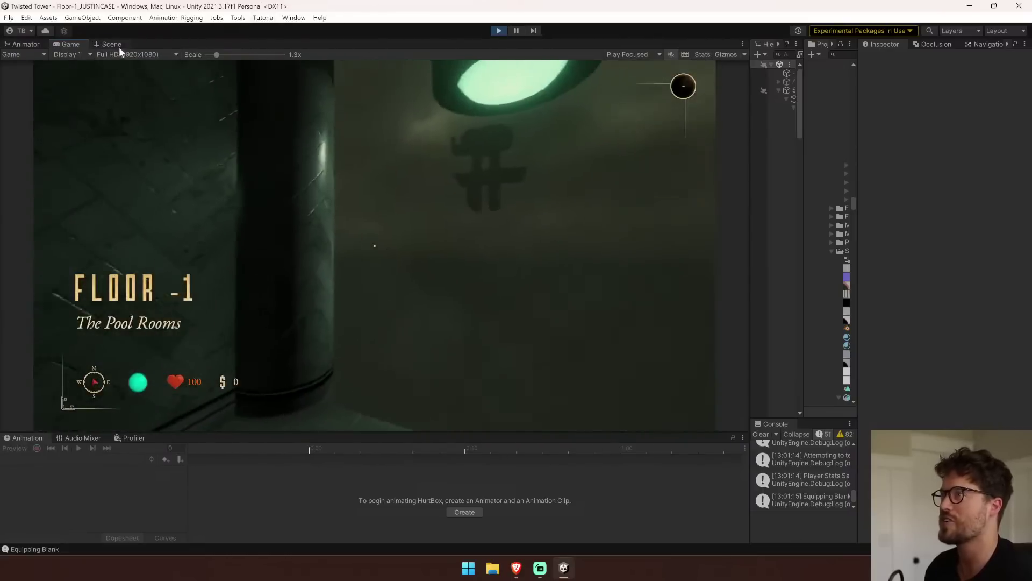
click(116, 44)
right_drag(344, 184, 729, 225)
click(69, 46)
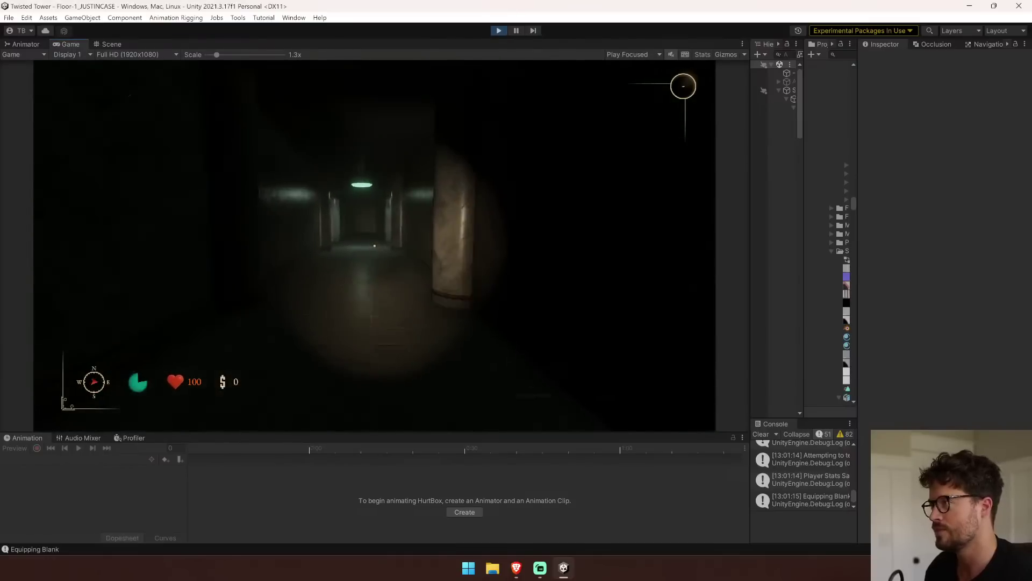
key(w)
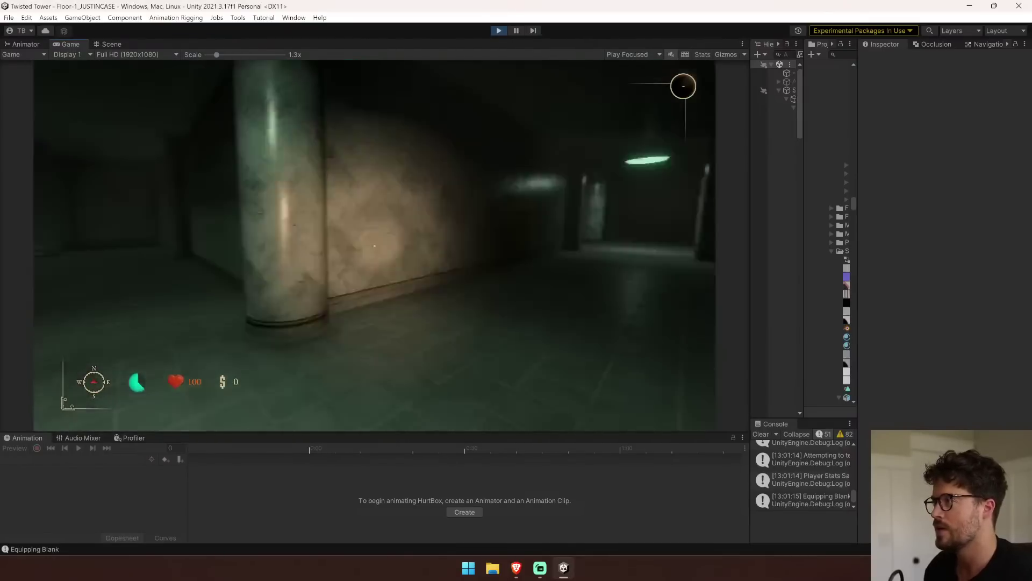
key(w)
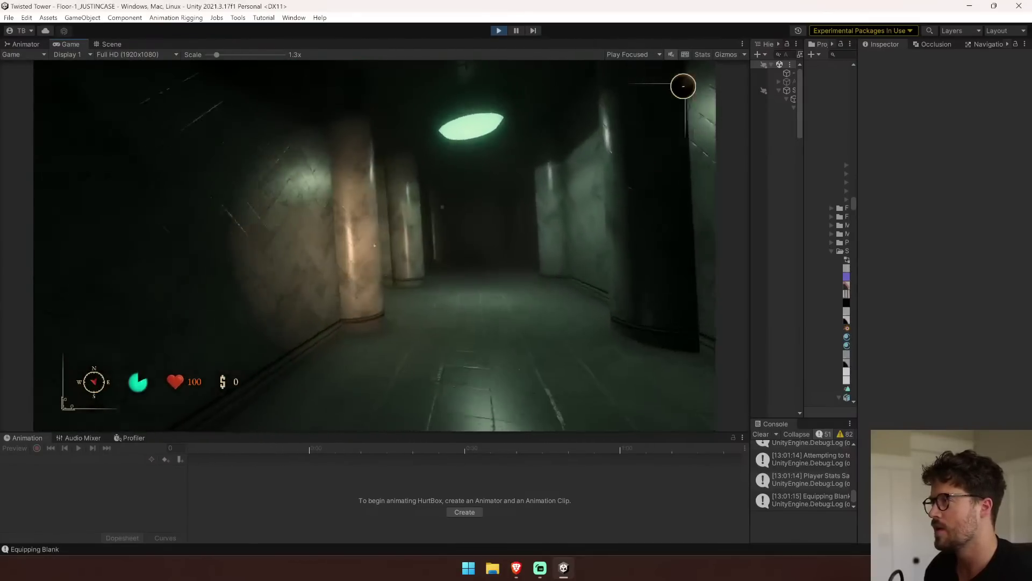
key(w)
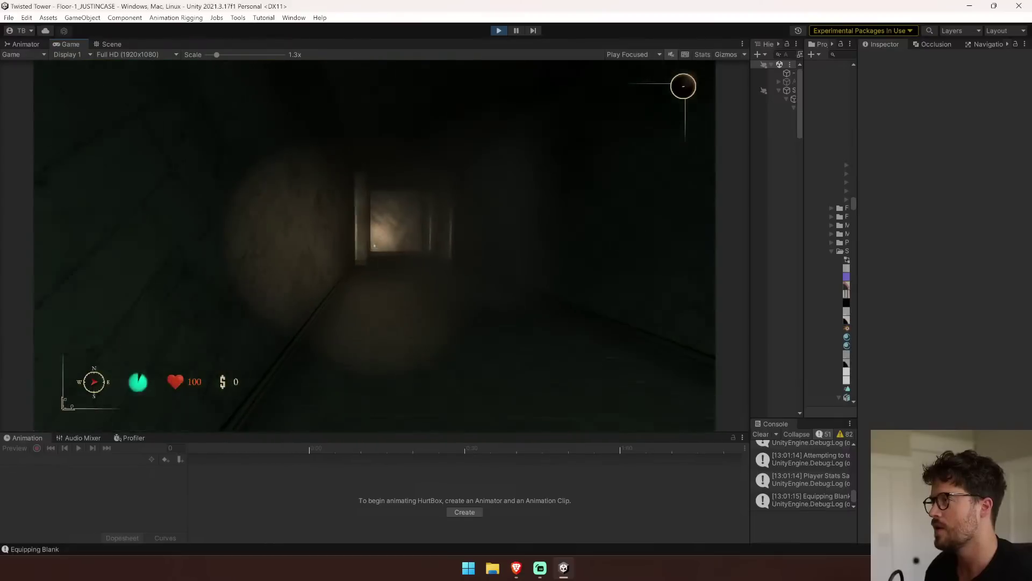
key(w)
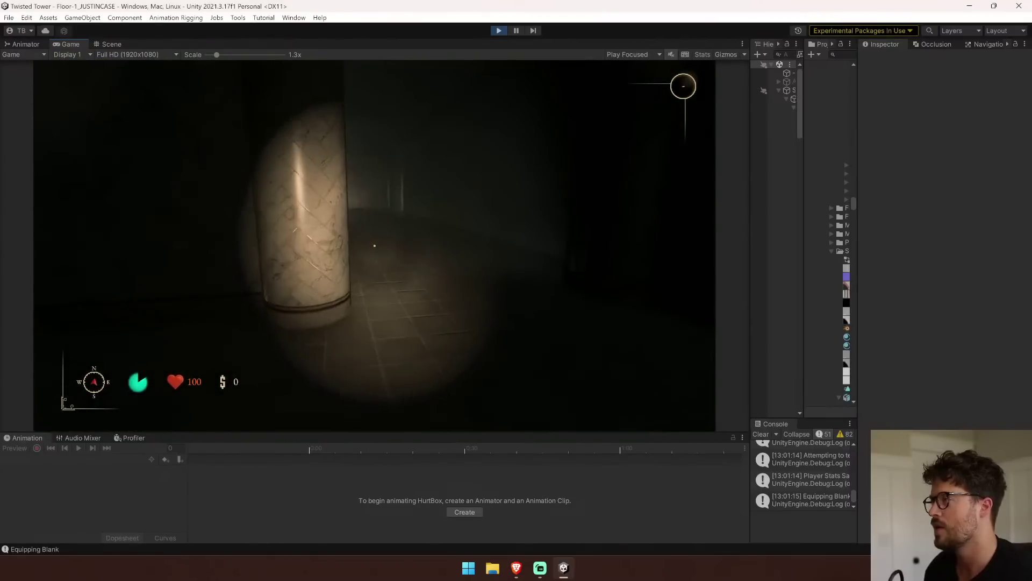
key(w)
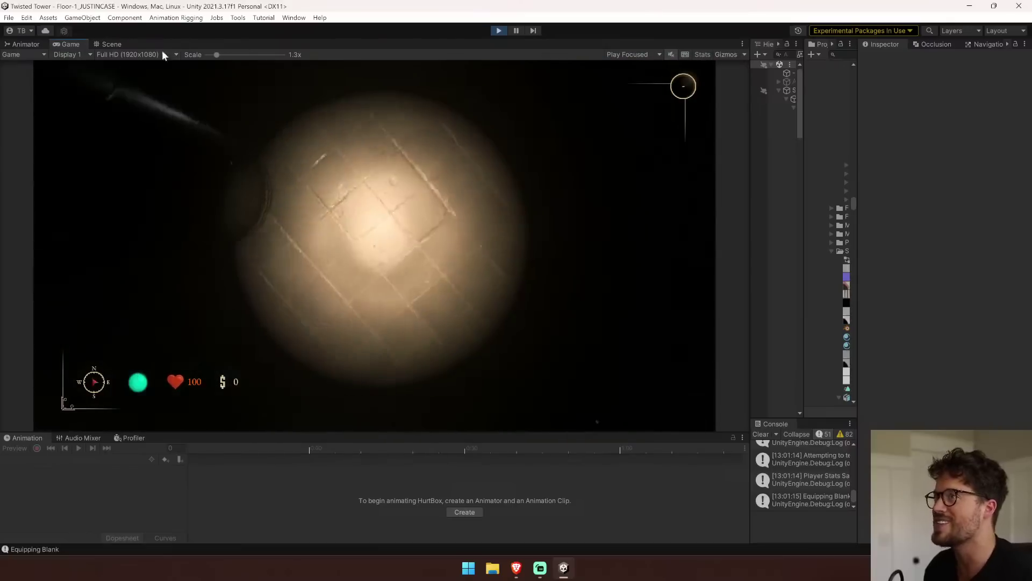
Check the snake's position from above, continue walking toward an encounter in first person, and end the playtest.
click(95, 44)
right_drag(360, 231, 446, 239)
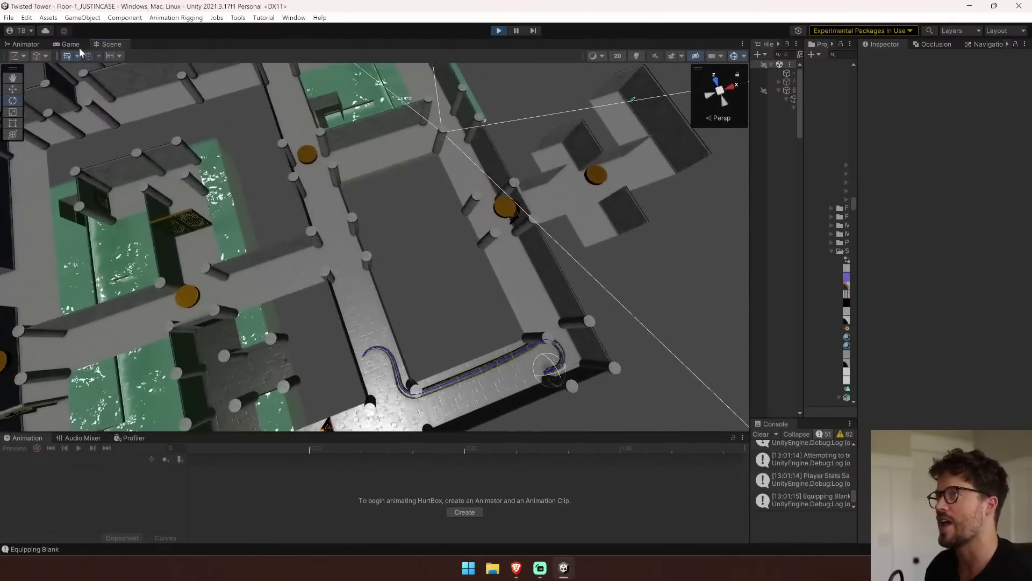
click(71, 45)
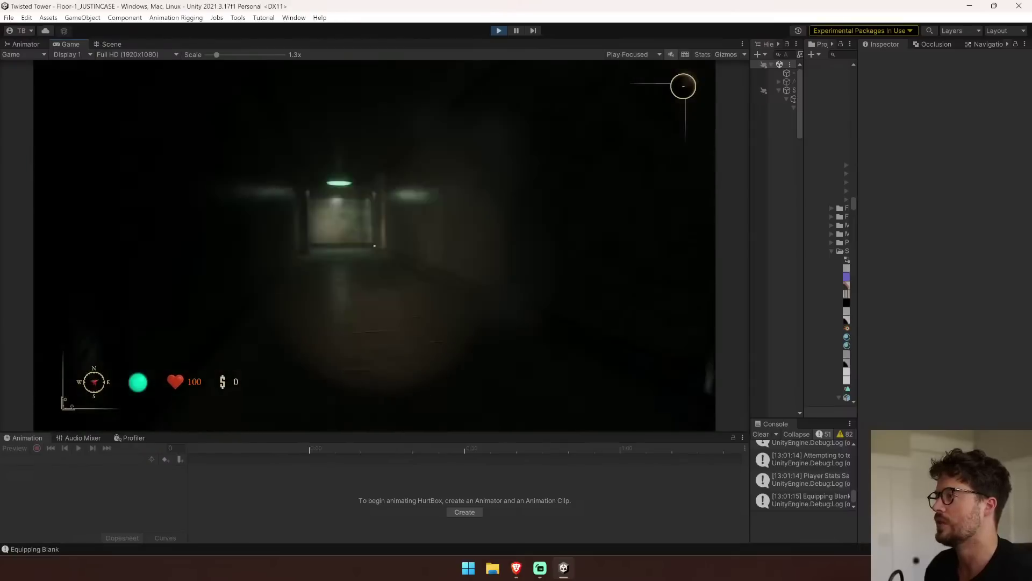
key(w)
key(w)
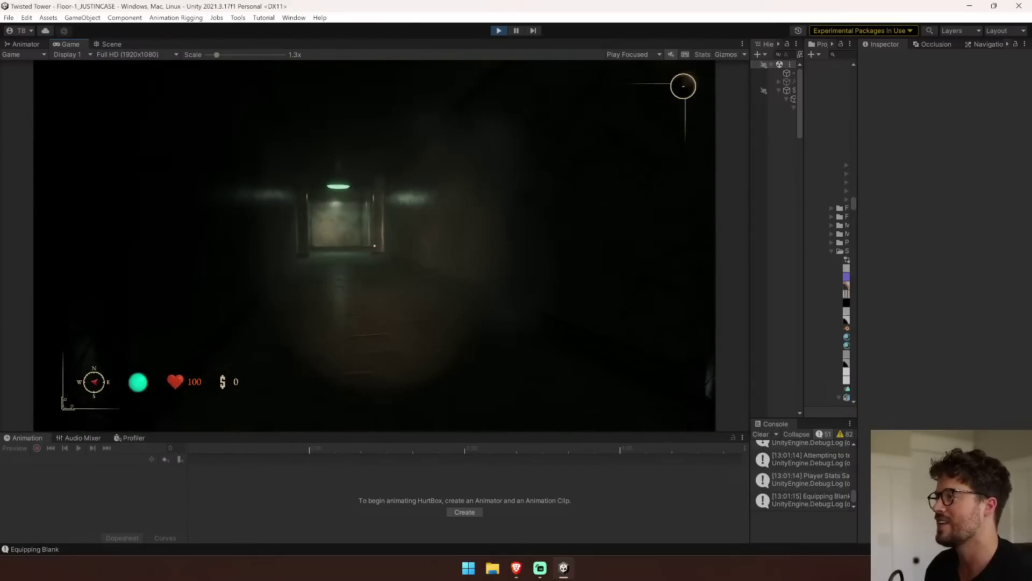
key(w)
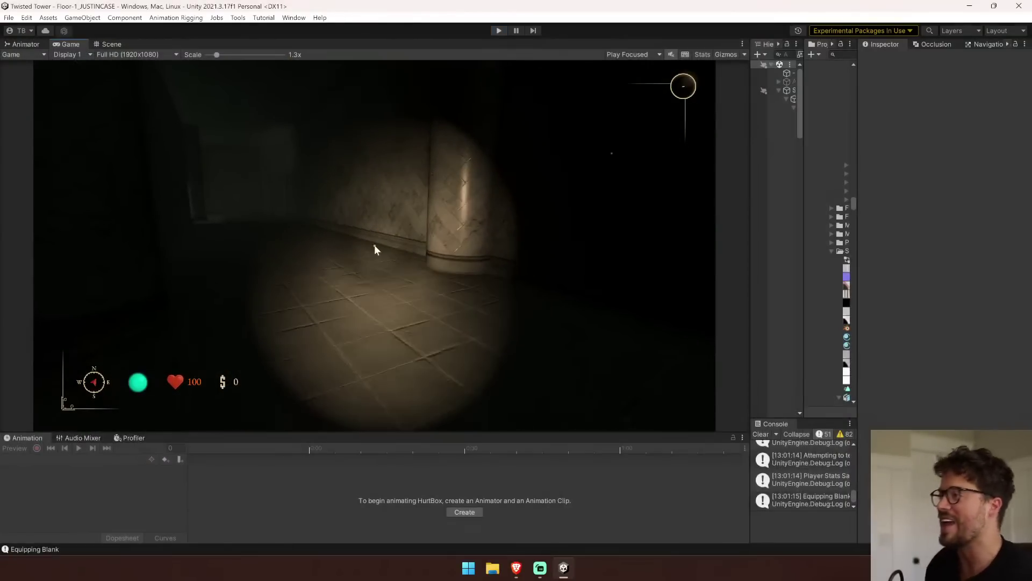
key(ctrl+p)
Search the scene hierarchy for "camera", and open the FPSController Father prefab through a project search for "FPS con".
drag(751, 195, 338, 195)
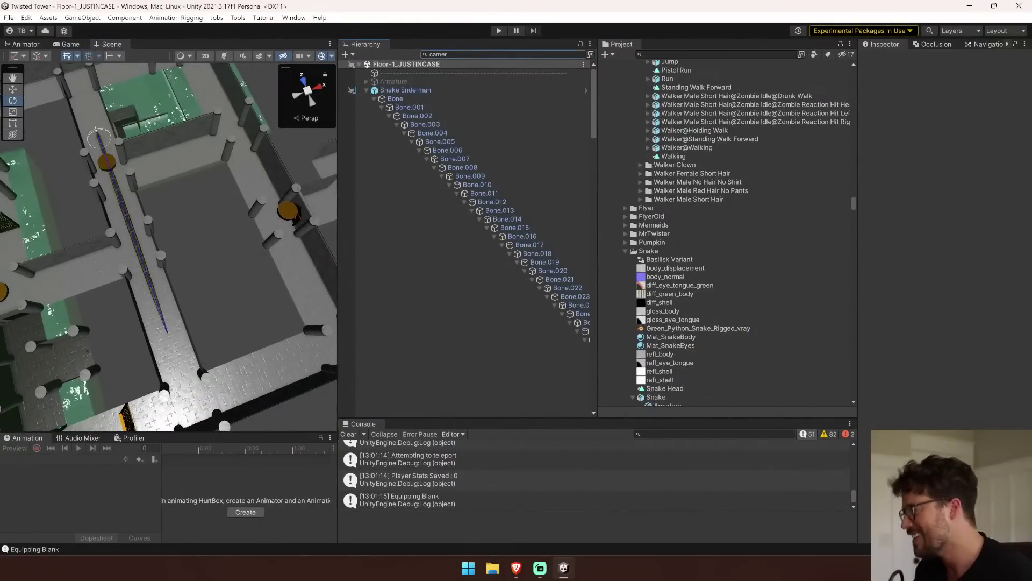
text(ra)
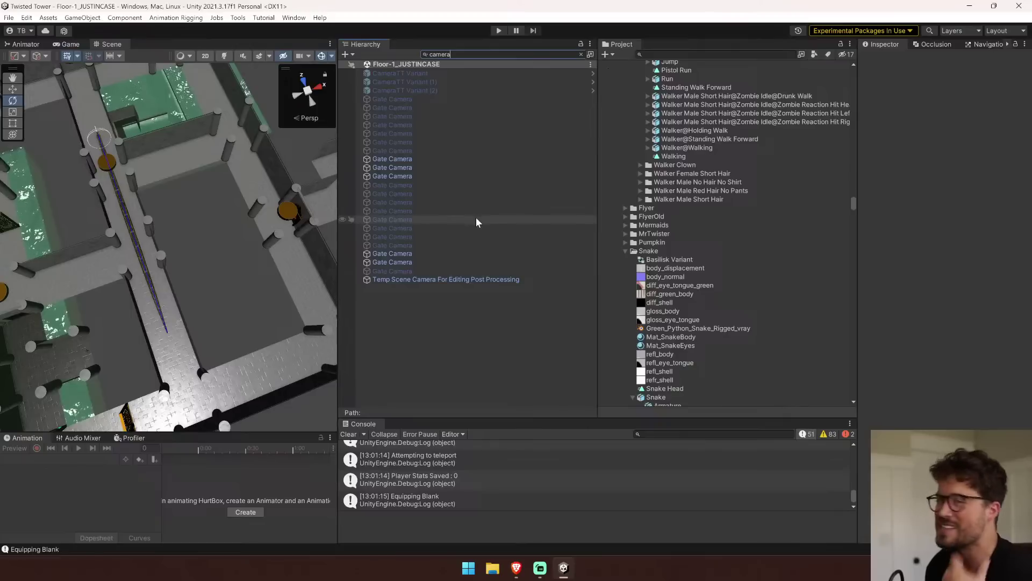
click(693, 55)
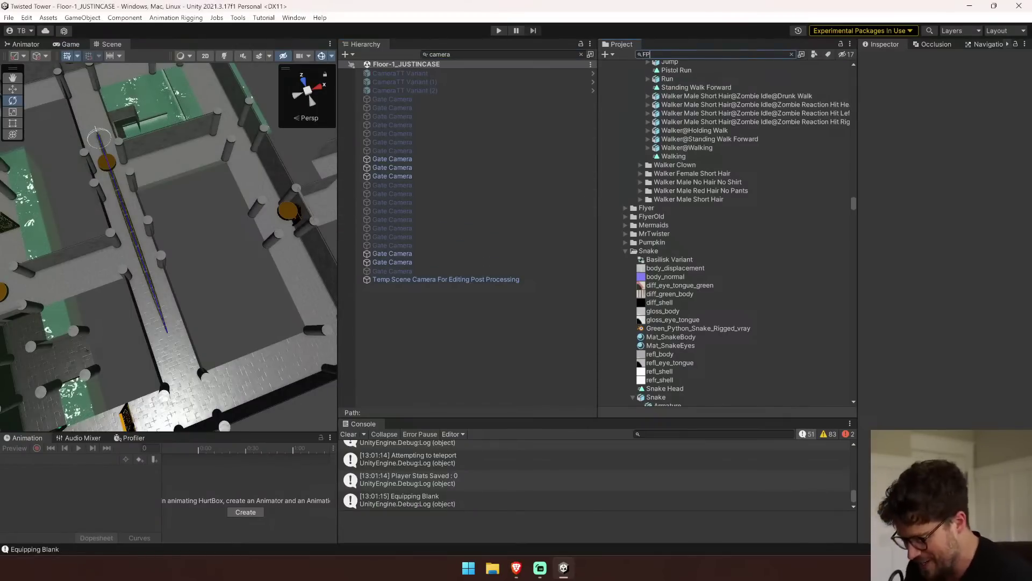
text(FPS fra)
key(BackSpace)
text(con)
double_click(691, 94)
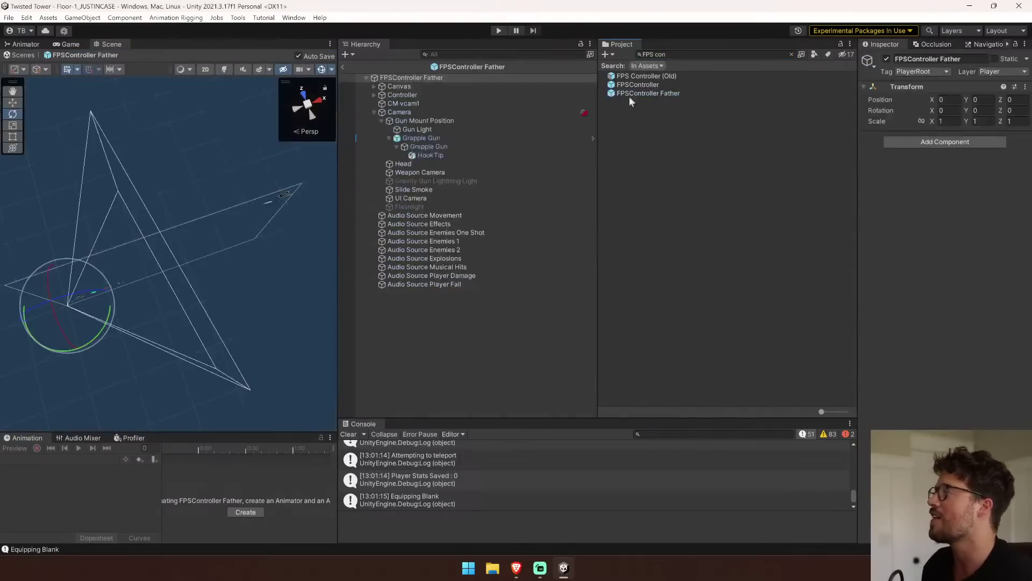
Add the Ignore Myself layer to the culling mask of the FPSController Father prefab's main Camera, and return to the level scene.
click(427, 96)
click(473, 173)
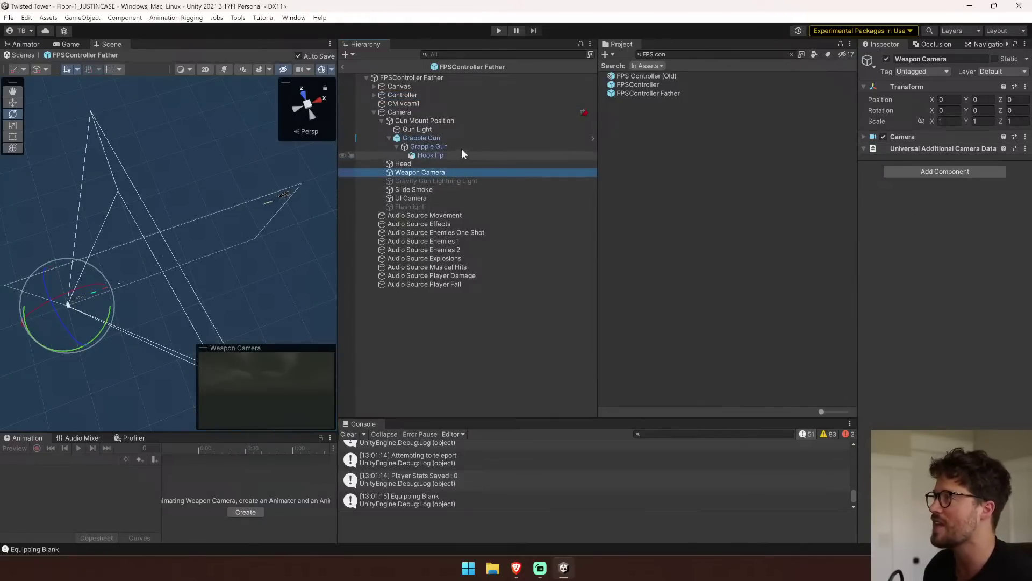
click(454, 111)
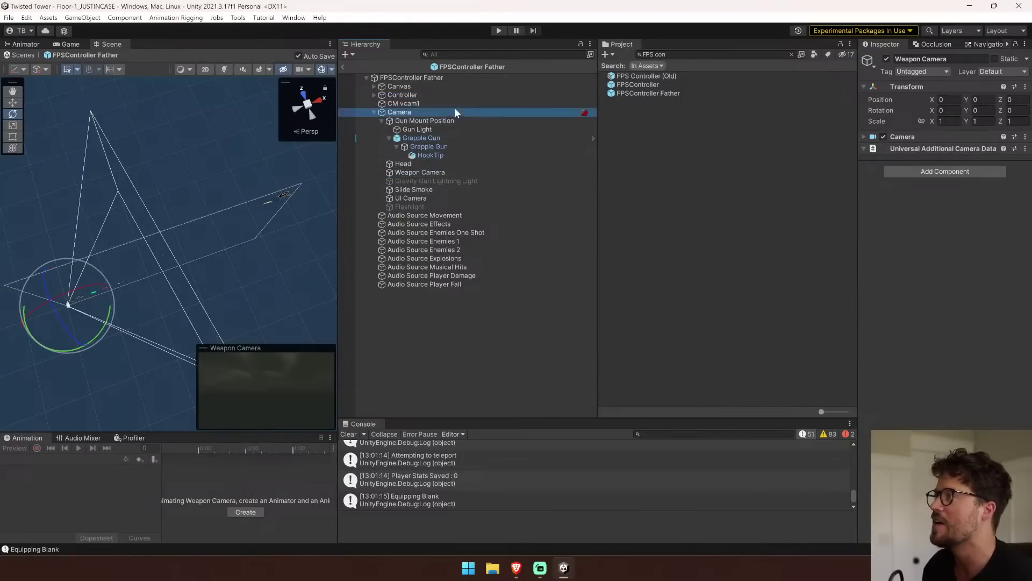
click(913, 137)
drag(856, 333, 658, 334)
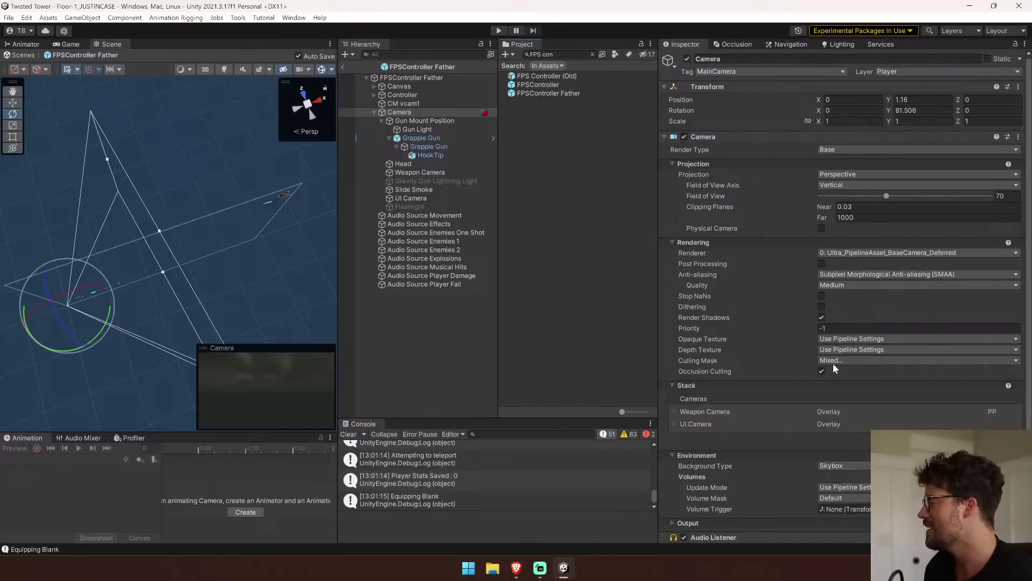
click(837, 360)
click(854, 350)
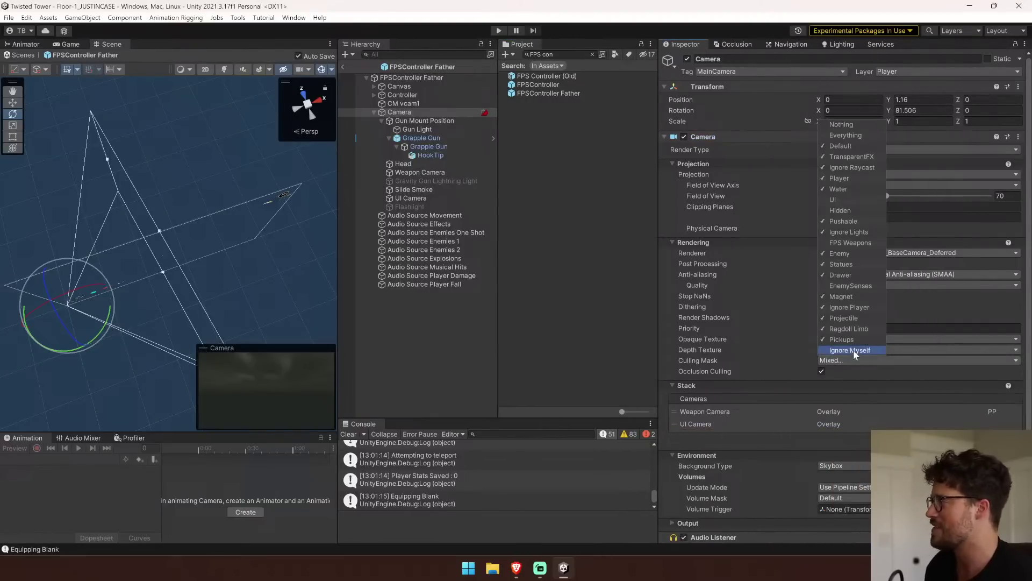
click(343, 66)
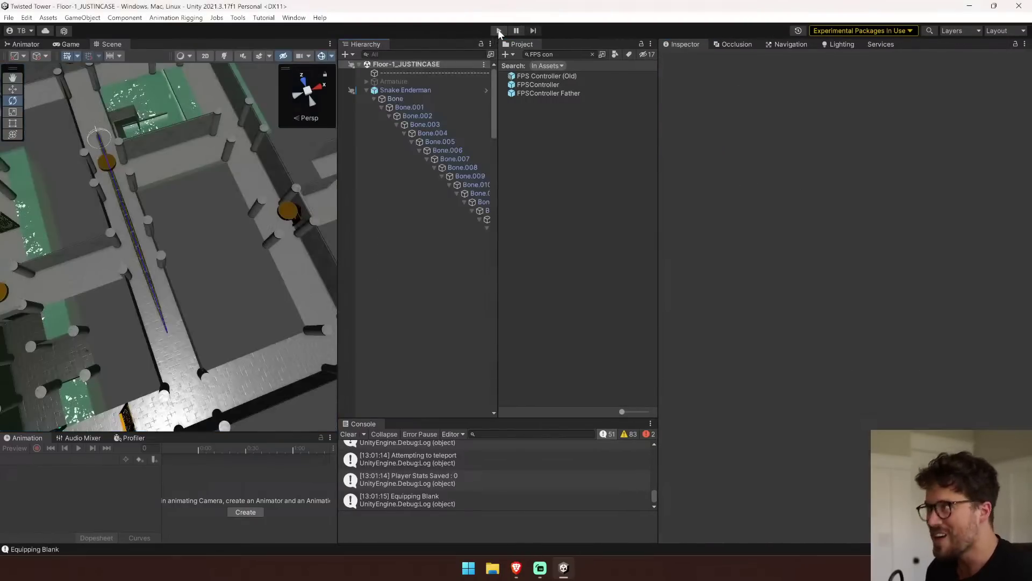
Playtest the snake's attack on the player in an enlarged game view, and stop the game.
click(499, 31)
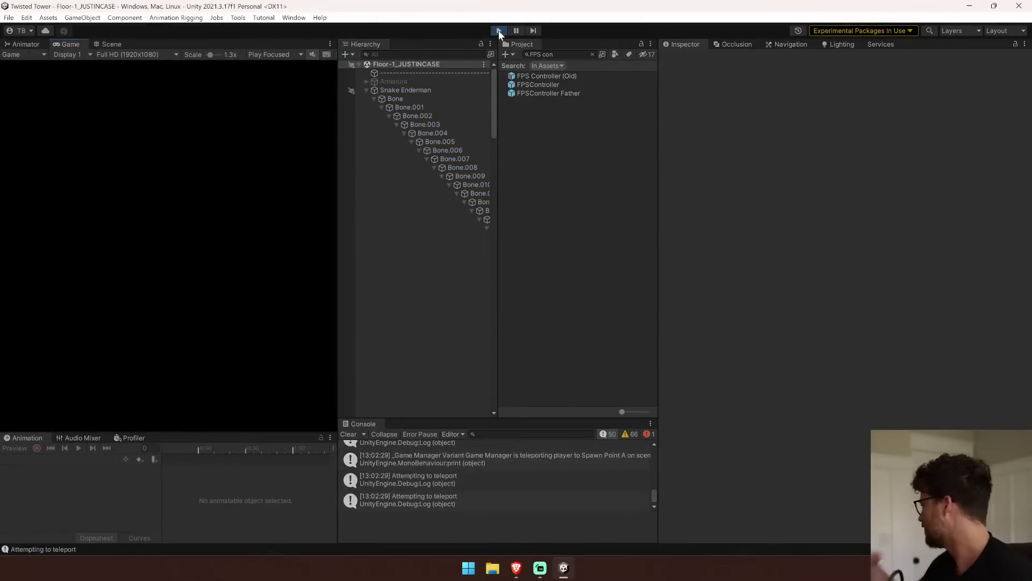
drag(336, 126, 821, 127)
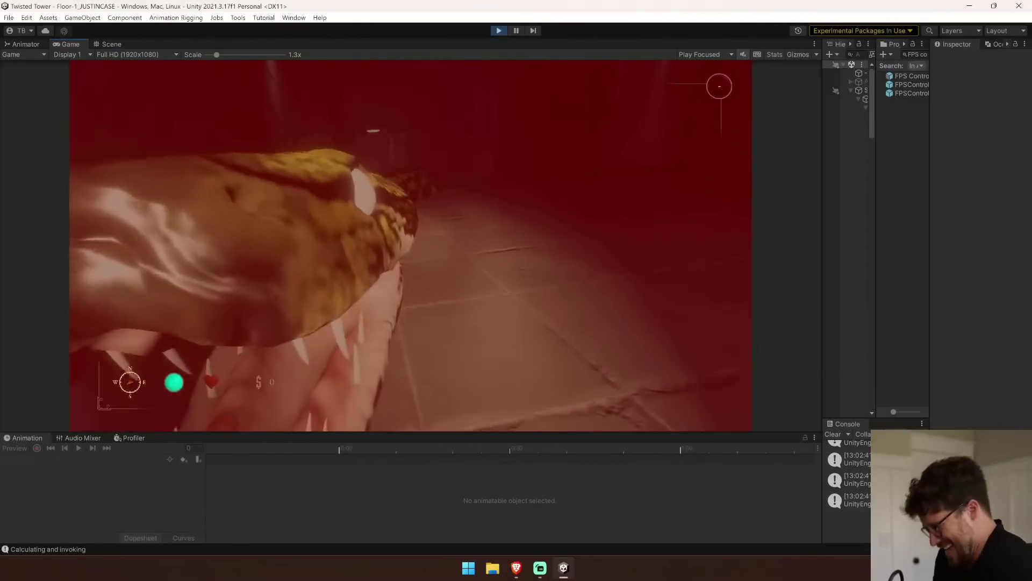
key(ctrl+p)
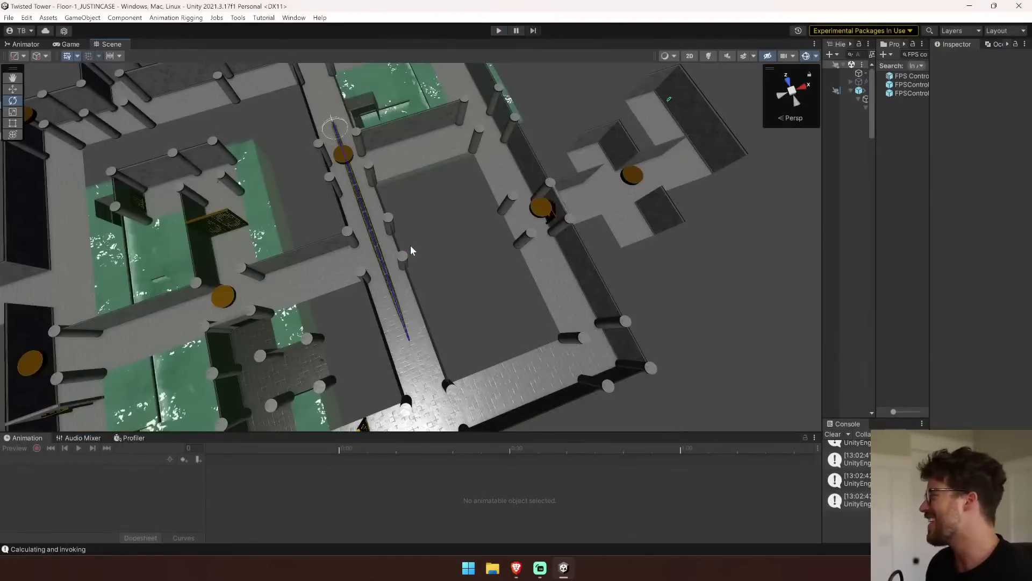
Restart the game and explore the Floor -1 corridors in first person with the flashlight, looking for the snake.
key(ctrl+p)
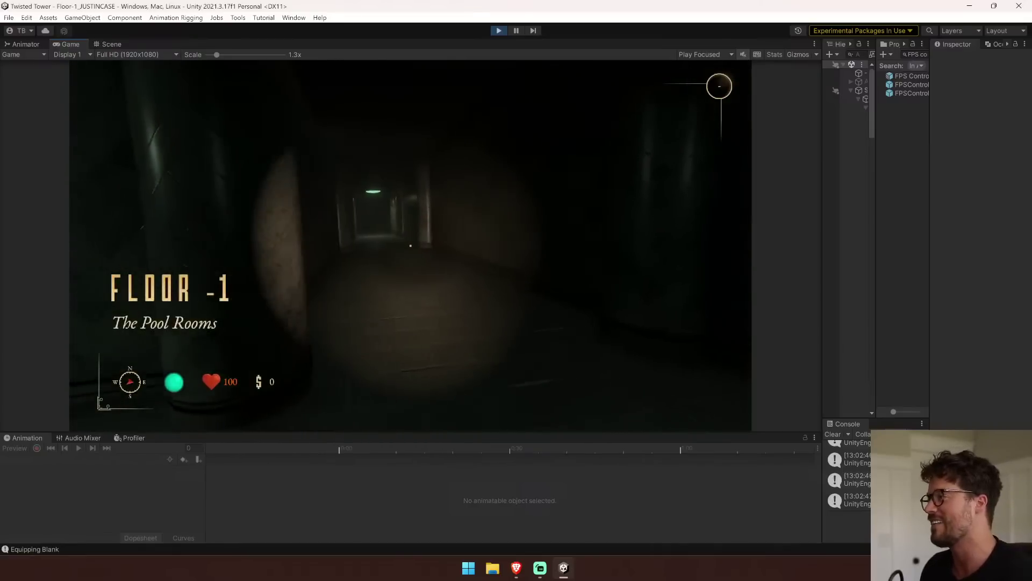
key(w)
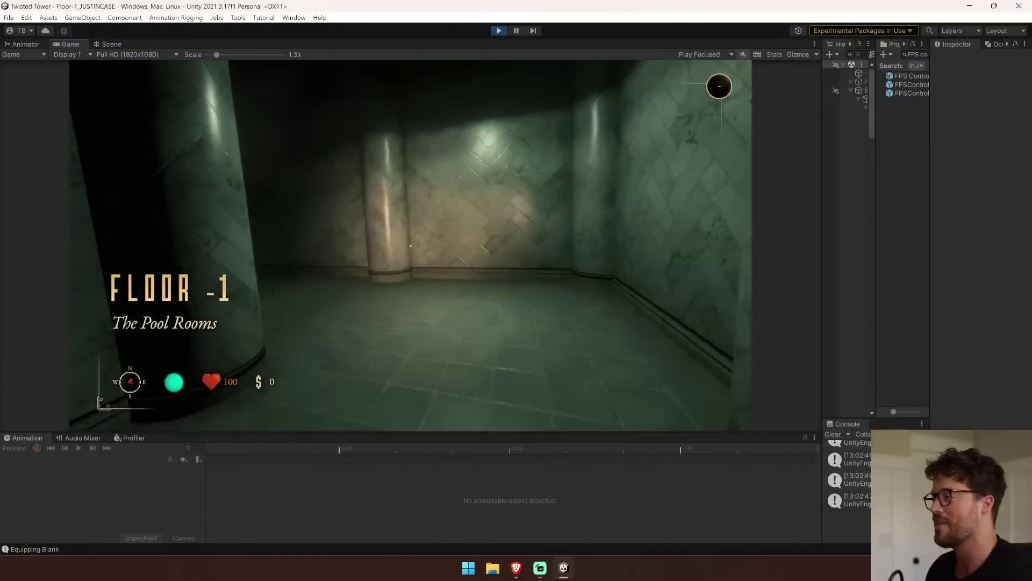
key(w)
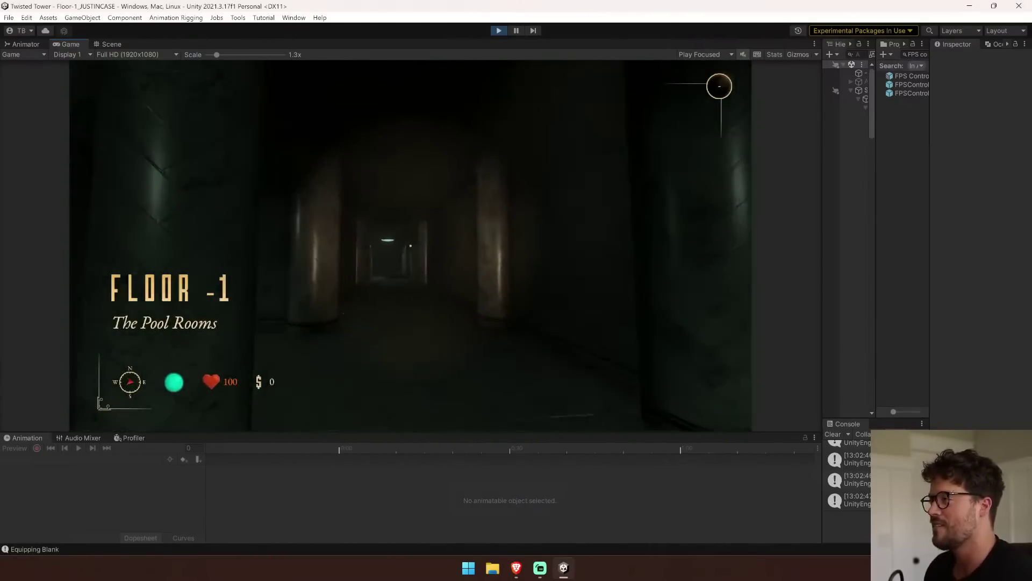
key(s)
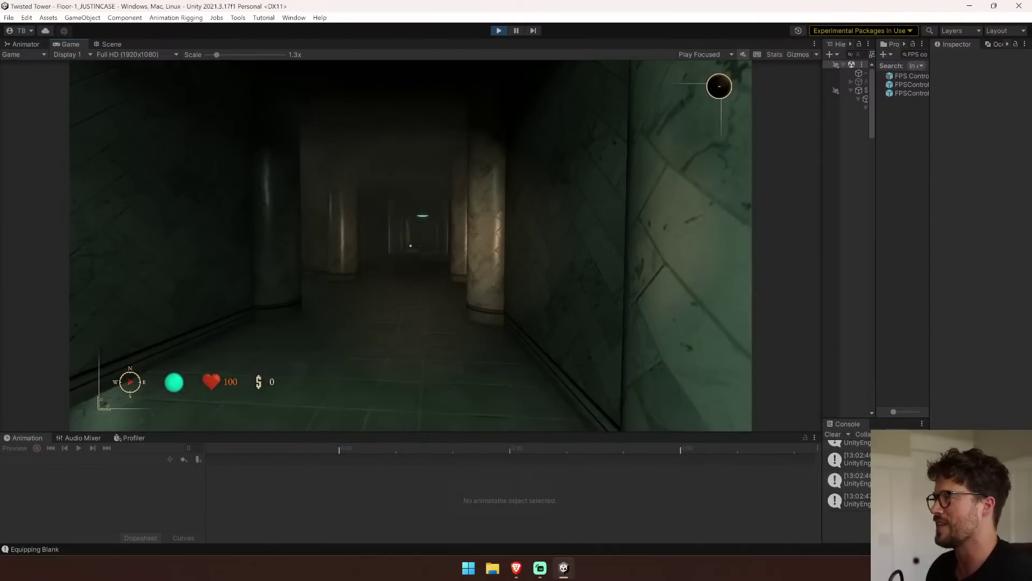
key(w)
key(shift+w)
key(w)
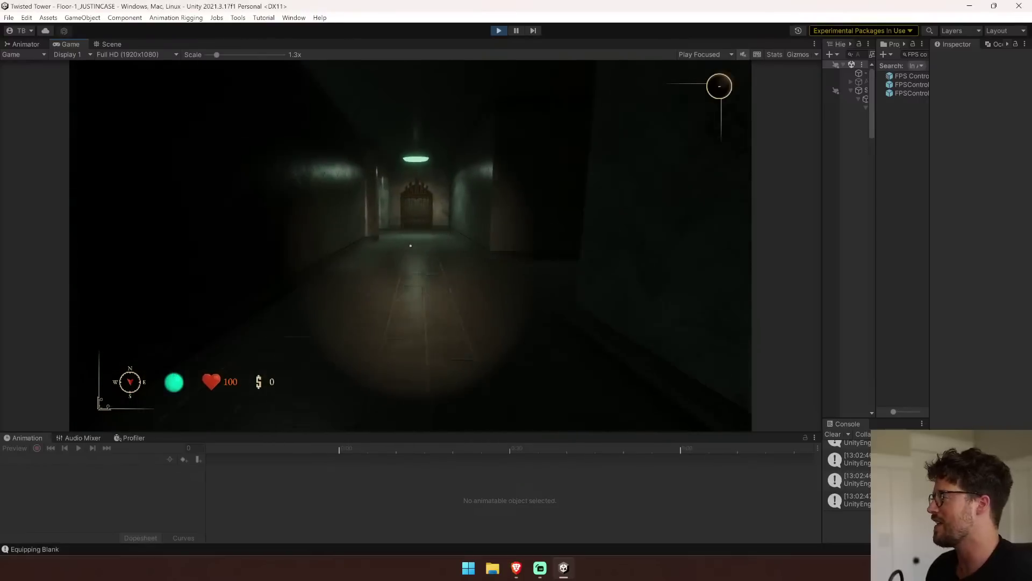
key(w)
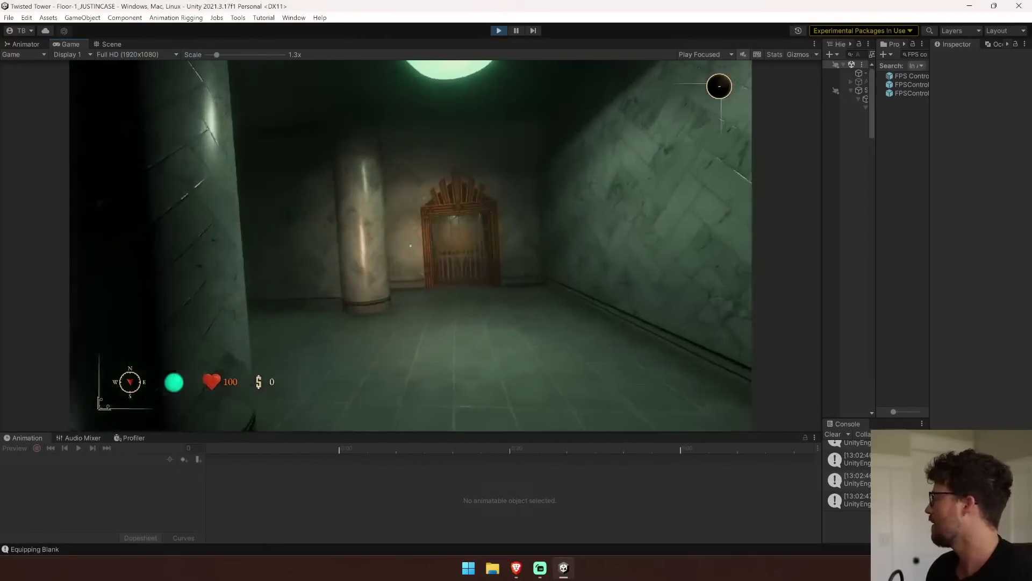
key(w)
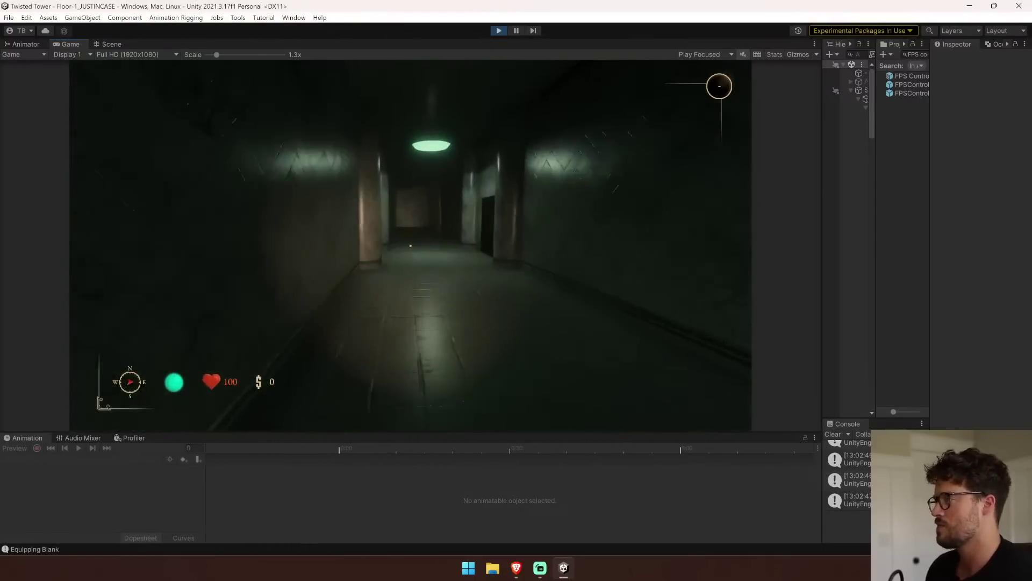
key(w)
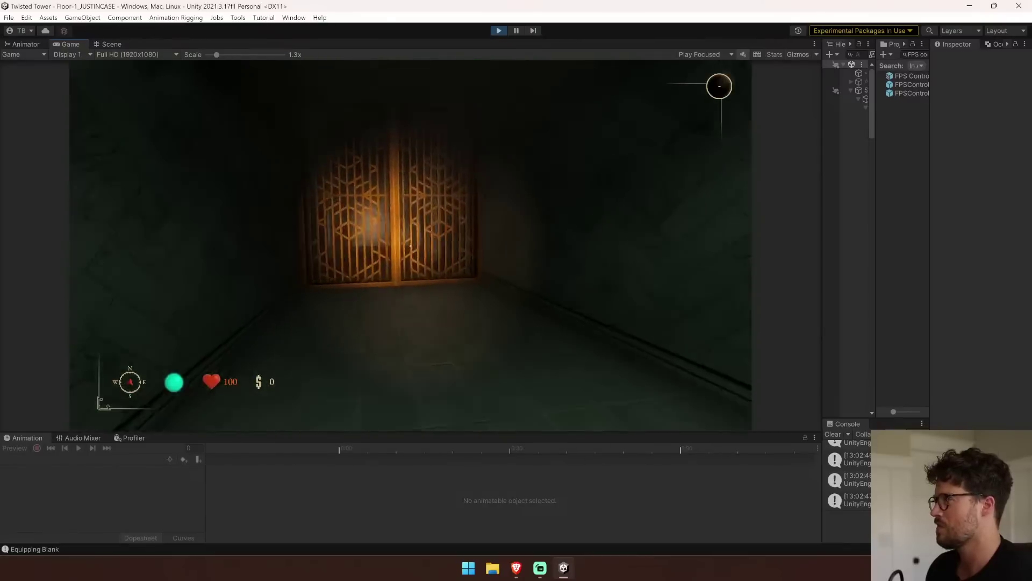
key(w)
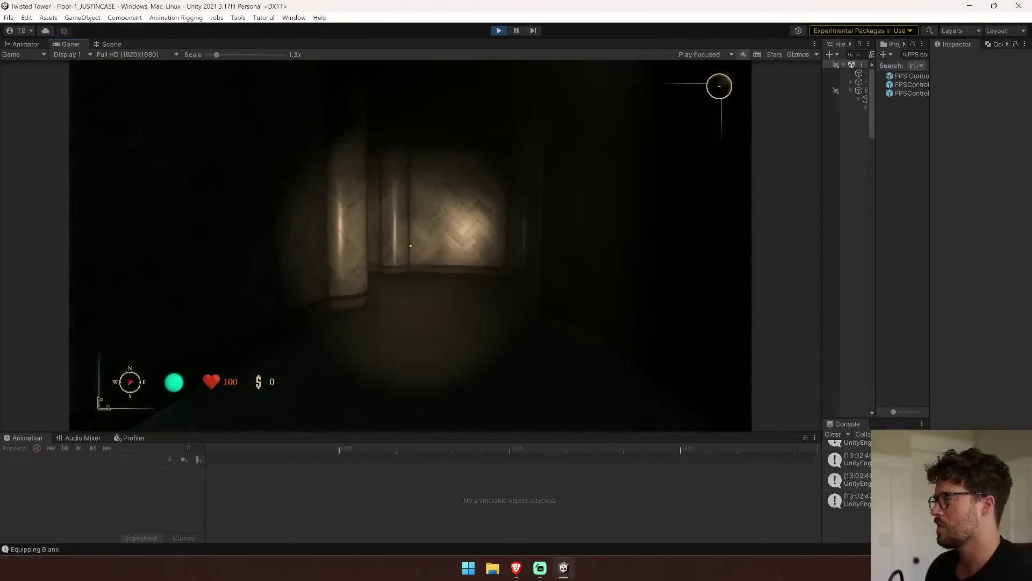
key(w)
key(w)
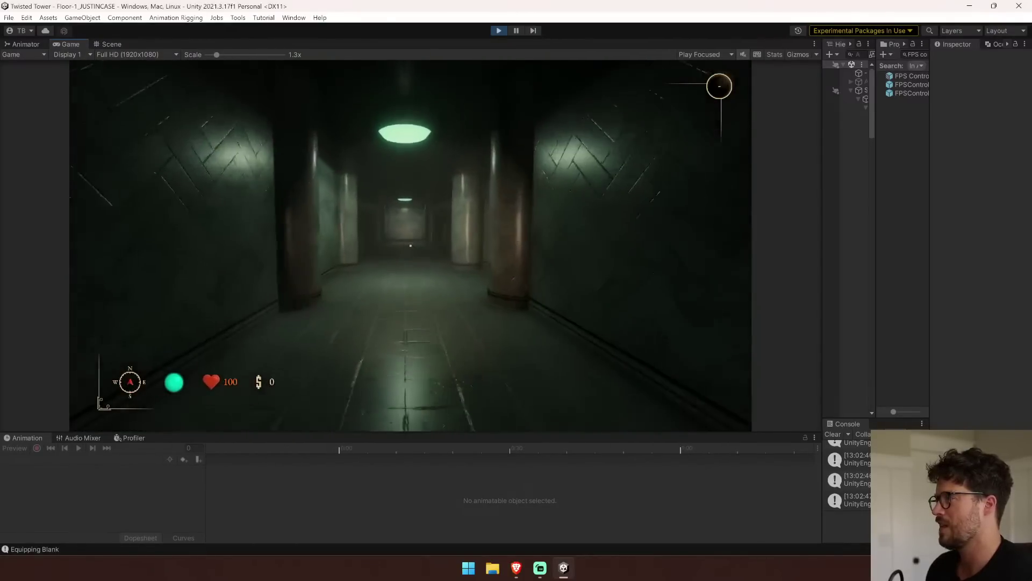
key(w)
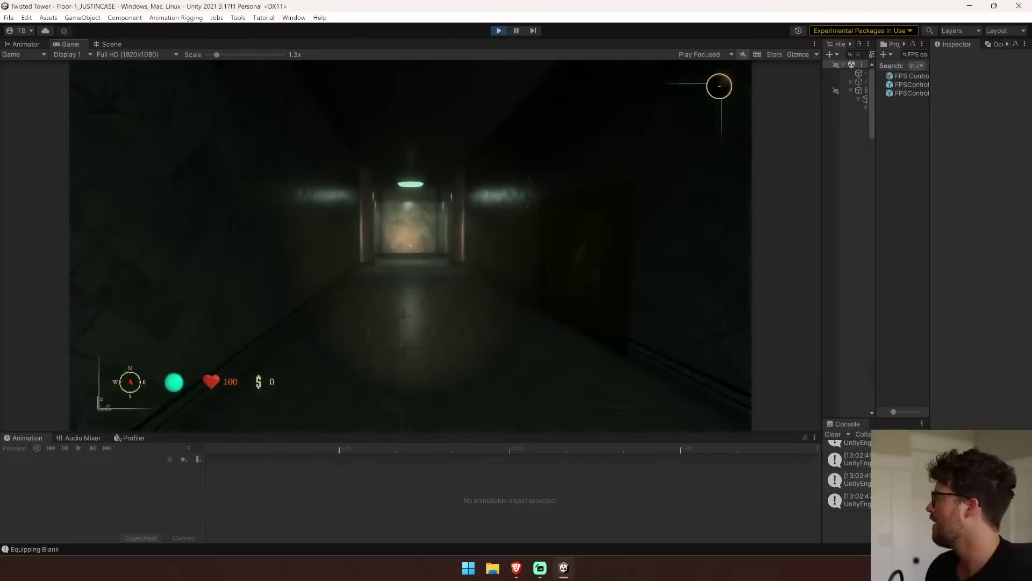
key(w)
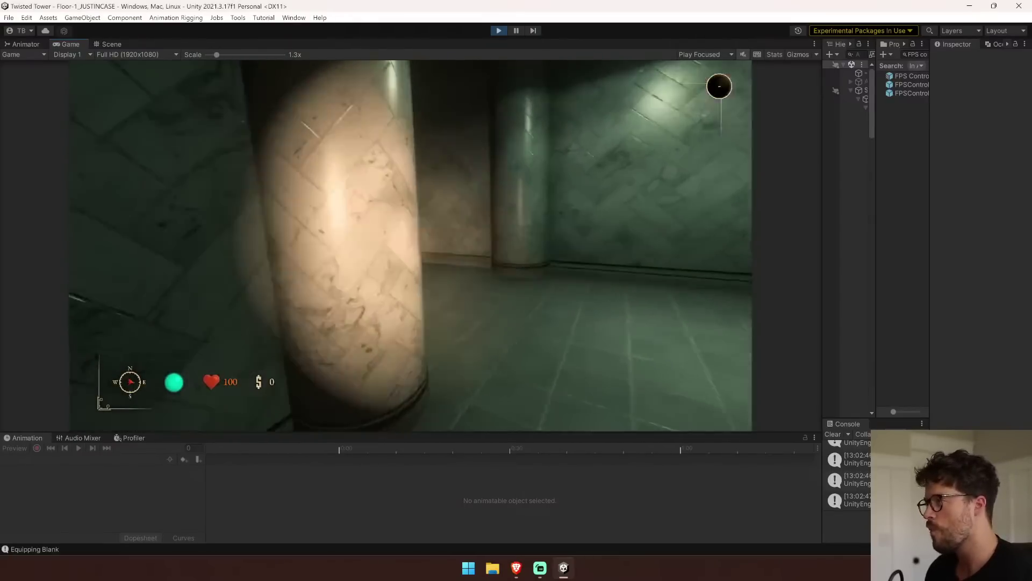
key(w)
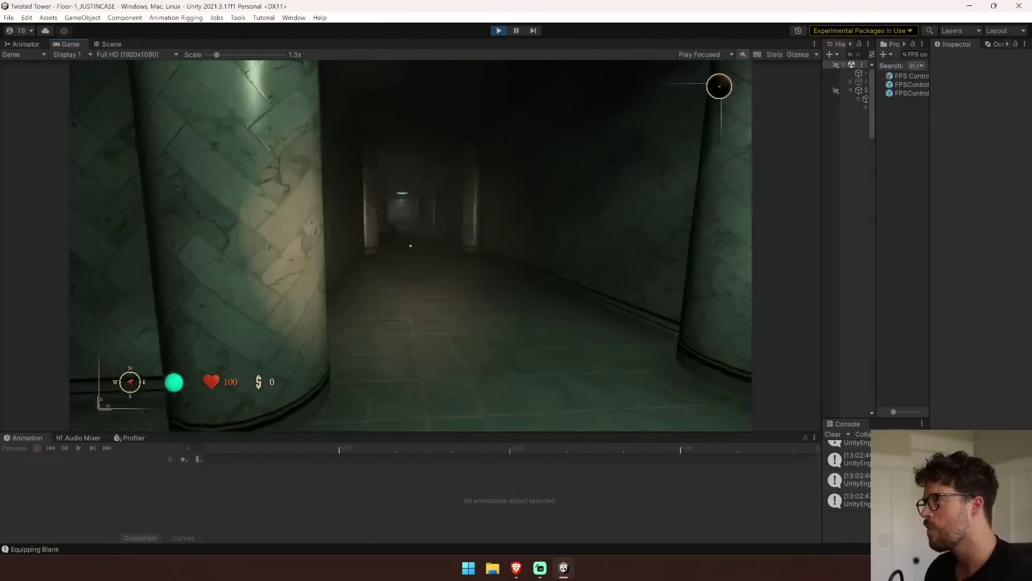
Approach the snake in the corridor, follow along its body toward the head to observe its movement, and end the playtest.
key(w)
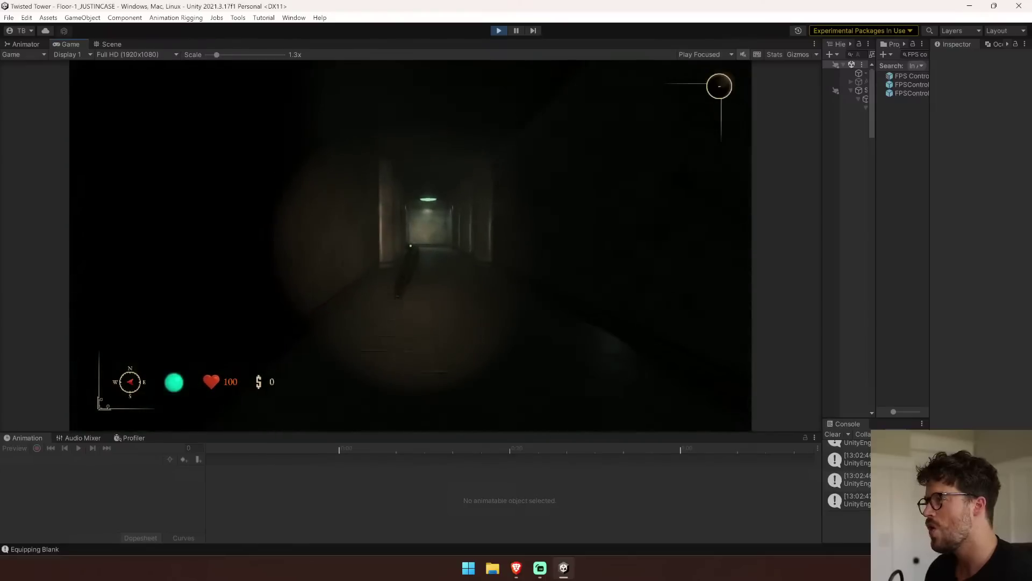
key(w)
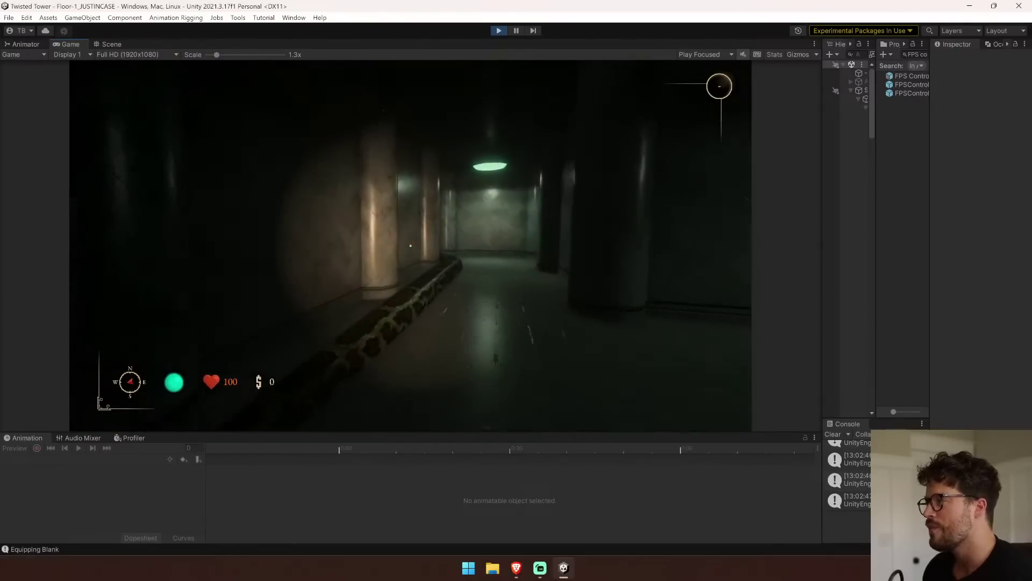
key(w)
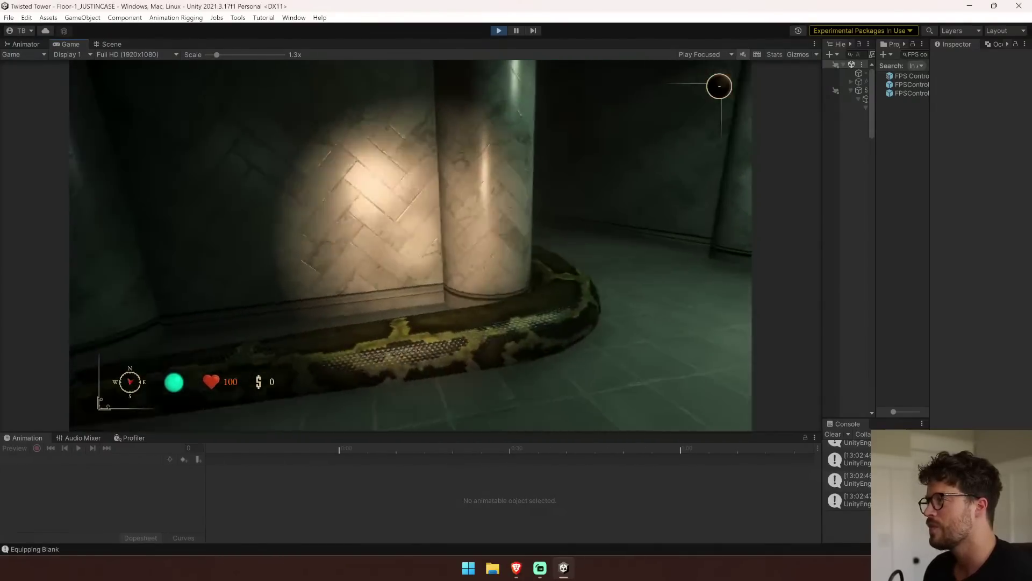
key(w)
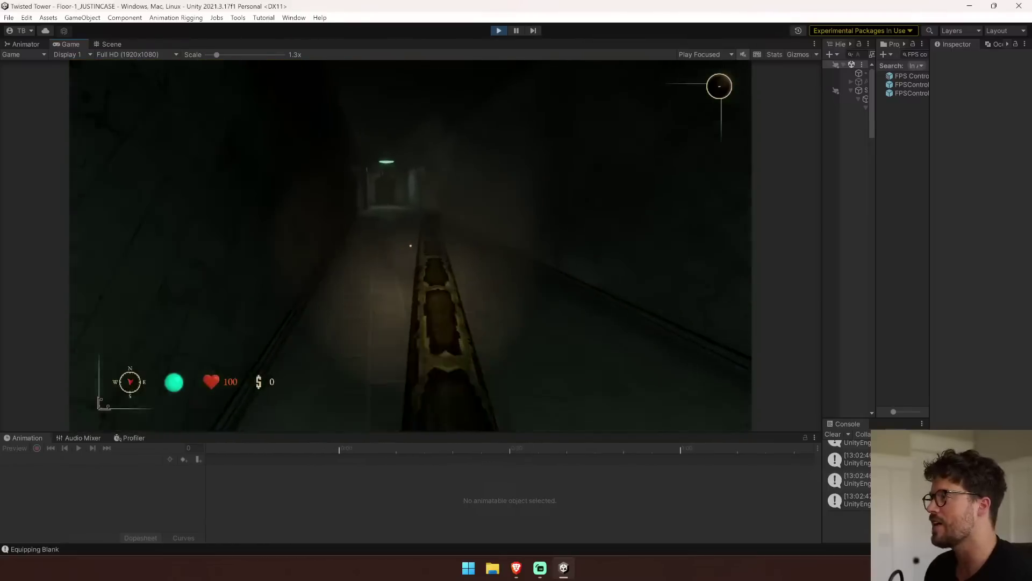
key(w)
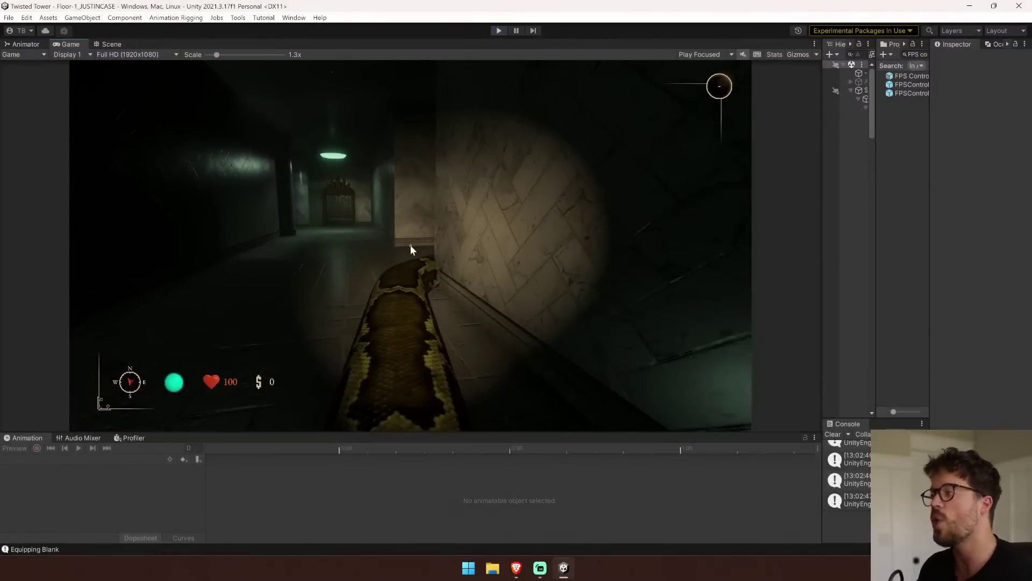
key(Escape)
Return to the scene view, give the hierarchy and project lists more width, and collapse the Snake Enderman object's children.
click(111, 44)
drag(822, 242, 417, 242)
click(444, 90)
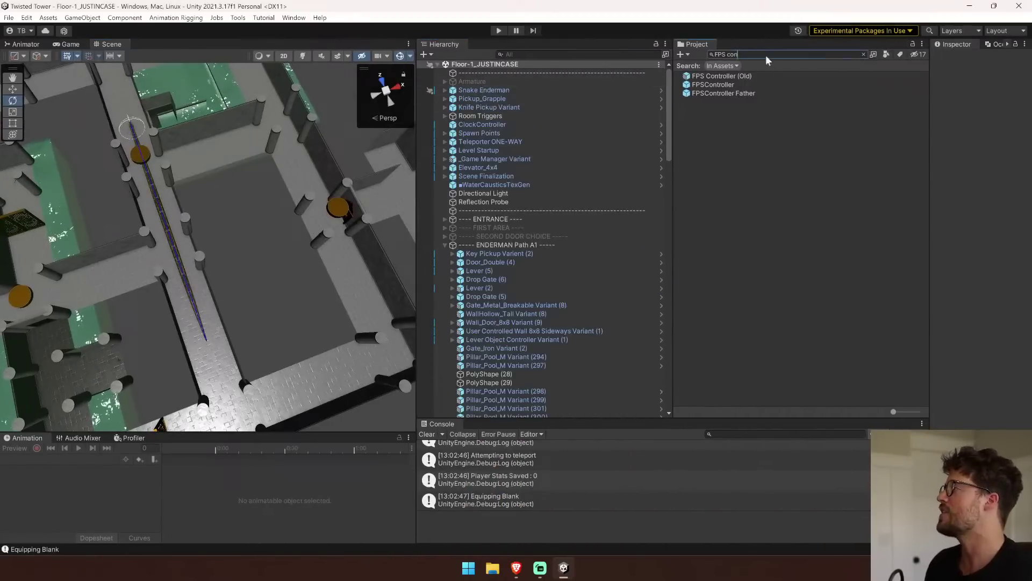
Search the project for "Enemy", select the EnemySenseRaycaster script, and clear the search to show it in its Enemy folder.
key(BackSpace)
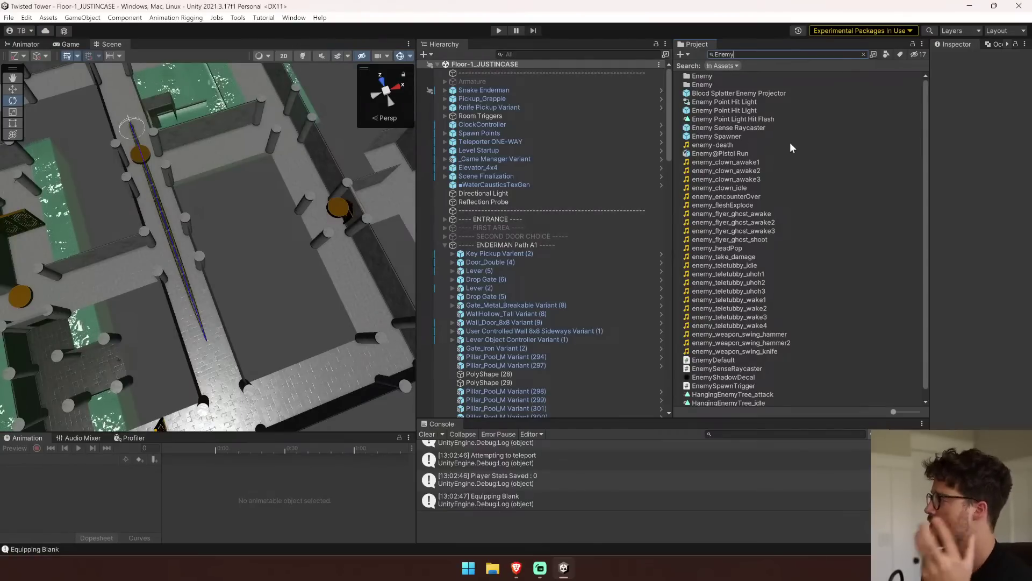
scroll(791, 259, down, 1)
click(755, 359)
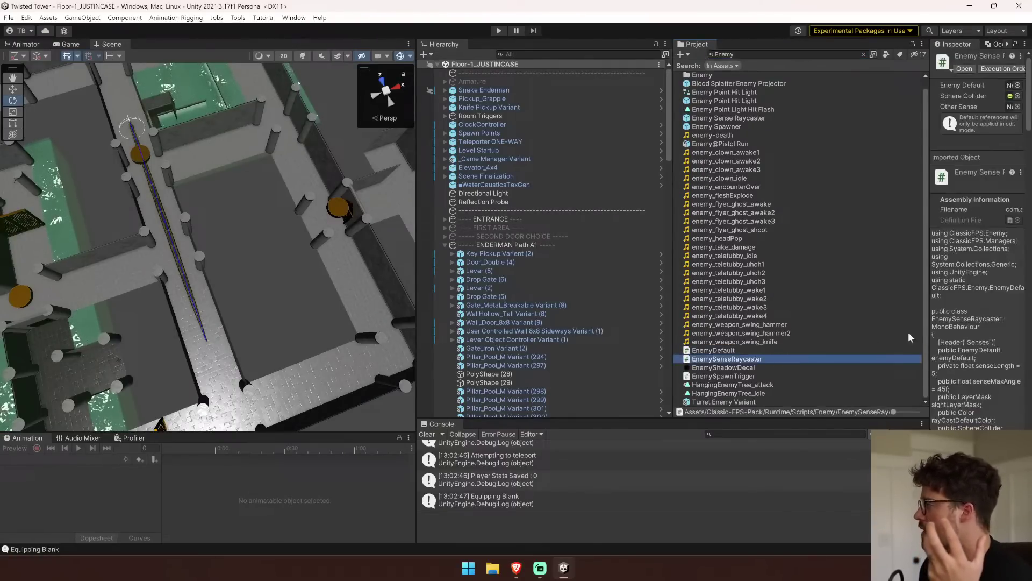
click(864, 54)
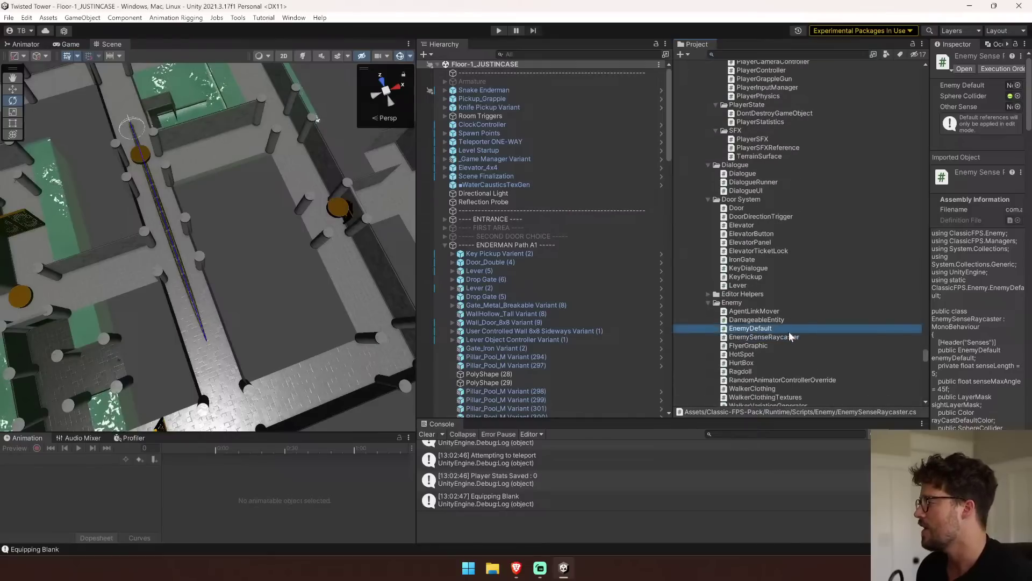
Duplicate the EnemySenseRaycaster script under the name EnemyTouchSensor, and open the copy in Visual Studio.
key(ctrl+d)
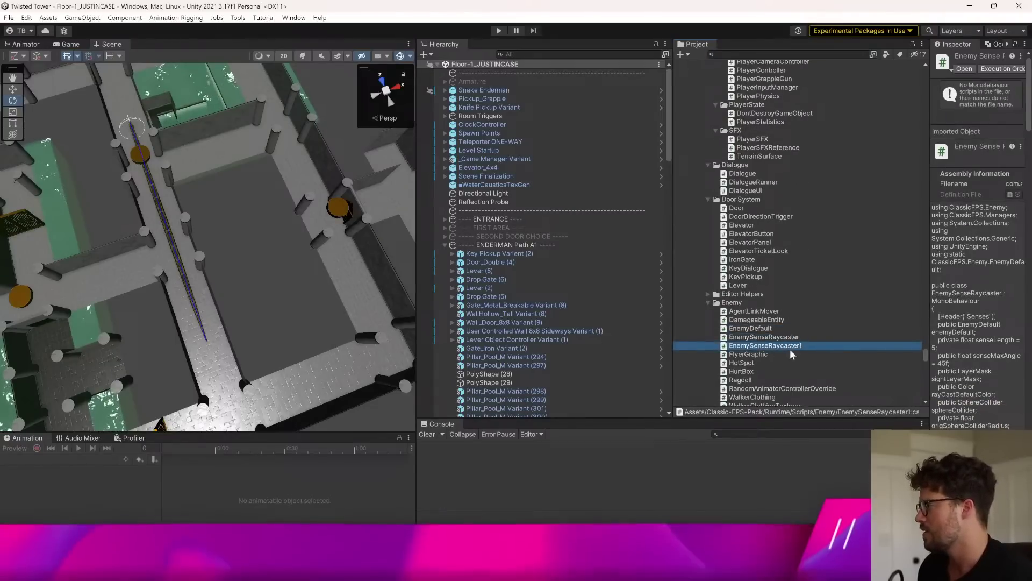
click(785, 347)
text(EnemyTouc)
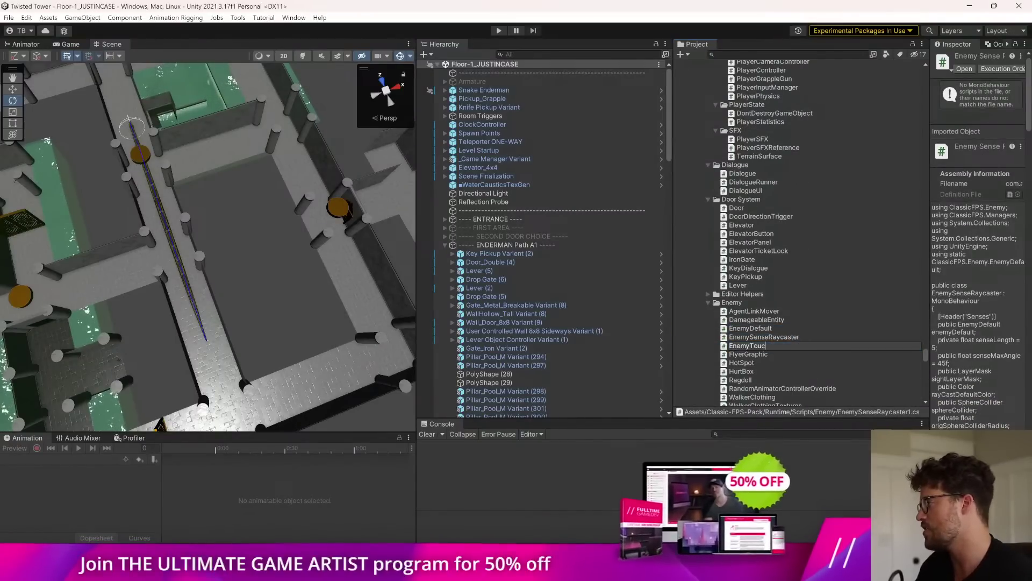
text(hSenseor)
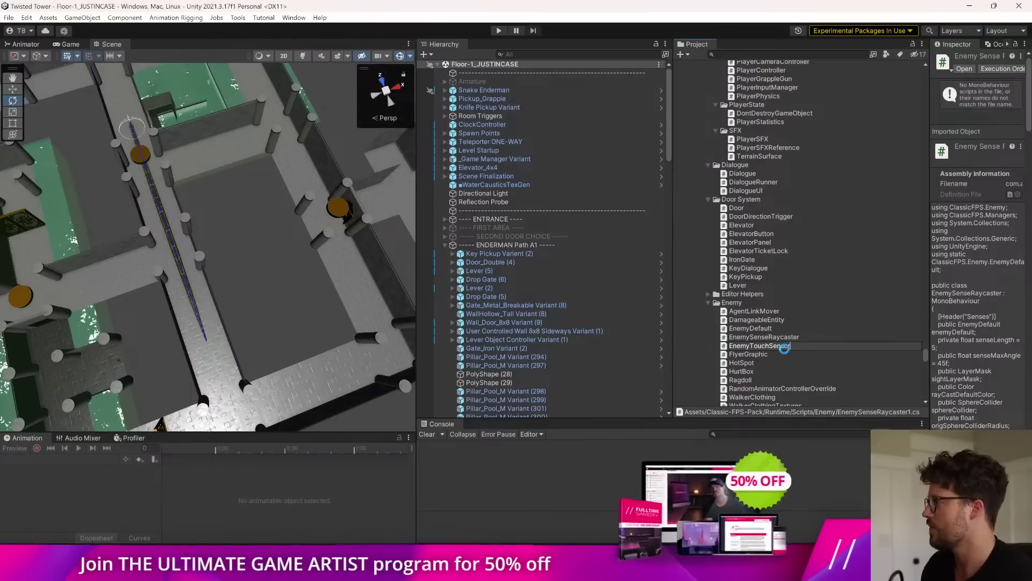
key(Return)
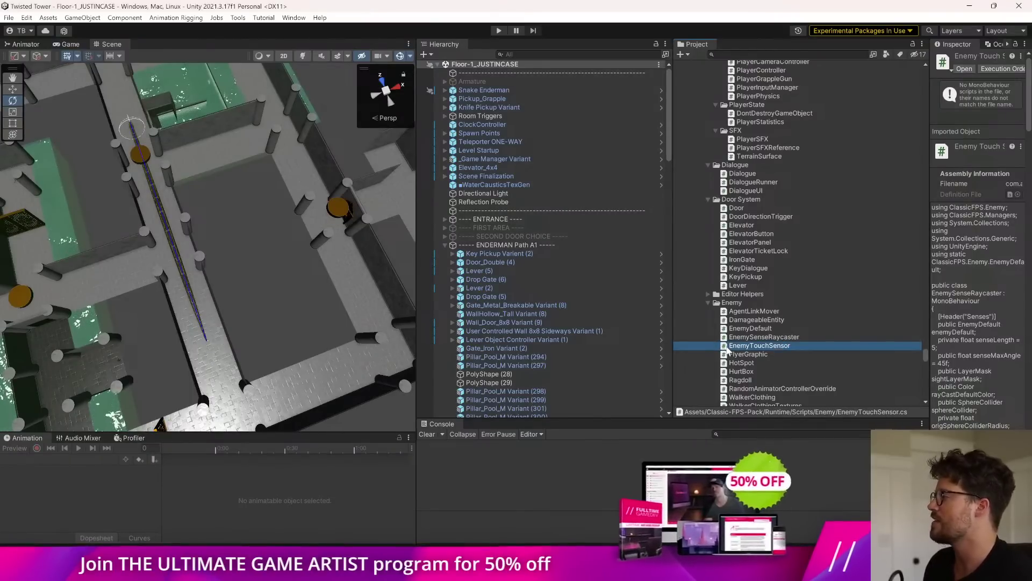
double_click(726, 346)
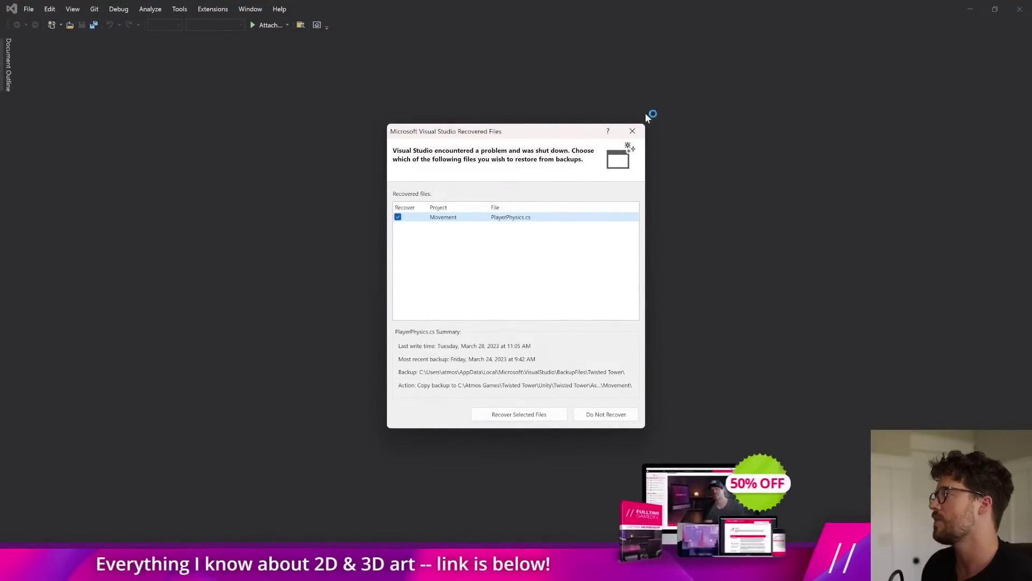
Dismiss the recovered files dialog without restoring anything, and review the field declarations at the start of the EnemyTouchSensor script.
click(632, 131)
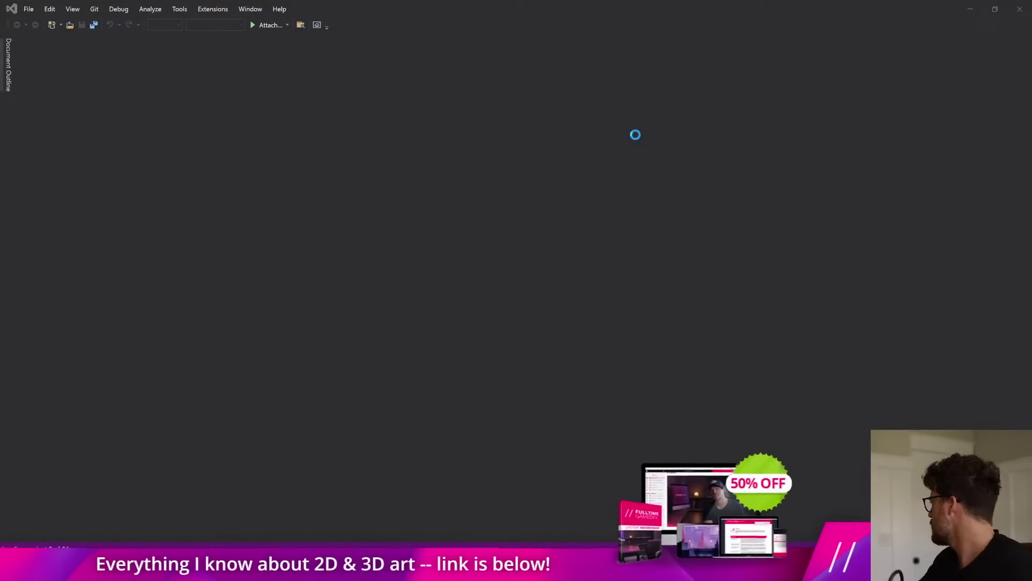
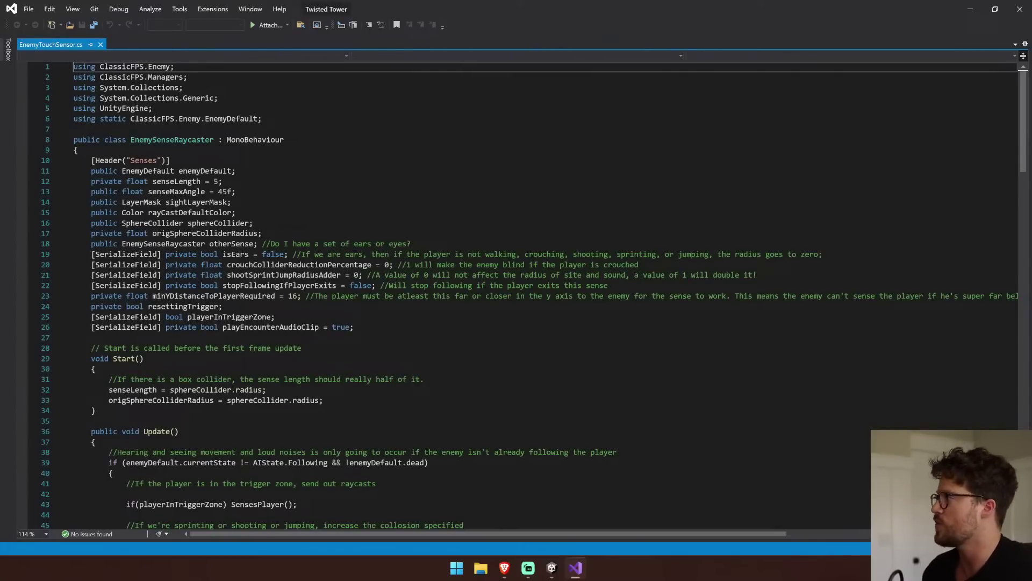
click(223, 306)
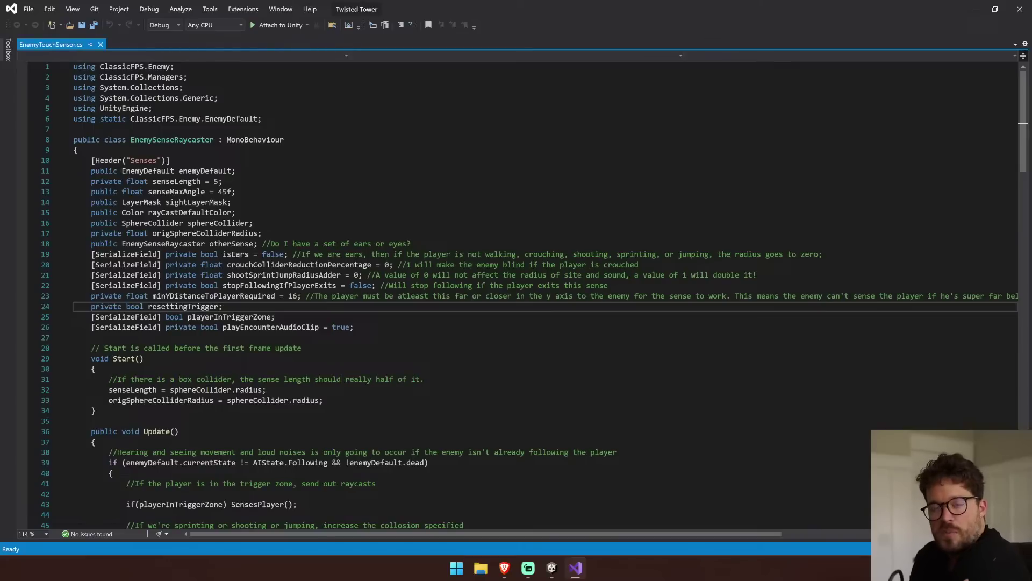
scroll(516, 296, down, 1)
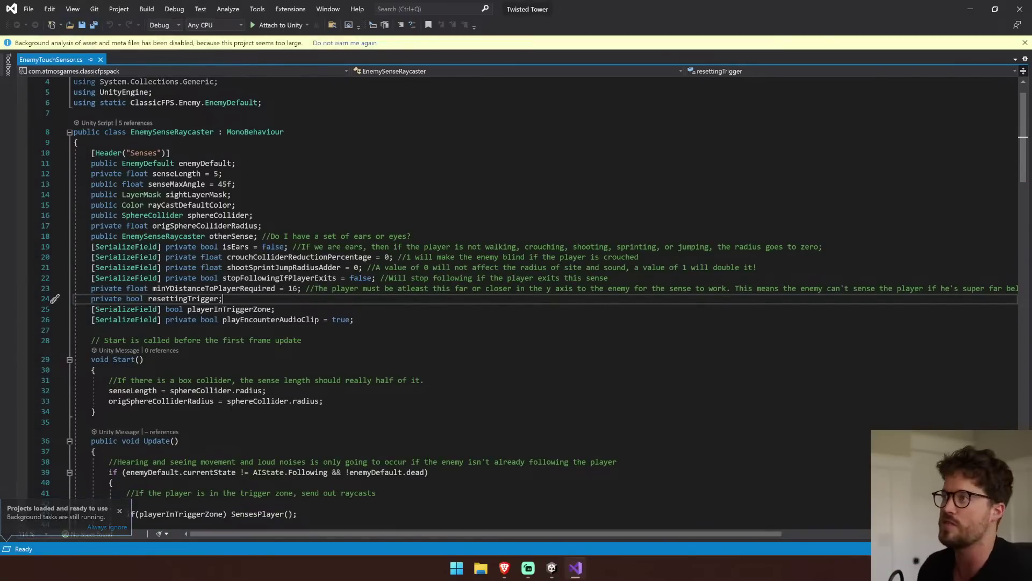
click(577, 247)
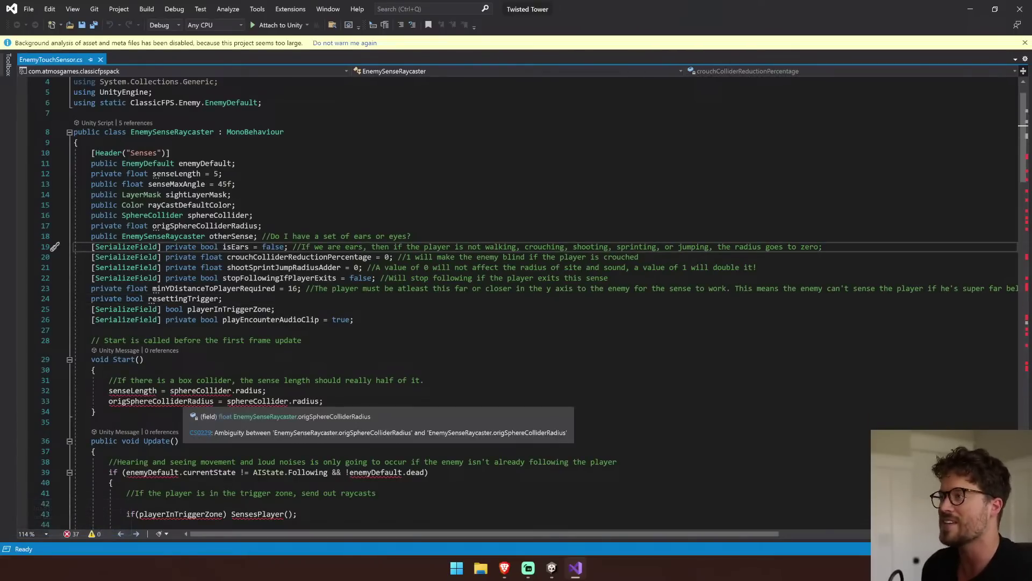
click(91, 330)
double_click(197, 134)
click(88, 154)
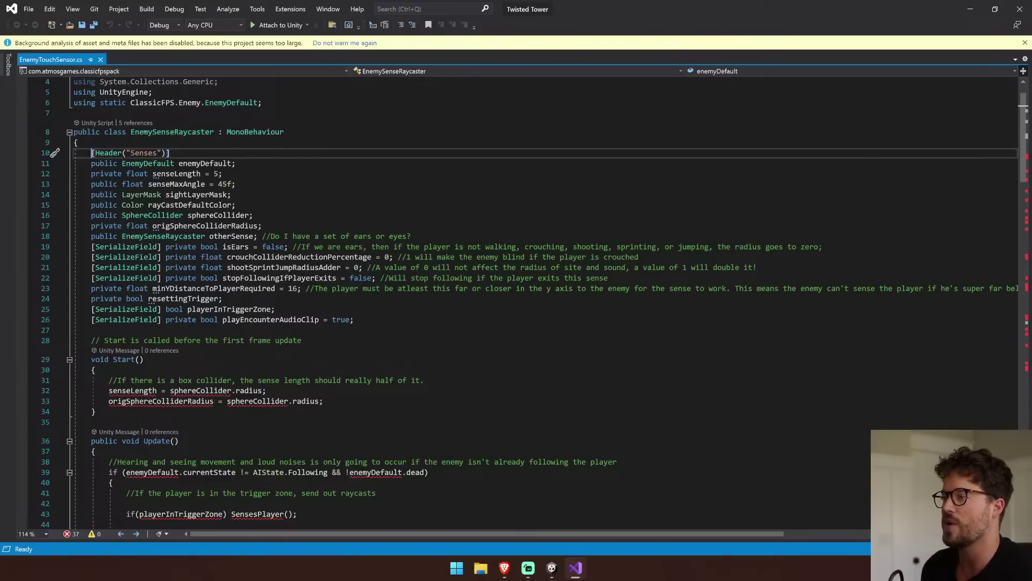
scroll(183, 339, down, 1)
drag(92, 153, 302, 309)
key(BackSpace)
drag(91, 222, 153, 252)
scroll(153, 253, down, 5)
scroll(152, 97, down, 20)
scroll(152, 97, up, 20)
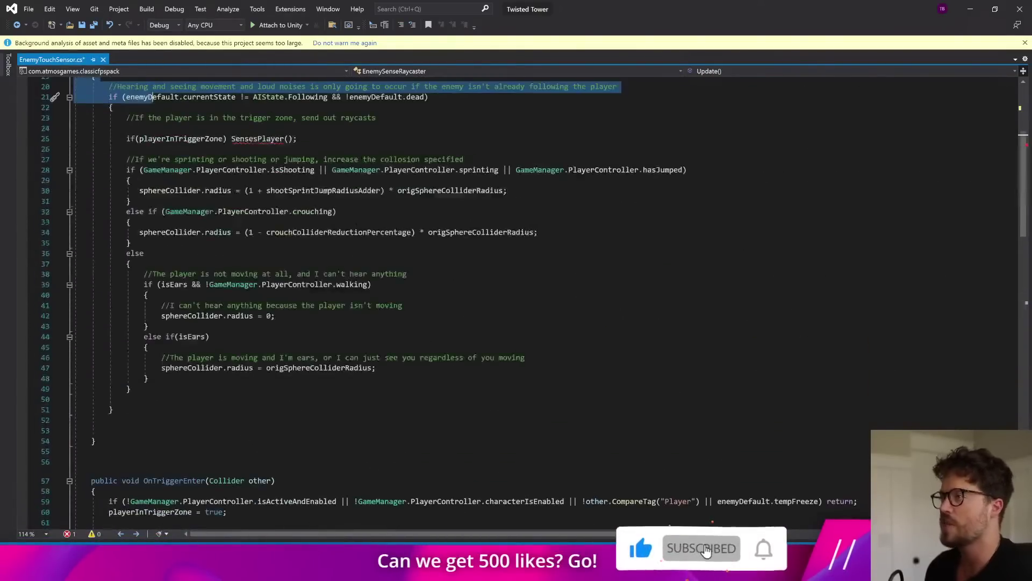
key(ctrl+z)
key(ctrl+z)
key(ctrl+z)
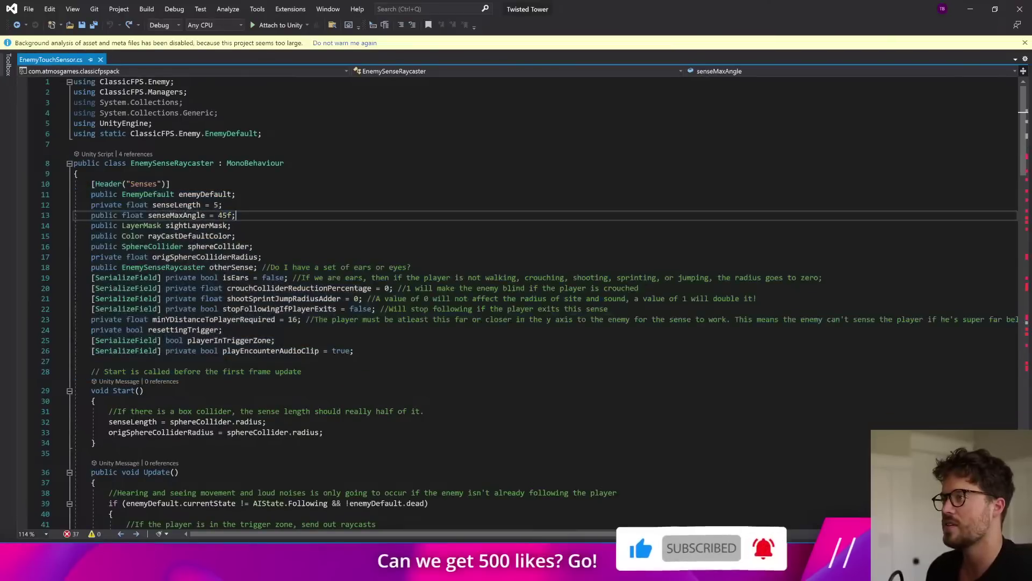
Delete the comment and the senseLength and origSphereColliderRadius assignments from the Start() method.
click(235, 195)
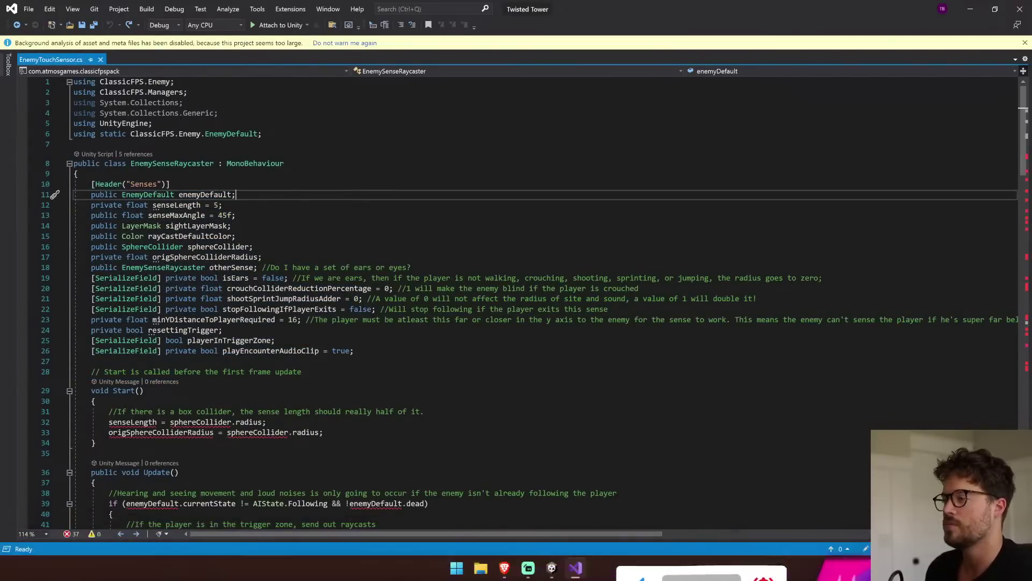
drag(95, 443, 73, 411)
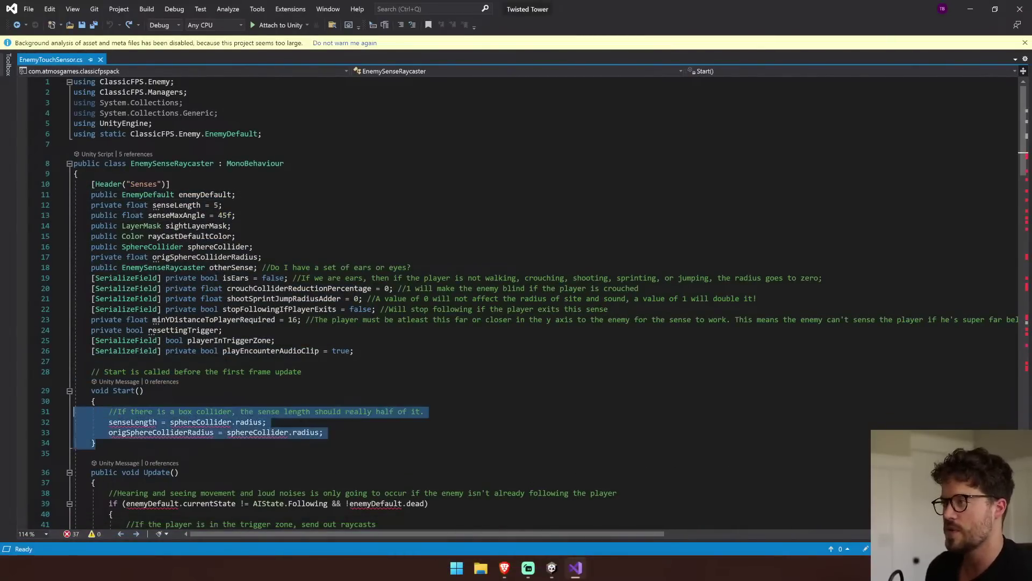
key(BackSpace)
Delete all fields from senseLength through playEncounterAudioClip and the Senses header, keeping only the public enemyDefault field.
drag(355, 351, 74, 205)
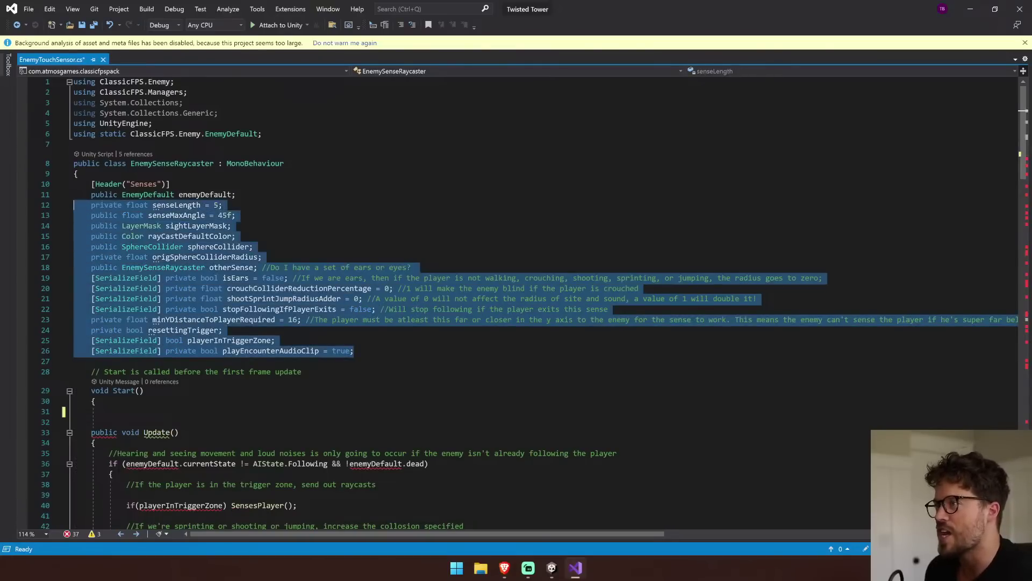
key(BackSpace)
key(BackSpace)
drag(170, 184, 74, 185)
key(BackSpace)
key(BackSpace)
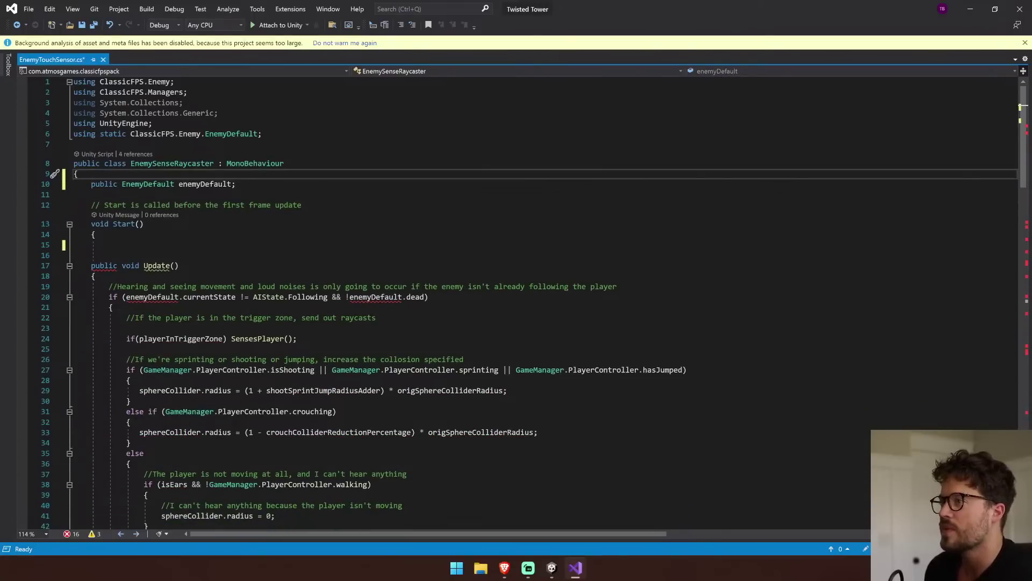
Read through the Update, OnTriggerEnter and OnTriggerExit methods, focusing on the enemyDefault.FollowPlayer(false) call.
drag(91, 265, 127, 328)
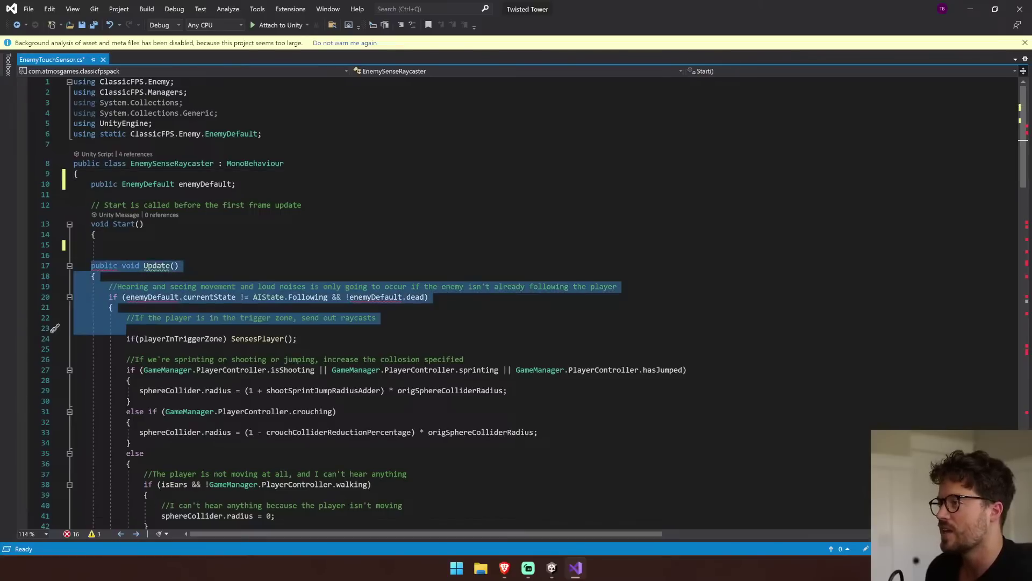
click(112, 307)
scroll(534, 302, down, 1)
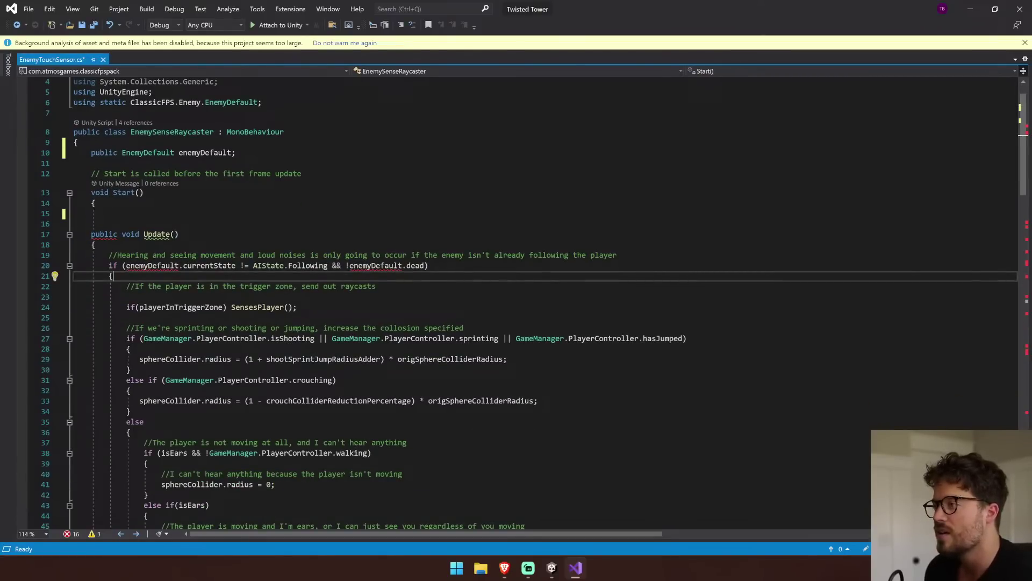
scroll(538, 301, down, 4)
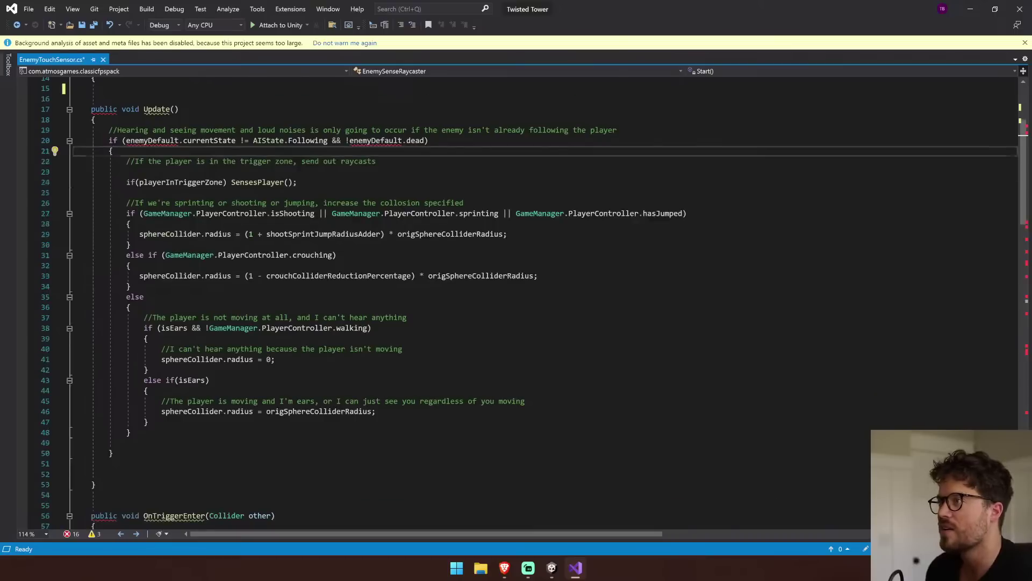
scroll(537, 301, down, 5)
scroll(538, 301, down, 3)
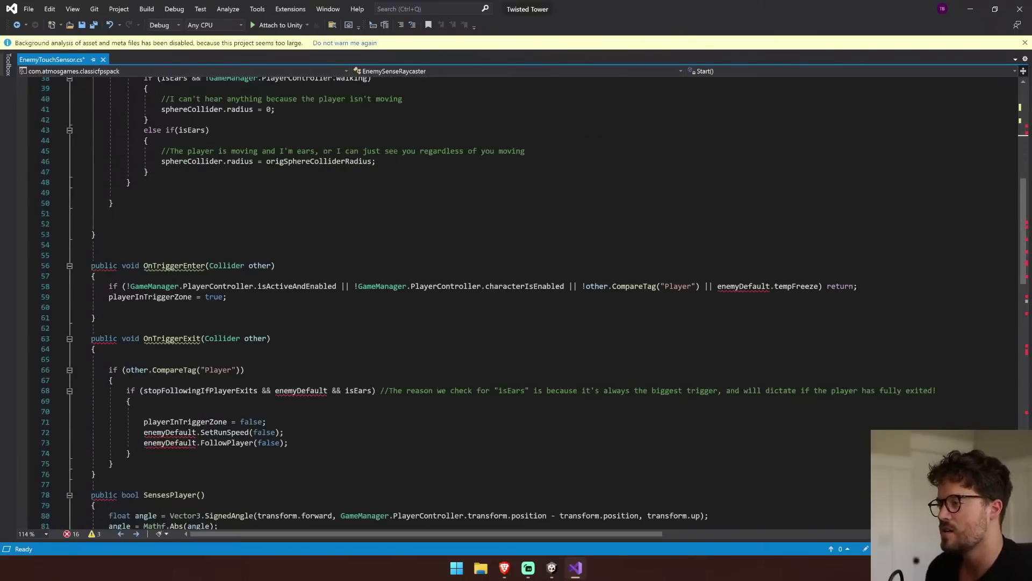
scroll(538, 301, down, 1)
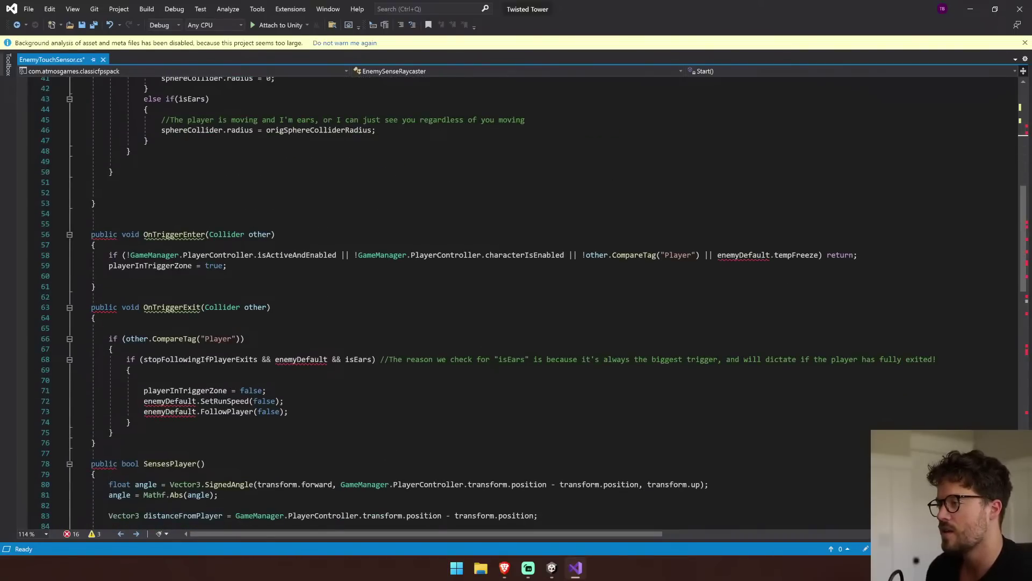
drag(289, 412, 144, 412)
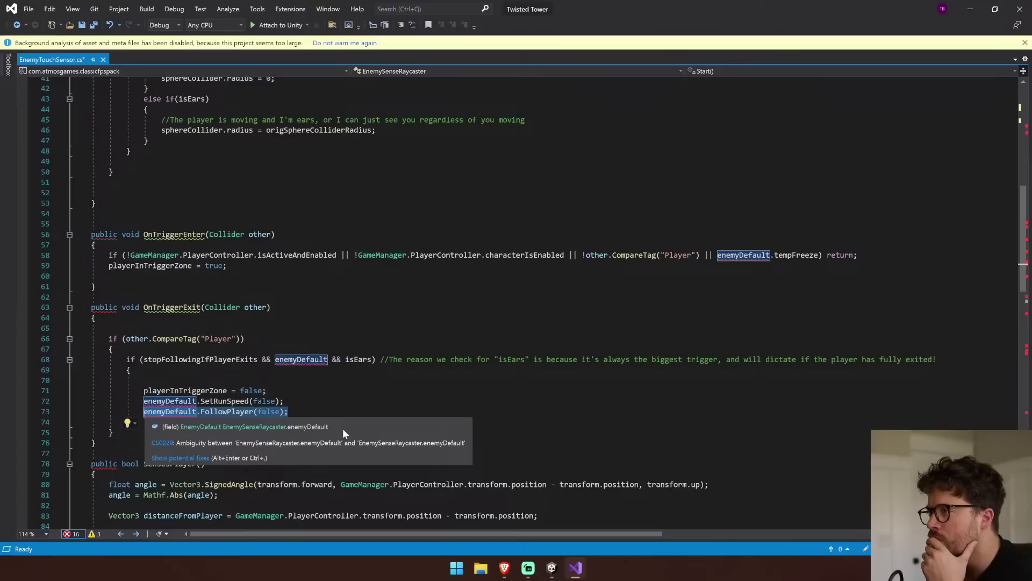
drag(317, 413, 142, 412)
Delete OnTriggerExit and all methods after it, and tidy the leftover braces and blank lines below OnTriggerEnter.
click(177, 307)
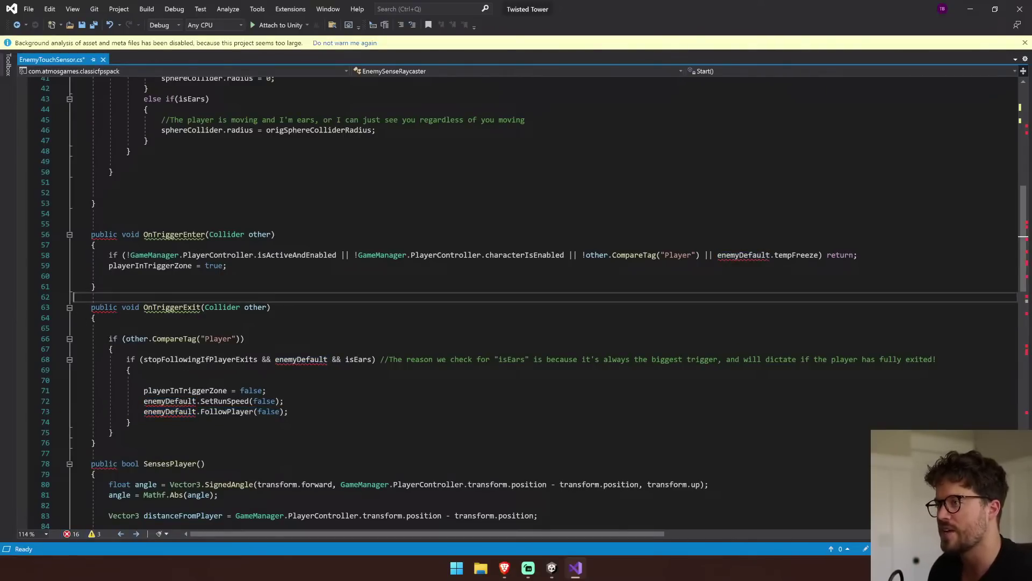
scroll(177, 309, down, 9)
scroll(178, 309, down, 10)
shift+click(115, 422)
key(BackSpace)
key(BackSpace)
key(BackSpace)
key(BackSpace)
key(BackSpace)
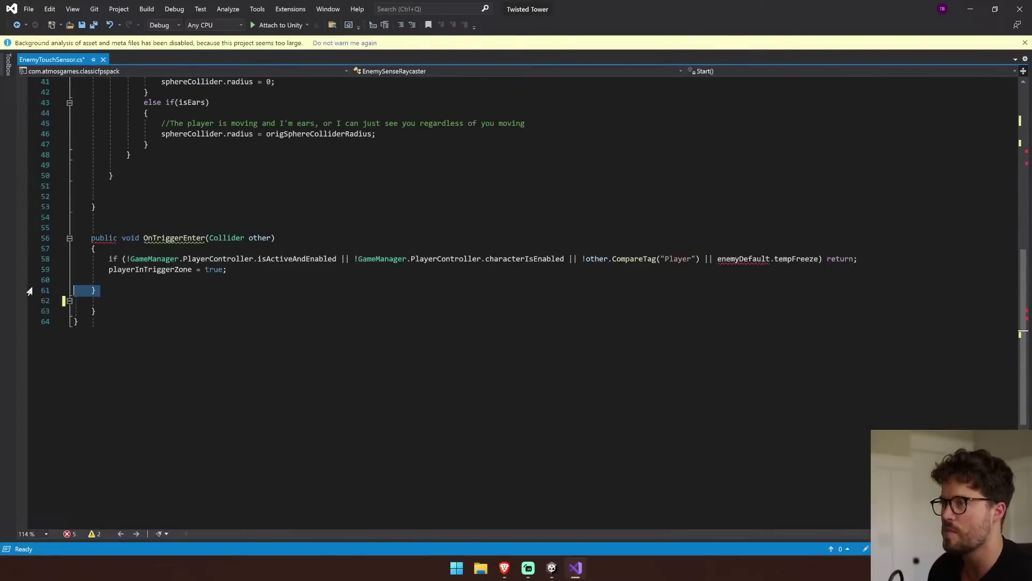
key(BackSpace)
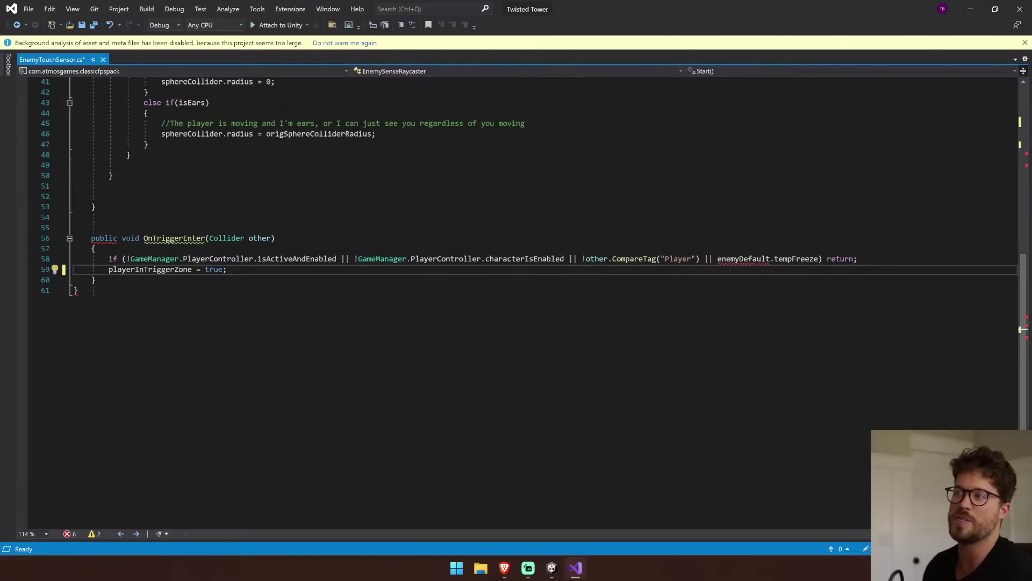
Delete all the hearing and sight code inside the Update() method, leaving an empty body.
scroll(516, 301, up, 11)
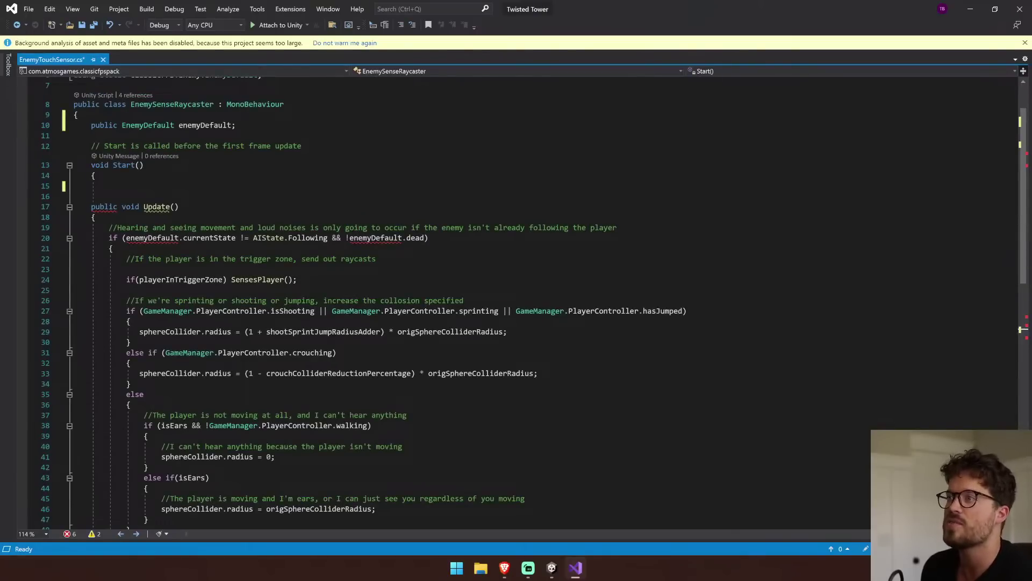
key(shift+Down)
key(shift+Down)
key(shift+Down)
key(shift+Down)
key(shift+Down)
key(shift+Down)
key(shift+Down)
key(shift+Down)
key(shift+Down)
key(shift+Down)
key(shift+Down)
key(shift+Down)
key(shift+Down)
key(shift+Down)
key(shift+Down)
key(shift+Down)
key(shift+Down)
key(shift+Down)
key(shift+Down)
key(shift+Down)
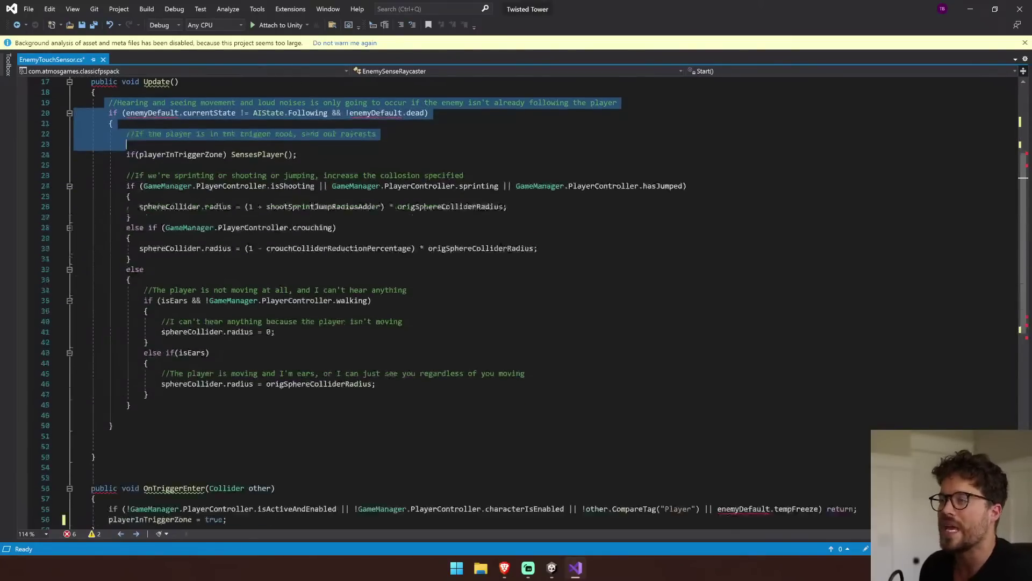
key(Delete)
scroll(516, 301, up, 1)
click(34, 210)
key(BackSpace)
key(BackSpace)
click(174, 279)
key(Down)
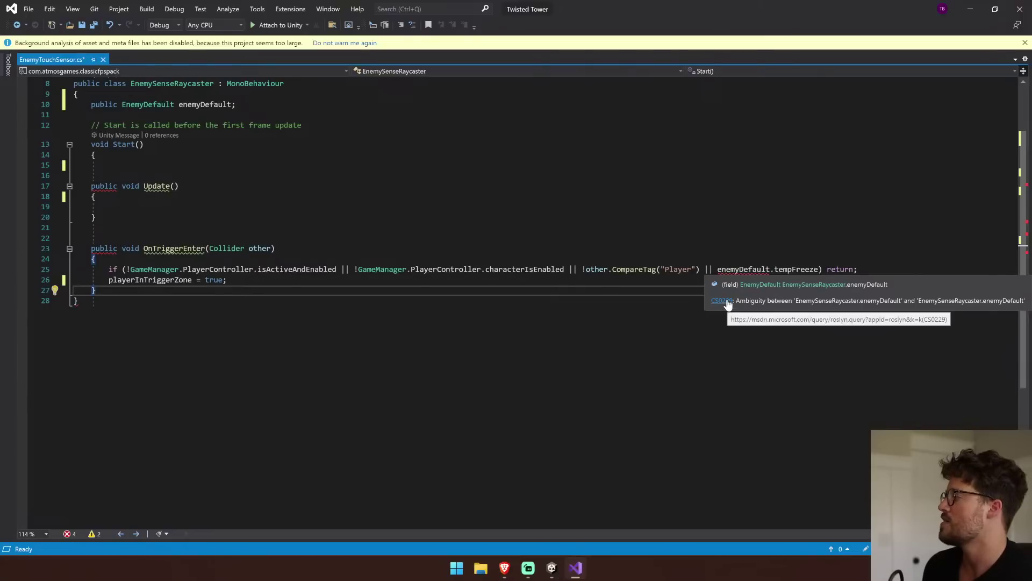
Examine the conditions of the if statement in OnTriggerEnter, including characterIsEnabled and enemyDefault.tempFreeze.
drag(490, 269, 485, 269)
scroll(485, 269, up, 2)
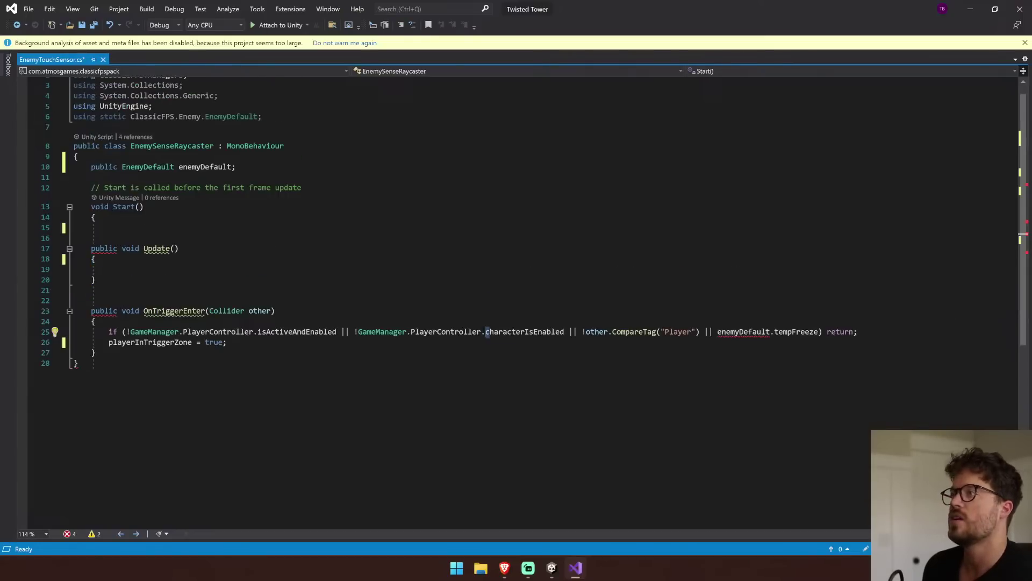
click(485, 269)
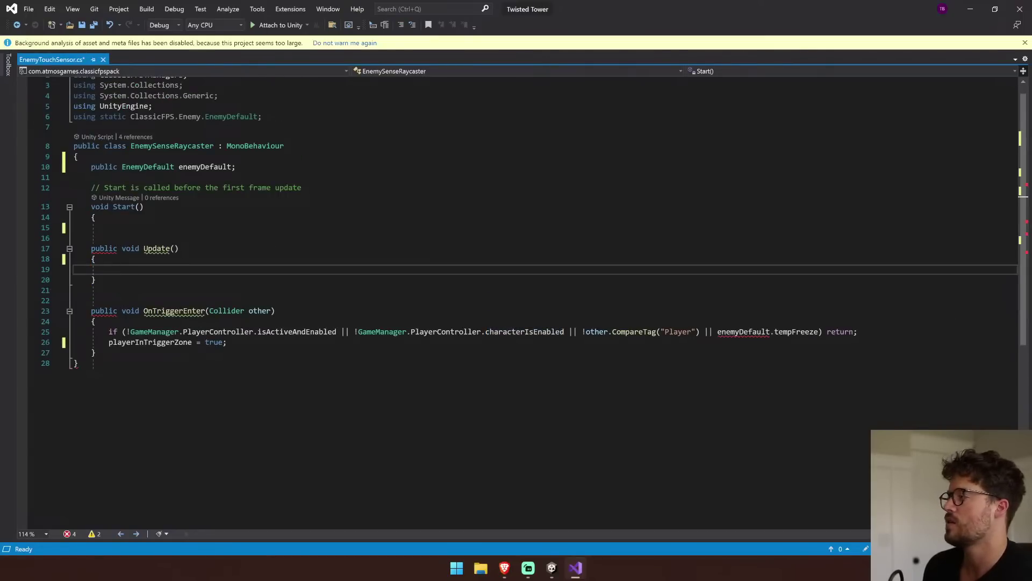
triple_click(102, 332)
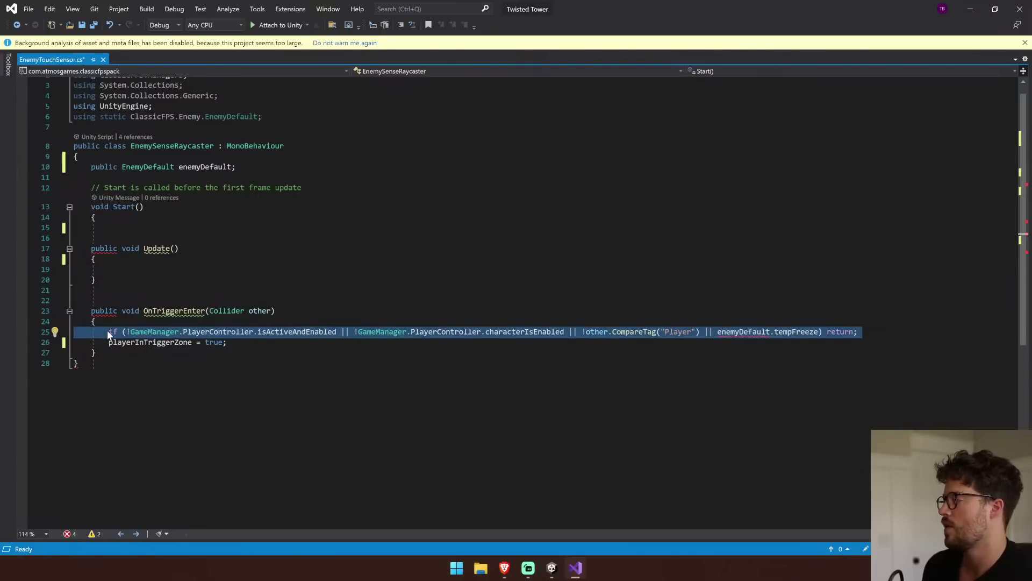
click(517, 332)
double_click(517, 332)
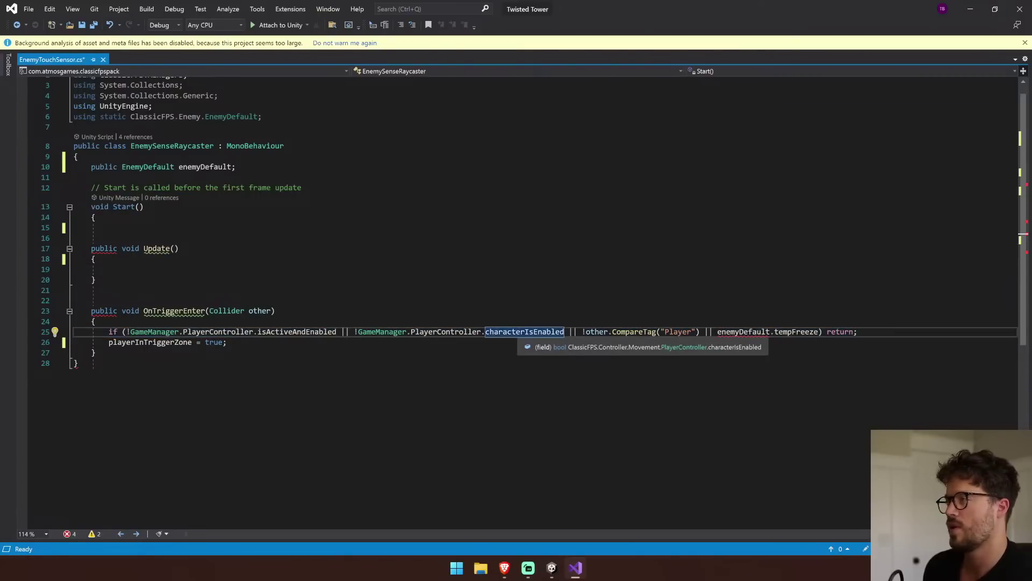
click(784, 331)
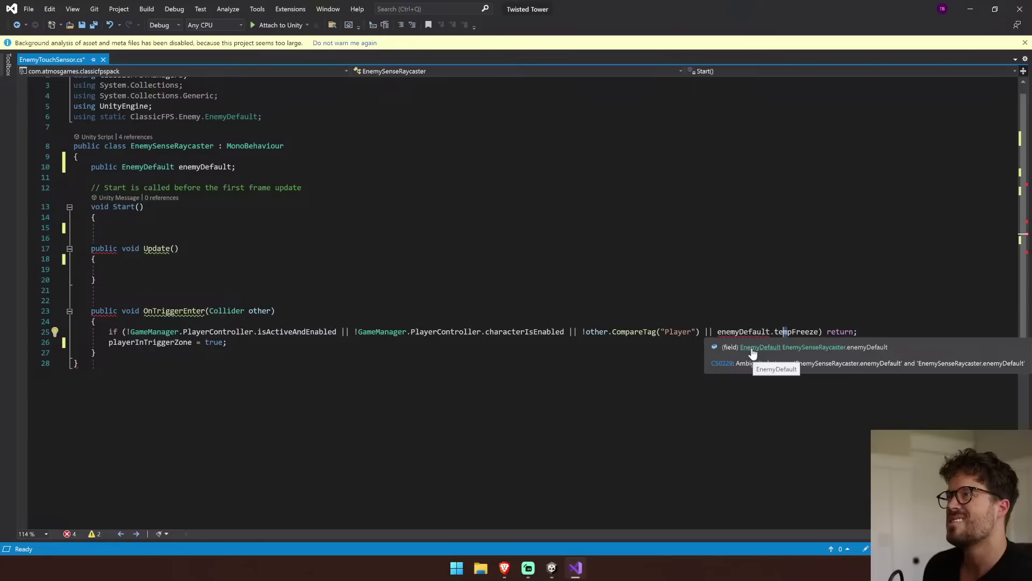
click(704, 301)
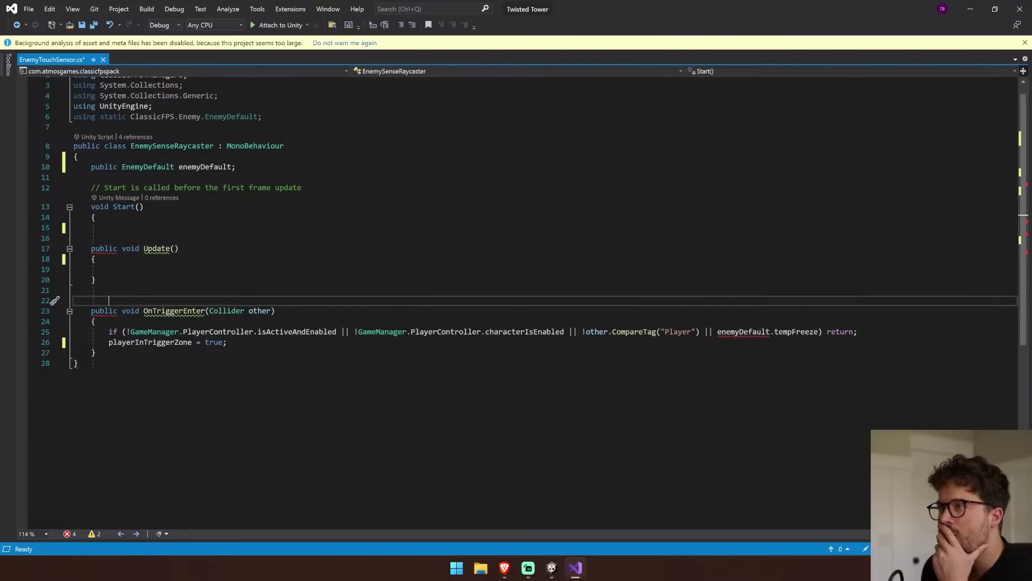
Restore the missing closing brace of the Start() method and save the script.
click(109, 228)
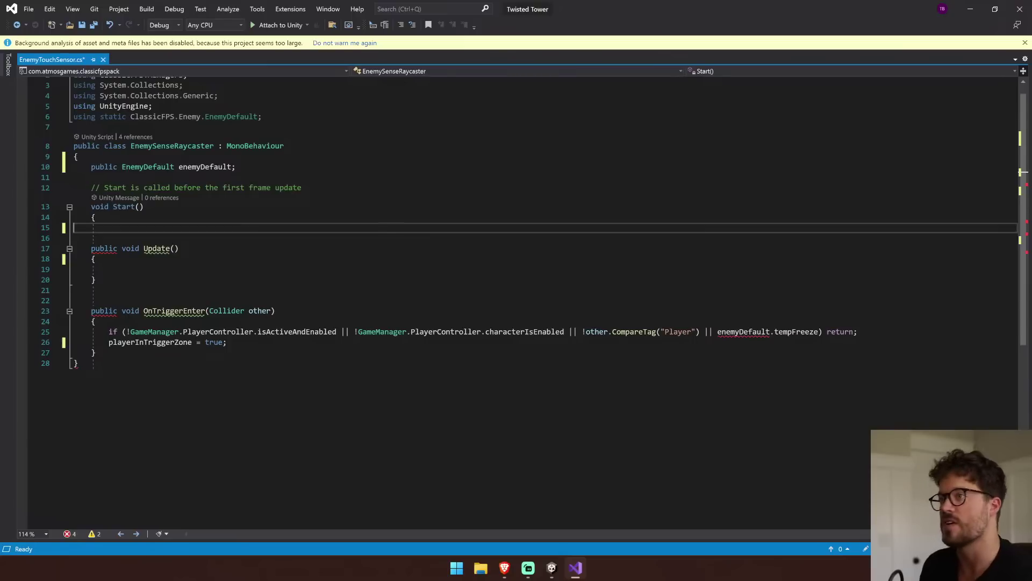
click(699, 325)
key(ctrl+s)
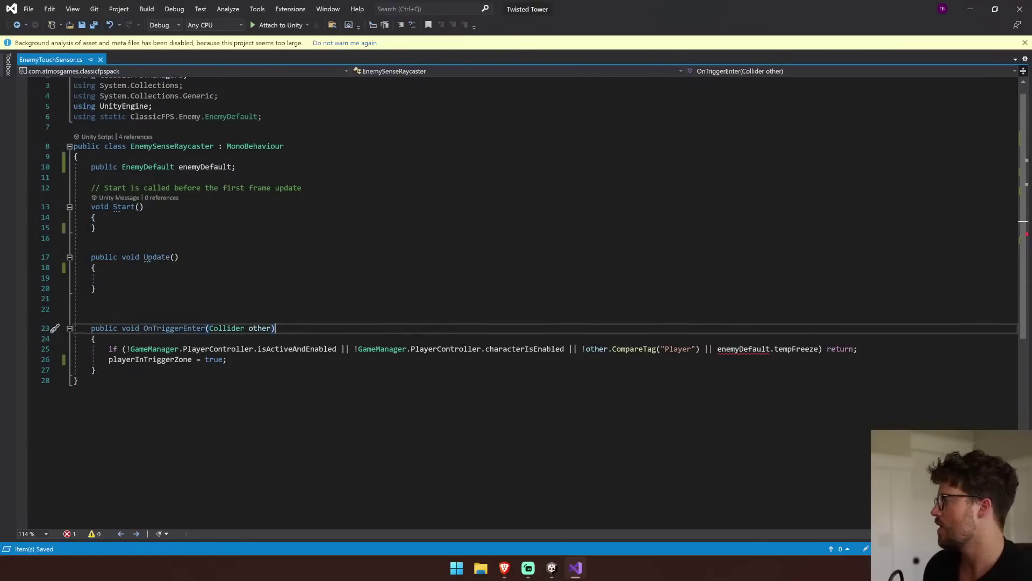
Try adding enemyDefault.FollowPlayer(false); to the body of the Start() method.
double_click(751, 350)
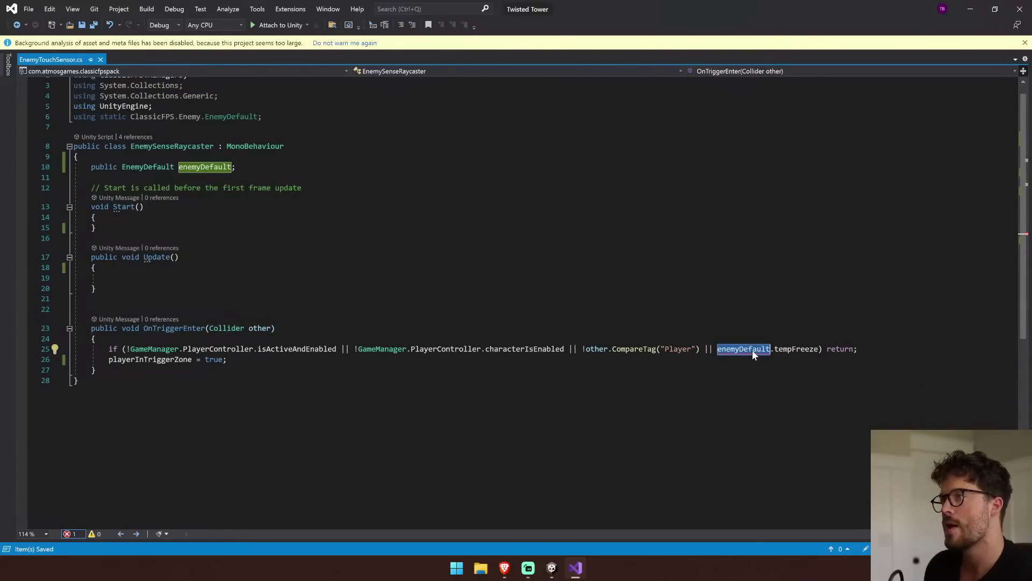
click(699, 349)
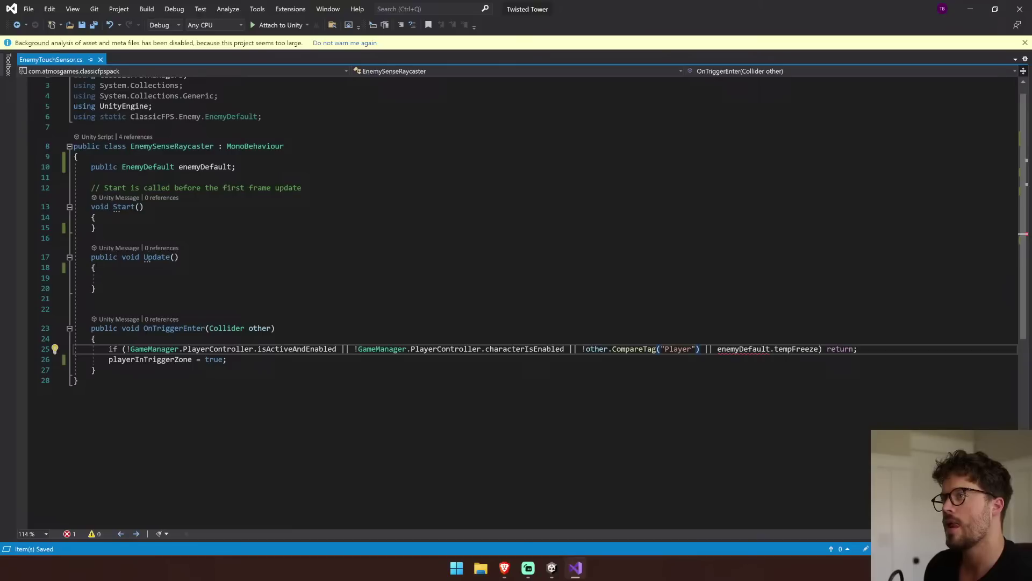
click(95, 218)
key(Return)
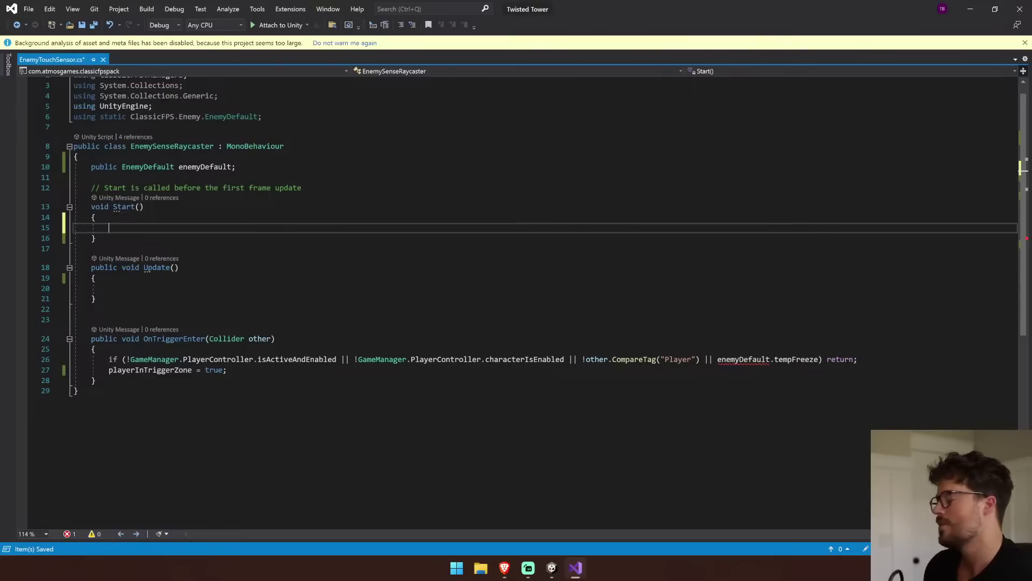
text(enemyDefault.FollowPlayer(false);)
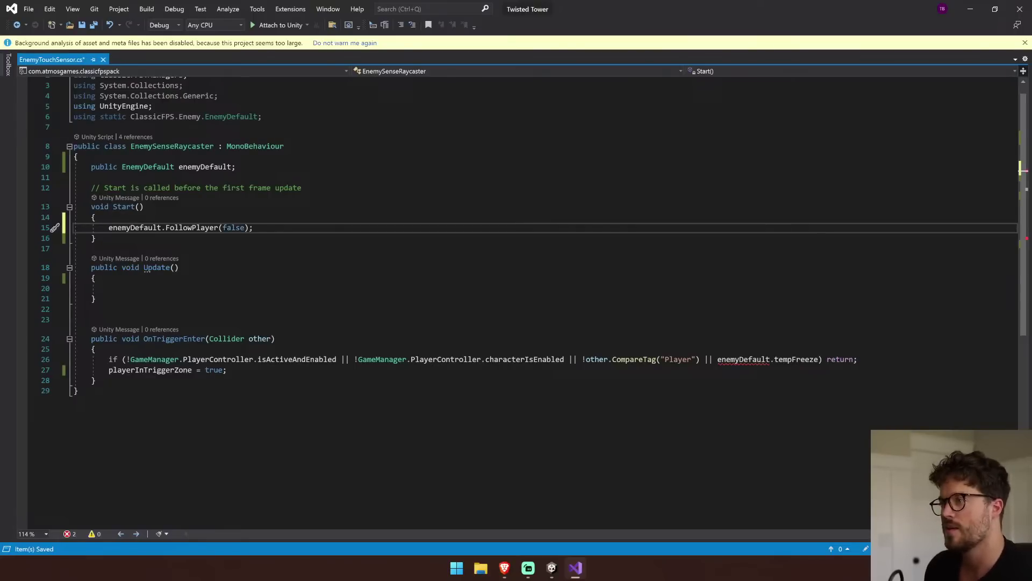
key(ctrl+z)
Replace the playerInTriggerZone assignment in OnTriggerEnter with enemyDefault.FollowPlayer(true);.
drag(109, 369, 229, 370)
text(enemyDefault.FollowPlayer(false);)
key(ctrl+s)
double_click(234, 370)
text(true)
drag(99, 299, 92, 309)
click(140, 380)
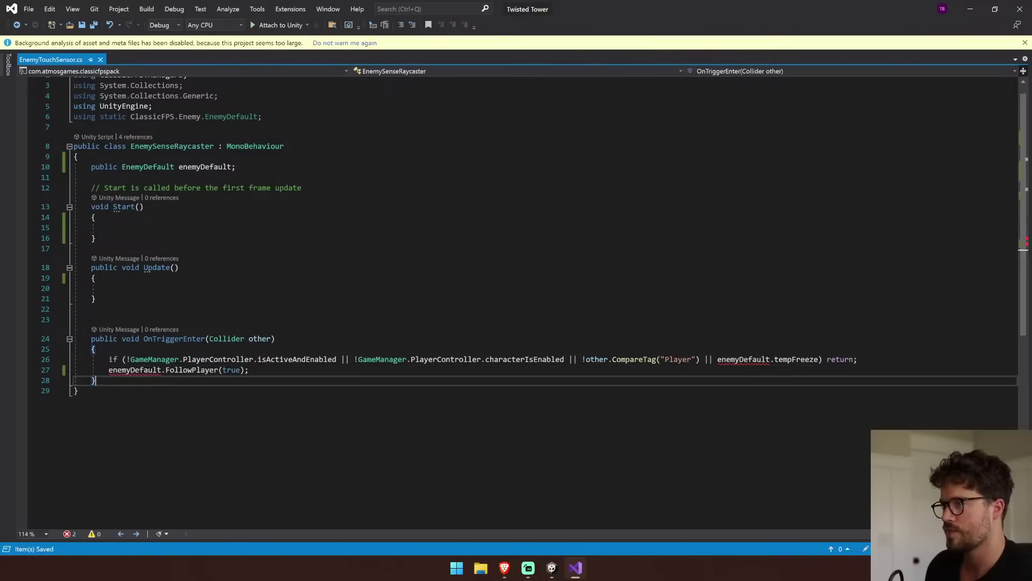
Rename OnTriggerEnter to OnCollisionEnter and insert an autocompleted public OnCollisionEnter(Collision collision) stub above it.
double_click(166, 338)
text(OnCollisionEnter)
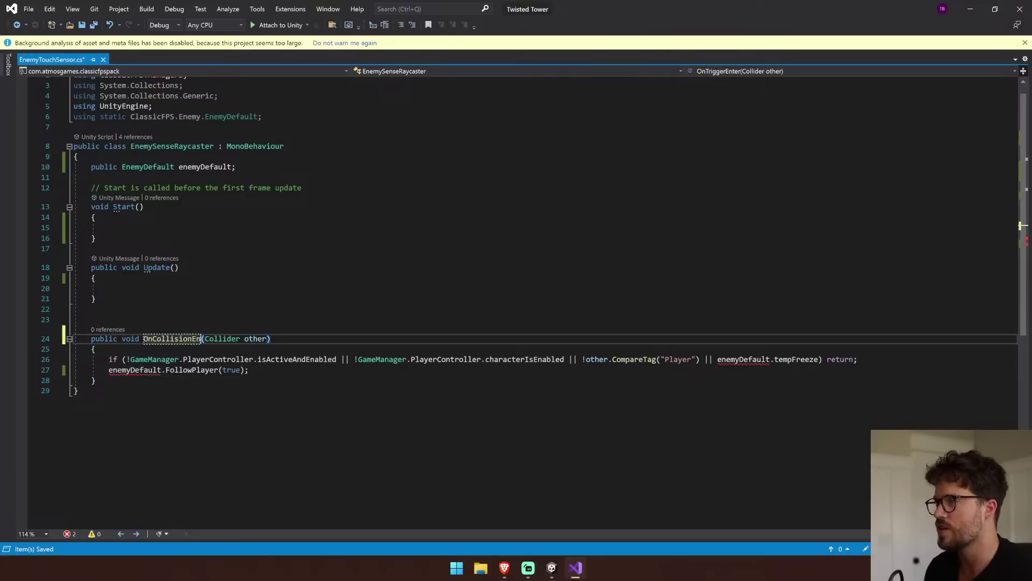
key(Up)
key(Up)
key(Return)
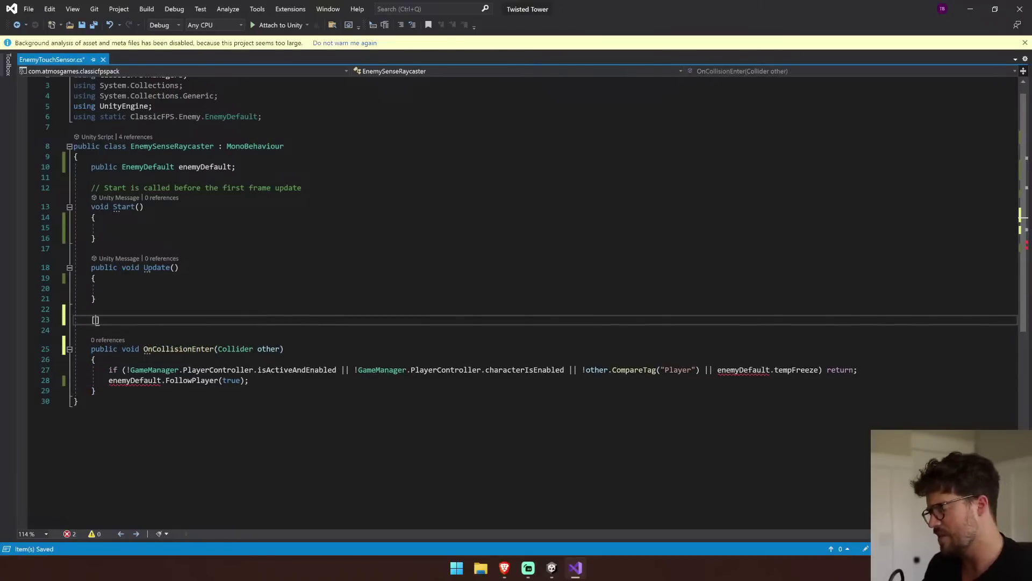
text(publ)
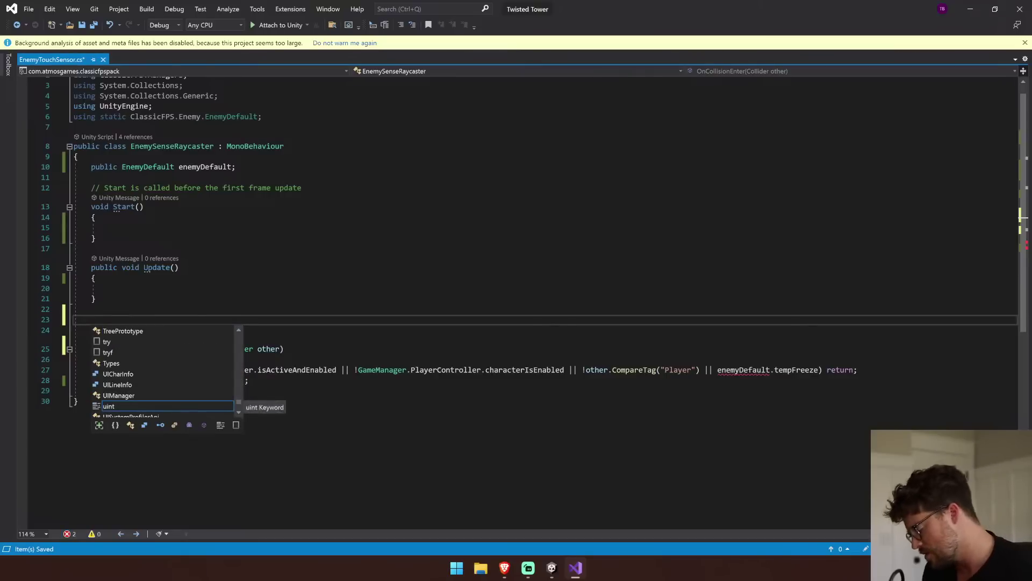
text(ic void OnC)
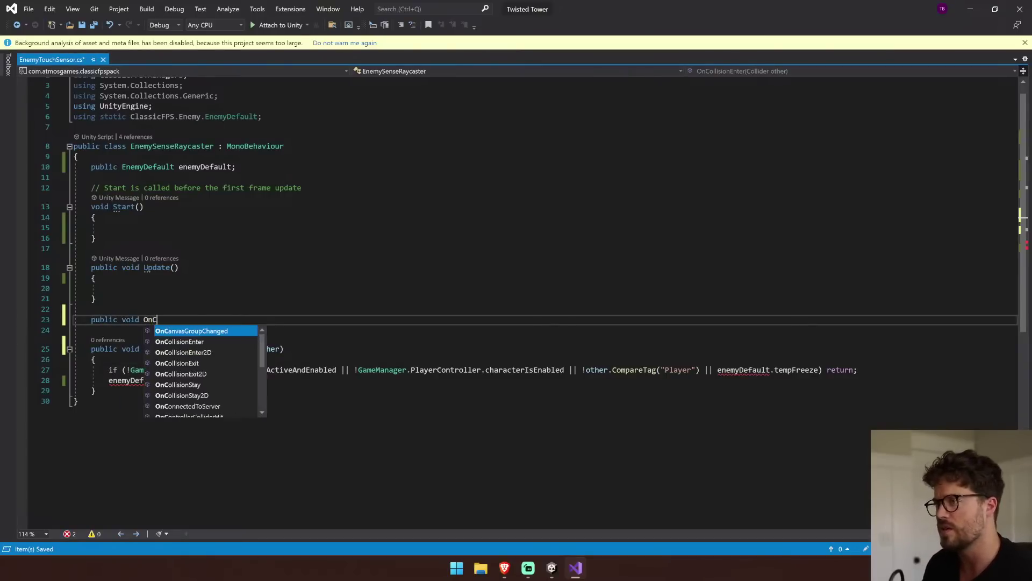
key(Down)
key(Return)
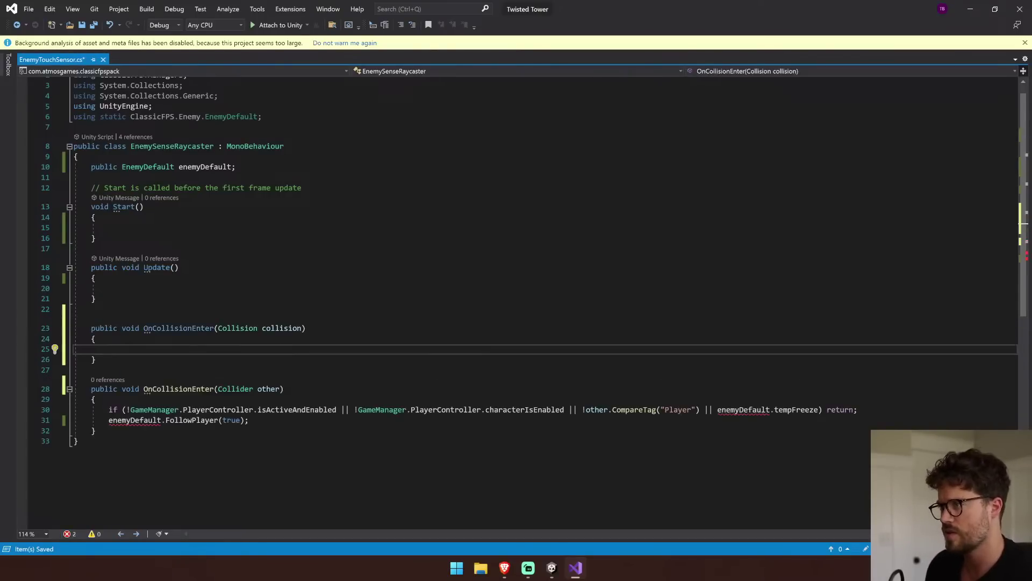
Change the parameter of the lower OnCollisionEnter method to Collision collision, copying the type and name from the stub above.
double_click(267, 388)
double_click(237, 328)
key(ctrl+c)
double_click(235, 389)
key(ctrl+v)
triple_click(286, 329)
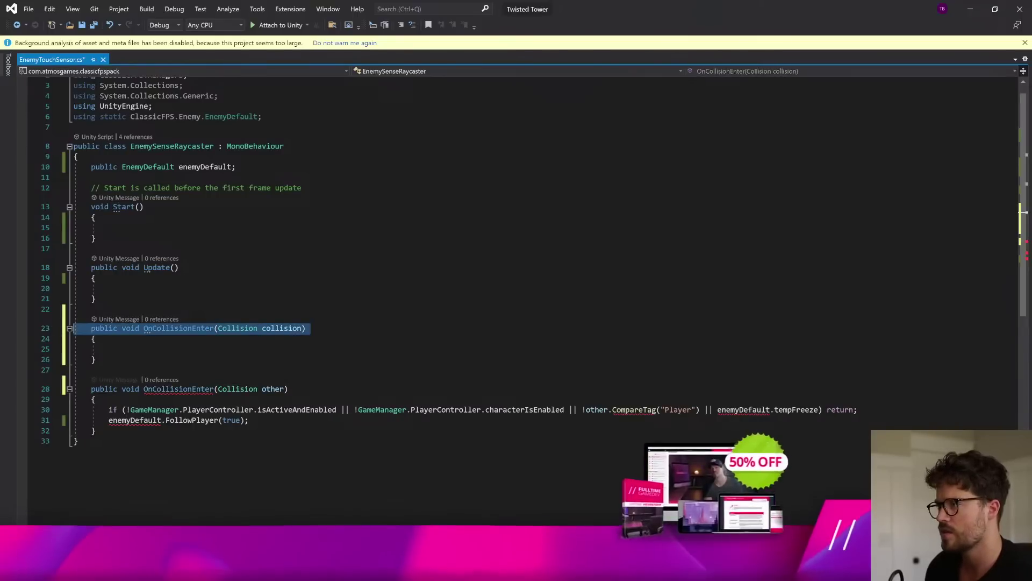
key(ctrl+z)
click(282, 337)
double_click(282, 329)
key(ctrl+c)
double_click(270, 389)
key(ctrl+v)
click(245, 328)
double_click(237, 329)
key(ctrl+c)
double_click(235, 389)
key(ctrl+v)
Change the tag check in the if statement to !collision.gameObject.CompareTag("Player") and save the script.
double_click(281, 388)
key(ctrl+c)
double_click(597, 410)
key(ctrl+v)
click(179, 419)
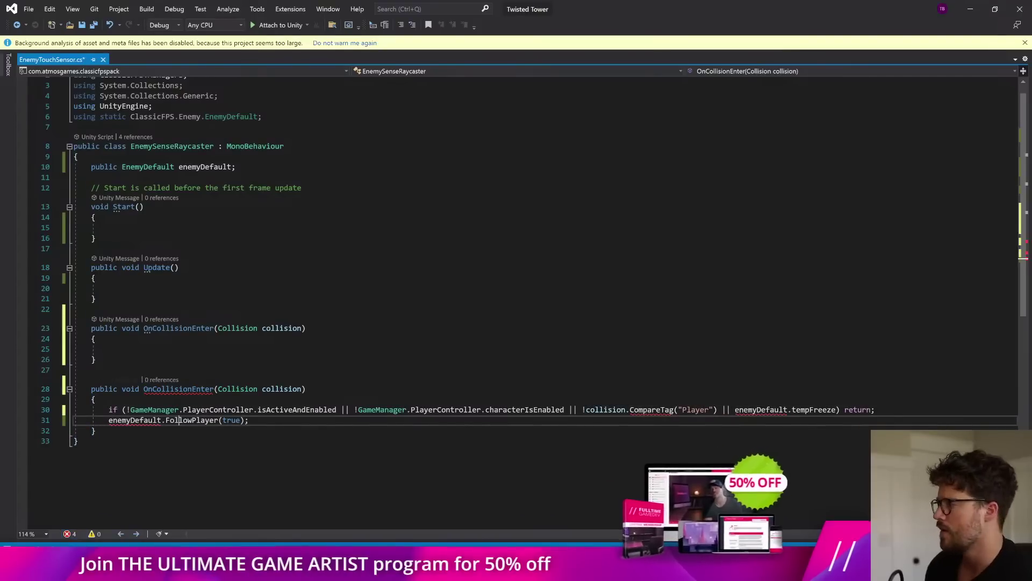
click(629, 410)
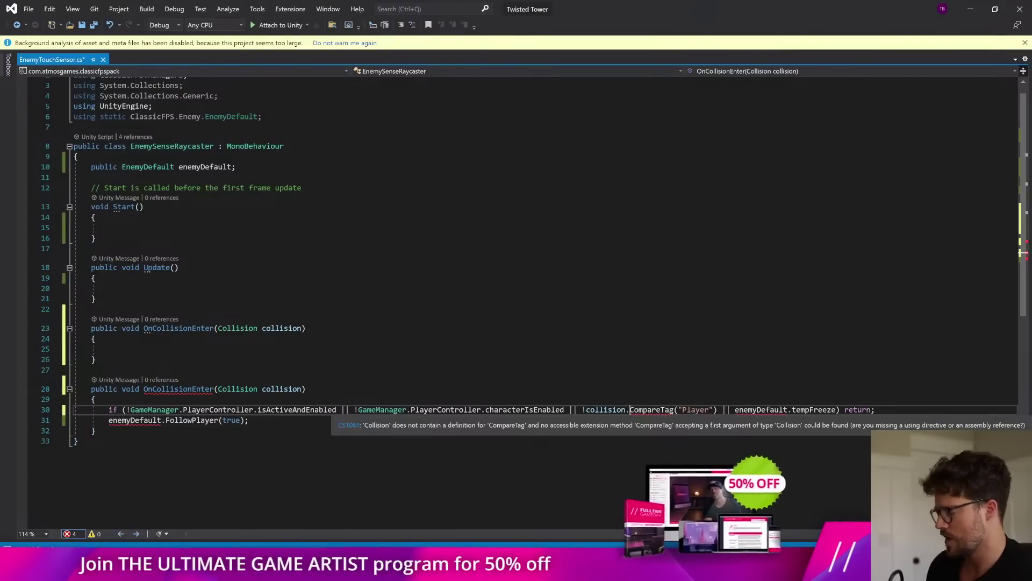
text(gameObject.)
key(ctrl+s)
Delete the empty OnCollisionEnter stub above the method that holds the player check.
click(92, 369)
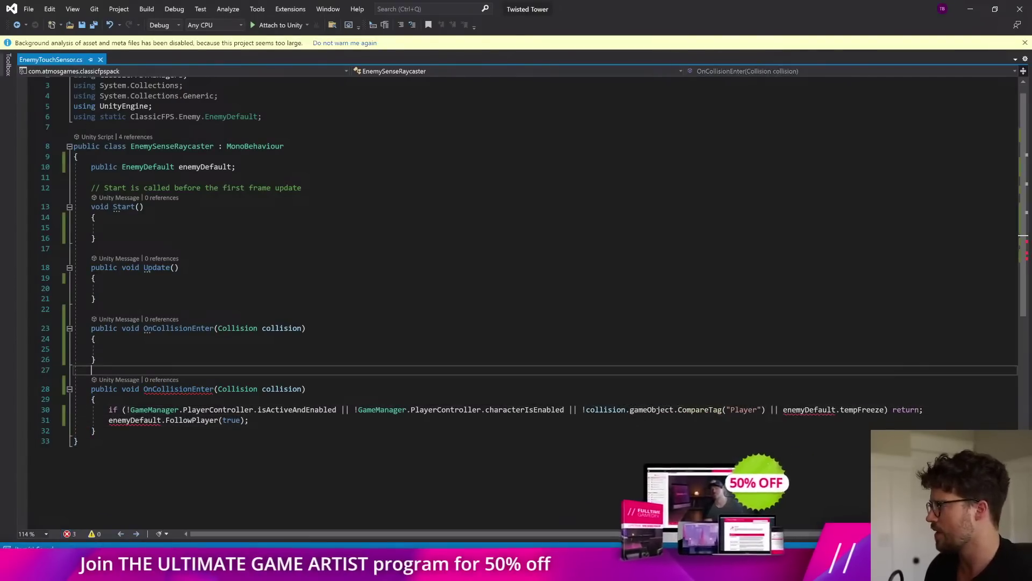
key(shift+Up)
key(shift+Up)
key(shift+Up)
key(shift+Up)
key(Delete)
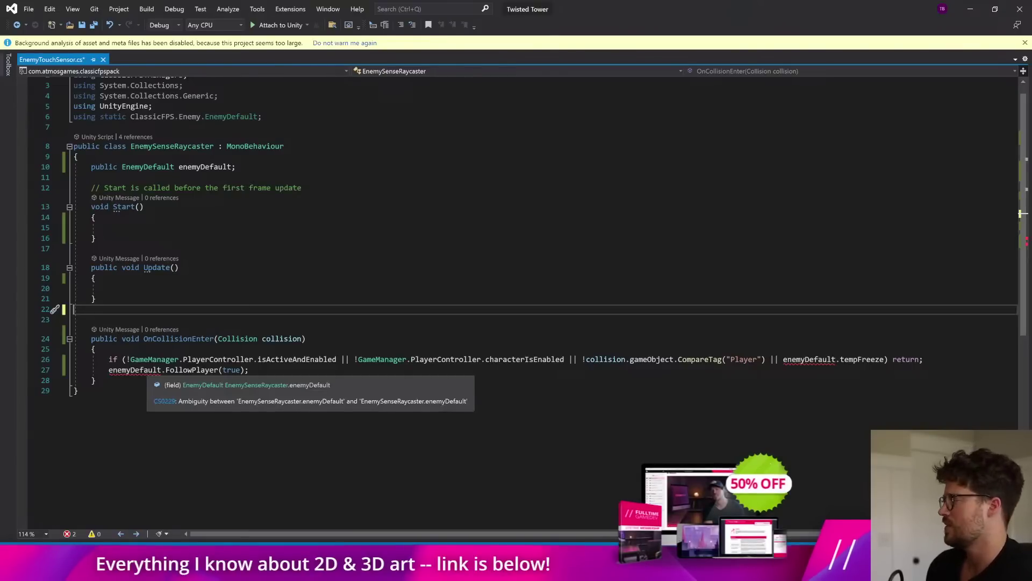
Check the enemyDefault ambiguity errors, then rename the class EnemySenseRaycaster to EnemyTouchRaycaster and save the script.
click(71, 533)
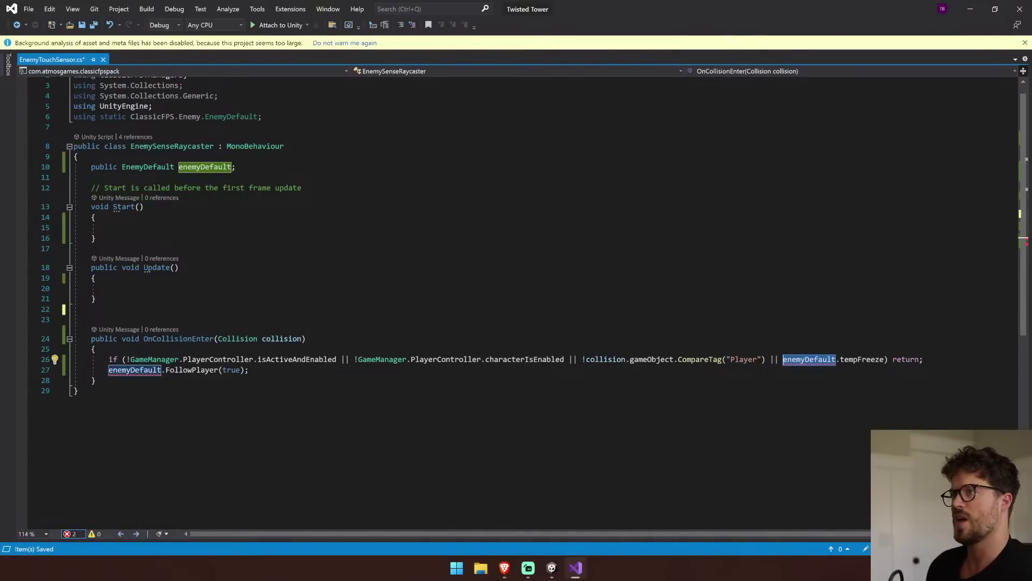
click(250, 370)
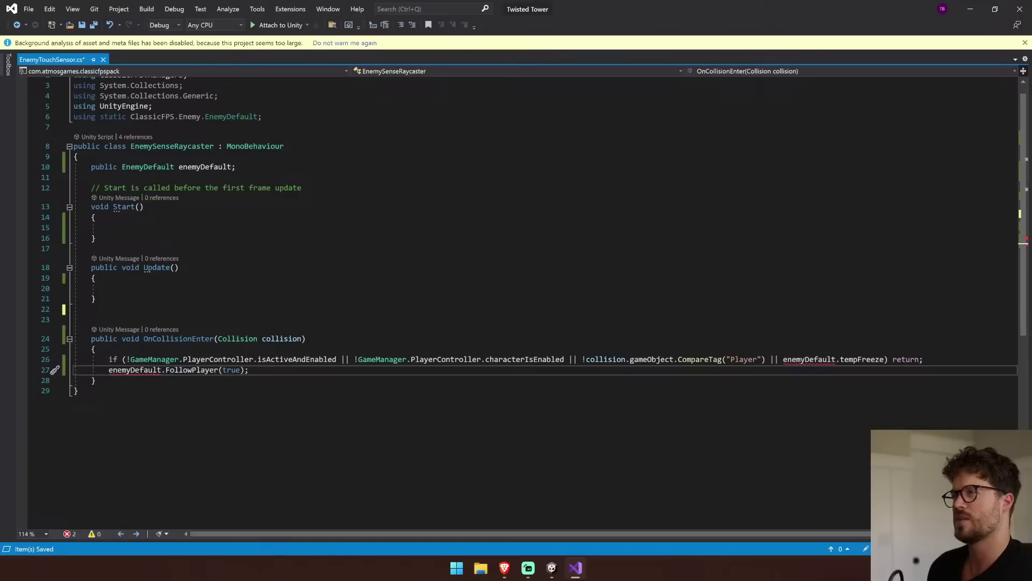
mouse_move(810, 360)
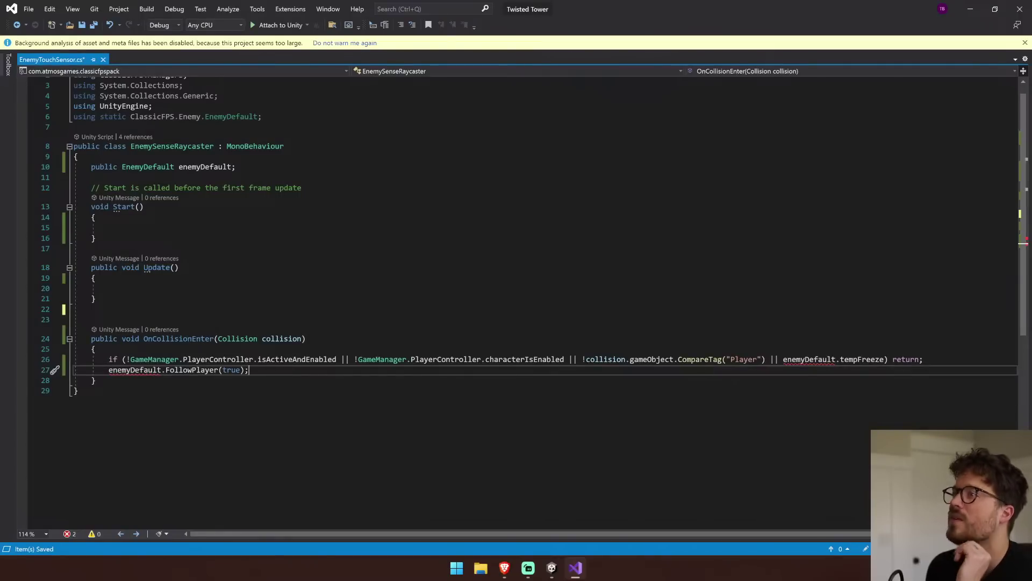
click(174, 146)
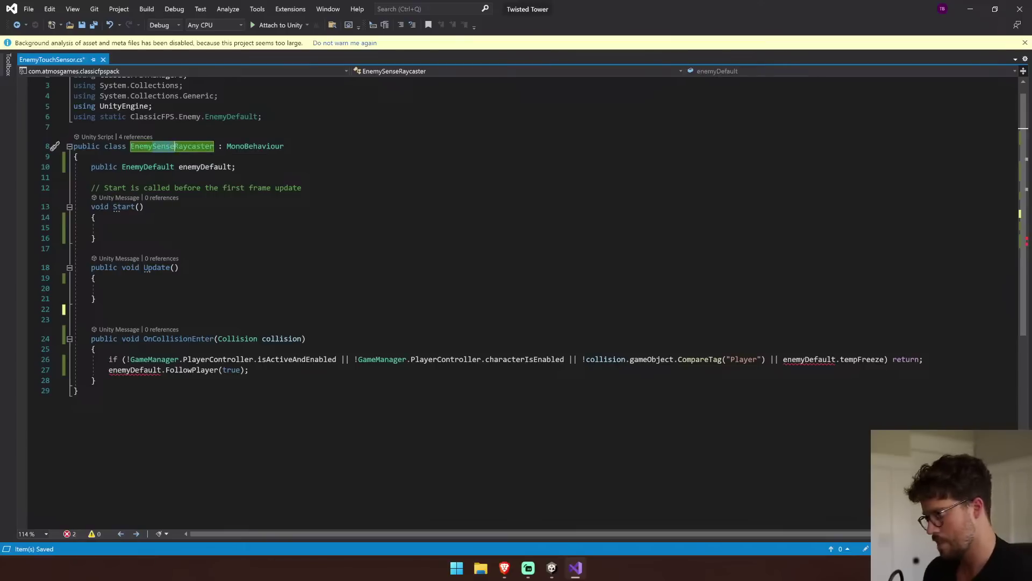
text(Touch)
key(ctrl+s)
click(237, 217)
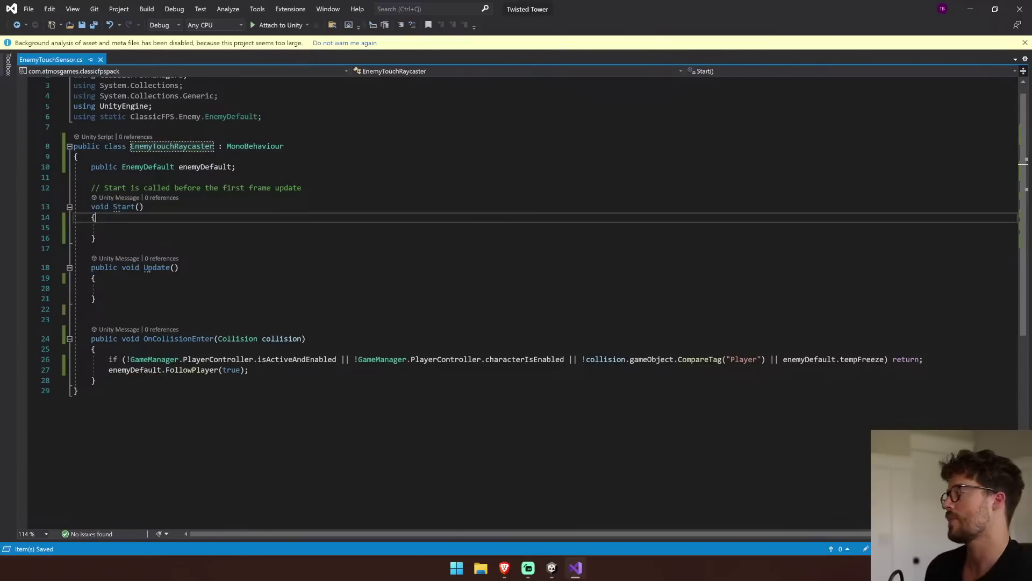
Switch to Unity, fully expand Snake Enderman in the hierarchy, and select every object from Bone to Bone.051_end.
click(552, 568)
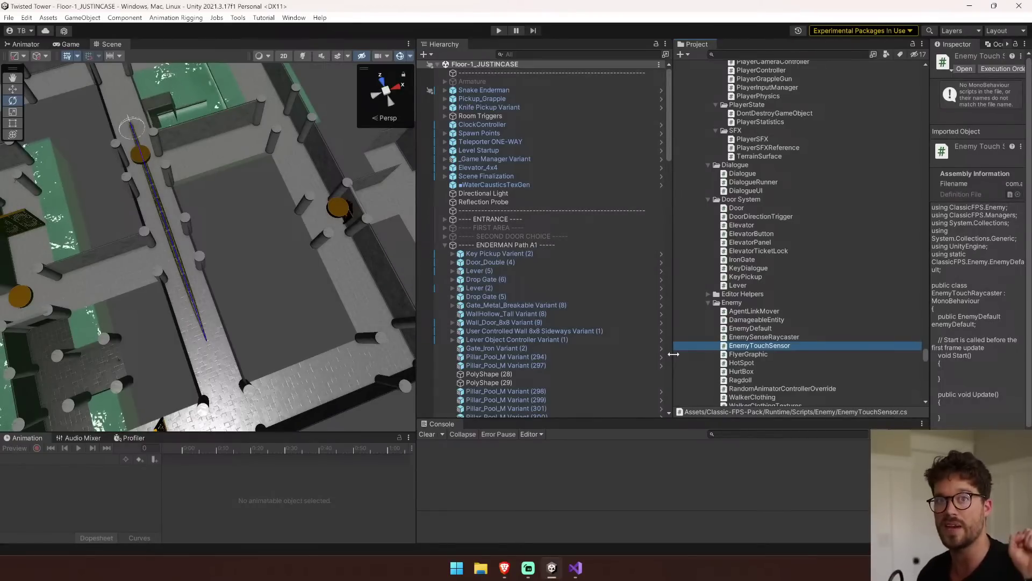
click(442, 92)
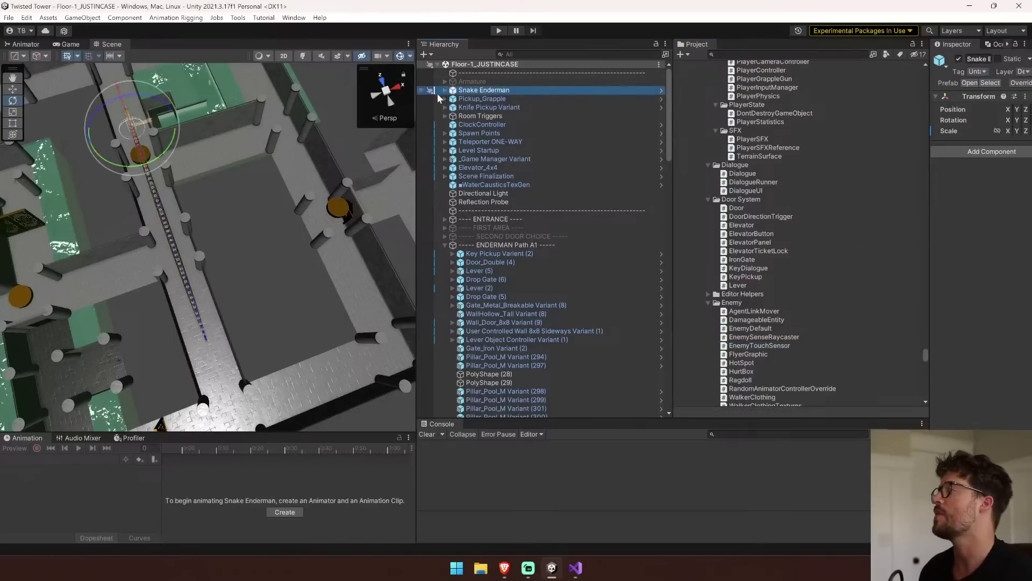
alt+click(444, 90)
drag(418, 120, 249, 121)
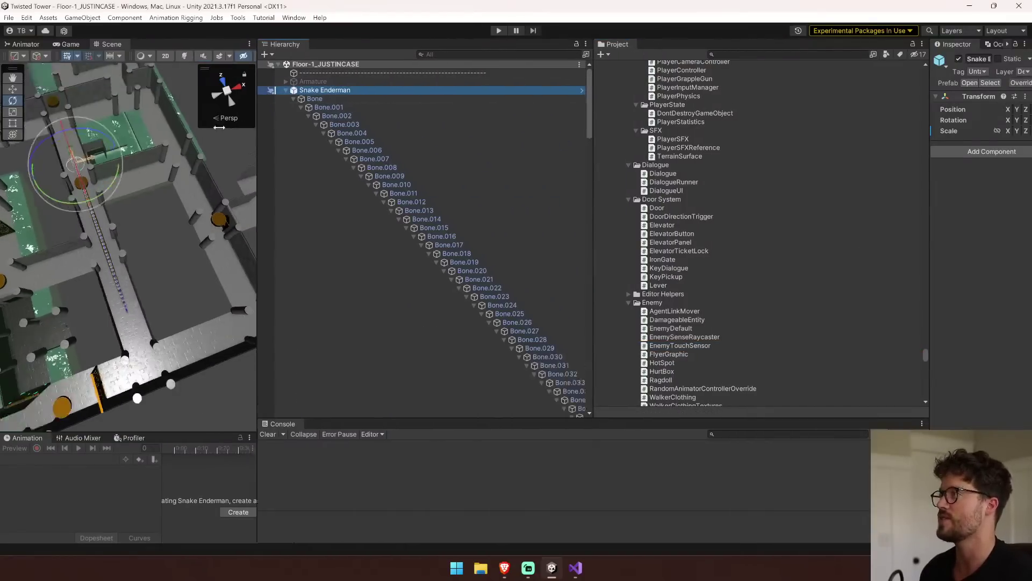
click(292, 104)
scroll(469, 210, down, 15)
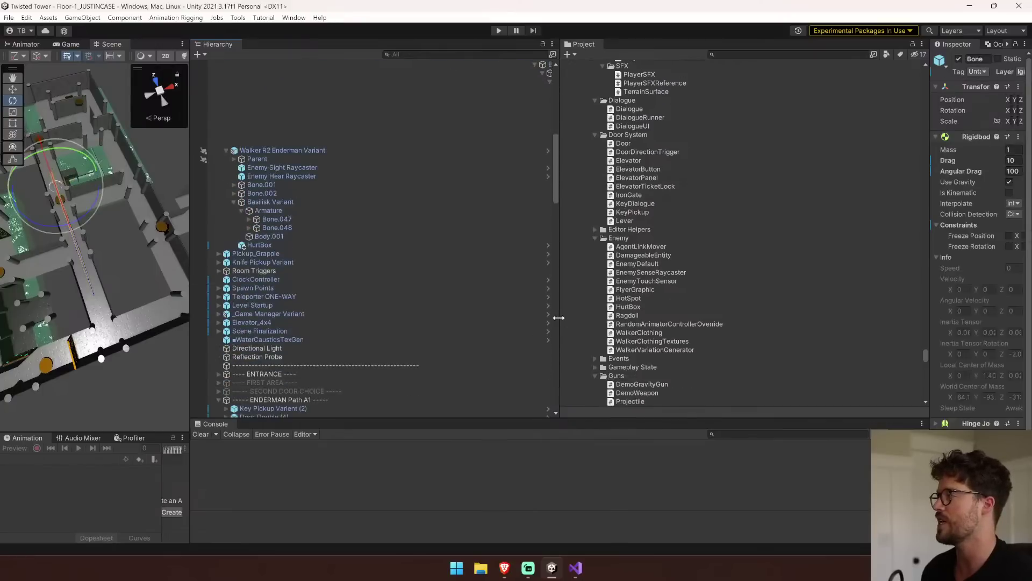
drag(559, 317, 756, 299)
scroll(619, 280, up, 5)
shift+click(657, 272)
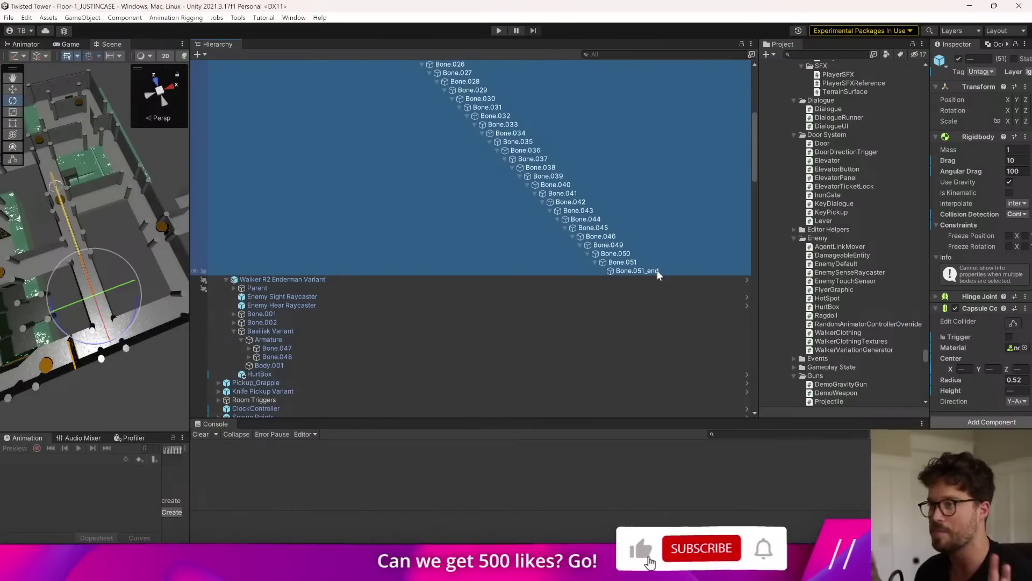
Try to attach the EnemyTouchSensor script to all the selected snake bones.
drag(929, 238, 697, 225)
click(779, 137)
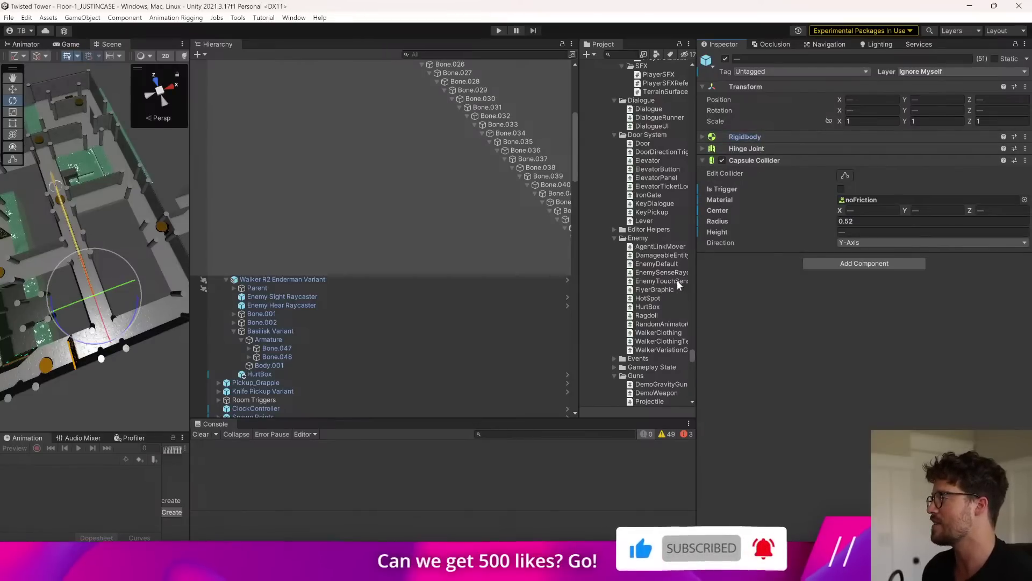
drag(663, 281, 872, 309)
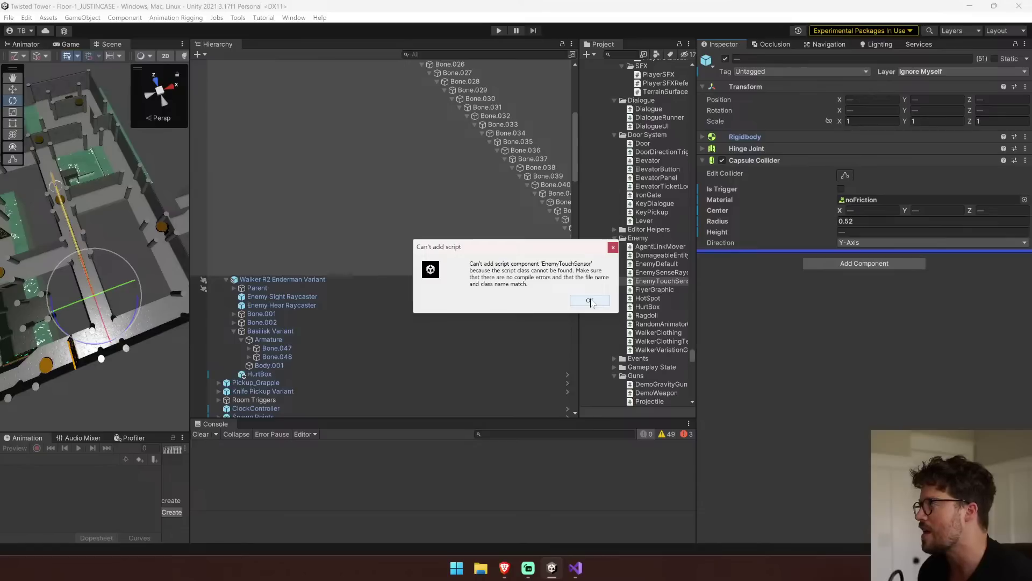
click(590, 301)
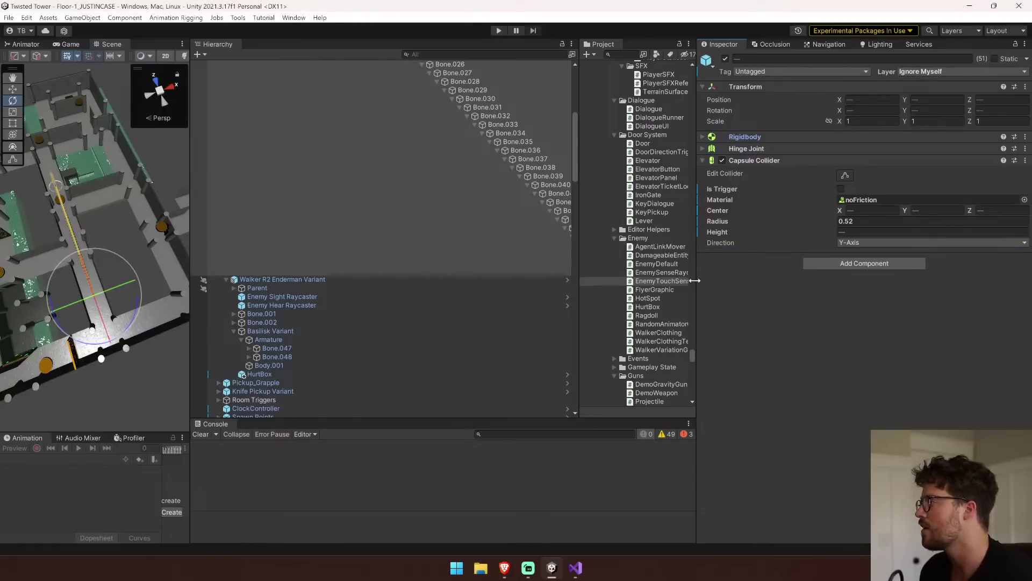
Copy the script's file name, open it in Visual Studio, and rename its class to EnemyTouchSensor, saving the change.
click(766, 285)
click(766, 285)
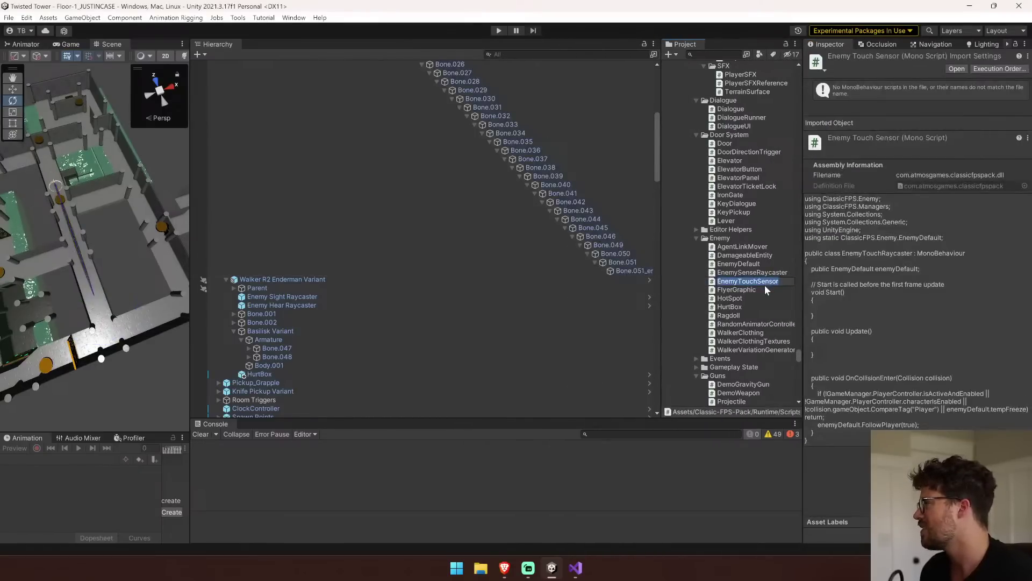
click(765, 274)
click(764, 280)
key(ctrl+c)
double_click(765, 281)
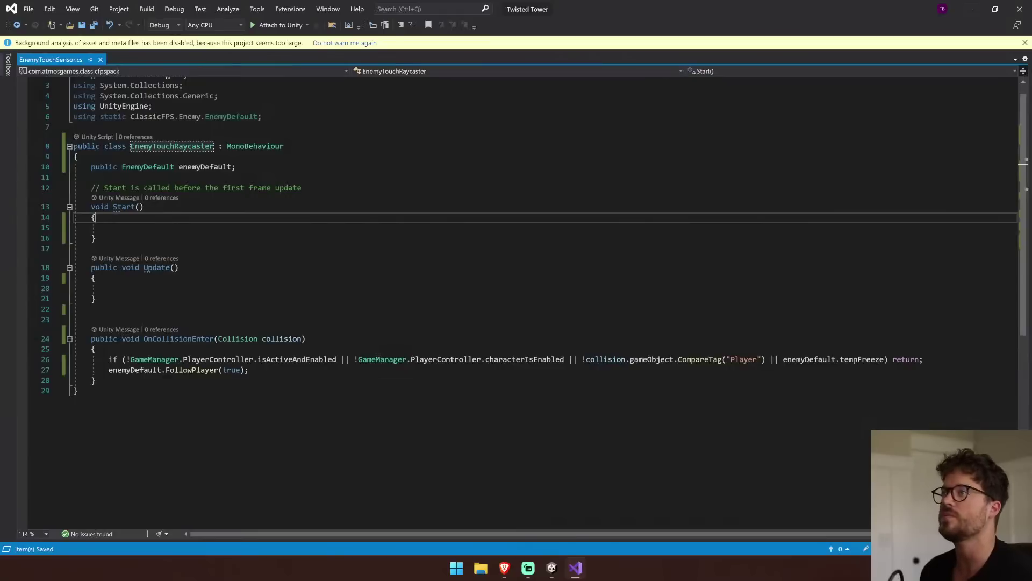
double_click(193, 148)
key(ctrl+v)
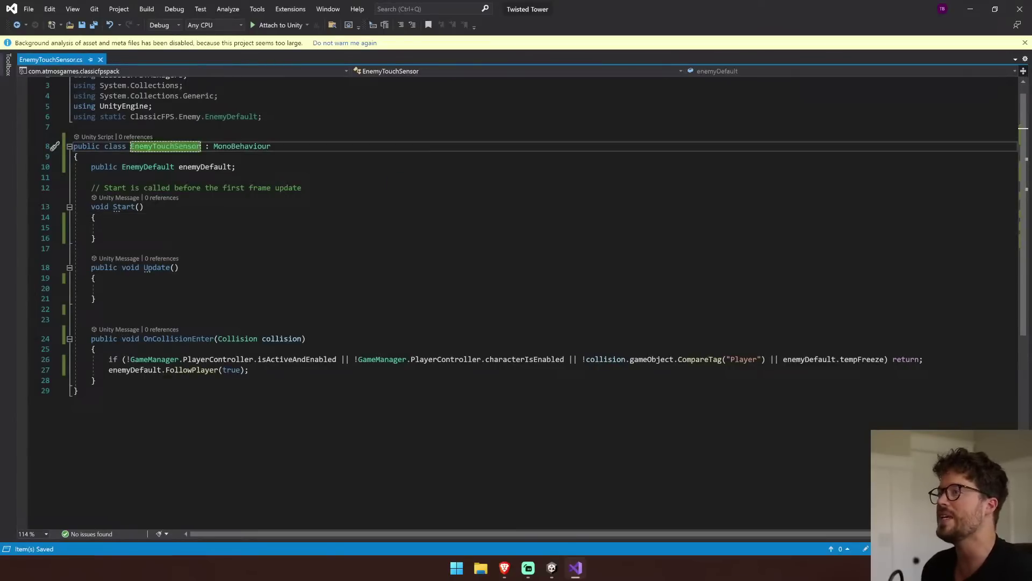
Switch to Unity, select every Snake Enderman object from Bone to Bone.051_end, and attach the EnemyTouchSensor script to all of them.
click(554, 563)
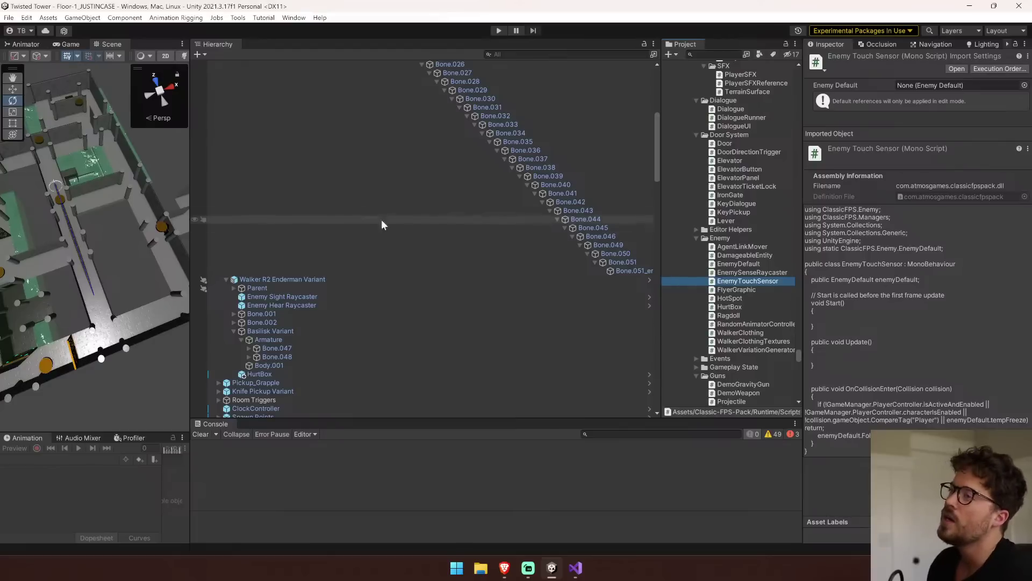
scroll(368, 226, up, 10)
click(269, 99)
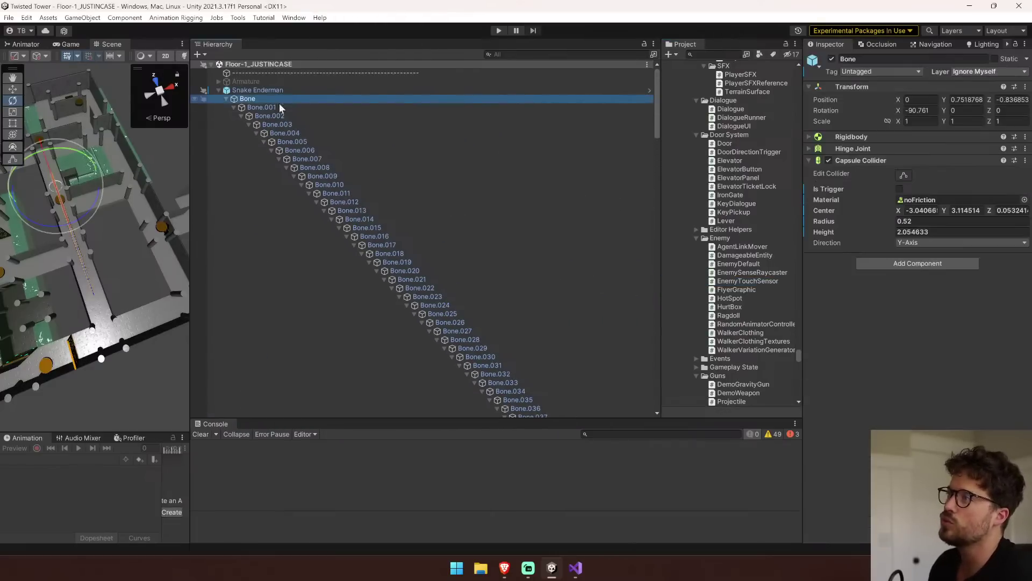
drag(191, 158, 116, 158)
scroll(482, 249, down, 6)
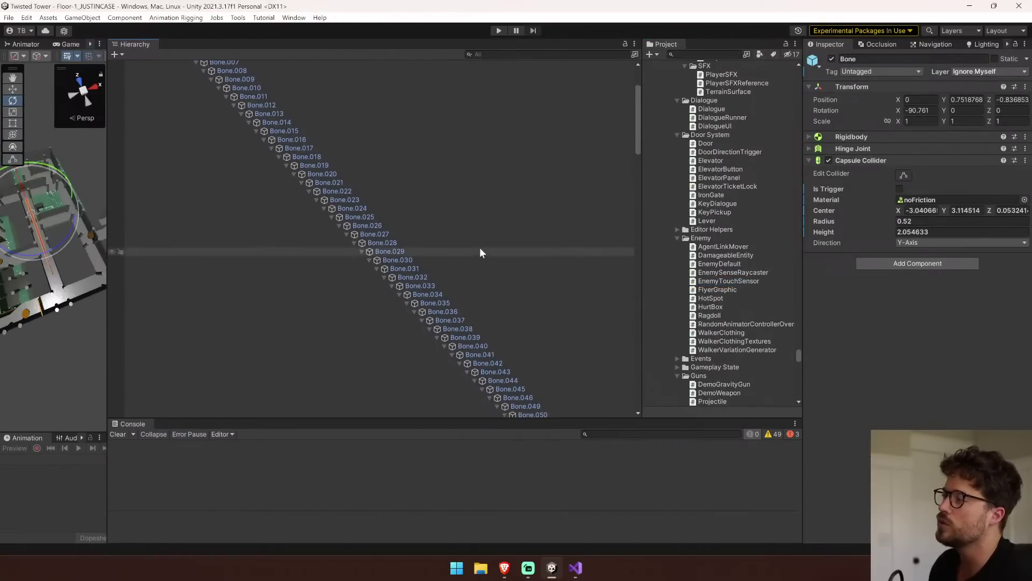
shift+click(591, 336)
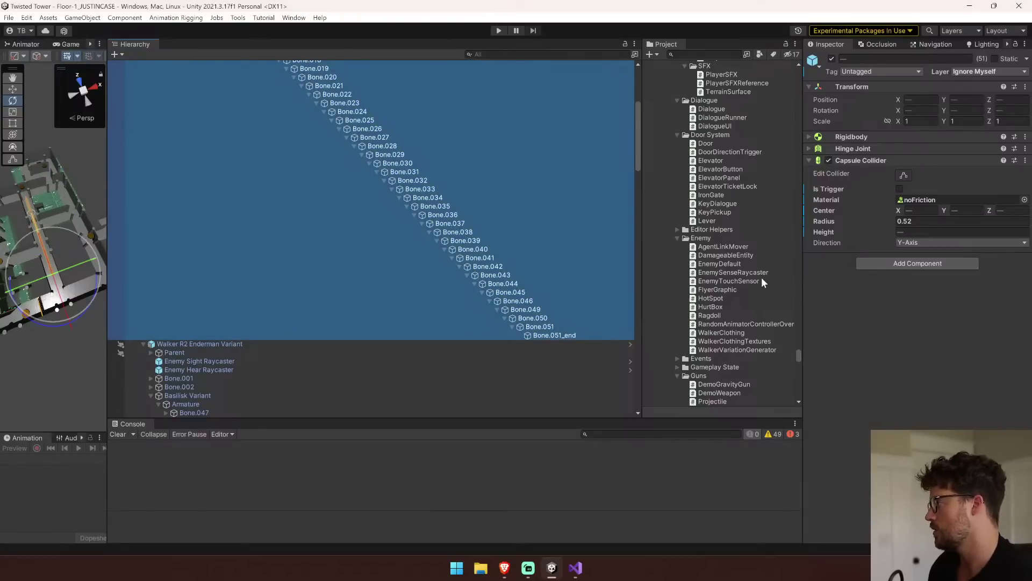
drag(750, 280, 934, 286)
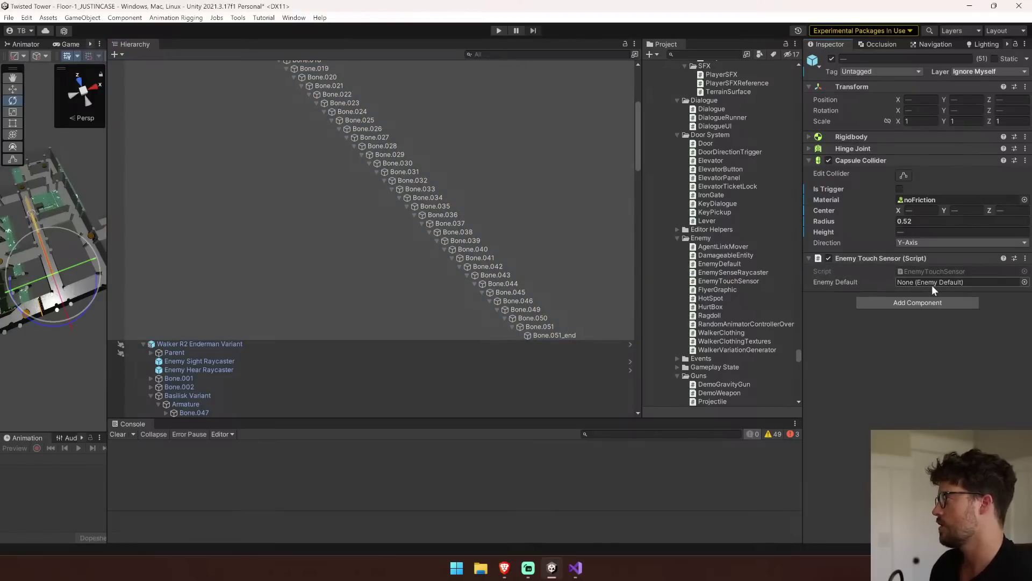
Assign Walker R2 Enderman Variant as the Enemy Default reference of the Enemy Touch Sensor on all selected bones.
scroll(372, 197, up, 3)
scroll(371, 189, down, 3)
drag(197, 311, 954, 284)
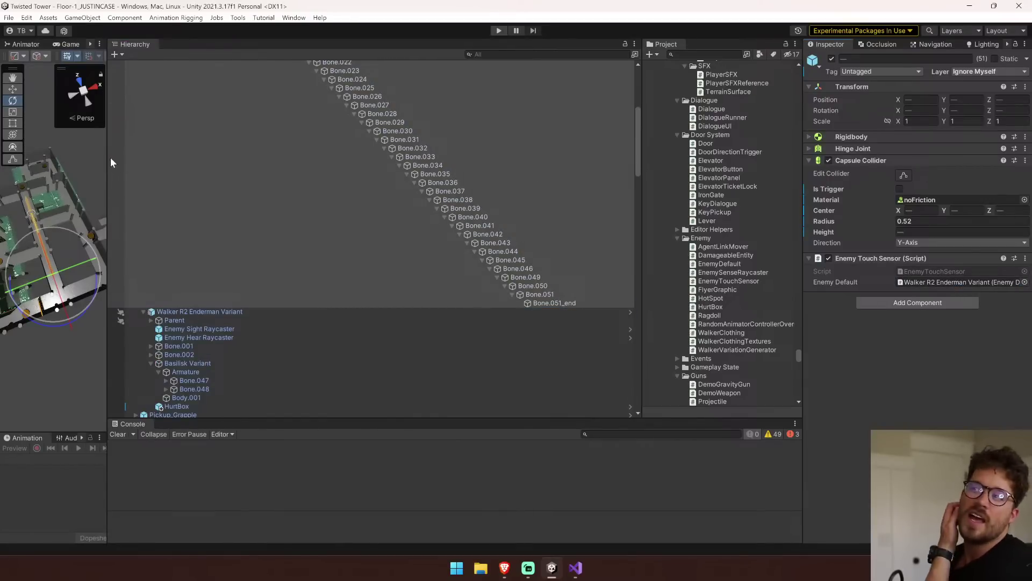
Run the scene in play mode, widen the game view, and set its scale to 1x.
drag(108, 157, 489, 173)
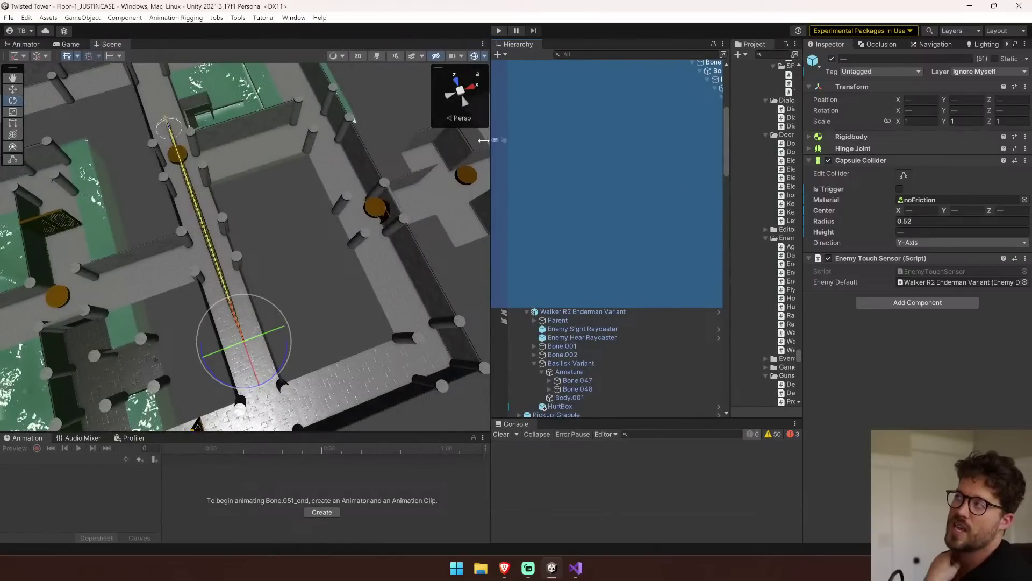
click(501, 31)
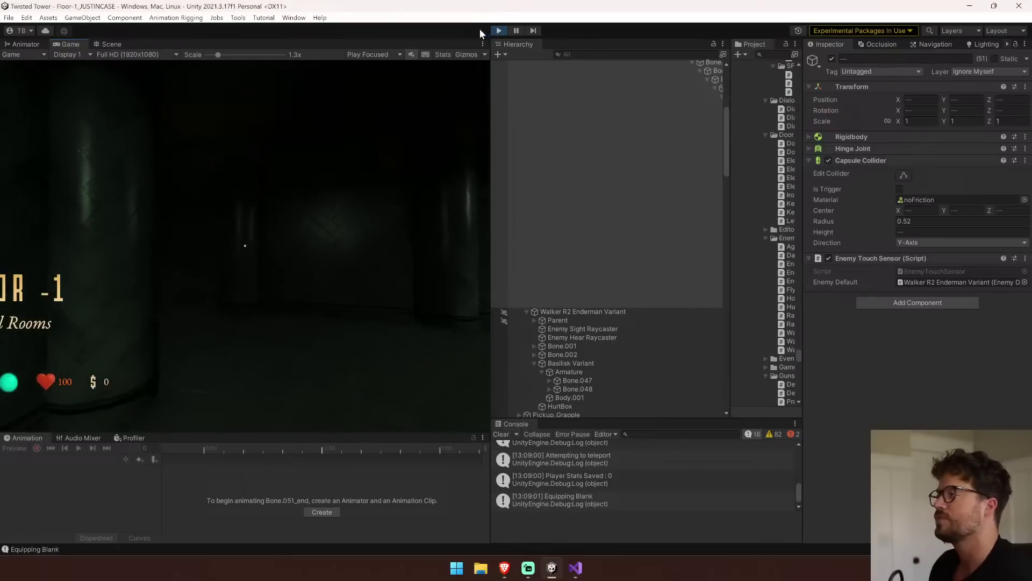
drag(490, 67, 677, 66)
drag(220, 55, 200, 57)
click(318, 184)
key(Escape)
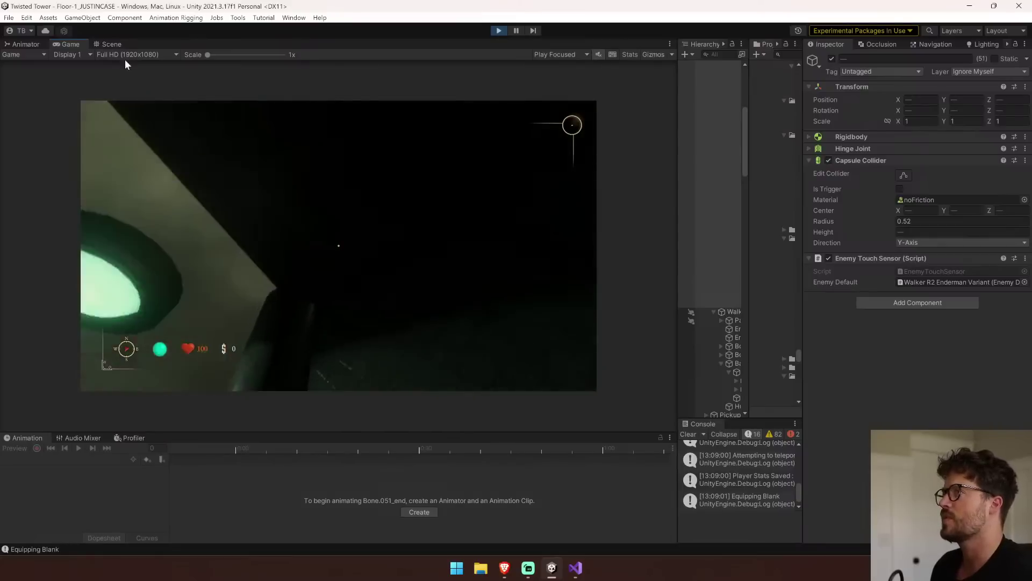
click(111, 44)
right_drag(258, 207, 285, 221)
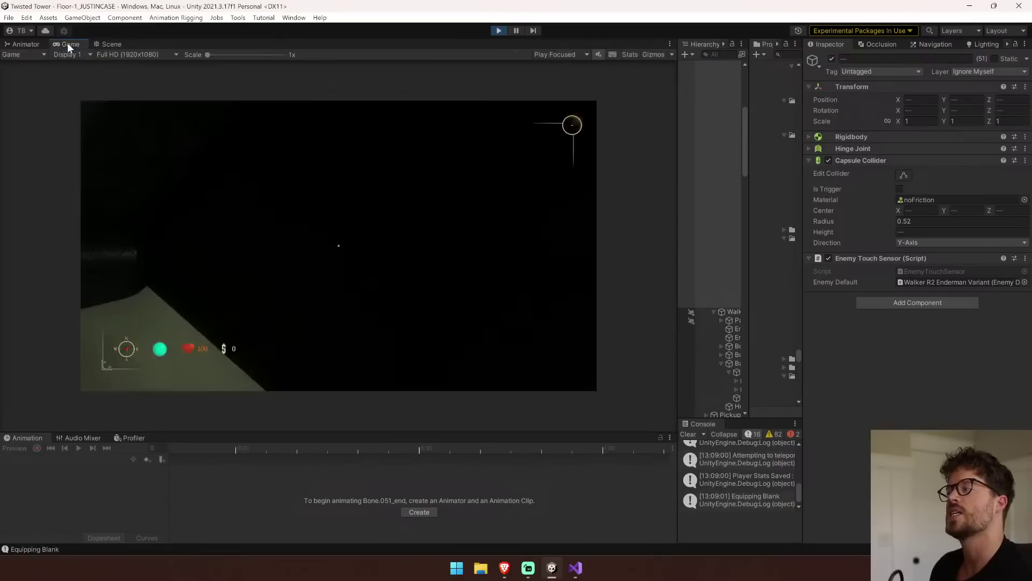
click(67, 45)
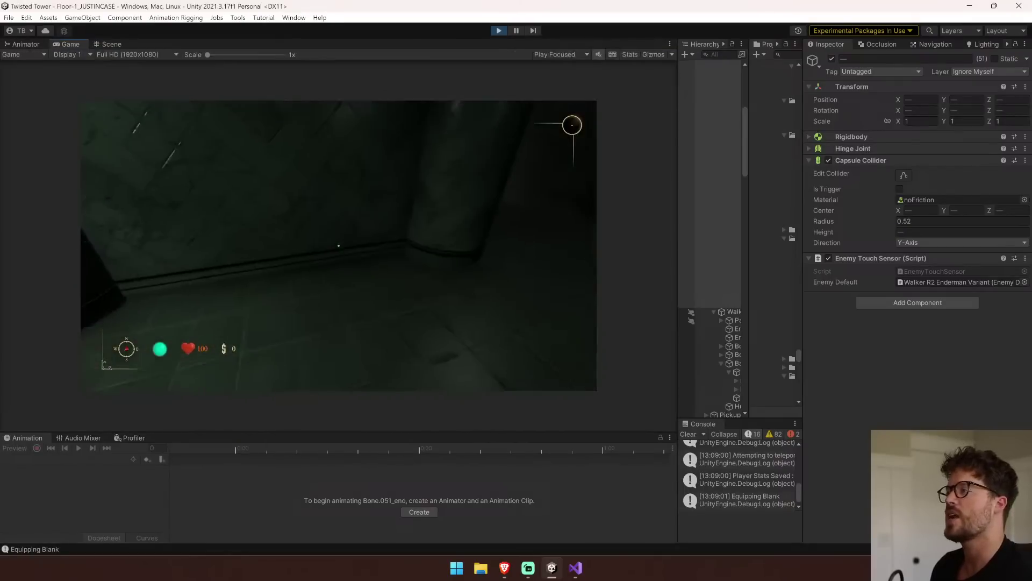
Playtest the touch sensor by turning on the flashlight, walking the corridors to the snake and moving along its body, ending play mode.
key(w)
key(f)
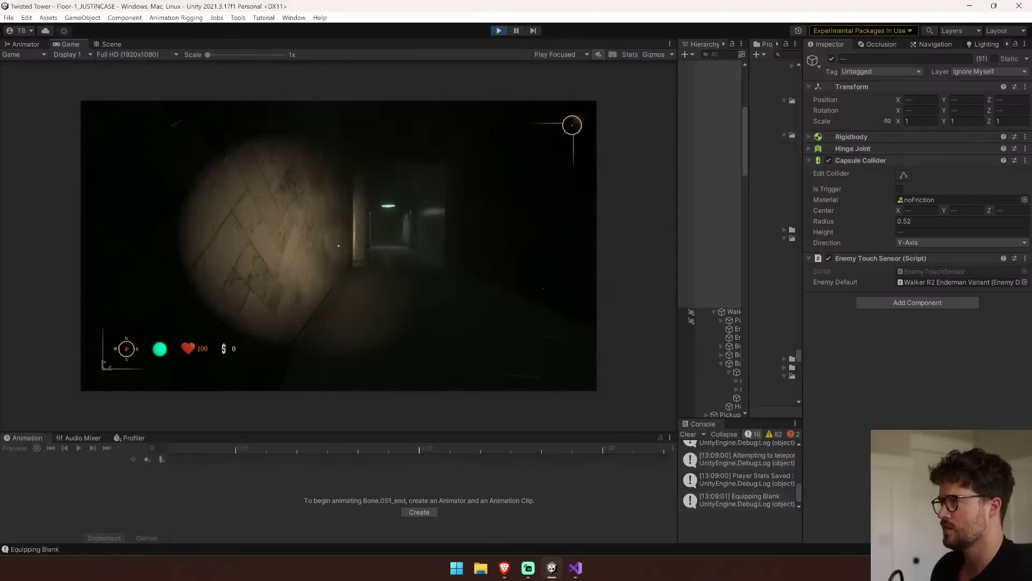
key(w)
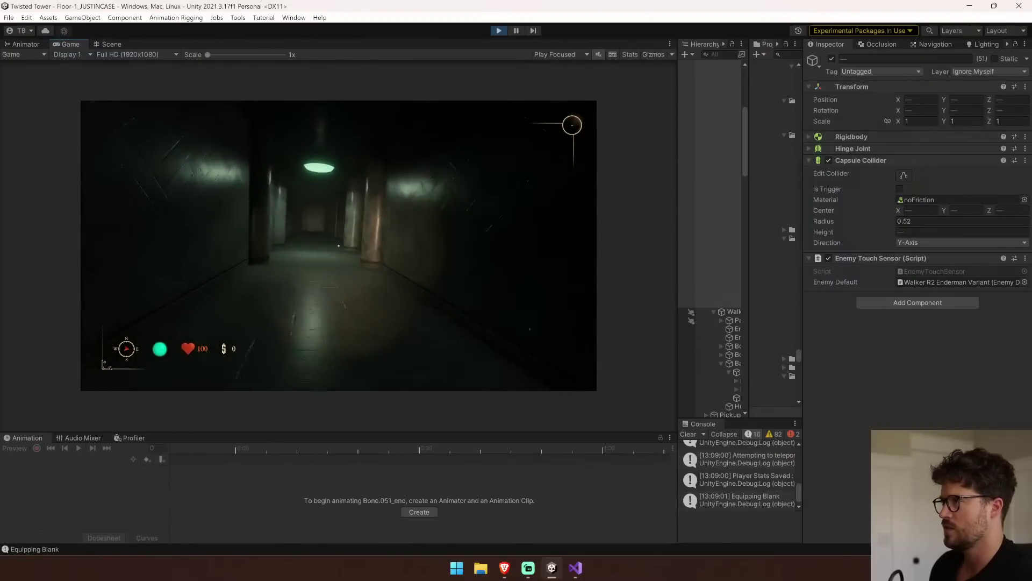
key(w)
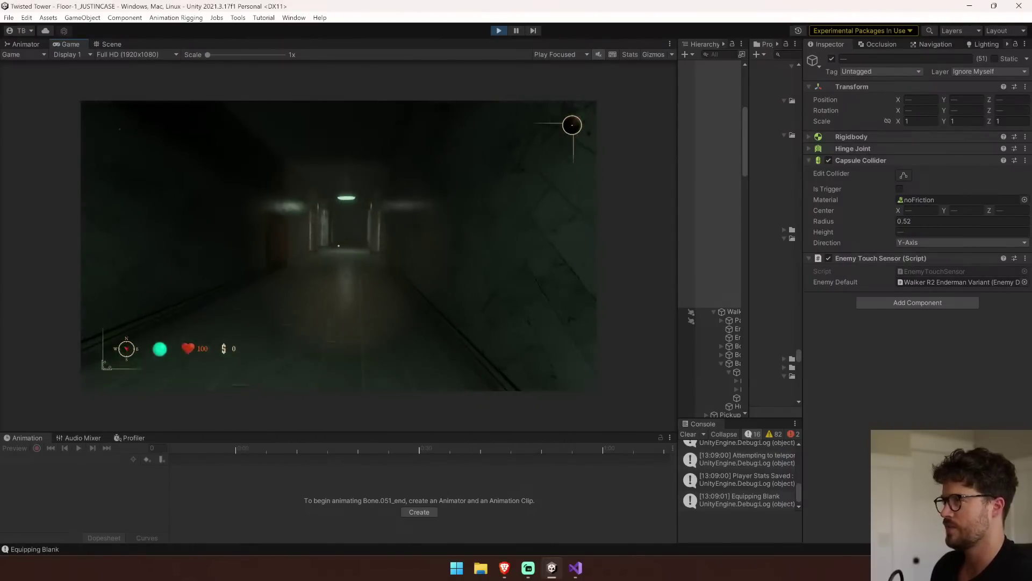
key(w)
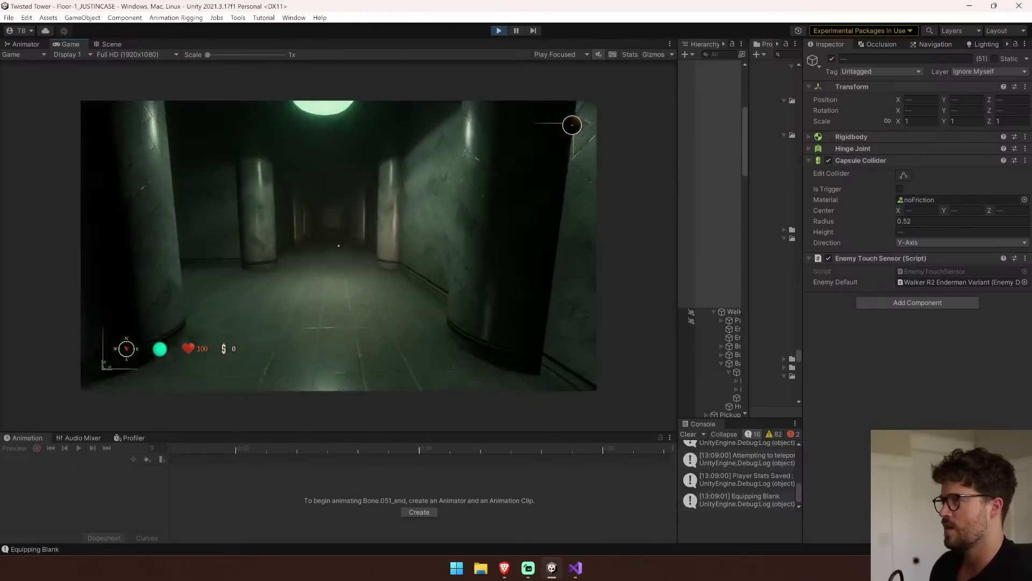
key(w)
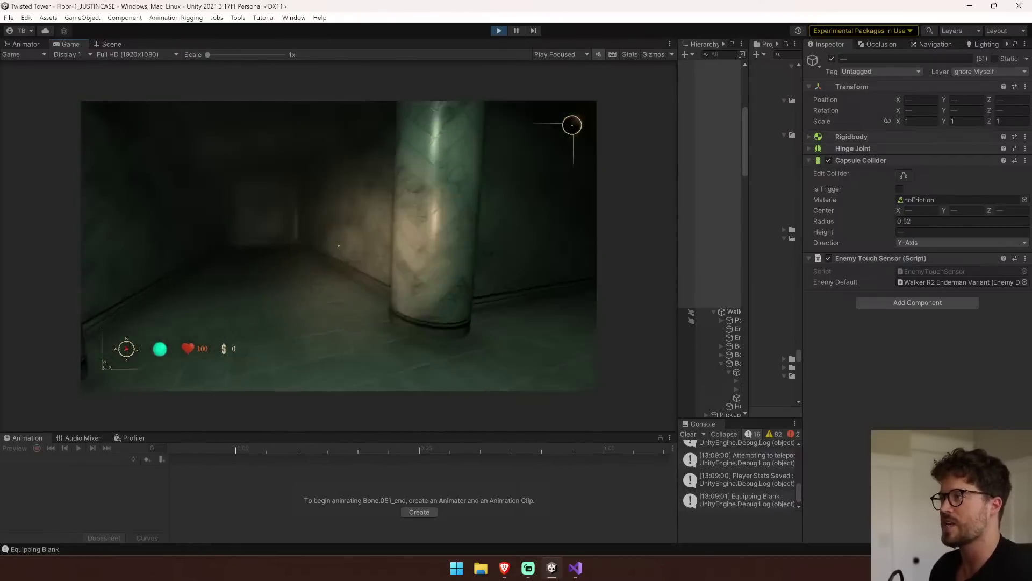
key(w)
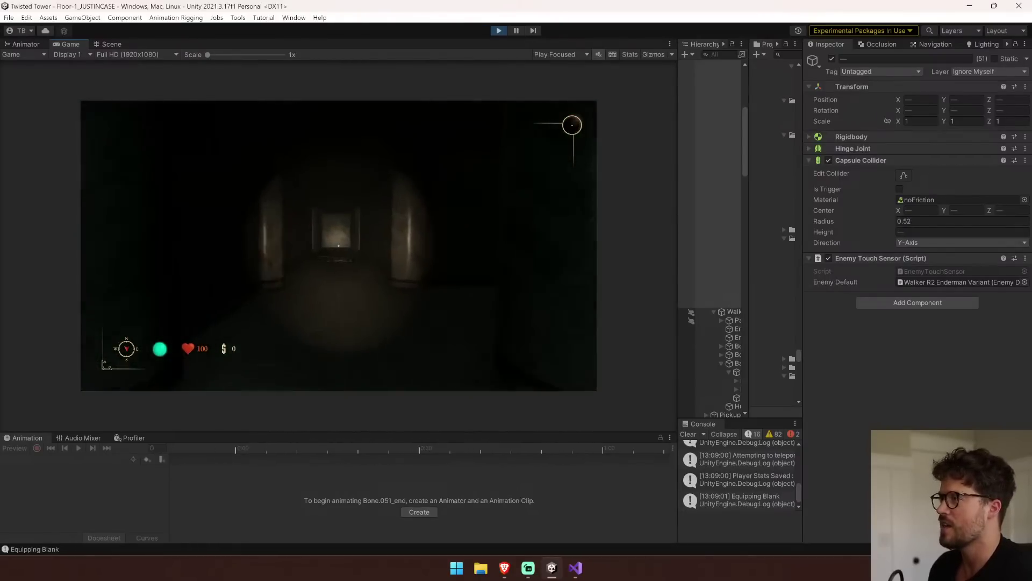
key(w)
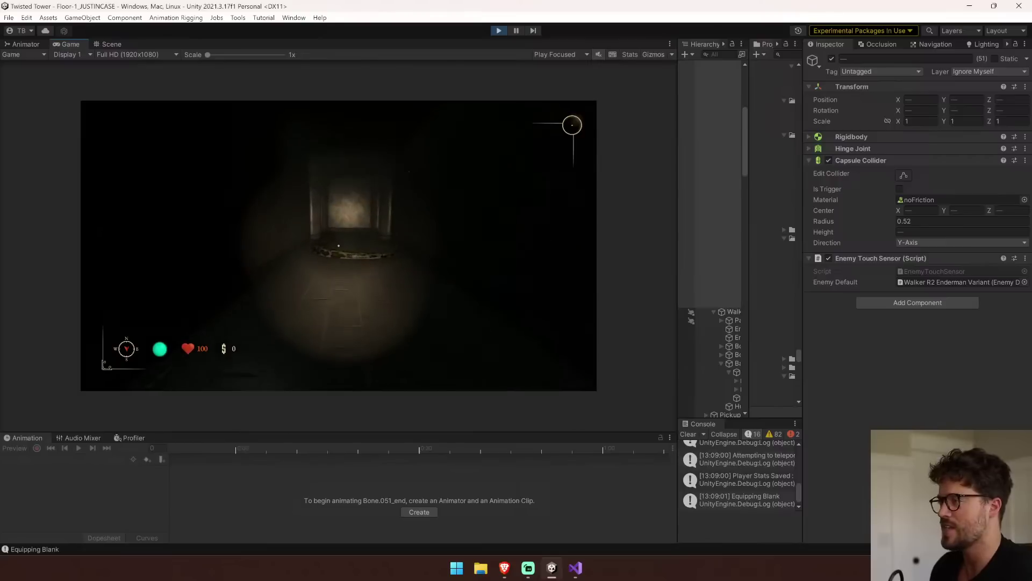
key(w)
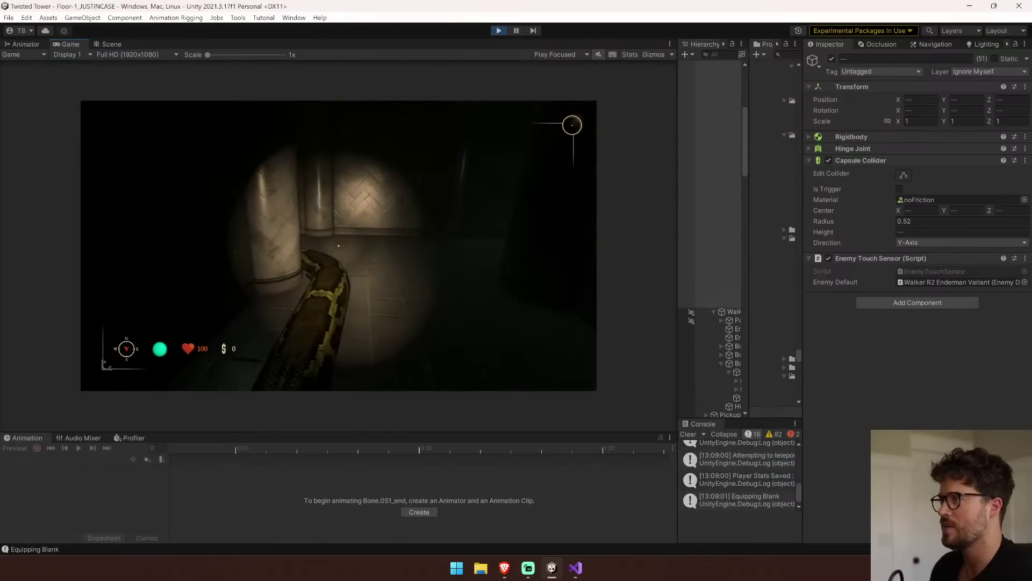
key(w)
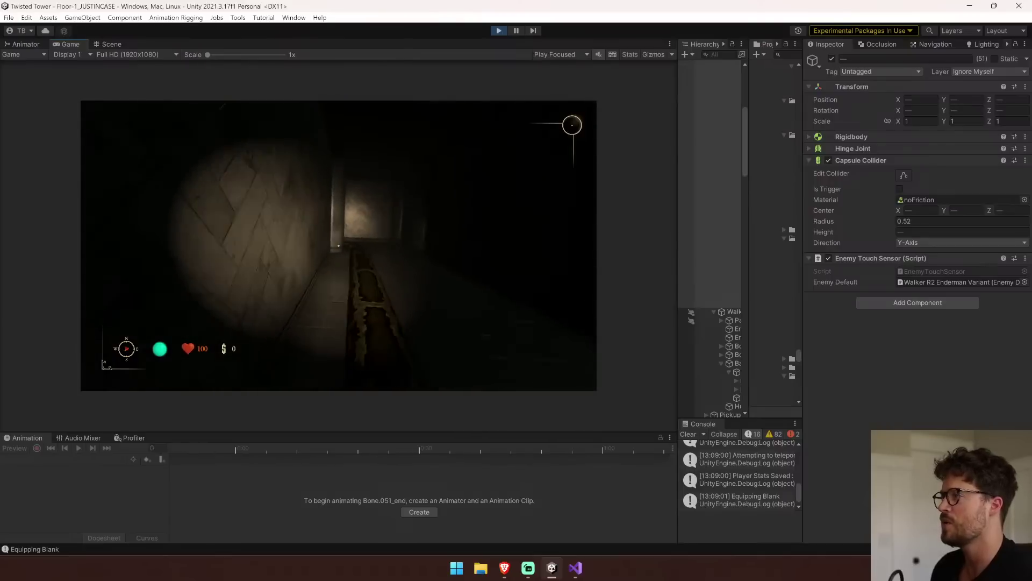
key(w)
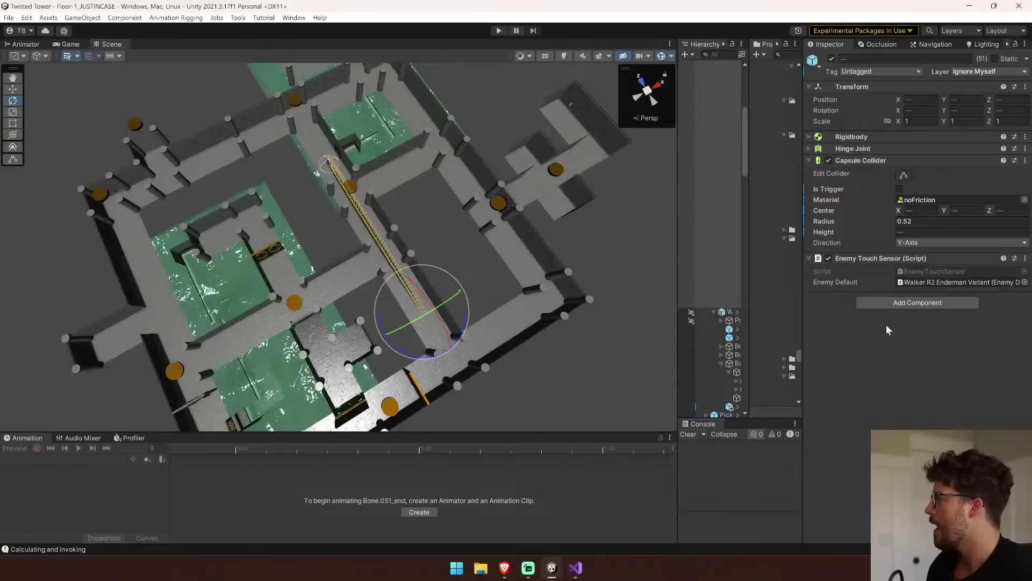
Open the EnemyTouchSensor script and review the return conditions in its OnCollisionEnter method.
double_click(932, 272)
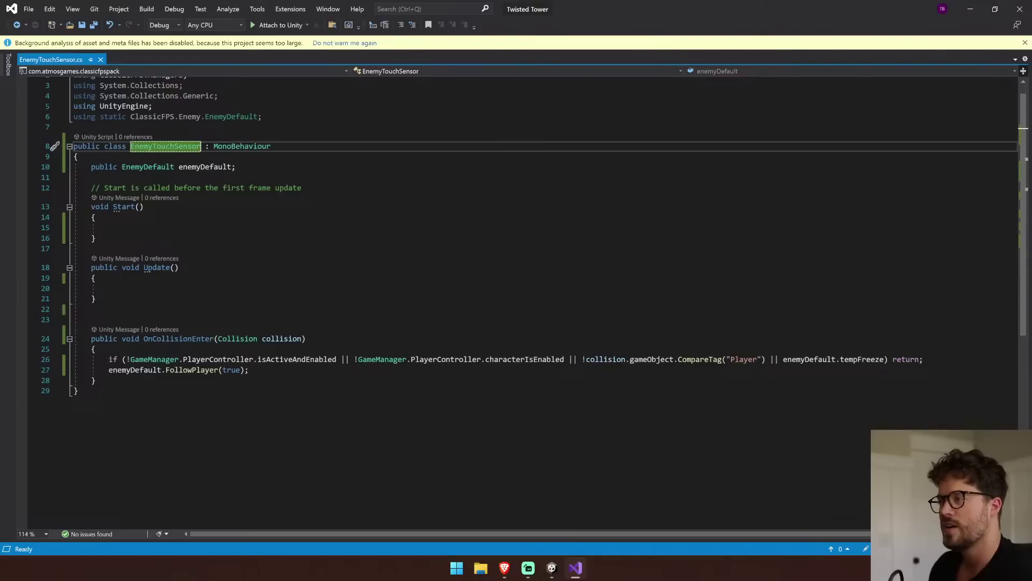
mouse_move(296, 359)
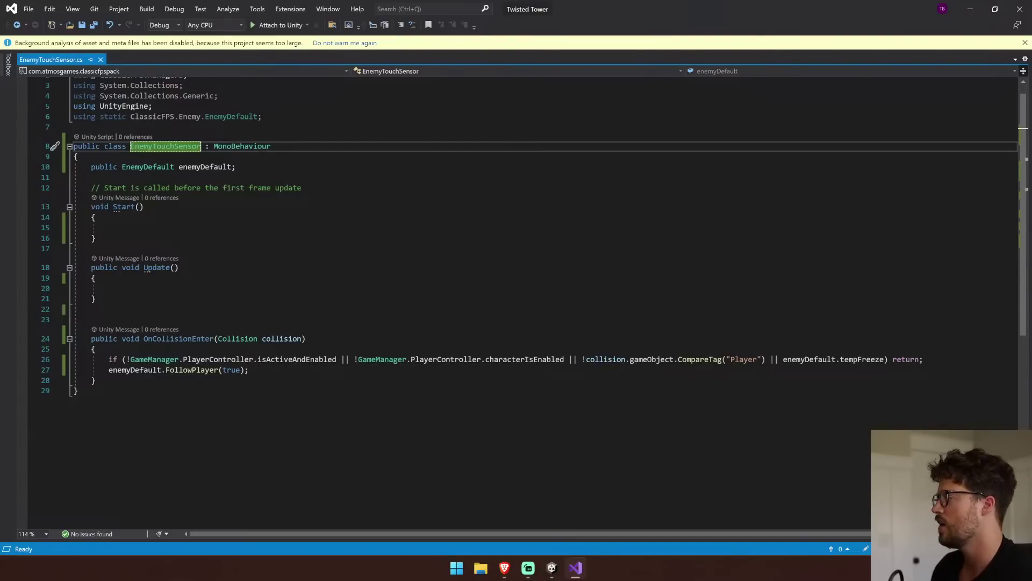
mouse_move(576, 359)
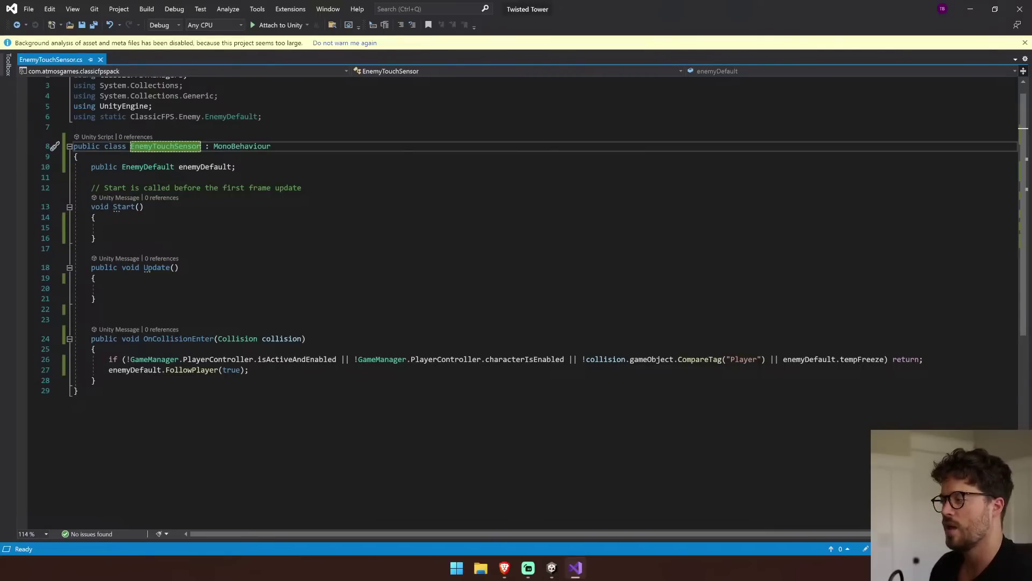
Return to Unity and examine the Layer Collision Matrix in the project's Physics settings for the Ignore Myself and Player layers.
click(552, 567)
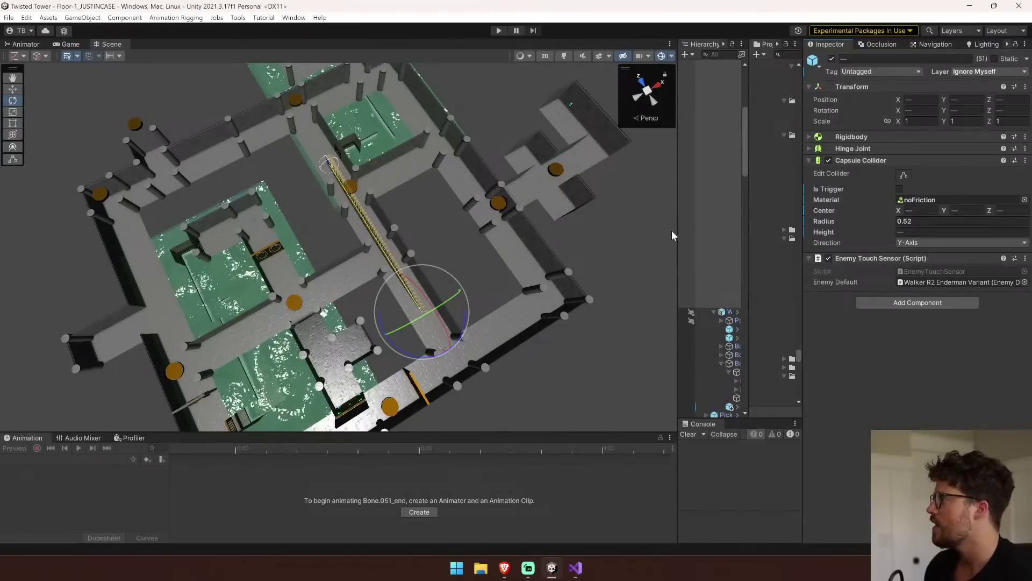
drag(672, 230, 380, 231)
click(9, 17)
click(38, 149)
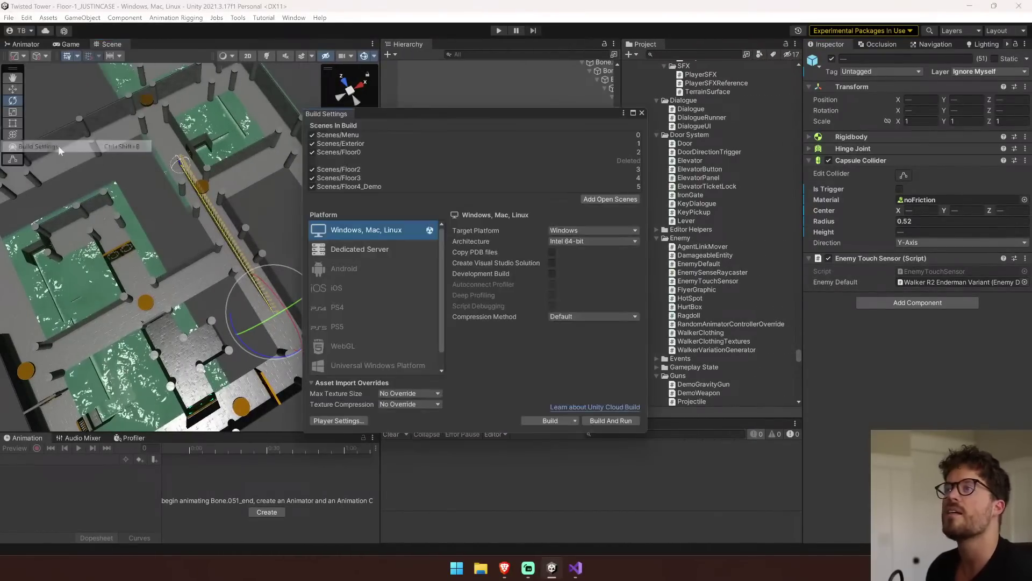
click(352, 422)
click(348, 208)
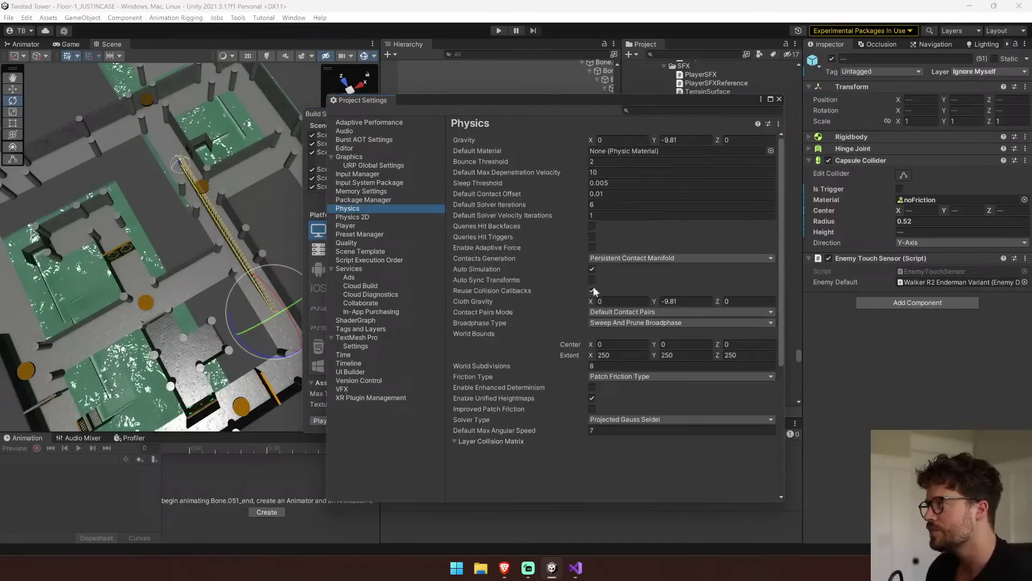
scroll(537, 376, down, 10)
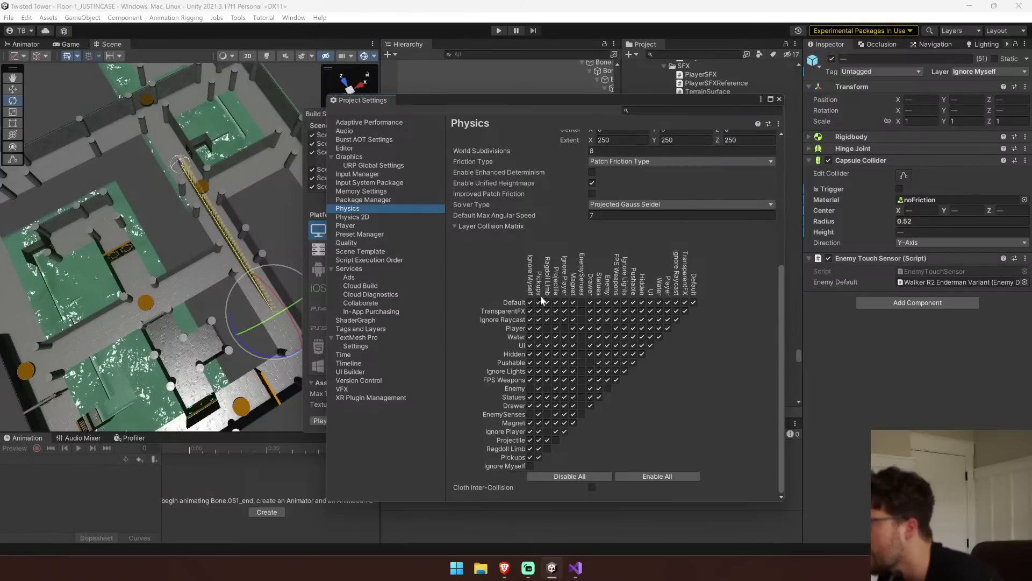
click(779, 99)
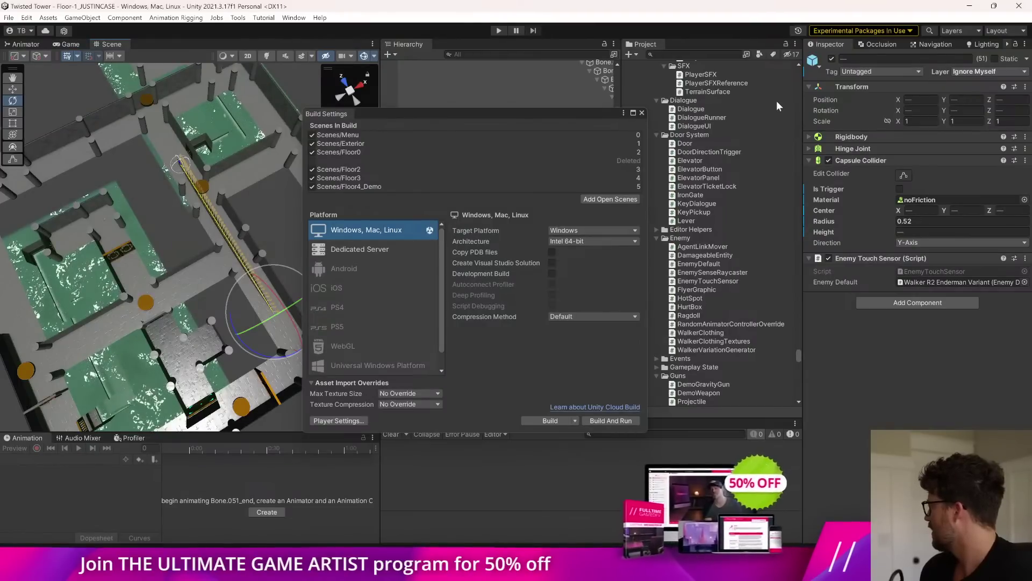
click(641, 112)
Zoom in on the snake's body and inspect the capsule colliders of Bone.015 and Bone.008 in collider edit mode.
key(w)
right_drag(288, 288, 297, 179)
click(293, 163)
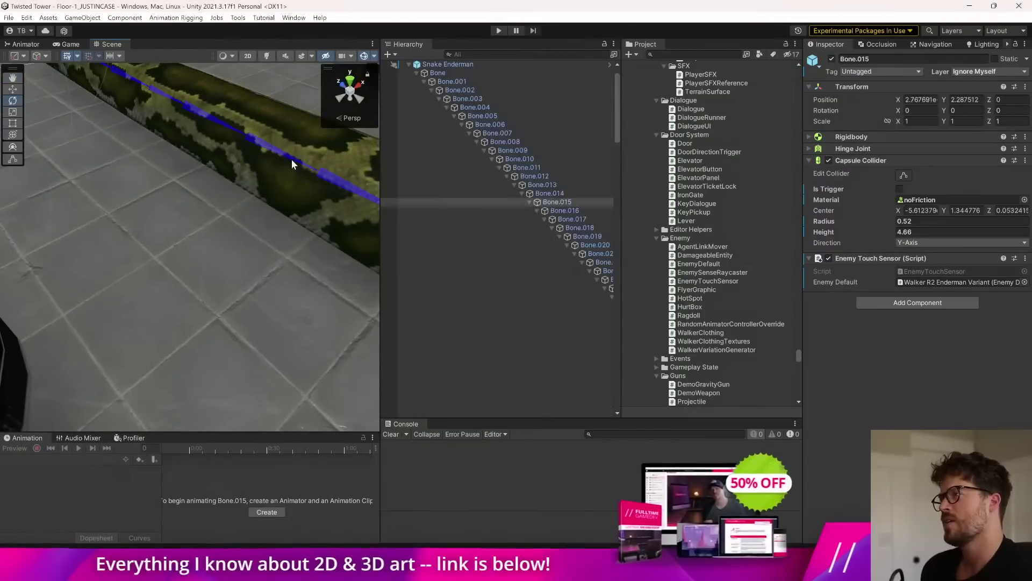
click(904, 175)
key(f)
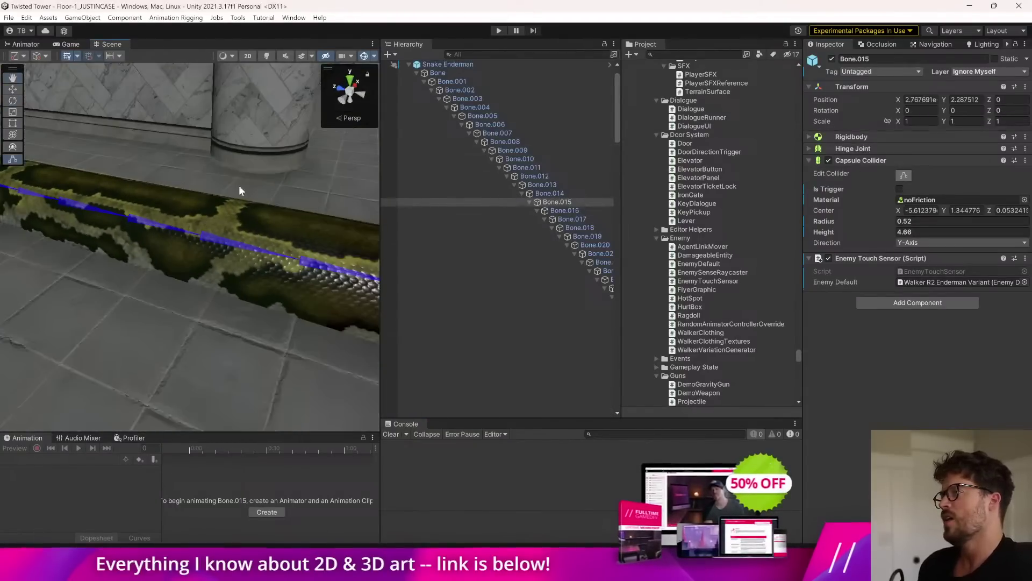
click(167, 233)
click(161, 231)
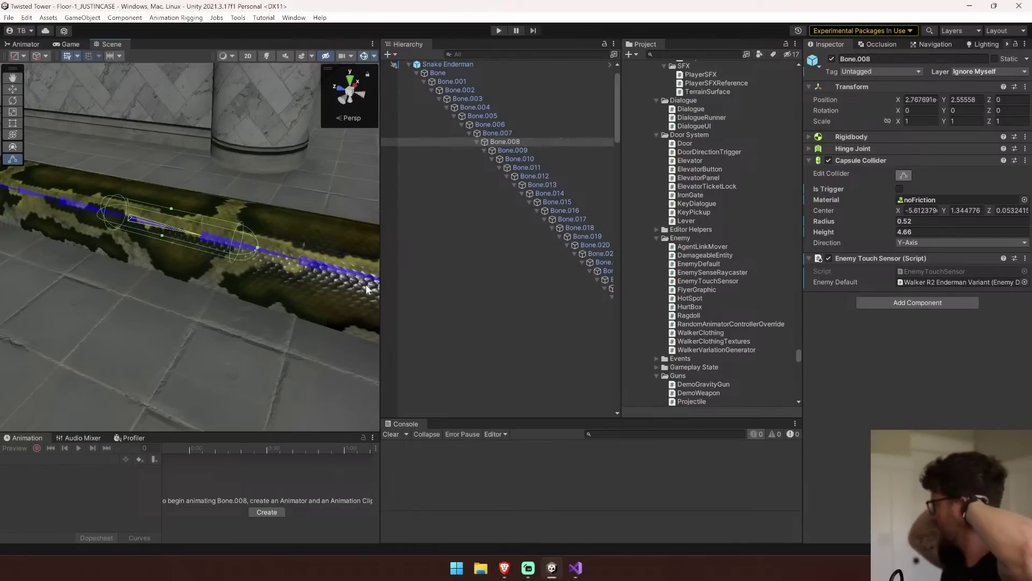
In Visual Studio, add Debug.Log("touched the player!"); before the FollowPlayer call in OnCollisionEnter of EnemyTouchSensor and save the script.
click(576, 567)
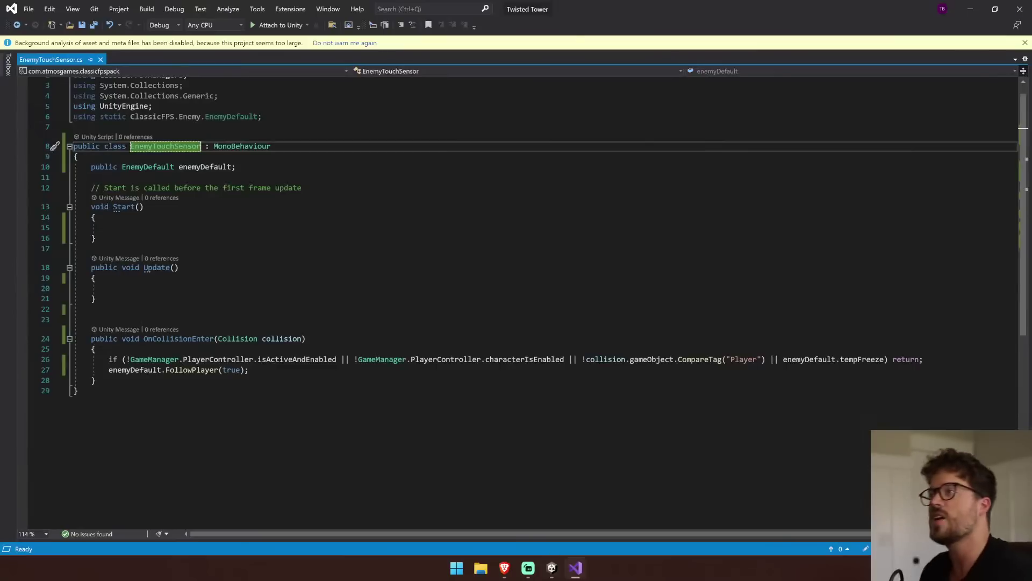
click(92, 319)
click(226, 359)
click(109, 370)
key(ctrl+Return)
text(De)
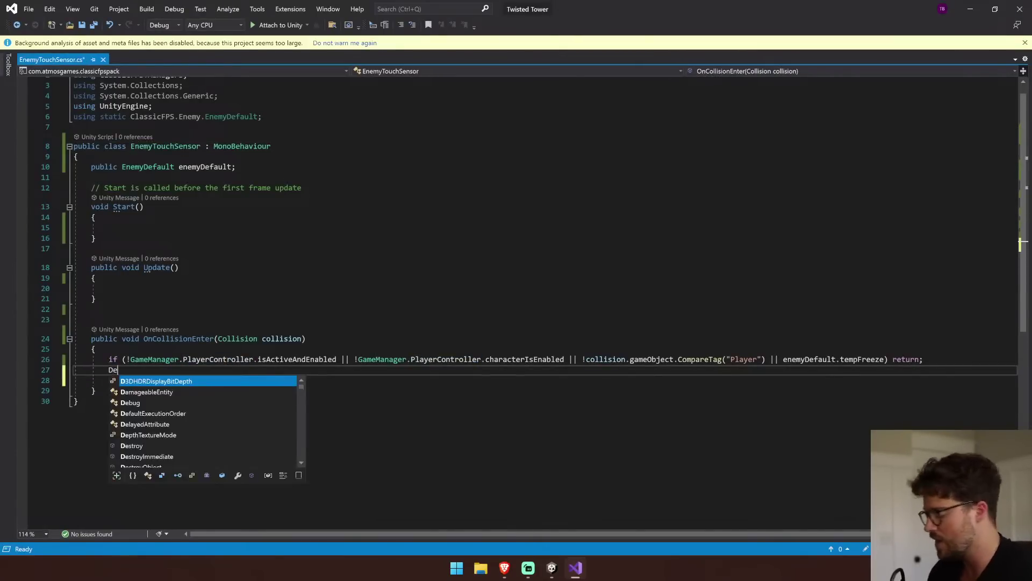
text(bug.L)
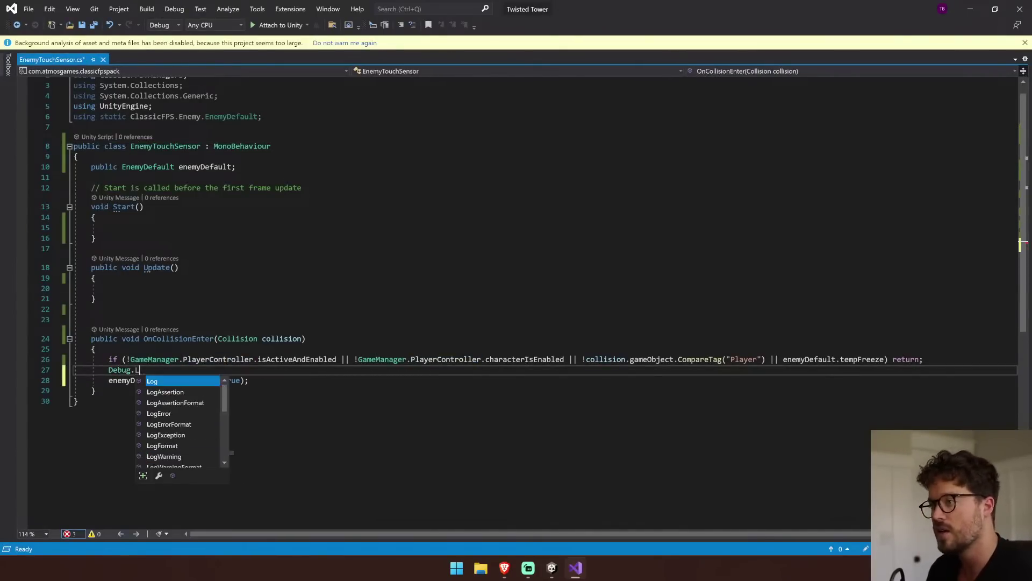
text(og("touched the player!"))
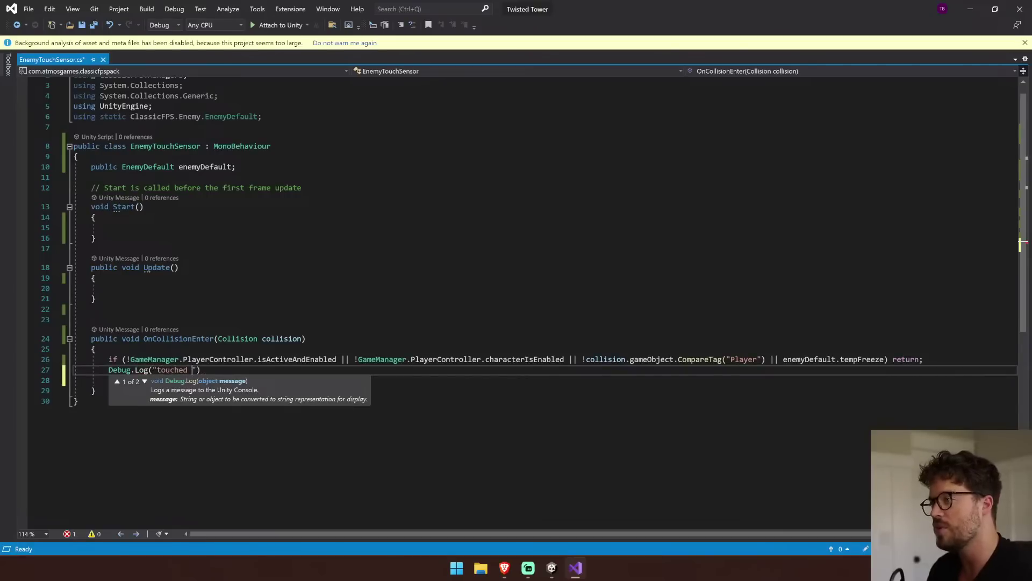
text(;)
key(ctrl+s)
click(54, 320)
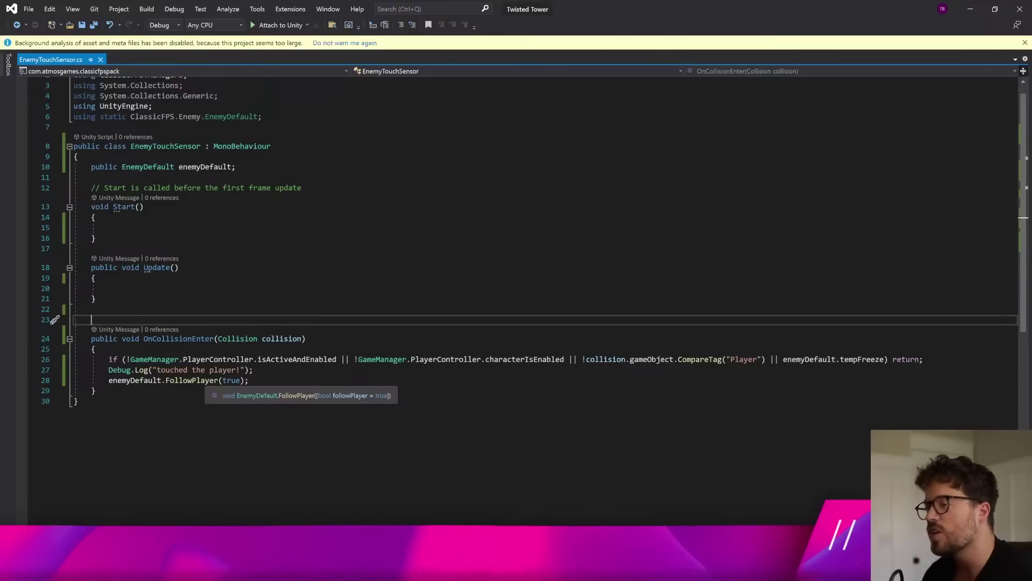
Open the EnemySenseRaycaster script from the Unity project and review its sense variables and Update method.
mouse_move(551, 569)
click(525, 537)
click(736, 282)
click(734, 274)
double_click(707, 273)
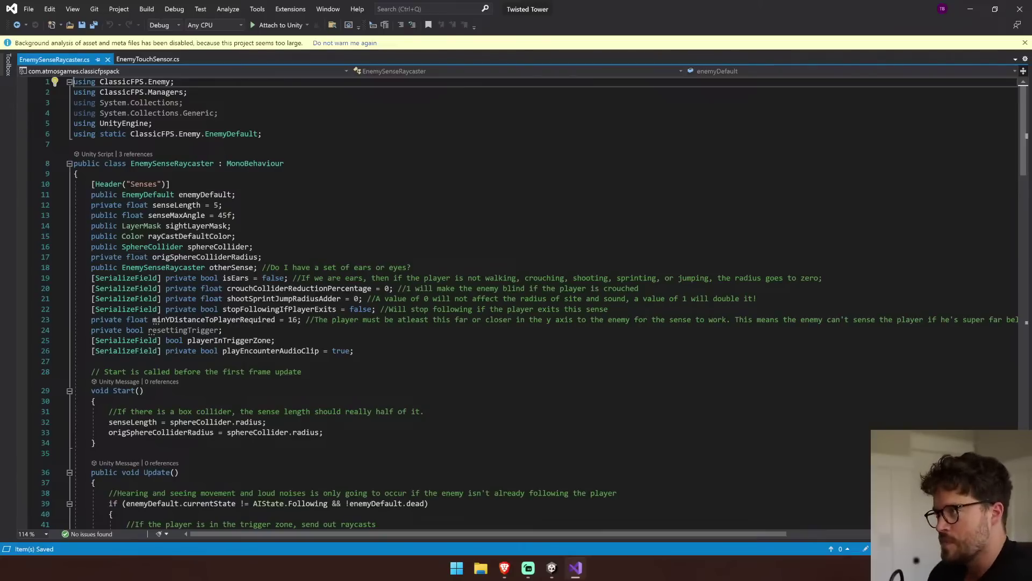
scroll(516, 301, down, 5)
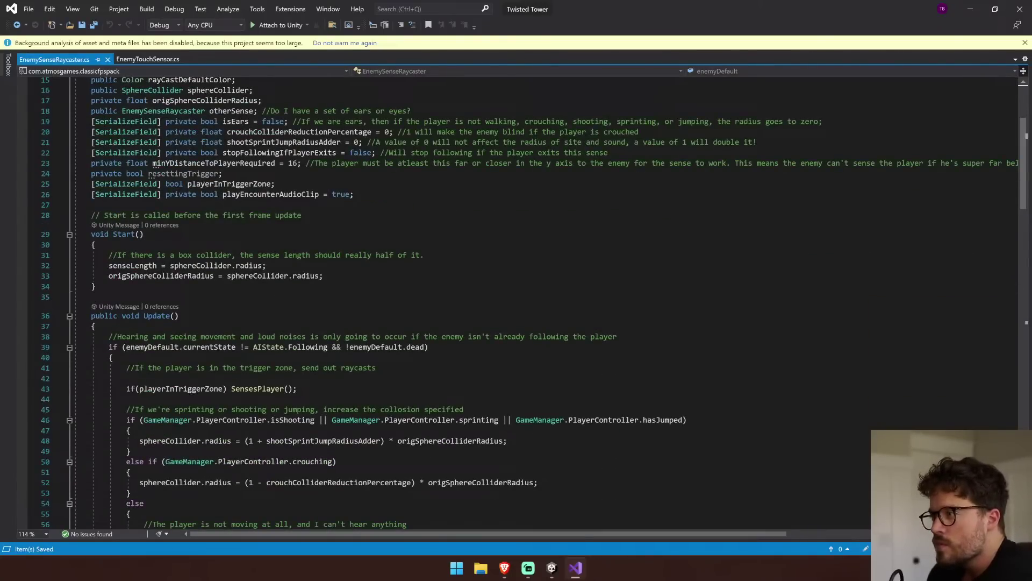
scroll(517, 301, down, 4)
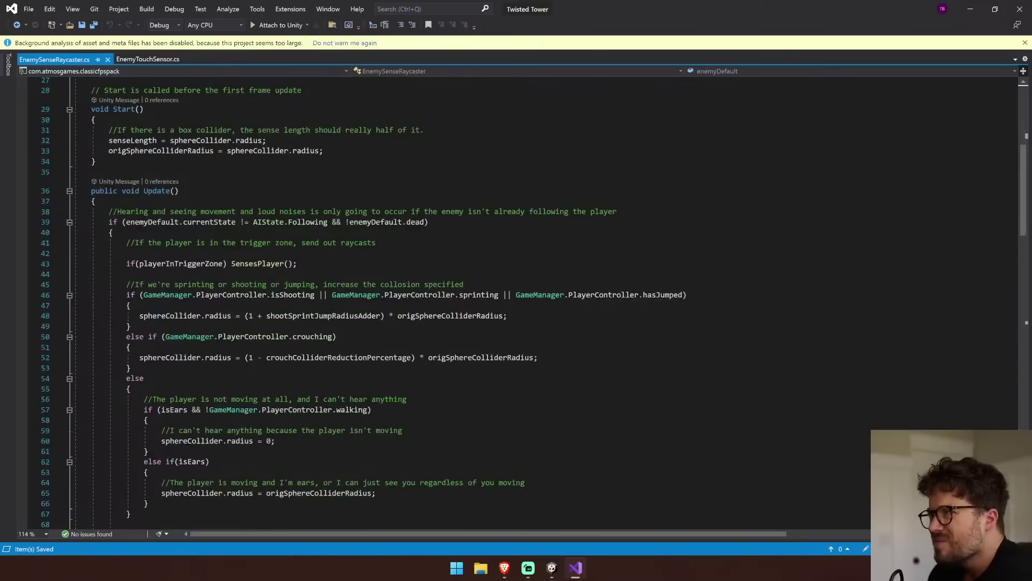
mouse_move(307, 222)
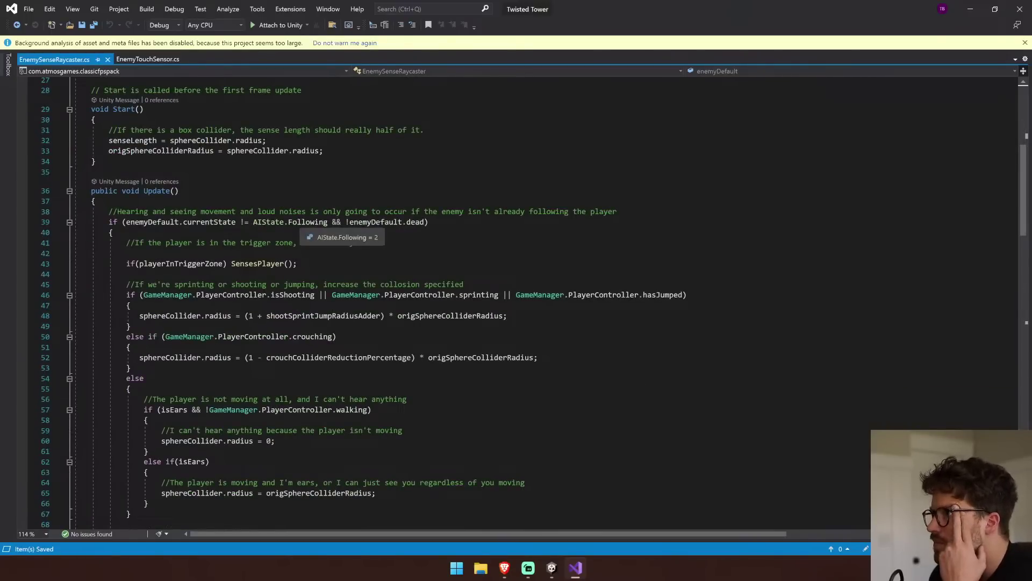
scroll(516, 301, down, 4)
scroll(516, 301, down, 1)
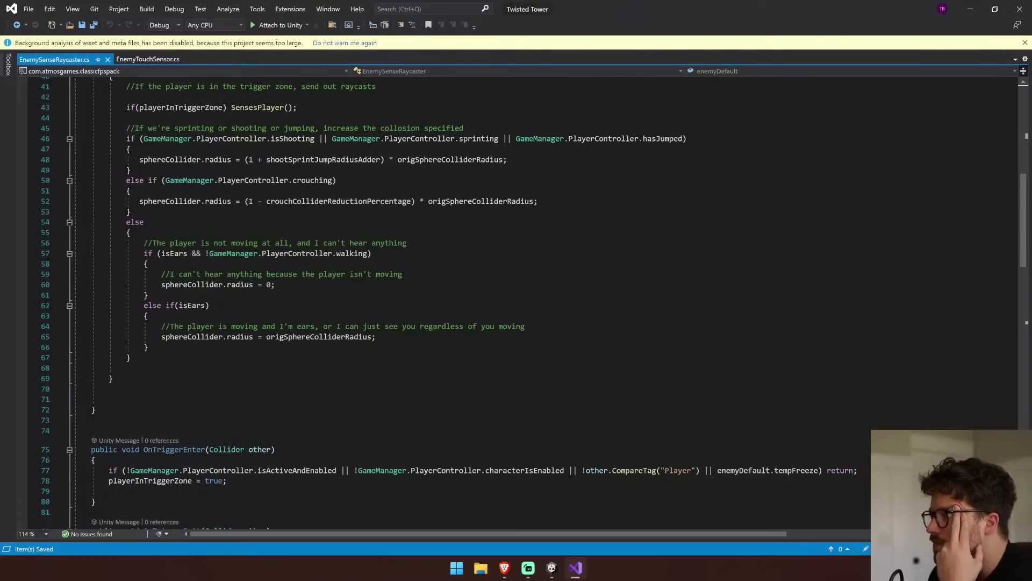
Examine the trigger enter and exit handlers and the SetRunSpeed and FollowPlayer calls in SensesPlayer.
scroll(516, 301, down, 4)
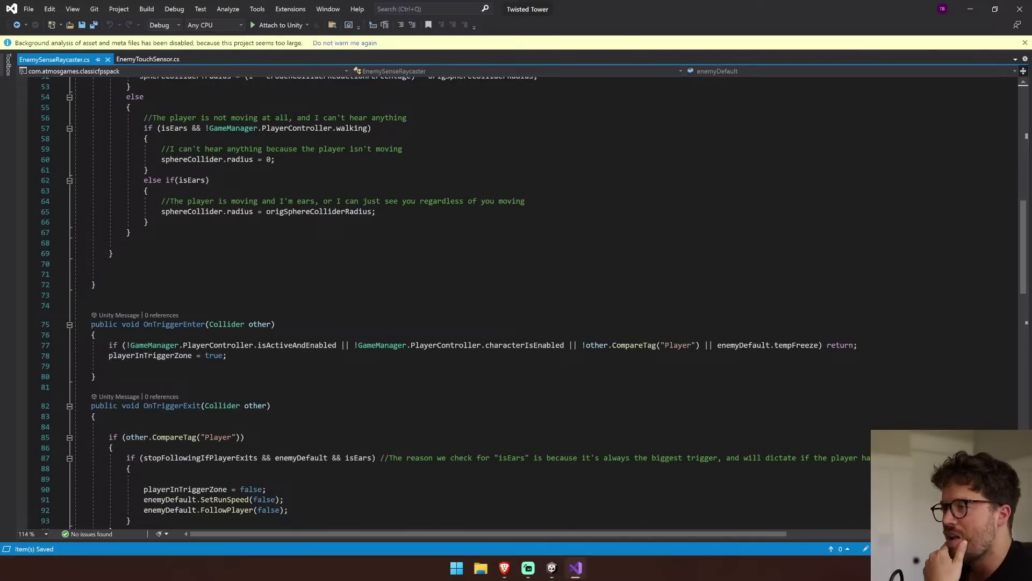
scroll(322, 221, down, 6)
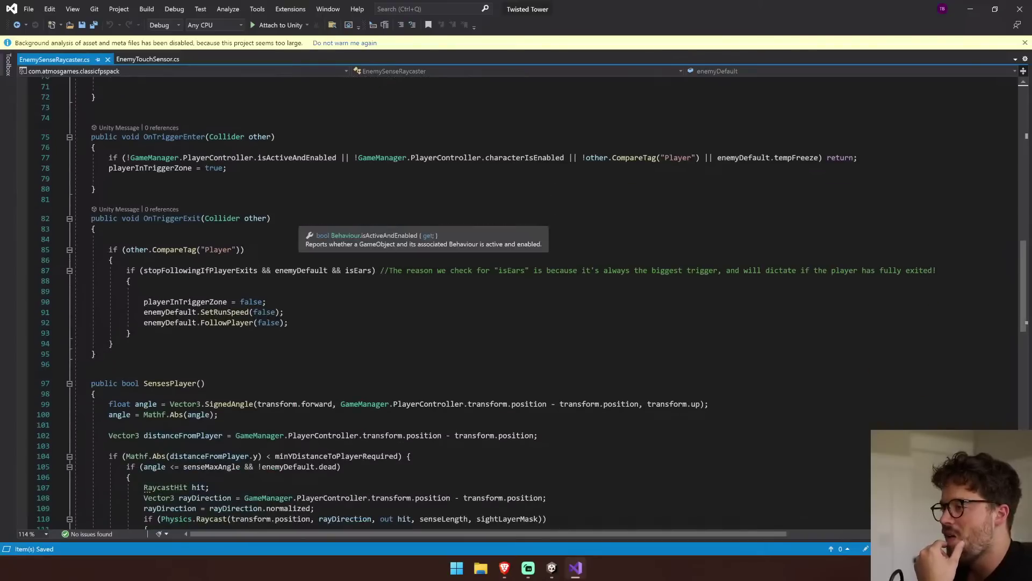
scroll(323, 221, down, 4)
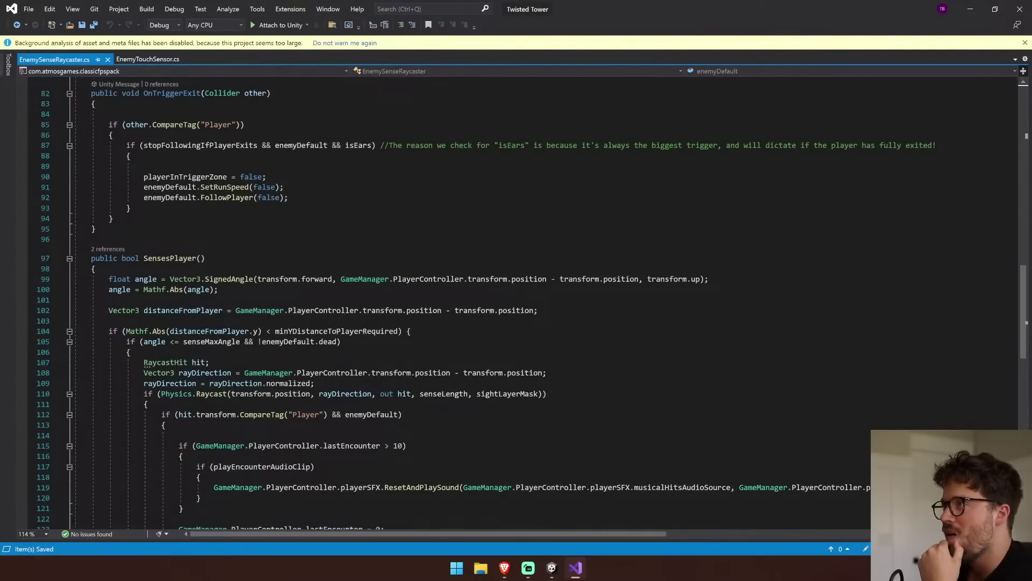
scroll(517, 301, down, 5)
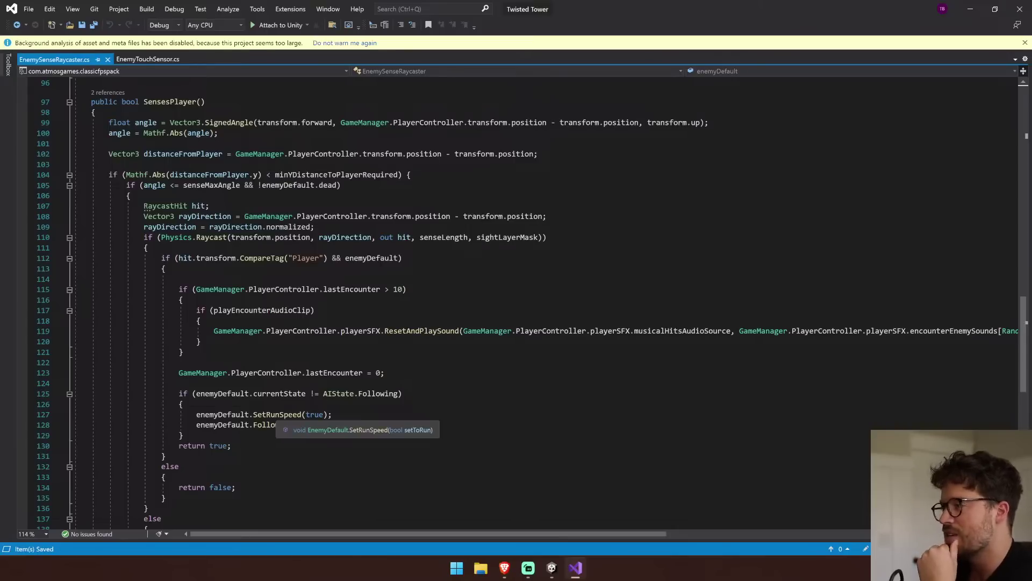
drag(338, 425, 197, 415)
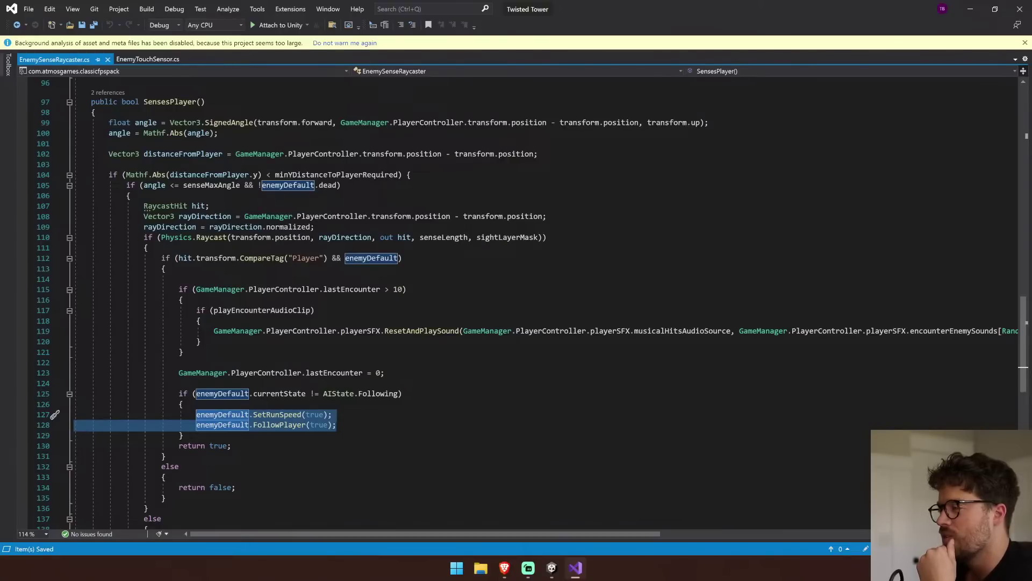
scroll(484, 301, down, 7)
scroll(484, 301, up, 3)
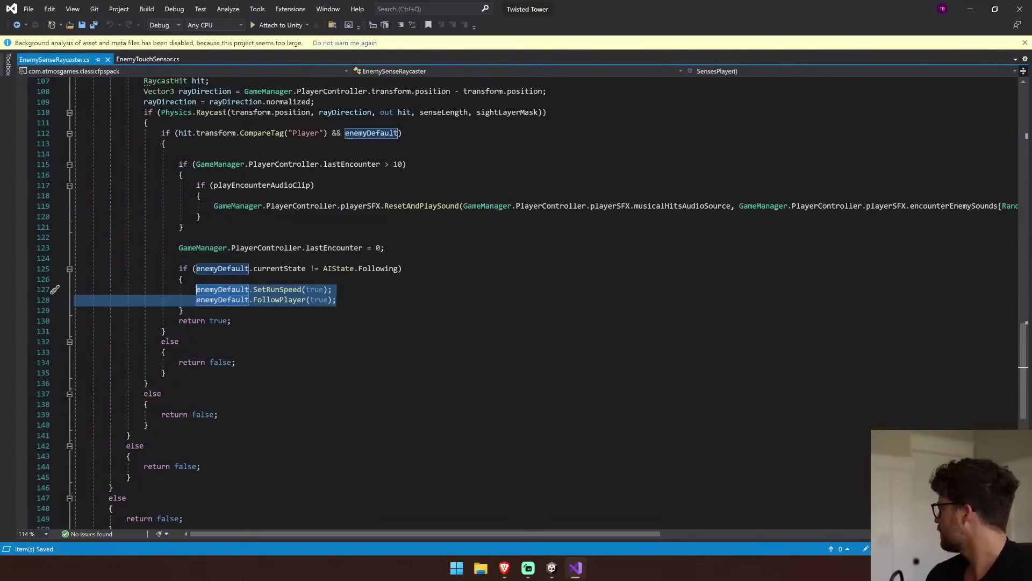
Switch back to Unity and widen the Scene view.
click(552, 568)
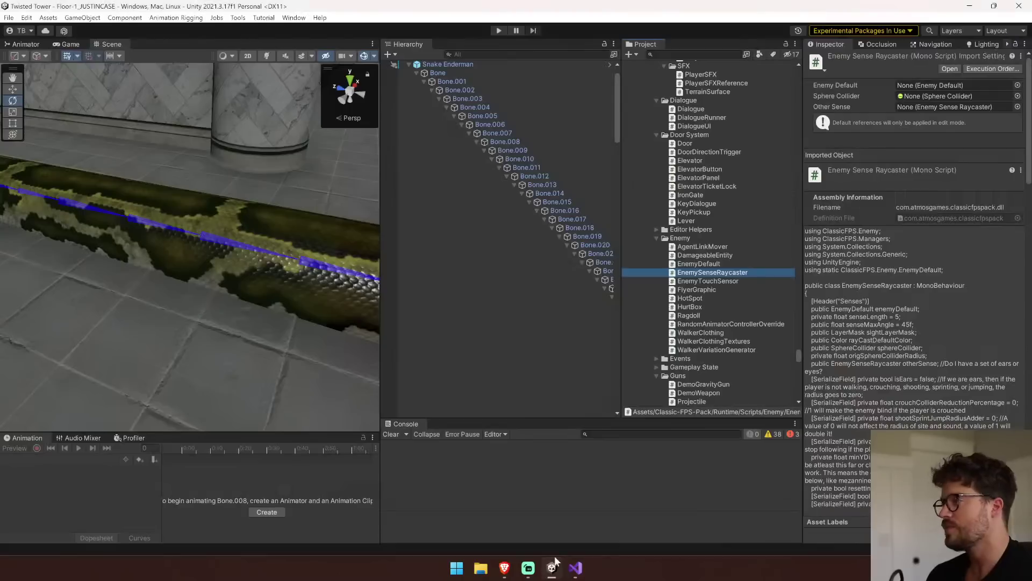
drag(380, 397, 681, 384)
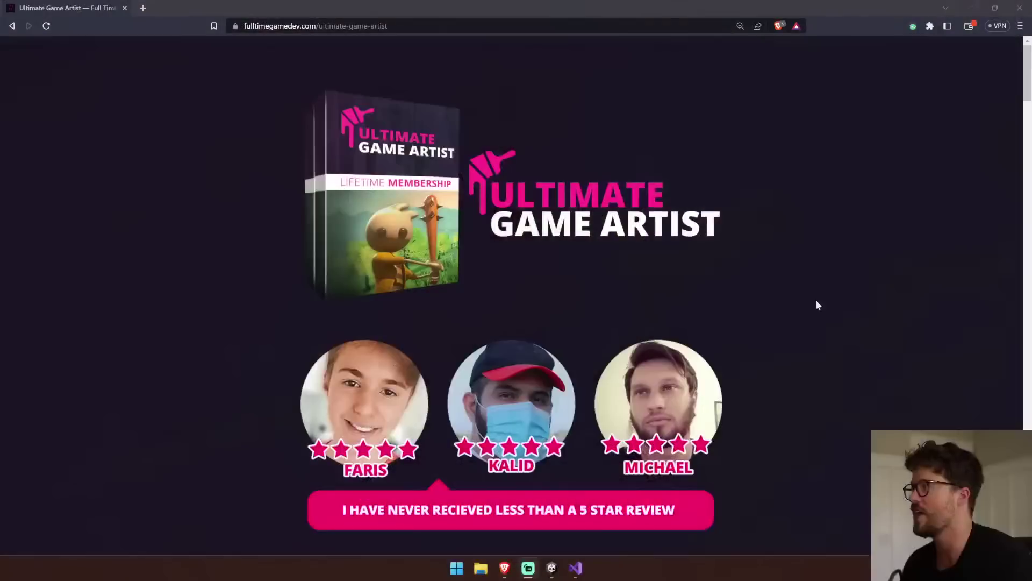
View the Ultimate Game Artist course page in the browser, from the introduction to the 2D and 3D art lecture videos.
scroll(833, 301, down, 1)
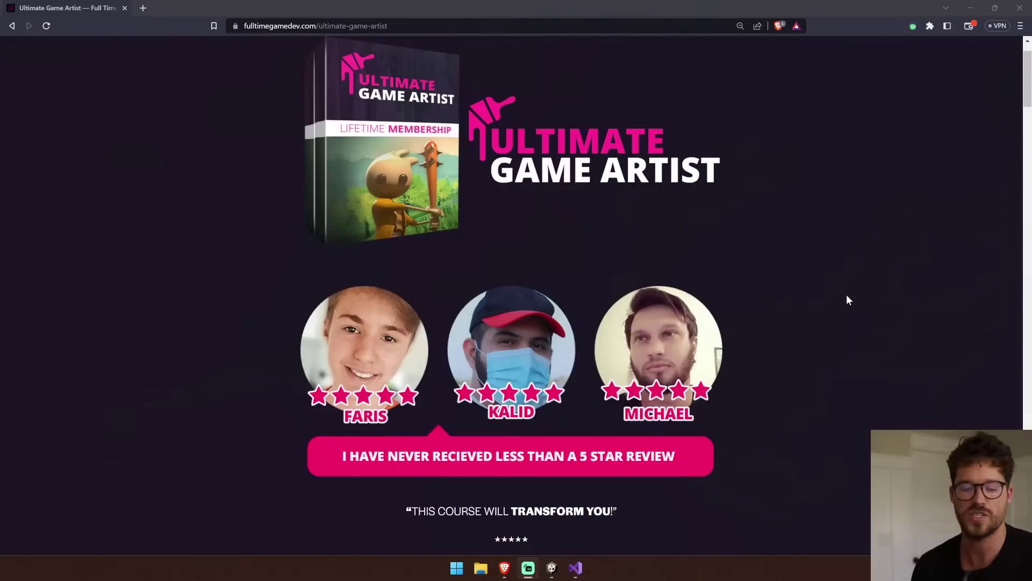
scroll(883, 289, up, 1)
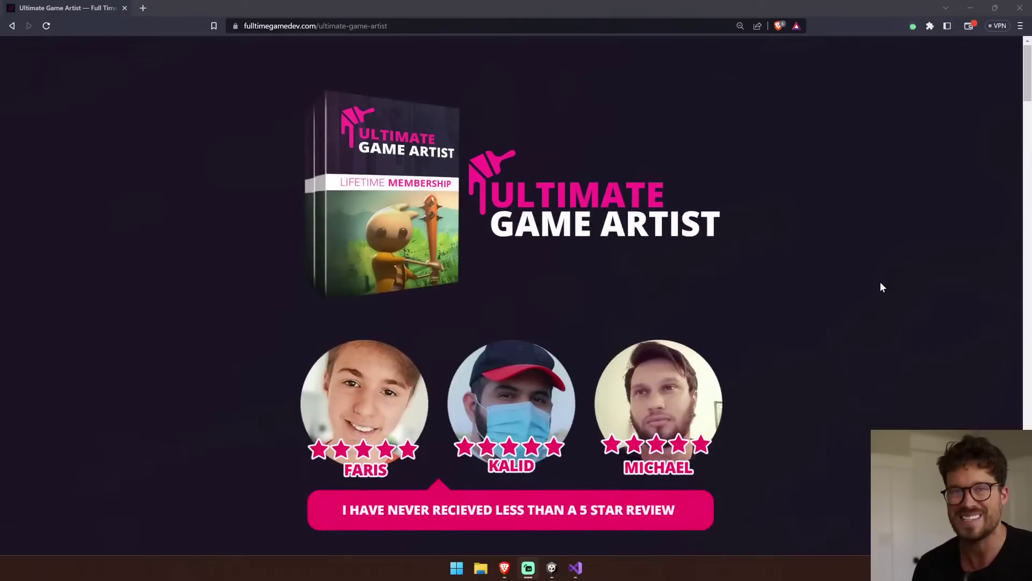
scroll(881, 286, down, 4)
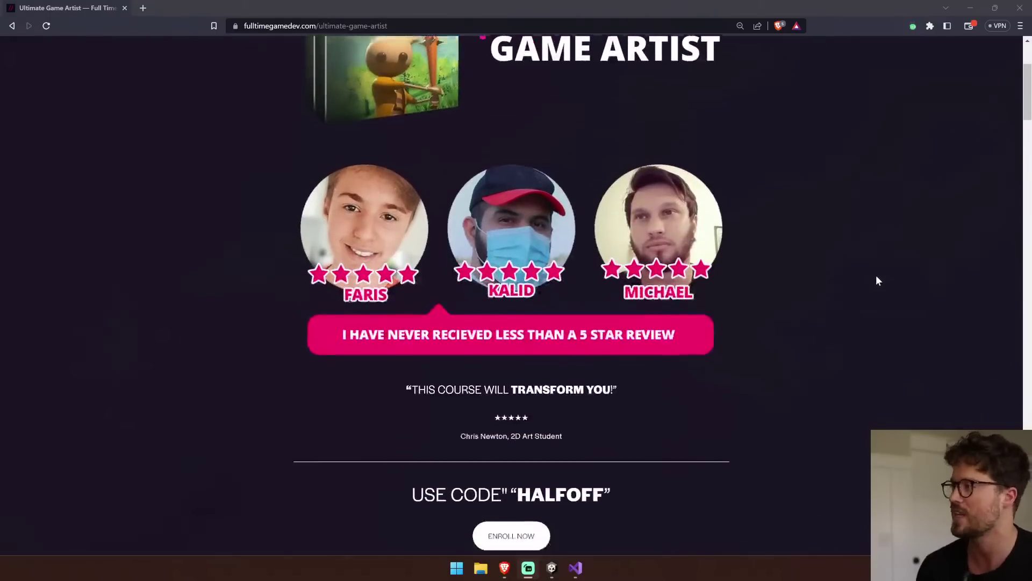
scroll(866, 282, down, 2)
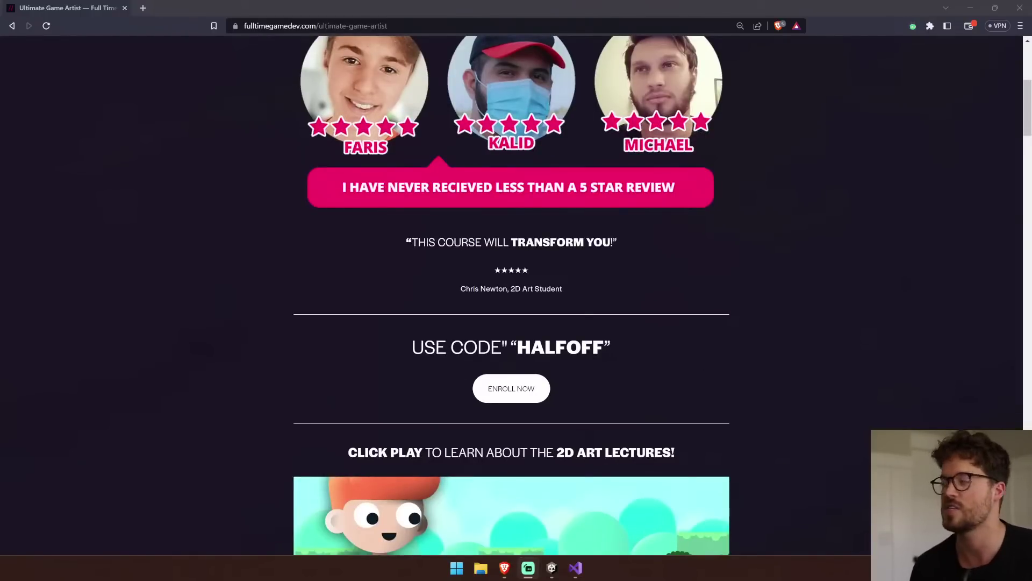
scroll(520, 232, down, 7)
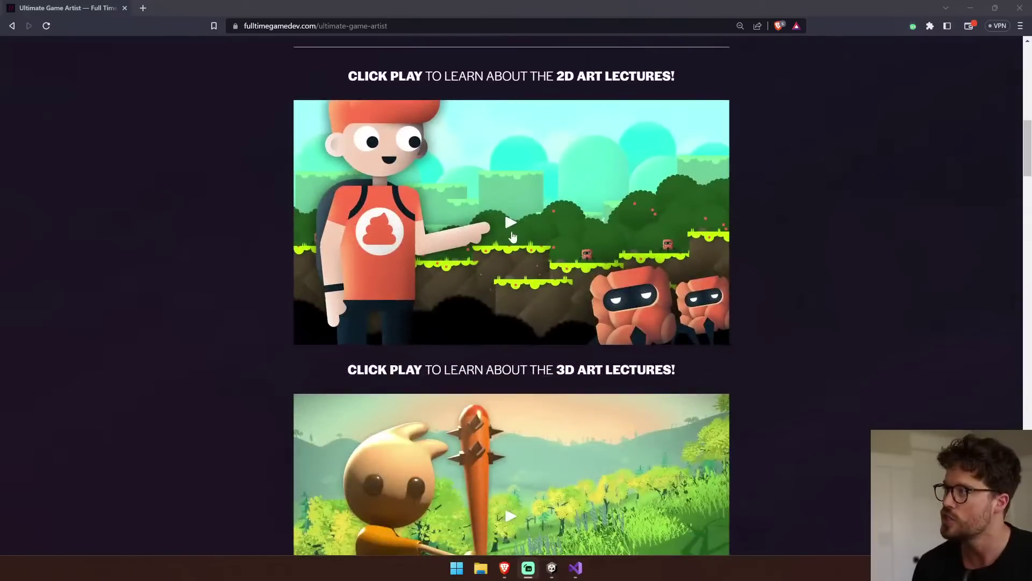
scroll(520, 232, down, 4)
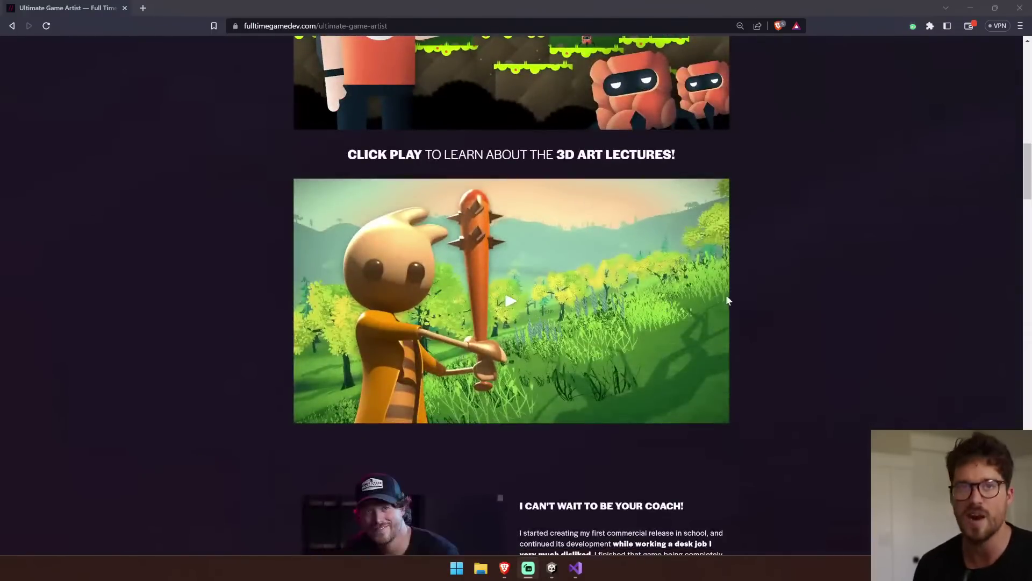
Look through the course's 2D and 3D art modules, from Photoshop Tutorials to Character Modeling & Rigging.
scroll(721, 294, down, 6)
scroll(729, 301, down, 7)
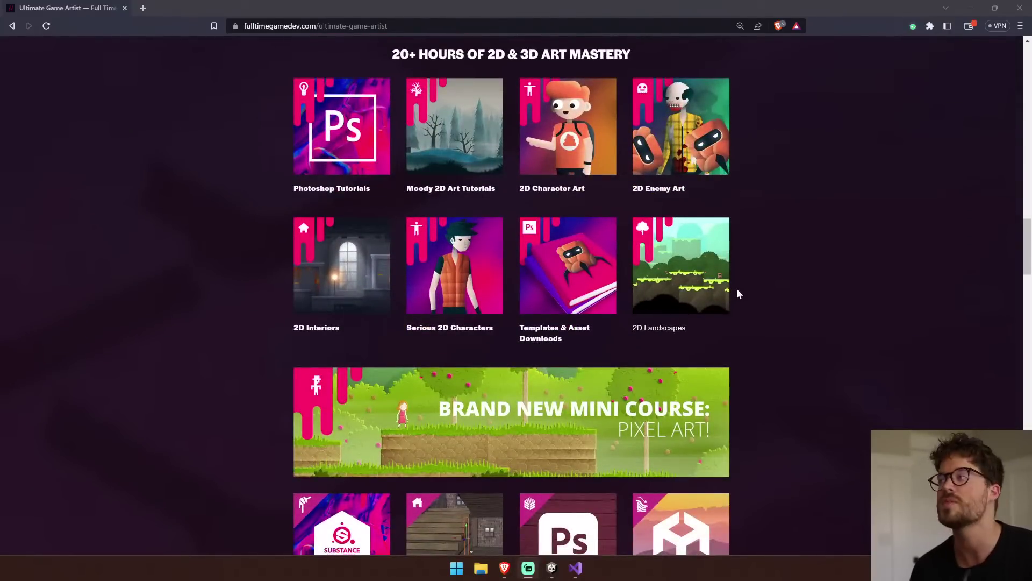
scroll(734, 287, down, 1)
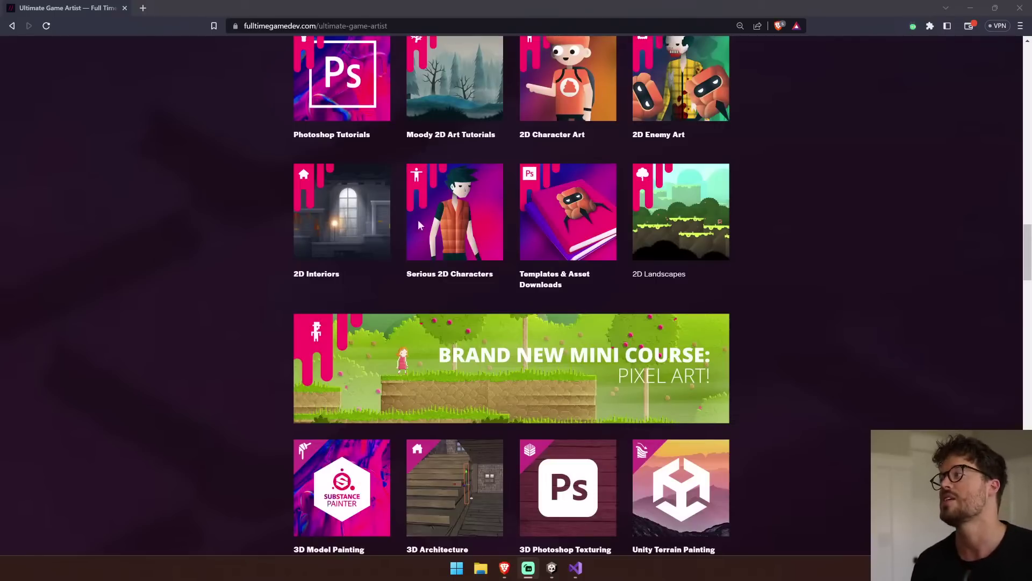
scroll(296, 355, down, 3)
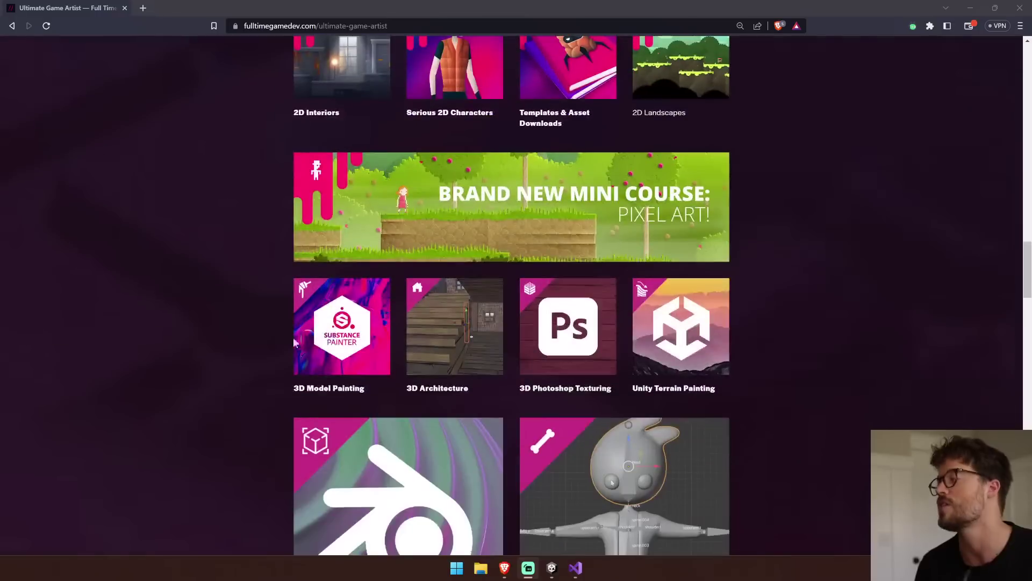
scroll(407, 263, down, 2)
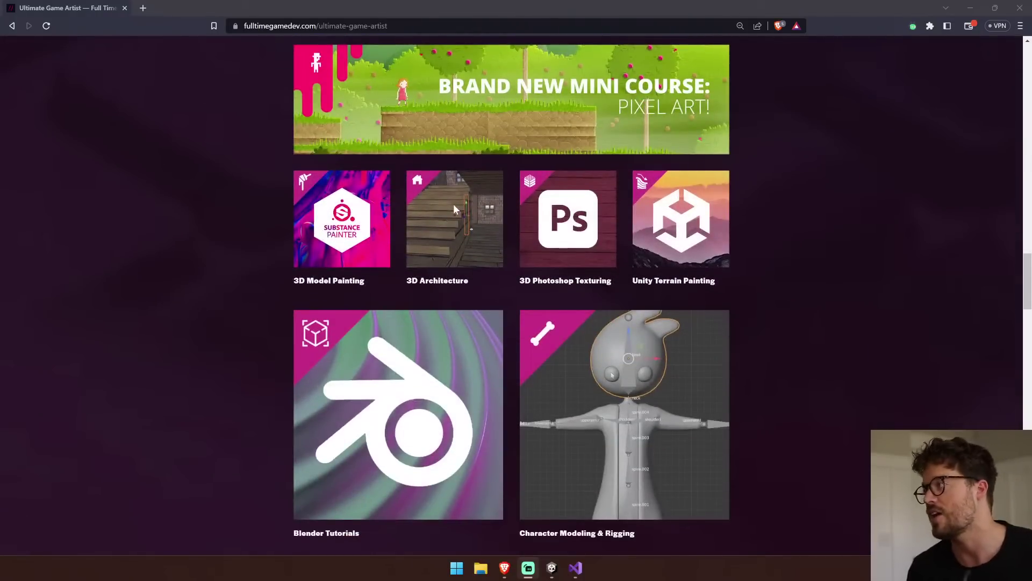
scroll(524, 203, down, 3)
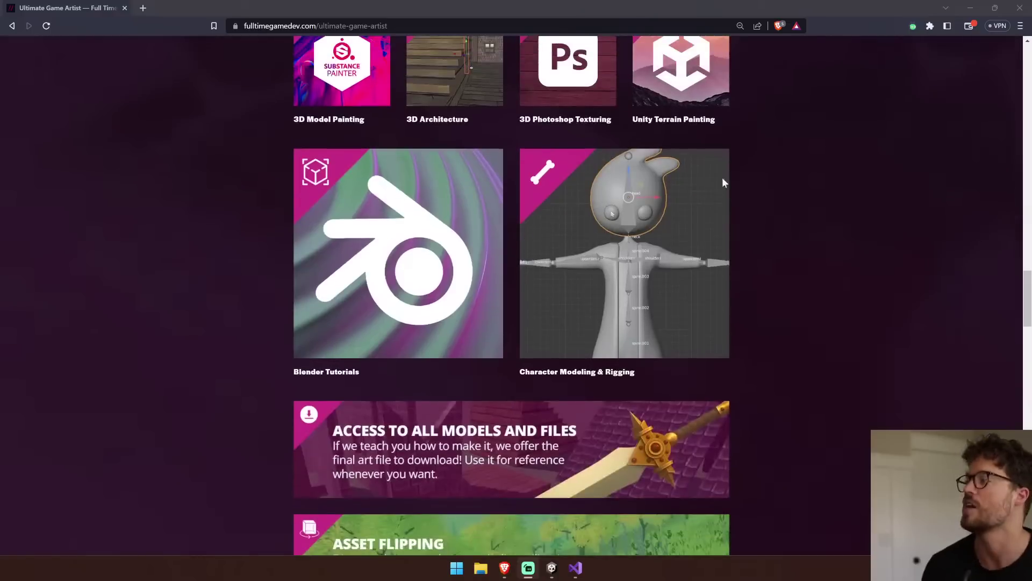
scroll(662, 221, up, 3)
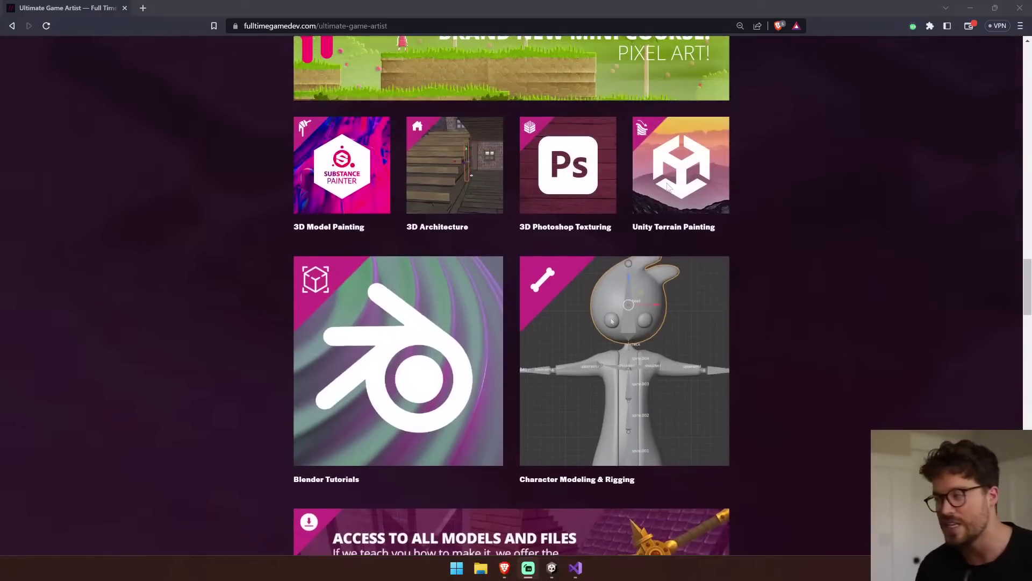
scroll(668, 186, down, 2)
View the asset flipping, Discord server, student testimonial and money-back guarantee sections, and return to the start of the page.
scroll(668, 186, down, 7)
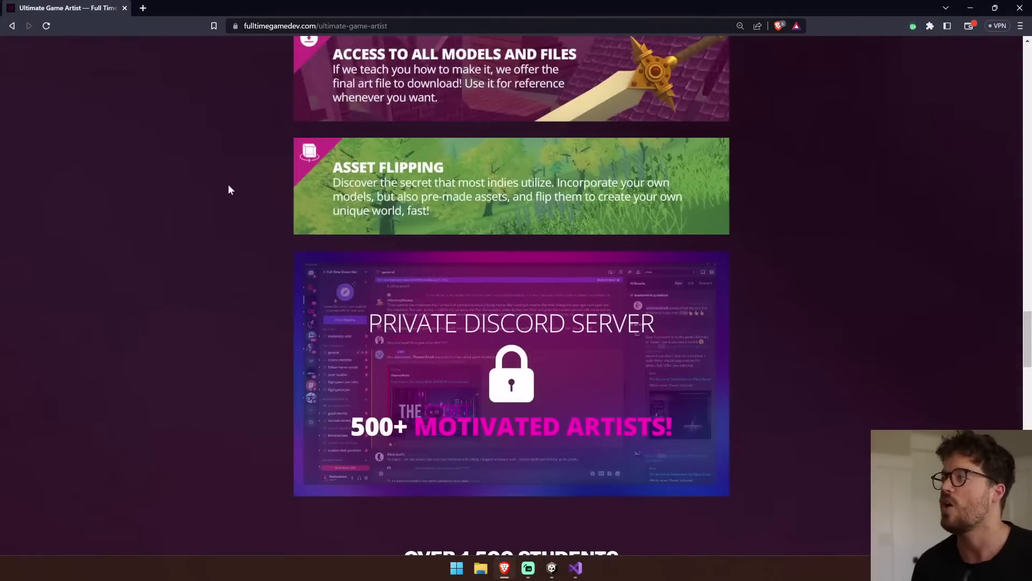
scroll(229, 189, up, 1)
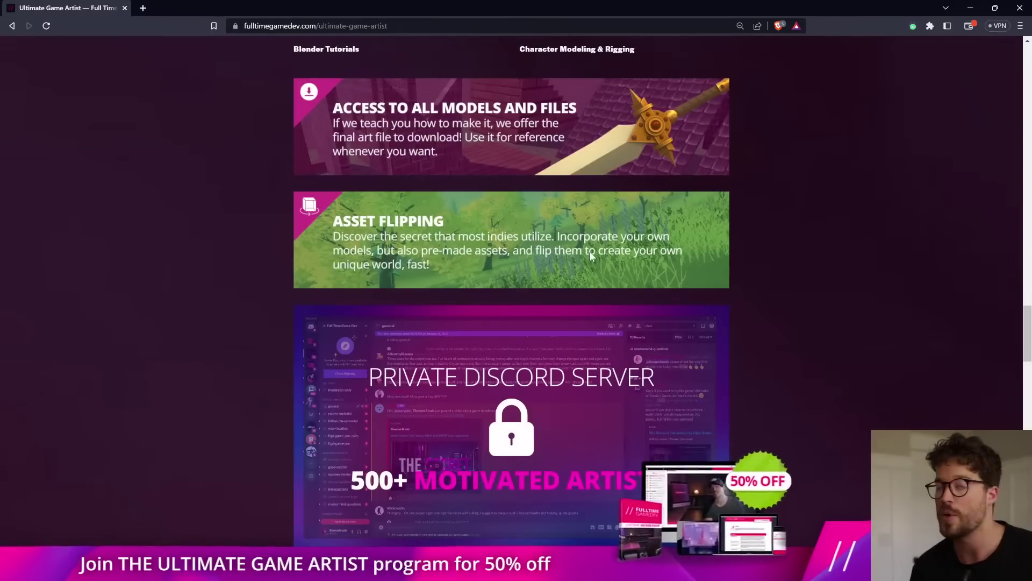
scroll(589, 251, down, 3)
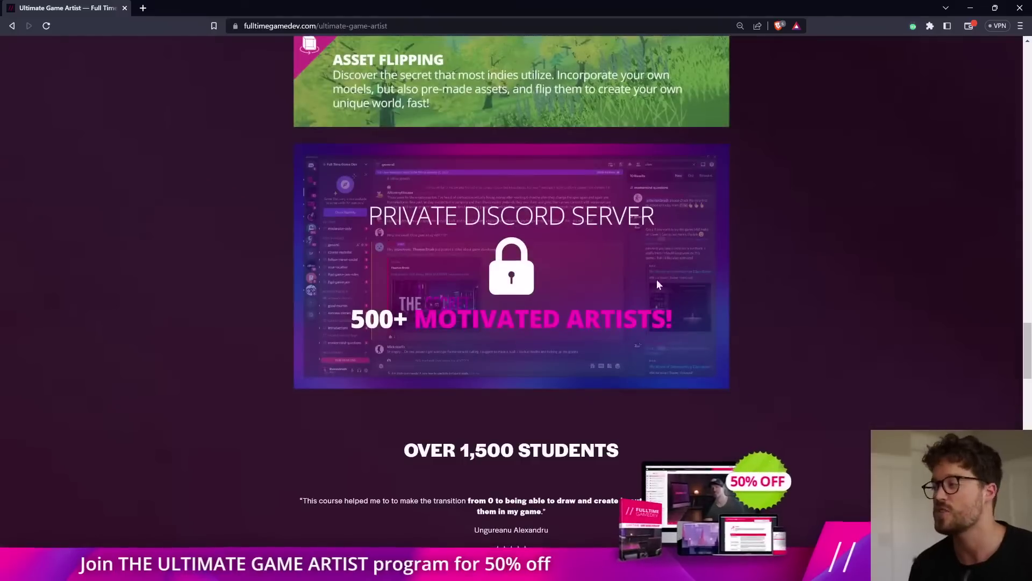
scroll(662, 282, down, 5)
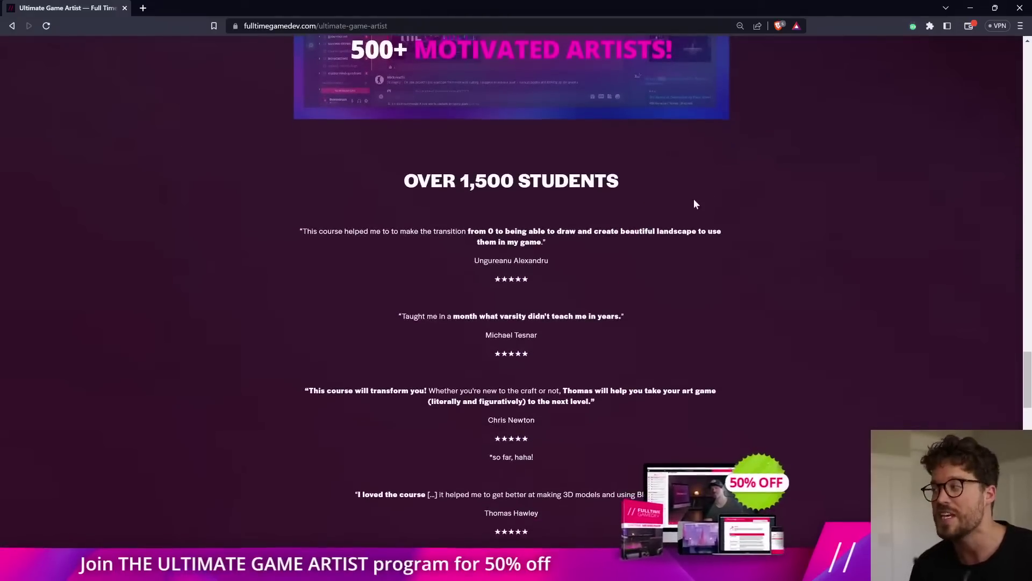
scroll(694, 203, down, 2)
scroll(765, 357, down, 3)
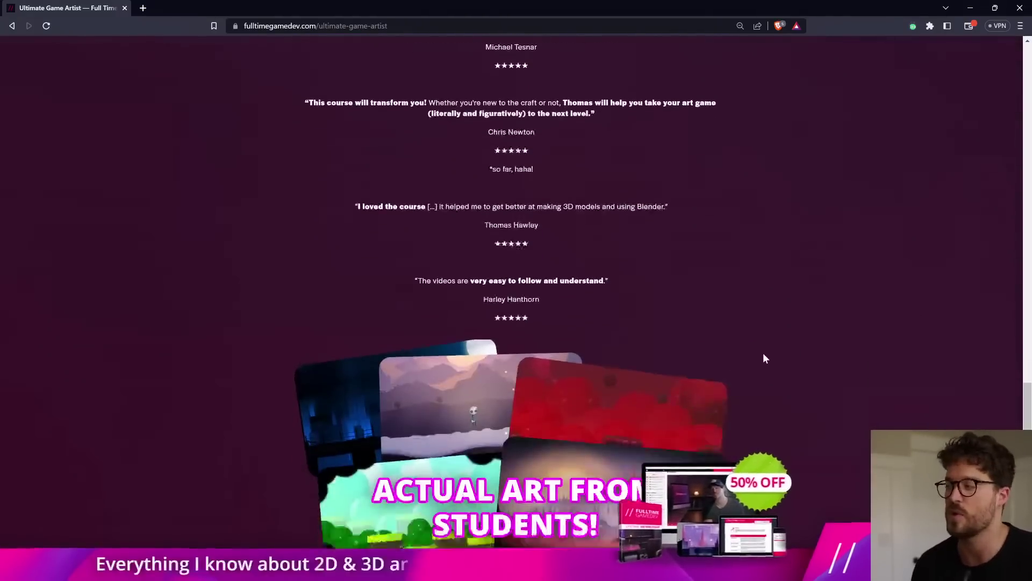
scroll(765, 357, down, 10)
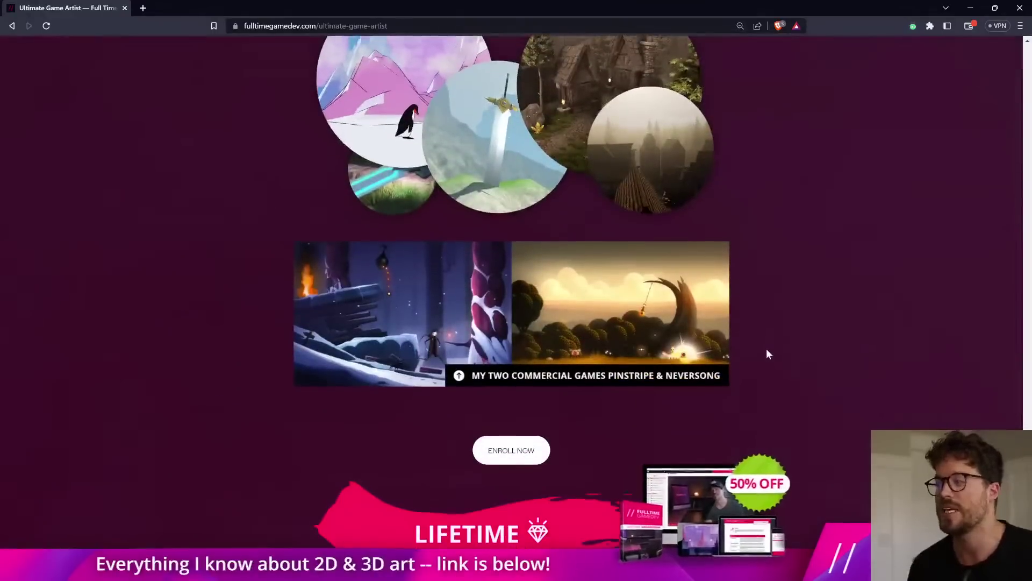
scroll(767, 350, down, 6)
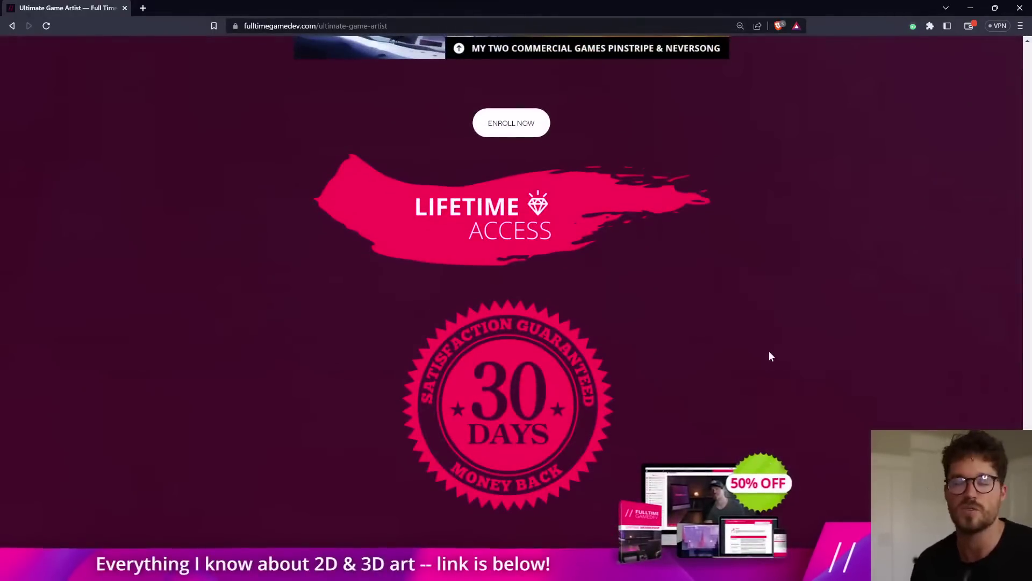
scroll(758, 352, up, 1)
scroll(769, 359, down, 2)
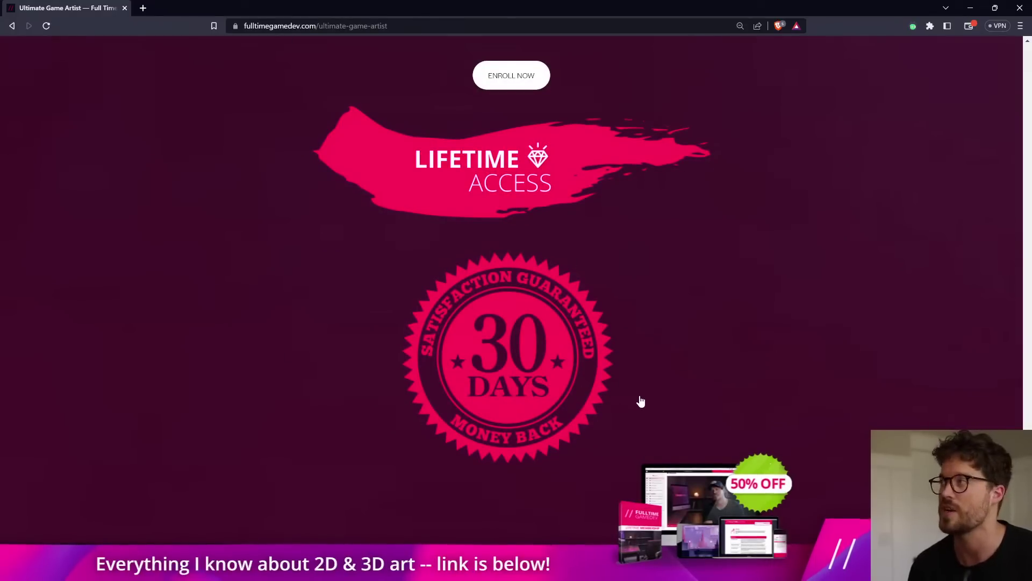
scroll(640, 401, up, 15)
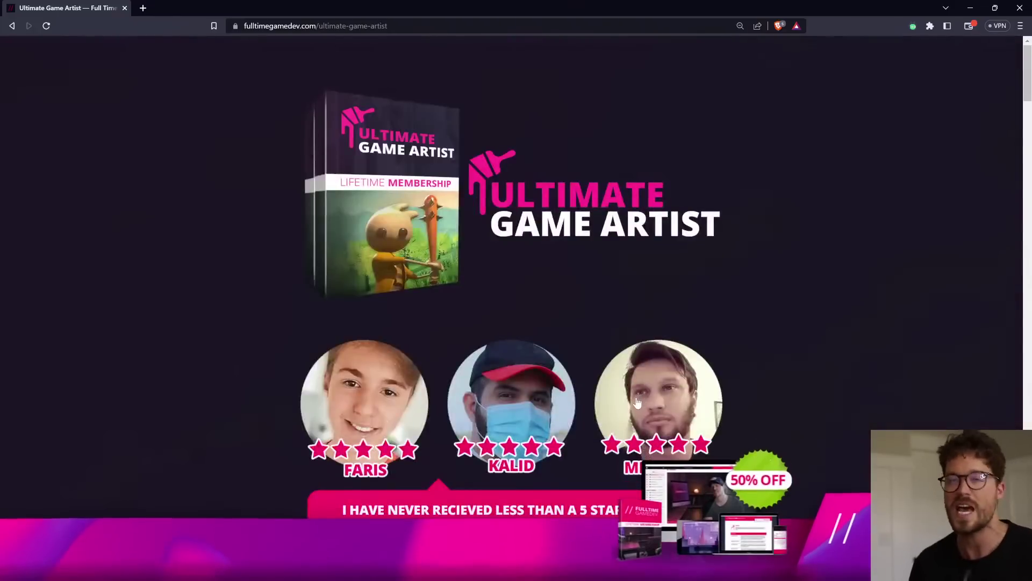